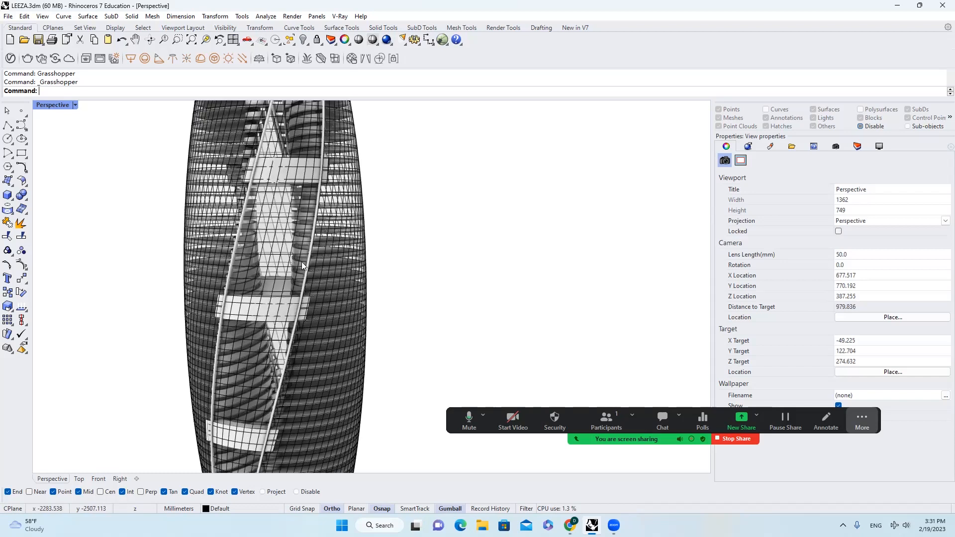
Examine the finished tower's facade openings and its interior atrium from below
{"action": "scroll", "coordinate": [325, 262], "scroll_direction": "down", "scroll_amount": 2}
{"action": "scroll", "coordinate": [308, 222], "scroll_direction": "up", "scroll_amount": 10}
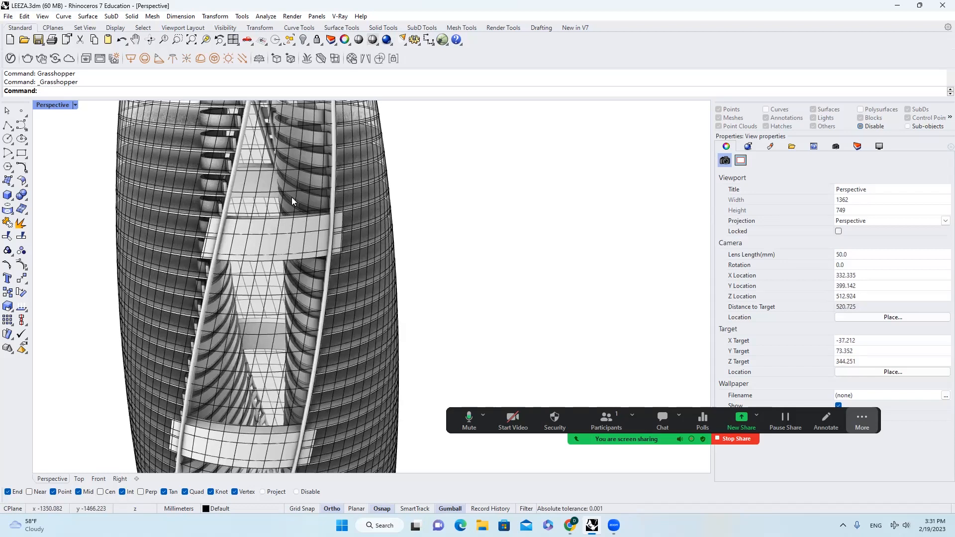
{"action": "scroll", "coordinate": [291, 198], "scroll_direction": "down", "scroll_amount": 6}
{"action": "right_click_drag", "start_coordinate": [309, 178], "coordinate": [291, 218]}
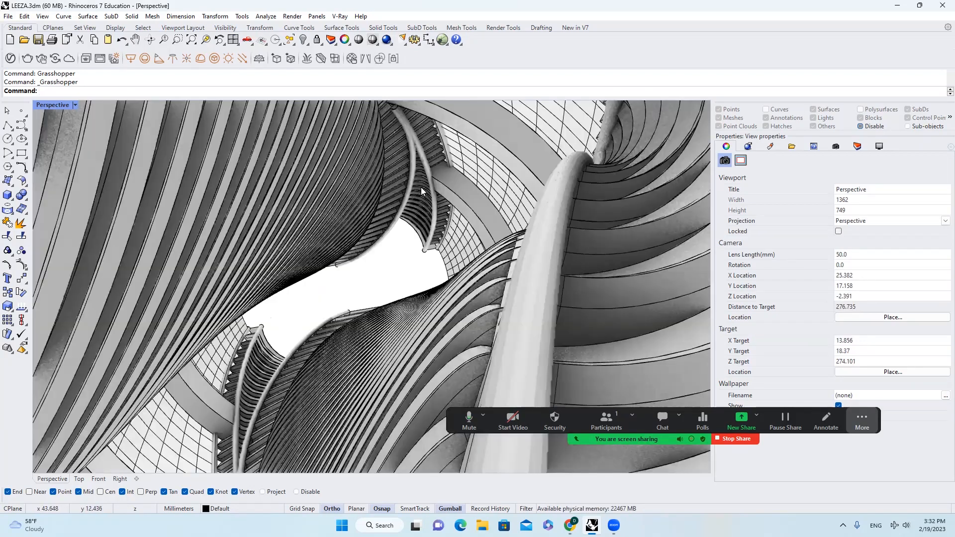
{"action": "right_click_drag", "start_coordinate": [421, 188], "coordinate": [421, 187]}
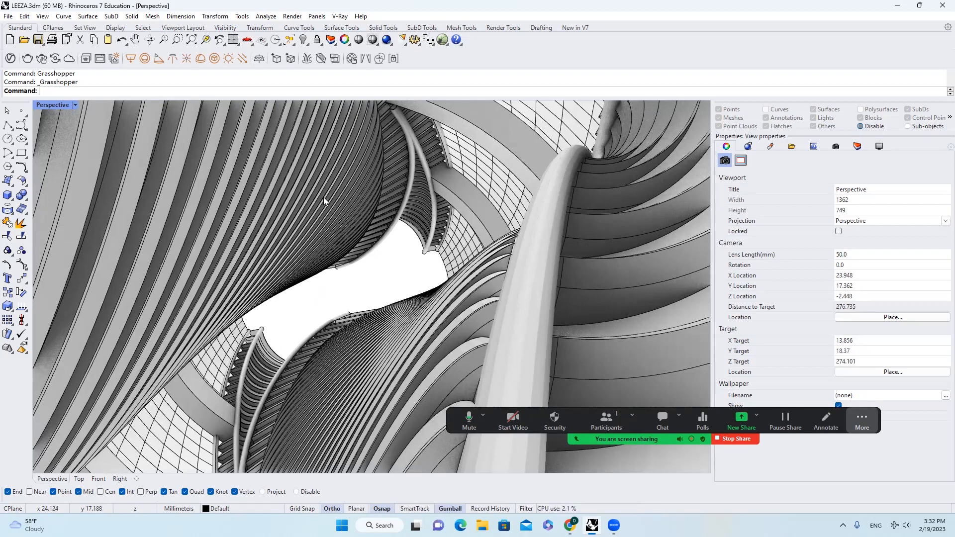
{"action": "scroll", "coordinate": [385, 264], "scroll_direction": "down", "scroll_amount": 8}
{"action": "right_click_drag", "start_coordinate": [396, 188], "coordinate": [371, 298]}
{"action": "scroll", "coordinate": [371, 298], "scroll_direction": "down", "scroll_amount": 2}
{"action": "right_click_drag", "start_coordinate": [429, 250], "coordinate": [395, 247]}
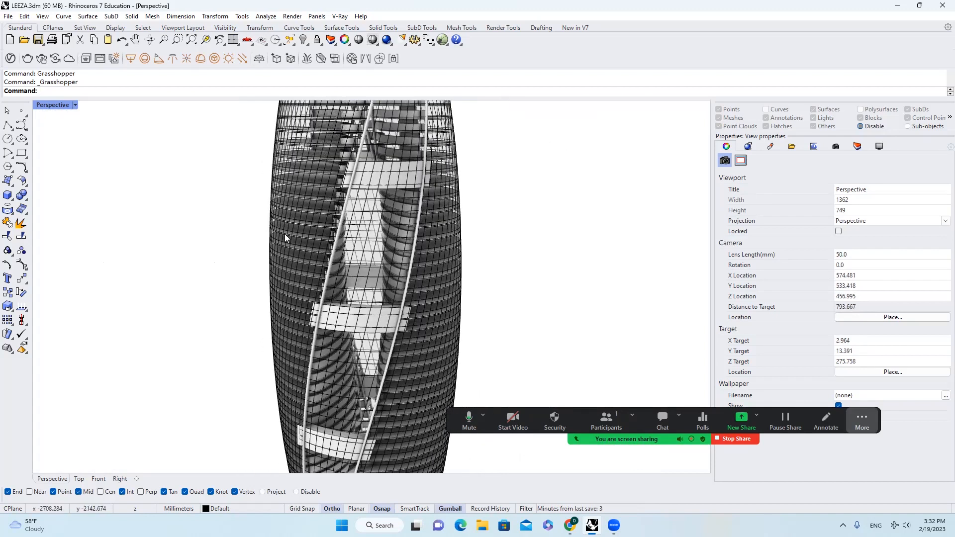
Inspect the tower's exterior from several angles, including the spiral openings, horizontal bands and floor slabs
{"action": "scroll", "coordinate": [367, 211], "scroll_direction": "down", "scroll_amount": 4}
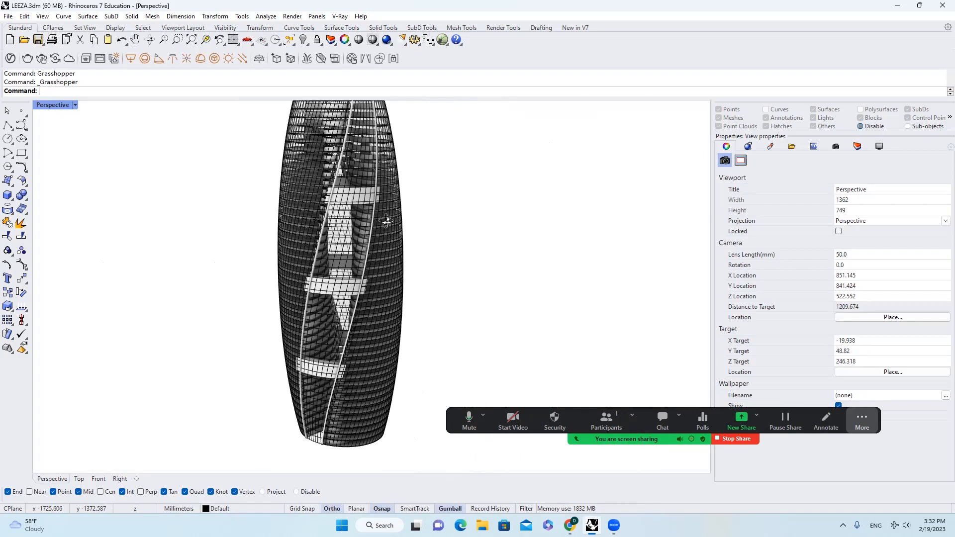
{"action": "scroll", "coordinate": [338, 203], "scroll_direction": "up", "scroll_amount": 2}
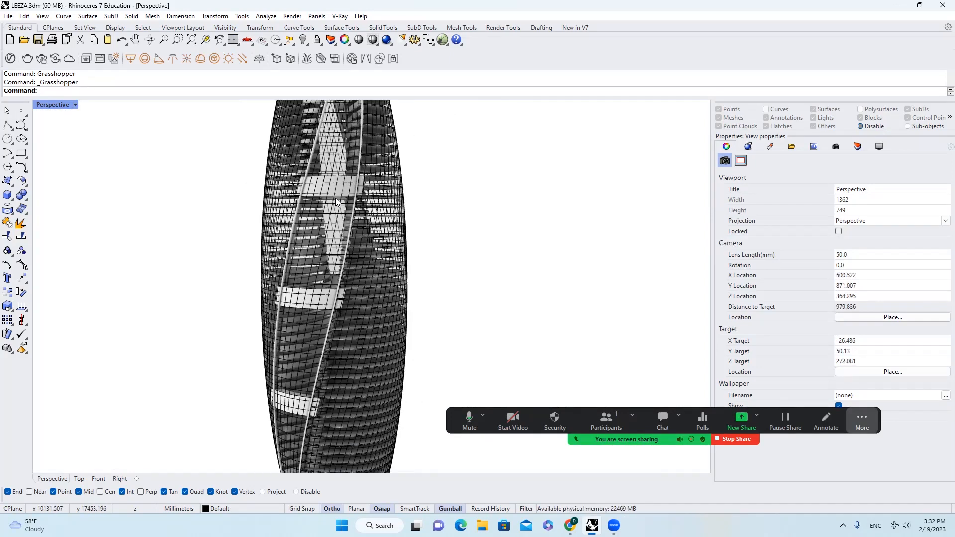
{"action": "mouse_move", "coordinate": [369, 205]}
{"action": "right_mouse_down"}
{"action": "mouse_move", "coordinate": [389, 221]}
{"action": "mouse_move", "coordinate": [366, 221]}
{"action": "mouse_move", "coordinate": [372, 212]}
{"action": "right_mouse_up"}
{"action": "scroll", "coordinate": [350, 210], "scroll_direction": "down", "scroll_amount": 4}
{"action": "scroll", "coordinate": [350, 211], "scroll_direction": "up", "scroll_amount": 2}
{"action": "right_click_drag", "start_coordinate": [318, 188], "coordinate": [370, 156]}
{"action": "scroll", "coordinate": [320, 165], "scroll_direction": "up", "scroll_amount": 7}
{"action": "scroll", "coordinate": [320, 165], "scroll_direction": "down", "scroll_amount": 4}
{"action": "scroll", "coordinate": [372, 289], "scroll_direction": "up", "scroll_amount": 2}
{"action": "scroll", "coordinate": [373, 304], "scroll_direction": "down", "scroll_amount": 4}
{"action": "right_click_drag", "start_coordinate": [373, 309], "coordinate": [374, 285], "text": "shift"}
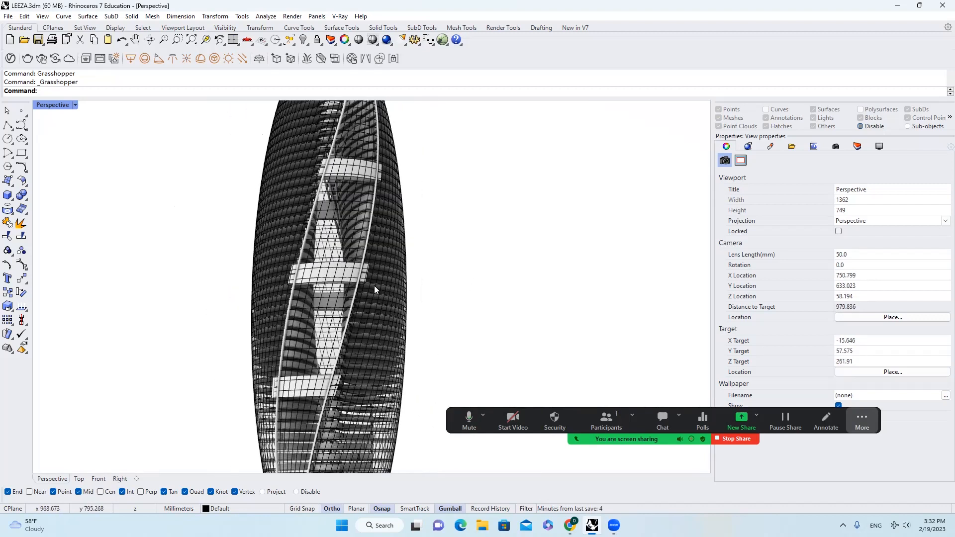
{"action": "scroll", "coordinate": [374, 290], "scroll_direction": "up", "scroll_amount": 4}
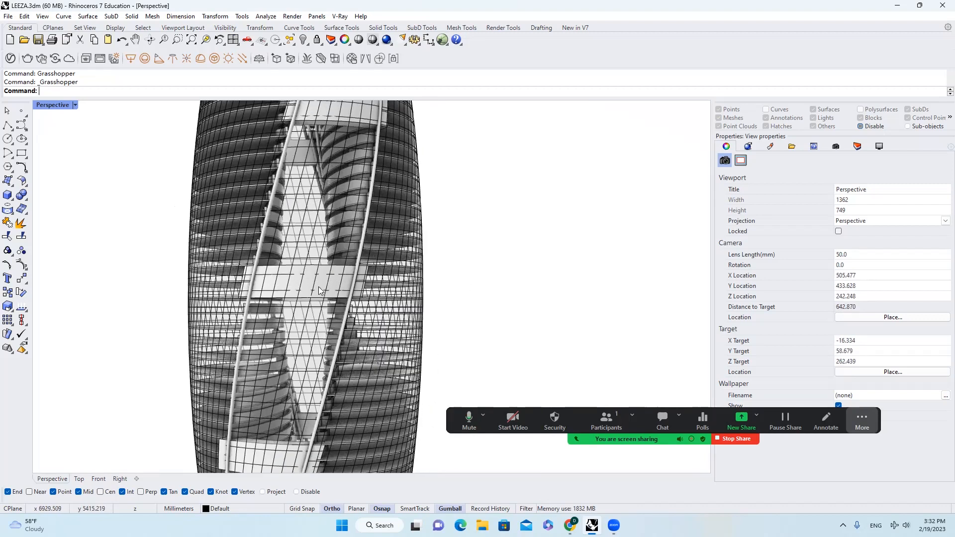
{"action": "scroll", "coordinate": [322, 292], "scroll_direction": "down", "scroll_amount": 4}
{"action": "right_click_drag", "start_coordinate": [324, 291], "coordinate": [326, 301]}
{"action": "scroll", "coordinate": [323, 248], "scroll_direction": "down", "scroll_amount": 2}
{"action": "right_click_drag", "start_coordinate": [323, 248], "coordinate": [294, 244]}
{"action": "scroll", "coordinate": [327, 254], "scroll_direction": "up", "scroll_amount": 12}
{"action": "scroll", "coordinate": [327, 255], "scroll_direction": "down", "scroll_amount": 2}
{"action": "scroll", "coordinate": [273, 252], "scroll_direction": "up", "scroll_amount": 4}
{"action": "scroll", "coordinate": [277, 258], "scroll_direction": "down", "scroll_amount": 7}
{"action": "scroll", "coordinate": [298, 323], "scroll_direction": "down", "scroll_amount": 5}
{"action": "scroll", "coordinate": [293, 244], "scroll_direction": "up", "scroll_amount": 5}
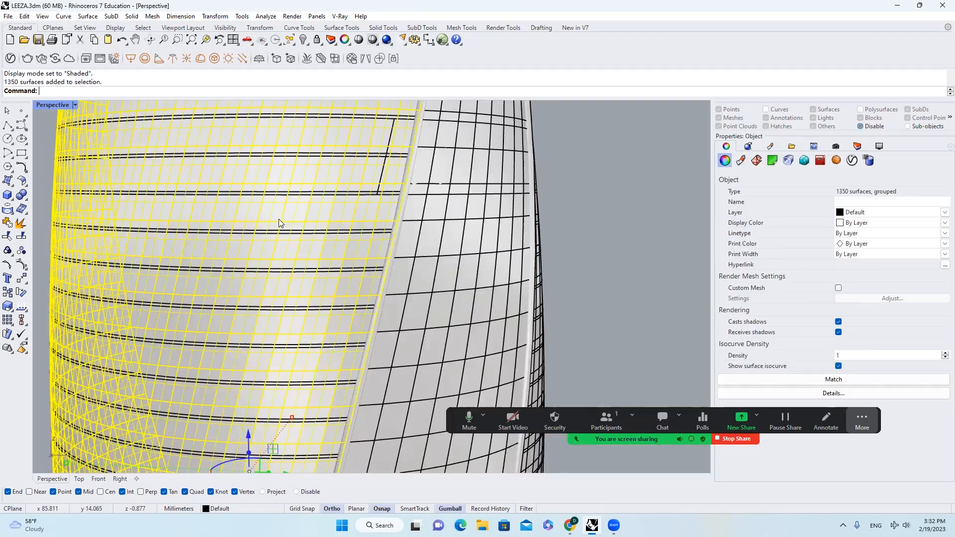
Inspect the grouped facade panel surfaces up close and the whole tower in a shaded display
{"action": "scroll", "coordinate": [281, 222], "scroll_direction": "down", "scroll_amount": 6}
{"action": "mouse_move", "coordinate": [282, 222]}
{"action": "right_mouse_down"}
{"action": "mouse_move", "coordinate": [307, 214]}
{"action": "mouse_move", "coordinate": [261, 204]}
{"action": "right_mouse_up"}
{"action": "scroll", "coordinate": [236, 206], "scroll_direction": "up", "scroll_amount": 10}
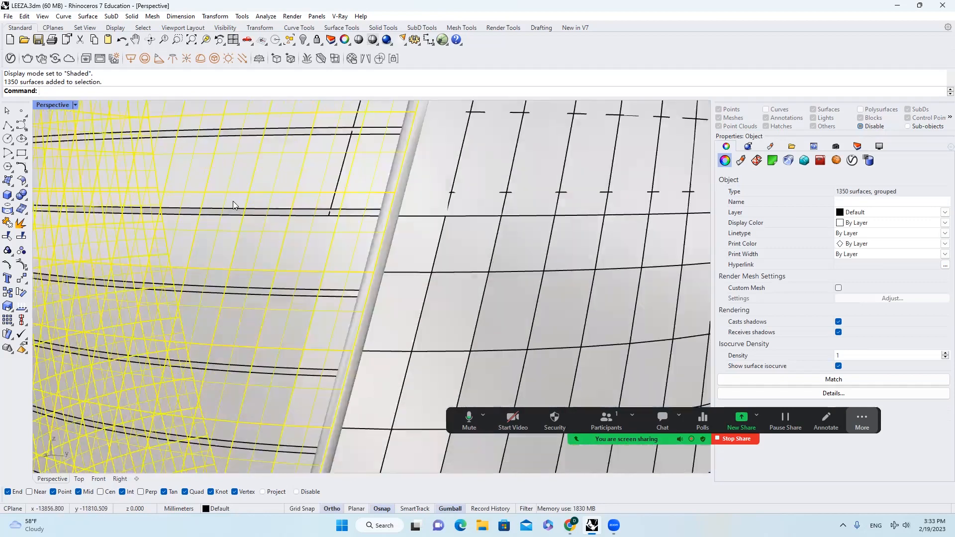
{"action": "key", "text": "Escape"}
{"action": "scroll", "coordinate": [266, 224], "scroll_direction": "down", "scroll_amount": 10}
{"action": "scroll", "coordinate": [267, 229], "scroll_direction": "up", "scroll_amount": 10}
{"action": "left_click", "coordinate": [267, 228]}
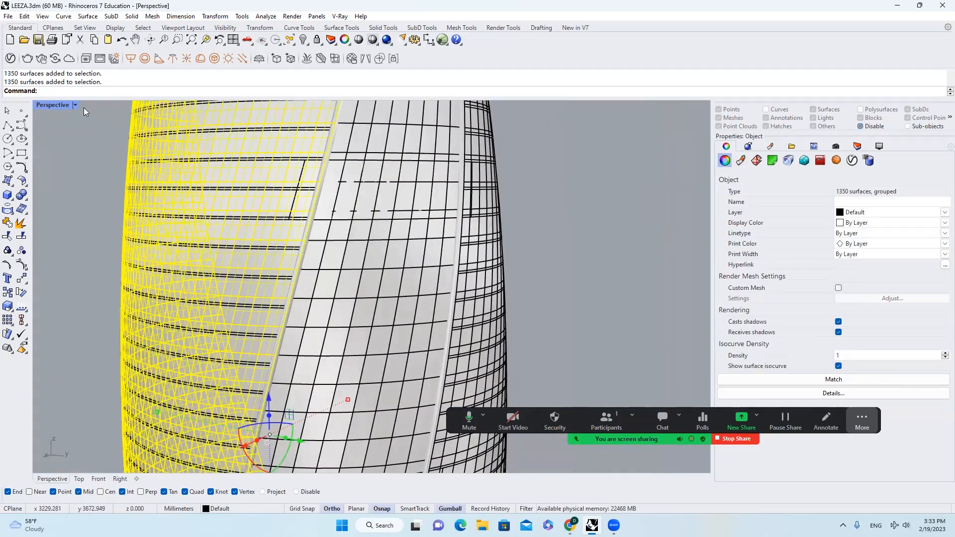
{"action": "left_click", "coordinate": [75, 106]}
{"action": "left_click", "coordinate": [106, 141]}
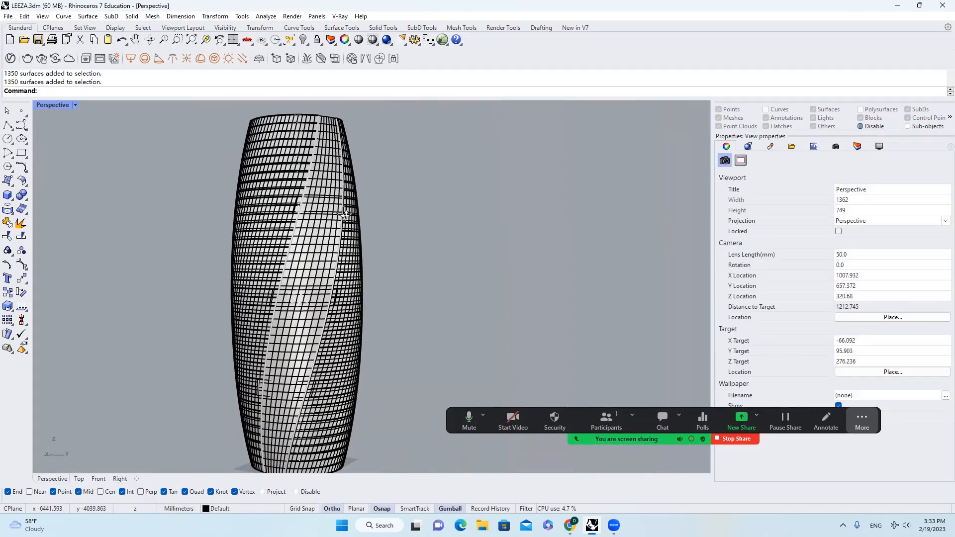
{"action": "mouse_move", "coordinate": [408, 248]}
{"action": "right_mouse_down"}
{"action": "mouse_move", "coordinate": [382, 248]}
{"action": "mouse_move", "coordinate": [383, 319]}
{"action": "right_mouse_up"}
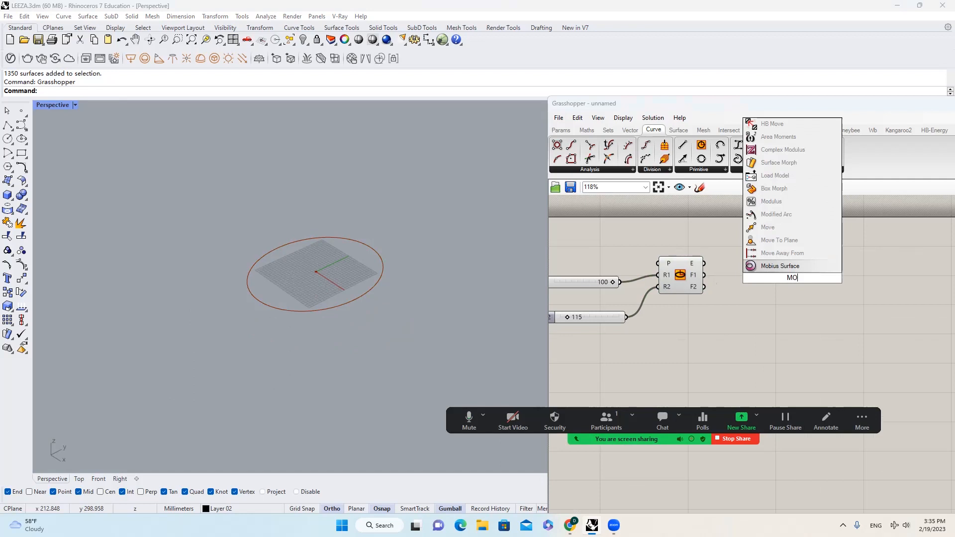
Add a Move component, feed it the ellipse as geometry, and drive its translation with a Unit Z vector
{"action": "left_click", "coordinate": [767, 240]}
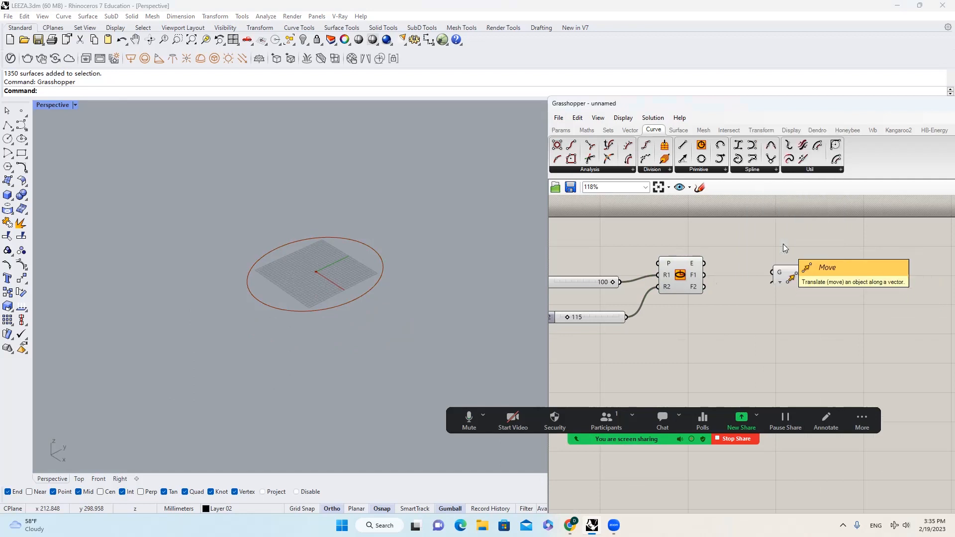
{"action": "left_click_drag", "start_coordinate": [812, 292], "coordinate": [816, 289]}
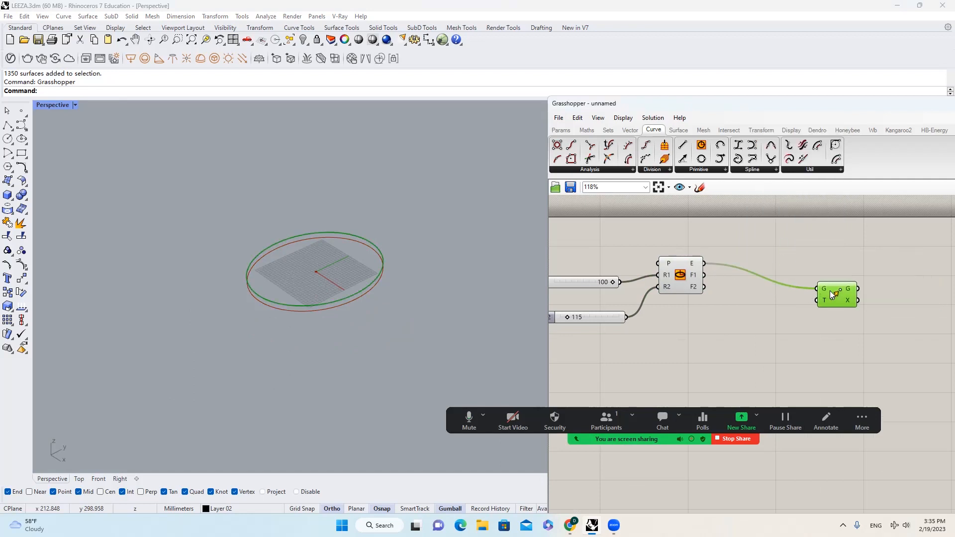
{"action": "double_click", "coordinate": [764, 326]}
{"action": "type", "text": "z"}
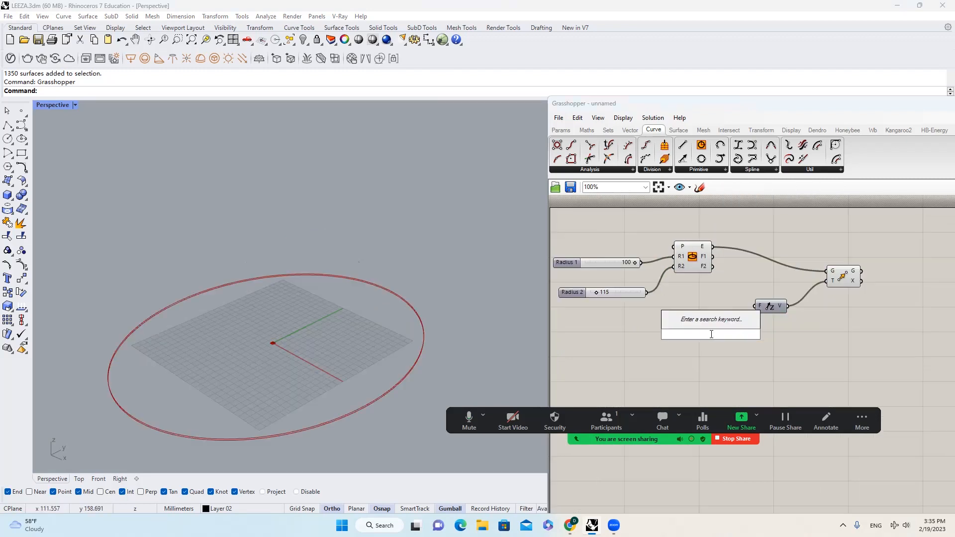
Add a Series component and connect a number slider set to 13 to its step input
{"action": "type", "text": "SERI"}
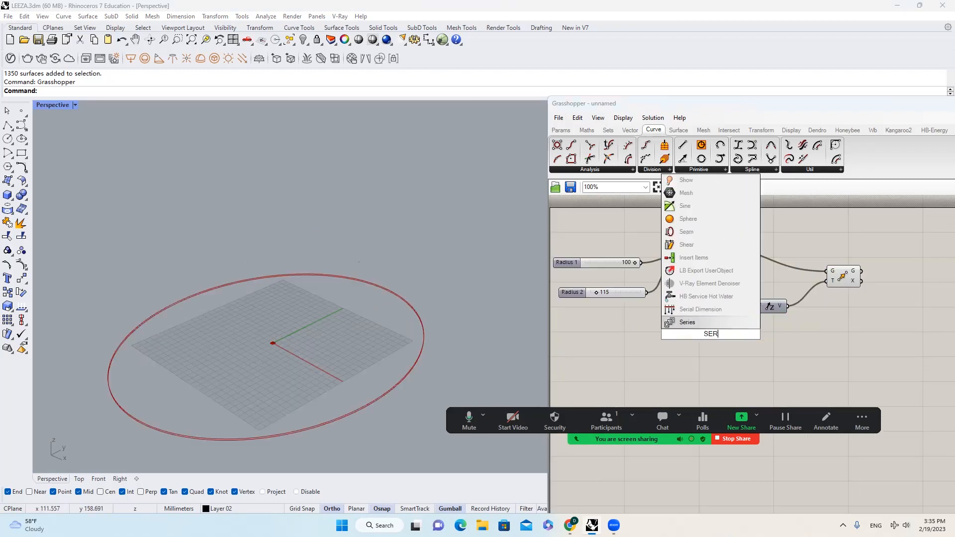
{"action": "key", "text": "Return"}
{"action": "double_click", "coordinate": [594, 348]}
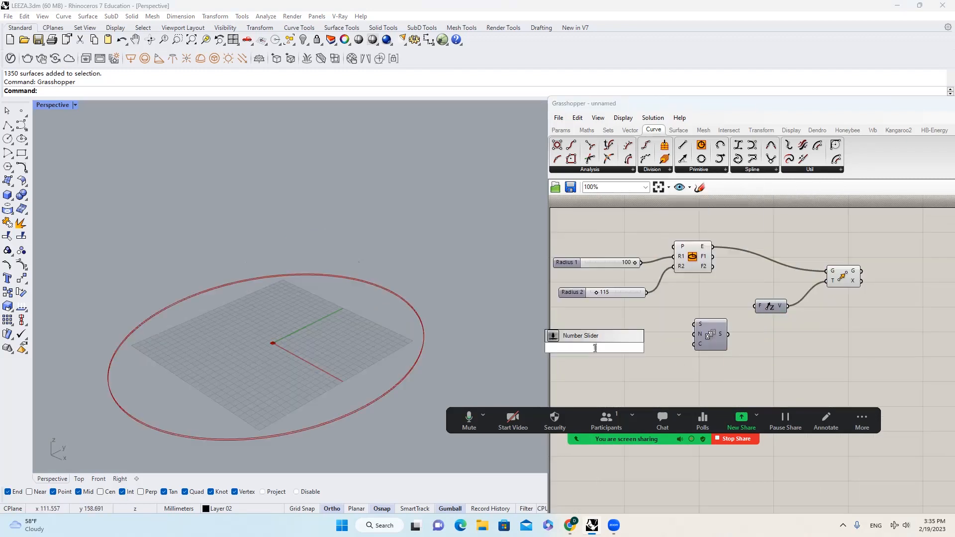
{"action": "key", "text": "Return"}
{"action": "left_click_drag", "start_coordinate": [637, 348], "coordinate": [729, 345]}
{"action": "left_click", "coordinate": [716, 345]}
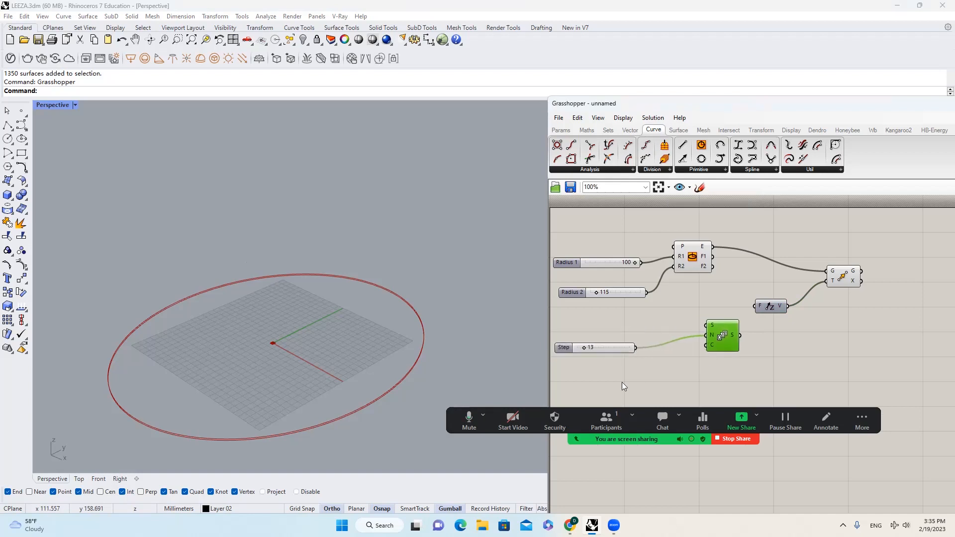
Add a number slider set to 45 for the Series count and connect the Series output to the Unit Z factor
{"action": "double_click", "coordinate": [622, 382]}
{"action": "type", "text": "34"}
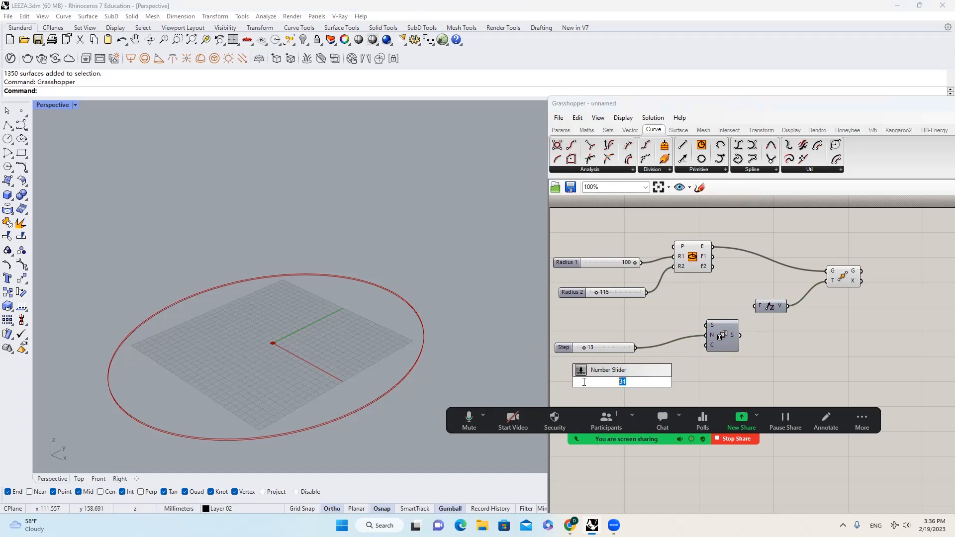
{"action": "key", "text": "Return"}
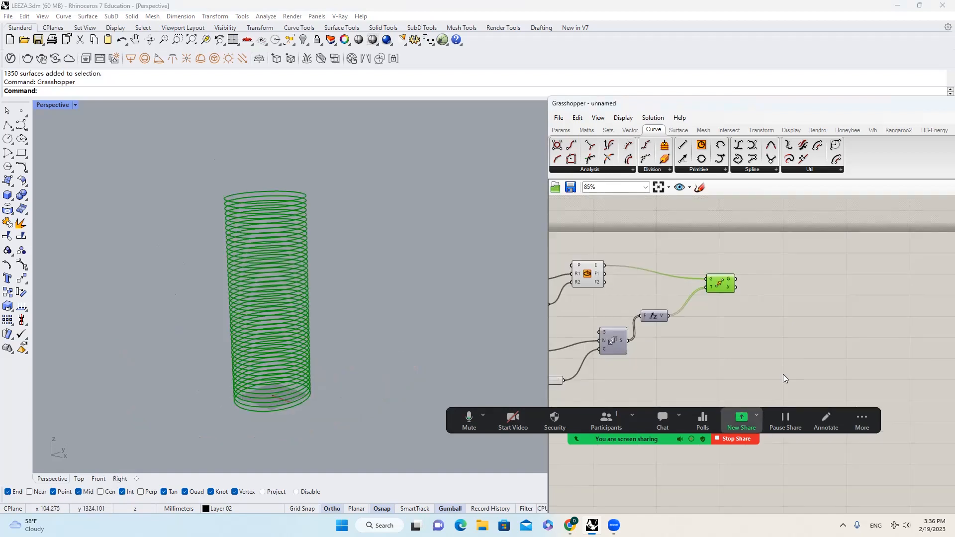
Add a Range component and connect the count slider to its number-of-steps input
{"action": "scroll", "coordinate": [790, 334], "scroll_direction": "up", "scroll_amount": 2}
{"action": "double_click", "coordinate": [791, 334]}
{"action": "type", "text": "RANGE"}
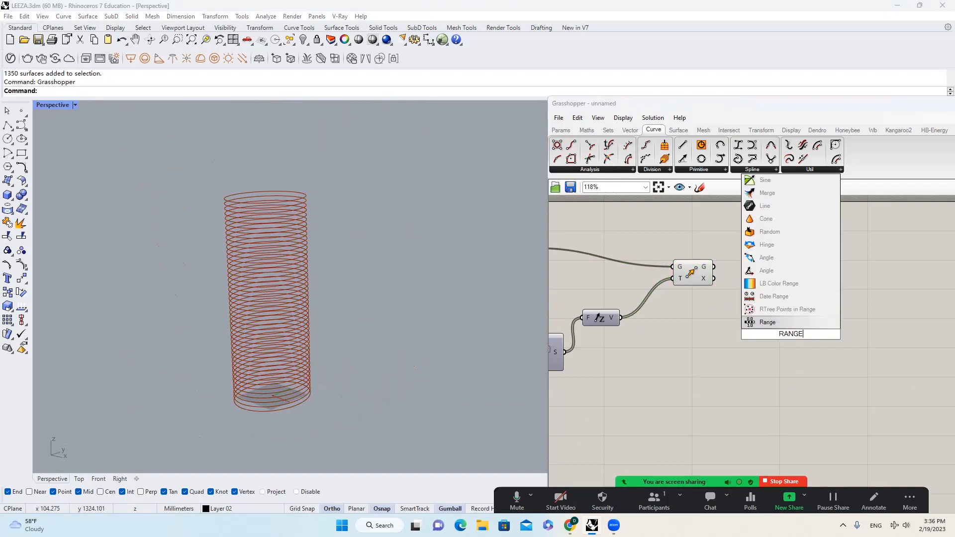
{"action": "key", "text": "Return"}
{"action": "scroll", "coordinate": [679, 352], "scroll_direction": "down", "scroll_amount": 4}
{"action": "scroll", "coordinate": [680, 353], "scroll_direction": "up", "scroll_amount": 3}
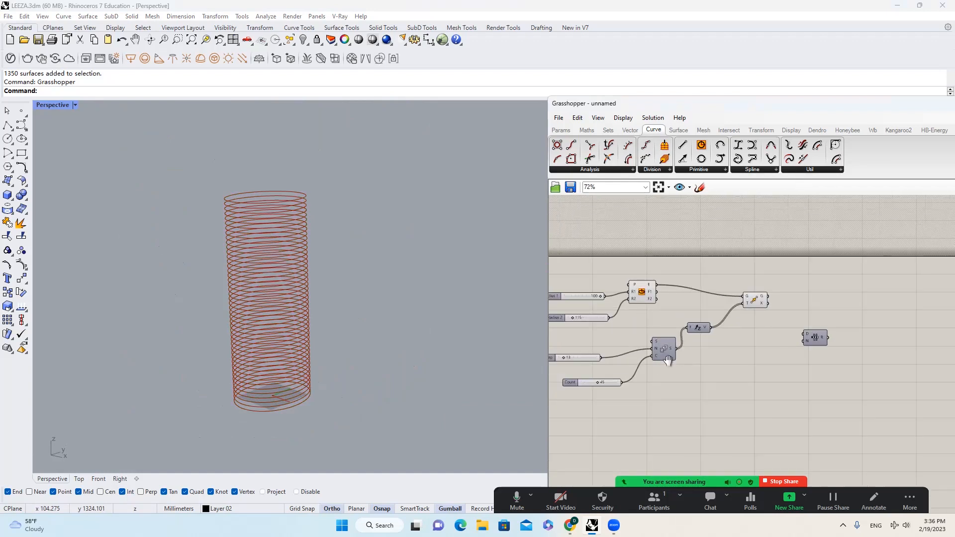
{"action": "left_click_drag", "start_coordinate": [627, 384], "coordinate": [904, 325]}
{"action": "right_click_drag", "start_coordinate": [904, 325], "coordinate": [876, 329]}
{"action": "mouse_move", "coordinate": [876, 325]}
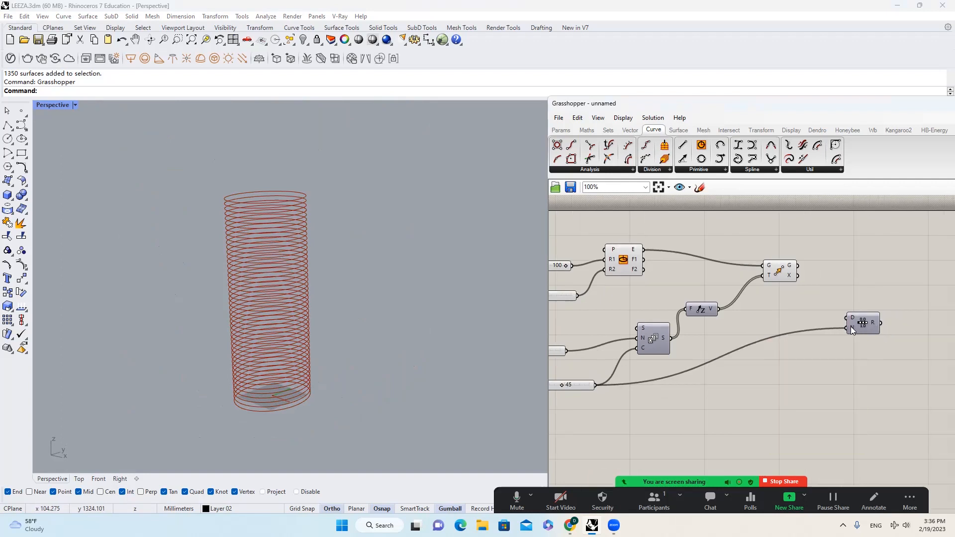
Apply the expression X-1 to the Range component's number-of-steps input
{"action": "right_click", "coordinate": [852, 329]}
{"action": "right_click_drag", "start_coordinate": [851, 331], "coordinate": [668, 333]}
{"action": "right_click", "coordinate": [667, 328]}
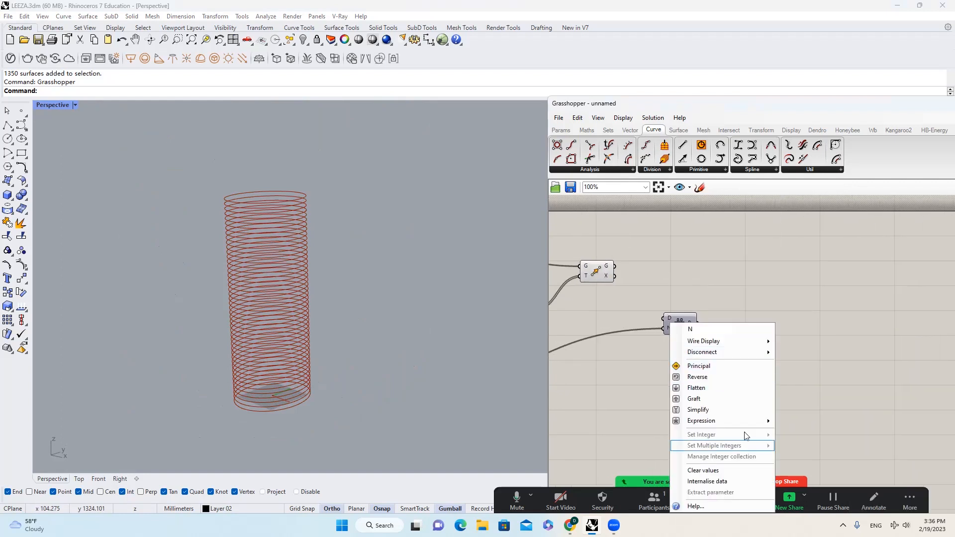
{"action": "mouse_move", "coordinate": [748, 423]}
{"action": "left_click", "coordinate": [799, 432]}
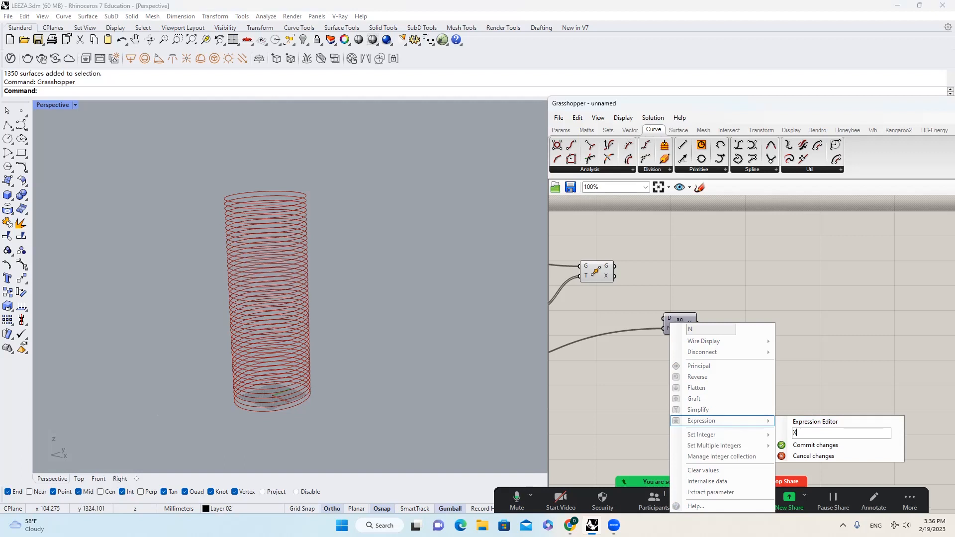
{"action": "type", "text": "X-1"}
{"action": "left_click", "coordinate": [810, 445]}
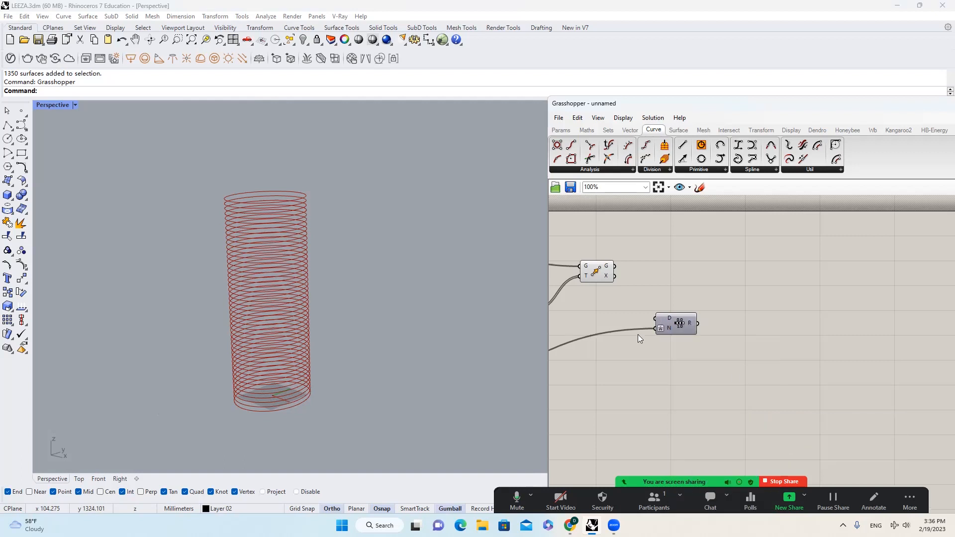
Add a Scale component with the moved ellipses as its geometry and the Range output as its factor
{"action": "left_click_drag", "start_coordinate": [541, 311], "coordinate": [347, 310]}
{"action": "double_click", "coordinate": [671, 299]}
{"action": "type", "text": "SCA"}
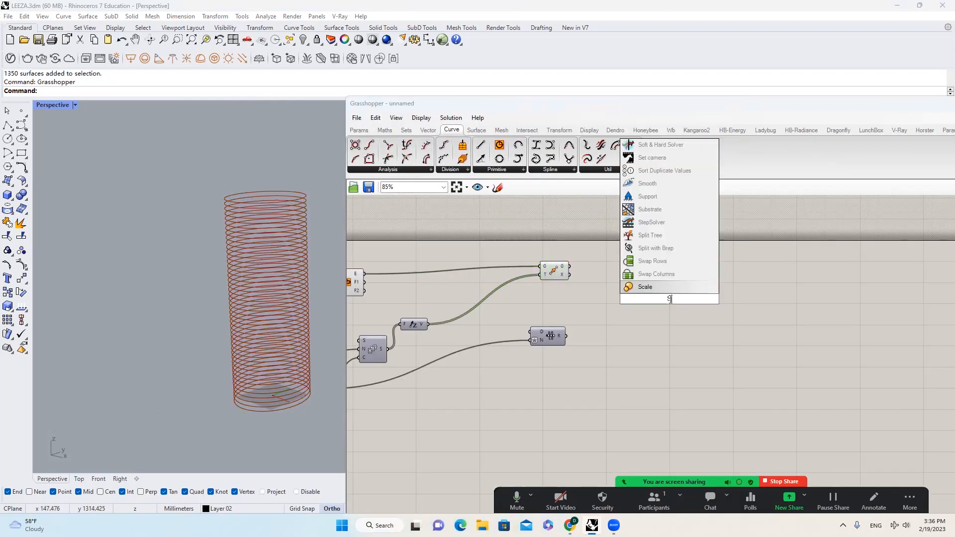
{"action": "left_click", "coordinate": [666, 274]}
{"action": "left_click", "coordinate": [554, 273]}
{"action": "left_click_drag", "start_coordinate": [570, 266], "coordinate": [532, 347]}
{"action": "scroll", "coordinate": [661, 308], "scroll_direction": "up", "scroll_amount": 2}
{"action": "left_click", "coordinate": [558, 304]}
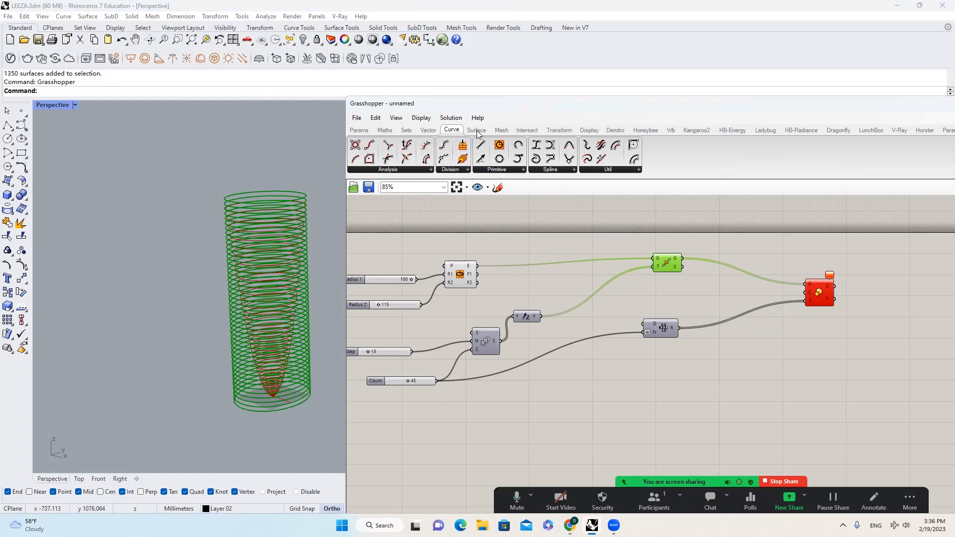
Add an Area component for the moved ellipses and connect its centroid output to the Scale center
{"action": "left_click", "coordinate": [476, 131]}
{"action": "left_click_drag", "start_coordinate": [379, 149], "coordinate": [690, 285]}
{"action": "left_click", "coordinate": [689, 265]}
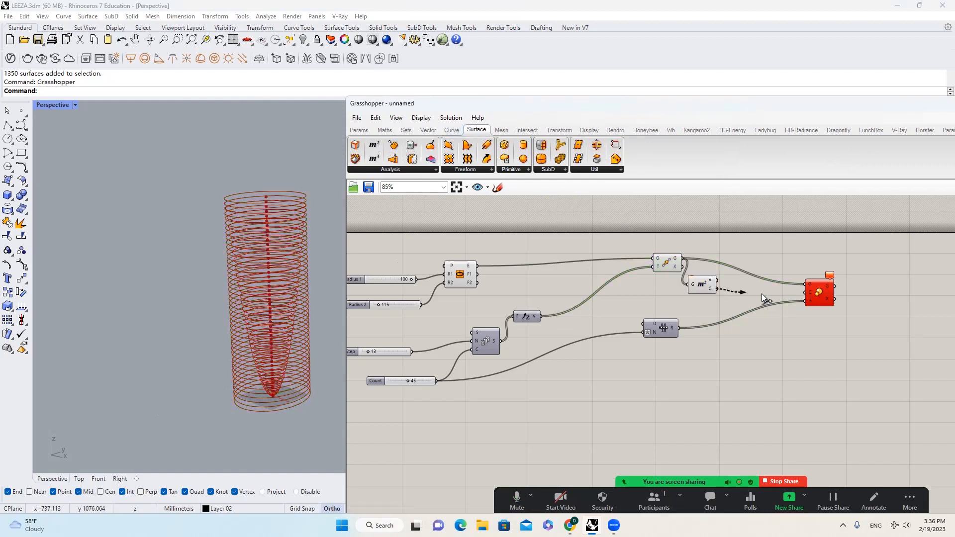
{"action": "left_click_drag", "start_coordinate": [802, 297], "coordinate": [806, 292]}
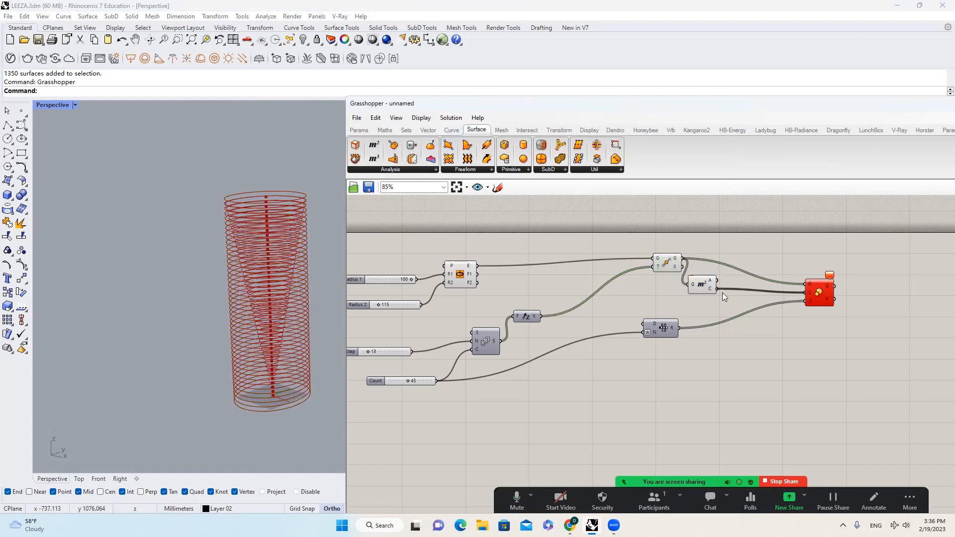
Turn off the preview of the Move and Area components
{"action": "left_click_drag", "start_coordinate": [713, 301], "coordinate": [666, 247]}
{"action": "middle_click", "coordinate": [680, 256]}
{"action": "left_click", "coordinate": [713, 224]}
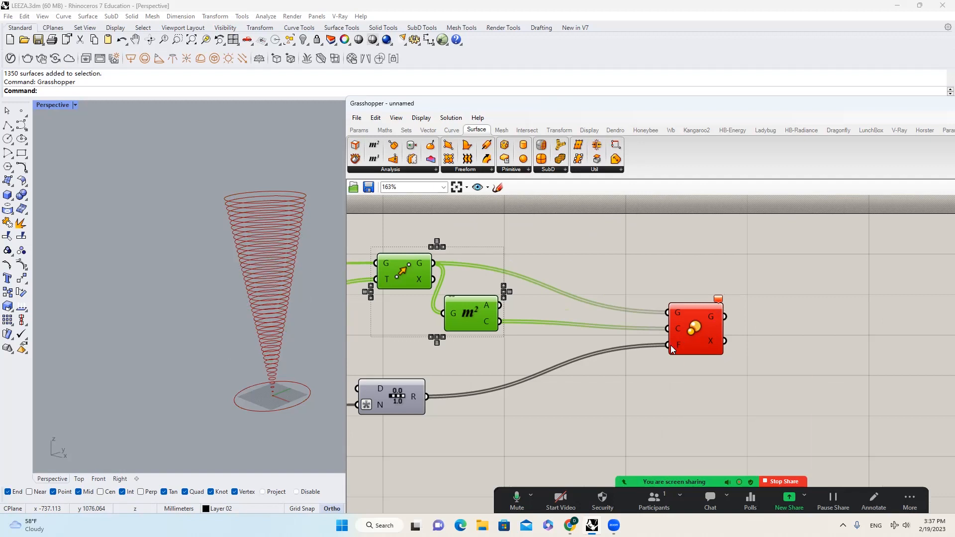
Add a Graph Mapper component fed by the Range output and set its graph type to Bezier
{"action": "mouse_move", "coordinate": [671, 349]}
{"action": "scroll", "coordinate": [670, 348], "scroll_direction": "down", "scroll_amount": 5}
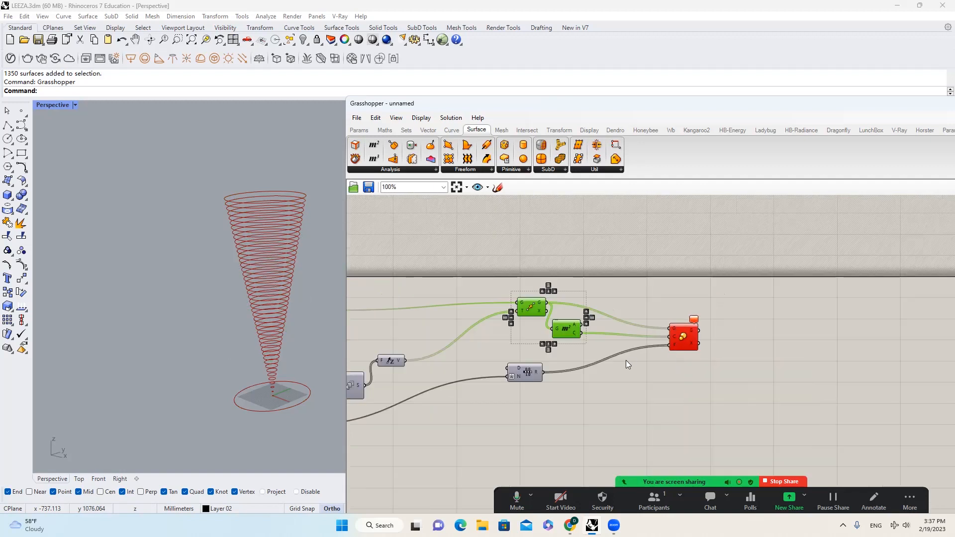
{"action": "scroll", "coordinate": [678, 347], "scroll_direction": "up", "scroll_amount": 1}
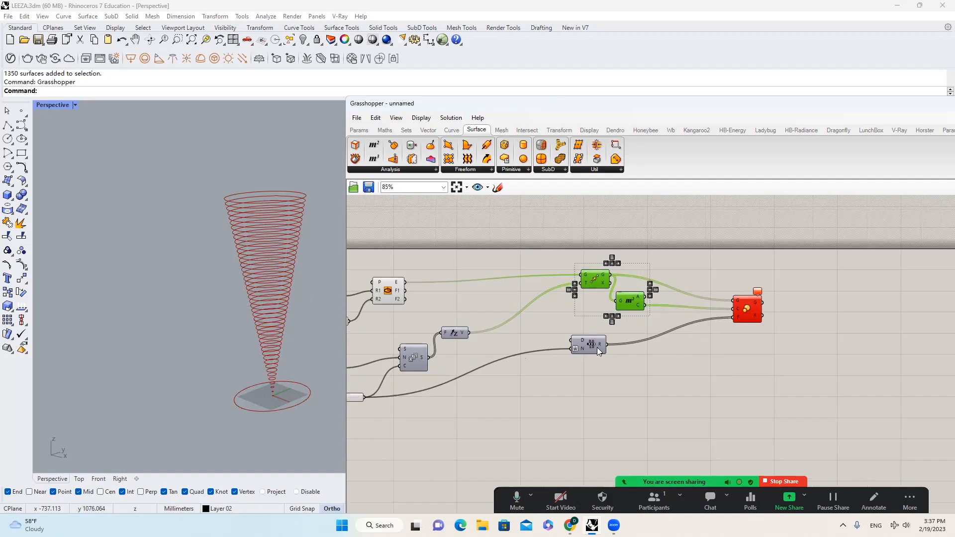
{"action": "right_click_drag", "start_coordinate": [667, 351], "coordinate": [602, 351]}
{"action": "left_click_drag", "start_coordinate": [677, 304], "coordinate": [742, 292]}
{"action": "double_click", "coordinate": [655, 355]}
{"action": "type", "text": "MAP"}
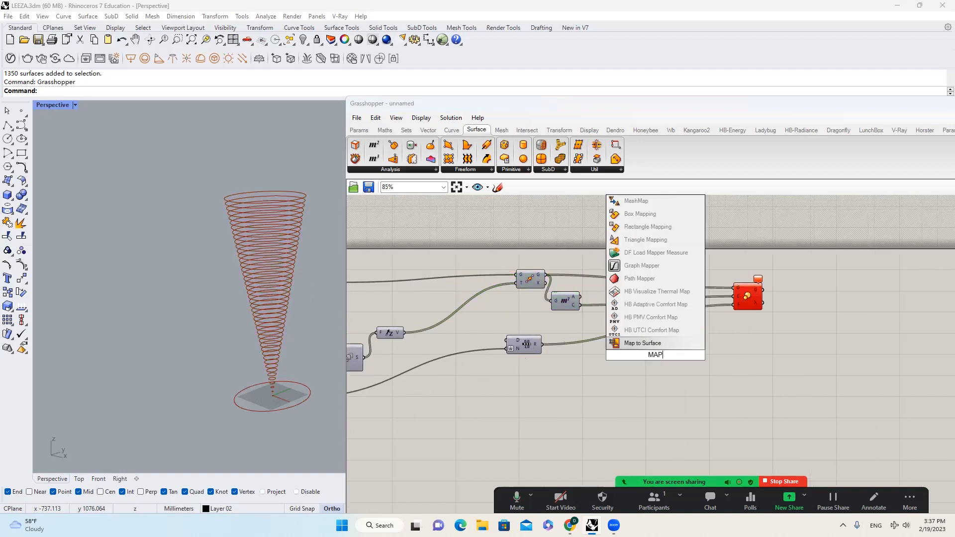
{"action": "key", "text": "Return"}
{"action": "scroll", "coordinate": [622, 351], "scroll_direction": "up", "scroll_amount": 3}
{"action": "right_click", "coordinate": [660, 357]}
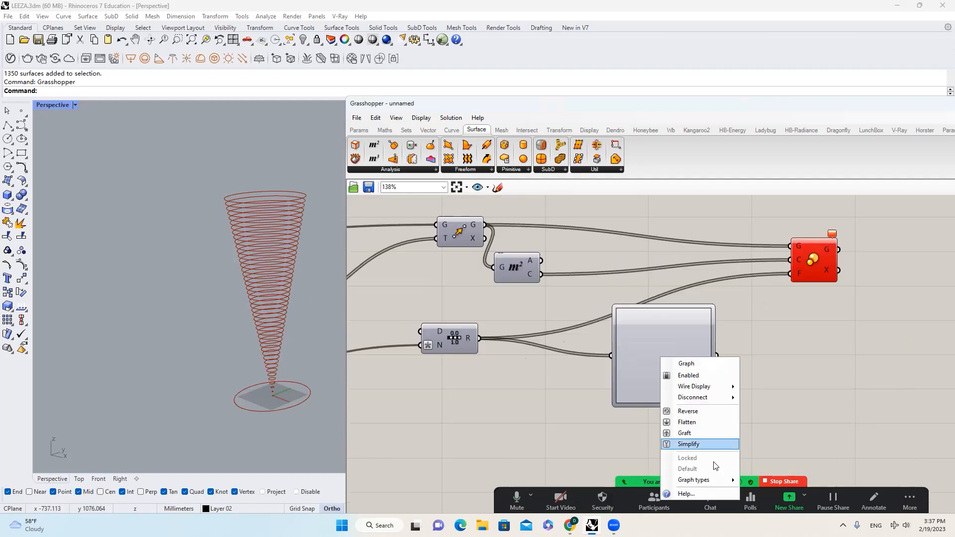
{"action": "mouse_move", "coordinate": [696, 479]}
{"action": "left_click", "coordinate": [775, 398]}
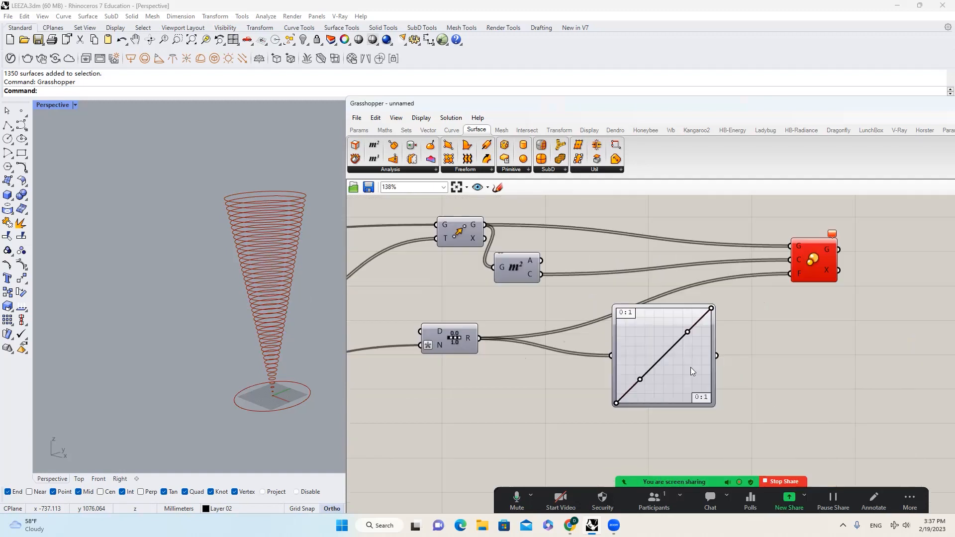
Connect the Graph Mapper output to the Scale factor and shape its Bezier curve into a symmetric arch with both handles in the upper corners
{"action": "left_click_drag", "start_coordinate": [711, 308], "coordinate": [734, 356]}
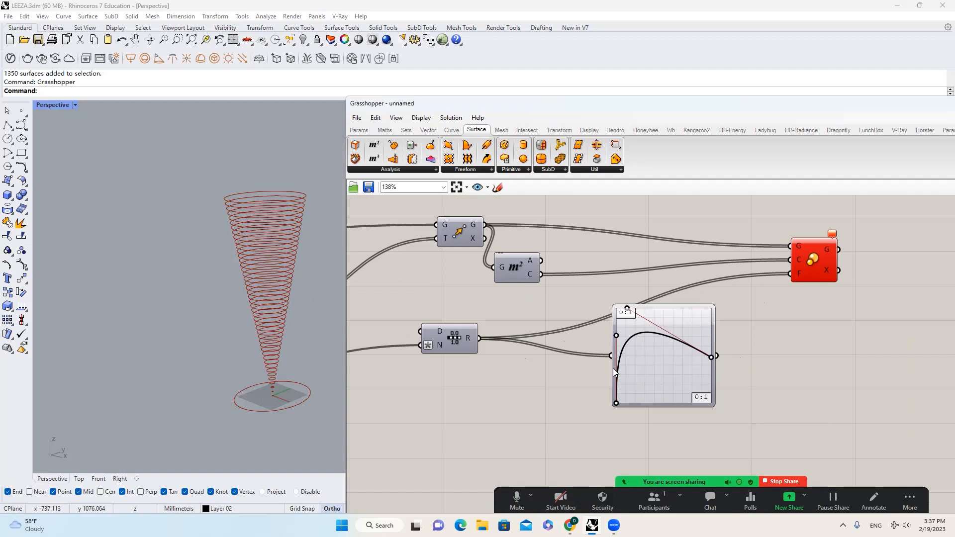
{"action": "left_click_drag", "start_coordinate": [765, 292], "coordinate": [716, 355]}
{"action": "left_click_drag", "start_coordinate": [627, 308], "coordinate": [672, 302]}
{"action": "left_click_drag", "start_coordinate": [616, 335], "coordinate": [607, 286]}
{"action": "mouse_move", "coordinate": [616, 357]}
{"action": "left_mouse_down"}
{"action": "mouse_move", "coordinate": [615, 381]}
{"action": "mouse_move", "coordinate": [615, 365]}
{"action": "left_mouse_up"}
{"action": "scroll", "coordinate": [712, 359], "scroll_direction": "up", "scroll_amount": 5}
{"action": "left_click_drag", "start_coordinate": [705, 352], "coordinate": [705, 373]}
{"action": "left_click_drag", "start_coordinate": [598, 222], "coordinate": [706, 226]}
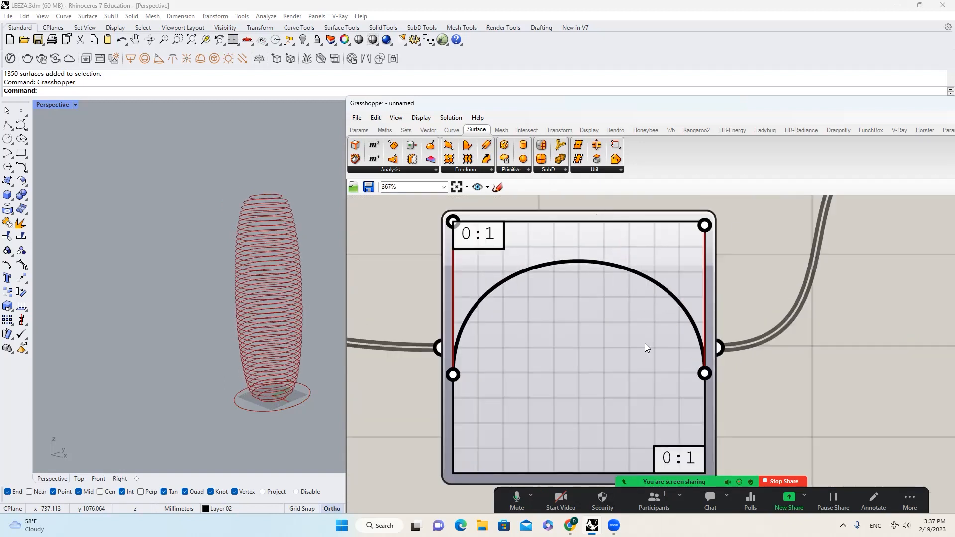
Raise both ends of the Bezier arch to about mid-height and bring its two handles inward along the graph's upper edge
{"action": "scroll", "coordinate": [522, 345], "scroll_direction": "down", "scroll_amount": 2}
{"action": "scroll", "coordinate": [473, 344], "scroll_direction": "up", "scroll_amount": 2}
{"action": "left_click_drag", "start_coordinate": [472, 354], "coordinate": [473, 326]}
{"action": "left_click_drag", "start_coordinate": [725, 354], "coordinate": [724, 328]}
{"action": "scroll", "coordinate": [502, 311], "scroll_direction": "down", "scroll_amount": 3}
{"action": "left_click_drag", "start_coordinate": [485, 244], "coordinate": [534, 245]}
{"action": "left_click_drag", "start_coordinate": [640, 247], "coordinate": [586, 244]}
{"action": "scroll", "coordinate": [620, 325], "scroll_direction": "up", "scroll_amount": 5}
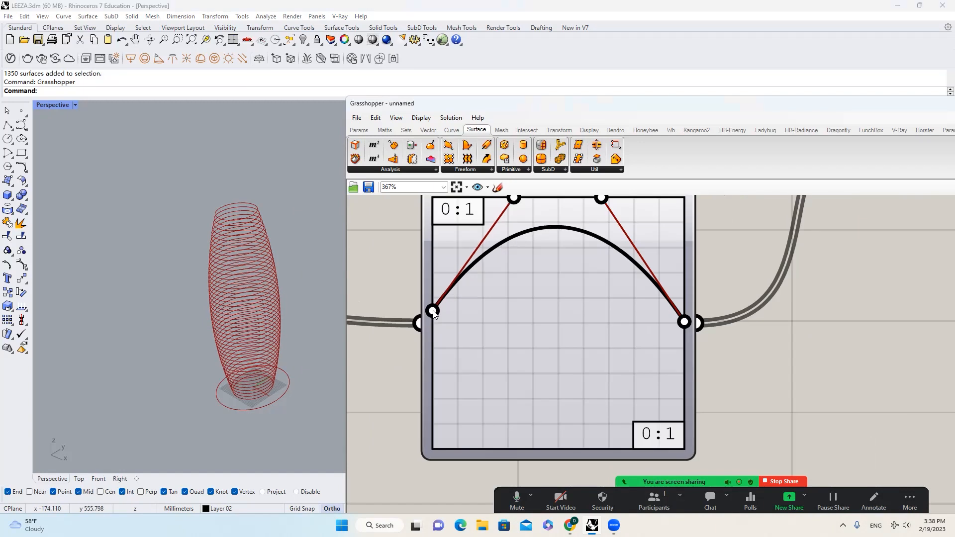
Raise both end points of the Graph Mapper curve to about two thirds of the graph's height
{"action": "left_click_drag", "start_coordinate": [671, 316], "coordinate": [672, 278]}
{"action": "right_click_drag", "start_coordinate": [230, 323], "coordinate": [214, 300]}
{"action": "scroll", "coordinate": [567, 360], "scroll_direction": "down", "scroll_amount": 5}
{"action": "scroll", "coordinate": [434, 322], "scroll_direction": "up", "scroll_amount": 3}
{"action": "left_click_drag", "start_coordinate": [432, 322], "coordinate": [433, 306]}
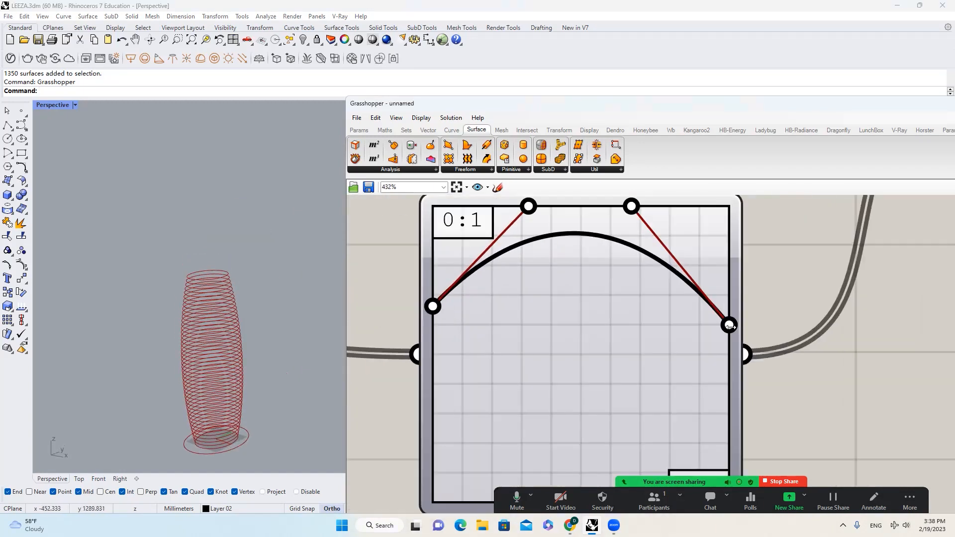
{"action": "left_click_drag", "start_coordinate": [729, 325], "coordinate": [738, 304]}
{"action": "scroll", "coordinate": [646, 304], "scroll_direction": "down", "scroll_amount": 6}
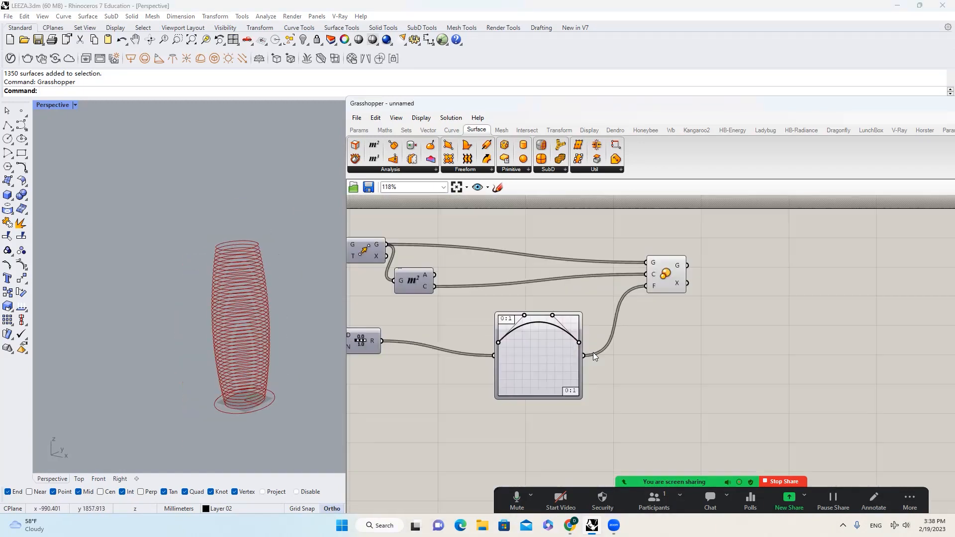
Add an Evaluate Curve component and connect the scaled ellipses to its curve input
{"action": "scroll", "coordinate": [655, 285], "scroll_direction": "up", "scroll_amount": 1}
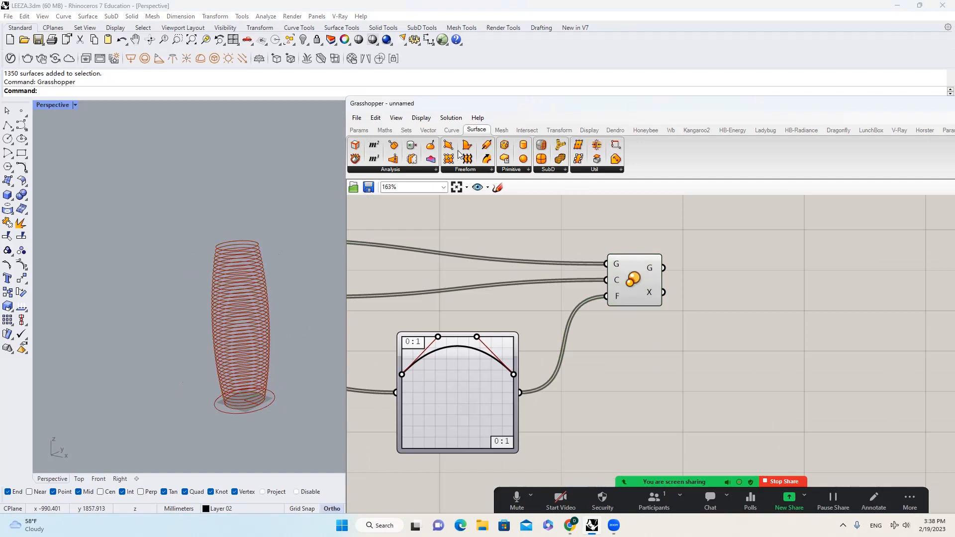
{"action": "left_click", "coordinate": [451, 130]}
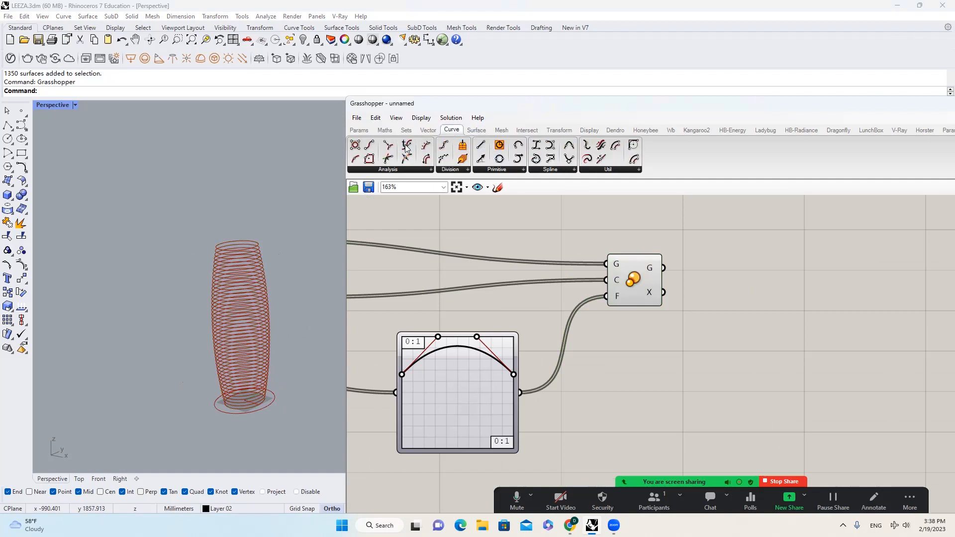
{"action": "left_click_drag", "start_coordinate": [405, 148], "coordinate": [782, 313]}
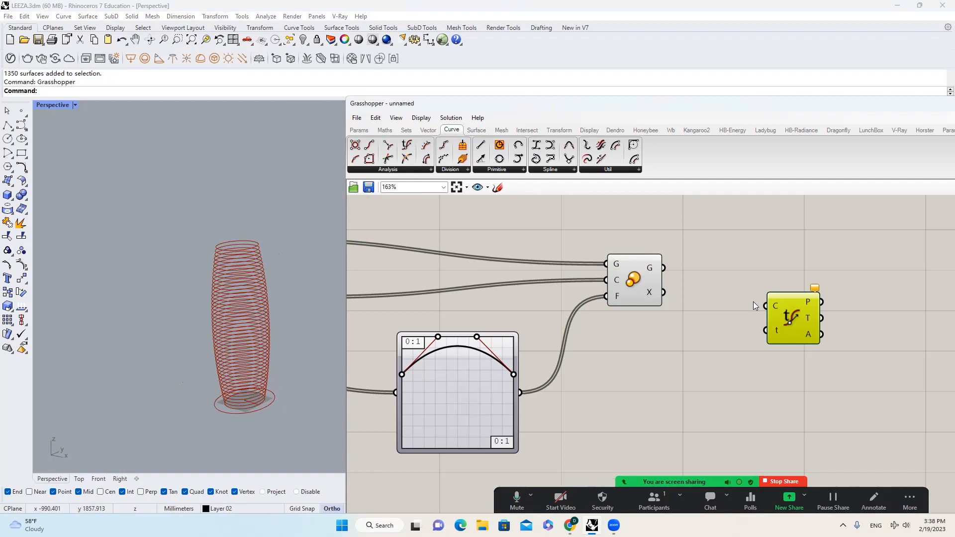
{"action": "left_click_drag", "start_coordinate": [663, 269], "coordinate": [766, 306]}
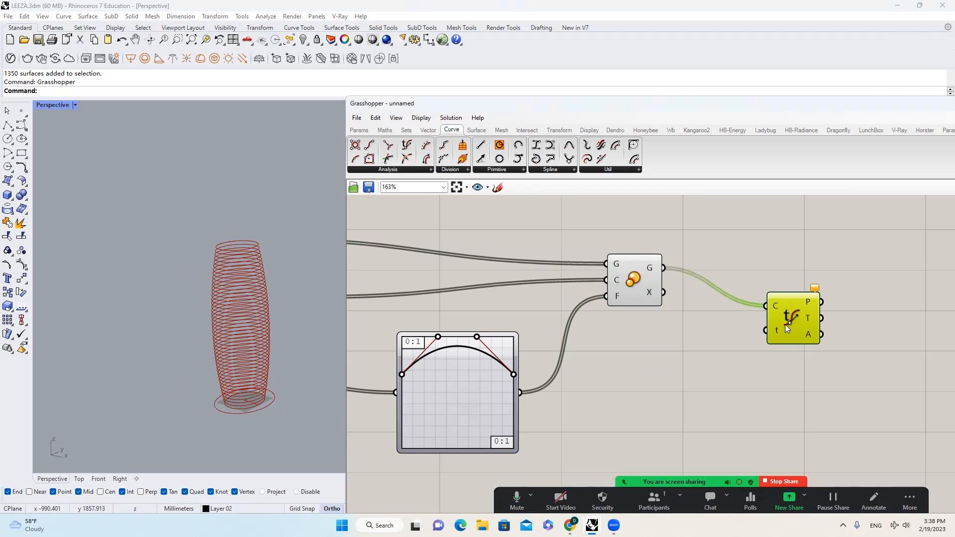
{"action": "scroll", "coordinate": [227, 293], "scroll_direction": "down", "scroll_amount": 4}
{"action": "right_click_drag", "start_coordinate": [227, 293], "coordinate": [242, 322]}
{"action": "scroll", "coordinate": [242, 322], "scroll_direction": "up", "scroll_amount": 4}
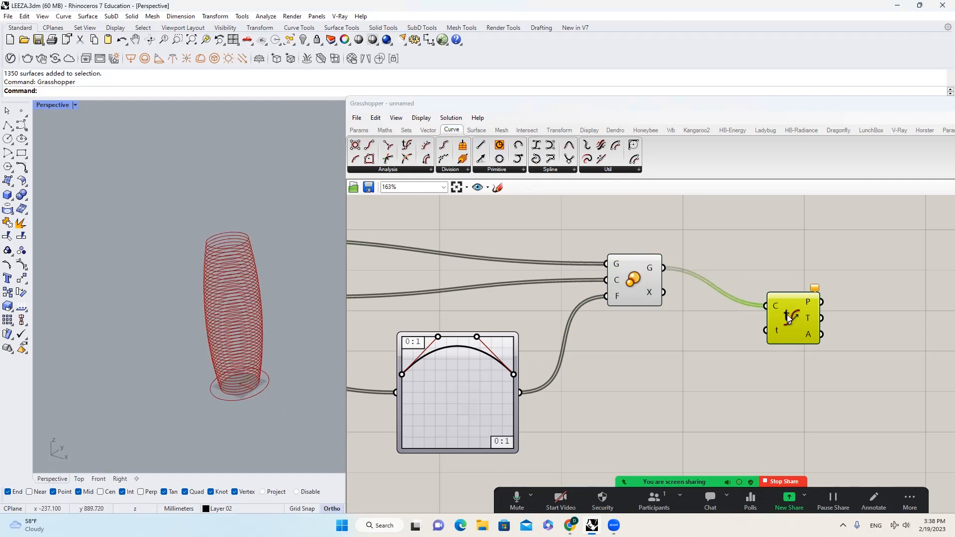
Add a number slider with value 0.1 and connect it to the Evaluate Curve parameter input
{"action": "left_click_drag", "start_coordinate": [788, 319], "coordinate": [811, 319]}
{"action": "double_click", "coordinate": [681, 362]}
{"action": "type", "text": "0.1"}
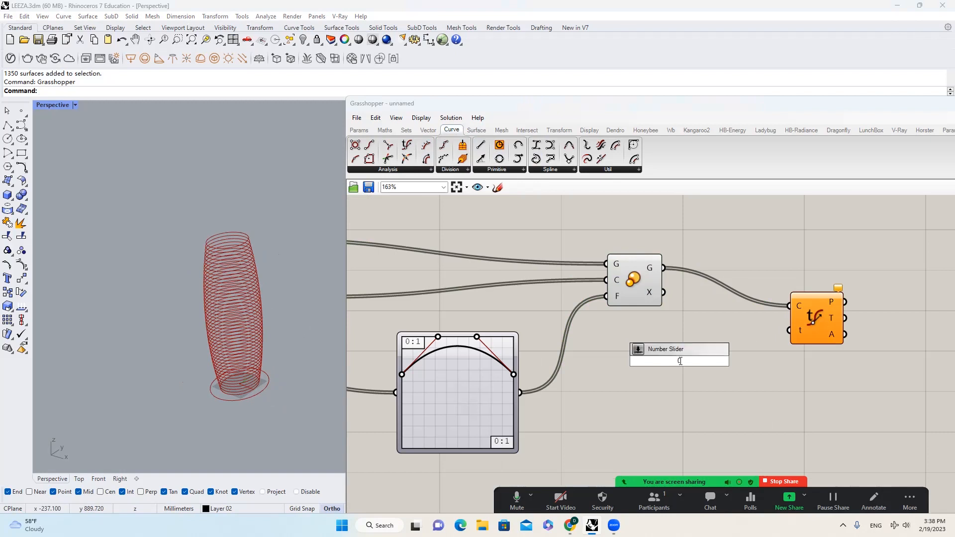
{"action": "key", "text": "Return"}
{"action": "left_click_drag", "start_coordinate": [764, 361], "coordinate": [789, 330]}
{"action": "scroll", "coordinate": [229, 236], "scroll_direction": "up", "scroll_amount": 4}
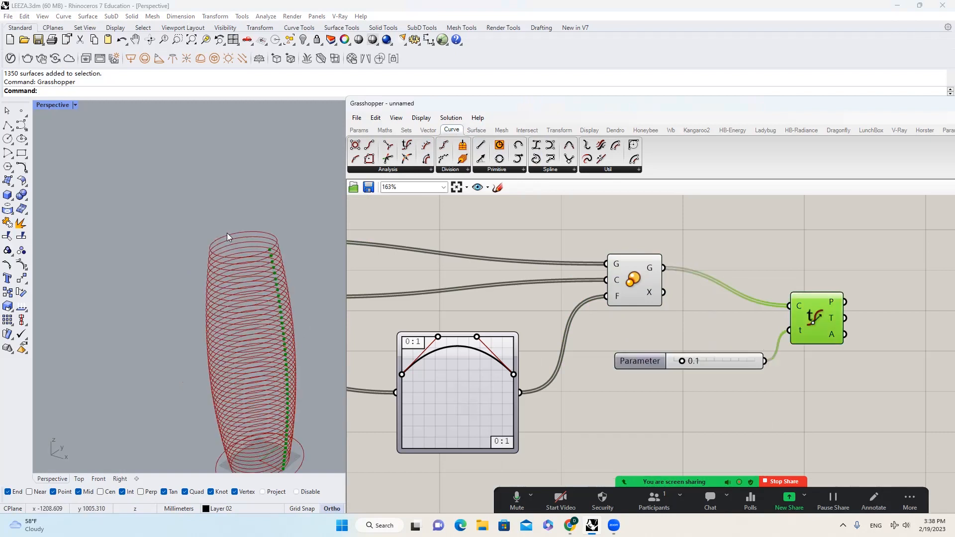
Set the Parameter slider to 0.0 and inspect the evaluated points on the tower's ellipses
{"action": "right_click_drag", "start_coordinate": [228, 237], "coordinate": [242, 328]}
{"action": "left_click_drag", "start_coordinate": [682, 361], "coordinate": [655, 361]}
{"action": "scroll", "coordinate": [301, 341], "scroll_direction": "down", "scroll_amount": 2}
{"action": "right_click_drag", "start_coordinate": [300, 341], "coordinate": [311, 326]}
{"action": "scroll", "coordinate": [312, 330], "scroll_direction": "up", "scroll_amount": 2}
{"action": "right_click_drag", "start_coordinate": [254, 260], "coordinate": [289, 286]}
{"action": "scroll", "coordinate": [288, 286], "scroll_direction": "down", "scroll_amount": 2}
Add a second Range component and connect the Count slider to its number-of-steps input
{"action": "double_click", "coordinate": [745, 352]}
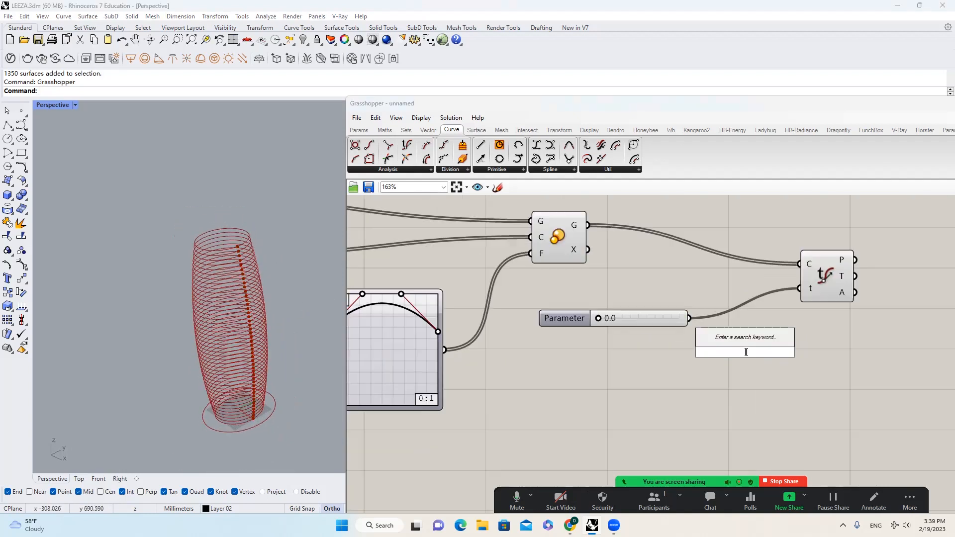
{"action": "type", "text": "RA"}
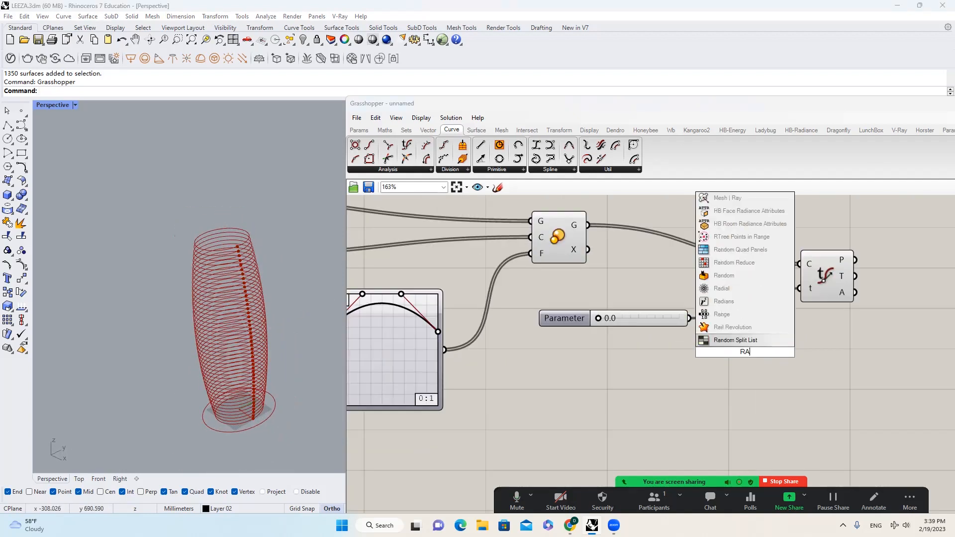
{"action": "type", "text": "NGE"}
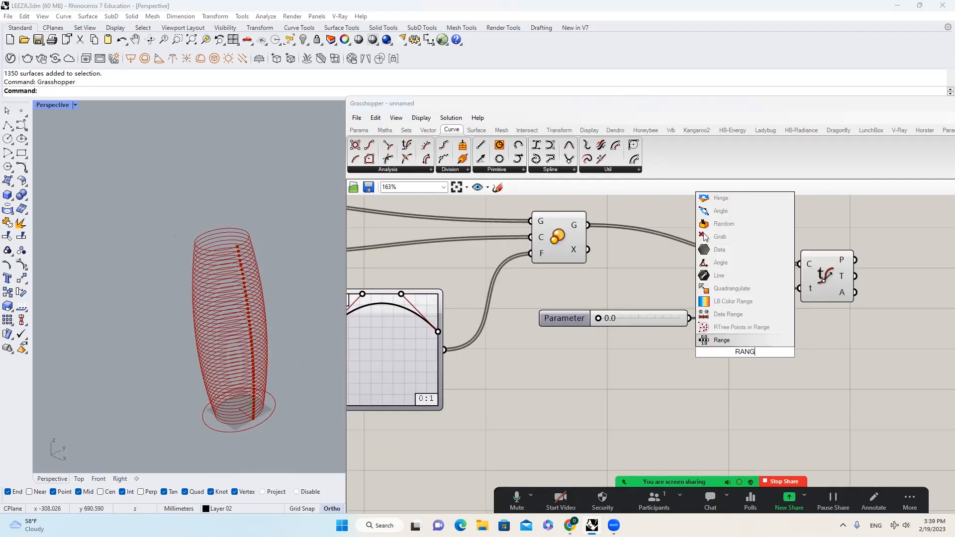
{"action": "key", "text": "Return"}
{"action": "scroll", "coordinate": [745, 352], "scroll_direction": "down", "scroll_amount": 3}
{"action": "scroll", "coordinate": [696, 314], "scroll_direction": "down", "scroll_amount": 3}
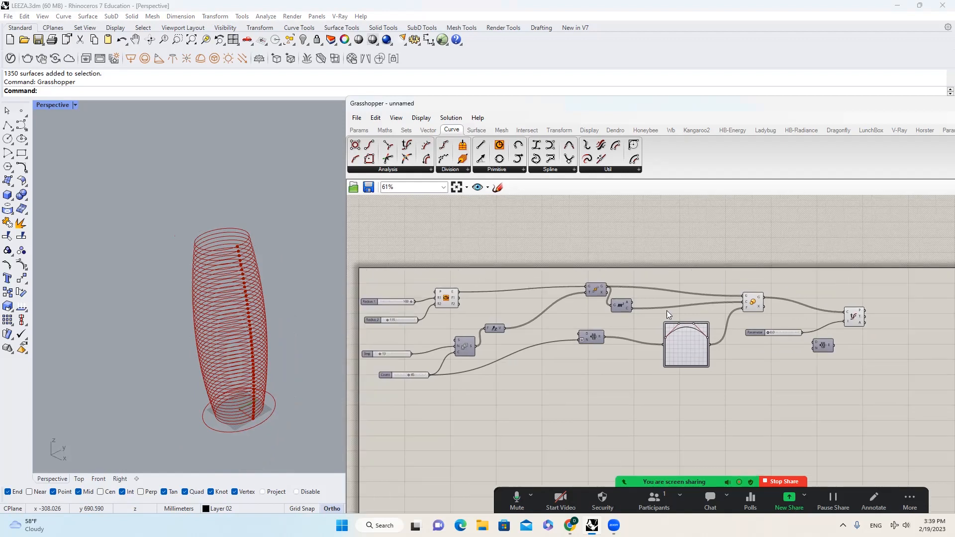
{"action": "left_click_drag", "start_coordinate": [428, 377], "coordinate": [807, 354]}
{"action": "scroll", "coordinate": [847, 355], "scroll_direction": "up", "scroll_amount": 5}
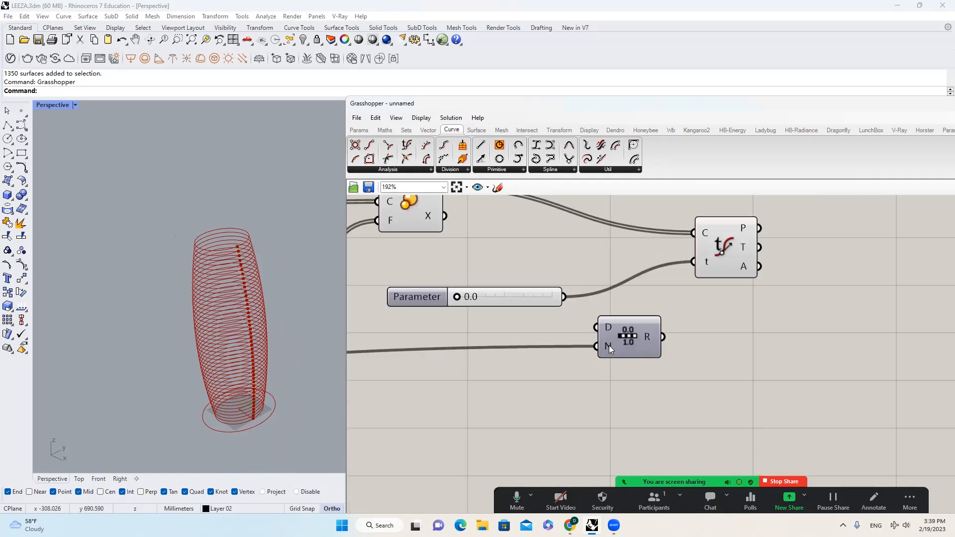
Apply the expression X-1 to the new Range's number-of-steps input and place the component below the Parameter slider
{"action": "right_click", "coordinate": [608, 346]}
{"action": "mouse_move", "coordinate": [679, 426]}
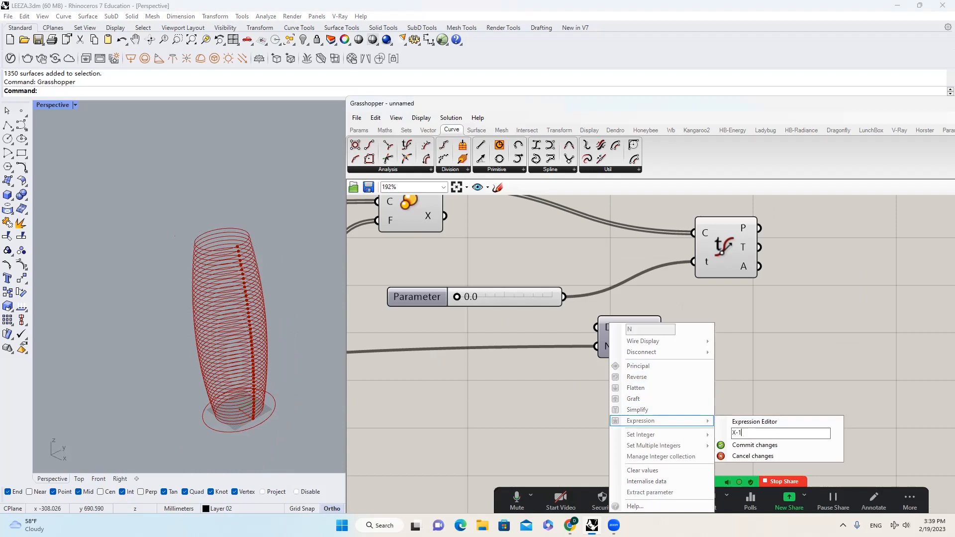
{"action": "left_click", "coordinate": [754, 445]}
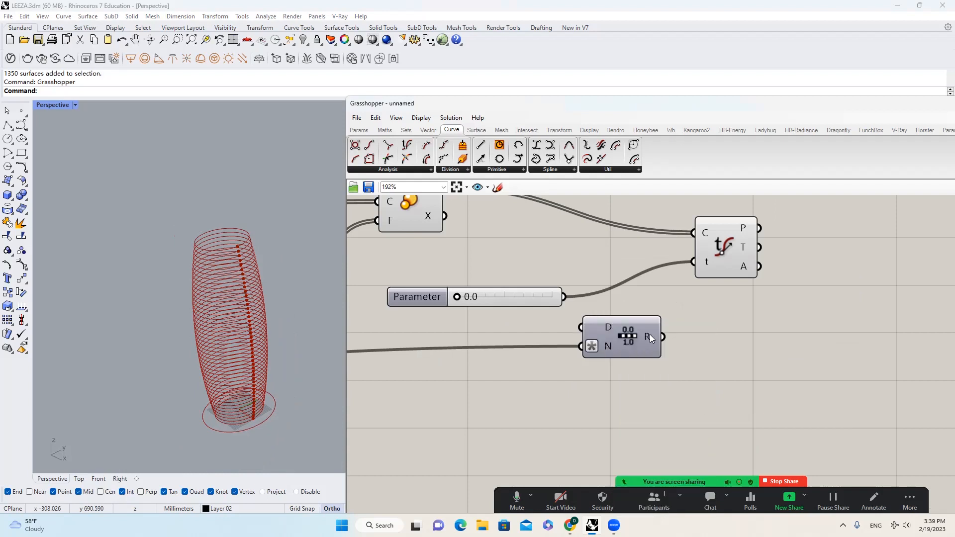
{"action": "left_click_drag", "start_coordinate": [636, 336], "coordinate": [509, 356]}
{"action": "scroll", "coordinate": [633, 342], "scroll_direction": "down", "scroll_amount": 2}
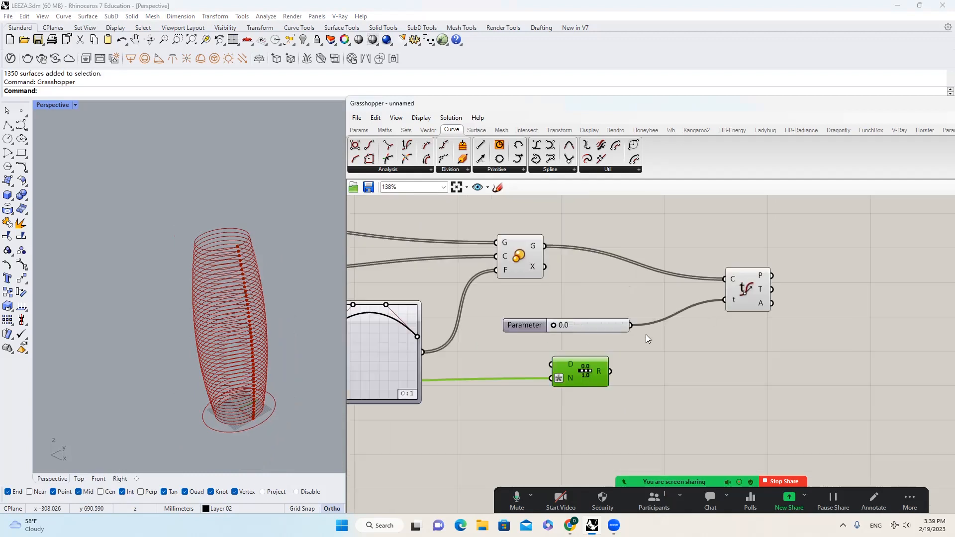
{"action": "scroll", "coordinate": [711, 311], "scroll_direction": "up", "scroll_amount": 1}
{"action": "double_click", "coordinate": [778, 362]}
{"action": "type", "text": "ADD"}
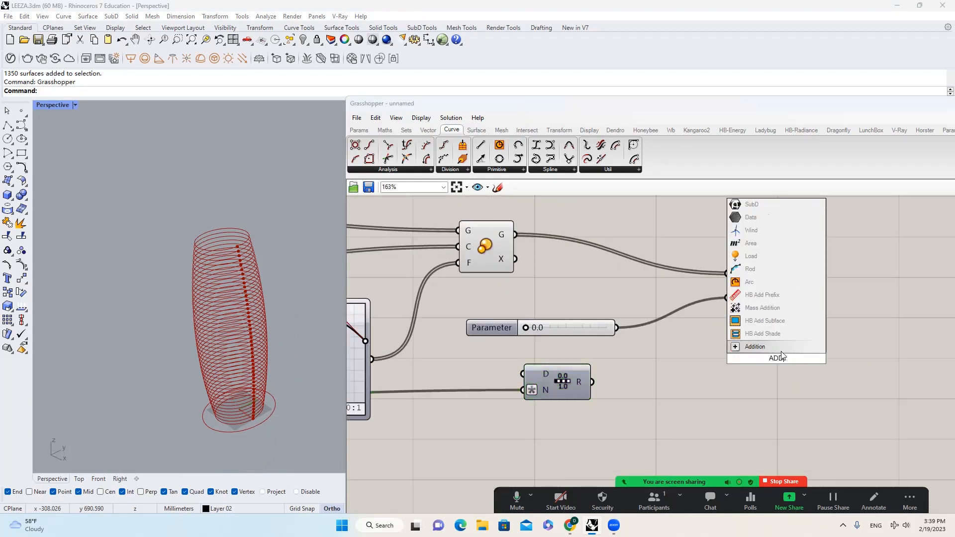
{"action": "left_click", "coordinate": [716, 390]}
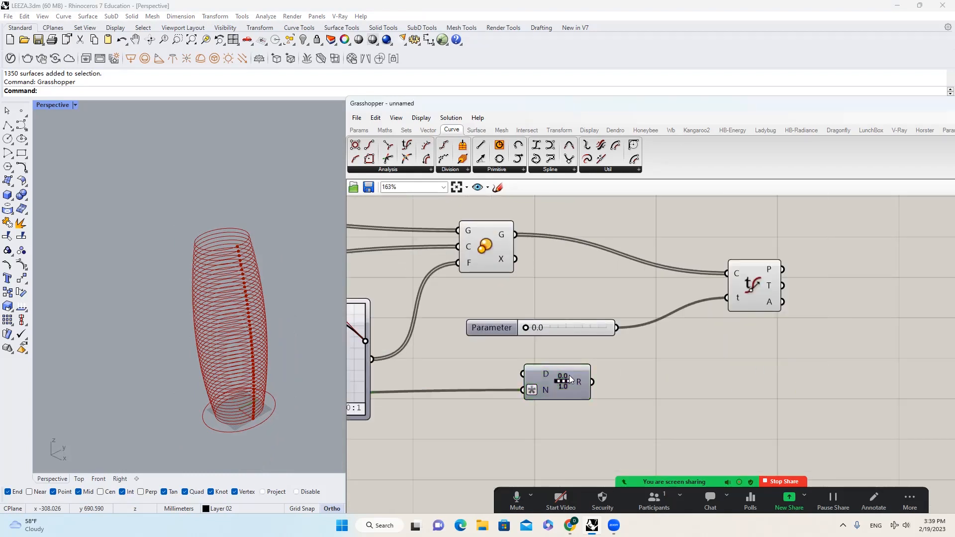
Connect the new Range output to the Evaluate Curve parameter in place of the slider and reparameterize its curve input
{"action": "left_click_drag", "start_coordinate": [688, 340], "coordinate": [726, 298]}
{"action": "right_click_drag", "start_coordinate": [145, 251], "coordinate": [196, 256]}
{"action": "right_click", "coordinate": [737, 275]}
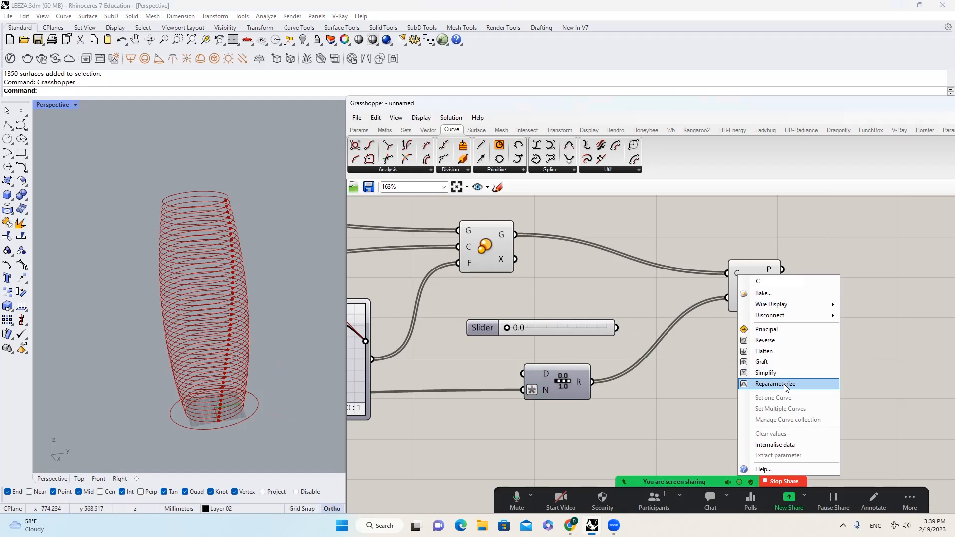
{"action": "left_click", "coordinate": [785, 388]}
{"action": "scroll", "coordinate": [241, 264], "scroll_direction": "down", "scroll_amount": 3}
{"action": "right_click_drag", "start_coordinate": [241, 264], "coordinate": [228, 280]}
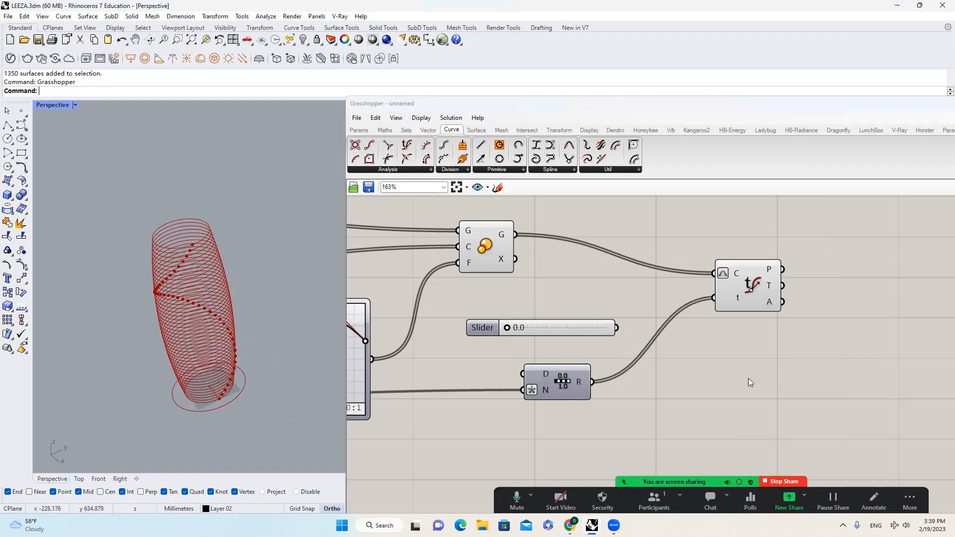
Add a Remap Numbers component with the new Range output as its value and shift Evaluate Curve to make room
{"action": "right_click_drag", "start_coordinate": [749, 382], "coordinate": [733, 339]}
{"action": "double_click", "coordinate": [733, 338]}
{"action": "type", "text": "RE"}
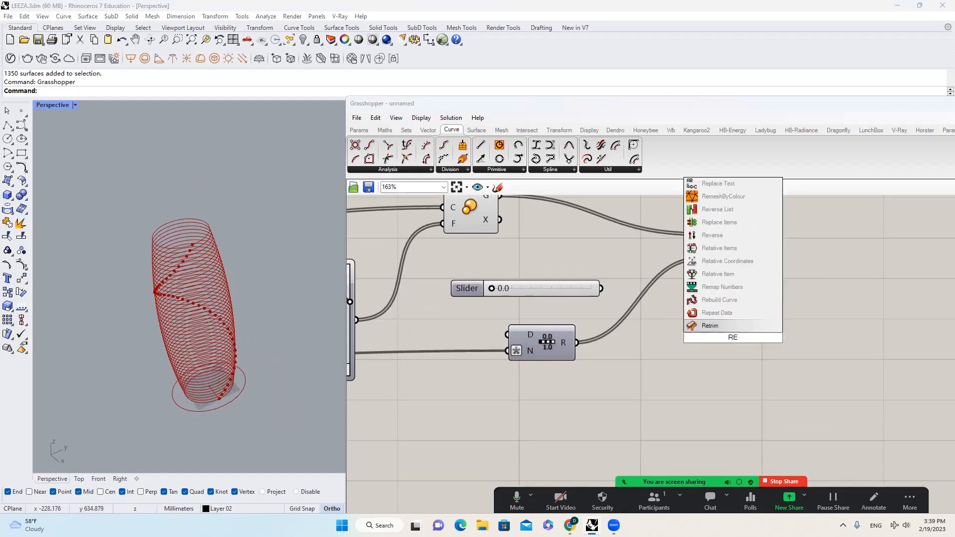
{"action": "left_click", "coordinate": [721, 287]}
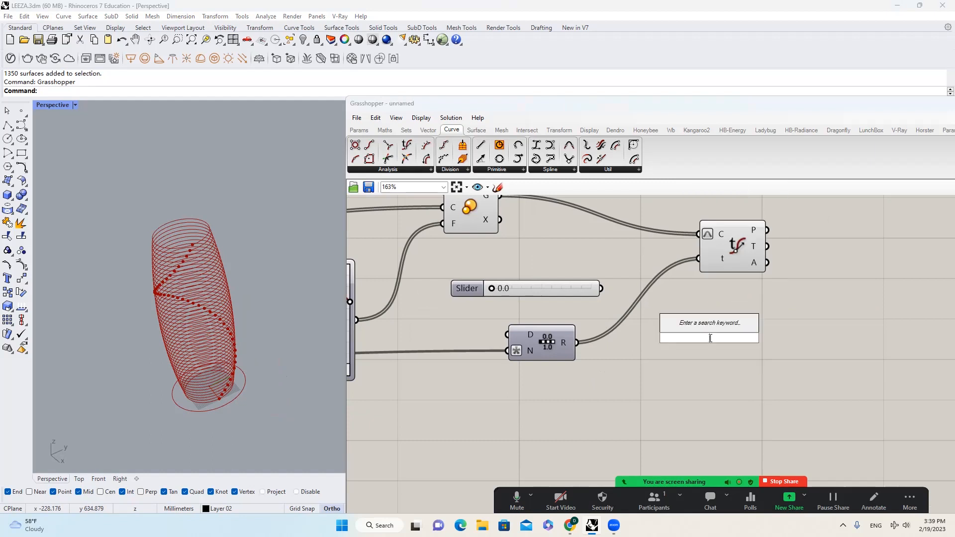
{"action": "left_click_drag", "start_coordinate": [576, 343], "coordinate": [682, 322]}
{"action": "left_click_drag", "start_coordinate": [700, 333], "coordinate": [701, 366]}
{"action": "scroll", "coordinate": [472, 311], "scroll_direction": "down", "scroll_amount": 1}
{"action": "left_click_drag", "start_coordinate": [693, 259], "coordinate": [789, 267]}
Add a number slider with value 0.2555 and connect it to the target input of Remap Numbers
{"action": "double_click", "coordinate": [602, 378]}
{"action": "left_click", "coordinate": [651, 376]}
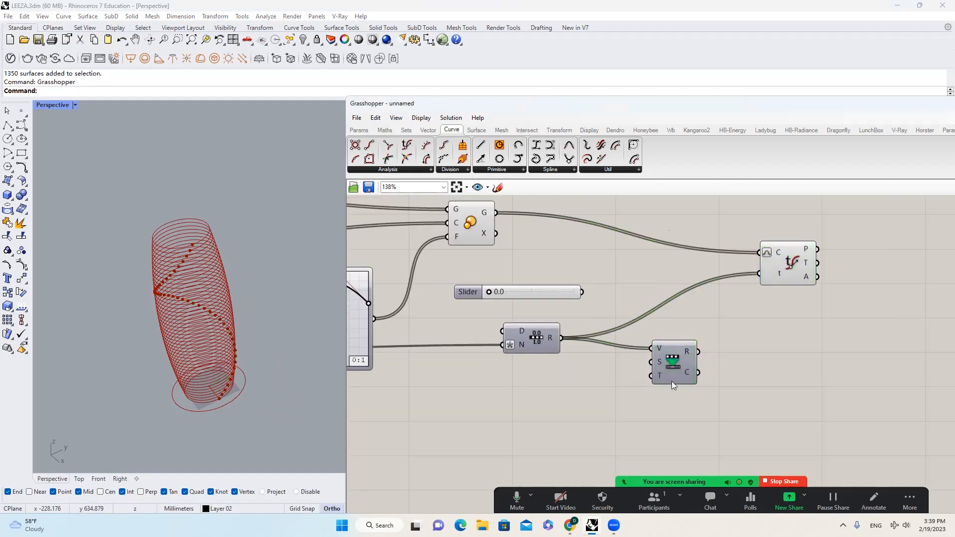
{"action": "double_click", "coordinate": [558, 393]}
{"action": "type", "text": "0.2555"}
{"action": "key", "text": "Return"}
{"action": "left_click_drag", "start_coordinate": [650, 376], "coordinate": [616, 392]}
Connect the remapped values to the Evaluate Curve parameter and inspect the line of points along the tower
{"action": "left_click_drag", "start_coordinate": [698, 352], "coordinate": [759, 274]}
{"action": "scroll", "coordinate": [278, 286], "scroll_direction": "down", "scroll_amount": 5}
{"action": "right_click_drag", "start_coordinate": [279, 296], "coordinate": [224, 271]}
{"action": "scroll", "coordinate": [234, 276], "scroll_direction": "up", "scroll_amount": 6}
{"action": "scroll", "coordinate": [740, 288], "scroll_direction": "down", "scroll_amount": 3}
{"action": "scroll", "coordinate": [366, 276], "scroll_direction": "up", "scroll_amount": 1}
{"action": "scroll", "coordinate": [278, 268], "scroll_direction": "up", "scroll_amount": 5}
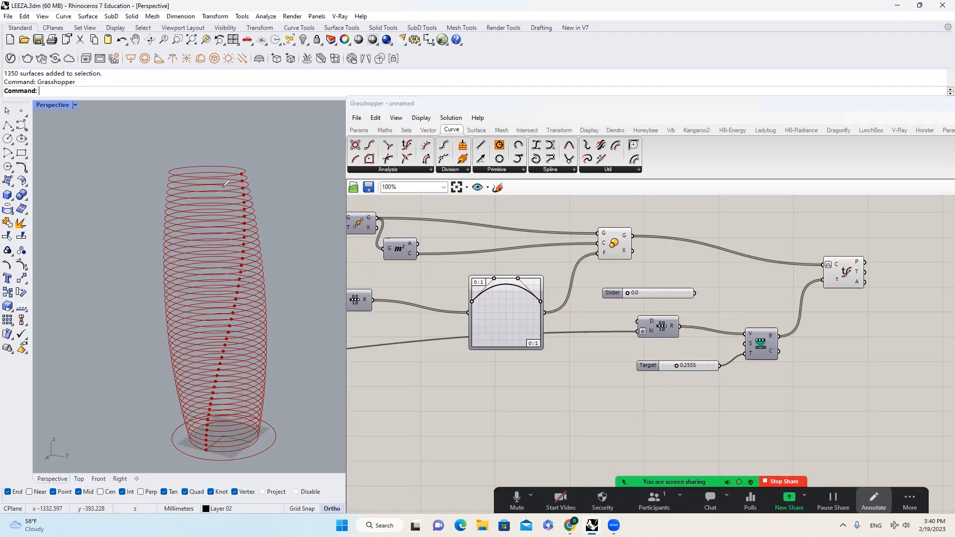
{"action": "left_click_drag", "start_coordinate": [232, 180], "coordinate": [228, 215]}
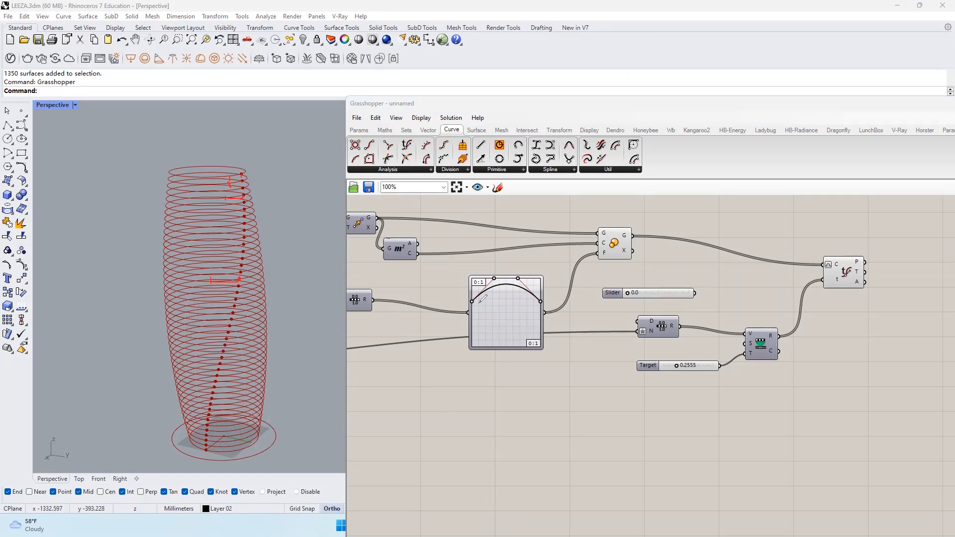
{"action": "left_click_drag", "start_coordinate": [472, 301], "coordinate": [548, 309]}
{"action": "left_click", "coordinate": [651, 55]}
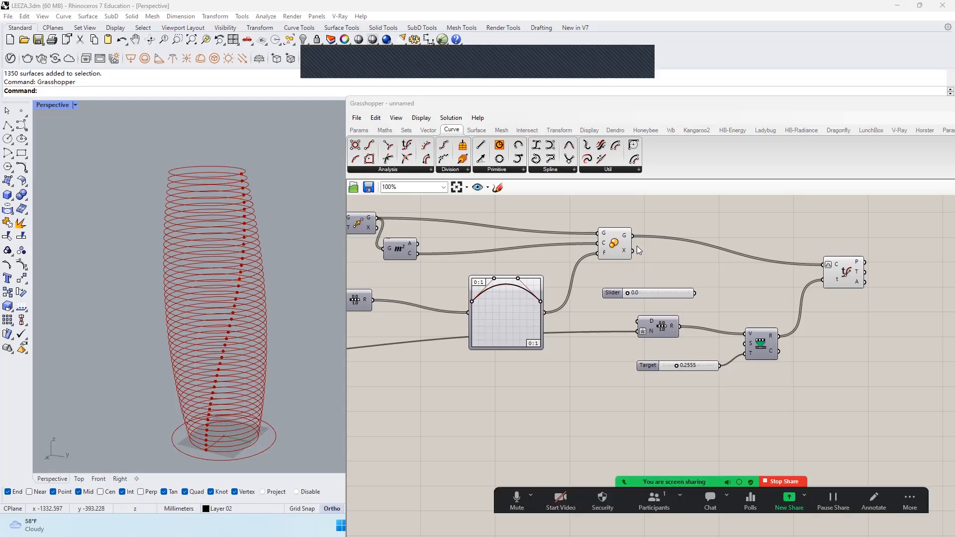
Shift Evaluate Curve aside to make room and duplicate the Bezier graph below the original, fed by the same Range
{"action": "scroll", "coordinate": [835, 296], "scroll_direction": "down", "scroll_amount": 1}
{"action": "right_click_drag", "start_coordinate": [838, 296], "coordinate": [762, 277]}
{"action": "left_click_drag", "start_coordinate": [766, 256], "coordinate": [811, 257]}
{"action": "right_click_drag", "start_coordinate": [802, 281], "coordinate": [772, 274]}
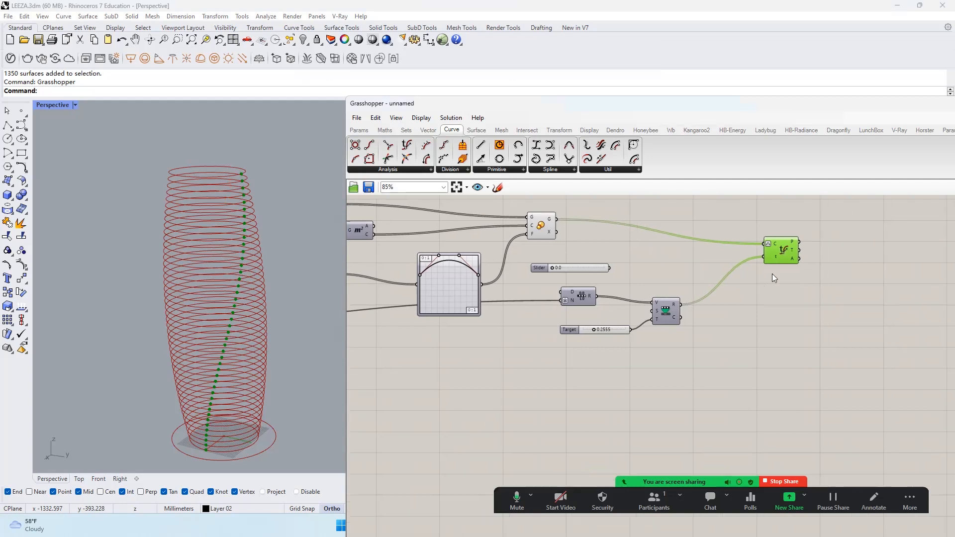
{"action": "double_click", "coordinate": [741, 337]}
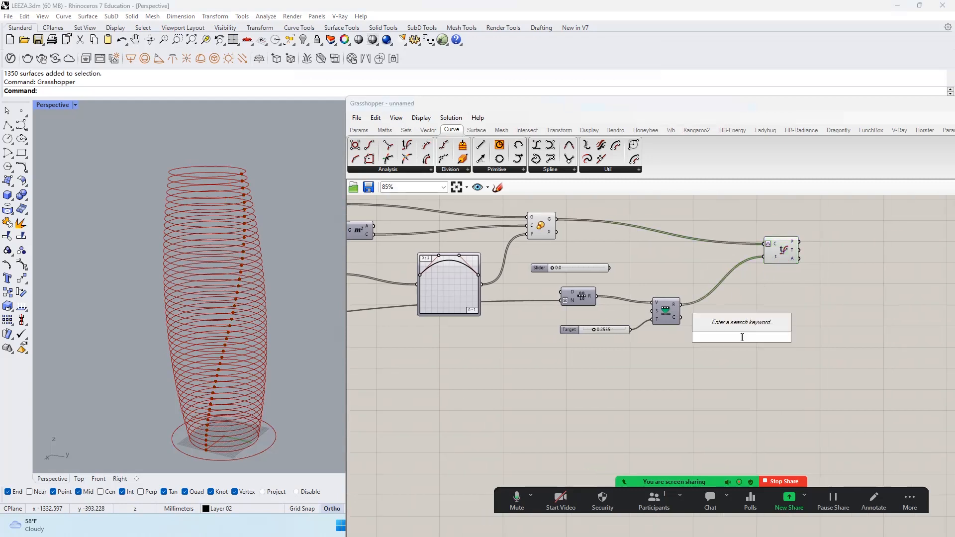
{"action": "right_click_drag", "start_coordinate": [466, 281], "coordinate": [593, 279]}
{"action": "left_click_drag", "start_coordinate": [593, 278], "coordinate": [599, 366], "text": "alt"}
Add a Subtraction component that subtracts the duplicated graph's output from the remapped values
{"action": "scroll", "coordinate": [657, 327], "scroll_direction": "down", "scroll_amount": 2}
{"action": "right_click_drag", "start_coordinate": [791, 309], "coordinate": [731, 311]}
{"action": "scroll", "coordinate": [730, 311], "scroll_direction": "up", "scroll_amount": 2}
{"action": "double_click", "coordinate": [764, 319]}
{"action": "type", "text": "S"}
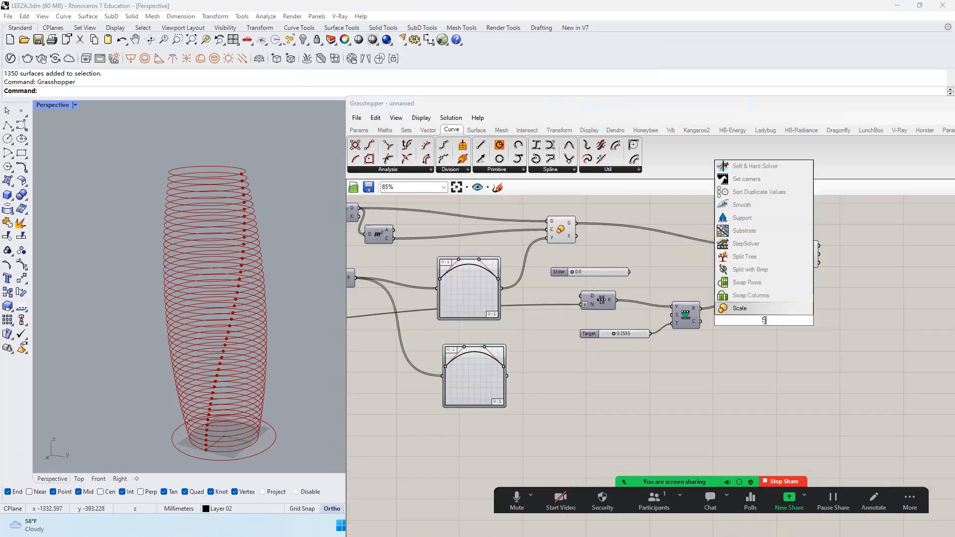
{"action": "type", "text": "UBT"}
{"action": "key", "text": "Return"}
{"action": "left_click_drag", "start_coordinate": [762, 328], "coordinate": [701, 309]}
{"action": "left_click_drag", "start_coordinate": [740, 357], "coordinate": [507, 376]}
Duplicate Remap Numbers with its target slider, feed it from the second graph and connect its result to Subtraction's second input
{"action": "right_click_drag", "start_coordinate": [749, 328], "coordinate": [723, 323]}
{"action": "left_click_drag", "start_coordinate": [659, 349], "coordinate": [601, 304]}
{"action": "left_click_drag", "start_coordinate": [657, 367], "coordinate": [653, 385], "text": "alt"}
{"action": "left_click_drag", "start_coordinate": [651, 318], "coordinate": [479, 371], "text": "alt"}
{"action": "left_click_drag", "start_coordinate": [715, 352], "coordinate": [673, 393]}
Duplicate Evaluate Curve below the original and drive its parameter with the Subtraction result
{"action": "left_click_drag", "start_coordinate": [768, 250], "coordinate": [814, 292]}
{"action": "left_click_drag", "start_coordinate": [803, 299], "coordinate": [744, 347]}
{"action": "left_click", "coordinate": [770, 309]}
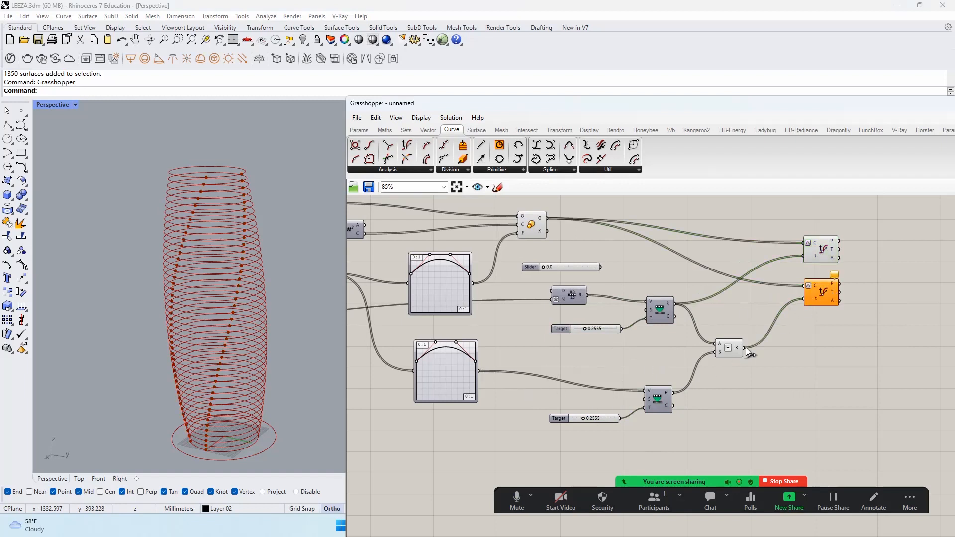
Set the duplicated remap's target slider to 0.0780 and inspect both lines of points on the tower
{"action": "scroll", "coordinate": [574, 409], "scroll_direction": "up", "scroll_amount": 5}
{"action": "left_click_drag", "start_coordinate": [525, 415], "coordinate": [510, 417]}
{"action": "scroll", "coordinate": [539, 333], "scroll_direction": "down", "scroll_amount": 5}
{"action": "scroll", "coordinate": [618, 320], "scroll_direction": "down", "scroll_amount": 1}
{"action": "scroll", "coordinate": [735, 260], "scroll_direction": "up", "scroll_amount": 3}
{"action": "right_click_drag", "start_coordinate": [290, 290], "coordinate": [277, 276]}
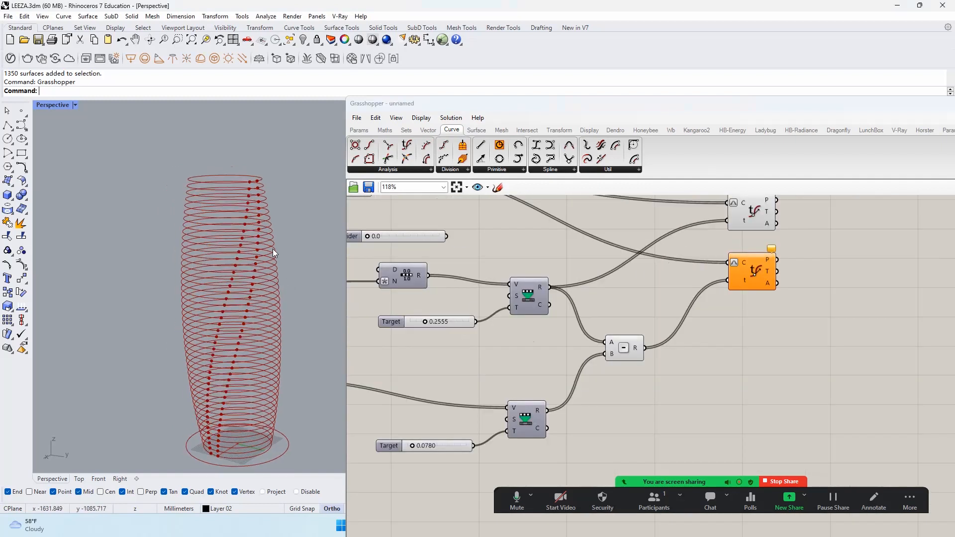
{"action": "scroll", "coordinate": [269, 190], "scroll_direction": "up", "scroll_amount": 2}
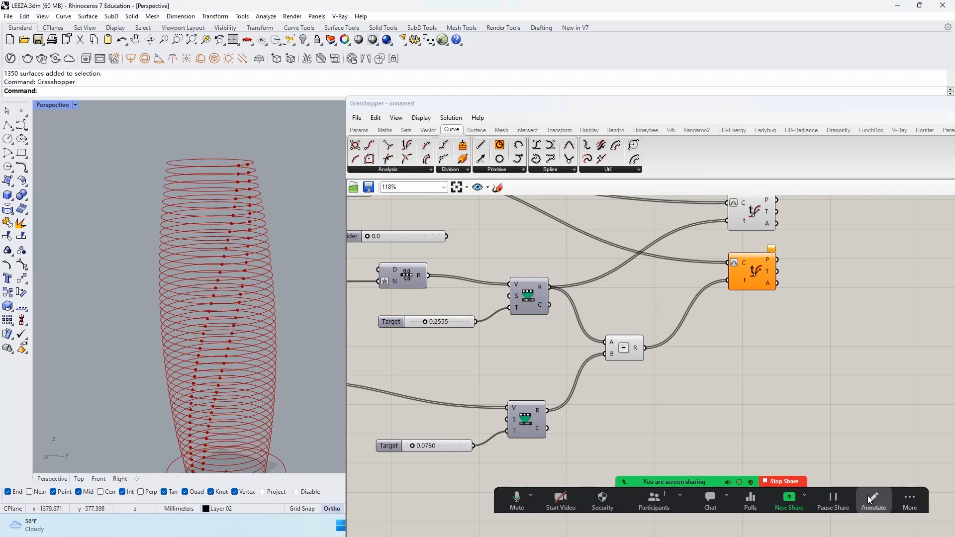
{"action": "left_click_drag", "start_coordinate": [254, 161], "coordinate": [263, 204]}
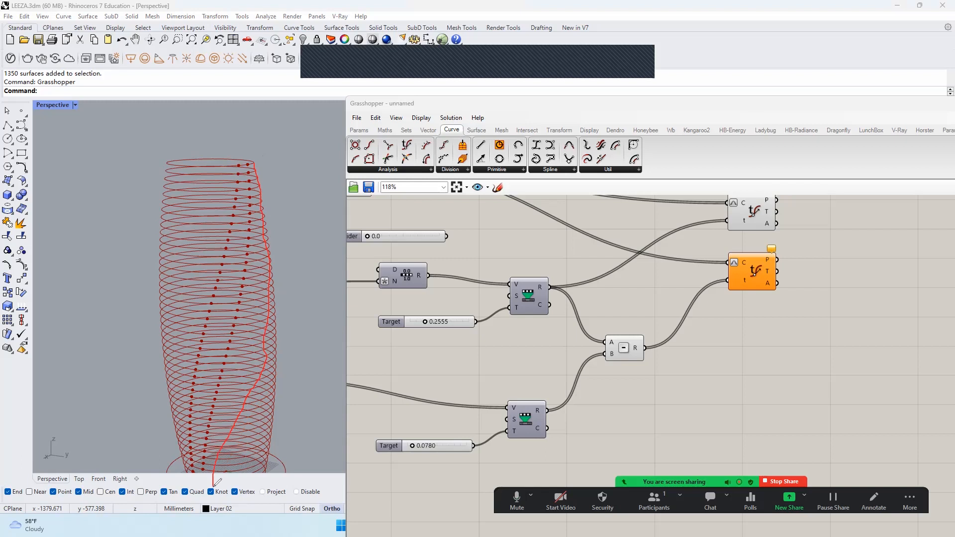
Add an Addition component combining the main remapped values with a duplicate of the second Remap Numbers and its target slider
{"action": "scroll", "coordinate": [655, 266], "scroll_direction": "down", "scroll_amount": 4}
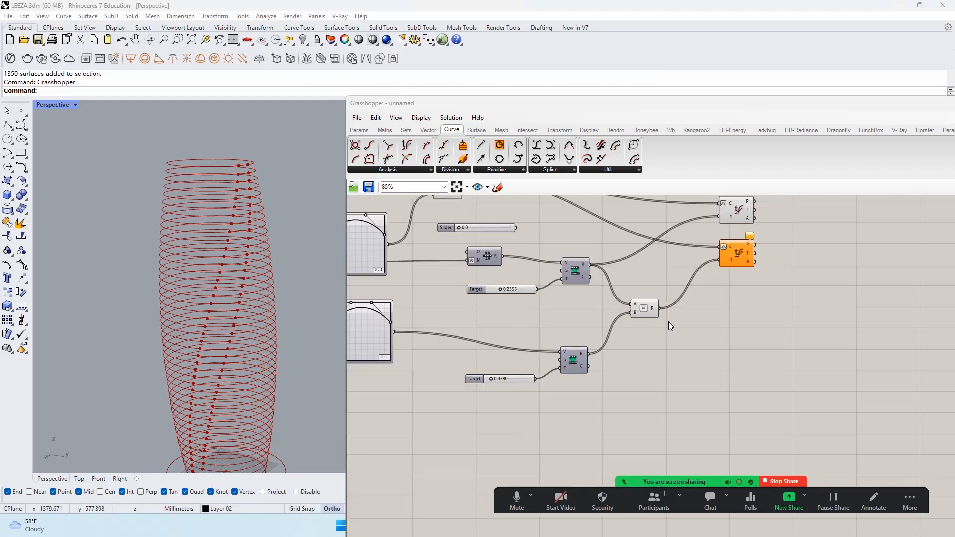
{"action": "double_click", "coordinate": [688, 333]}
{"action": "type", "text": "ADD"}
{"action": "left_click", "coordinate": [689, 323]}
{"action": "left_click_drag", "start_coordinate": [686, 333], "coordinate": [647, 349]}
{"action": "left_click_drag", "start_coordinate": [611, 382], "coordinate": [588, 398]}
{"action": "scroll", "coordinate": [648, 350], "scroll_direction": "up", "scroll_amount": 2}
{"action": "left_click_drag", "start_coordinate": [630, 344], "coordinate": [582, 411]}
{"action": "scroll", "coordinate": [719, 297], "scroll_direction": "down", "scroll_amount": 2}
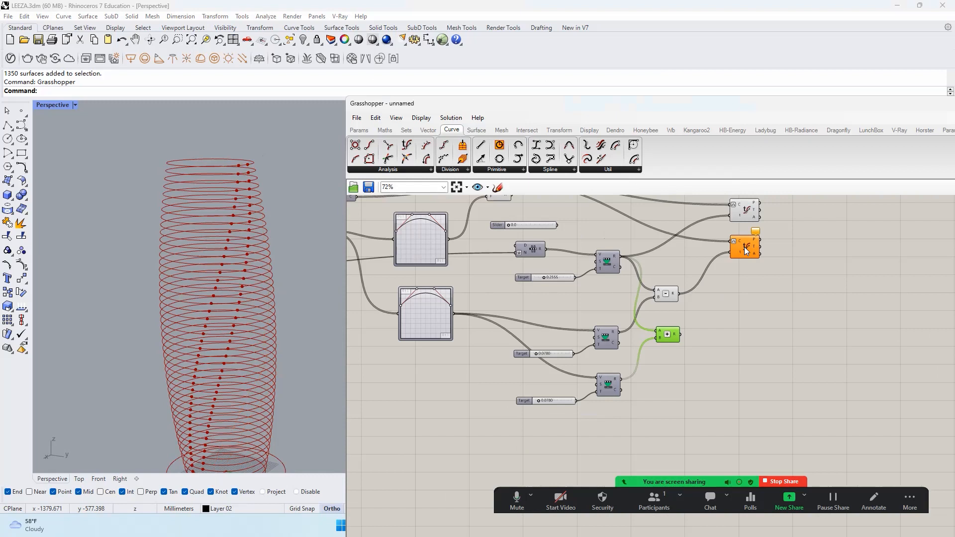
Duplicate the second Evaluate Curve and drive the copy's parameter with the Addition result
{"action": "left_click_drag", "start_coordinate": [745, 251], "coordinate": [745, 286], "text": "alt"}
{"action": "left_click_drag", "start_coordinate": [680, 334], "coordinate": [729, 288]}
{"action": "scroll", "coordinate": [788, 207], "scroll_direction": "up", "scroll_amount": 1}
Turn off the preview of the original Evaluate Curve
{"action": "left_click", "coordinate": [738, 215]}
{"action": "right_click_drag", "start_coordinate": [752, 288], "coordinate": [748, 359]}
{"action": "middle_click", "coordinate": [734, 278]}
{"action": "left_click", "coordinate": [767, 246]}
Set the first remap's target slider to 0.3108 and inspect the point lines around the tower
{"action": "scroll", "coordinate": [326, 232], "scroll_direction": "down", "scroll_amount": 5}
{"action": "right_click_drag", "start_coordinate": [326, 232], "coordinate": [351, 287]}
{"action": "scroll", "coordinate": [223, 261], "scroll_direction": "down", "scroll_amount": 5}
{"action": "scroll", "coordinate": [510, 348], "scroll_direction": "up", "scroll_amount": 4}
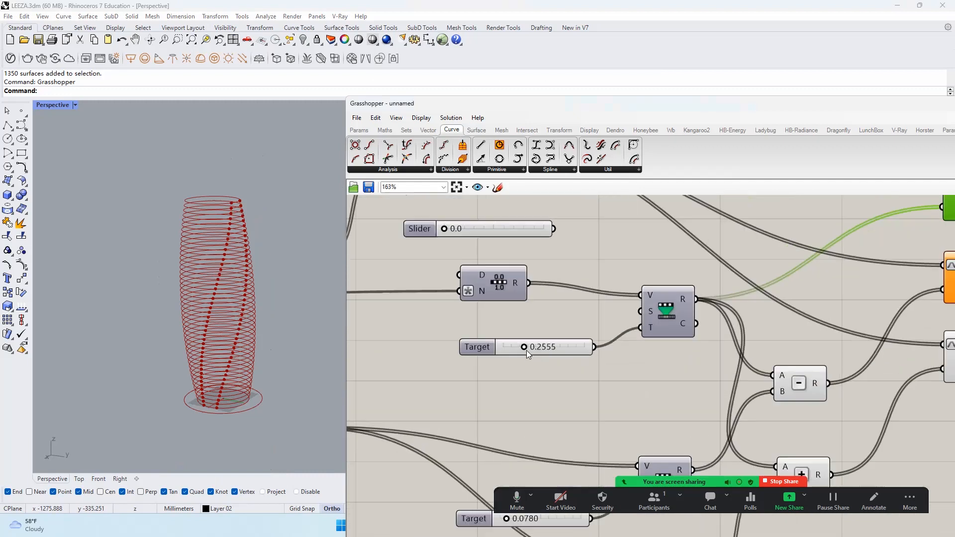
{"action": "mouse_move", "coordinate": [525, 348]}
{"action": "left_mouse_down"}
{"action": "mouse_move", "coordinate": [570, 354]}
{"action": "mouse_move", "coordinate": [500, 350]}
{"action": "mouse_move", "coordinate": [532, 356]}
{"action": "left_mouse_up"}
{"action": "right_click_drag", "start_coordinate": [291, 328], "coordinate": [216, 304]}
{"action": "scroll", "coordinate": [270, 300], "scroll_direction": "down", "scroll_amount": 5}
{"action": "right_click_drag", "start_coordinate": [277, 300], "coordinate": [270, 299]}
{"action": "scroll", "coordinate": [272, 299], "scroll_direction": "up", "scroll_amount": 3}
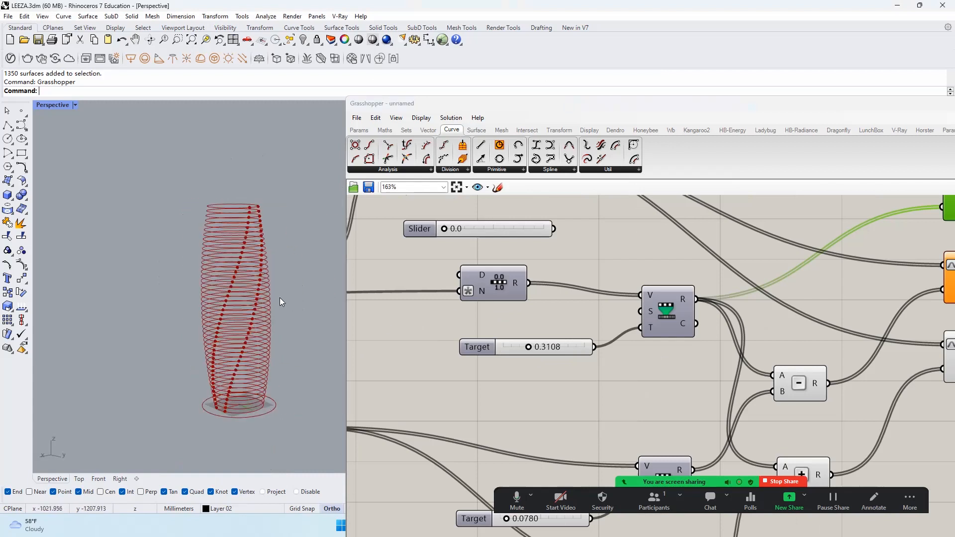
{"action": "scroll", "coordinate": [530, 335], "scroll_direction": "down", "scroll_amount": 4}
{"action": "scroll", "coordinate": [490, 346], "scroll_direction": "up", "scroll_amount": 5}
{"action": "scroll", "coordinate": [517, 347], "scroll_direction": "down", "scroll_amount": 2}
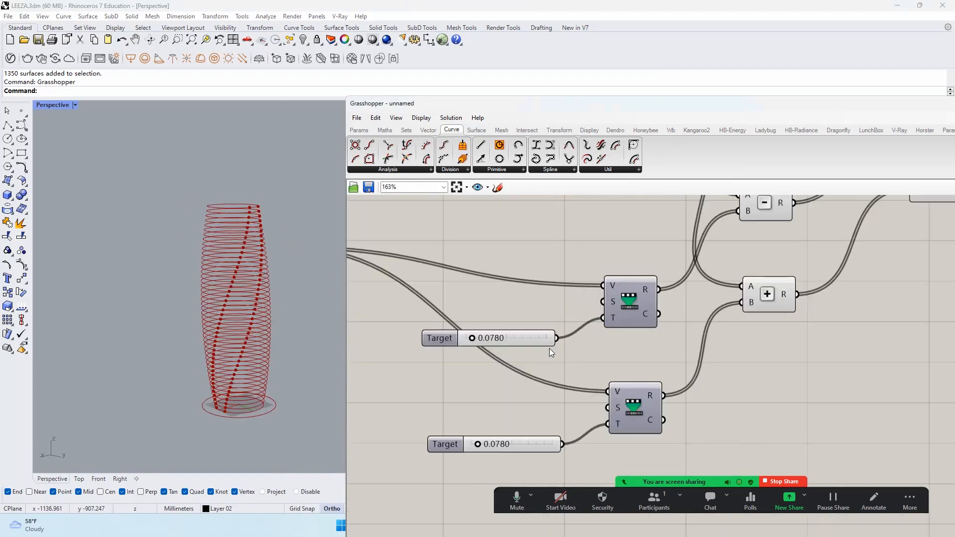
Connect the upper offset slider to both offset remaps' targets and set it to 0.1434
{"action": "left_click_drag", "start_coordinate": [602, 426], "coordinate": [557, 338]}
{"action": "scroll", "coordinate": [468, 340], "scroll_direction": "up", "scroll_amount": 5}
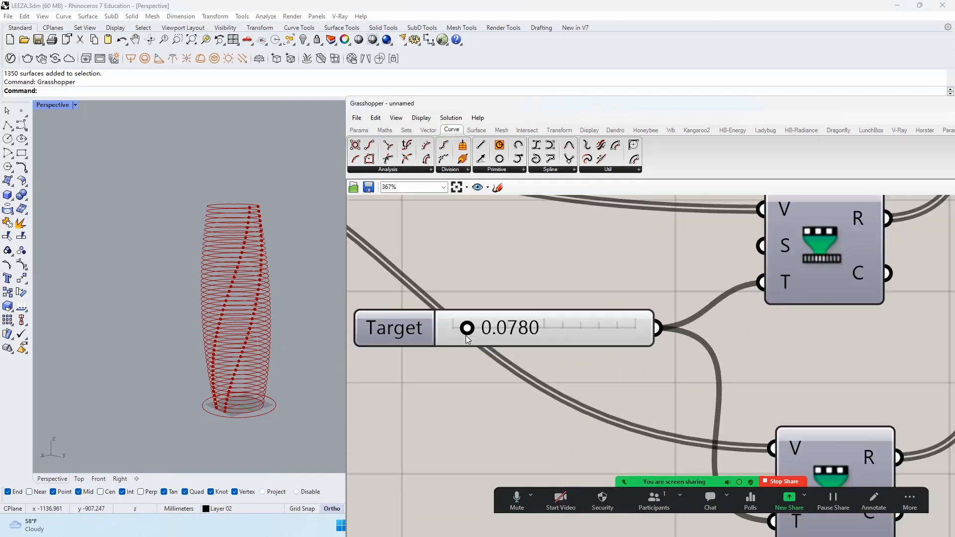
{"action": "mouse_move", "coordinate": [474, 335]}
{"action": "left_mouse_down"}
{"action": "mouse_move", "coordinate": [563, 338]}
{"action": "mouse_move", "coordinate": [448, 342]}
{"action": "mouse_move", "coordinate": [496, 357]}
{"action": "mouse_move", "coordinate": [465, 348]}
{"action": "mouse_move", "coordinate": [484, 350]}
{"action": "left_mouse_up"}
{"action": "right_click_drag", "start_coordinate": [260, 289], "coordinate": [215, 237]}
{"action": "mouse_move", "coordinate": [308, 256]}
{"action": "right_mouse_down"}
{"action": "mouse_move", "coordinate": [252, 279]}
{"action": "mouse_move", "coordinate": [238, 267]}
{"action": "mouse_move", "coordinate": [257, 291]}
{"action": "mouse_move", "coordinate": [311, 269]}
{"action": "right_mouse_up"}
{"action": "scroll", "coordinate": [459, 274], "scroll_direction": "down", "scroll_amount": 6}
{"action": "scroll", "coordinate": [579, 268], "scroll_direction": "up", "scroll_amount": 3}
{"action": "scroll", "coordinate": [641, 278], "scroll_direction": "down", "scroll_amount": 3}
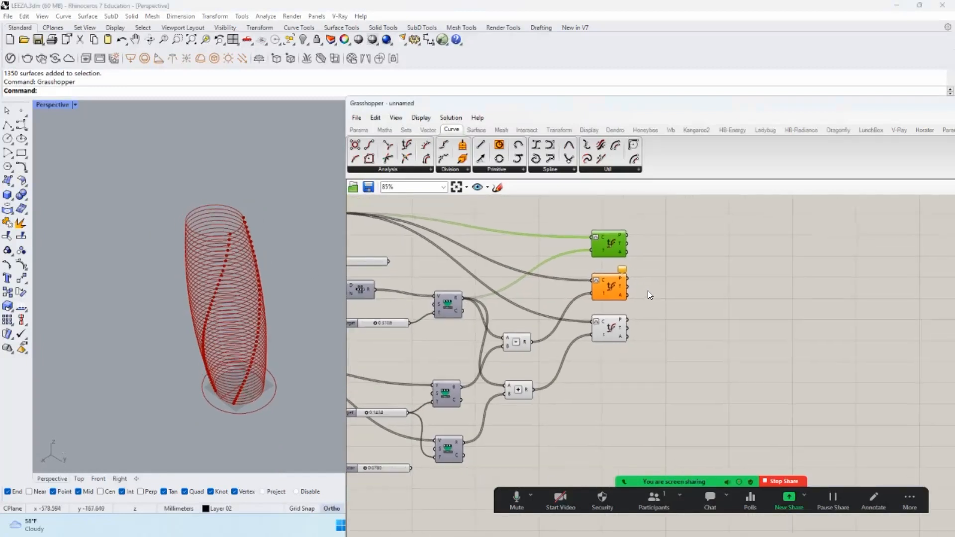
{"action": "scroll", "coordinate": [647, 290], "scroll_direction": "up", "scroll_amount": 2}
{"action": "scroll", "coordinate": [646, 318], "scroll_direction": "down", "scroll_amount": 3}
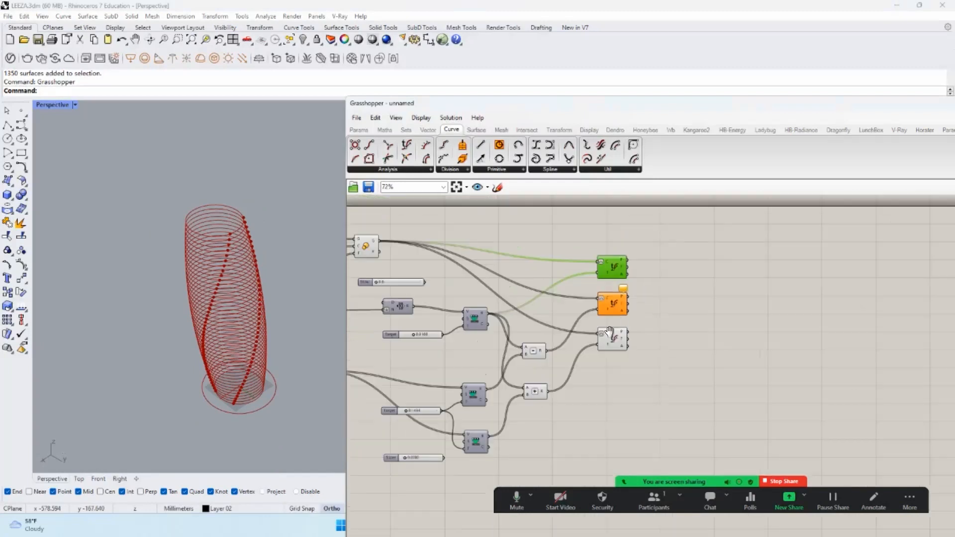
{"action": "scroll", "coordinate": [609, 302], "scroll_direction": "up", "scroll_amount": 2}
{"action": "scroll", "coordinate": [614, 309], "scroll_direction": "up", "scroll_amount": 2}
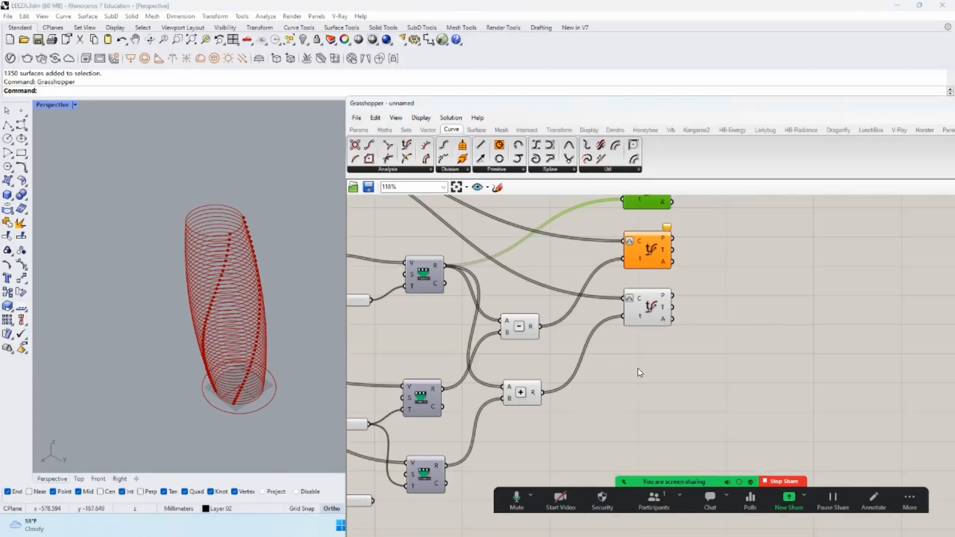
{"action": "scroll", "coordinate": [259, 247], "scroll_direction": "up", "scroll_amount": 5}
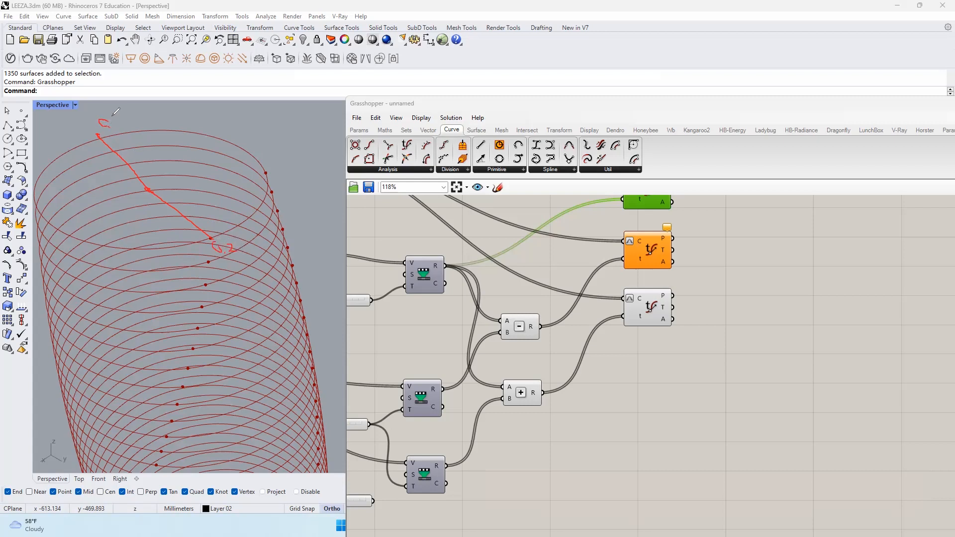
{"action": "left_click_drag", "start_coordinate": [105, 135], "coordinate": [189, 134]}
{"action": "left_click_drag", "start_coordinate": [251, 173], "coordinate": [220, 220]}
{"action": "left_click_drag", "start_coordinate": [101, 242], "coordinate": [52, 162]}
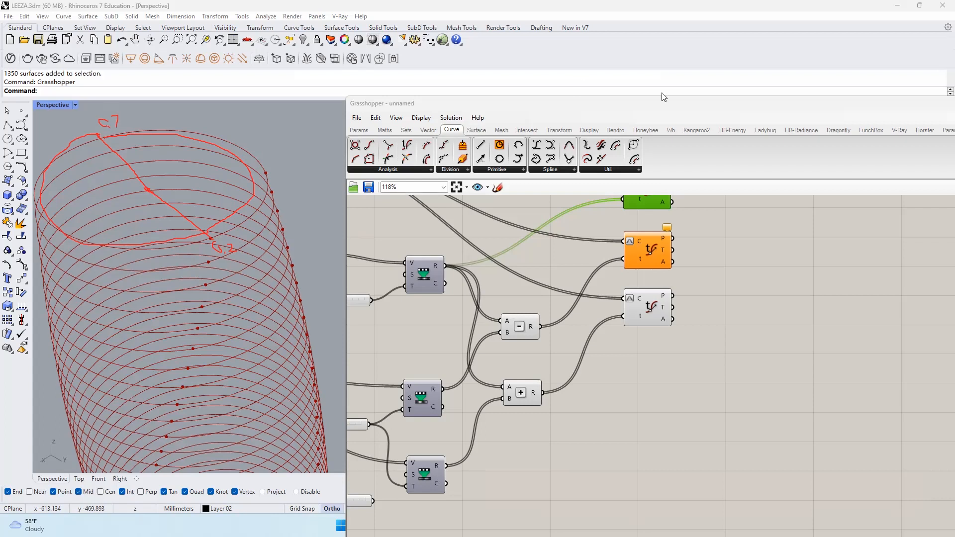
Move the third Evaluate Curve down and insert an Addition component between Subtraction and the second Evaluate Curve
{"action": "scroll", "coordinate": [669, 309], "scroll_direction": "down", "scroll_amount": 3}
{"action": "scroll", "coordinate": [663, 299], "scroll_direction": "up", "scroll_amount": 2}
{"action": "left_click_drag", "start_coordinate": [661, 299], "coordinate": [653, 356]}
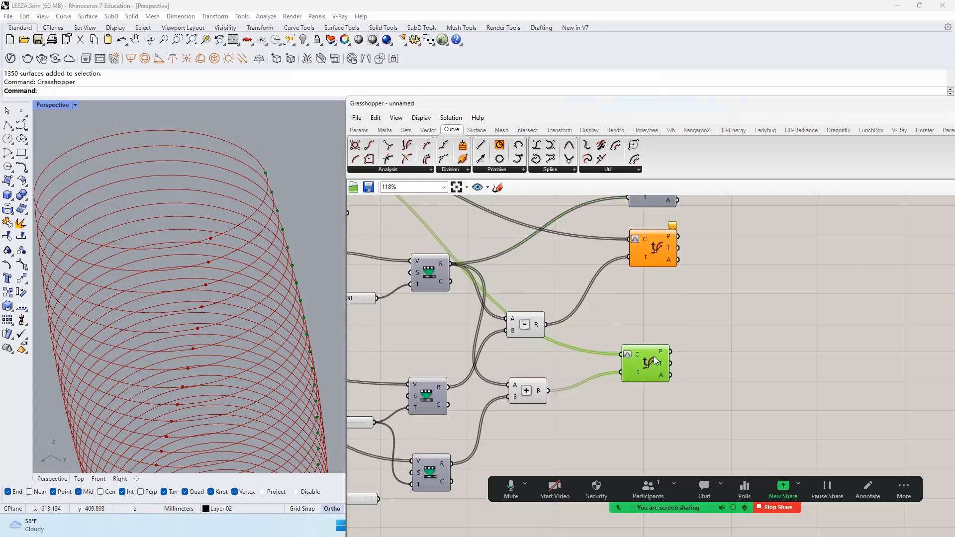
{"action": "right_click_drag", "start_coordinate": [688, 324], "coordinate": [694, 333]}
{"action": "left_click", "coordinate": [721, 277]}
{"action": "double_click", "coordinate": [721, 277]}
{"action": "type", "text": "add"}
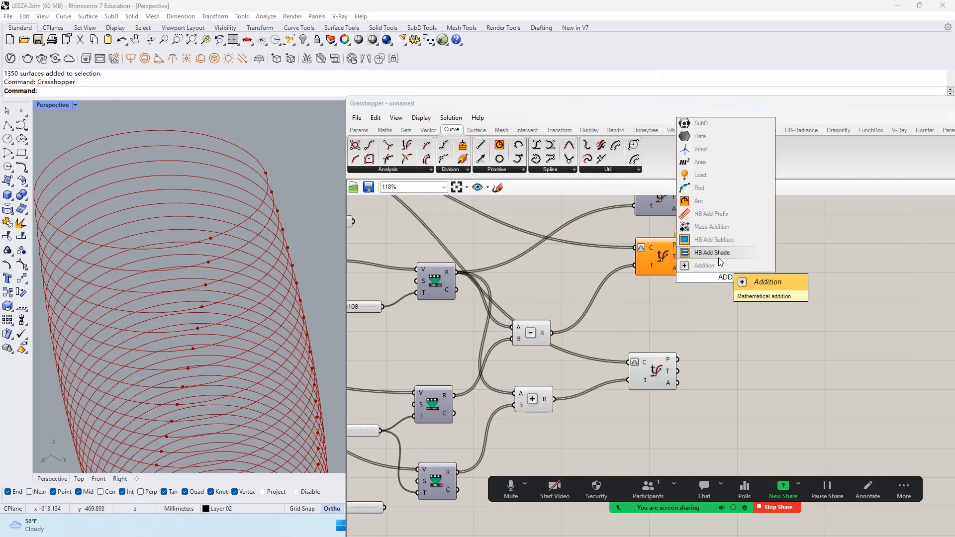
{"action": "left_click", "coordinate": [724, 267]}
{"action": "left_click_drag", "start_coordinate": [736, 283], "coordinate": [649, 317]}
{"action": "left_click_drag", "start_coordinate": [551, 334], "coordinate": [617, 303]}
{"action": "left_click_drag", "start_coordinate": [634, 266], "coordinate": [657, 308]}
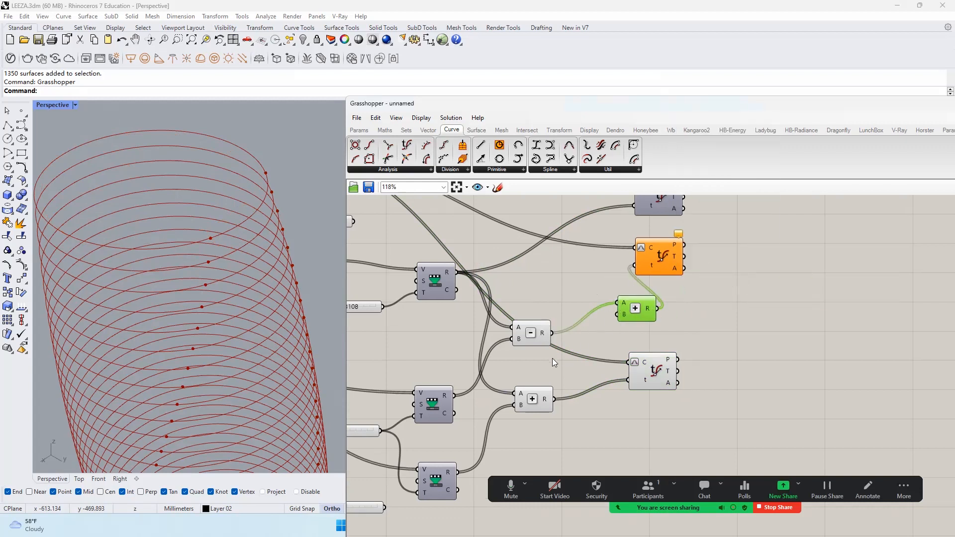
Add a number slider with value 0.5 near the new Addition component
{"action": "double_click", "coordinate": [550, 359]}
{"action": "type", "text": "0.5"}
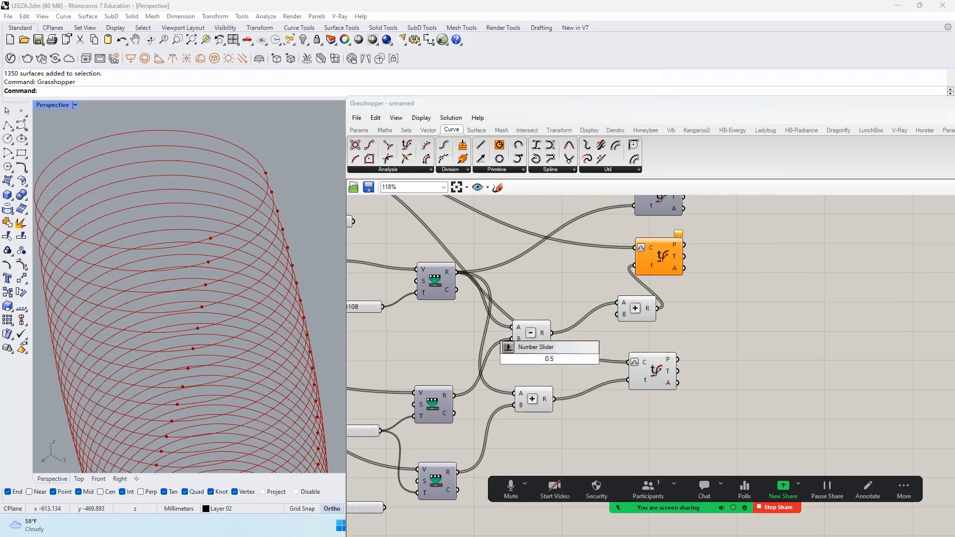
{"action": "key", "text": "Return"}
{"action": "left_click_drag", "start_coordinate": [645, 314], "coordinate": [627, 318]}
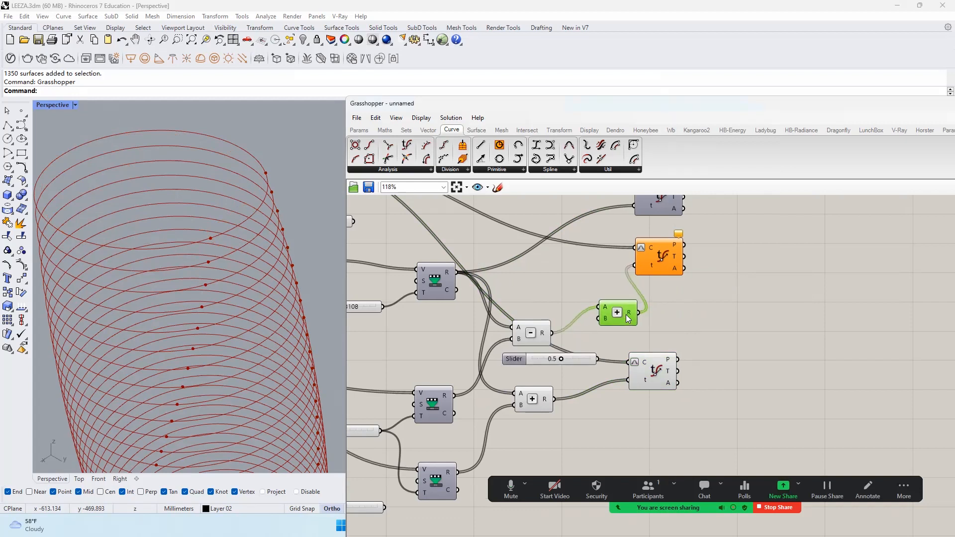
Duplicate the second Evaluate Curve for the subtraction result plus the 0.5 slider, reconnecting the original directly to Subtraction
{"action": "left_click_drag", "start_coordinate": [659, 254], "coordinate": [749, 297]}
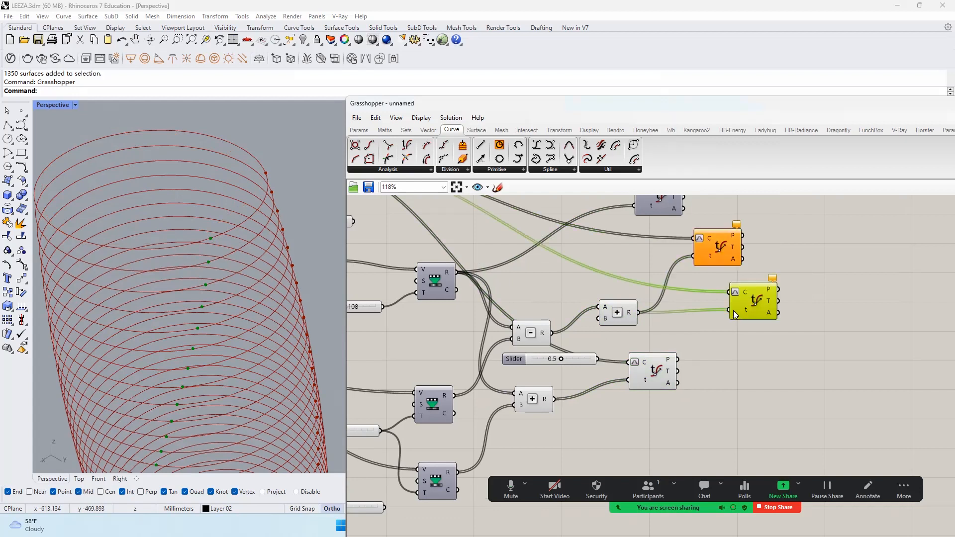
{"action": "left_click_drag", "start_coordinate": [695, 259], "coordinate": [552, 332]}
{"action": "left_click_drag", "start_coordinate": [606, 321], "coordinate": [598, 359]}
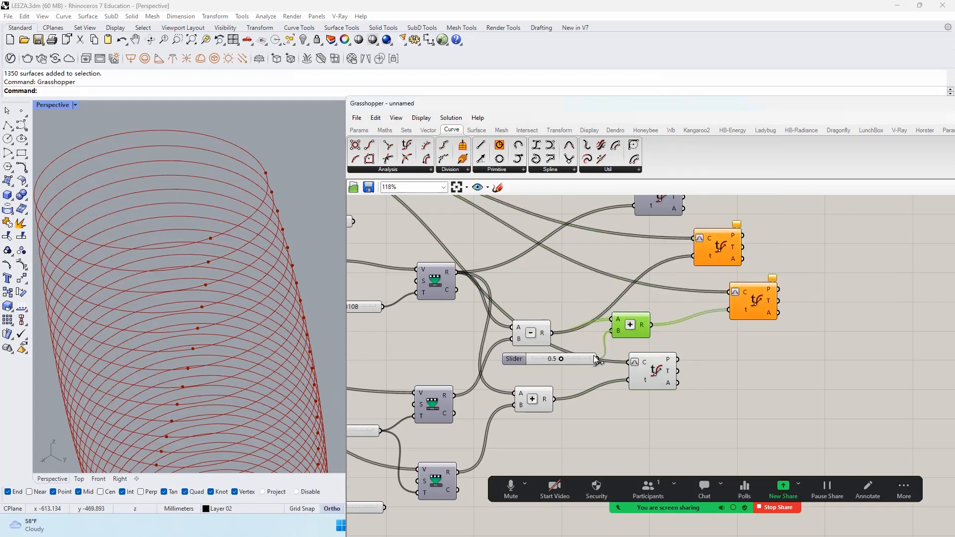
{"action": "left_click_drag", "start_coordinate": [705, 312], "coordinate": [728, 310]}
{"action": "scroll", "coordinate": [728, 310], "scroll_direction": "down", "scroll_amount": 2}
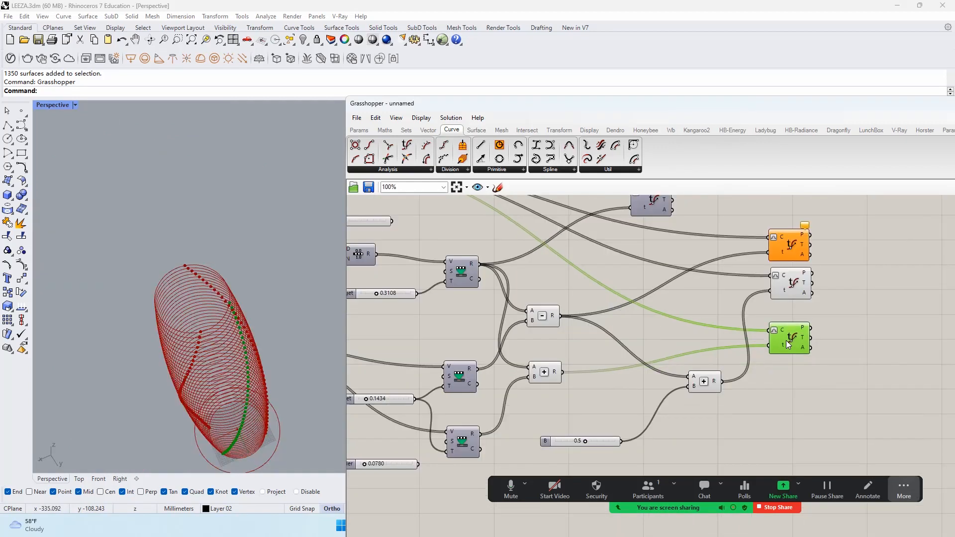
Duplicate the lowest Evaluate Curve and the 0.5 Addition, so the copy evaluates the addition result offset by 0.5
{"action": "left_click_drag", "start_coordinate": [788, 358], "coordinate": [789, 380], "text": "alt"}
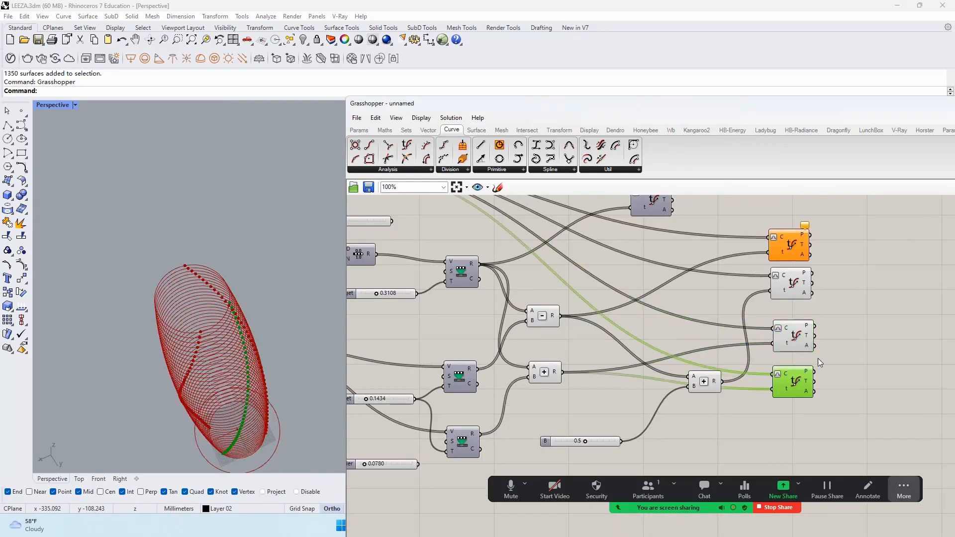
{"action": "right_click_drag", "start_coordinate": [818, 358], "coordinate": [822, 324]}
{"action": "left_click", "coordinate": [710, 348]}
{"action": "left_click_drag", "start_coordinate": [710, 348], "coordinate": [695, 382], "text": "alt"}
{"action": "left_click_drag", "start_coordinate": [777, 357], "coordinate": [731, 387]}
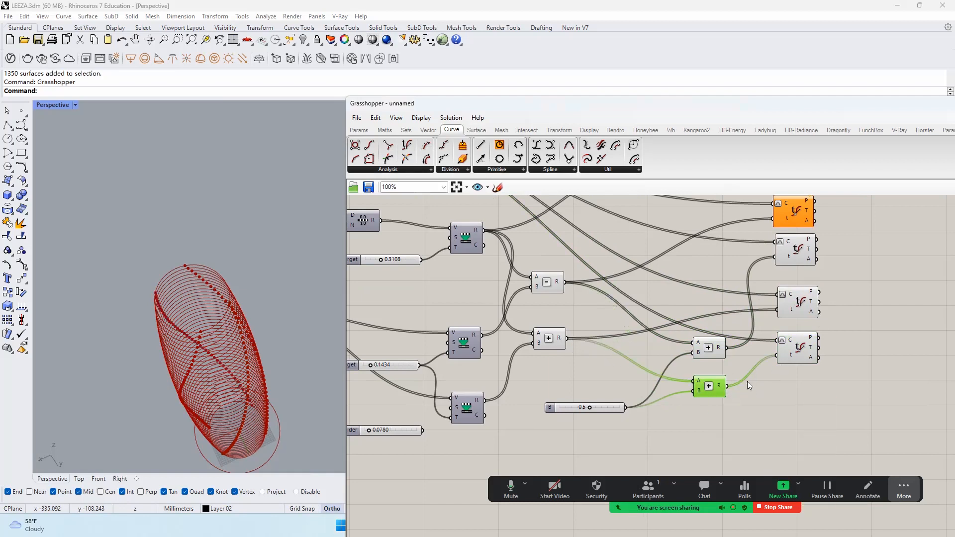
Set the shared offset target slider to 0.0856 and check the crossing lines of points on the tower
{"action": "left_click", "coordinate": [799, 352]}
{"action": "scroll", "coordinate": [799, 352], "scroll_direction": "down", "scroll_amount": 4}
{"action": "right_click_drag", "start_coordinate": [120, 261], "coordinate": [169, 328]}
{"action": "scroll", "coordinate": [603, 373], "scroll_direction": "up", "scroll_amount": 4}
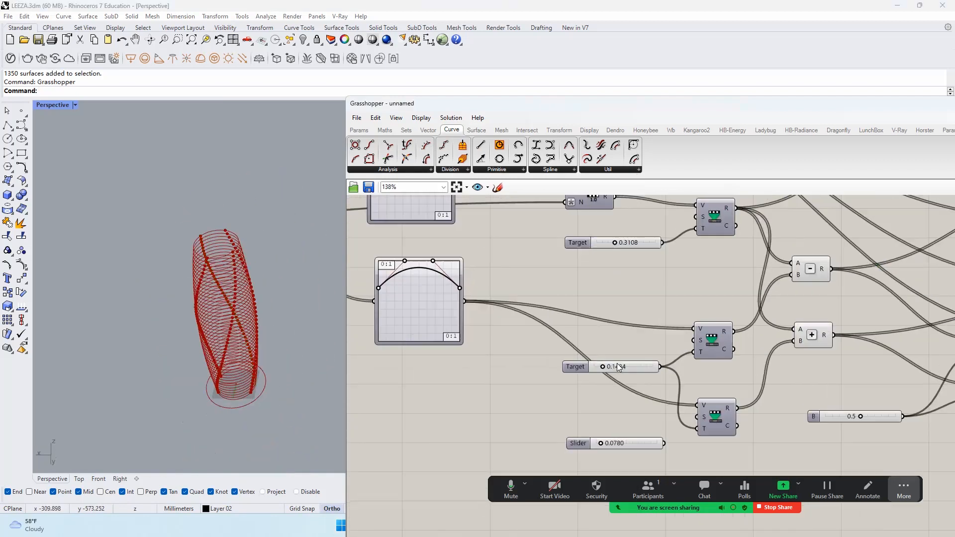
{"action": "left_click_drag", "start_coordinate": [602, 374], "coordinate": [591, 368]}
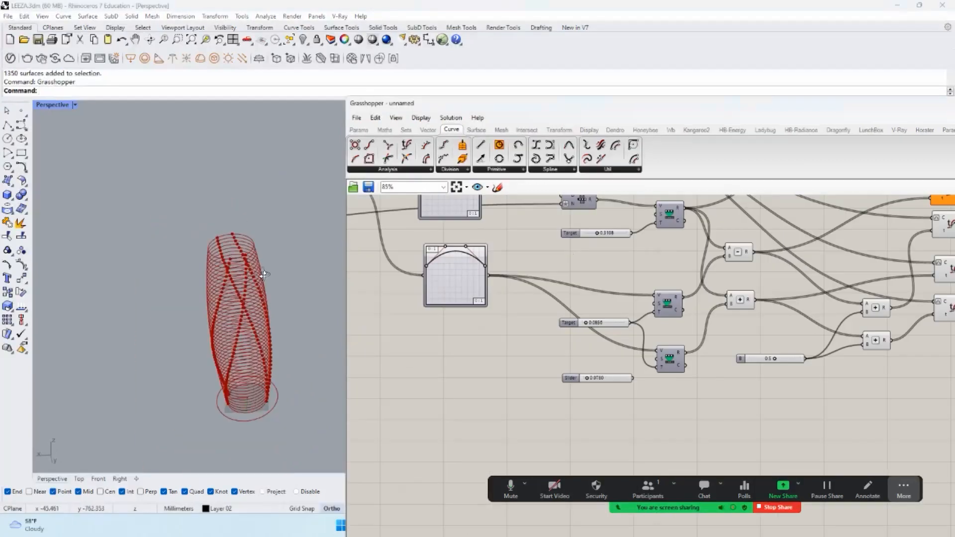
Try reshaping the second Bezier graph by moving its upper control points sideways
{"action": "scroll", "coordinate": [472, 259], "scroll_direction": "up", "scroll_amount": 3}
{"action": "mouse_move", "coordinate": [397, 290]}
{"action": "left_mouse_down"}
{"action": "mouse_move", "coordinate": [398, 245]}
{"action": "mouse_move", "coordinate": [398, 290]}
{"action": "left_mouse_up"}
{"action": "scroll", "coordinate": [298, 318], "scroll_direction": "up", "scroll_amount": 3}
{"action": "right_click_drag", "start_coordinate": [276, 228], "coordinate": [334, 189]}
{"action": "left_click_drag", "start_coordinate": [487, 245], "coordinate": [539, 245]}
{"action": "mouse_move", "coordinate": [440, 245]}
{"action": "left_mouse_down"}
{"action": "mouse_move", "coordinate": [398, 245]}
{"action": "mouse_move", "coordinate": [440, 245]}
{"action": "left_mouse_up"}
{"action": "left_click_drag", "start_coordinate": [530, 245], "coordinate": [486, 246]}
{"action": "right_click_drag", "start_coordinate": [313, 219], "coordinate": [285, 266]}
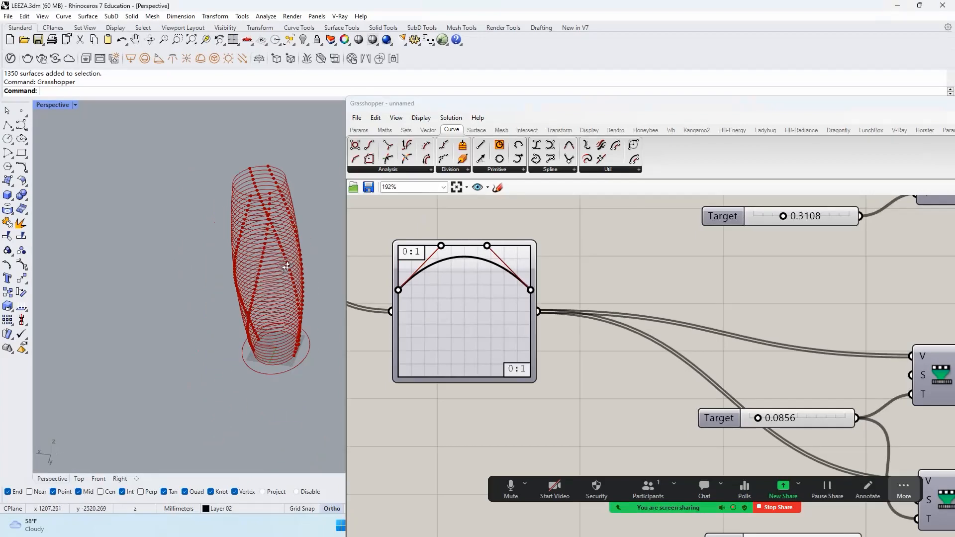
Set the first remap's target slider to 0.5 and inspect the tower
{"action": "scroll", "coordinate": [229, 338], "scroll_direction": "down", "scroll_amount": 3}
{"action": "right_click_drag", "start_coordinate": [797, 437], "coordinate": [642, 361]}
{"action": "scroll", "coordinate": [641, 362], "scroll_direction": "down", "scroll_amount": 1}
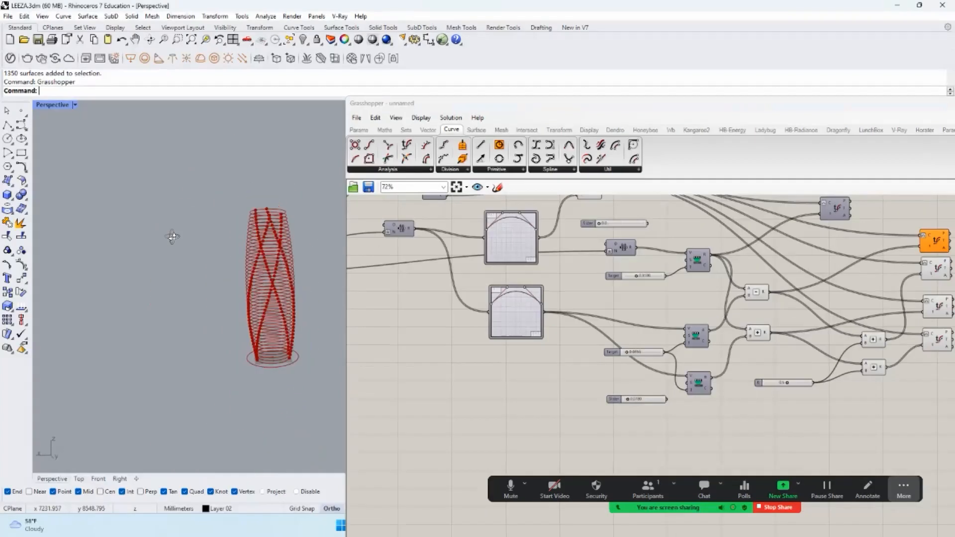
{"action": "scroll", "coordinate": [228, 279], "scroll_direction": "up", "scroll_amount": 3}
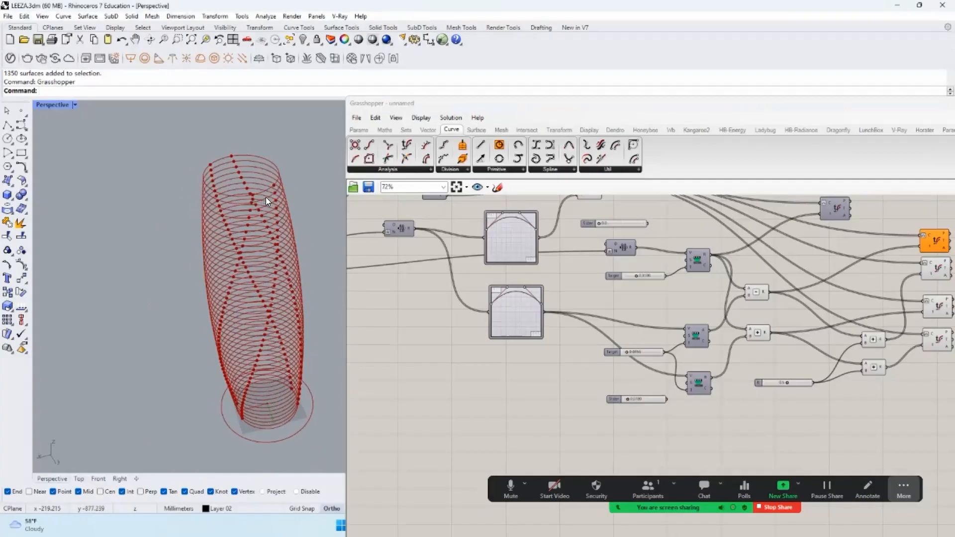
{"action": "scroll", "coordinate": [515, 322], "scroll_direction": "up", "scroll_amount": 3}
{"action": "double_click", "coordinate": [714, 286]}
{"action": "type", "text": "0.5"}
{"action": "key", "text": "Return"}
{"action": "right_click_drag", "start_coordinate": [287, 298], "coordinate": [293, 237]}
Set the first remap's target slider to 0.3121 and the shared offset slider to 0.0767
{"action": "scroll", "coordinate": [710, 290], "scroll_direction": "up", "scroll_amount": 2}
{"action": "left_click_drag", "start_coordinate": [710, 289], "coordinate": [695, 289]}
{"action": "right_click_drag", "start_coordinate": [284, 226], "coordinate": [260, 239]}
{"action": "left_click_drag", "start_coordinate": [695, 290], "coordinate": [692, 290]}
{"action": "scroll", "coordinate": [692, 290], "scroll_direction": "down", "scroll_amount": 5}
{"action": "scroll", "coordinate": [719, 398], "scroll_direction": "up", "scroll_amount": 6}
{"action": "left_click_drag", "start_coordinate": [612, 333], "coordinate": [611, 334]}
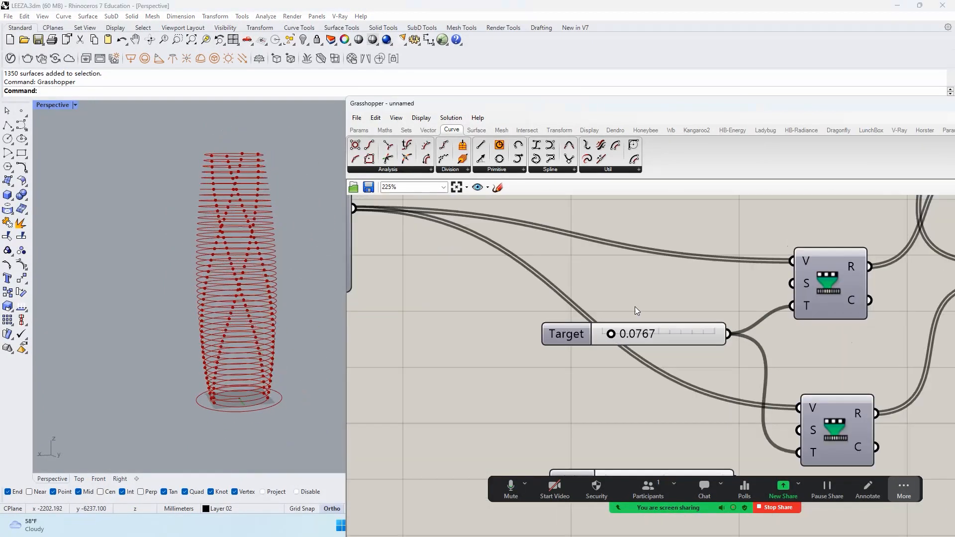
Add a Multiplication component after the second Bezier graph and connect the graph's output to its first input
{"action": "scroll", "coordinate": [635, 306], "scroll_direction": "down", "scroll_amount": 6}
{"action": "left_click_drag", "start_coordinate": [709, 353], "coordinate": [709, 345]}
{"action": "right_click_drag", "start_coordinate": [585, 261], "coordinate": [657, 367]}
{"action": "scroll", "coordinate": [631, 393], "scroll_direction": "up", "scroll_amount": 4}
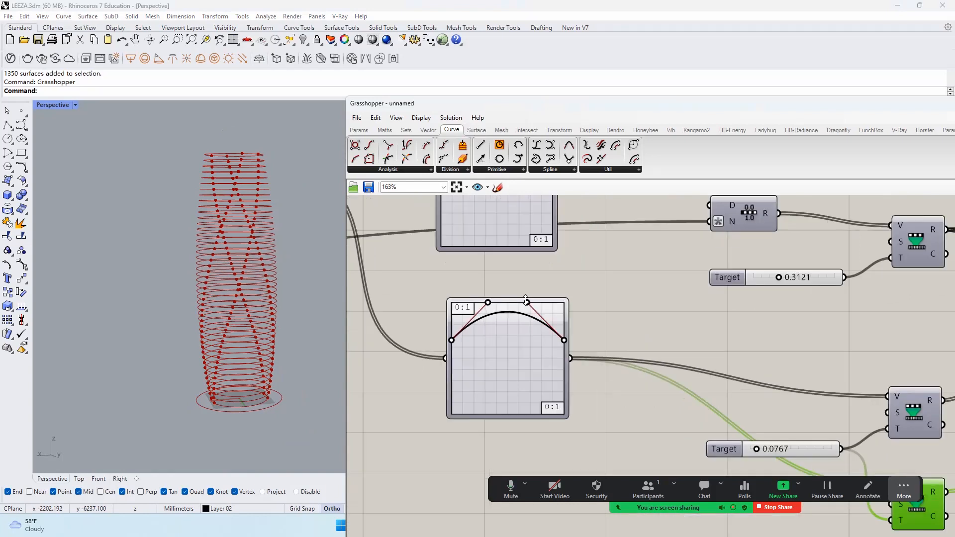
{"action": "double_click", "coordinate": [667, 336]}
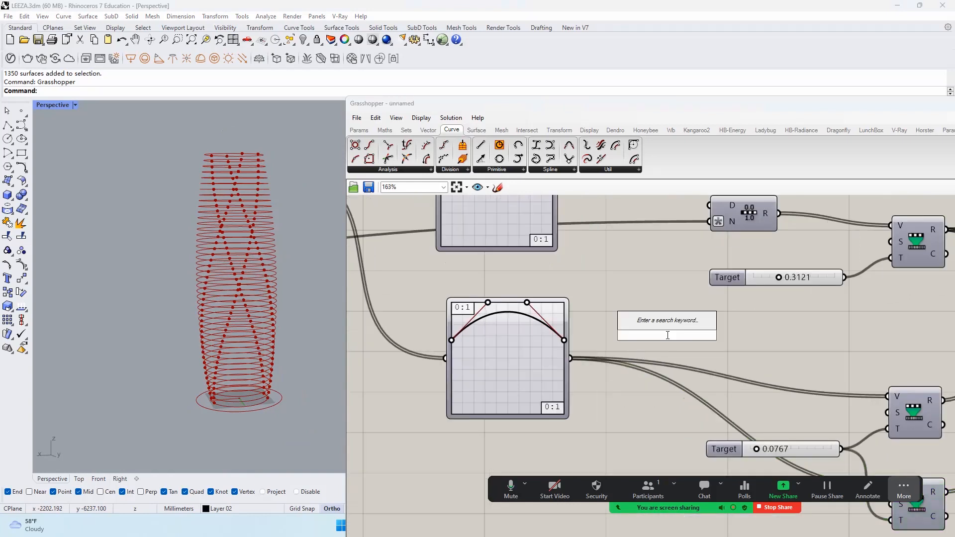
{"action": "type", "text": "mul t"}
{"action": "key", "text": "Escape"}
{"action": "double_click", "coordinate": [680, 334]}
{"action": "type", "text": "mult"}
{"action": "left_click", "coordinate": [664, 282]}
{"action": "left_click_drag", "start_coordinate": [571, 358], "coordinate": [664, 351]}
Insert relays on the graph's two outgoing wires and feed both from the multiplication result
{"action": "double_click", "coordinate": [731, 377]}
{"action": "double_click", "coordinate": [679, 388]}
{"action": "left_click_drag", "start_coordinate": [693, 351], "coordinate": [710, 404]}
{"action": "left_click_drag", "start_coordinate": [693, 351], "coordinate": [697, 401]}
Add a number slider as the multiplication's second factor and adjust it while checking the tower
{"action": "double_click", "coordinate": [587, 431]}
{"action": "type", "text": "1"}
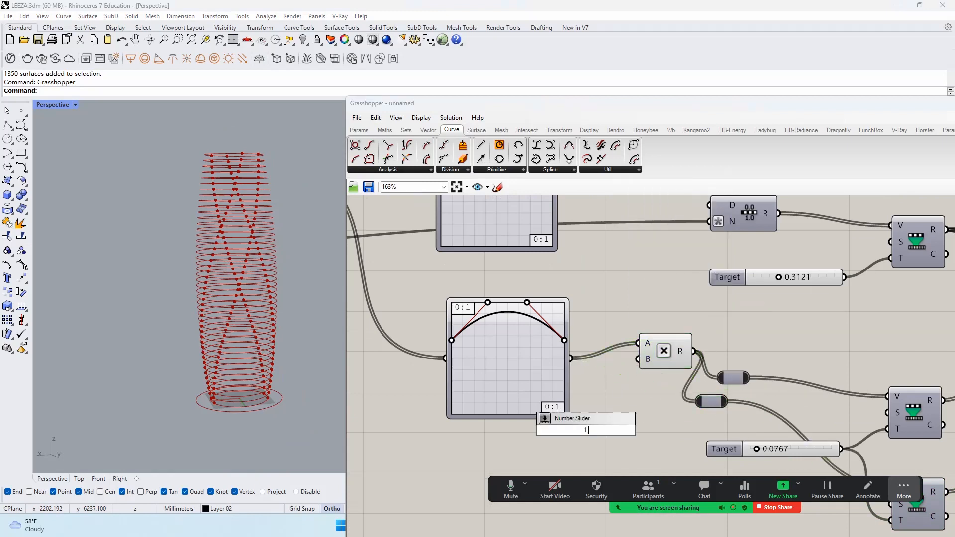
{"action": "key", "text": "Return"}
{"action": "left_click_drag", "start_coordinate": [655, 430], "coordinate": [638, 359]}
{"action": "scroll", "coordinate": [571, 440], "scroll_direction": "up", "scroll_amount": 2}
{"action": "left_click_drag", "start_coordinate": [552, 426], "coordinate": [555, 427]}
{"action": "right_click_drag", "start_coordinate": [248, 299], "coordinate": [231, 303]}
{"action": "scroll", "coordinate": [582, 431], "scroll_direction": "up", "scroll_amount": 2}
{"action": "left_click_drag", "start_coordinate": [547, 427], "coordinate": [543, 427]}
Lower the shared offset target slider and check the crossing point lines on the tower
{"action": "right_click_drag", "start_coordinate": [855, 438], "coordinate": [602, 254]}
{"action": "scroll", "coordinate": [663, 276], "scroll_direction": "up", "scroll_amount": 5}
{"action": "left_click_drag", "start_coordinate": [668, 282], "coordinate": [653, 282]}
{"action": "scroll", "coordinate": [654, 281], "scroll_direction": "down", "scroll_amount": 7}
{"action": "scroll", "coordinate": [447, 249], "scroll_direction": "up", "scroll_amount": 6}
{"action": "left_click_drag", "start_coordinate": [390, 351], "coordinate": [436, 347]}
{"action": "scroll", "coordinate": [436, 348], "scroll_direction": "down", "scroll_amount": 10}
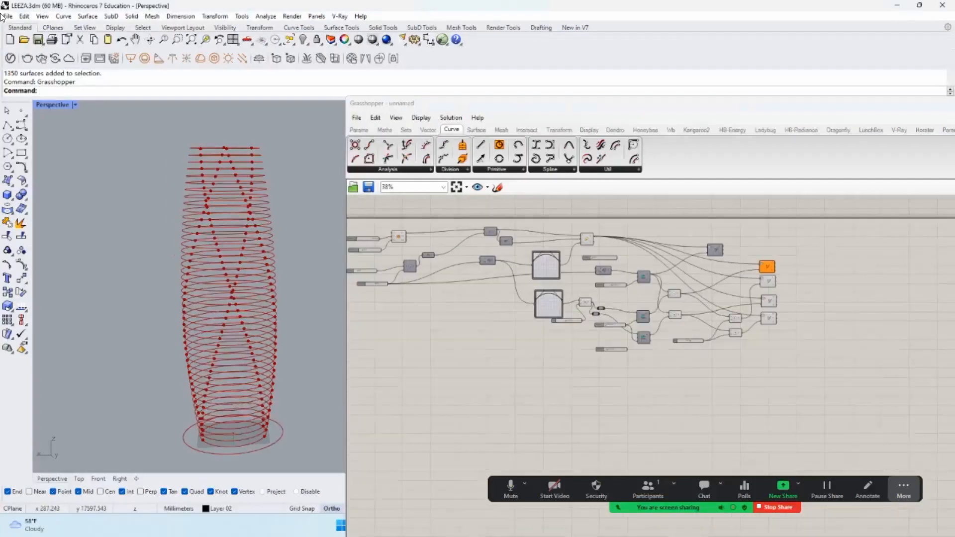
Group the two remaining Evaluate Curve components and place the lower one directly beneath the upper one
{"action": "right_click_drag", "start_coordinate": [702, 322], "coordinate": [521, 327]}
{"action": "scroll", "coordinate": [521, 326], "scroll_direction": "up", "scroll_amount": 4}
{"action": "left_click_drag", "start_coordinate": [689, 411], "coordinate": [596, 255]}
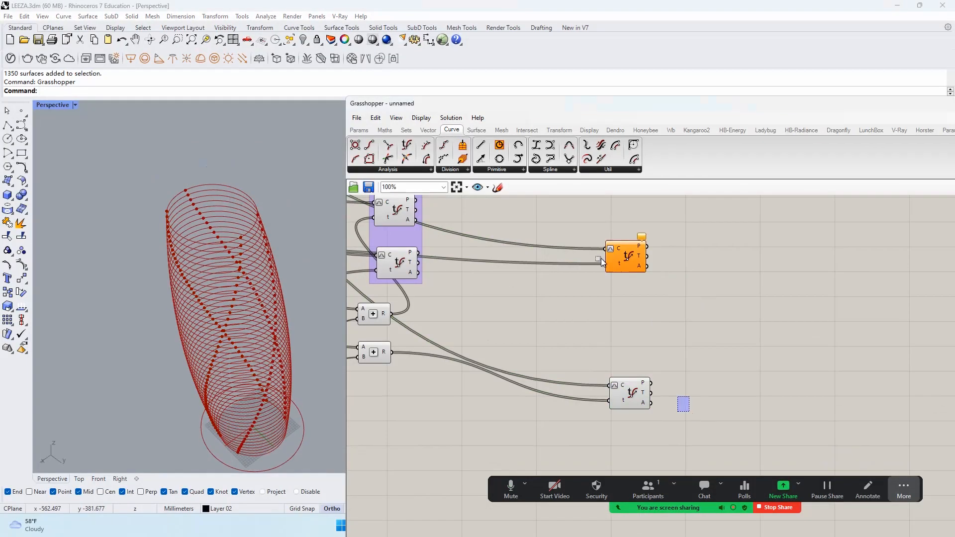
{"action": "middle_click", "coordinate": [625, 273]}
{"action": "left_click", "coordinate": [621, 242]}
{"action": "left_click", "coordinate": [670, 382]}
{"action": "left_click_drag", "start_coordinate": [635, 392], "coordinate": [630, 305]}
{"action": "right_click_drag", "start_coordinate": [692, 270], "coordinate": [604, 270]}
{"action": "scroll", "coordinate": [606, 274], "scroll_direction": "up", "scroll_amount": 2}
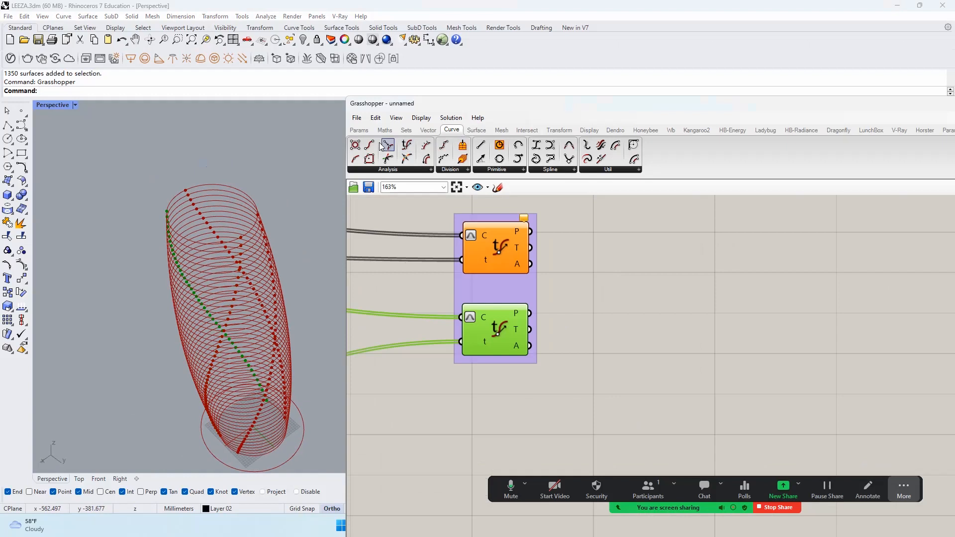
Add a Line component joining the points of the two newly grouped Evaluate Curve components
{"action": "left_click_drag", "start_coordinate": [619, 258], "coordinate": [666, 270]}
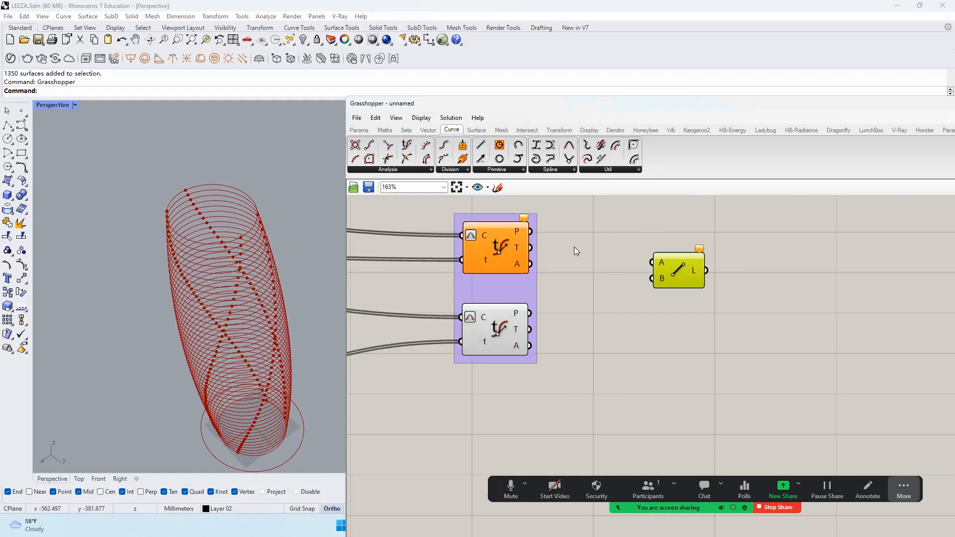
{"action": "left_click_drag", "start_coordinate": [530, 231], "coordinate": [529, 313]}
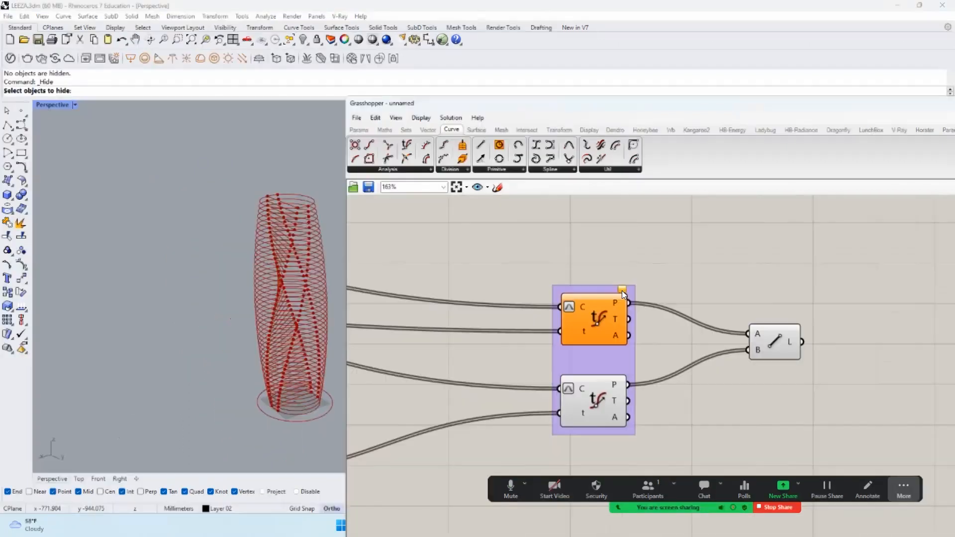
Read the warning on the upper Evaluate Curve component and examine the tower's point lines from several angles
{"action": "mouse_move", "coordinate": [622, 292]}
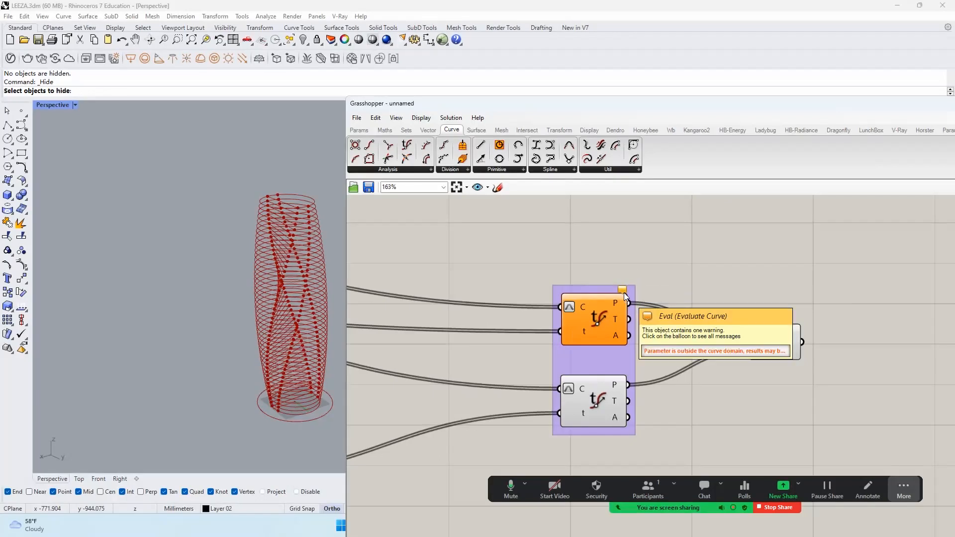
{"action": "scroll", "coordinate": [290, 253], "scroll_direction": "down", "scroll_amount": 6}
{"action": "mouse_move", "coordinate": [290, 252]}
{"action": "right_mouse_down"}
{"action": "mouse_move", "coordinate": [311, 271]}
{"action": "mouse_move", "coordinate": [314, 253]}
{"action": "mouse_move", "coordinate": [281, 256]}
{"action": "right_mouse_up"}
{"action": "scroll", "coordinate": [311, 256], "scroll_direction": "up", "scroll_amount": 6}
{"action": "scroll", "coordinate": [307, 249], "scroll_direction": "up", "scroll_amount": 4}
{"action": "right_click", "coordinate": [281, 257]}
{"action": "scroll", "coordinate": [282, 256], "scroll_direction": "down", "scroll_amount": 5}
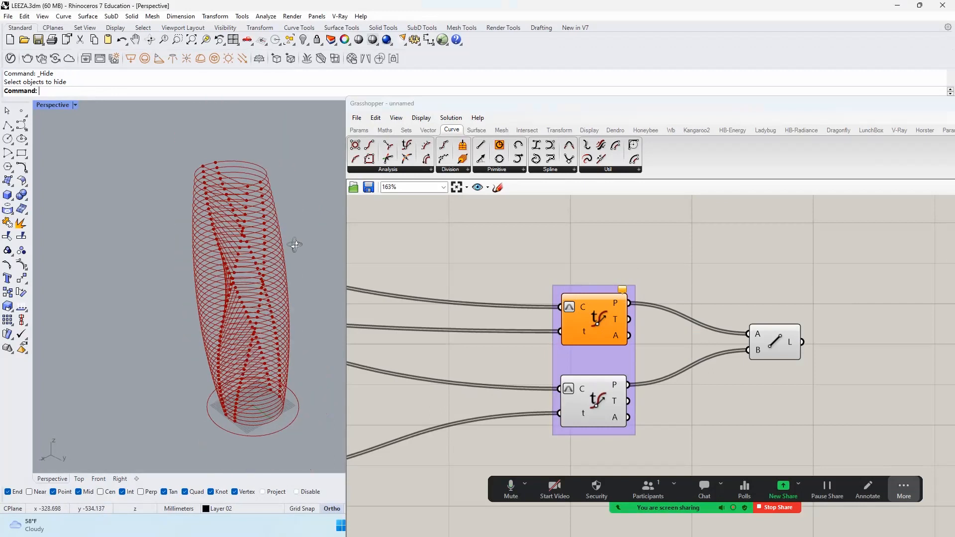
{"action": "scroll", "coordinate": [305, 253], "scroll_direction": "down", "scroll_amount": 6}
{"action": "scroll", "coordinate": [308, 256], "scroll_direction": "up", "scroll_amount": 6}
{"action": "mouse_move", "coordinate": [305, 252]}
{"action": "right_mouse_down"}
{"action": "mouse_move", "coordinate": [319, 263]}
{"action": "mouse_move", "coordinate": [314, 256]}
{"action": "right_mouse_up"}
{"action": "scroll", "coordinate": [318, 267], "scroll_direction": "up", "scroll_amount": 5}
{"action": "scroll", "coordinate": [685, 307], "scroll_direction": "down", "scroll_amount": 3}
Turn off the preview of the stacked scaled ellipses
{"action": "scroll", "coordinate": [685, 307], "scroll_direction": "down", "scroll_amount": 8}
{"action": "right_click_drag", "start_coordinate": [614, 277], "coordinate": [658, 279]}
{"action": "scroll", "coordinate": [657, 274], "scroll_direction": "up", "scroll_amount": 2}
{"action": "scroll", "coordinate": [499, 268], "scroll_direction": "up", "scroll_amount": 4}
{"action": "left_click", "coordinate": [541, 271]}
{"action": "middle_click", "coordinate": [540, 269]}
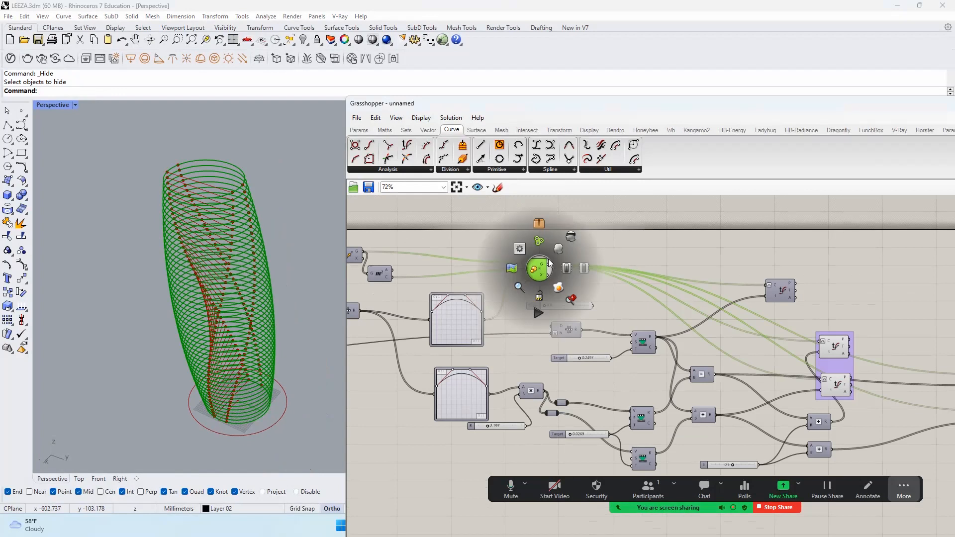
{"action": "left_click", "coordinate": [570, 242]}
Bring the Grasshopper definition's window clear of the Rhino viewport to expose the finished reference tower
{"action": "right_click_drag", "start_coordinate": [873, 348], "coordinate": [679, 318]}
{"action": "left_click_drag", "start_coordinate": [616, 362], "coordinate": [703, 272]}
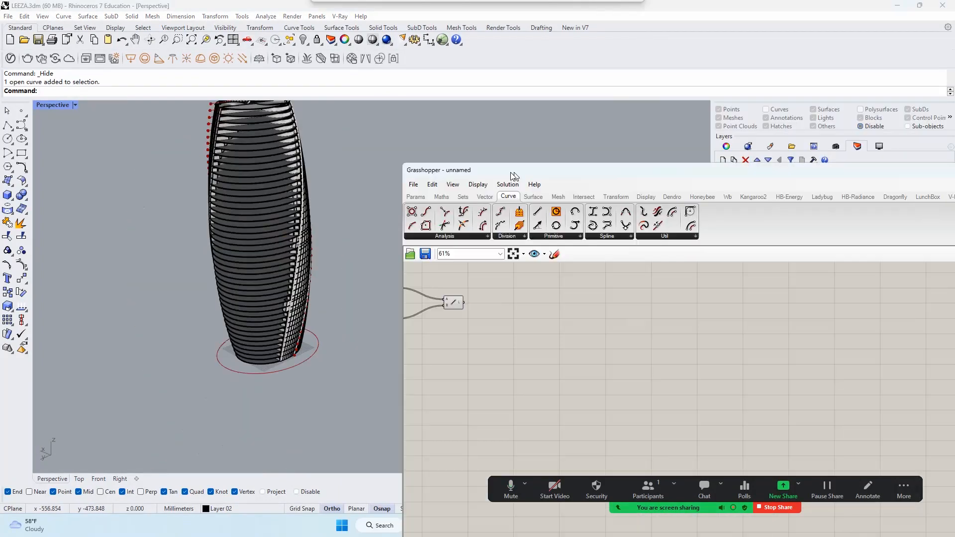
{"action": "scroll", "coordinate": [481, 308], "scroll_direction": "up", "scroll_amount": 5}
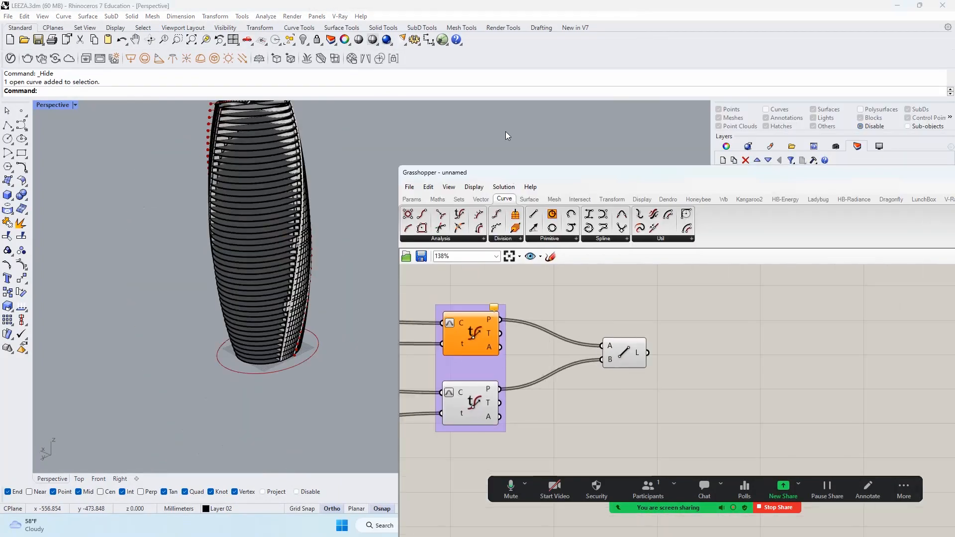
{"action": "left_click_drag", "start_coordinate": [562, 174], "coordinate": [676, 196]}
{"action": "scroll", "coordinate": [402, 295], "scroll_direction": "down", "scroll_amount": 3}
{"action": "right_click_drag", "start_coordinate": [401, 295], "coordinate": [344, 263]}
{"action": "scroll", "coordinate": [333, 224], "scroll_direction": "up", "scroll_amount": 4}
{"action": "left_click_drag", "start_coordinate": [628, 196], "coordinate": [670, 378]}
Hide the first outer facade groups of polysurfaces on the reference tower
{"action": "left_click", "coordinate": [348, 228]}
{"action": "key", "text": "ctrl+h"}
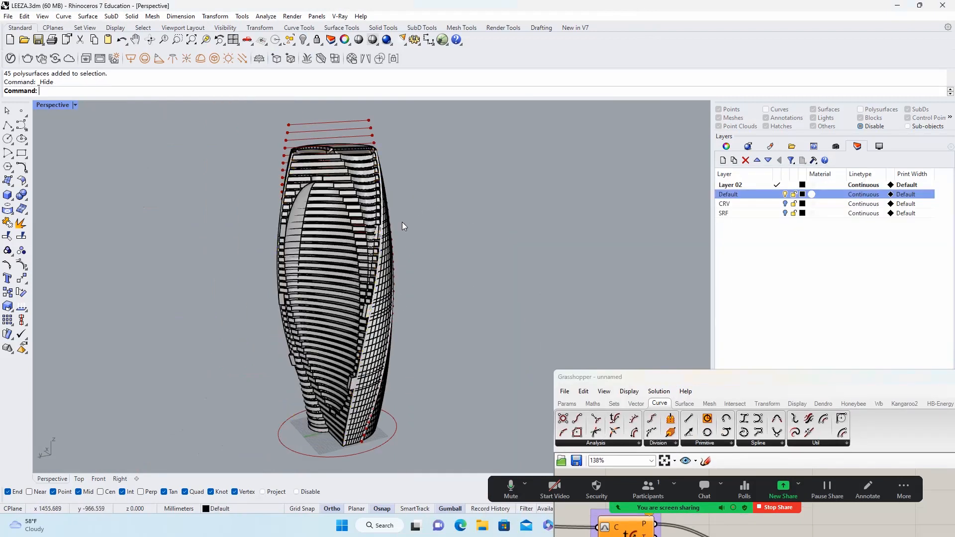
{"action": "right_click_drag", "start_coordinate": [401, 222], "coordinate": [416, 204]}
{"action": "left_click", "coordinate": [352, 381]}
{"action": "key", "text": "ctrl+h"}
Hide the remaining outer skin pieces so the reference tower's floor bands and side brackets are exposed
{"action": "mouse_move", "coordinate": [352, 348]}
{"action": "right_mouse_down"}
{"action": "mouse_move", "coordinate": [368, 332]}
{"action": "mouse_move", "coordinate": [343, 338]}
{"action": "right_mouse_up"}
{"action": "left_click", "coordinate": [291, 402]}
{"action": "left_click", "coordinate": [329, 420]}
{"action": "right_click_drag", "start_coordinate": [387, 224], "coordinate": [338, 263]}
{"action": "left_click", "coordinate": [343, 278]}
{"action": "scroll", "coordinate": [338, 298], "scroll_direction": "up", "scroll_amount": 6}
{"action": "right_click_drag", "start_coordinate": [343, 299], "coordinate": [328, 383]}
{"action": "scroll", "coordinate": [321, 283], "scroll_direction": "down", "scroll_amount": 5}
{"action": "right_click_drag", "start_coordinate": [321, 283], "coordinate": [309, 238]}
{"action": "left_click", "coordinate": [238, 275]}
{"action": "key", "text": "ctrl+h"}
Mark the crossing curves and the oval front outline over the reference tower with screen annotations, and clear them
{"action": "right_click_drag", "start_coordinate": [238, 276], "coordinate": [298, 336]}
{"action": "scroll", "coordinate": [294, 345], "scroll_direction": "up", "scroll_amount": 8}
{"action": "scroll", "coordinate": [284, 318], "scroll_direction": "down", "scroll_amount": 8}
{"action": "scroll", "coordinate": [273, 324], "scroll_direction": "up", "scroll_amount": 4}
{"action": "scroll", "coordinate": [293, 334], "scroll_direction": "down", "scroll_amount": 3}
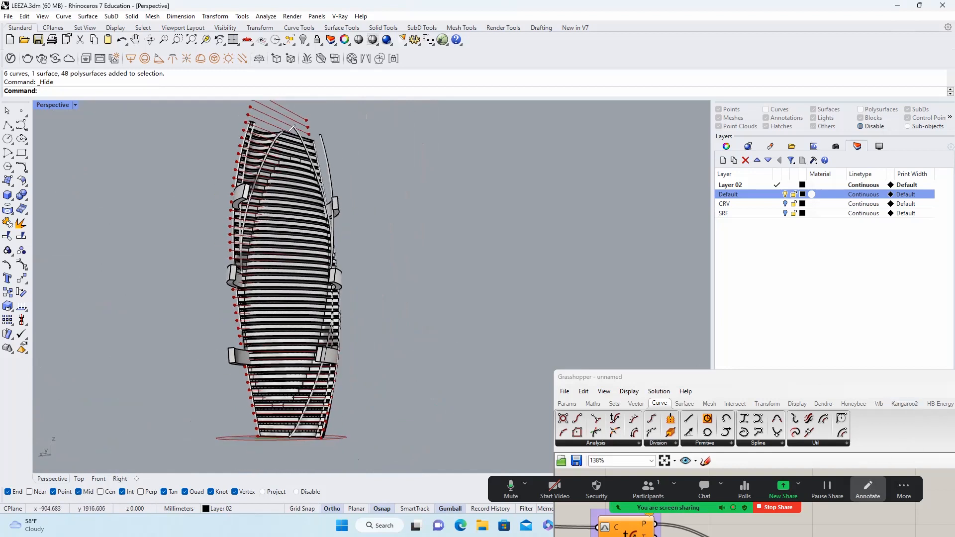
{"action": "left_click", "coordinate": [867, 488]}
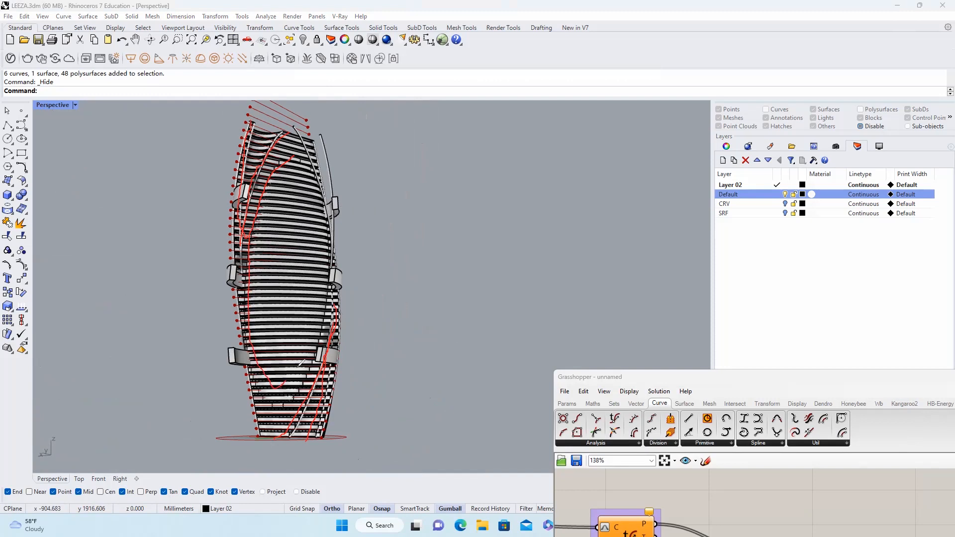
{"action": "left_click_drag", "start_coordinate": [318, 296], "coordinate": [316, 196]}
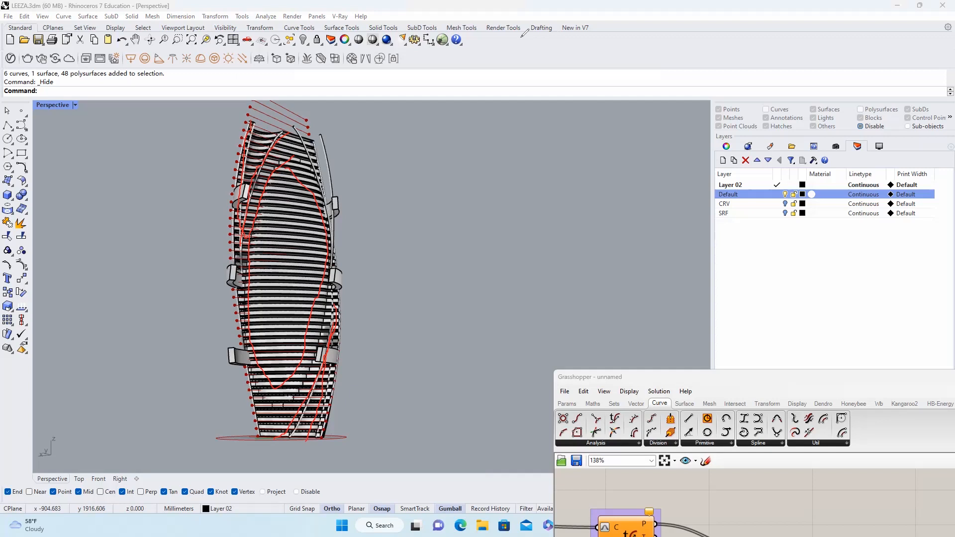
{"action": "left_click", "coordinate": [590, 62]}
{"action": "left_click", "coordinate": [606, 86]}
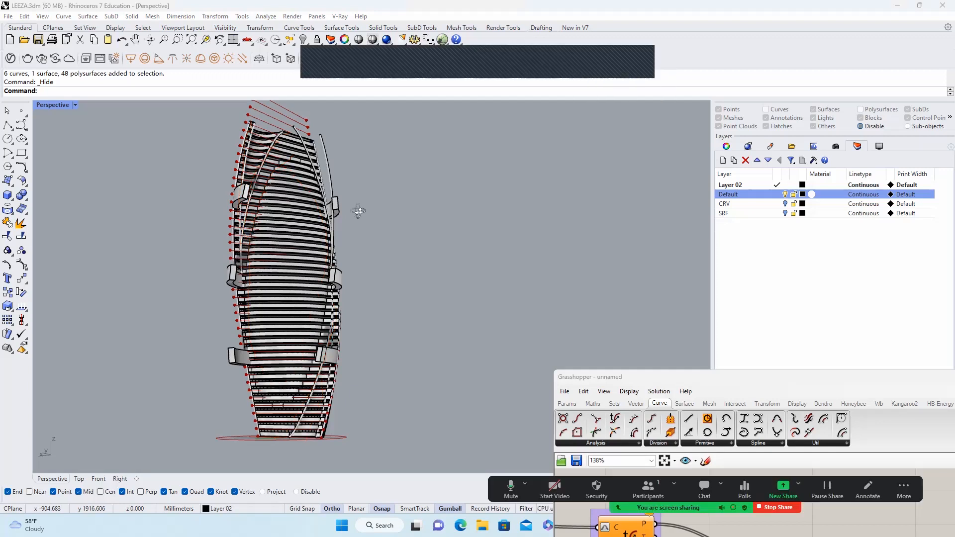
Examine the reference tower's cut floor bands, crossing curves and curved recesses from the top, sides and base
{"action": "right_click_drag", "start_coordinate": [358, 211], "coordinate": [289, 245]}
{"action": "scroll", "coordinate": [287, 247], "scroll_direction": "down", "scroll_amount": 8}
{"action": "scroll", "coordinate": [287, 234], "scroll_direction": "up", "scroll_amount": 5}
{"action": "right_click_drag", "start_coordinate": [352, 279], "coordinate": [318, 249]}
{"action": "scroll", "coordinate": [309, 227], "scroll_direction": "up", "scroll_amount": 7}
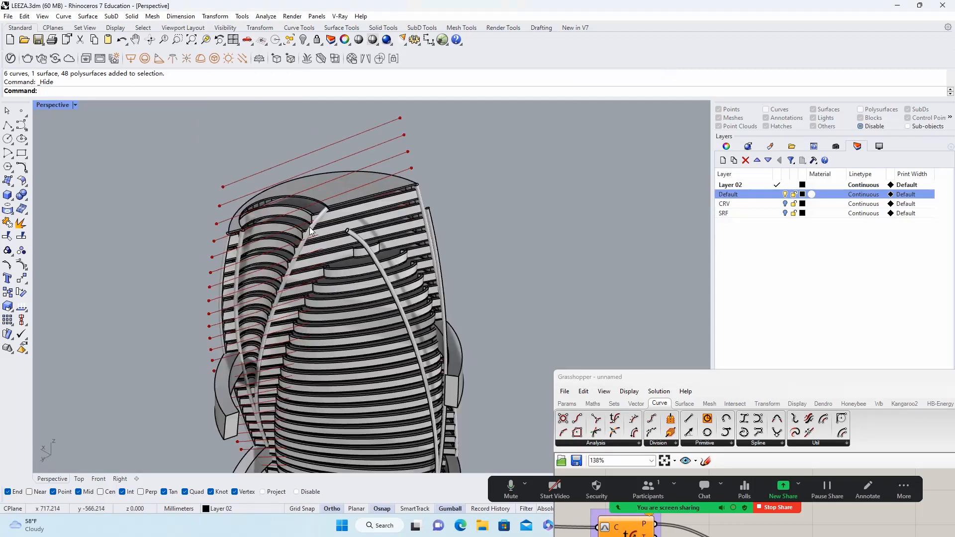
{"action": "right_click_drag", "start_coordinate": [190, 188], "coordinate": [287, 166]}
{"action": "scroll", "coordinate": [287, 166], "scroll_direction": "down", "scroll_amount": 8}
{"action": "right_click_drag", "start_coordinate": [318, 248], "coordinate": [359, 342]}
{"action": "scroll", "coordinate": [338, 417], "scroll_direction": "up", "scroll_amount": 8}
{"action": "right_click_drag", "start_coordinate": [338, 417], "coordinate": [362, 268]}
{"action": "scroll", "coordinate": [331, 442], "scroll_direction": "down", "scroll_amount": 6}
{"action": "right_click_drag", "start_coordinate": [334, 413], "coordinate": [292, 363]}
{"action": "scroll", "coordinate": [336, 365], "scroll_direction": "up", "scroll_amount": 4}
Highlight the reference tower's floor bands and each side's set of curved brackets to study how they are divided
{"action": "left_click", "coordinate": [335, 354]}
{"action": "key", "text": "Escape"}
{"action": "scroll", "coordinate": [299, 233], "scroll_direction": "up", "scroll_amount": 5}
{"action": "scroll", "coordinate": [292, 363], "scroll_direction": "down", "scroll_amount": 7}
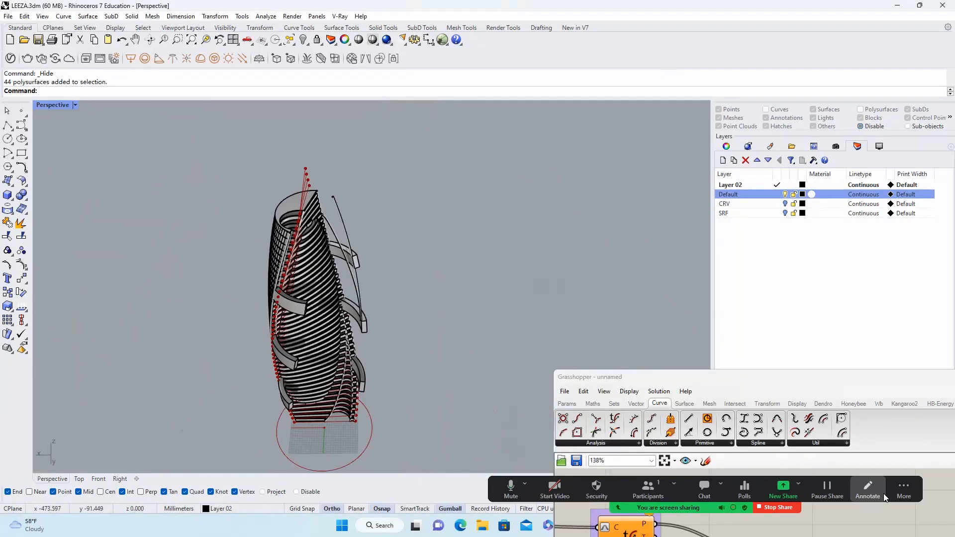
{"action": "scroll", "coordinate": [293, 313], "scroll_direction": "up", "scroll_amount": 4}
{"action": "left_click", "coordinate": [293, 310]}
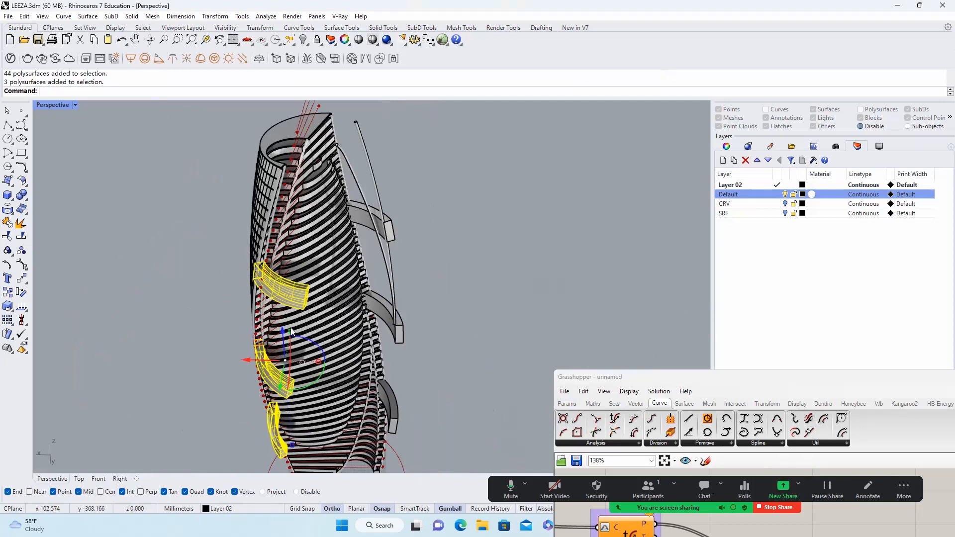
{"action": "left_click", "coordinate": [385, 323]}
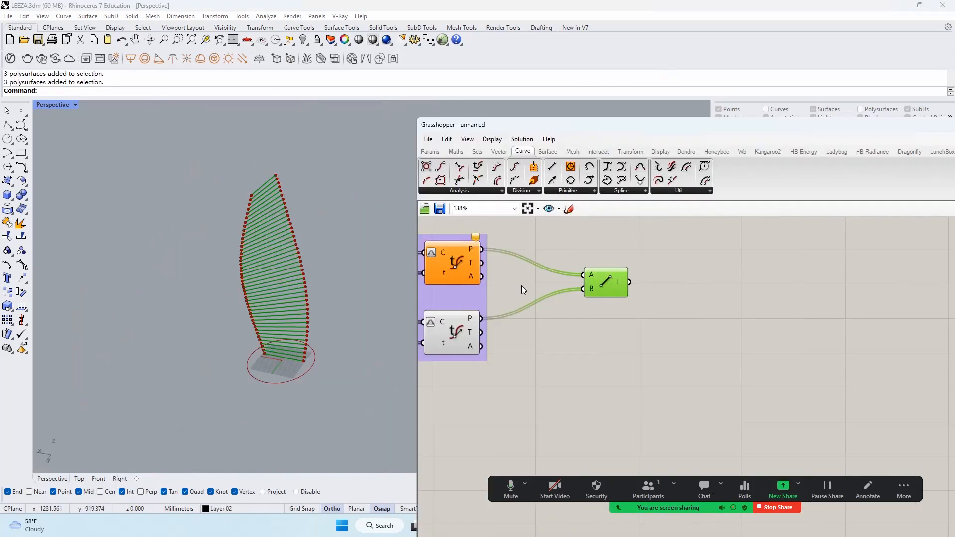
Add a Series component and a List Item component, with the connecting lines as the item list
{"action": "right_click_drag", "start_coordinate": [348, 268], "coordinate": [360, 281]}
{"action": "scroll", "coordinate": [358, 290], "scroll_direction": "up", "scroll_amount": 5}
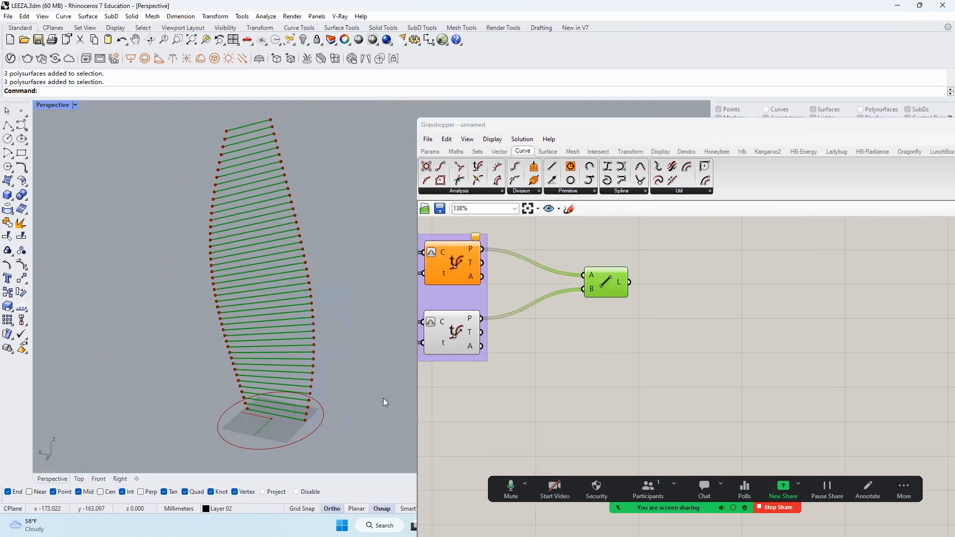
{"action": "left_click", "coordinate": [637, 348]}
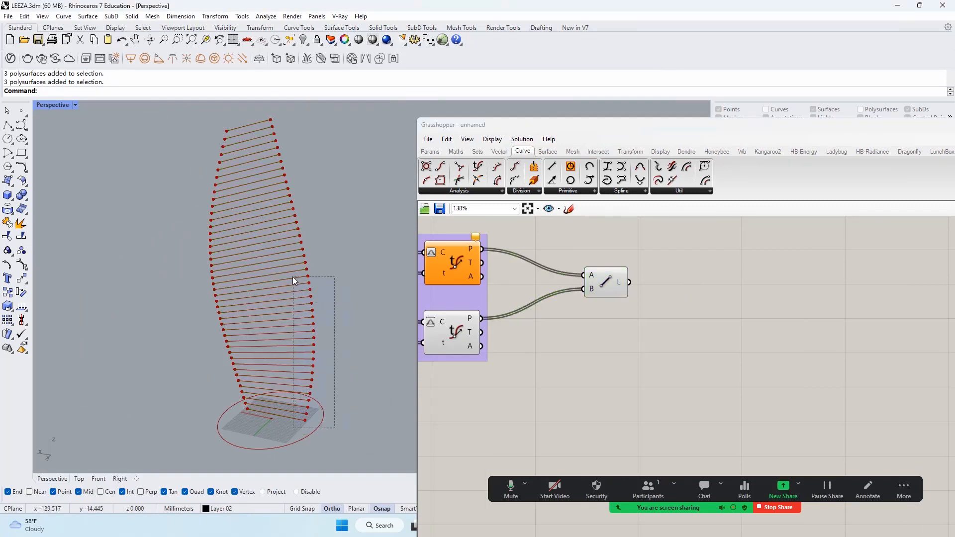
{"action": "double_click", "coordinate": [735, 312]}
{"action": "type", "text": "SER"}
{"action": "key", "text": "Return"}
{"action": "left_click", "coordinate": [477, 152]}
{"action": "left_click_drag", "start_coordinate": [426, 166], "coordinate": [721, 315]}
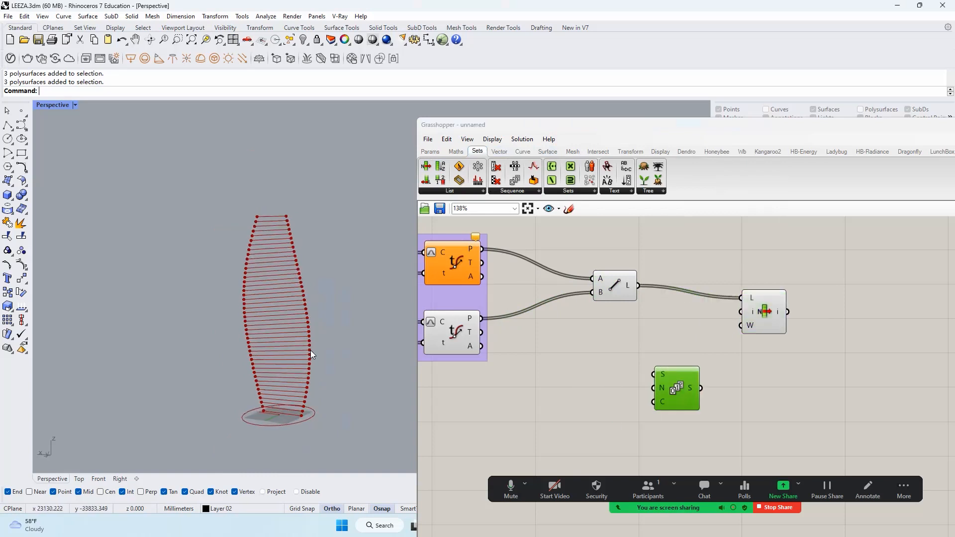
Drive the series count with a slider set to 22 and feed the series into the List Item index
{"action": "double_click", "coordinate": [565, 417]}
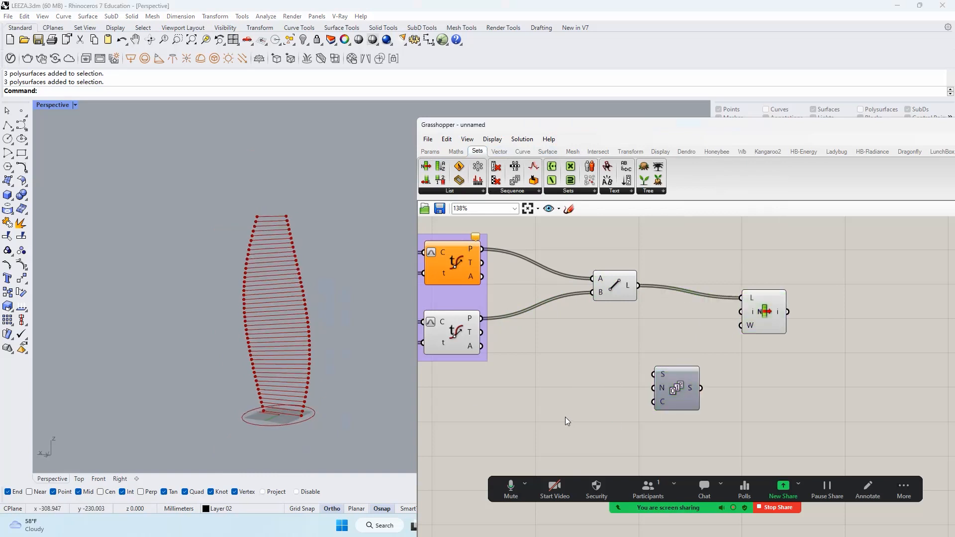
{"action": "type", "text": "22"}
{"action": "key", "text": "Return"}
{"action": "left_click_drag", "start_coordinate": [622, 416], "coordinate": [740, 312]}
{"action": "left_click", "coordinate": [765, 318]}
{"action": "right_click_drag", "start_coordinate": [319, 348], "coordinate": [294, 383]}
{"action": "scroll", "coordinate": [295, 383], "scroll_direction": "up", "scroll_amount": 3}
{"action": "left_click_drag", "start_coordinate": [783, 300], "coordinate": [831, 309]}
Add an Evaluate Curve component on the picked lines with a parameter slider of 0.222
{"action": "right_click_drag", "start_coordinate": [768, 309], "coordinate": [610, 309]}
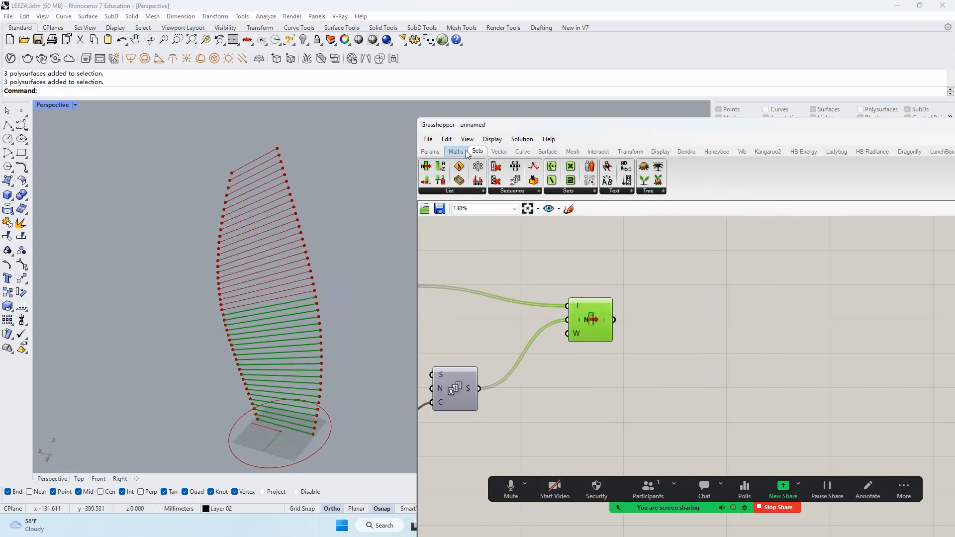
{"action": "left_click", "coordinate": [522, 151]}
{"action": "left_click_drag", "start_coordinate": [478, 166], "coordinate": [770, 343]}
{"action": "left_click_drag", "start_coordinate": [614, 319], "coordinate": [748, 337]}
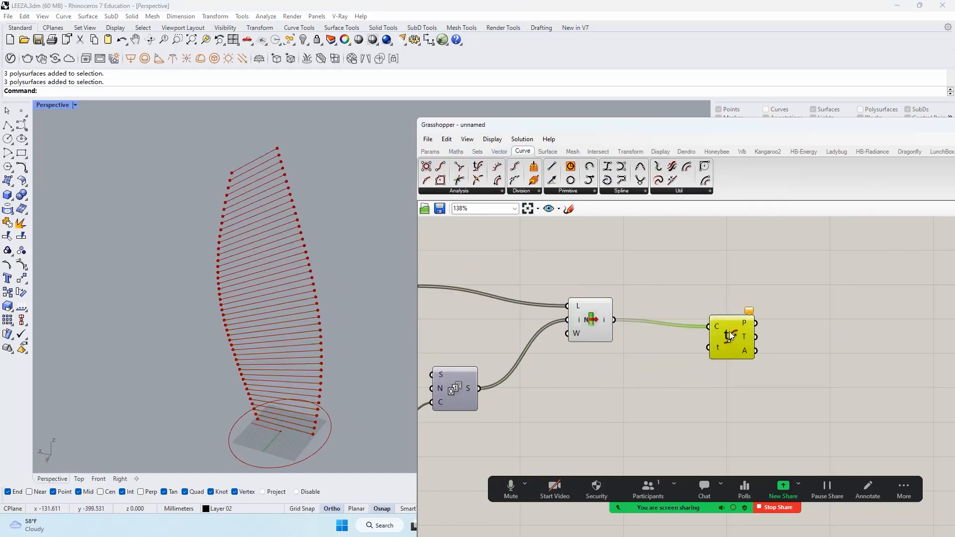
{"action": "double_click", "coordinate": [690, 383]}
{"action": "type", "text": "0.222"}
{"action": "key", "text": "Return"}
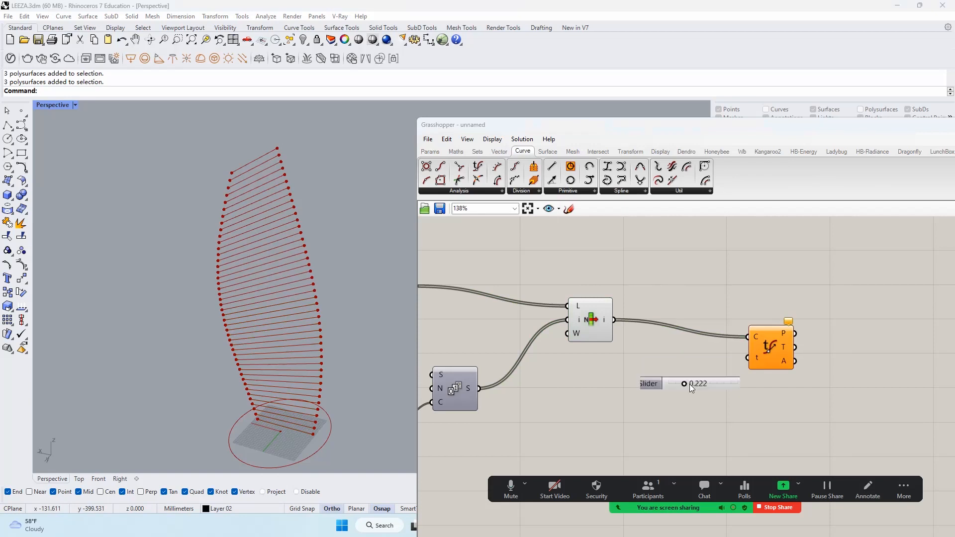
{"action": "left_click_drag", "start_coordinate": [747, 358], "coordinate": [699, 387]}
{"action": "scroll", "coordinate": [220, 391], "scroll_direction": "up", "scroll_amount": 6}
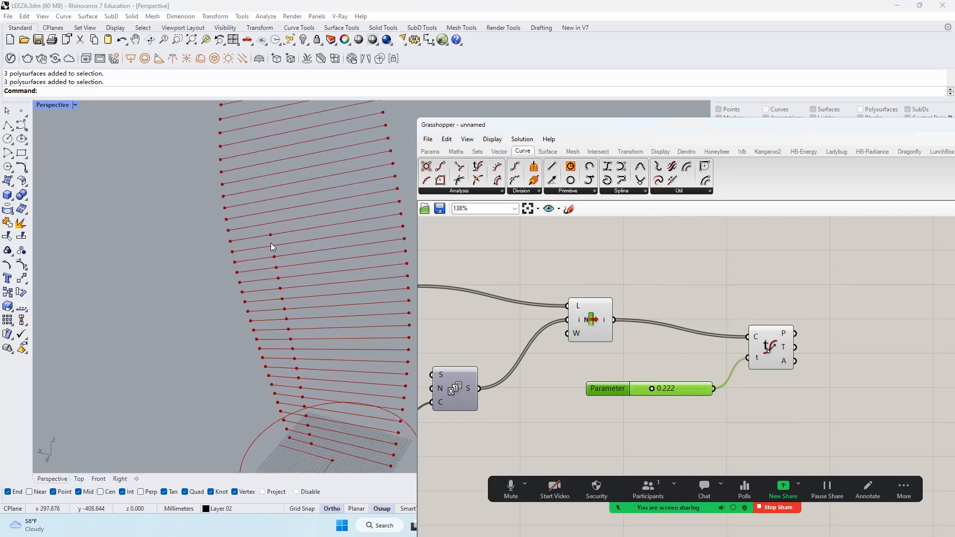
Swap the Line component's start and end point inputs to reverse the connecting lines
{"action": "scroll", "coordinate": [271, 245], "scroll_direction": "down", "scroll_amount": 6}
{"action": "scroll", "coordinate": [771, 340], "scroll_direction": "down", "scroll_amount": 1}
{"action": "right_click_drag", "start_coordinate": [772, 341], "coordinate": [831, 320]}
{"action": "left_click", "coordinate": [832, 321]}
{"action": "scroll", "coordinate": [674, 299], "scroll_direction": "down", "scroll_amount": 1}
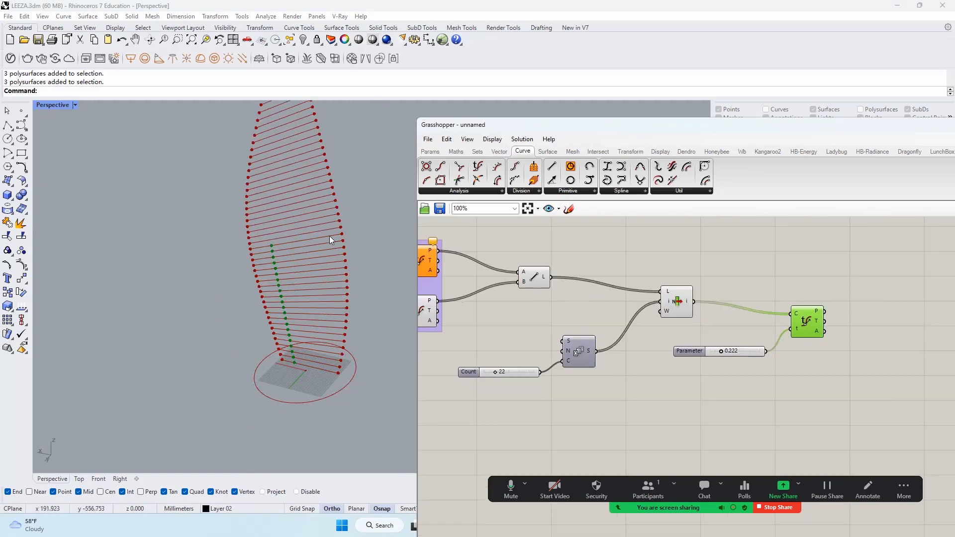
{"action": "right_click_drag", "start_coordinate": [499, 297], "coordinate": [571, 314]}
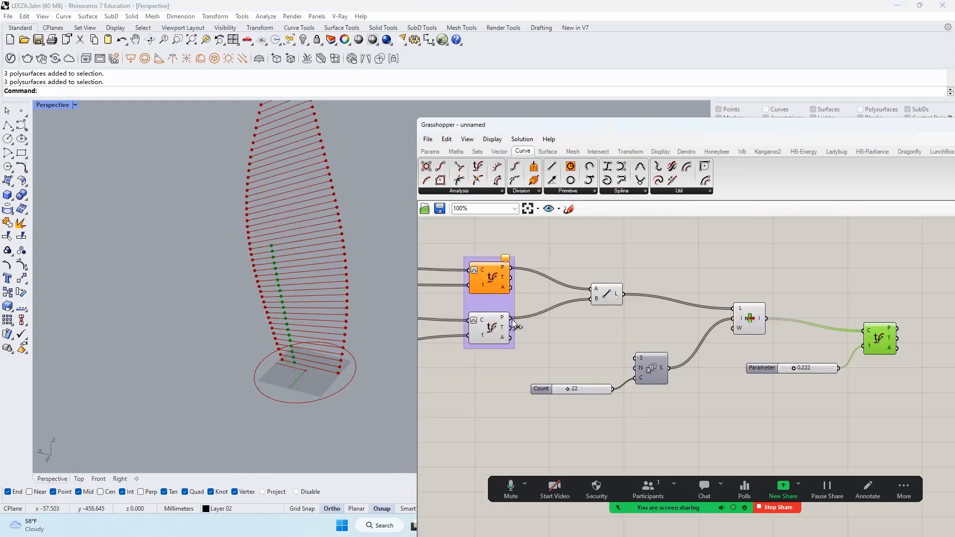
{"action": "left_click_drag", "start_coordinate": [594, 283], "coordinate": [511, 269]}
Set the new Evaluate Curve parameter slider to 0.036 and check the points along the lines
{"action": "scroll", "coordinate": [674, 312], "scroll_direction": "up", "scroll_amount": 2}
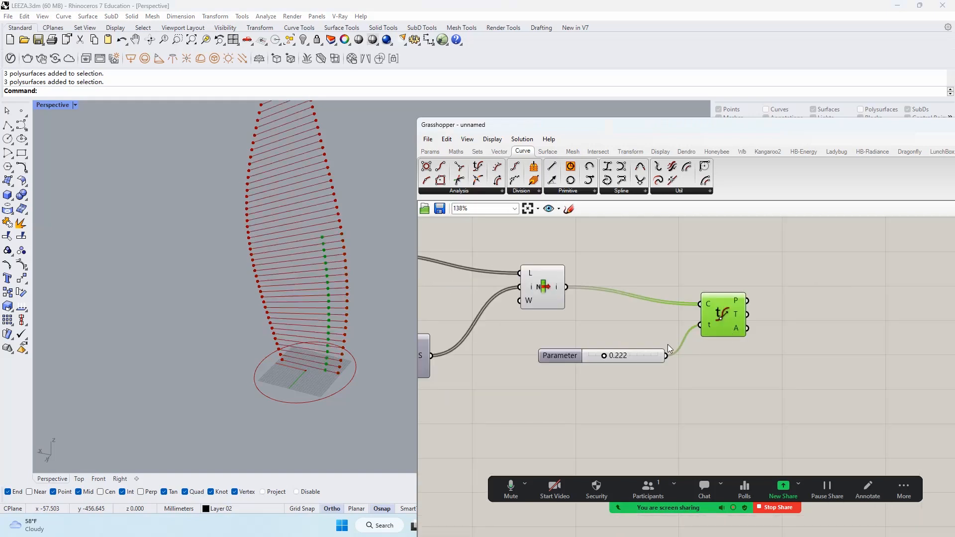
{"action": "scroll", "coordinate": [301, 293], "scroll_direction": "up", "scroll_amount": 3}
{"action": "scroll", "coordinate": [599, 371], "scroll_direction": "up", "scroll_amount": 4}
{"action": "left_click_drag", "start_coordinate": [598, 372], "coordinate": [565, 368]}
{"action": "left_click", "coordinate": [603, 324]}
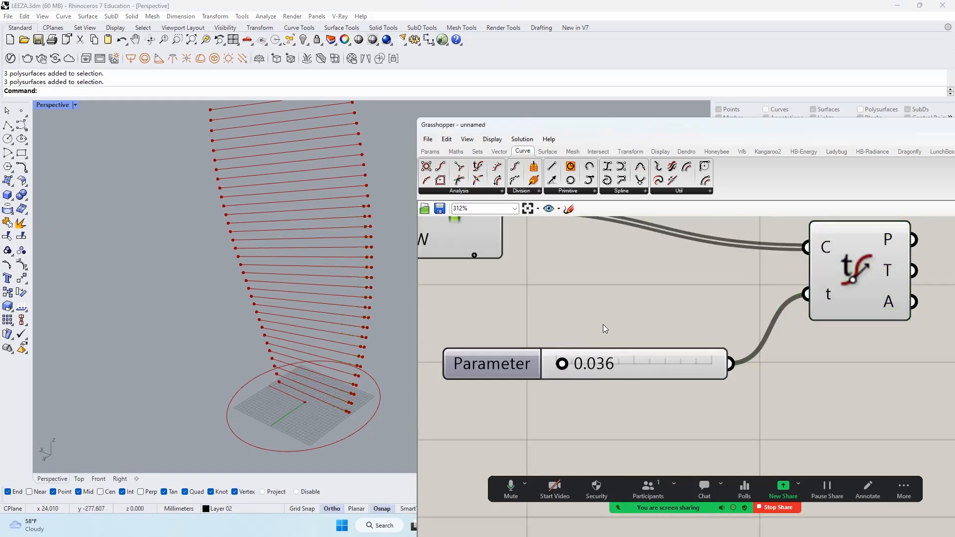
{"action": "scroll", "coordinate": [368, 353], "scroll_direction": "down", "scroll_amount": 3}
{"action": "scroll", "coordinate": [709, 299], "scroll_direction": "down", "scroll_amount": 3}
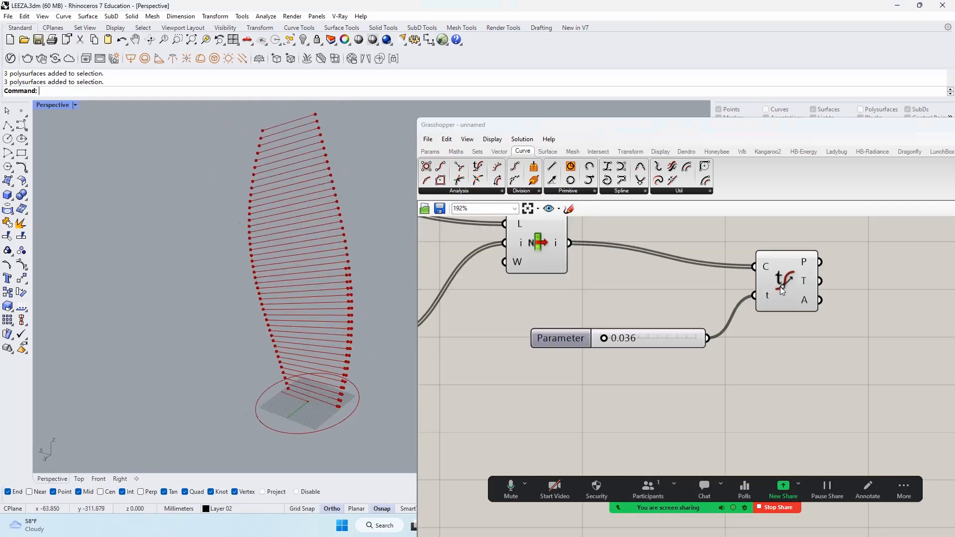
Add a Range component below the parameter slider and drive its step count with the series count slider
{"action": "scroll", "coordinate": [780, 287], "scroll_direction": "down", "scroll_amount": 3}
{"action": "double_click", "coordinate": [635, 348]}
{"action": "type", "text": "range"}
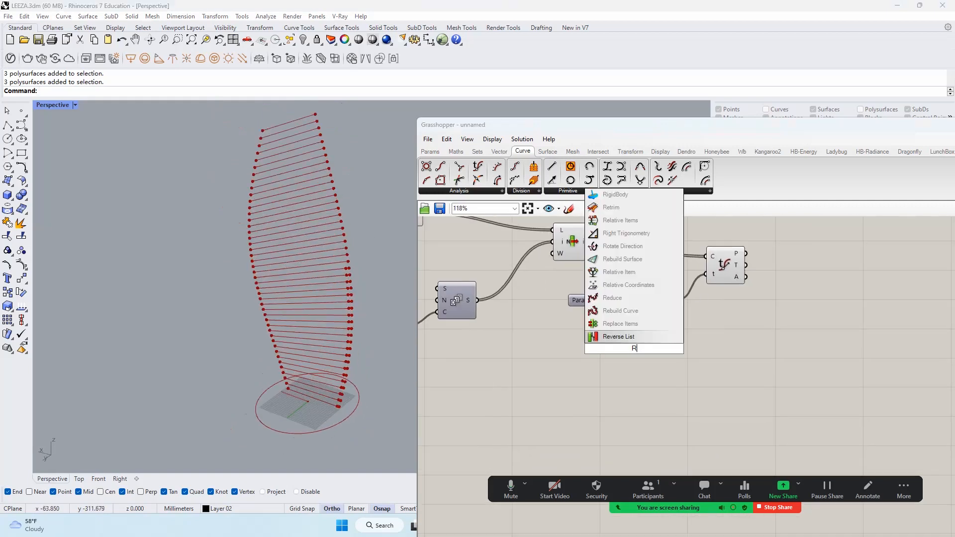
{"action": "key", "text": "Return"}
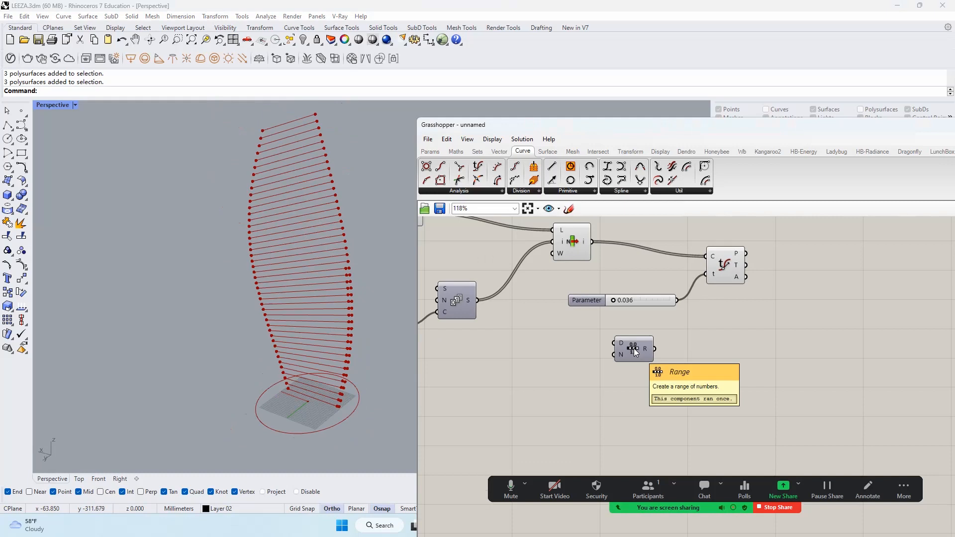
{"action": "right_click_drag", "start_coordinate": [635, 349], "coordinate": [759, 346]}
{"action": "scroll", "coordinate": [530, 327], "scroll_direction": "up", "scroll_amount": 1}
{"action": "left_click_drag", "start_coordinate": [535, 321], "coordinate": [772, 356]}
Commit an expression on the Range component's step count input
{"action": "scroll", "coordinate": [714, 374], "scroll_direction": "up", "scroll_amount": 3}
{"action": "right_click", "coordinate": [691, 365]}
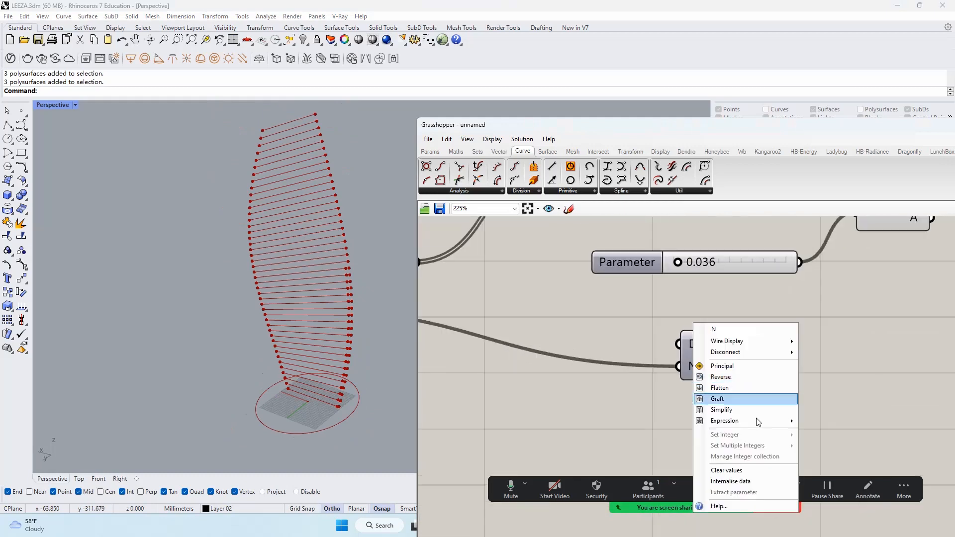
{"action": "mouse_move", "coordinate": [757, 421]}
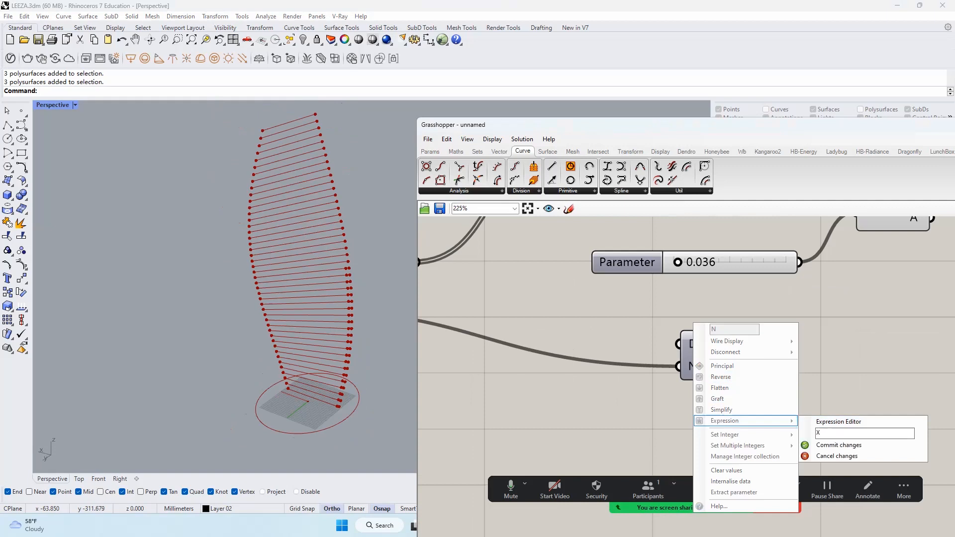
{"action": "left_click", "coordinate": [839, 445]}
{"action": "scroll", "coordinate": [756, 357], "scroll_direction": "down", "scroll_amount": 4}
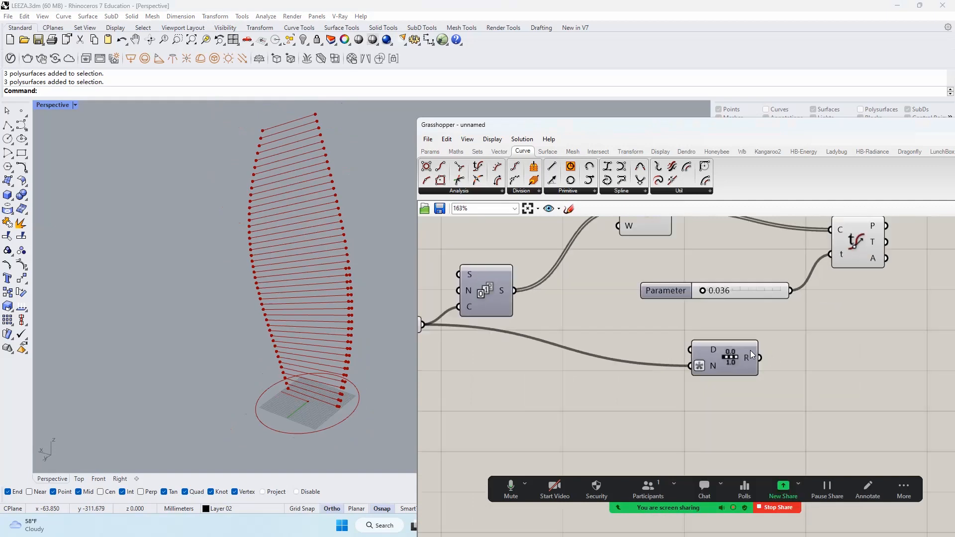
Duplicate the Evaluate Curve component on the picked lines and feed the Range output into the copy's parameter
{"action": "right_click_drag", "start_coordinate": [829, 276], "coordinate": [727, 304]}
{"action": "scroll", "coordinate": [727, 305], "scroll_direction": "up", "scroll_amount": 2}
{"action": "left_click_drag", "start_coordinate": [727, 304], "coordinate": [775, 294]}
{"action": "left_click_drag", "start_coordinate": [597, 418], "coordinate": [553, 400]}
{"action": "left_click_drag", "start_coordinate": [776, 298], "coordinate": [782, 377], "text": "alt"}
{"action": "left_click_drag", "start_coordinate": [584, 396], "coordinate": [752, 380]}
{"action": "left_click", "coordinate": [635, 387]}
{"action": "scroll", "coordinate": [632, 348], "scroll_direction": "down", "scroll_amount": 1}
{"action": "scroll", "coordinate": [348, 379], "scroll_direction": "up", "scroll_amount": 4}
{"action": "left_click", "coordinate": [867, 489]}
{"action": "left_click_drag", "start_coordinate": [310, 352], "coordinate": [227, 242]}
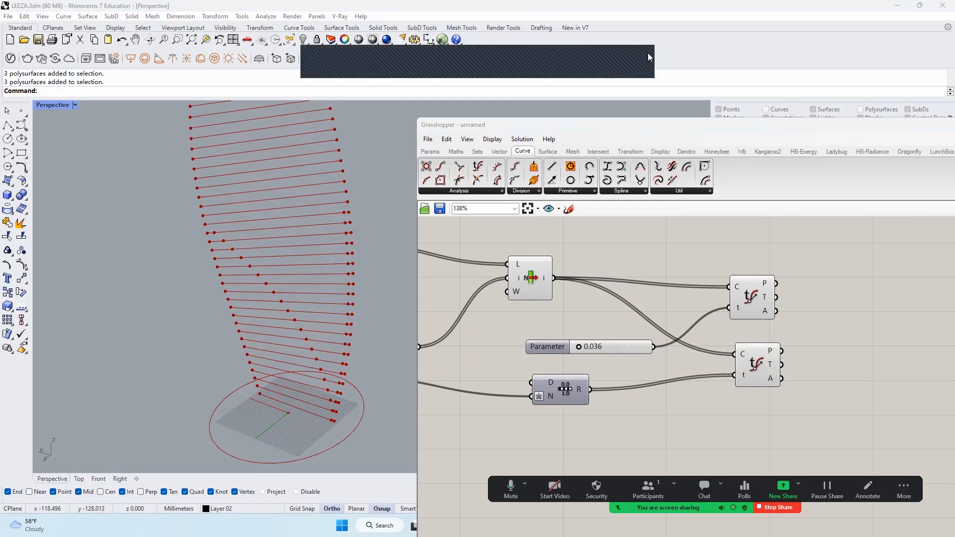
Insert a Graph Mapper between the Range output and the second Evaluate Curve's parameter input
{"action": "double_click", "coordinate": [683, 388]}
{"action": "type", "text": "GRA"}
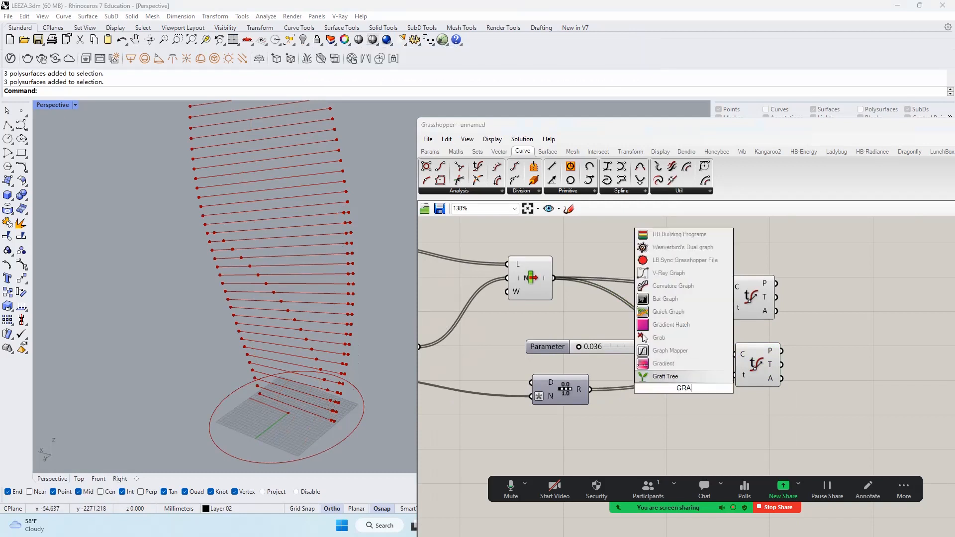
{"action": "left_click", "coordinate": [696, 351]}
{"action": "scroll", "coordinate": [696, 351], "scroll_direction": "down", "scroll_amount": 3}
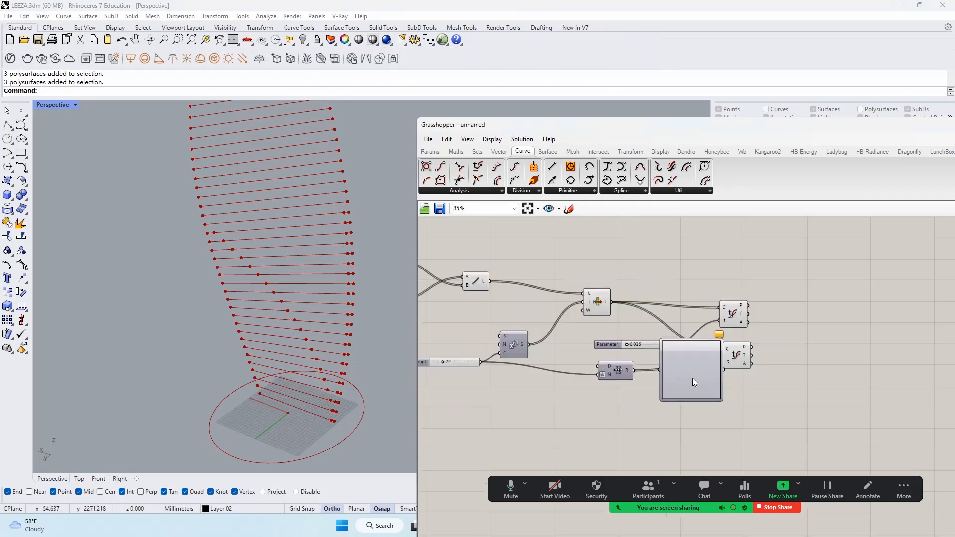
{"action": "scroll", "coordinate": [649, 395], "scroll_direction": "up", "scroll_amount": 1}
{"action": "left_click_drag", "start_coordinate": [632, 367], "coordinate": [653, 420]}
{"action": "left_click_drag", "start_coordinate": [726, 420], "coordinate": [729, 419]}
{"action": "scroll", "coordinate": [698, 322], "scroll_direction": "up", "scroll_amount": 3}
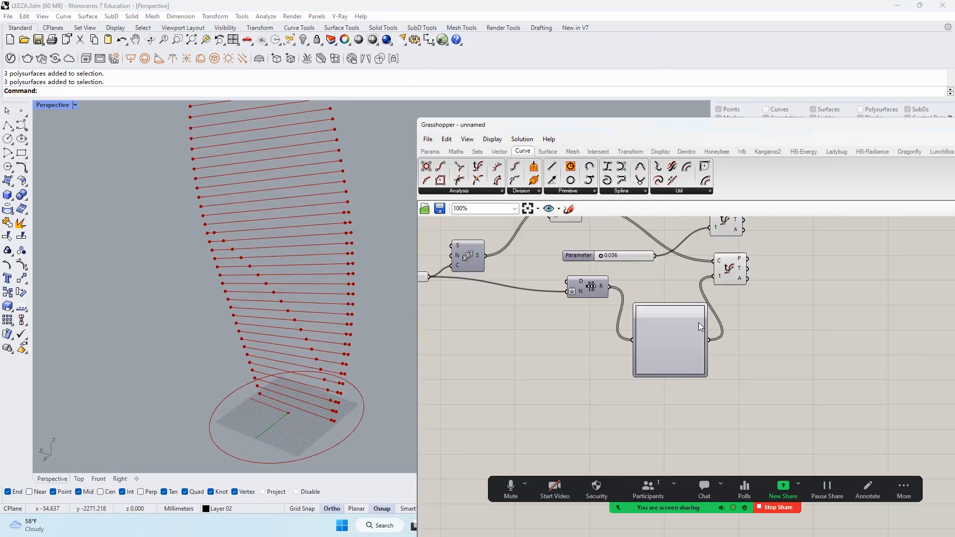
Set the Graph Mapper to Bezier and shape its curve to fall steeply at first and flatten towards the end
{"action": "right_click", "coordinate": [684, 325]}
{"action": "mouse_move", "coordinate": [746, 448]}
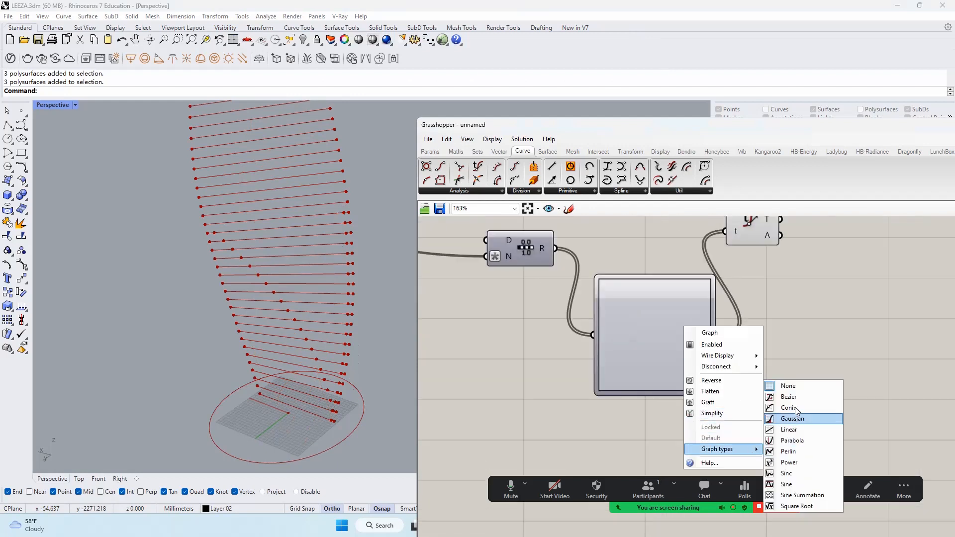
{"action": "left_click", "coordinate": [790, 398]}
{"action": "scroll", "coordinate": [679, 379], "scroll_direction": "down", "scroll_amount": 1}
{"action": "left_click_drag", "start_coordinate": [668, 379], "coordinate": [693, 362]}
{"action": "left_click_drag", "start_coordinate": [713, 331], "coordinate": [659, 370]}
{"action": "left_click_drag", "start_coordinate": [705, 360], "coordinate": [684, 384]}
{"action": "left_click_drag", "start_coordinate": [642, 308], "coordinate": [641, 282]}
{"action": "scroll", "coordinate": [647, 347], "scroll_direction": "up", "scroll_amount": 3}
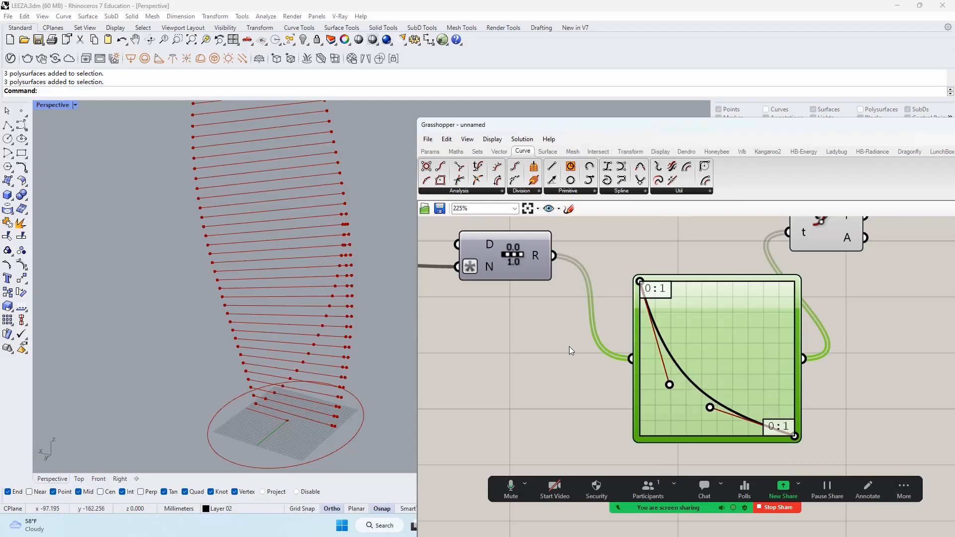
Make room beside the Graph Mapper and add a Remap Numbers component that takes the mapped values
{"action": "scroll", "coordinate": [597, 348], "scroll_direction": "down", "scroll_amount": 3}
{"action": "left_click_drag", "start_coordinate": [632, 349], "coordinate": [589, 360]}
{"action": "left_click", "coordinate": [722, 287]}
{"action": "left_click_drag", "start_coordinate": [722, 288], "coordinate": [837, 318]}
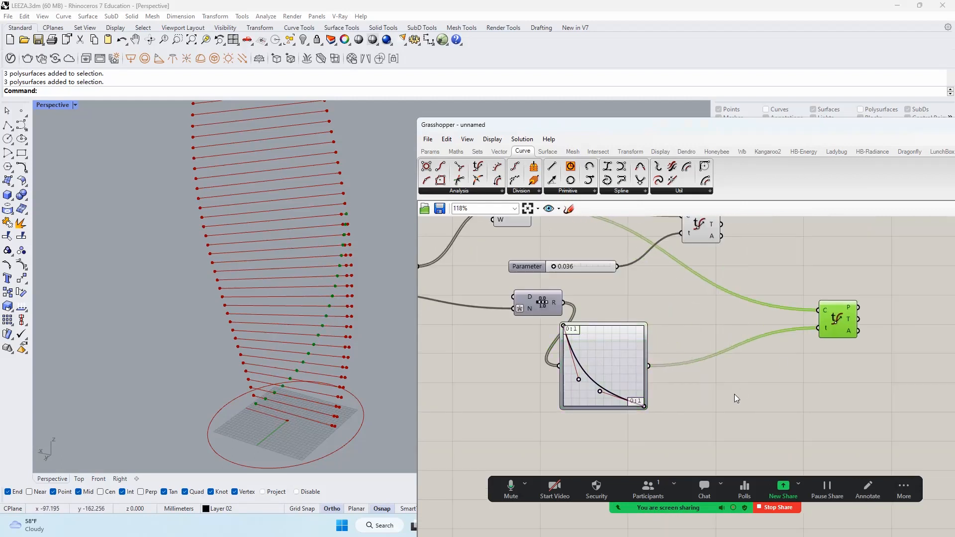
{"action": "double_click", "coordinate": [735, 394]}
{"action": "type", "text": "RAMAP"}
{"action": "key", "text": "BackSpace"}
{"action": "key", "text": "BackSpace"}
{"action": "key", "text": "BackSpace"}
{"action": "key", "text": "BackSpace"}
{"action": "type", "text": "EMAP"}
{"action": "key", "text": "Return"}
{"action": "left_click_drag", "start_coordinate": [648, 366], "coordinate": [715, 383]}
{"action": "left_click", "coordinate": [736, 405]}
{"action": "scroll", "coordinate": [696, 404], "scroll_direction": "up", "scroll_amount": 3}
Feed a 0.5 slider into the Remap Numbers target and connect the remapped values to the second Evaluate Curve's parameter
{"action": "double_click", "coordinate": [663, 428]}
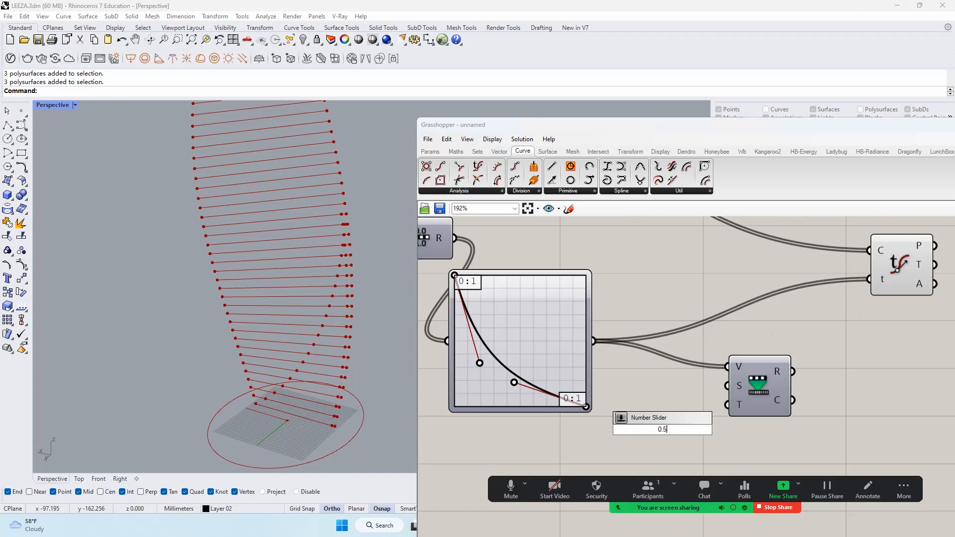
{"action": "type", "text": "0.5"}
{"action": "key", "text": "Return"}
{"action": "left_click_drag", "start_coordinate": [760, 386], "coordinate": [805, 371]}
{"action": "left_click_drag", "start_coordinate": [742, 429], "coordinate": [774, 390]}
{"action": "scroll", "coordinate": [775, 364], "scroll_direction": "down", "scroll_amount": 2}
{"action": "left_click_drag", "start_coordinate": [821, 358], "coordinate": [844, 303]}
Select both Evaluate Curve components and examine how their two point sets are spaced along the tower's lines
{"action": "right_click_drag", "start_coordinate": [350, 250], "coordinate": [349, 240]}
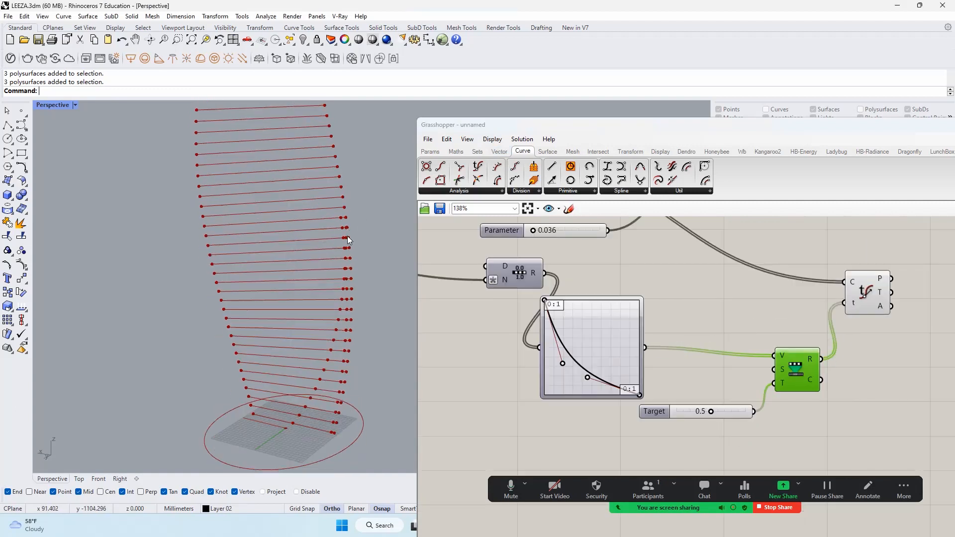
{"action": "scroll", "coordinate": [348, 240], "scroll_direction": "up", "scroll_amount": 5}
{"action": "scroll", "coordinate": [485, 366], "scroll_direction": "down", "scroll_amount": 3}
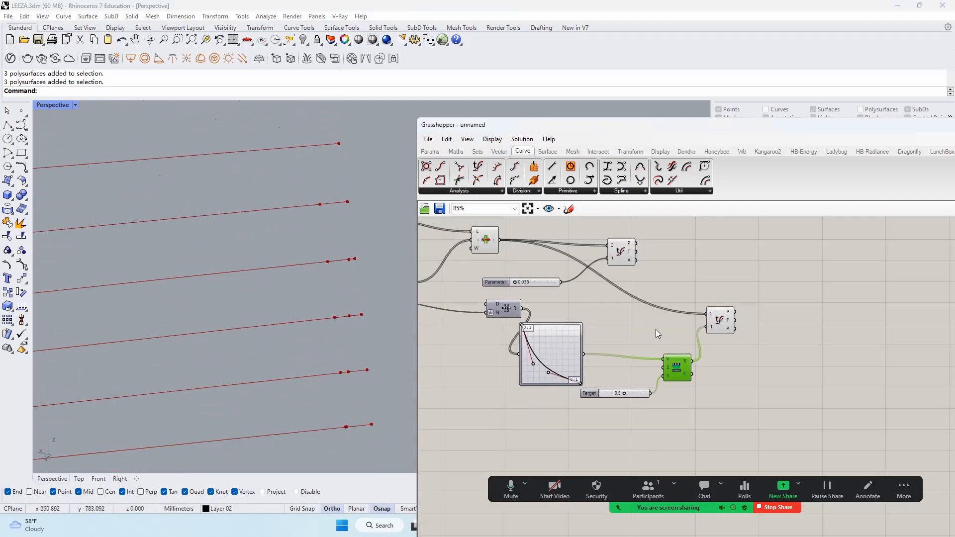
{"action": "scroll", "coordinate": [655, 329], "scroll_direction": "down", "scroll_amount": 2}
{"action": "left_click", "coordinate": [589, 272]}
{"action": "left_click", "coordinate": [660, 321], "text": "shift"}
{"action": "scroll", "coordinate": [360, 243], "scroll_direction": "down", "scroll_amount": 9}
{"action": "right_click_drag", "start_coordinate": [360, 242], "coordinate": [366, 270]}
{"action": "scroll", "coordinate": [363, 257], "scroll_direction": "up", "scroll_amount": 8}
{"action": "scroll", "coordinate": [378, 216], "scroll_direction": "down", "scroll_amount": 6}
{"action": "scroll", "coordinate": [377, 227], "scroll_direction": "up", "scroll_amount": 6}
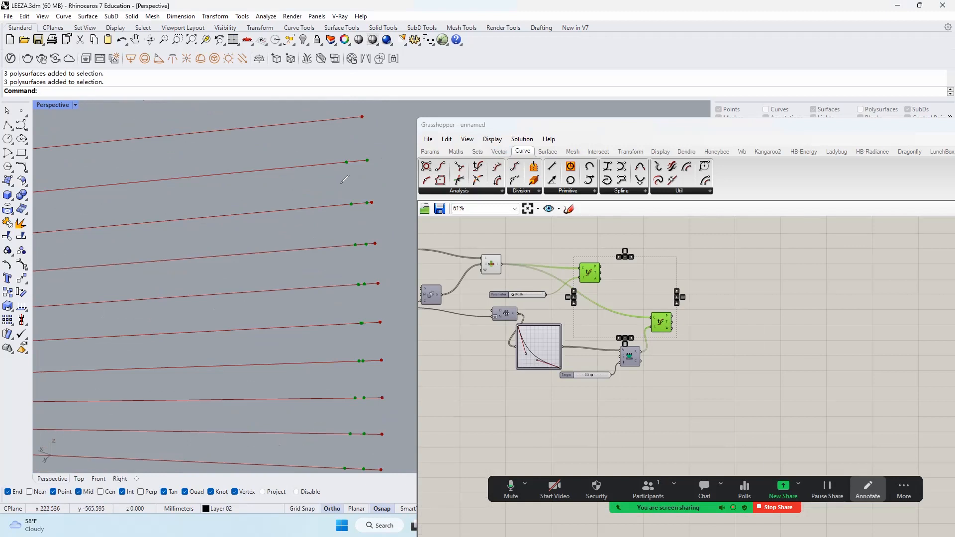
{"action": "left_click_drag", "start_coordinate": [345, 168], "coordinate": [366, 382]}
{"action": "left_click_drag", "start_coordinate": [370, 206], "coordinate": [343, 421]}
{"action": "key", "text": "ctrl+z"}
{"action": "key", "text": "ctrl+z"}
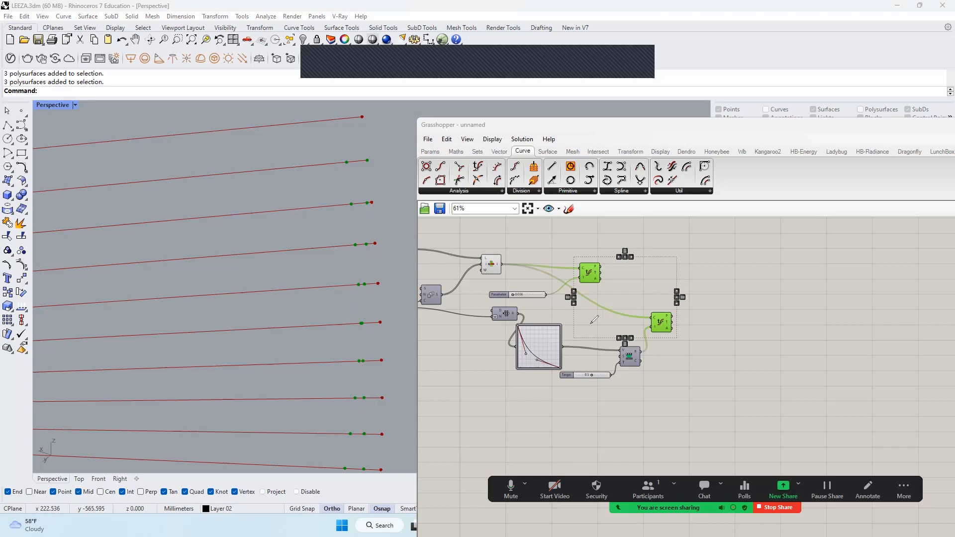
{"action": "scroll", "coordinate": [619, 354], "scroll_direction": "up", "scroll_amount": 5}
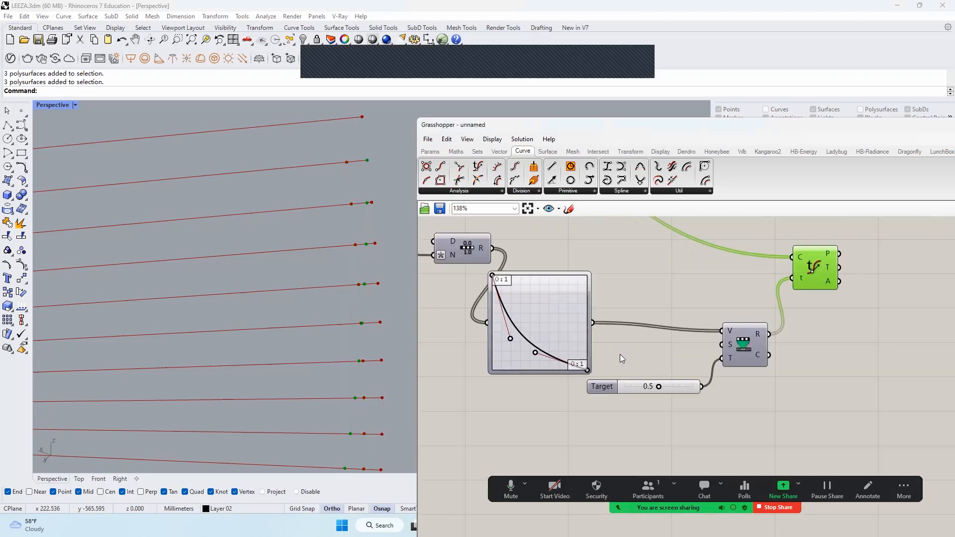
{"action": "scroll", "coordinate": [346, 165], "scroll_direction": "up", "scroll_amount": 2}
{"action": "scroll", "coordinate": [353, 189], "scroll_direction": "down", "scroll_amount": 5}
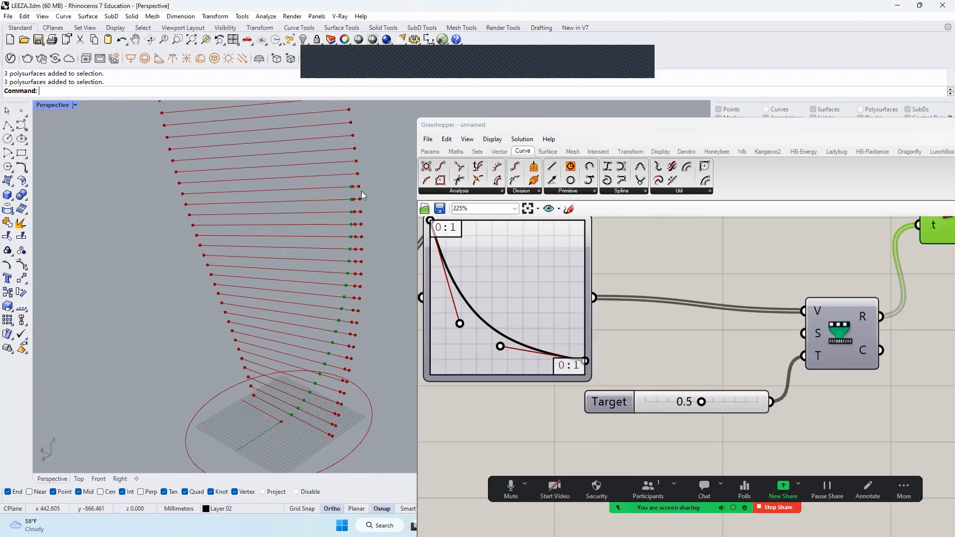
Place a Circle Fit component after the two Evaluate Curve components
{"action": "scroll", "coordinate": [604, 318], "scroll_direction": "down", "scroll_amount": 4}
{"action": "scroll", "coordinate": [605, 318], "scroll_direction": "up", "scroll_amount": 2}
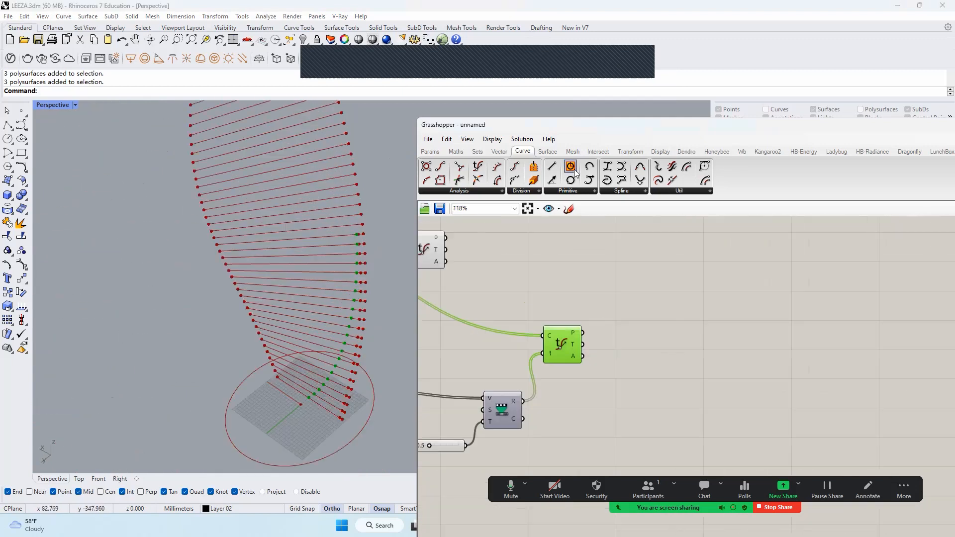
{"action": "left_click", "coordinate": [577, 190]}
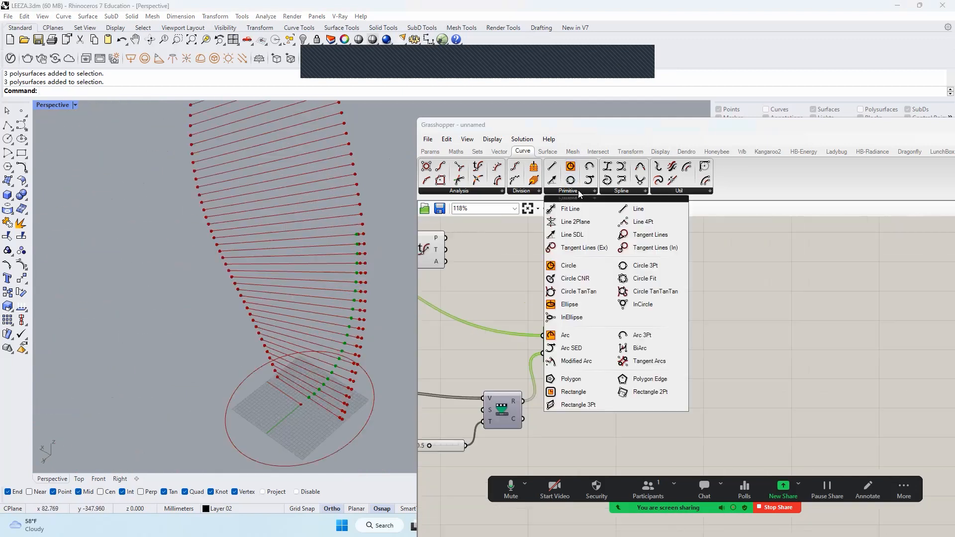
{"action": "left_click", "coordinate": [667, 283]}
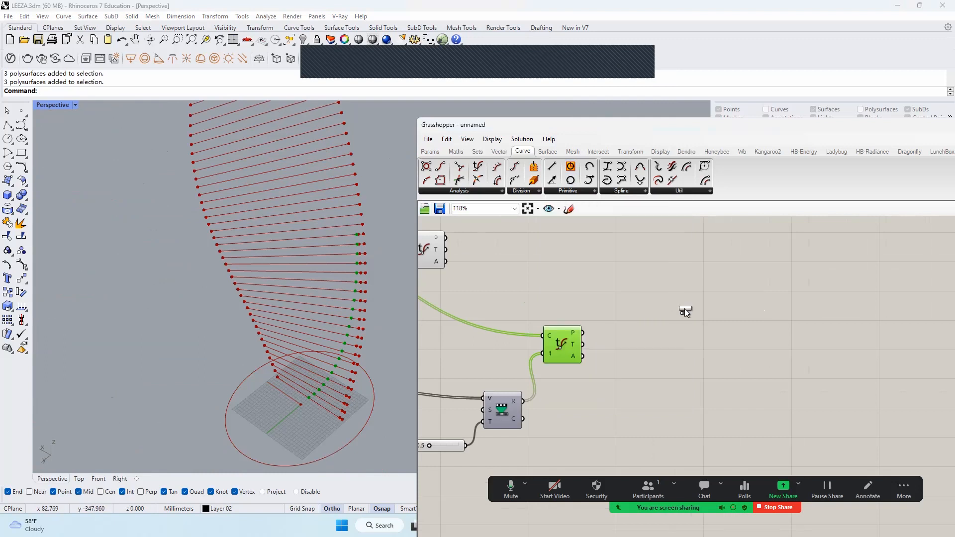
{"action": "right_click_drag", "start_coordinate": [597, 303], "coordinate": [706, 316]}
{"action": "left_click_drag", "start_coordinate": [492, 242], "coordinate": [605, 267]}
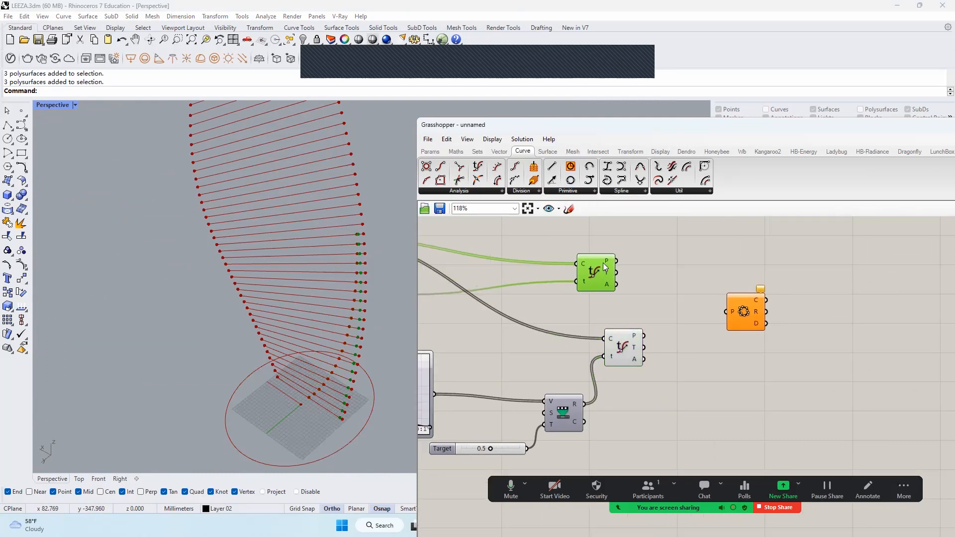
{"action": "left_click", "coordinate": [636, 343]}
{"action": "right_click_drag", "start_coordinate": [657, 341], "coordinate": [621, 321]}
{"action": "left_click_drag", "start_coordinate": [707, 292], "coordinate": [747, 293]}
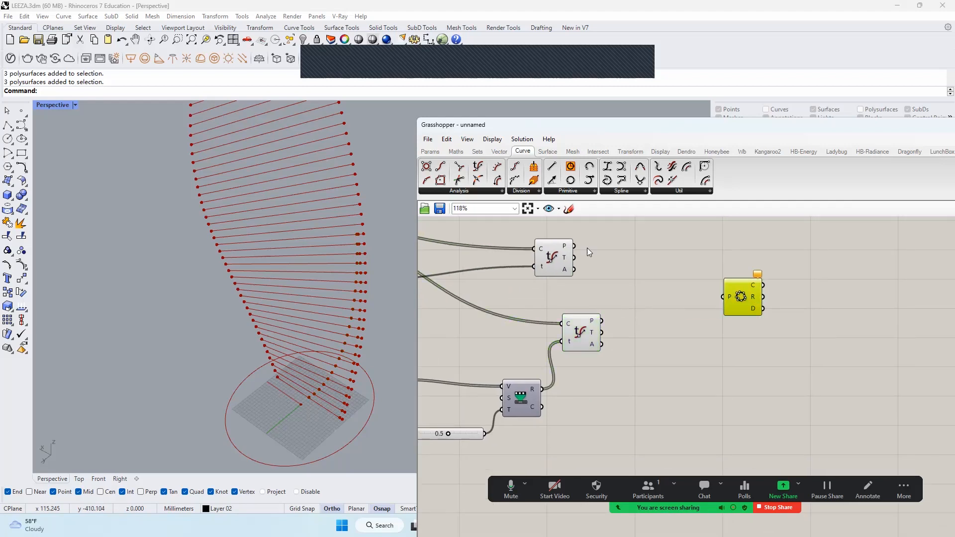
Add a Graft Tree component to the point output of each of the two Evaluate Curve components
{"action": "double_click", "coordinate": [618, 253]}
{"action": "type", "text": "Gra"}
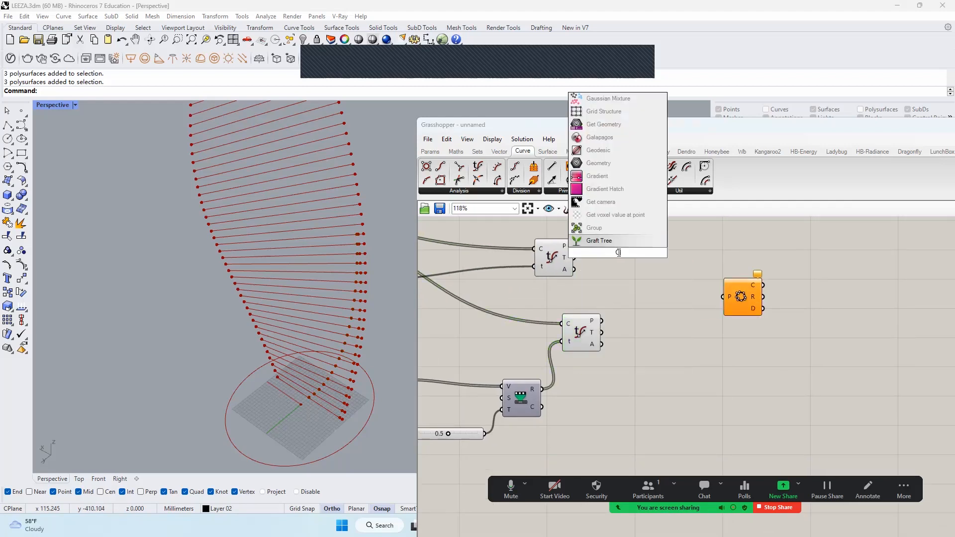
{"action": "left_click", "coordinate": [618, 245]}
{"action": "left_click_drag", "start_coordinate": [599, 252], "coordinate": [648, 253]}
{"action": "left_click_drag", "start_coordinate": [648, 252], "coordinate": [652, 302], "text": "alt"}
{"action": "left_click_drag", "start_coordinate": [633, 302], "coordinate": [601, 320]}
Merge the two grafted point lists with a Merge component and feed the result into Circle Fit's points input
{"action": "scroll", "coordinate": [755, 320], "scroll_direction": "up", "scroll_amount": 3}
{"action": "double_click", "coordinate": [701, 289]}
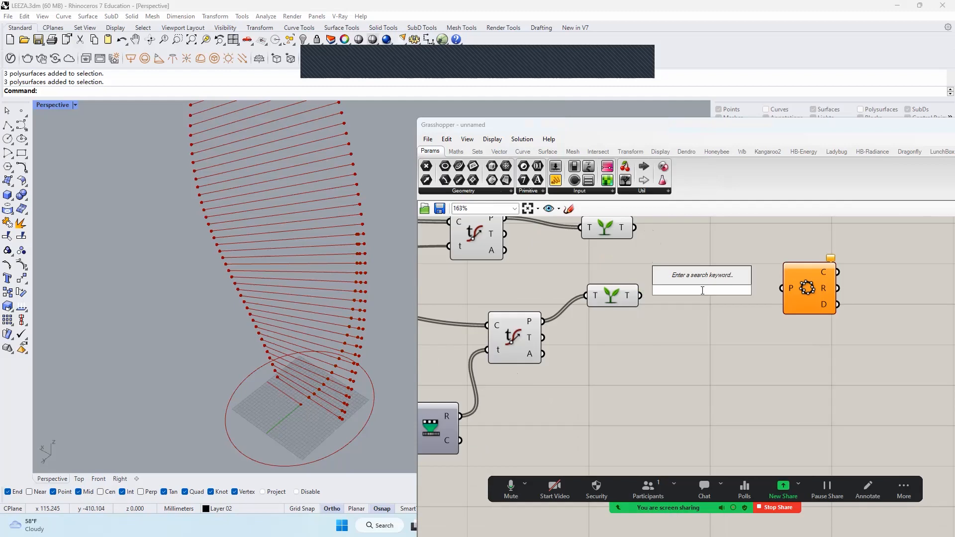
{"action": "type", "text": "MERGE"}
{"action": "key", "text": "Return"}
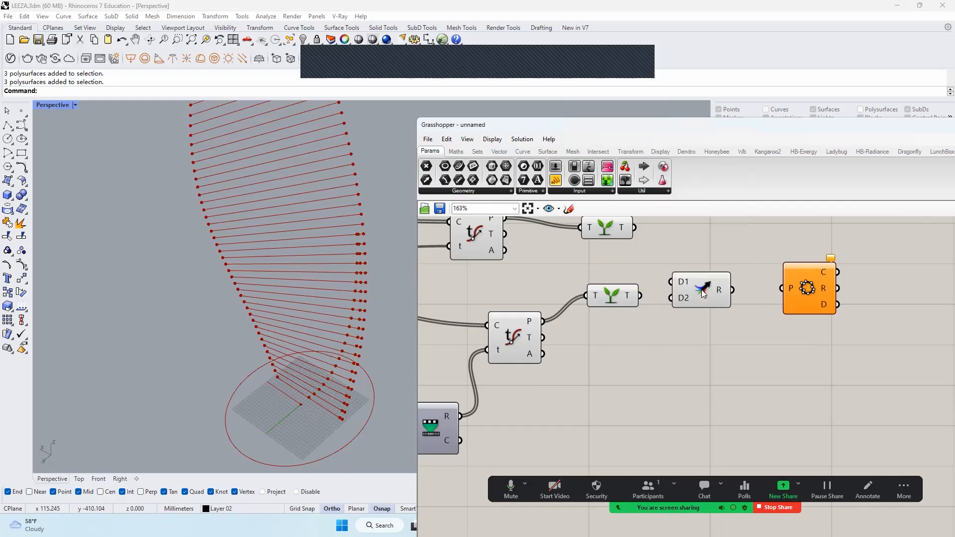
{"action": "right_click_drag", "start_coordinate": [682, 310], "coordinate": [642, 336]}
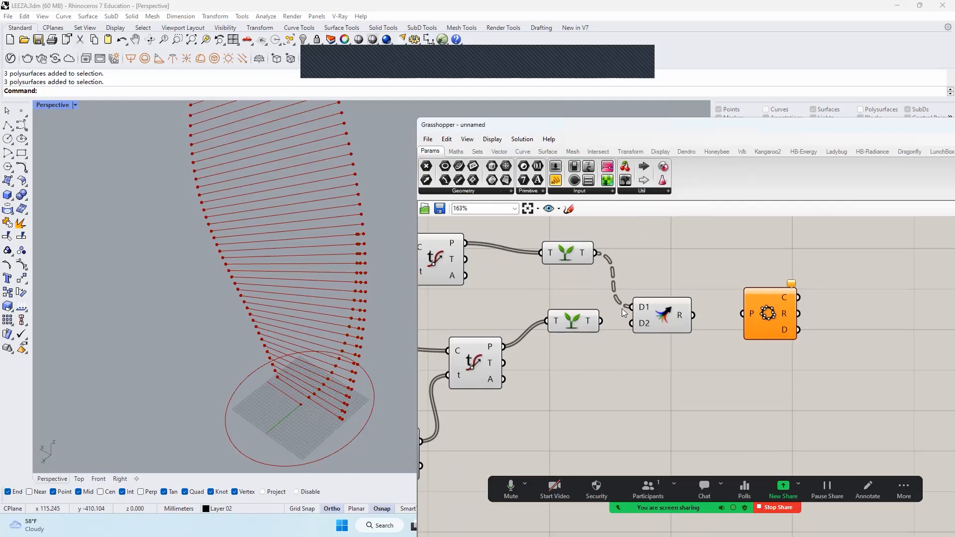
{"action": "left_click_drag", "start_coordinate": [644, 323], "coordinate": [644, 323]}
{"action": "left_click_drag", "start_coordinate": [742, 313], "coordinate": [743, 313]}
Examine the fitted circles along the tower's lower edge
{"action": "left_click", "coordinate": [767, 312]}
{"action": "scroll", "coordinate": [323, 328], "scroll_direction": "down", "scroll_amount": 3}
{"action": "right_click_drag", "start_coordinate": [322, 329], "coordinate": [344, 279]}
{"action": "scroll", "coordinate": [354, 270], "scroll_direction": "up", "scroll_amount": 10}
{"action": "scroll", "coordinate": [354, 270], "scroll_direction": "down", "scroll_amount": 12}
{"action": "left_click_drag", "start_coordinate": [767, 312], "coordinate": [827, 310]}
{"action": "left_click", "coordinate": [703, 250]}
{"action": "scroll", "coordinate": [703, 250], "scroll_direction": "down", "scroll_amount": 4}
{"action": "scroll", "coordinate": [795, 276], "scroll_direction": "up", "scroll_amount": 3}
{"action": "left_click", "coordinate": [756, 286]}
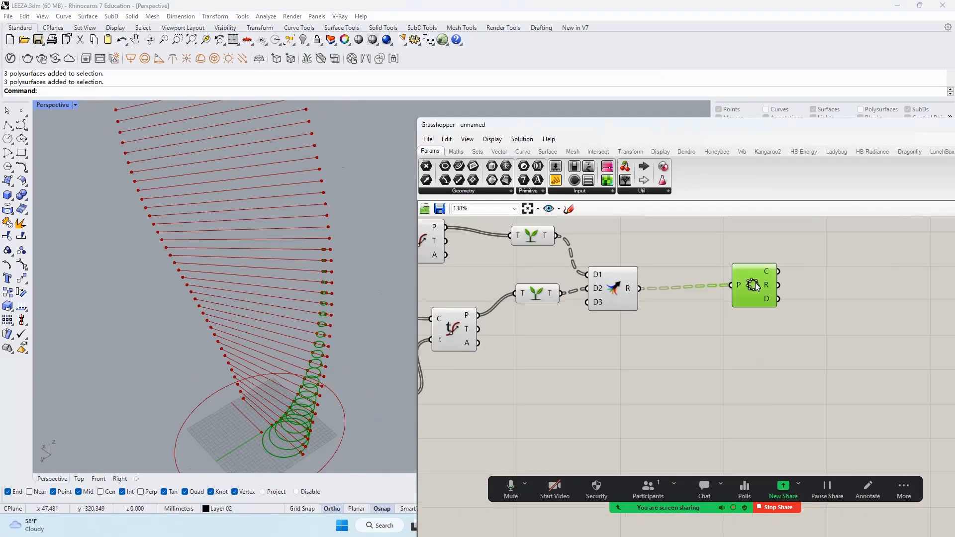
{"action": "scroll", "coordinate": [329, 323], "scroll_direction": "up", "scroll_amount": 5}
{"action": "scroll", "coordinate": [344, 320], "scroll_direction": "down", "scroll_amount": 7}
{"action": "right_click_drag", "start_coordinate": [350, 318], "coordinate": [351, 288]}
{"action": "scroll", "coordinate": [358, 292], "scroll_direction": "down", "scroll_amount": 3}
{"action": "scroll", "coordinate": [351, 288], "scroll_direction": "up", "scroll_amount": 2}
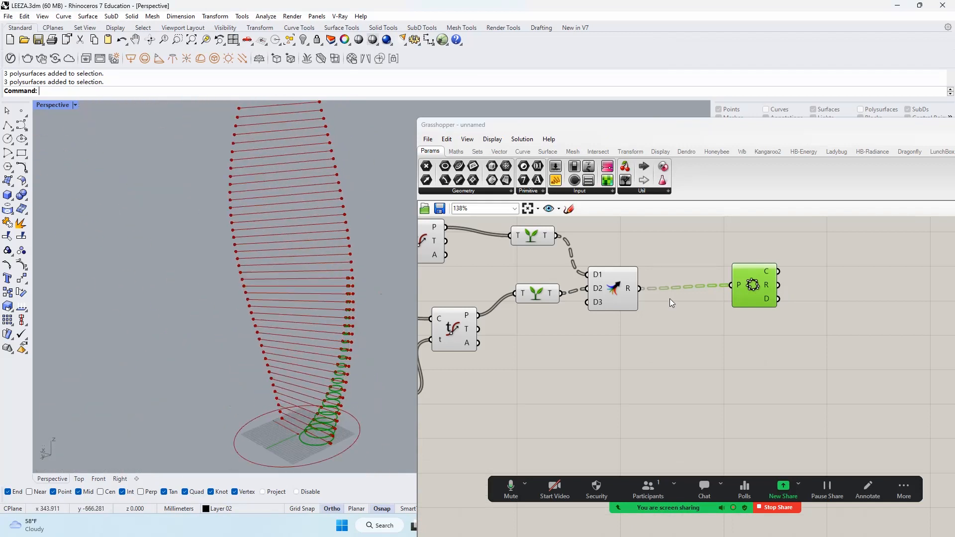
{"action": "right_click_drag", "start_coordinate": [790, 304], "coordinate": [765, 308]}
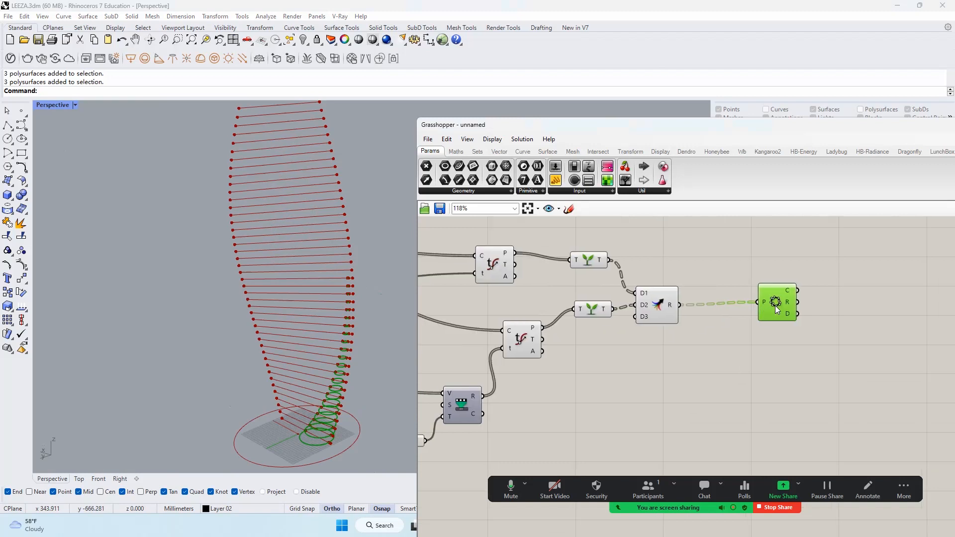
{"action": "left_click_drag", "start_coordinate": [779, 305], "coordinate": [746, 309]}
{"action": "scroll", "coordinate": [746, 309], "scroll_direction": "down", "scroll_amount": 5}
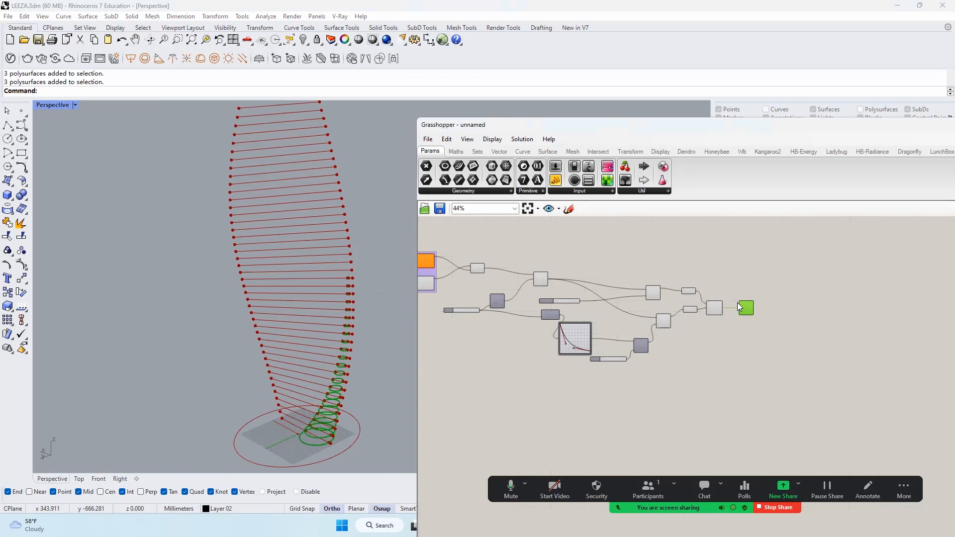
{"action": "scroll", "coordinate": [350, 416], "scroll_direction": "up", "scroll_amount": 10}
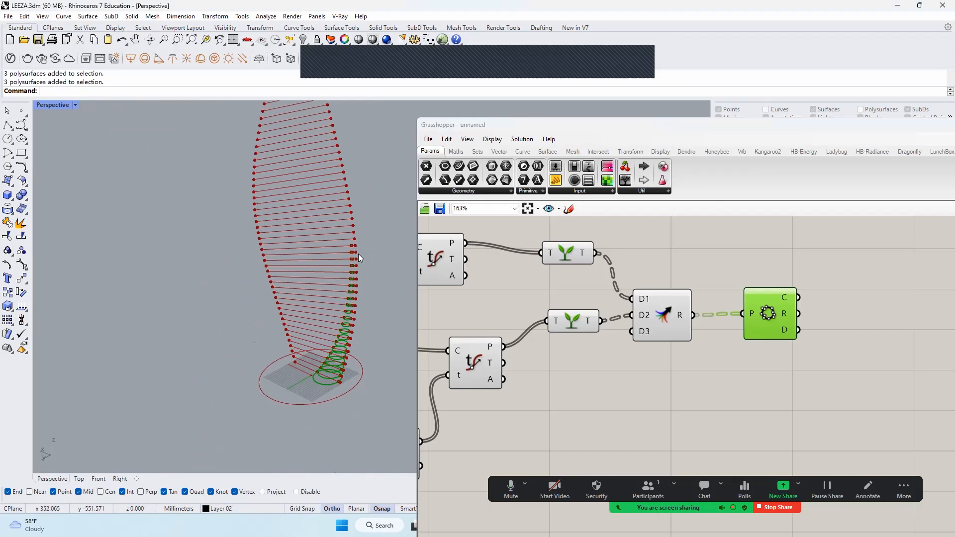
{"action": "right_click_drag", "start_coordinate": [358, 254], "coordinate": [303, 110]}
{"action": "scroll", "coordinate": [293, 119], "scroll_direction": "up", "scroll_amount": 2}
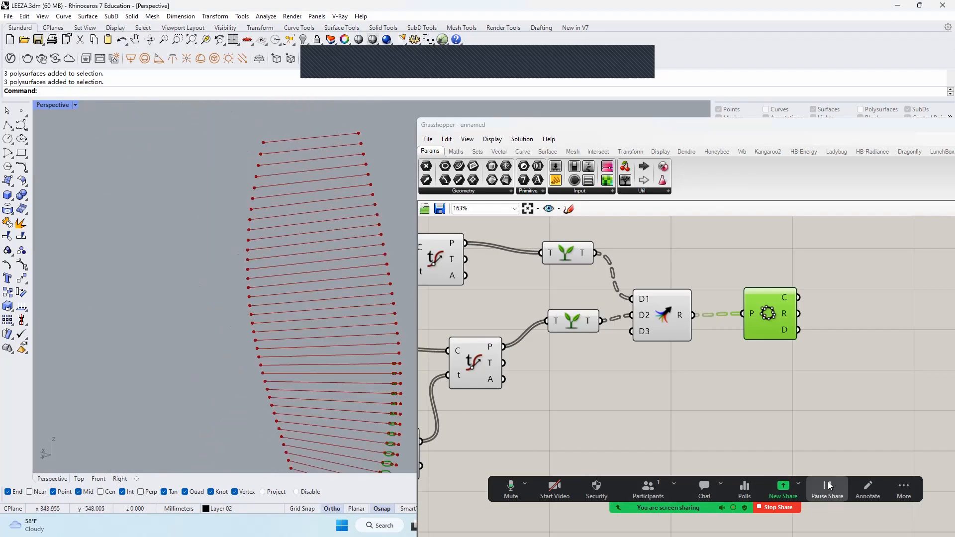
{"action": "left_click_drag", "start_coordinate": [270, 142], "coordinate": [269, 300]}
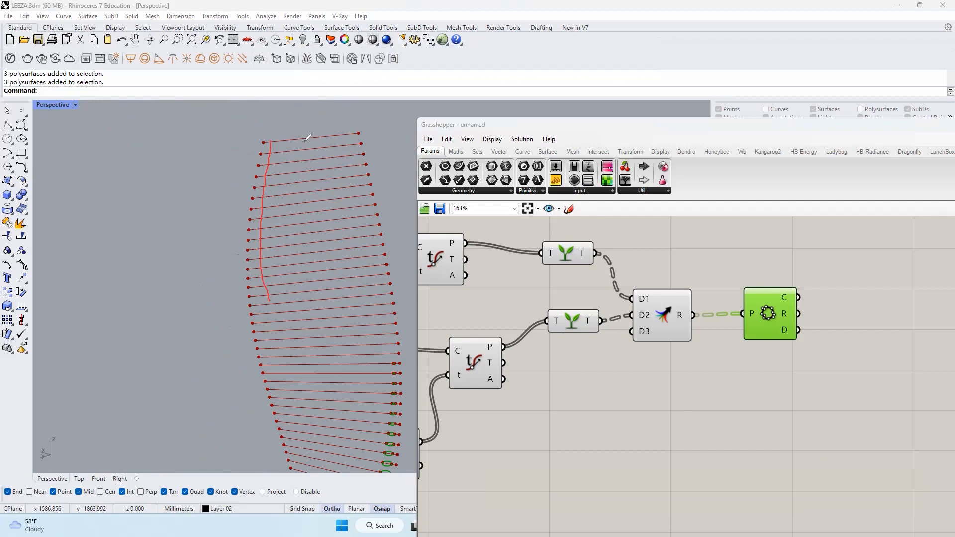
Duplicate the group from List Item through Circle Fit below the original, keeping its incoming connections
{"action": "left_click", "coordinate": [645, 49]}
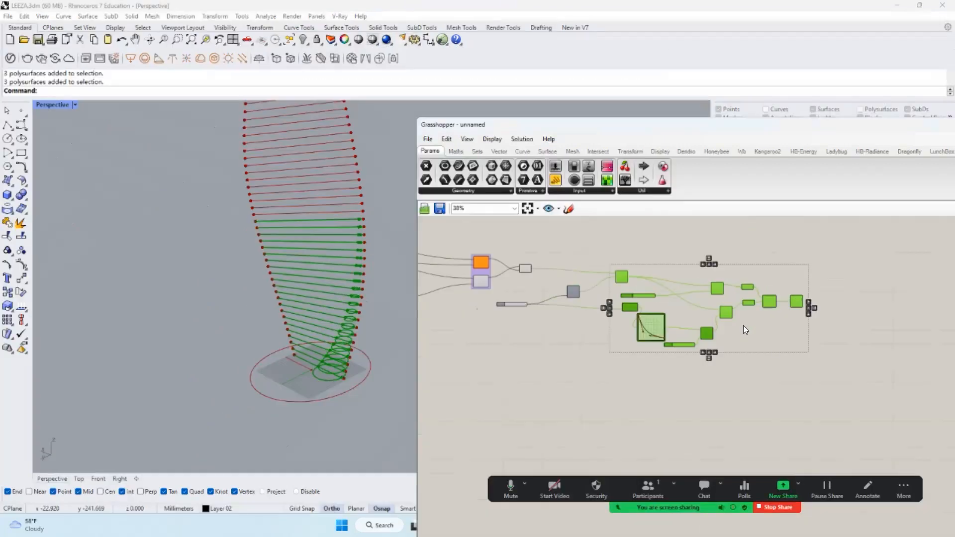
{"action": "left_click", "coordinate": [752, 327]}
{"action": "left_click_drag", "start_coordinate": [808, 364], "coordinate": [619, 265]}
{"action": "left_click_drag", "start_coordinate": [641, 297], "coordinate": [676, 410]}
{"action": "left_click", "coordinate": [668, 398]}
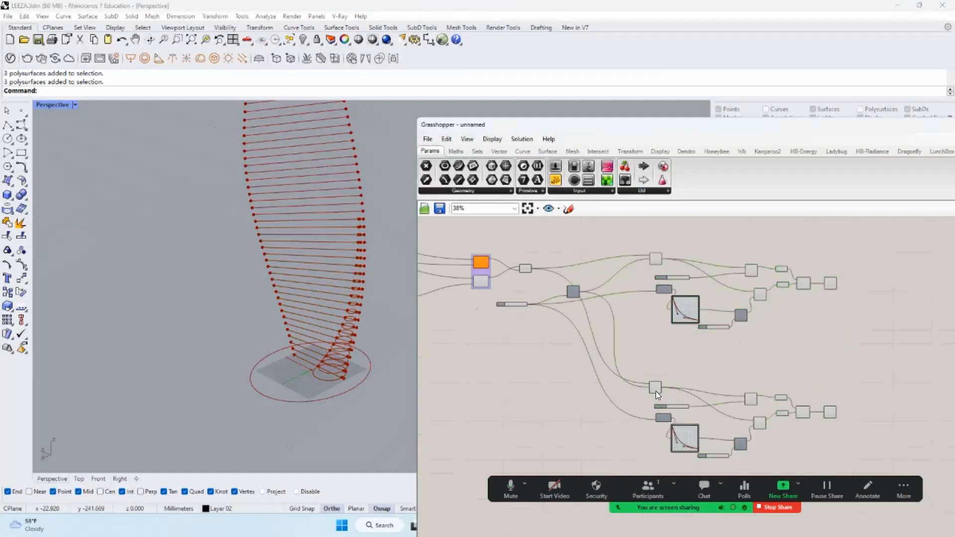
Reverse the list input of the duplicated List Item component
{"action": "scroll", "coordinate": [654, 391], "scroll_direction": "up", "scroll_amount": 3}
{"action": "scroll", "coordinate": [646, 359], "scroll_direction": "down", "scroll_amount": 2}
{"action": "right_click_drag", "start_coordinate": [633, 336], "coordinate": [641, 321]}
{"action": "scroll", "coordinate": [581, 267], "scroll_direction": "up", "scroll_amount": 4}
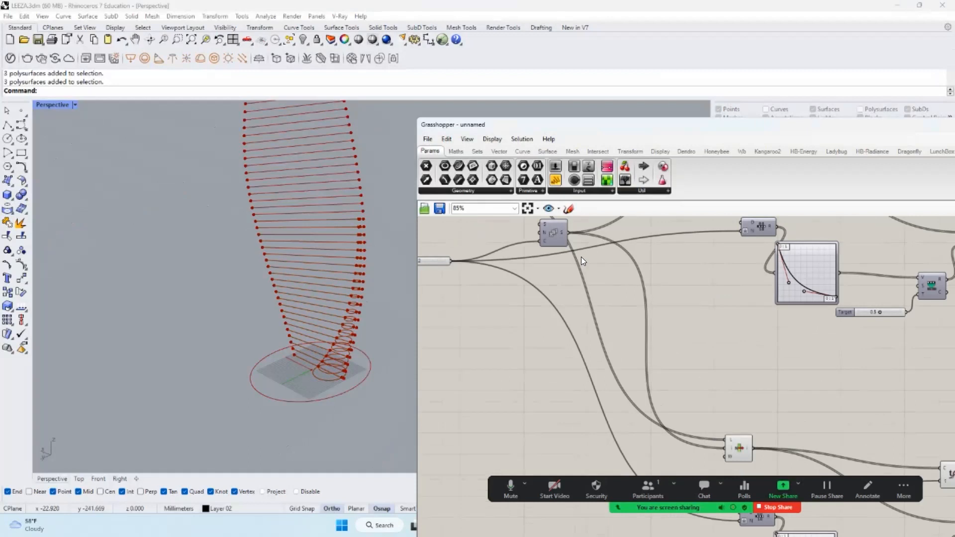
{"action": "right_click_drag", "start_coordinate": [726, 411], "coordinate": [671, 355]}
{"action": "scroll", "coordinate": [673, 355], "scroll_direction": "down", "scroll_amount": 5}
{"action": "scroll", "coordinate": [711, 435], "scroll_direction": "up", "scroll_amount": 4}
{"action": "scroll", "coordinate": [711, 435], "scroll_direction": "up", "scroll_amount": 3}
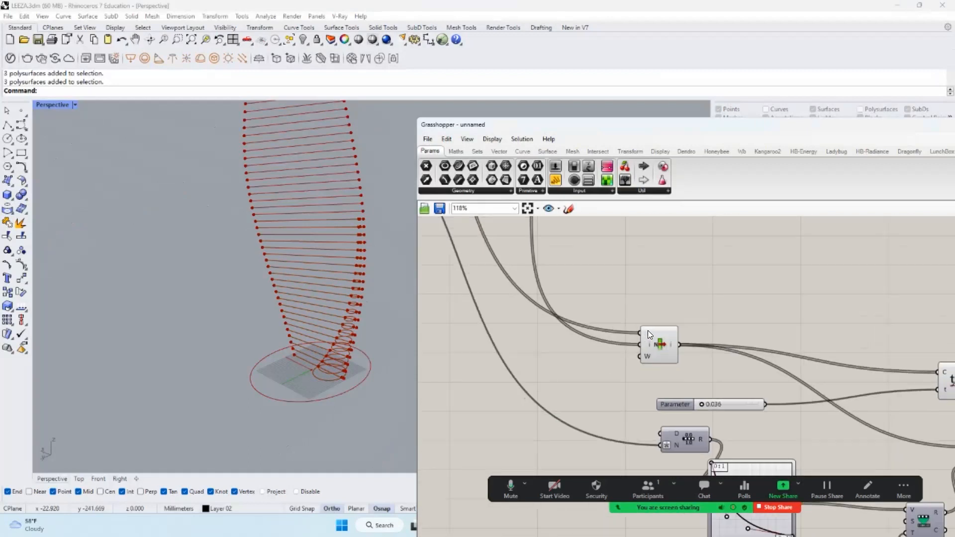
{"action": "right_click", "coordinate": [648, 334]}
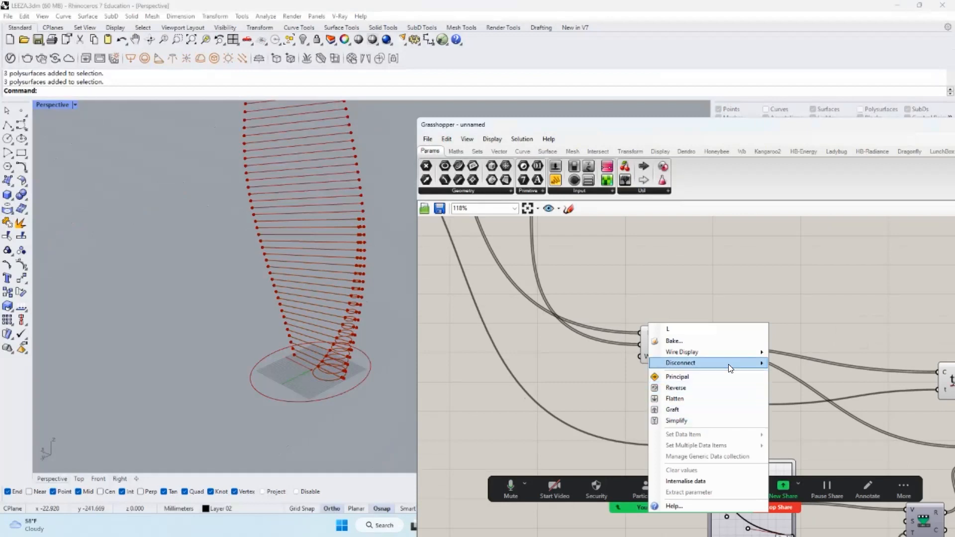
{"action": "left_click", "coordinate": [737, 303]}
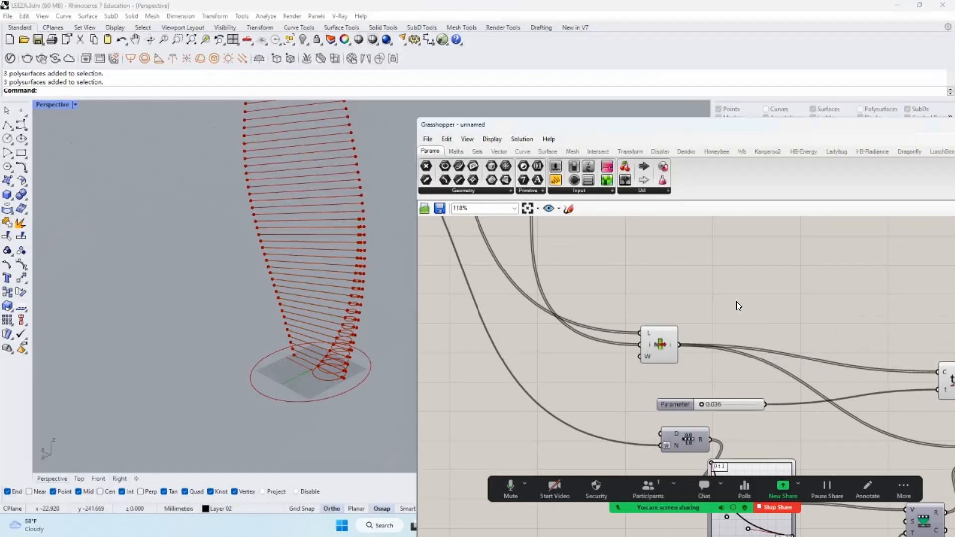
{"action": "right_click", "coordinate": [647, 335]}
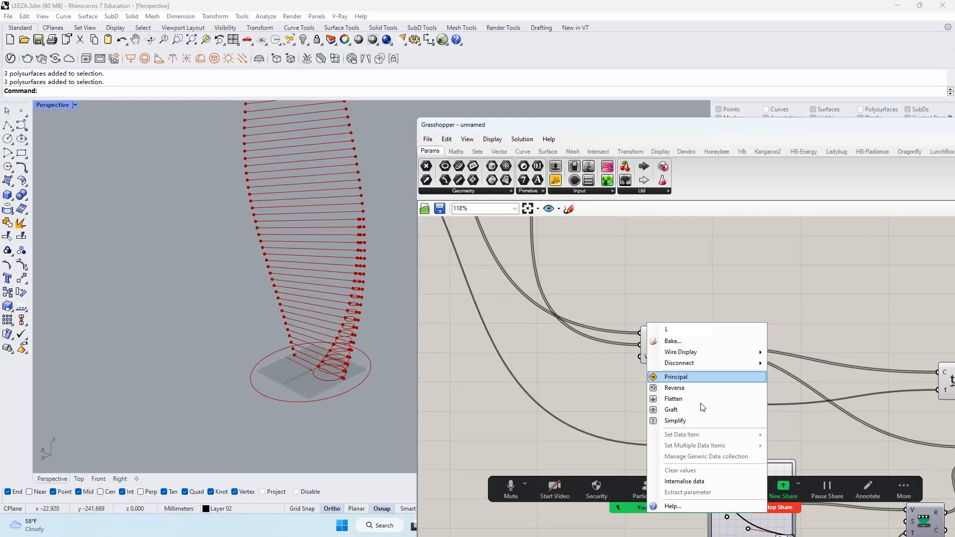
{"action": "left_click", "coordinate": [708, 392]}
Examine the circles at the tower's upper end and the duplicated group's parameter settings
{"action": "scroll", "coordinate": [358, 199], "scroll_direction": "up", "scroll_amount": 5}
{"action": "scroll", "coordinate": [332, 155], "scroll_direction": "down", "scroll_amount": 6}
{"action": "right_click_drag", "start_coordinate": [331, 154], "coordinate": [337, 141]}
{"action": "scroll", "coordinate": [337, 141], "scroll_direction": "up", "scroll_amount": 3}
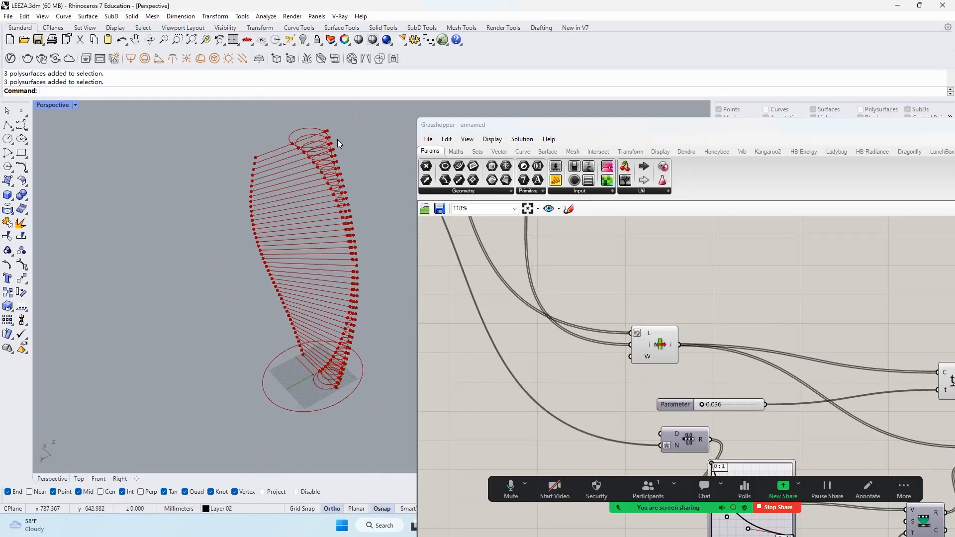
{"action": "scroll", "coordinate": [383, 275], "scroll_direction": "down", "scroll_amount": 3}
{"action": "right_click_drag", "start_coordinate": [369, 260], "coordinate": [368, 231]}
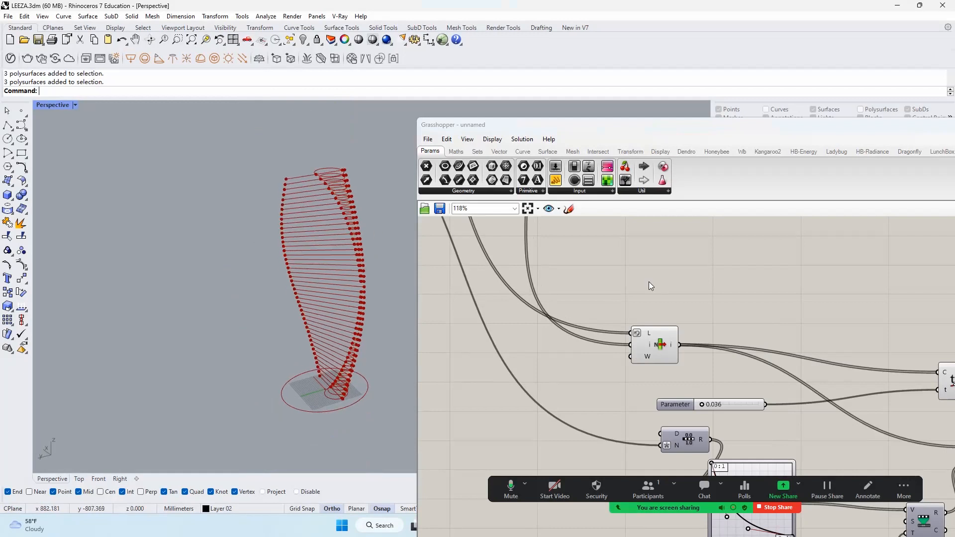
{"action": "scroll", "coordinate": [650, 282], "scroll_direction": "down", "scroll_amount": 6}
{"action": "right_click_drag", "start_coordinate": [741, 318], "coordinate": [690, 344]}
{"action": "scroll", "coordinate": [691, 344], "scroll_direction": "up", "scroll_amount": 3}
{"action": "scroll", "coordinate": [693, 356], "scroll_direction": "down", "scroll_amount": 3}
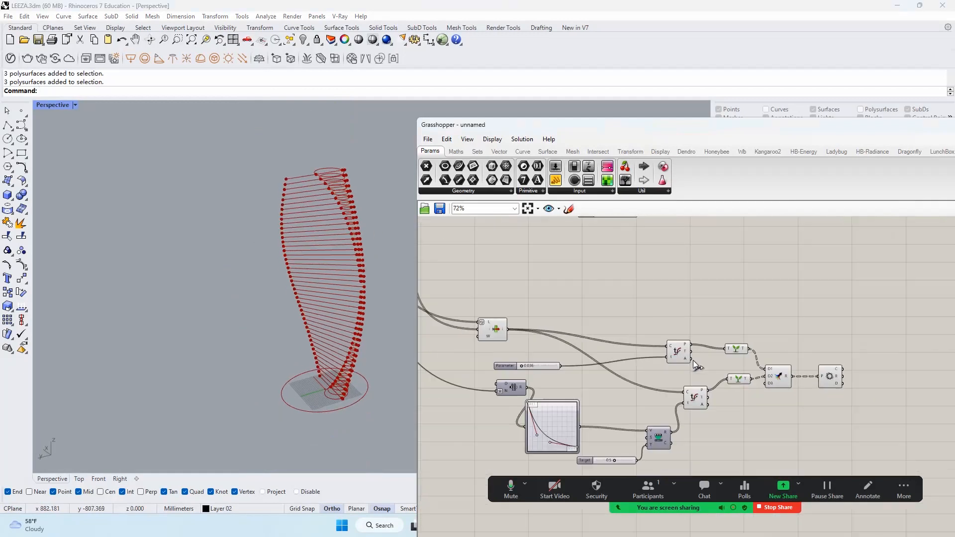
{"action": "scroll", "coordinate": [646, 253], "scroll_direction": "up", "scroll_amount": 9}
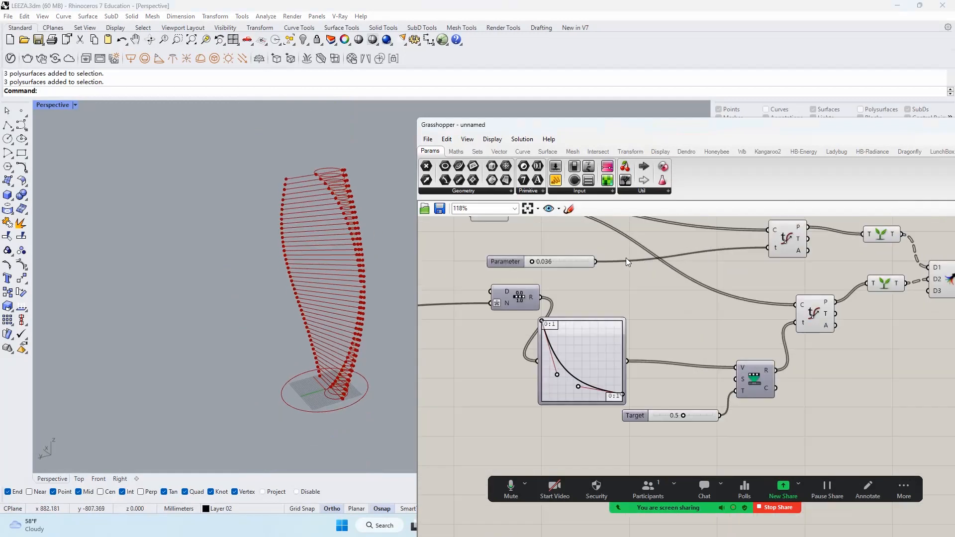
{"action": "scroll", "coordinate": [546, 255], "scroll_direction": "up", "scroll_amount": 8}
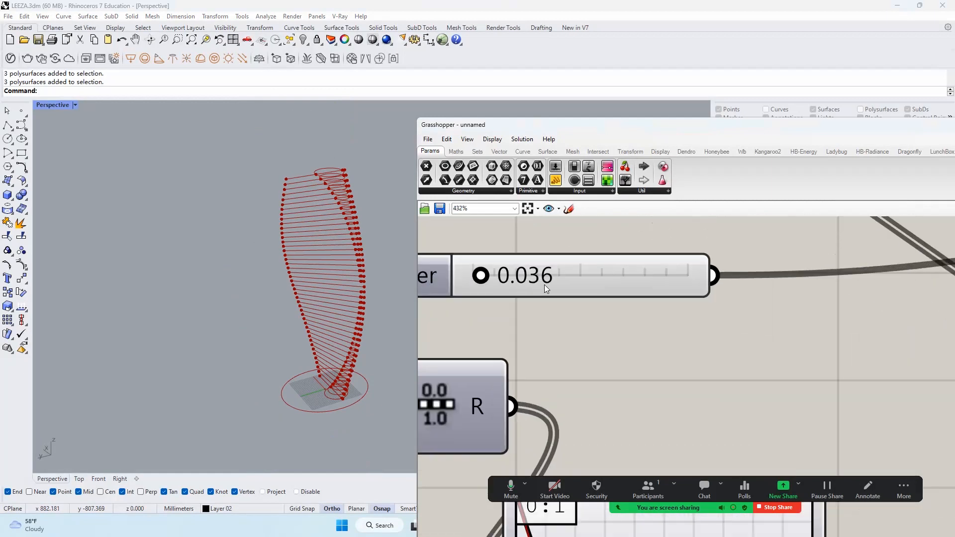
{"action": "scroll", "coordinate": [544, 285], "scroll_direction": "down", "scroll_amount": 5}
{"action": "scroll", "coordinate": [341, 281], "scroll_direction": "up", "scroll_amount": 6}
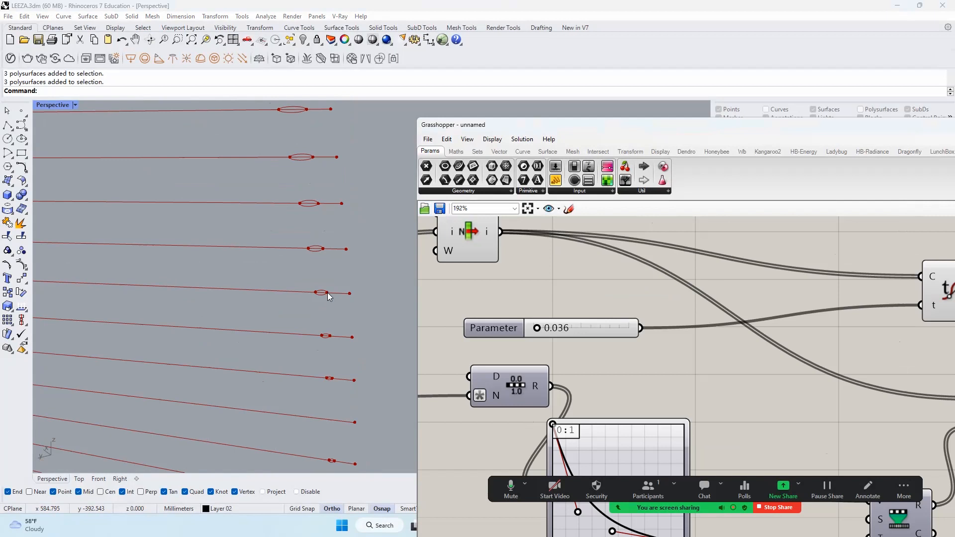
{"action": "scroll", "coordinate": [329, 295], "scroll_direction": "down", "scroll_amount": 4}
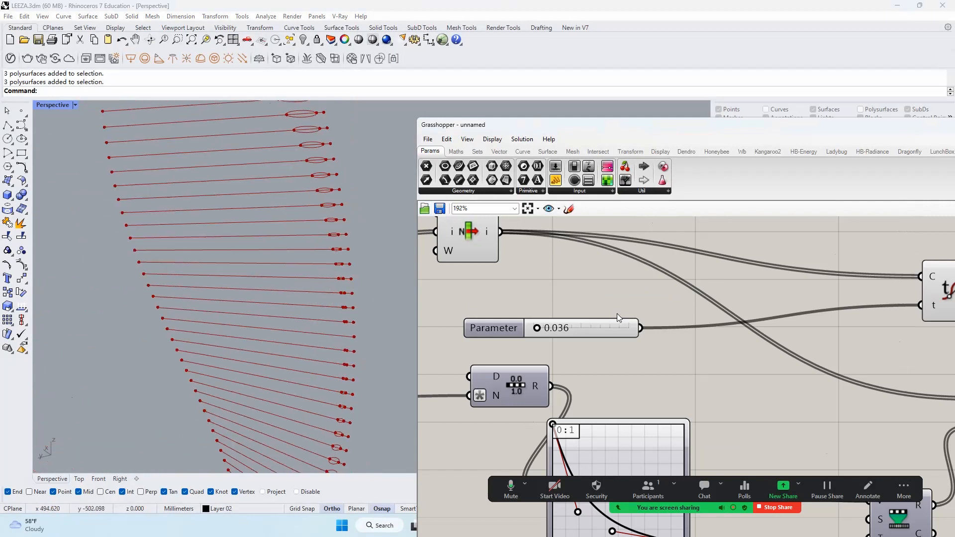
Add a number slider set to 1 and use a Subtraction component to subtract the Parameter slider's value from it
{"action": "double_click", "coordinate": [626, 288]}
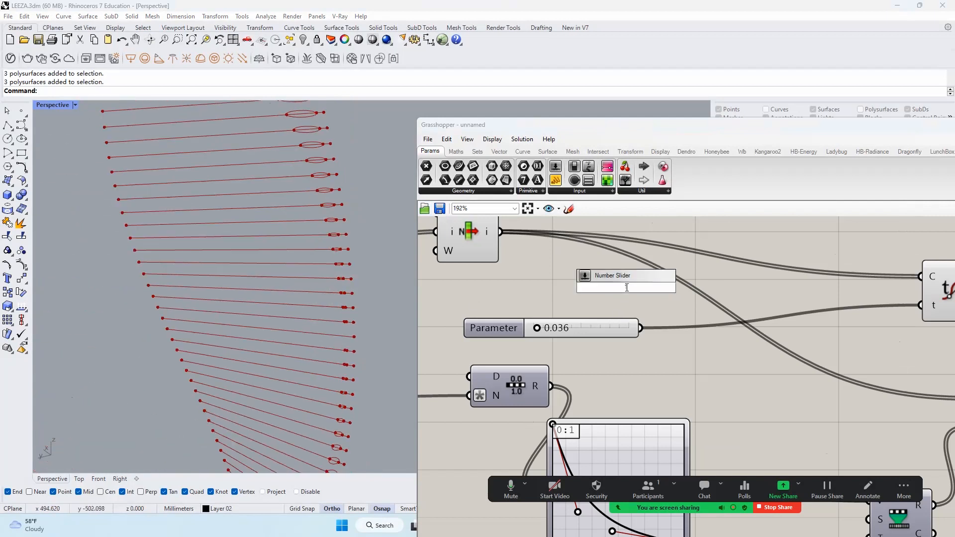
{"action": "key", "text": "Return"}
{"action": "double_click", "coordinate": [734, 350]}
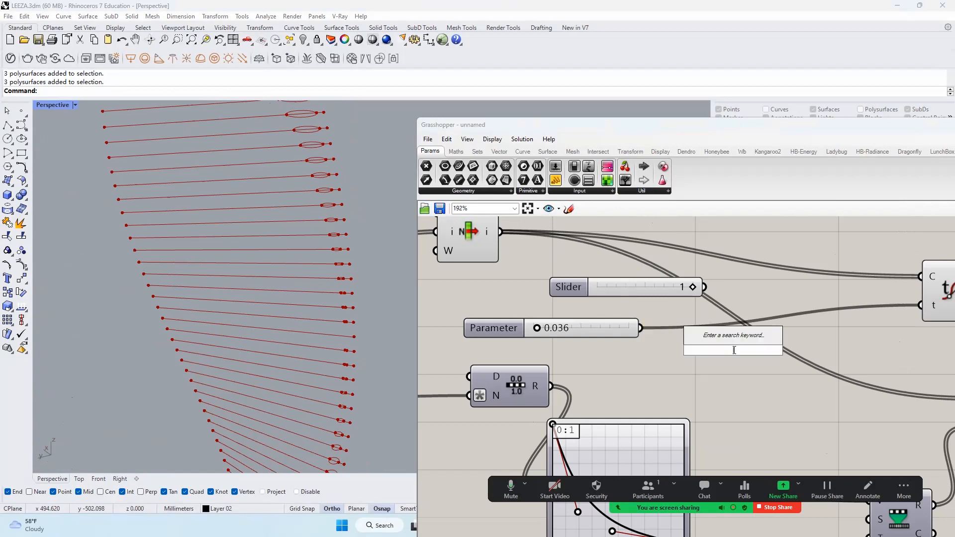
{"action": "type", "text": "SUBTR"}
{"action": "left_click", "coordinate": [747, 338]}
{"action": "left_click_drag", "start_coordinate": [730, 347], "coordinate": [781, 339]}
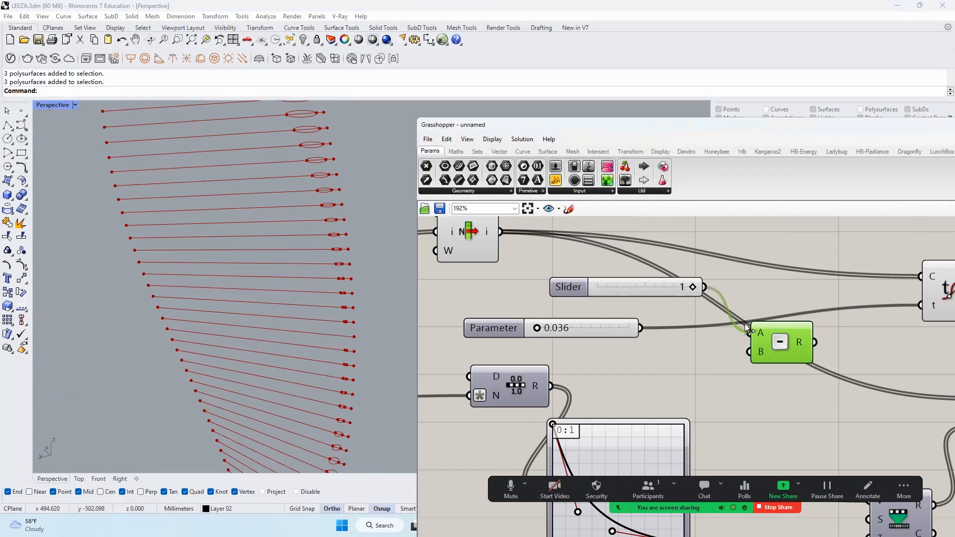
{"action": "scroll", "coordinate": [744, 363], "scroll_direction": "down", "scroll_amount": 6}
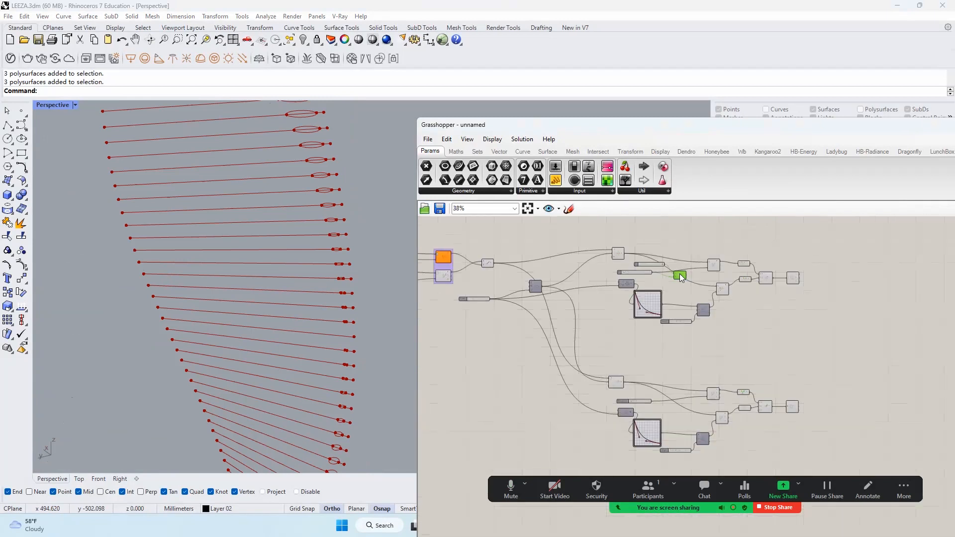
Move the Subtraction component to the duplicated group and feed its result into the first Evaluate Curve's parameter input
{"action": "scroll", "coordinate": [697, 404], "scroll_direction": "up", "scroll_amount": 3}
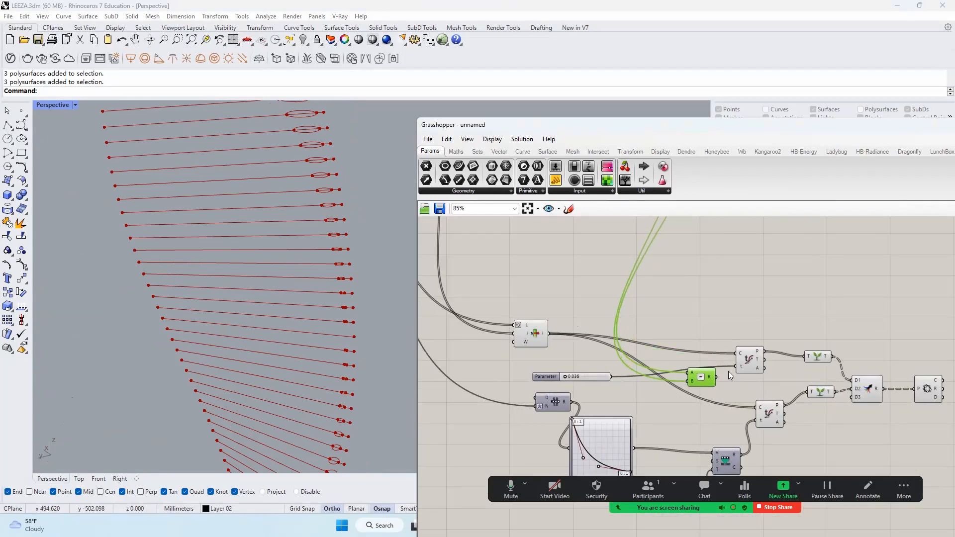
{"action": "left_click_drag", "start_coordinate": [710, 380], "coordinate": [711, 380]}
{"action": "scroll", "coordinate": [711, 382], "scroll_direction": "down", "scroll_amount": 3}
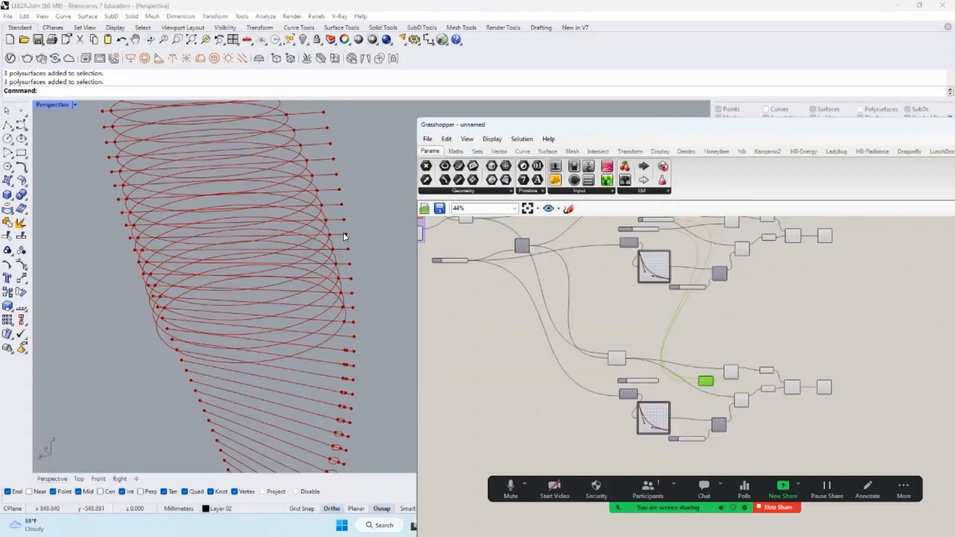
{"action": "scroll", "coordinate": [233, 276], "scroll_direction": "down", "scroll_amount": 4}
{"action": "scroll", "coordinate": [233, 276], "scroll_direction": "down", "scroll_amount": 2}
{"action": "scroll", "coordinate": [182, 159], "scroll_direction": "up", "scroll_amount": 6}
{"action": "scroll", "coordinate": [204, 184], "scroll_direction": "down", "scroll_amount": 6}
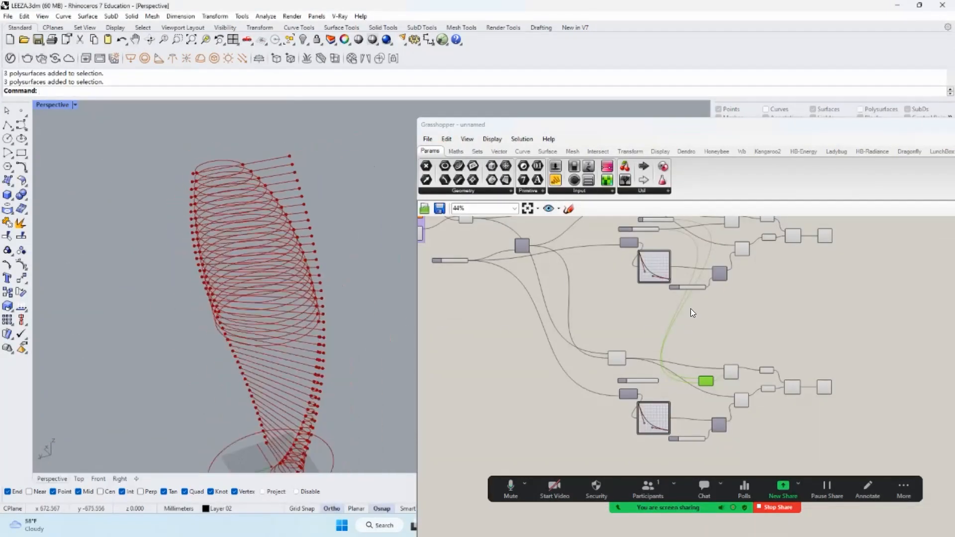
Position the Subtraction component beside the duplicated group's first Evaluate Curve and place a copy of it below
{"action": "scroll", "coordinate": [726, 343], "scroll_direction": "up", "scroll_amount": 3}
{"action": "left_click_drag", "start_coordinate": [693, 406], "coordinate": [691, 265]}
{"action": "right_click_drag", "start_coordinate": [691, 265], "coordinate": [705, 387]}
{"action": "left_click_drag", "start_coordinate": [699, 395], "coordinate": [682, 419]}
{"action": "scroll", "coordinate": [677, 274], "scroll_direction": "down", "scroll_amount": 3}
{"action": "right_click_drag", "start_coordinate": [681, 418], "coordinate": [682, 380]}
{"action": "scroll", "coordinate": [680, 397], "scroll_direction": "up", "scroll_amount": 3}
{"action": "left_click_drag", "start_coordinate": [681, 343], "coordinate": [680, 320]}
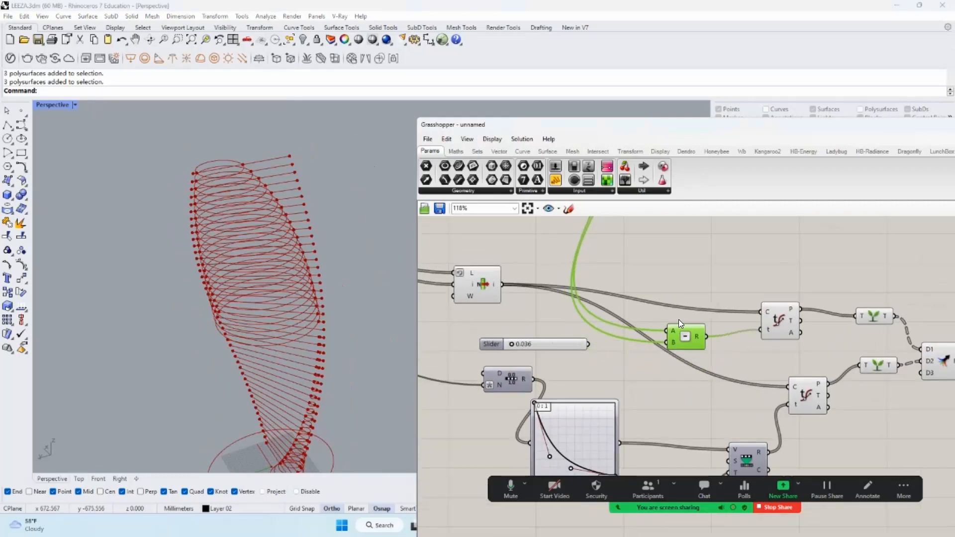
{"action": "scroll", "coordinate": [678, 319], "scroll_direction": "down", "scroll_amount": 1}
{"action": "right_click_drag", "start_coordinate": [685, 350], "coordinate": [684, 335]}
{"action": "left_click_drag", "start_coordinate": [680, 368], "coordinate": [680, 371], "text": "alt"}
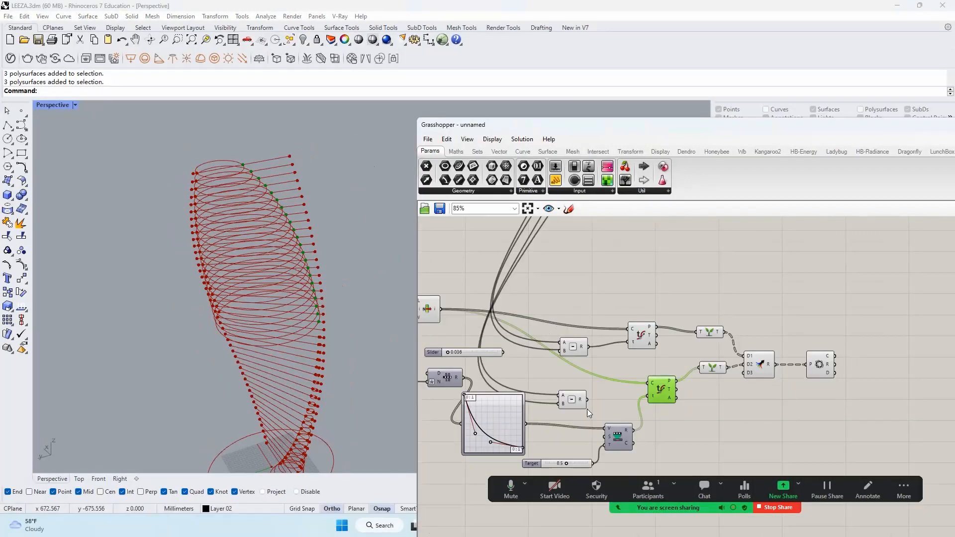
Feed the remapped values into the copied Subtraction's B input and its result into the second Evaluate Curve's parameter
{"action": "scroll", "coordinate": [564, 407], "scroll_direction": "up", "scroll_amount": 1}
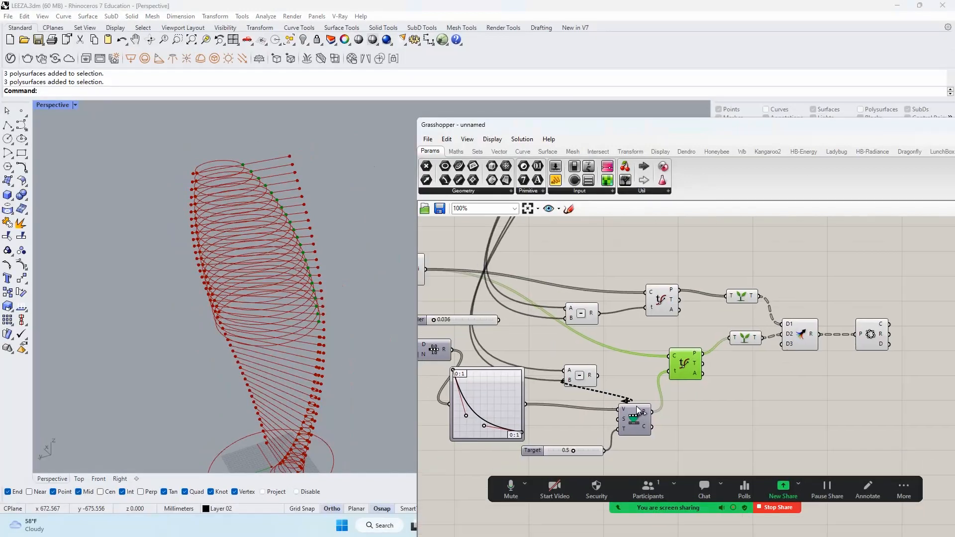
{"action": "left_click_drag", "start_coordinate": [668, 373], "coordinate": [669, 373]}
{"action": "right_click_drag", "start_coordinate": [238, 256], "coordinate": [336, 306]}
{"action": "scroll", "coordinate": [246, 211], "scroll_direction": "down", "scroll_amount": 4}
{"action": "scroll", "coordinate": [281, 258], "scroll_direction": "up", "scroll_amount": 2}
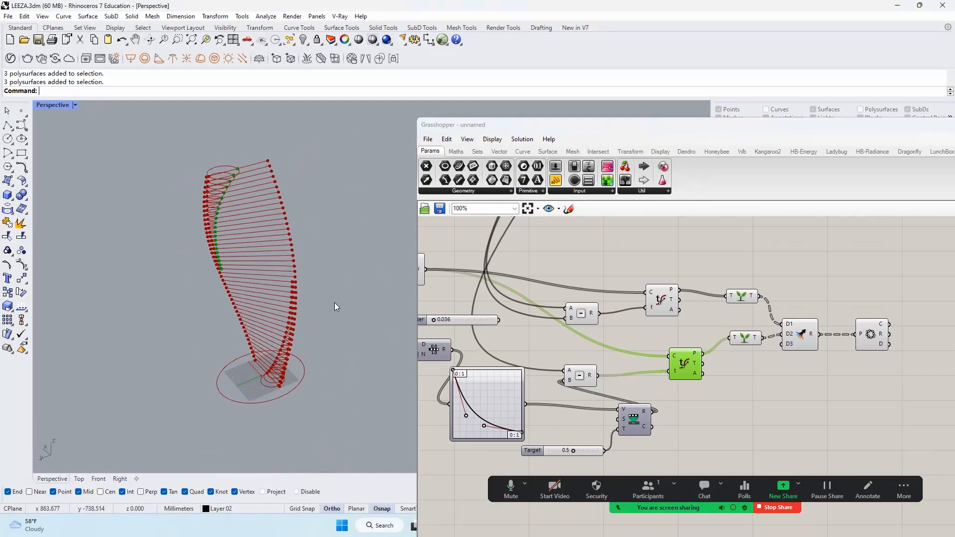
Examine the fitted circles at both ends of the tower and the uncut lines between them
{"action": "right_click_drag", "start_coordinate": [833, 346], "coordinate": [683, 347]}
{"action": "scroll", "coordinate": [744, 321], "scroll_direction": "up", "scroll_amount": 2}
{"action": "left_click", "coordinate": [717, 335]}
{"action": "left_click", "coordinate": [307, 238]}
{"action": "scroll", "coordinate": [306, 244], "scroll_direction": "down", "scroll_amount": 4}
{"action": "right_click_drag", "start_coordinate": [304, 246], "coordinate": [279, 216]}
{"action": "scroll", "coordinate": [281, 219], "scroll_direction": "up", "scroll_amount": 5}
{"action": "scroll", "coordinate": [258, 164], "scroll_direction": "down", "scroll_amount": 3}
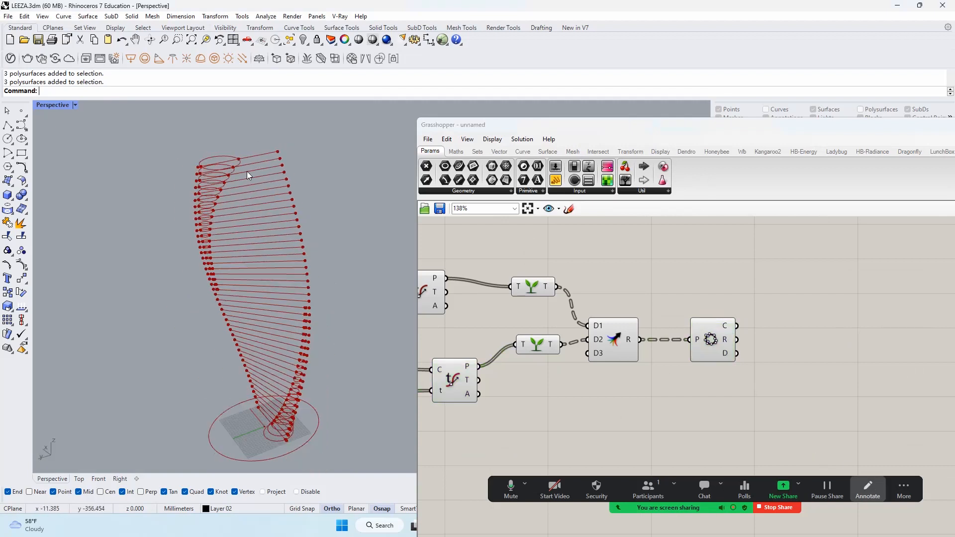
{"action": "left_click", "coordinate": [865, 486]}
{"action": "left_click_drag", "start_coordinate": [246, 164], "coordinate": [249, 367]}
{"action": "left_click_drag", "start_coordinate": [253, 164], "coordinate": [248, 167]}
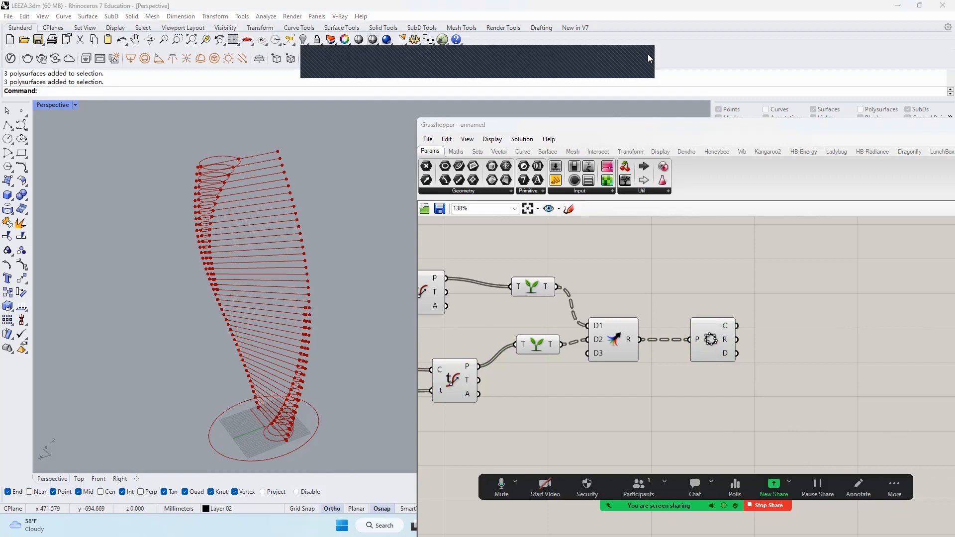
Check which tower lines come from the original List Item and Line components by highlighting their output
{"action": "right_click_drag", "start_coordinate": [325, 254], "coordinate": [332, 275]}
{"action": "scroll", "coordinate": [654, 326], "scroll_direction": "down", "scroll_amount": 8}
{"action": "right_click_drag", "start_coordinate": [672, 333], "coordinate": [688, 402]}
{"action": "scroll", "coordinate": [542, 295], "scroll_direction": "up", "scroll_amount": 5}
{"action": "left_click", "coordinate": [607, 274]}
{"action": "scroll", "coordinate": [608, 274], "scroll_direction": "down", "scroll_amount": 2}
{"action": "scroll", "coordinate": [499, 283], "scroll_direction": "up", "scroll_amount": 1}
{"action": "left_click", "coordinate": [445, 284], "text": "shift"}
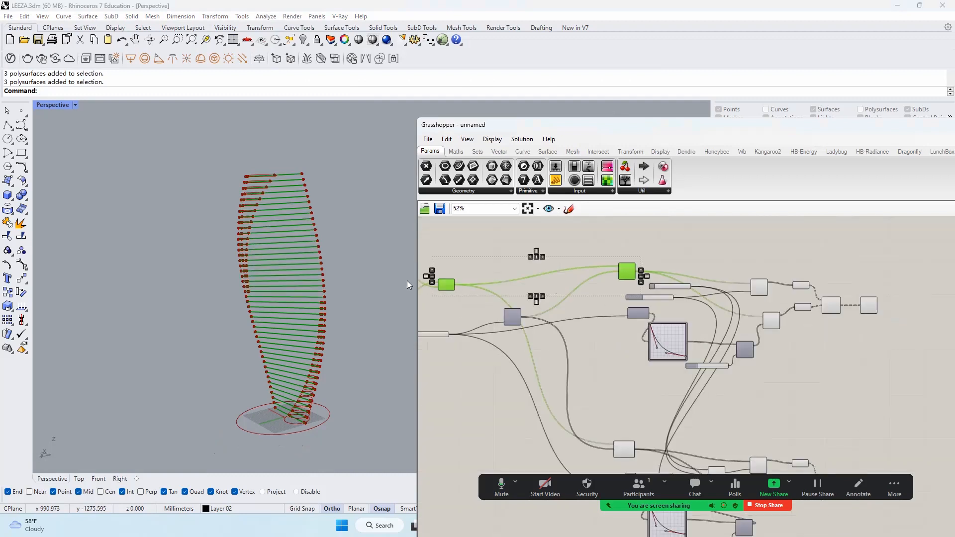
{"action": "scroll", "coordinate": [552, 265], "scroll_direction": "down", "scroll_amount": 2}
{"action": "right_click_drag", "start_coordinate": [498, 257], "coordinate": [545, 263]}
{"action": "scroll", "coordinate": [536, 261], "scroll_direction": "up", "scroll_amount": 3}
{"action": "left_click", "coordinate": [530, 320]}
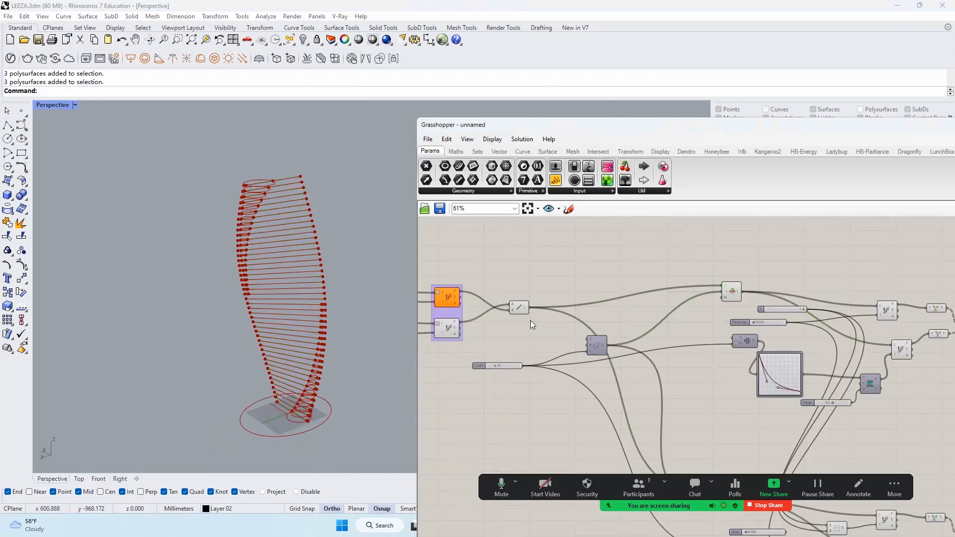
{"action": "left_click", "coordinate": [516, 304]}
{"action": "left_click", "coordinate": [566, 276]}
{"action": "scroll", "coordinate": [521, 305], "scroll_direction": "up", "scroll_amount": 2}
{"action": "left_click_drag", "start_coordinate": [518, 305], "coordinate": [517, 298]}
{"action": "right_click_drag", "start_coordinate": [548, 267], "coordinate": [584, 278]}
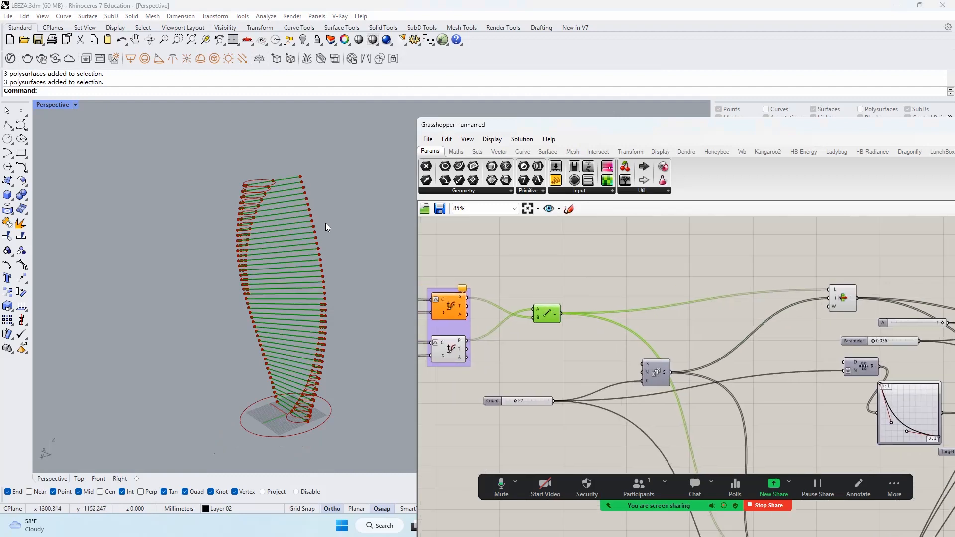
Inspect the tower's floor lines and circles up close and from a distance
{"action": "scroll", "coordinate": [313, 208], "scroll_direction": "up", "scroll_amount": 5}
{"action": "right_click_drag", "start_coordinate": [313, 208], "coordinate": [275, 193]}
{"action": "scroll", "coordinate": [295, 185], "scroll_direction": "up", "scroll_amount": 2}
{"action": "left_click", "coordinate": [271, 194]}
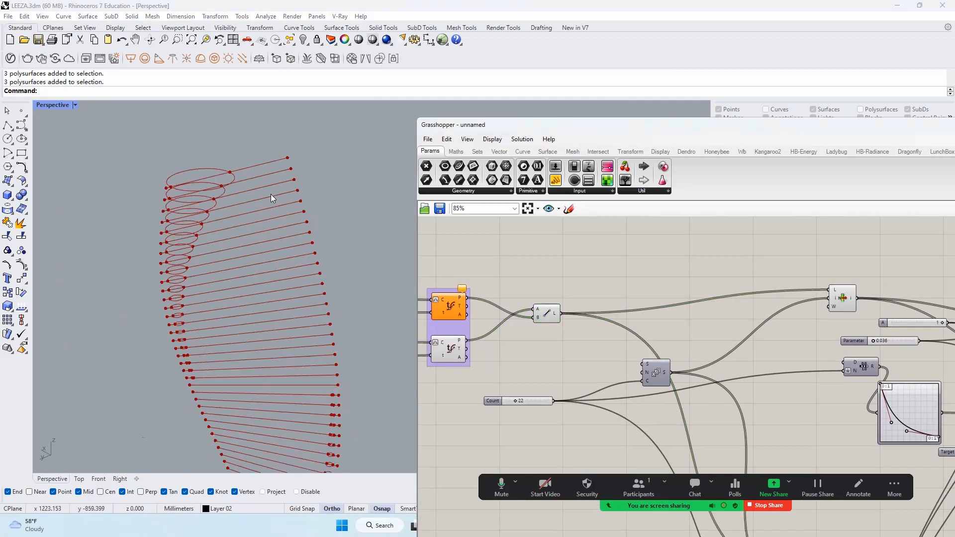
{"action": "scroll", "coordinate": [258, 210], "scroll_direction": "up", "scroll_amount": 4}
{"action": "left_click_drag", "start_coordinate": [256, 203], "coordinate": [226, 237]}
{"action": "scroll", "coordinate": [306, 155], "scroll_direction": "down", "scroll_amount": 12}
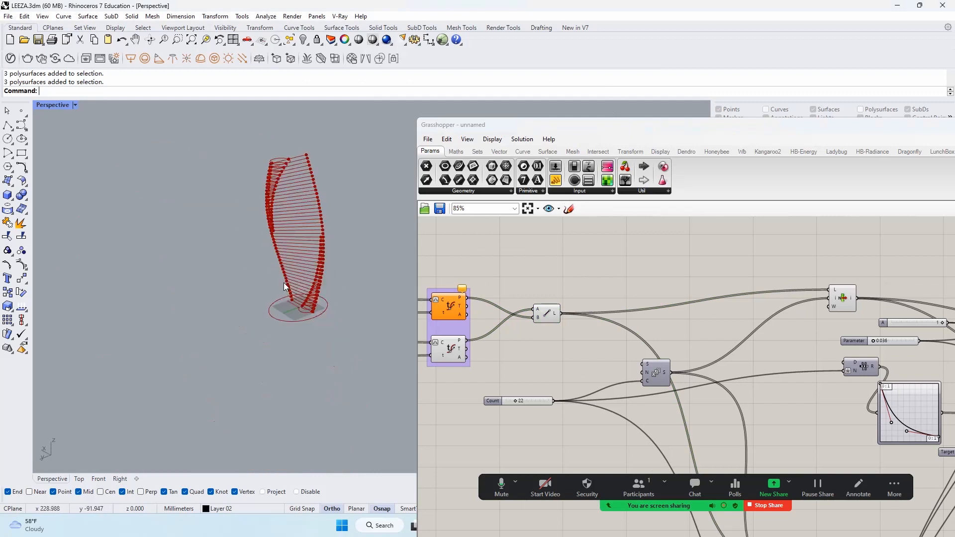
{"action": "scroll", "coordinate": [311, 282], "scroll_direction": "up", "scroll_amount": 10}
{"action": "scroll", "coordinate": [299, 345], "scroll_direction": "down", "scroll_amount": 5}
{"action": "right_click_drag", "start_coordinate": [299, 345], "coordinate": [323, 334]}
Place a new List Item component and feed the Line component's output into its list input
{"action": "right_click_drag", "start_coordinate": [589, 269], "coordinate": [589, 292]}
{"action": "scroll", "coordinate": [553, 335], "scroll_direction": "up", "scroll_amount": 1}
{"action": "left_click", "coordinate": [555, 334]}
{"action": "left_click", "coordinate": [639, 256]}
{"action": "double_click", "coordinate": [641, 254]}
{"action": "left_click", "coordinate": [477, 151]}
{"action": "left_click_drag", "start_coordinate": [426, 166], "coordinate": [674, 277]}
{"action": "left_click_drag", "start_coordinate": [563, 336], "coordinate": [798, 282]}
Add a Series component and connect its output to the new List Item's index input
{"action": "scroll", "coordinate": [798, 282], "scroll_direction": "up", "scroll_amount": 3}
{"action": "double_click", "coordinate": [537, 279]}
{"action": "type", "text": "series"}
{"action": "left_click_drag", "start_coordinate": [544, 293], "coordinate": [613, 328]}
{"action": "left_click_drag", "start_coordinate": [633, 313], "coordinate": [688, 288]}
Add a number slider set to 4 and connect it to the Series component's start input
{"action": "scroll", "coordinate": [549, 315], "scroll_direction": "up", "scroll_amount": 1}
{"action": "double_click", "coordinate": [503, 270]}
{"action": "type", "text": "4"}
{"action": "scroll", "coordinate": [625, 277], "scroll_direction": "down", "scroll_amount": 4}
{"action": "double_click", "coordinate": [539, 263]}
{"action": "type", "text": "4"}
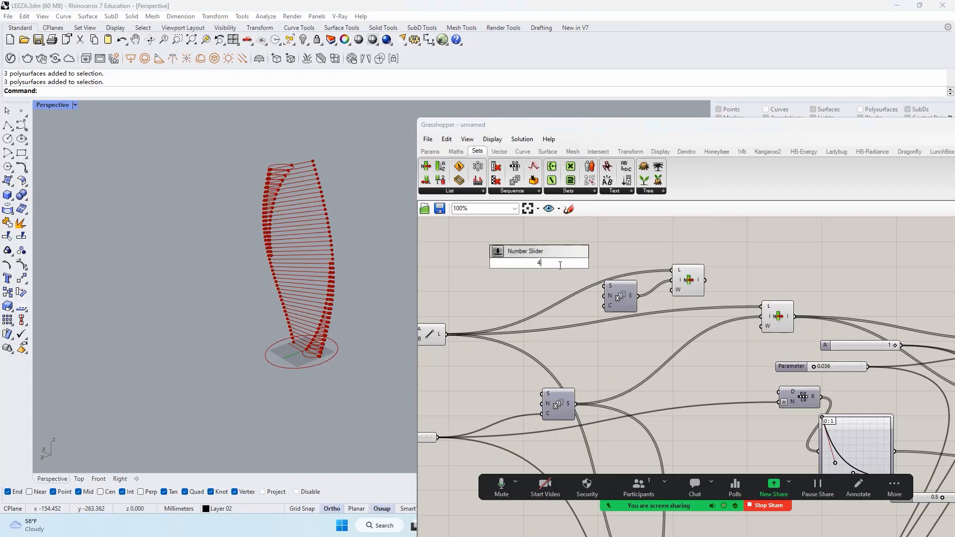
{"action": "key", "text": "Return"}
{"action": "scroll", "coordinate": [574, 264], "scroll_direction": "up", "scroll_amount": 3}
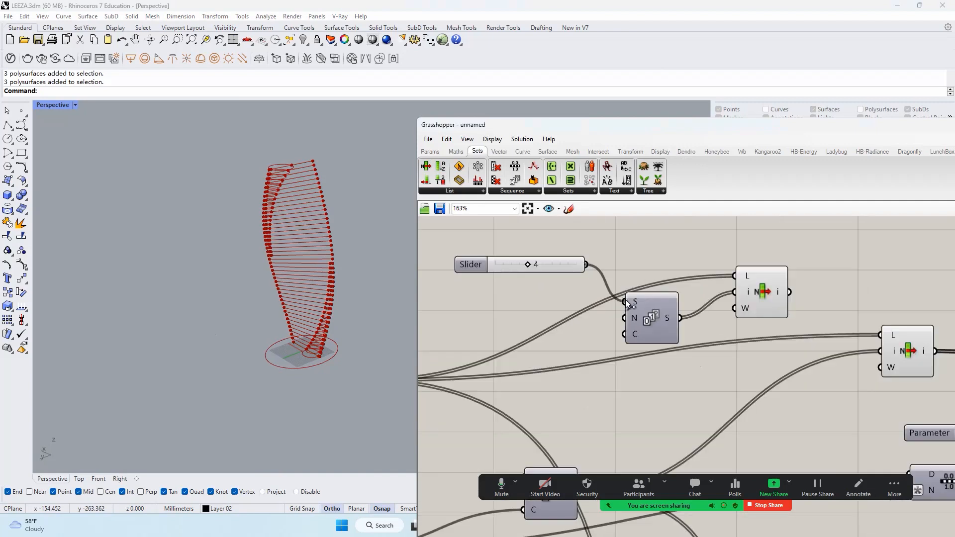
Arrange the start slider, Series and new List Item in one row and check which lines are picked
{"action": "left_click_drag", "start_coordinate": [669, 315], "coordinate": [667, 278]}
{"action": "left_click_drag", "start_coordinate": [756, 324], "coordinate": [524, 237]}
{"action": "scroll", "coordinate": [581, 255], "scroll_direction": "down", "scroll_amount": 2}
{"action": "left_click", "coordinate": [680, 240]}
{"action": "scroll", "coordinate": [715, 273], "scroll_direction": "up", "scroll_amount": 1}
{"action": "left_click_drag", "start_coordinate": [716, 281], "coordinate": [721, 264]}
{"action": "scroll", "coordinate": [294, 325], "scroll_direction": "up", "scroll_amount": 4}
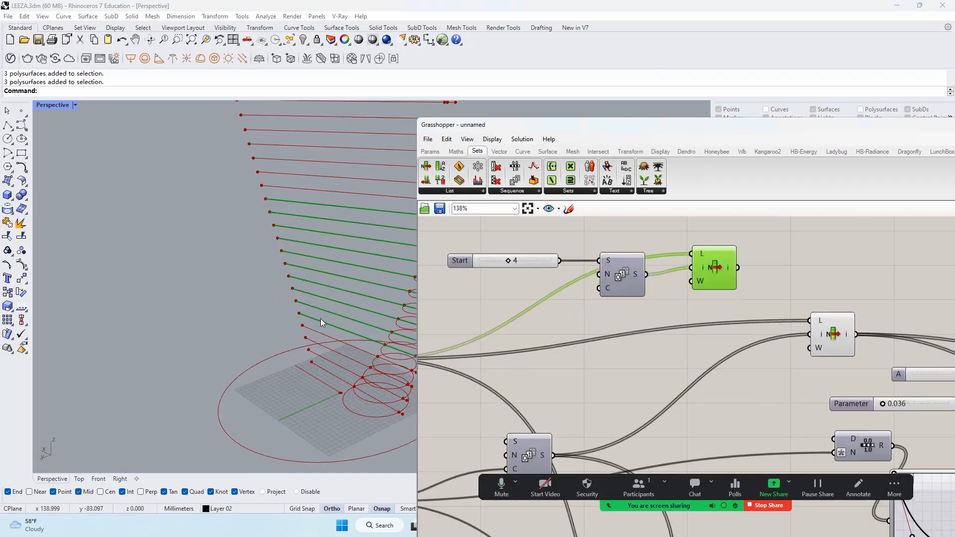
Add a Subtraction component above the start slider and wire a value from upstream in the definition into its A input
{"action": "scroll", "coordinate": [275, 322], "scroll_direction": "down", "scroll_amount": 4}
{"action": "scroll", "coordinate": [661, 287], "scroll_direction": "down", "scroll_amount": 3}
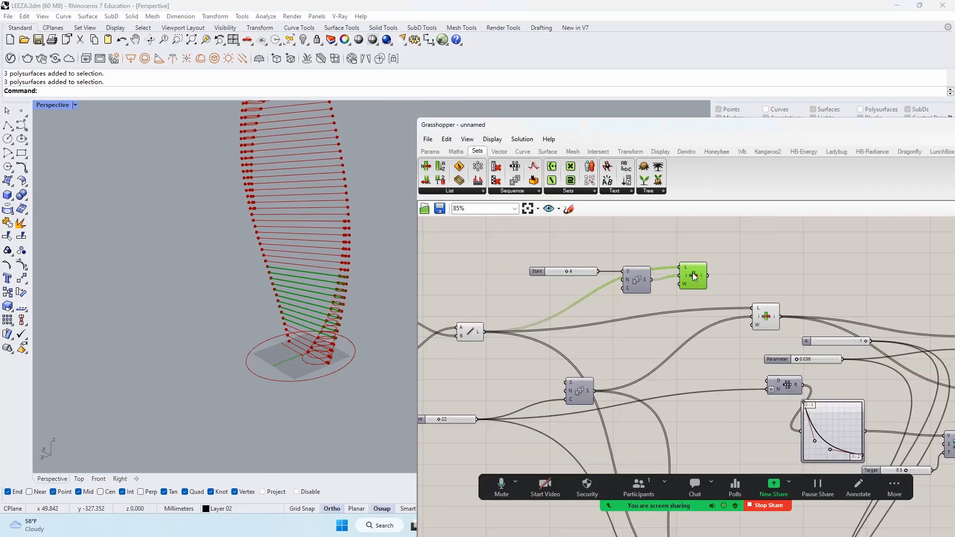
{"action": "right_click_drag", "start_coordinate": [672, 264], "coordinate": [739, 275]}
{"action": "scroll", "coordinate": [737, 276], "scroll_direction": "down", "scroll_amount": 4}
{"action": "scroll", "coordinate": [696, 257], "scroll_direction": "up", "scroll_amount": 6}
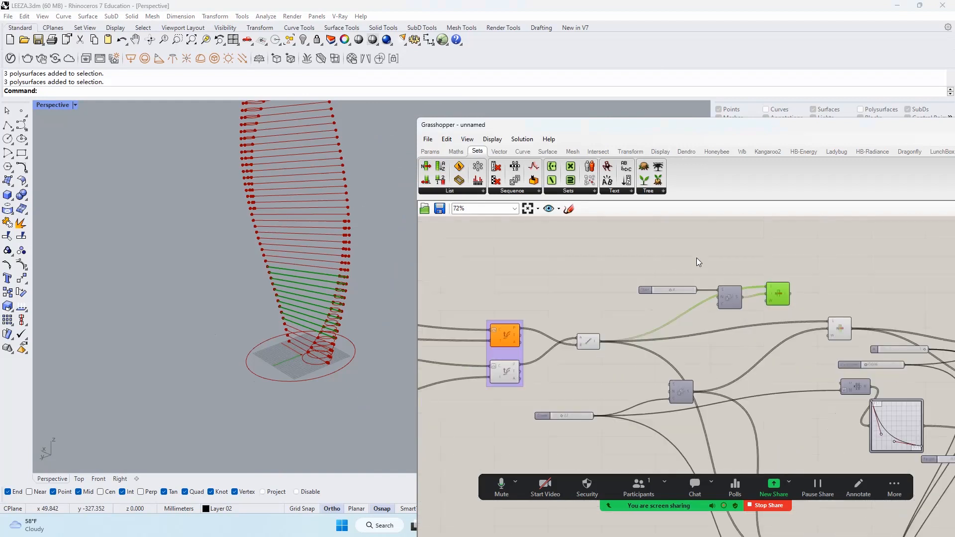
{"action": "double_click", "coordinate": [695, 245]}
{"action": "type", "text": "SU"}
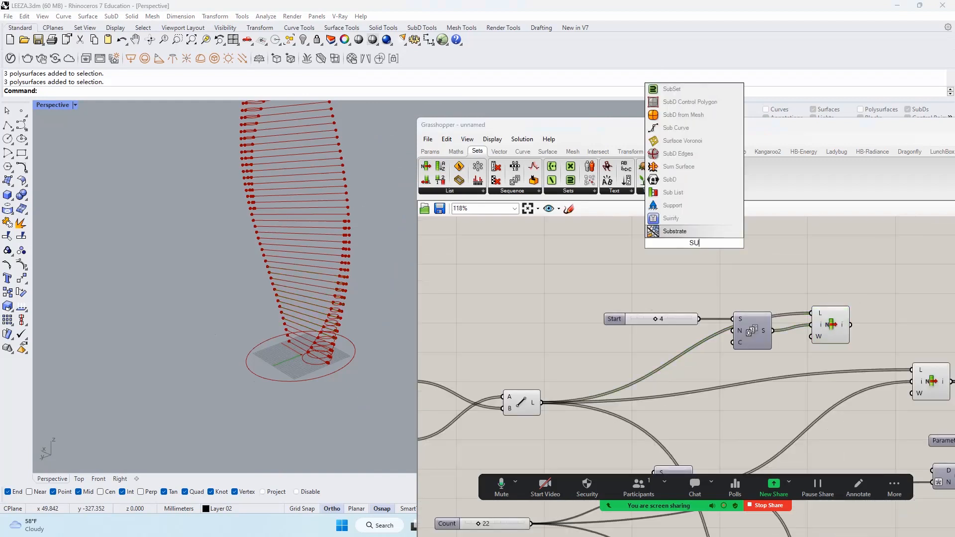
{"action": "type", "text": "B"}
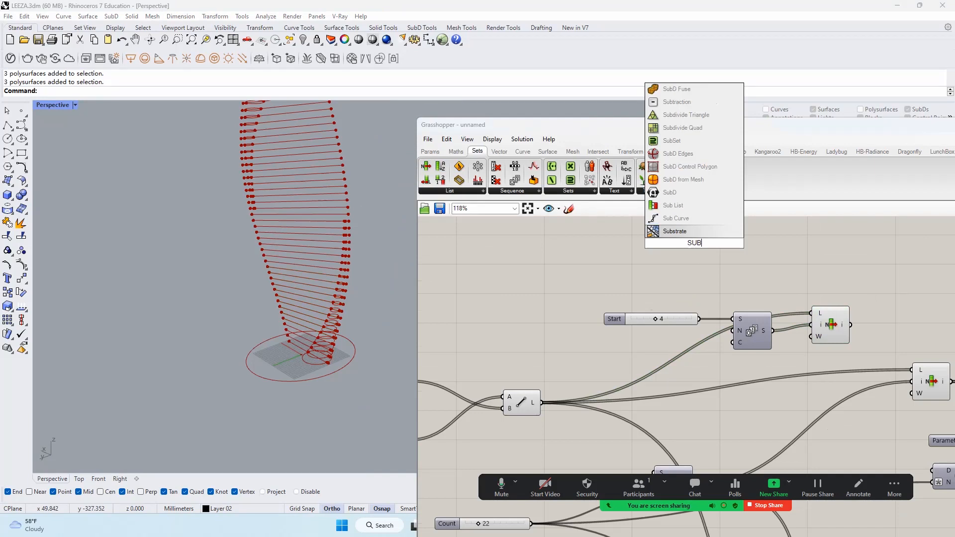
{"action": "key", "text": "Escape"}
{"action": "scroll", "coordinate": [655, 265], "scroll_direction": "down", "scroll_amount": 8}
{"action": "right_click_drag", "start_coordinate": [481, 303], "coordinate": [578, 306]}
{"action": "scroll", "coordinate": [463, 294], "scroll_direction": "up", "scroll_amount": 2}
{"action": "scroll", "coordinate": [465, 296], "scroll_direction": "up", "scroll_amount": 8}
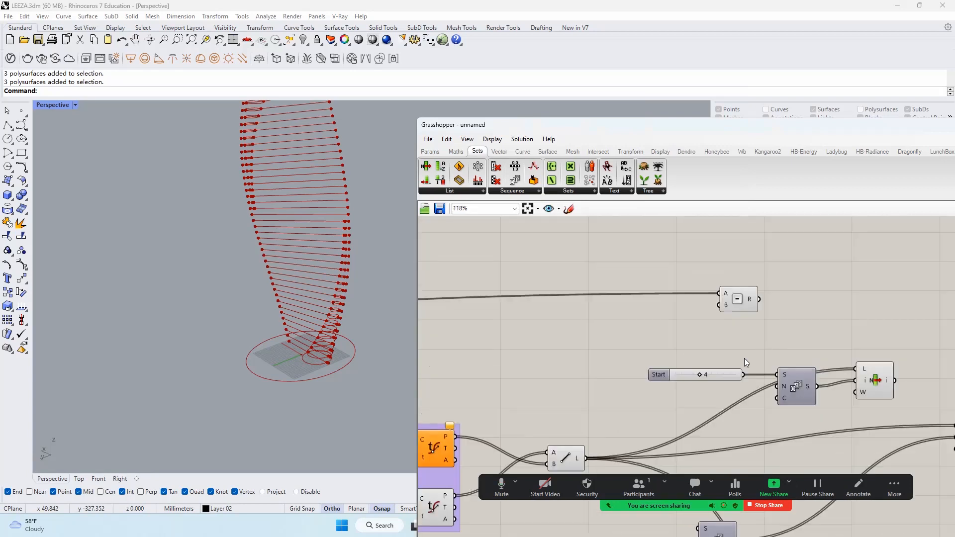
Add a Multiplication component with the slider set to 4 in input A and a new slider set to 2 in input B
{"action": "scroll", "coordinate": [743, 358], "scroll_direction": "up", "scroll_amount": 2}
{"action": "left_click_drag", "start_coordinate": [708, 377], "coordinate": [604, 334]}
{"action": "double_click", "coordinate": [669, 315]}
{"action": "type", "text": "mult"}
{"action": "left_click", "coordinate": [683, 287]}
{"action": "left_click_drag", "start_coordinate": [669, 317], "coordinate": [706, 371]}
{"action": "left_click_drag", "start_coordinate": [638, 337], "coordinate": [680, 363]}
{"action": "double_click", "coordinate": [575, 367]}
{"action": "type", "text": "2"}
{"action": "key", "text": "Return"}
{"action": "left_click_drag", "start_coordinate": [638, 387], "coordinate": [680, 379]}
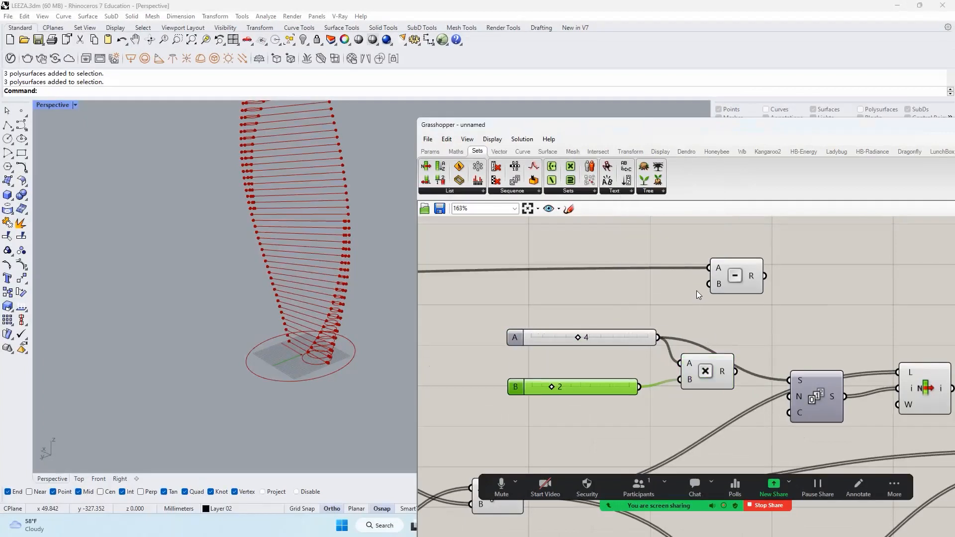
Feed the product into Subtraction's B input and the difference into the Series count, and check which lines the List Item picks
{"action": "left_click_drag", "start_coordinate": [708, 284], "coordinate": [735, 372]}
{"action": "left_click_drag", "start_coordinate": [273, 201], "coordinate": [301, 365]}
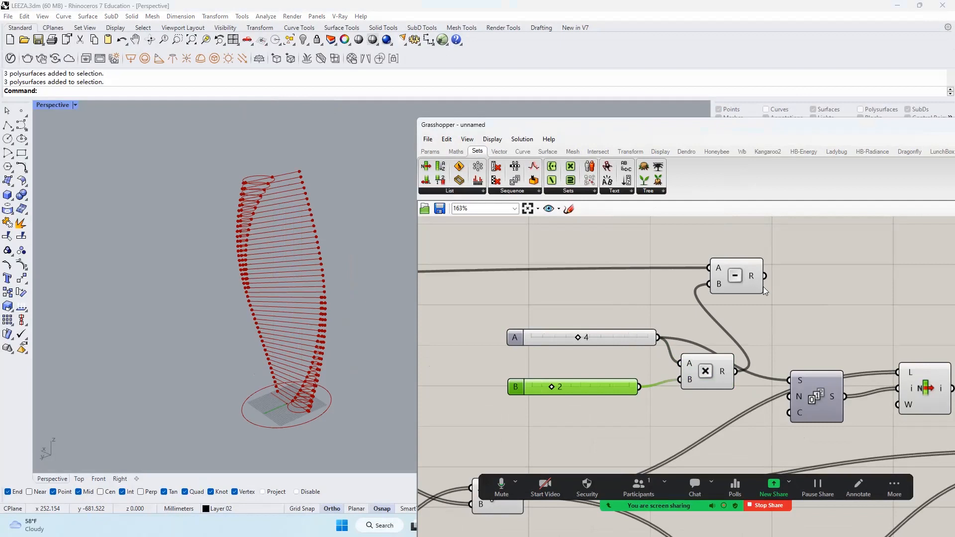
{"action": "left_click_drag", "start_coordinate": [753, 280], "coordinate": [775, 293]}
{"action": "right_click_drag", "start_coordinate": [693, 260], "coordinate": [604, 224]}
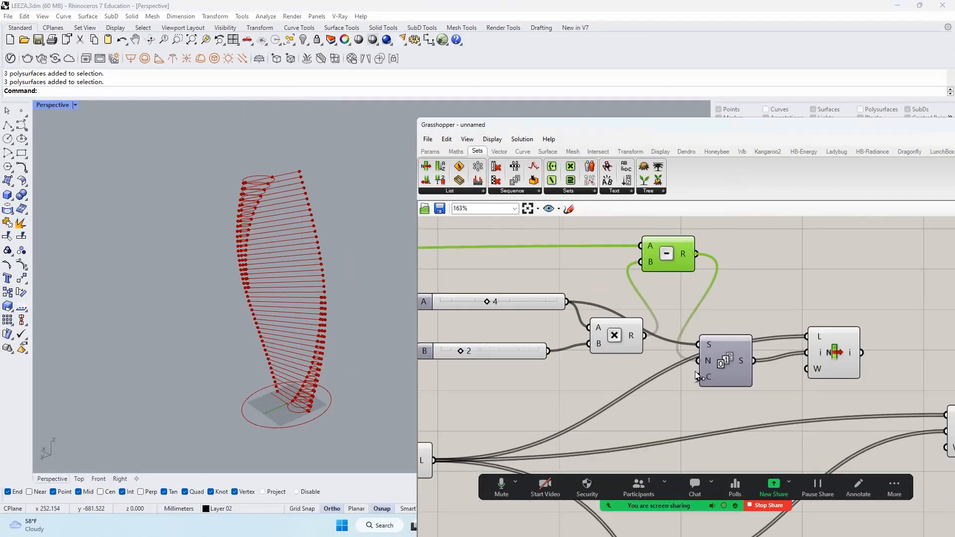
{"action": "left_click", "coordinate": [831, 354]}
{"action": "right_click_drag", "start_coordinate": [324, 305], "coordinate": [313, 195]}
Place an Evaluate Curve component beside the new List Item and connect the picked lines to its curve input
{"action": "scroll", "coordinate": [293, 176], "scroll_direction": "down", "scroll_amount": 4}
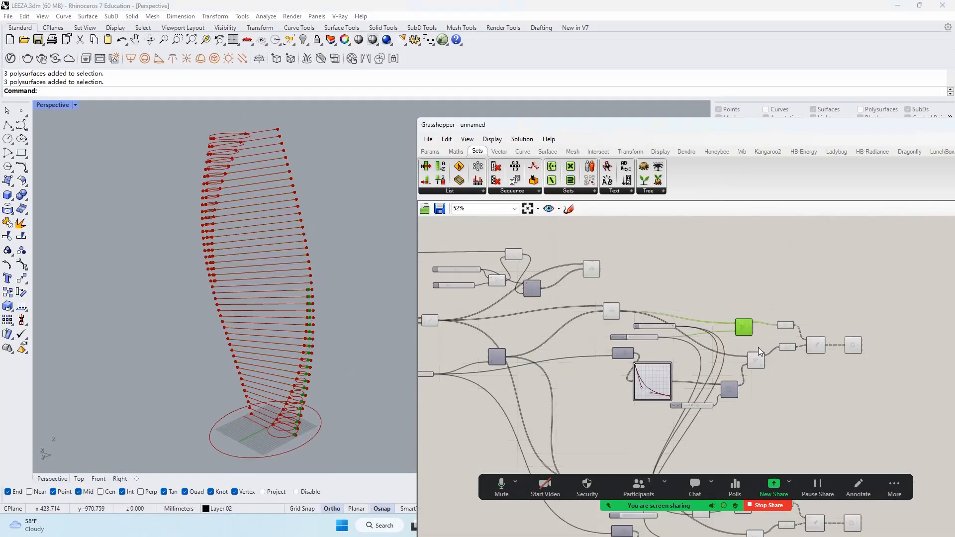
{"action": "scroll", "coordinate": [741, 325], "scroll_direction": "up", "scroll_amount": 3}
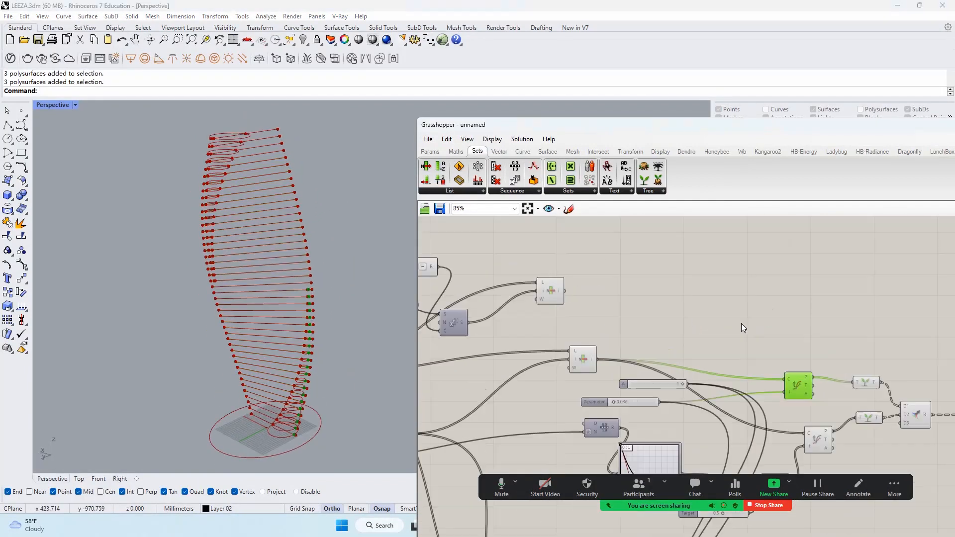
{"action": "left_click", "coordinate": [517, 152]}
{"action": "left_click", "coordinate": [684, 309]}
{"action": "left_click_drag", "start_coordinate": [553, 294], "coordinate": [567, 259]}
{"action": "right_click_drag", "start_coordinate": [601, 279], "coordinate": [626, 315]}
{"action": "left_click_drag", "start_coordinate": [611, 302], "coordinate": [686, 316]}
{"action": "left_click_drag", "start_coordinate": [701, 321], "coordinate": [752, 311]}
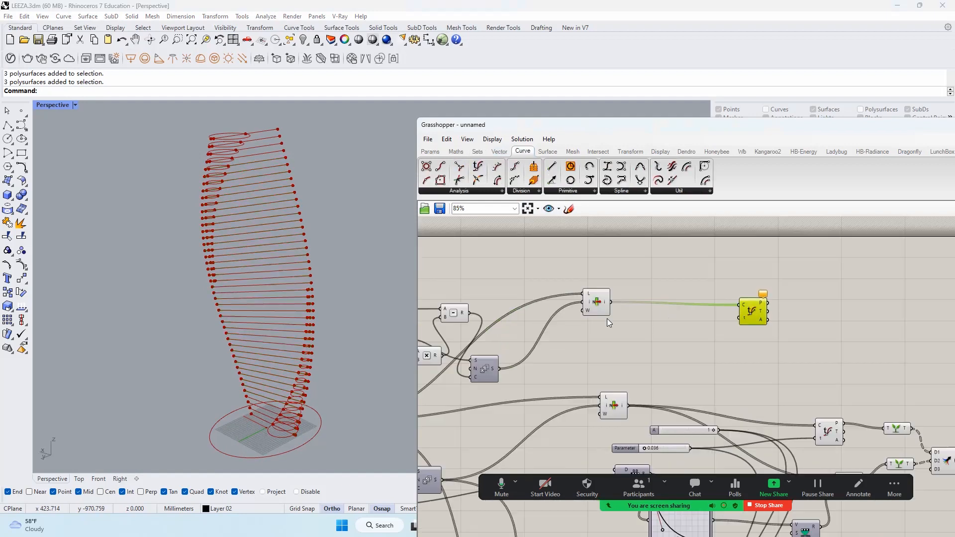
Add a Range component below the new List Item and connect the Subtraction result to its N input
{"action": "scroll", "coordinate": [638, 323], "scroll_direction": "up", "scroll_amount": 2}
{"action": "right_click_drag", "start_coordinate": [638, 324], "coordinate": [721, 326]}
{"action": "double_click", "coordinate": [721, 324]}
{"action": "type", "text": "range"}
{"action": "key", "text": "Return"}
{"action": "left_click", "coordinate": [664, 294]}
{"action": "scroll", "coordinate": [667, 308], "scroll_direction": "down", "scroll_amount": 2}
{"action": "right_click_drag", "start_coordinate": [667, 308], "coordinate": [741, 299]}
{"action": "mouse_move", "coordinate": [609, 303]}
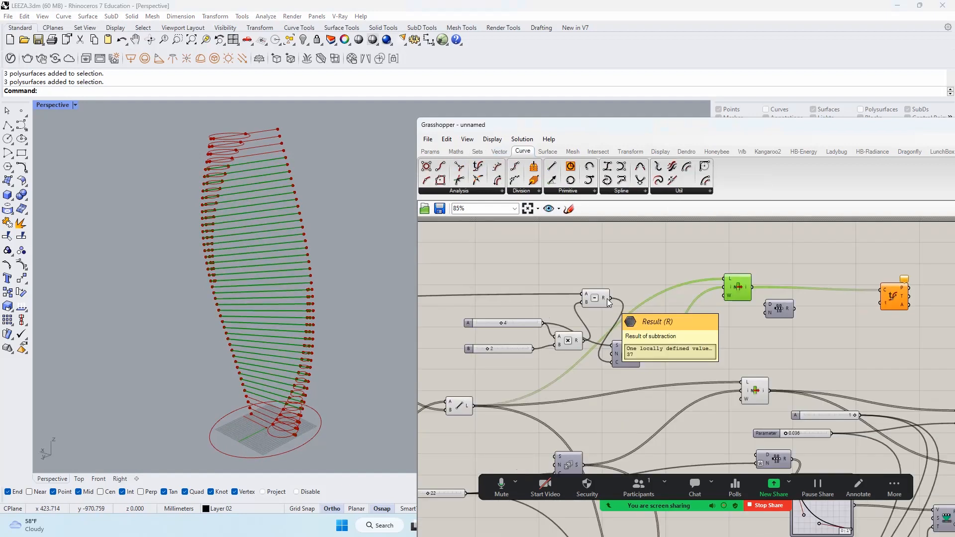
{"action": "right_click_drag", "start_coordinate": [790, 318], "coordinate": [745, 318]}
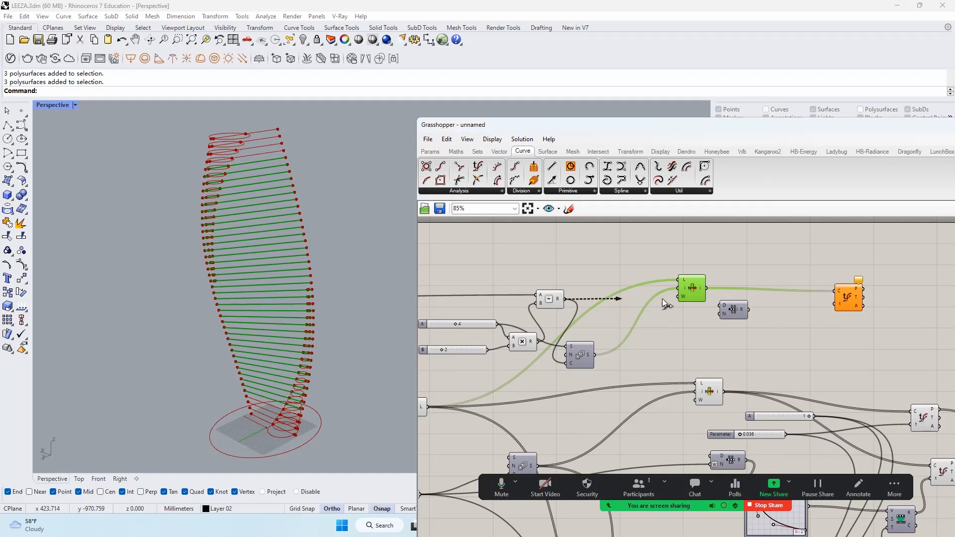
Apply an expression in x to the N input of the new Range component
{"action": "scroll", "coordinate": [714, 312], "scroll_direction": "up", "scroll_amount": 3}
{"action": "right_click", "coordinate": [722, 313]}
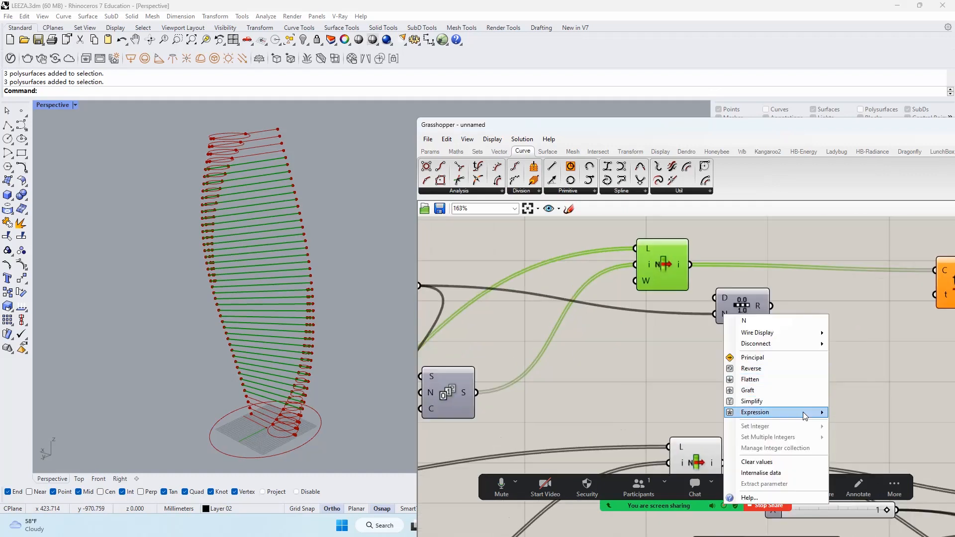
{"action": "mouse_move", "coordinate": [826, 415]}
{"action": "type", "text": "x"}
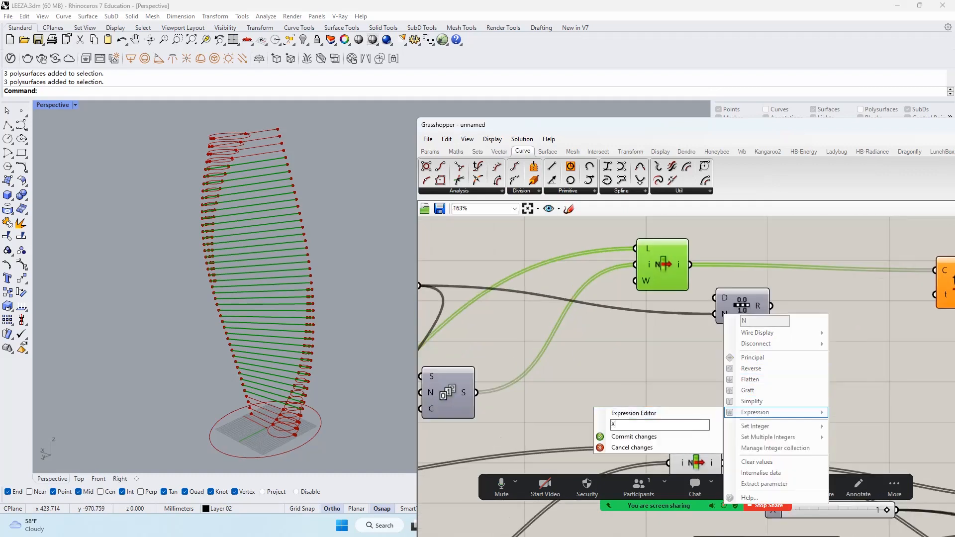
{"action": "left_click", "coordinate": [683, 436]}
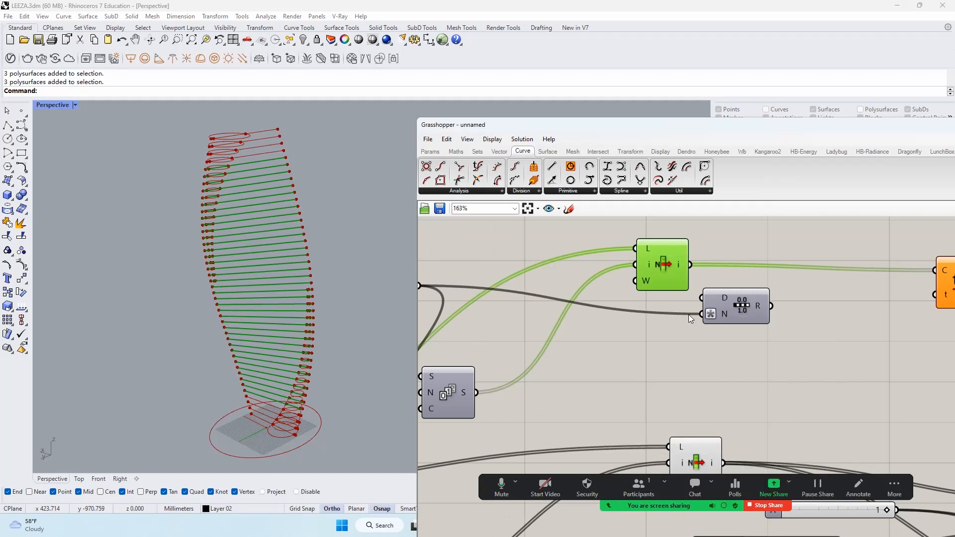
Connect the Range output to Evaluate Curve's t input and inspect the resulting points along the tower
{"action": "scroll", "coordinate": [688, 314], "scroll_direction": "down", "scroll_amount": 2}
{"action": "left_click_drag", "start_coordinate": [841, 318], "coordinate": [852, 319]}
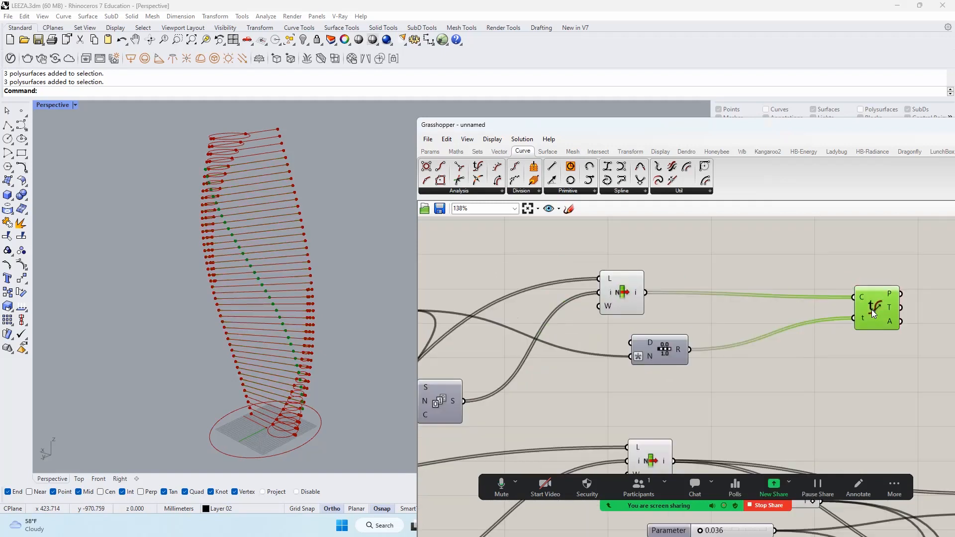
{"action": "right_click_drag", "start_coordinate": [275, 240], "coordinate": [292, 193]}
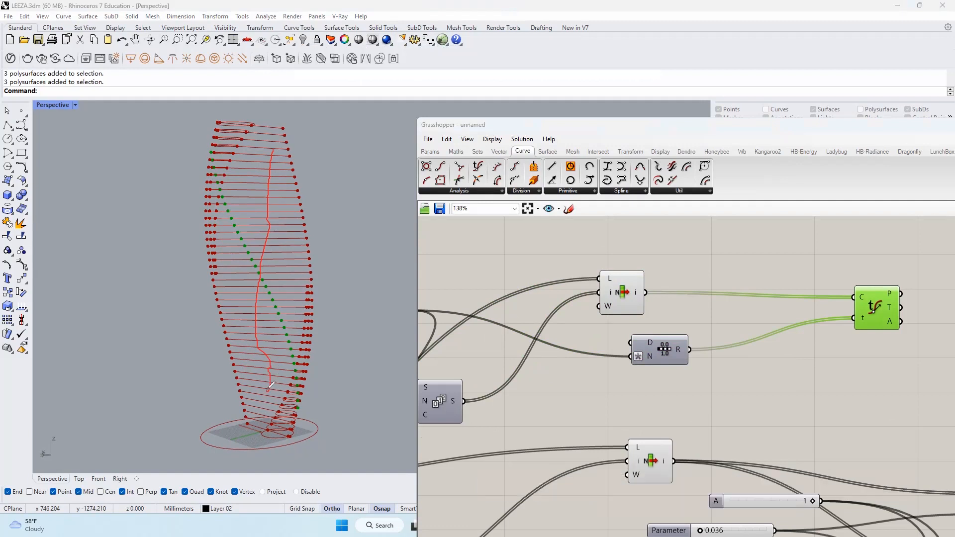
Insert a Graph Mapper between the Range and Evaluate Curve's t input and set its graph type to Bezier
{"action": "scroll", "coordinate": [733, 346], "scroll_direction": "down", "scroll_amount": 2}
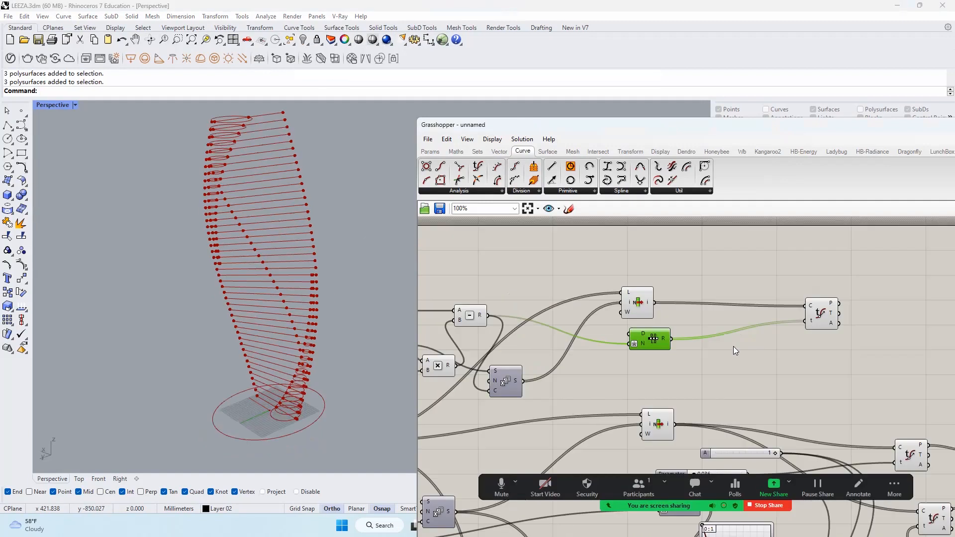
{"action": "double_click", "coordinate": [732, 346]}
{"action": "type", "text": "GRA"}
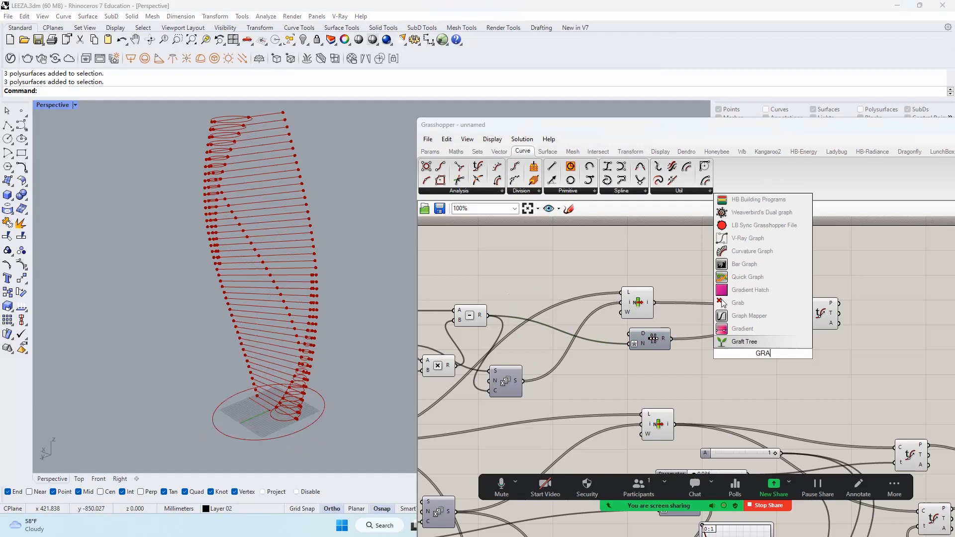
{"action": "left_click", "coordinate": [736, 316]}
{"action": "left_click_drag", "start_coordinate": [747, 348], "coordinate": [725, 363]}
{"action": "left_click_drag", "start_coordinate": [671, 338], "coordinate": [705, 370]}
{"action": "left_click_drag", "start_coordinate": [780, 370], "coordinate": [805, 321]}
{"action": "right_click", "coordinate": [757, 363]}
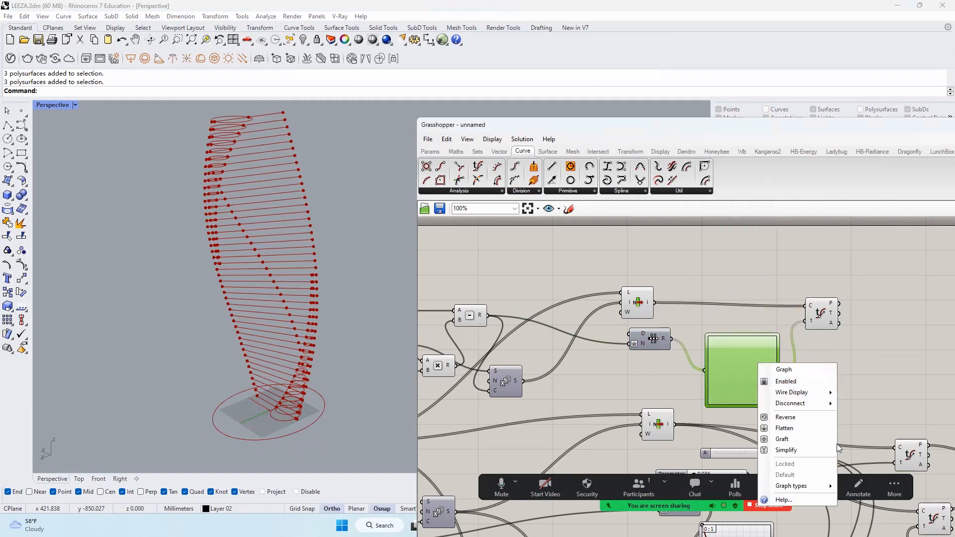
{"action": "mouse_move", "coordinate": [814, 484]}
{"action": "left_click", "coordinate": [877, 398]}
Shape the Bezier graph into a gentle S-curve falling from above mid-height at the start to below mid-height at the end
{"action": "scroll", "coordinate": [882, 407], "scroll_direction": "up", "scroll_amount": 2}
{"action": "left_click_drag", "start_coordinate": [641, 403], "coordinate": [641, 309]}
{"action": "left_click_drag", "start_coordinate": [735, 309], "coordinate": [775, 373]}
{"action": "left_click_drag", "start_coordinate": [665, 380], "coordinate": [691, 375]}
{"action": "left_click_drag", "start_coordinate": [641, 308], "coordinate": [641, 332]}
{"action": "left_click_drag", "start_coordinate": [692, 375], "coordinate": [681, 375]}
{"action": "left_click_drag", "start_coordinate": [712, 333], "coordinate": [700, 358]}
{"action": "right_click_drag", "start_coordinate": [348, 318], "coordinate": [344, 301]}
{"action": "left_click_drag", "start_coordinate": [680, 376], "coordinate": [692, 346]}
{"action": "left_click_drag", "start_coordinate": [700, 358], "coordinate": [700, 367]}
{"action": "scroll", "coordinate": [704, 366], "scroll_direction": "down", "scroll_amount": 3}
{"action": "right_click_drag", "start_coordinate": [703, 366], "coordinate": [591, 348]}
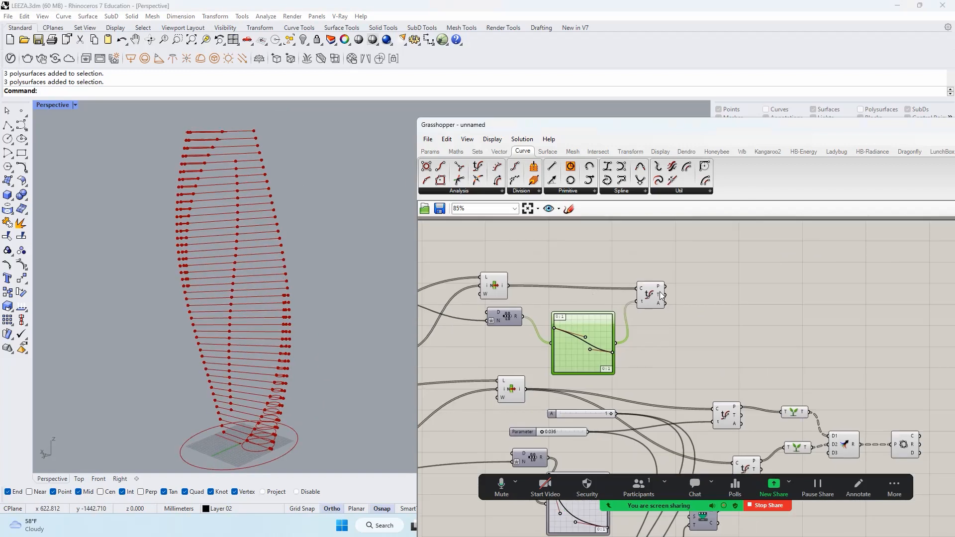
Place a Circle component to the right of Evaluate Curve and connect the evaluated points to its plane input
{"action": "scroll", "coordinate": [318, 278], "scroll_direction": "down", "scroll_amount": 4}
{"action": "right_click_drag", "start_coordinate": [318, 279], "coordinate": [343, 298]}
{"action": "scroll", "coordinate": [586, 332], "scroll_direction": "up", "scroll_amount": 4}
{"action": "right_click_drag", "start_coordinate": [623, 304], "coordinate": [549, 320]}
{"action": "scroll", "coordinate": [293, 199], "scroll_direction": "up", "scroll_amount": 4}
{"action": "right_click_drag", "start_coordinate": [293, 248], "coordinate": [298, 268]}
{"action": "left_click_drag", "start_coordinate": [642, 284], "coordinate": [645, 278]}
{"action": "left_click", "coordinate": [692, 281]}
{"action": "left_click", "coordinate": [652, 279]}
{"action": "double_click", "coordinate": [803, 271]}
{"action": "left_click_drag", "start_coordinate": [570, 166], "coordinate": [753, 289]}
{"action": "left_click_drag", "start_coordinate": [667, 258], "coordinate": [727, 282]}
{"action": "left_click_drag", "start_coordinate": [770, 287], "coordinate": [835, 288]}
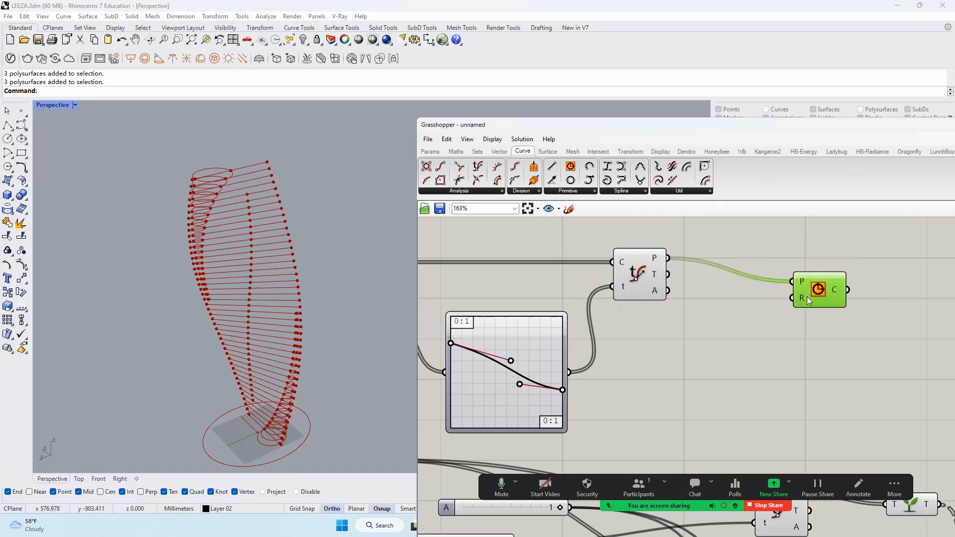
Drive the Circle component's radius with a new number slider set to 41
{"action": "double_click", "coordinate": [738, 344]}
{"action": "type", "text": "2"}
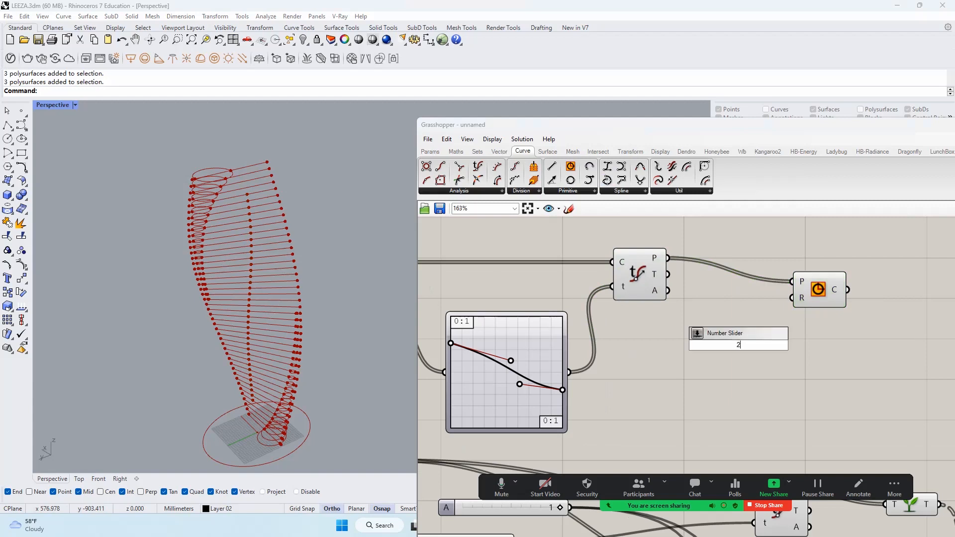
{"action": "type", "text": "2"}
{"action": "key", "text": "Return"}
{"action": "left_click_drag", "start_coordinate": [792, 297], "coordinate": [747, 360]}
{"action": "scroll", "coordinate": [746, 346], "scroll_direction": "up", "scroll_amount": 2}
{"action": "scroll", "coordinate": [747, 360], "scroll_direction": "down", "scroll_amount": 4}
{"action": "scroll", "coordinate": [546, 346], "scroll_direction": "up", "scroll_amount": 2}
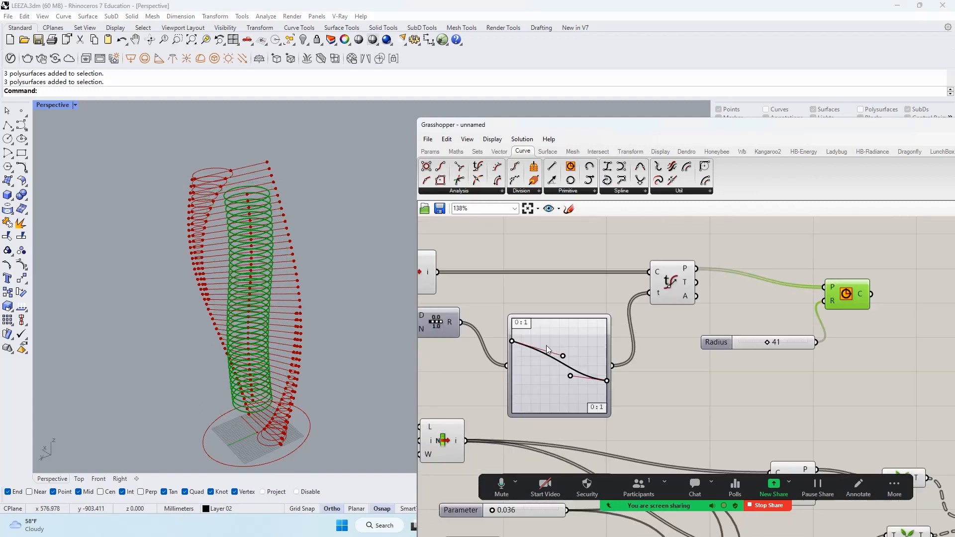
Delete the number slider feeding the Circle component's radius
{"action": "right_click_drag", "start_coordinate": [575, 325], "coordinate": [659, 322]}
{"action": "scroll", "coordinate": [657, 311], "scroll_direction": "down", "scroll_amount": 2}
{"action": "scroll", "coordinate": [798, 335], "scroll_direction": "up", "scroll_amount": 2}
{"action": "left_click", "coordinate": [797, 335]}
{"action": "key", "text": "Delete"}
Duplicate the Range component with its input and connect the copy to a new Graph Mapper of type Bezier
{"action": "scroll", "coordinate": [798, 335], "scroll_direction": "down", "scroll_amount": 1}
{"action": "left_click_drag", "start_coordinate": [558, 313], "coordinate": [797, 371], "text": "alt"}
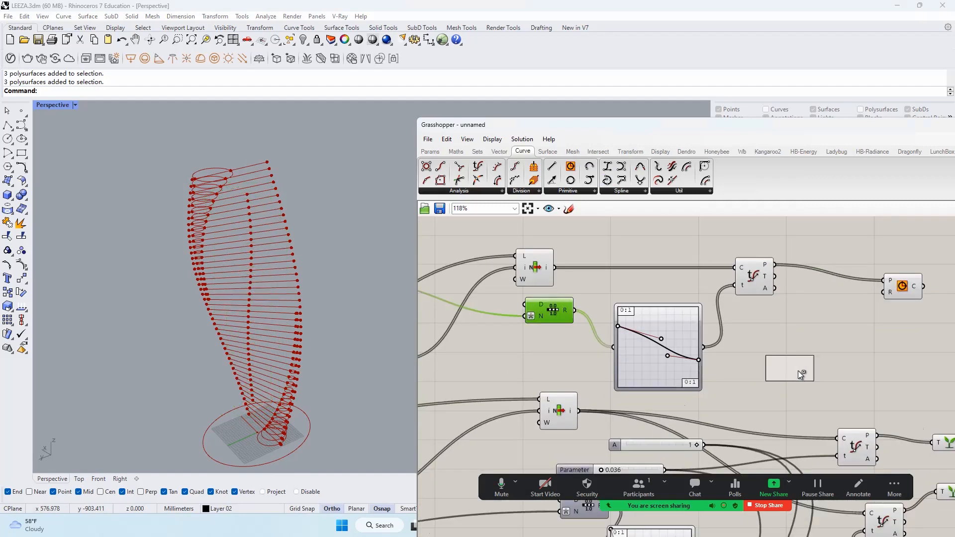
{"action": "right_click_drag", "start_coordinate": [885, 339], "coordinate": [819, 341]}
{"action": "double_click", "coordinate": [788, 353]}
{"action": "type", "text": "graph"}
{"action": "key", "text": "Return"}
{"action": "right_click", "coordinate": [795, 341]}
{"action": "mouse_move", "coordinate": [870, 468]}
{"action": "left_click", "coordinate": [742, 397]}
{"action": "left_click_drag", "start_coordinate": [724, 367], "coordinate": [743, 354]}
{"action": "right_click_drag", "start_coordinate": [840, 312], "coordinate": [731, 326]}
Add a Multiplication component with the new Graph Mapper in input A and connect its result to the Circle's radius
{"action": "left_click_drag", "start_coordinate": [748, 298], "coordinate": [824, 264]}
{"action": "double_click", "coordinate": [786, 324]}
{"action": "type", "text": "MUT"}
{"action": "key", "text": "BackSpace"}
{"action": "type", "text": "L"}
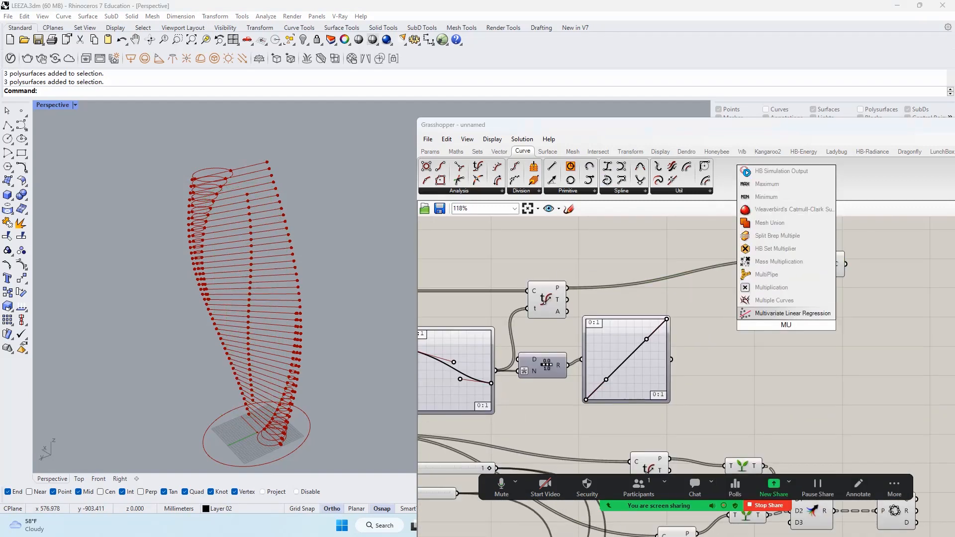
{"action": "left_click", "coordinate": [777, 288]}
{"action": "left_click_drag", "start_coordinate": [672, 359], "coordinate": [766, 320]}
{"action": "left_click_drag", "start_coordinate": [806, 326], "coordinate": [805, 270]}
Add a decimal number slider to this Multiplication's B input and set it to 46.782
{"action": "double_click", "coordinate": [735, 370]}
{"action": "type", "text": "11.111"}
{"action": "key", "text": "Return"}
{"action": "left_click_drag", "start_coordinate": [783, 371], "coordinate": [766, 331]}
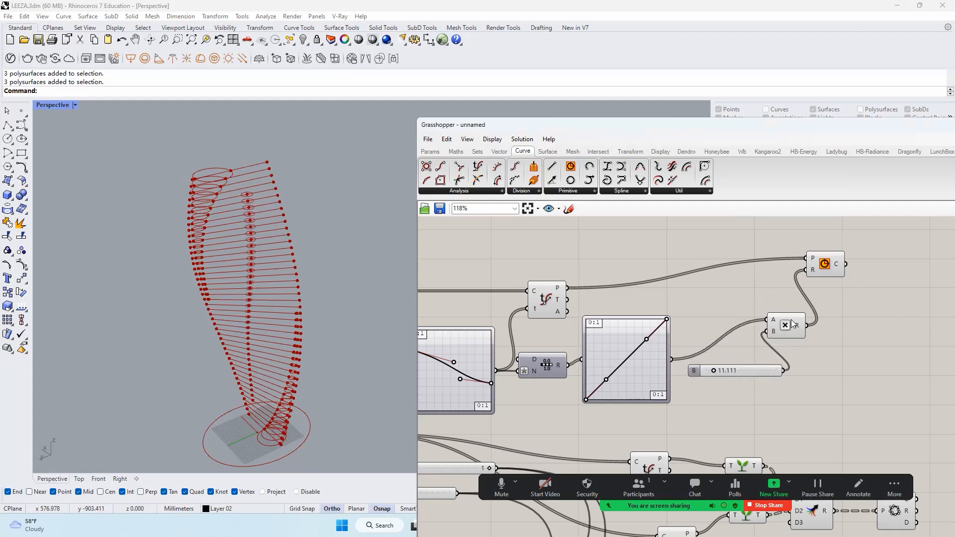
{"action": "scroll", "coordinate": [654, 369], "scroll_direction": "up", "scroll_amount": 2}
{"action": "left_click_drag", "start_coordinate": [712, 371], "coordinate": [738, 370]}
Shape the radius graph into a symmetric arch with both ends just below mid-height and both handles in the upper corners
{"action": "left_click_drag", "start_coordinate": [574, 377], "coordinate": [528, 246]}
{"action": "left_click_drag", "start_coordinate": [642, 322], "coordinate": [615, 272]}
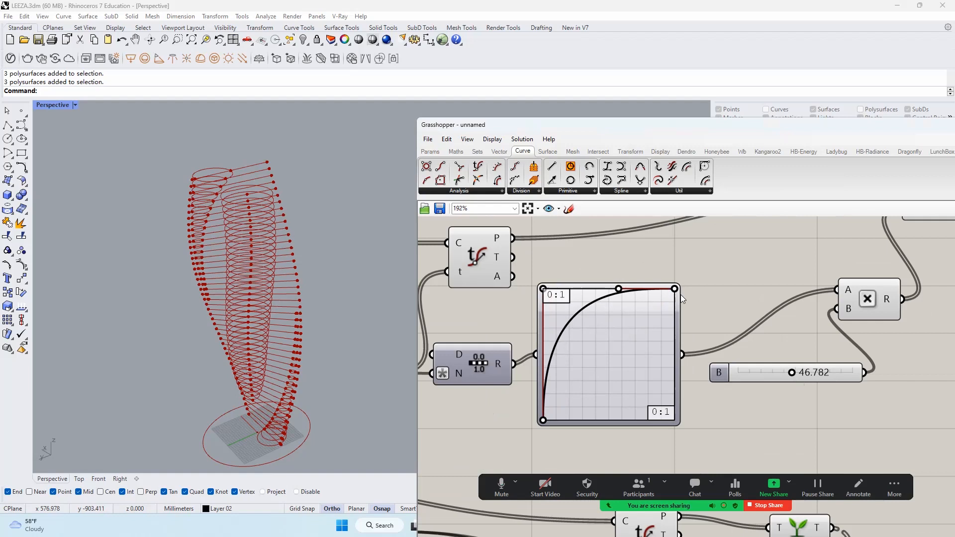
{"action": "left_click_drag", "start_coordinate": [675, 290], "coordinate": [710, 369]}
{"action": "left_click_drag", "start_coordinate": [543, 420], "coordinate": [543, 368]}
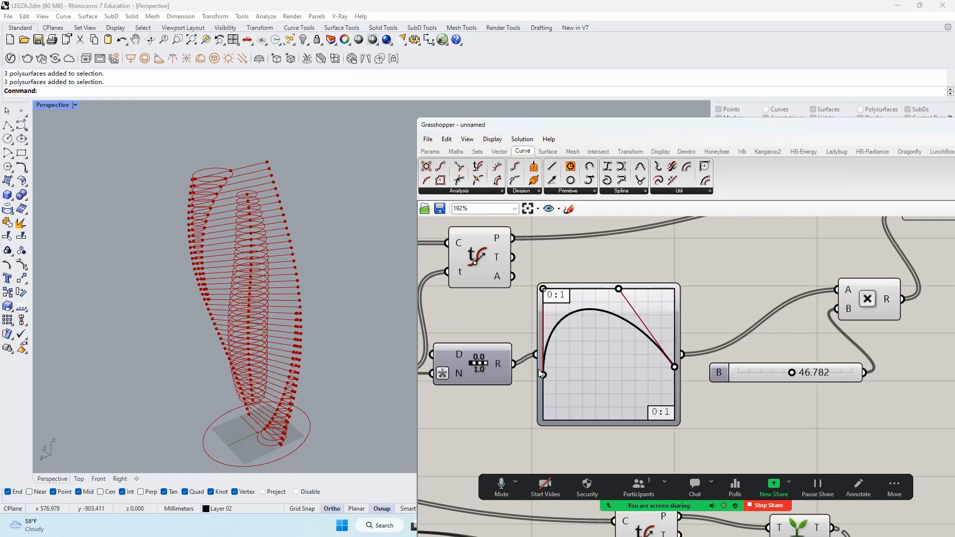
{"action": "left_click_drag", "start_coordinate": [618, 289], "coordinate": [744, 286]}
Delete the Graph Mapper that feeds Evaluate Curve's t input
{"action": "scroll", "coordinate": [601, 338], "scroll_direction": "down", "scroll_amount": 3}
{"action": "scroll", "coordinate": [685, 340], "scroll_direction": "down", "scroll_amount": 3}
{"action": "right_click_drag", "start_coordinate": [551, 341], "coordinate": [687, 337]}
{"action": "scroll", "coordinate": [687, 337], "scroll_direction": "up", "scroll_amount": 3}
{"action": "left_click", "coordinate": [668, 353]}
{"action": "scroll", "coordinate": [668, 353], "scroll_direction": "up", "scroll_amount": 3}
{"action": "scroll", "coordinate": [665, 349], "scroll_direction": "down", "scroll_amount": 3}
{"action": "scroll", "coordinate": [701, 344], "scroll_direction": "up", "scroll_amount": 2}
{"action": "left_click_drag", "start_coordinate": [637, 344], "coordinate": [630, 312]}
{"action": "right_click_drag", "start_coordinate": [630, 312], "coordinate": [628, 310]}
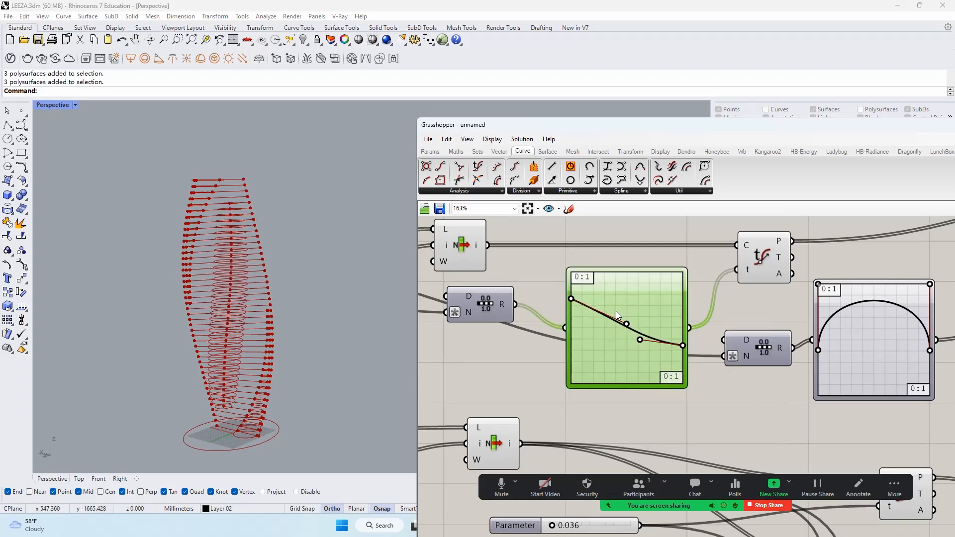
{"action": "key", "text": "Delete"}
Connect the first Range directly to Evaluate Curve's t input and set that input to Reverse
{"action": "left_click_drag", "start_coordinate": [513, 304], "coordinate": [738, 269]}
{"action": "right_click", "coordinate": [740, 268]}
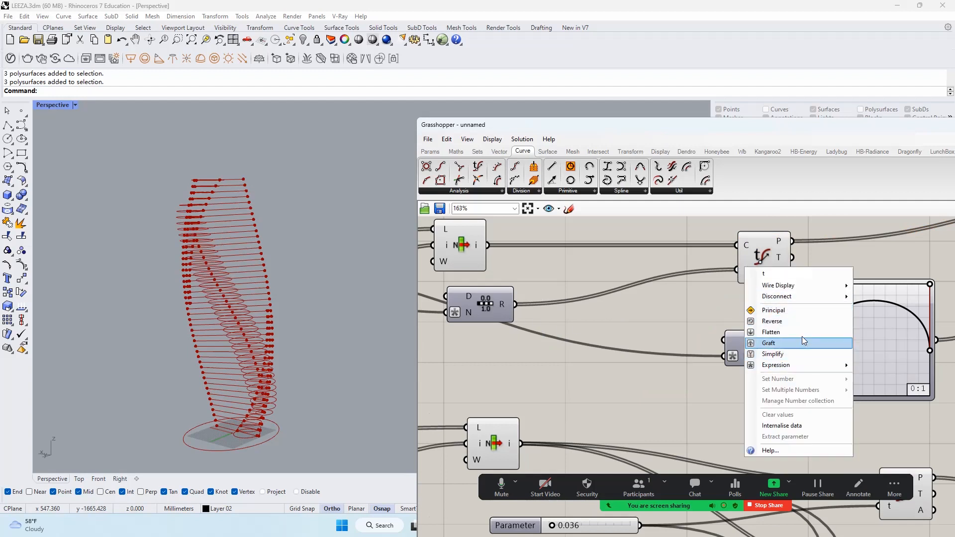
{"action": "left_click", "coordinate": [805, 321]}
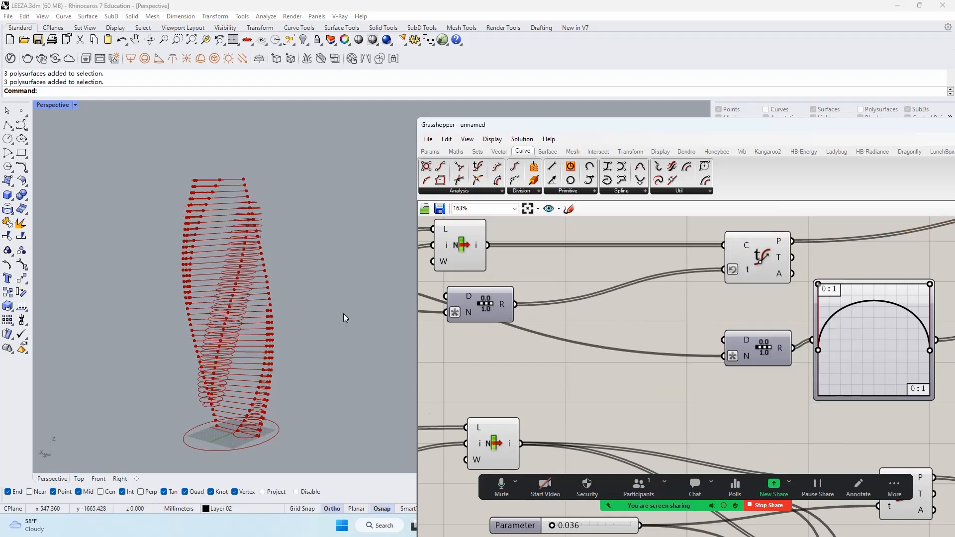
Add a Remap Numbers component between the Range and Evaluate Curve and connect the Range output to its value input
{"action": "double_click", "coordinate": [634, 308]}
{"action": "type", "text": "REMA"}
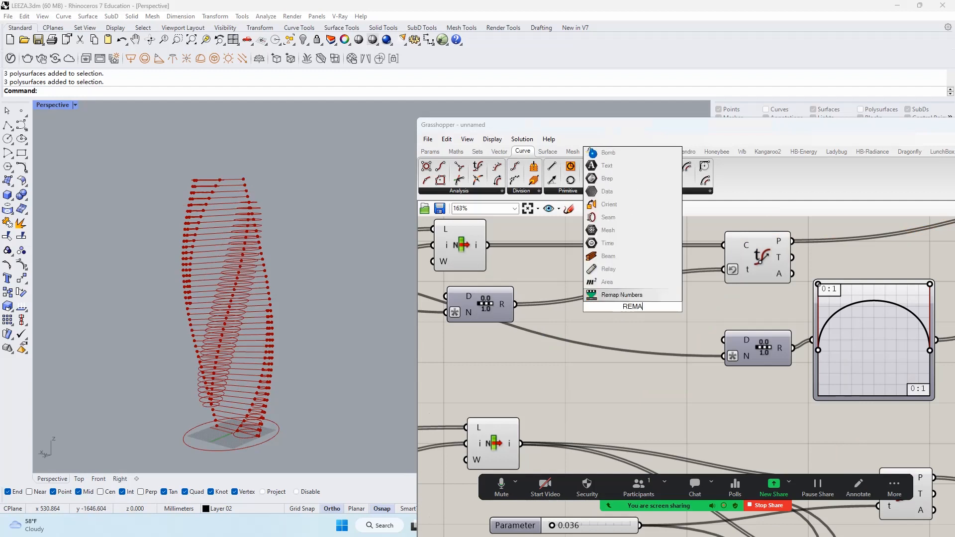
{"action": "left_click", "coordinate": [633, 296]}
{"action": "left_click_drag", "start_coordinate": [626, 323], "coordinate": [628, 347]}
{"action": "left_click_drag", "start_coordinate": [607, 315], "coordinate": [515, 305]}
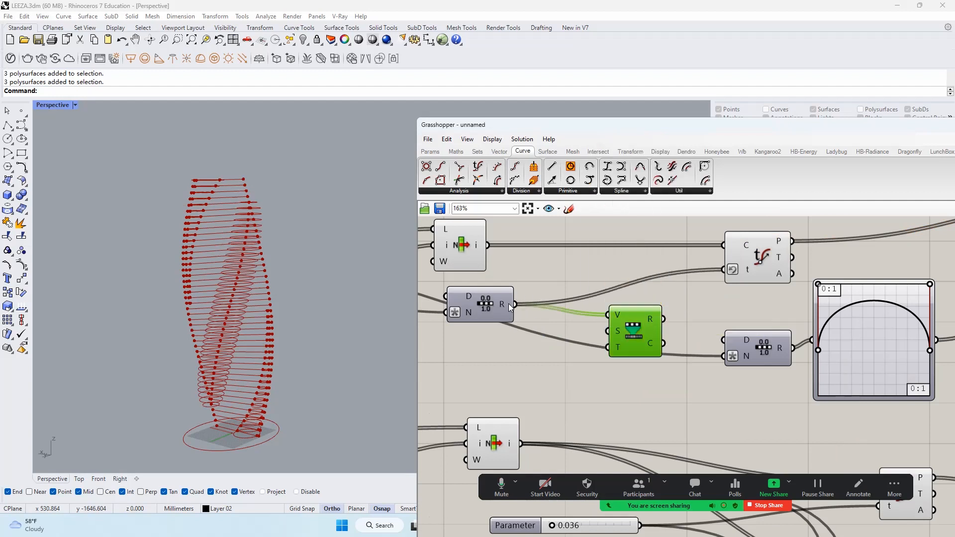
Drive the Remap target with a new number slider set to 0.712 and feed the remapped result to Evaluate Curve's t input
{"action": "left_click_drag", "start_coordinate": [619, 337], "coordinate": [627, 358]}
{"action": "double_click", "coordinate": [537, 368]}
{"action": "type", "text": ".555"}
{"action": "key", "text": "Return"}
{"action": "left_click_drag", "start_coordinate": [681, 330], "coordinate": [722, 280]}
{"action": "right_click_drag", "start_coordinate": [288, 328], "coordinate": [299, 344]}
{"action": "scroll", "coordinate": [565, 342], "scroll_direction": "up", "scroll_amount": 1}
{"action": "left_click_drag", "start_coordinate": [558, 373], "coordinate": [573, 375]}
{"action": "left_click_drag", "start_coordinate": [587, 373], "coordinate": [580, 394]}
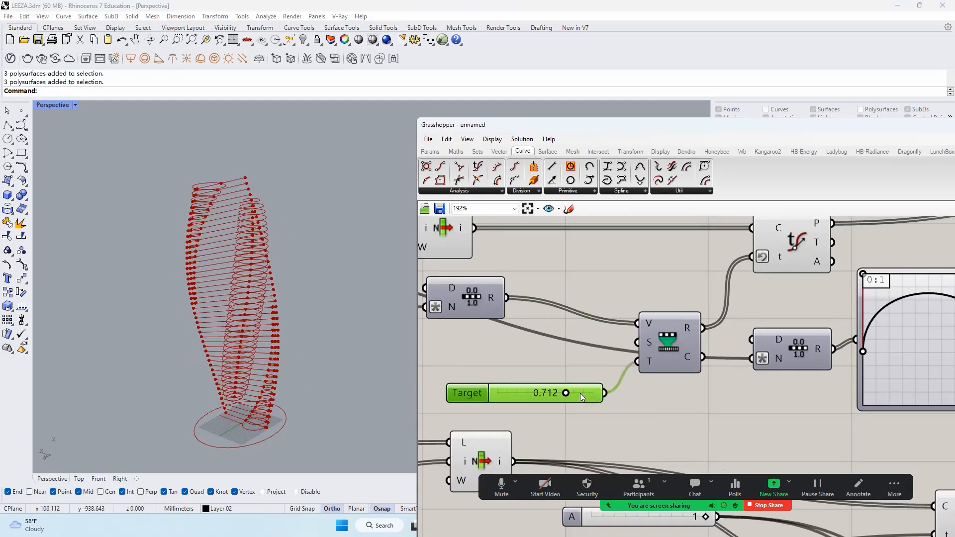
Insert a Construct Domain component ahead of the Remap target and connect the 0.712 slider to its domain end
{"action": "left_click", "coordinate": [451, 152]}
{"action": "left_click", "coordinate": [426, 167]}
{"action": "left_click", "coordinate": [576, 359]}
{"action": "left_click_drag", "start_coordinate": [606, 358], "coordinate": [637, 362]}
{"action": "left_click_drag", "start_coordinate": [604, 392], "coordinate": [546, 367]}
{"action": "left_click_drag", "start_coordinate": [559, 393], "coordinate": [476, 393]}
{"action": "left_click", "coordinate": [475, 360]}
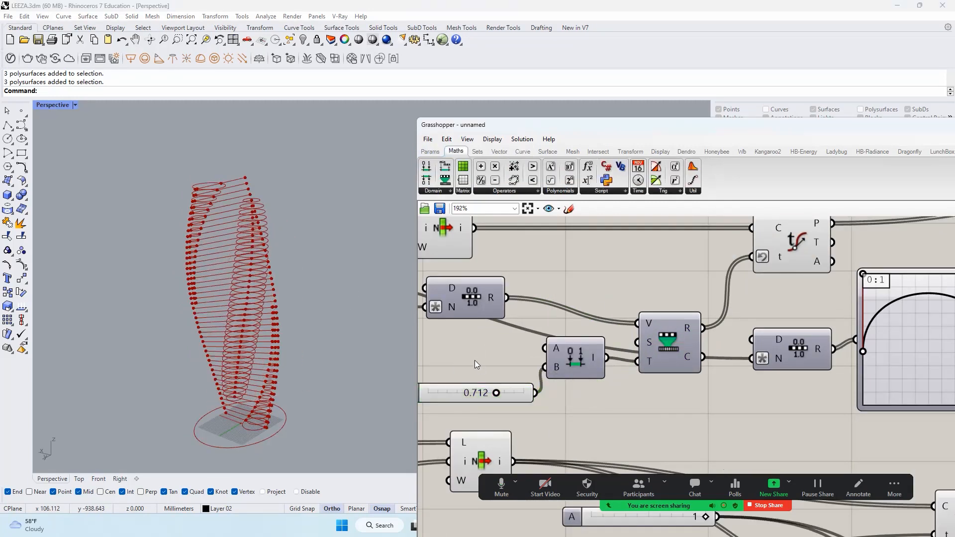
{"action": "right_click_drag", "start_coordinate": [475, 360], "coordinate": [550, 353]}
{"action": "scroll", "coordinate": [541, 390], "scroll_direction": "up", "scroll_amount": 2}
{"action": "left_click_drag", "start_coordinate": [510, 380], "coordinate": [458, 365]}
Subtract the domain end slider from a new slider of 1 and feed the difference to Construct Domain's start input
{"action": "right_click_drag", "start_coordinate": [555, 370], "coordinate": [604, 391]}
{"action": "double_click", "coordinate": [540, 341]}
{"action": "type", "text": "1"}
{"action": "key", "text": "Return"}
{"action": "left_click_drag", "start_coordinate": [539, 341], "coordinate": [457, 338]}
{"action": "double_click", "coordinate": [599, 365]}
{"action": "type", "text": "subt"}
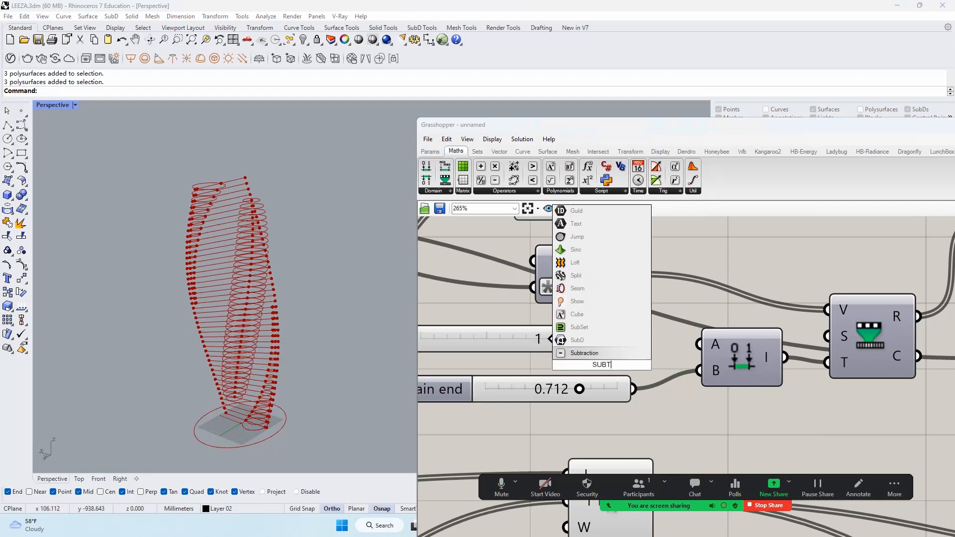
{"action": "left_click", "coordinate": [614, 356]}
{"action": "left_click_drag", "start_coordinate": [632, 389], "coordinate": [590, 337]}
{"action": "left_click_drag", "start_coordinate": [651, 332], "coordinate": [699, 344]}
Set the radius multiplier slider to 70.982
{"action": "scroll", "coordinate": [701, 344], "scroll_direction": "down", "scroll_amount": 4}
{"action": "right_click_drag", "start_coordinate": [825, 344], "coordinate": [720, 346]}
{"action": "right_click_drag", "start_coordinate": [937, 345], "coordinate": [760, 355]}
{"action": "scroll", "coordinate": [761, 354], "scroll_direction": "up", "scroll_amount": 4}
{"action": "left_click_drag", "start_coordinate": [756, 353], "coordinate": [784, 360]}
{"action": "scroll", "coordinate": [249, 234], "scroll_direction": "up", "scroll_amount": 3}
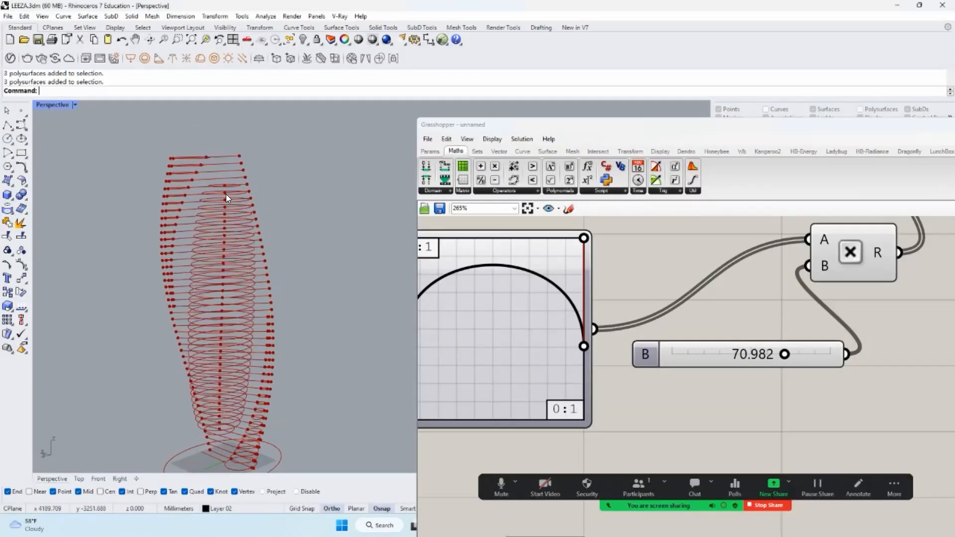
Pull both radius graph handles inward along the upper edge and set the radius multiplier to 87.812
{"action": "right_click_drag", "start_coordinate": [225, 194], "coordinate": [212, 197]}
{"action": "right_click_drag", "start_coordinate": [492, 281], "coordinate": [647, 298]}
{"action": "scroll", "coordinate": [646, 297], "scroll_direction": "up", "scroll_amount": 1}
{"action": "left_click_drag", "start_coordinate": [760, 249], "coordinate": [674, 247]}
{"action": "left_click_drag", "start_coordinate": [545, 247], "coordinate": [647, 247]}
{"action": "right_click_drag", "start_coordinate": [871, 348], "coordinate": [686, 291]}
{"action": "left_click_drag", "start_coordinate": [810, 328], "coordinate": [842, 328]}
{"action": "scroll", "coordinate": [255, 303], "scroll_direction": "down", "scroll_amount": 2}
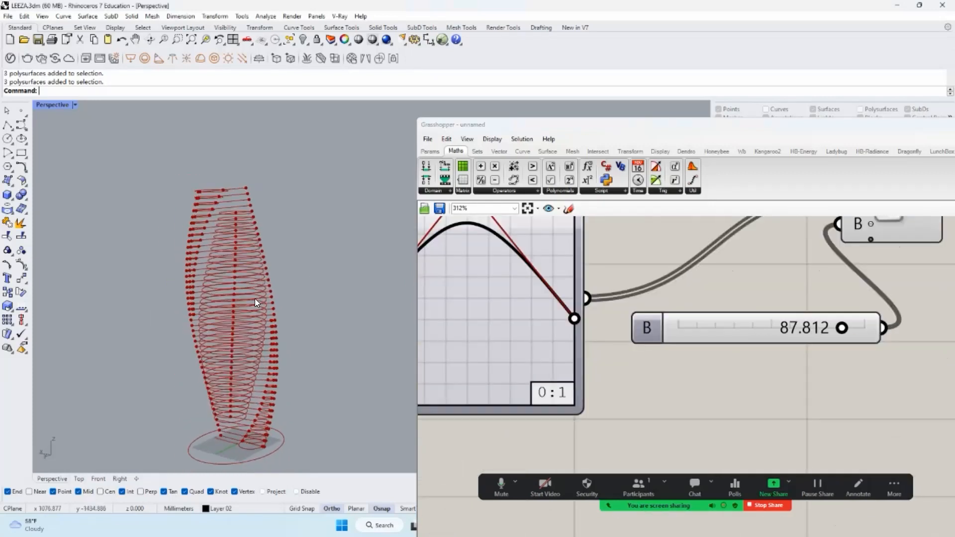
Set the radius multiplier to 89.661 and shift the radius graph's right handle slightly outward along the upper edge
{"action": "scroll", "coordinate": [621, 325], "scroll_direction": "down", "scroll_amount": 5}
{"action": "right_click_drag", "start_coordinate": [498, 336], "coordinate": [695, 341]}
{"action": "left_click", "coordinate": [592, 343]}
{"action": "right_click_drag", "start_coordinate": [239, 299], "coordinate": [255, 281]}
{"action": "scroll", "coordinate": [255, 281], "scroll_direction": "up", "scroll_amount": 3}
{"action": "scroll", "coordinate": [592, 343], "scroll_direction": "up", "scroll_amount": 3}
{"action": "left_click_drag", "start_coordinate": [612, 343], "coordinate": [602, 343]}
{"action": "right_click_drag", "start_coordinate": [249, 249], "coordinate": [214, 313]}
{"action": "scroll", "coordinate": [230, 317], "scroll_direction": "up", "scroll_amount": 3}
{"action": "scroll", "coordinate": [559, 314], "scroll_direction": "down", "scroll_amount": 4}
{"action": "scroll", "coordinate": [686, 319], "scroll_direction": "up", "scroll_amount": 5}
{"action": "left_click_drag", "start_coordinate": [687, 320], "coordinate": [688, 322]}
{"action": "right_click_drag", "start_coordinate": [622, 299], "coordinate": [681, 312]}
{"action": "left_click_drag", "start_coordinate": [483, 235], "coordinate": [505, 234]}
{"action": "mouse_move", "coordinate": [284, 256]}
{"action": "right_mouse_down"}
{"action": "mouse_move", "coordinate": [302, 245]}
{"action": "mouse_move", "coordinate": [346, 251]}
{"action": "right_mouse_up"}
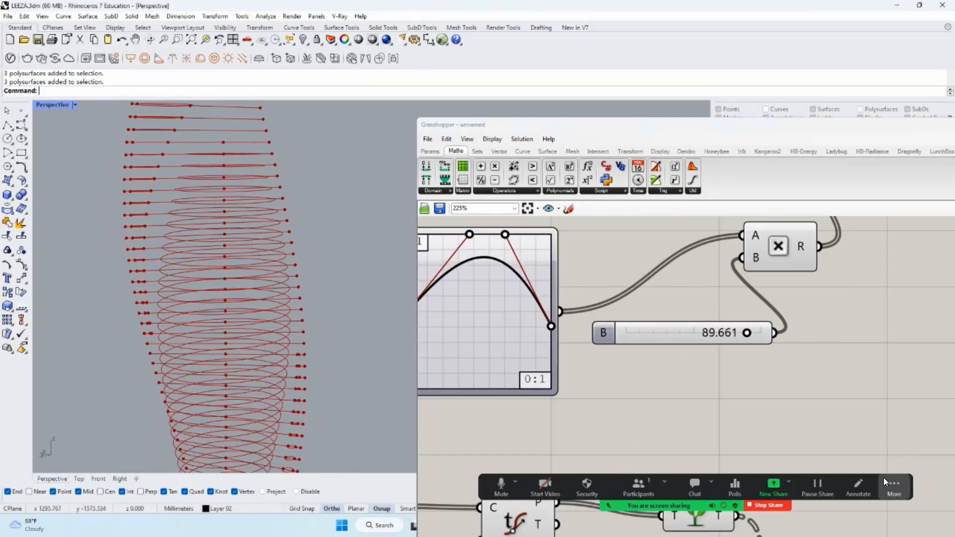
{"action": "left_click_drag", "start_coordinate": [270, 174], "coordinate": [286, 234]}
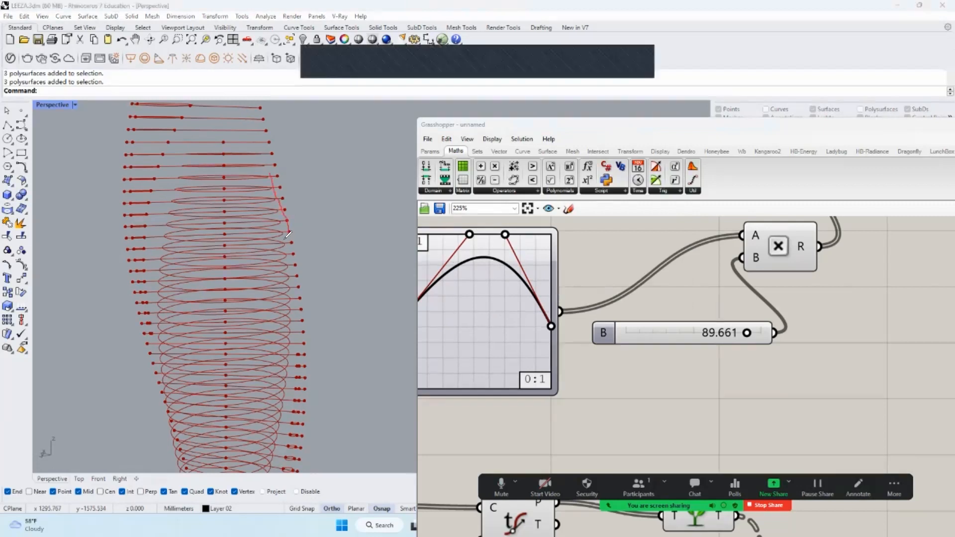
{"action": "left_click_drag", "start_coordinate": [281, 328], "coordinate": [280, 345]}
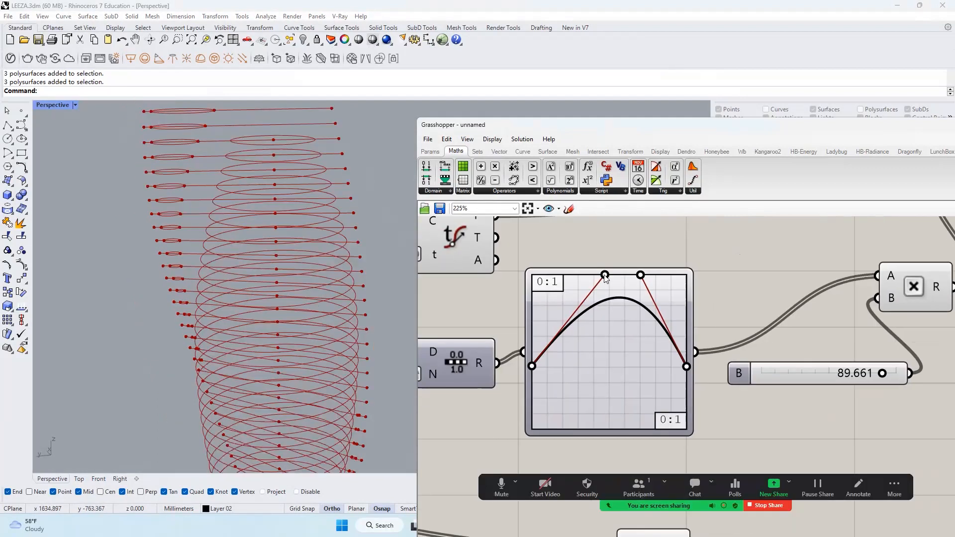
Drop both ends of the radius graph to the bottom corners and lower its handles to just below mid-height
{"action": "left_click_drag", "start_coordinate": [604, 277], "coordinate": [626, 274]}
{"action": "left_click_drag", "start_coordinate": [686, 366], "coordinate": [725, 402]}
{"action": "left_click_drag", "start_coordinate": [606, 274], "coordinate": [618, 363]}
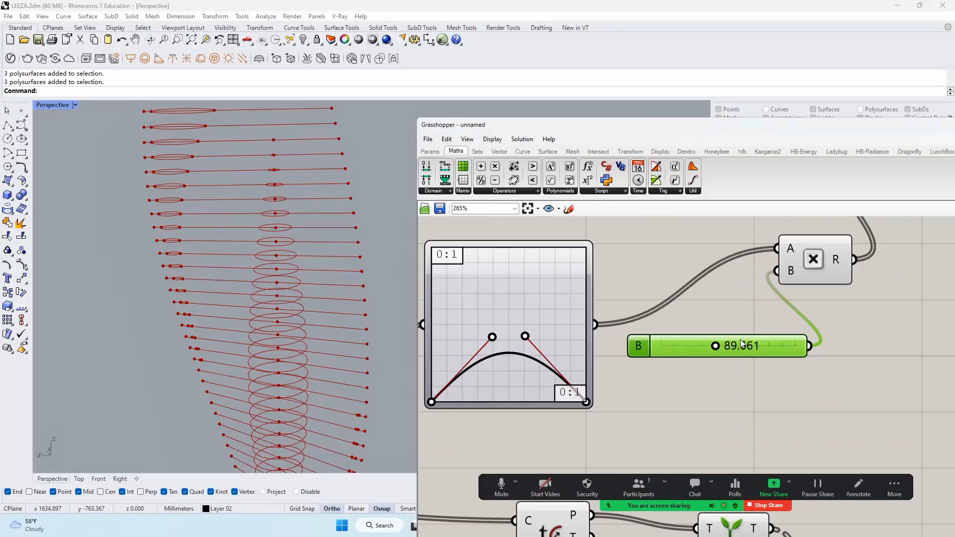
Set the radius multiplier to 219.438 and move the radius graph's handles out to the side edges
{"action": "left_click_drag", "start_coordinate": [696, 347], "coordinate": [790, 373]}
{"action": "left_click_drag", "start_coordinate": [525, 344], "coordinate": [473, 324]}
{"action": "right_click_drag", "start_coordinate": [321, 197], "coordinate": [313, 234]}
{"action": "mouse_move", "coordinate": [473, 324]}
{"action": "left_mouse_down"}
{"action": "mouse_move", "coordinate": [488, 356]}
{"action": "mouse_move", "coordinate": [473, 322]}
{"action": "left_mouse_up"}
{"action": "right_click_drag", "start_coordinate": [291, 293], "coordinate": [318, 268]}
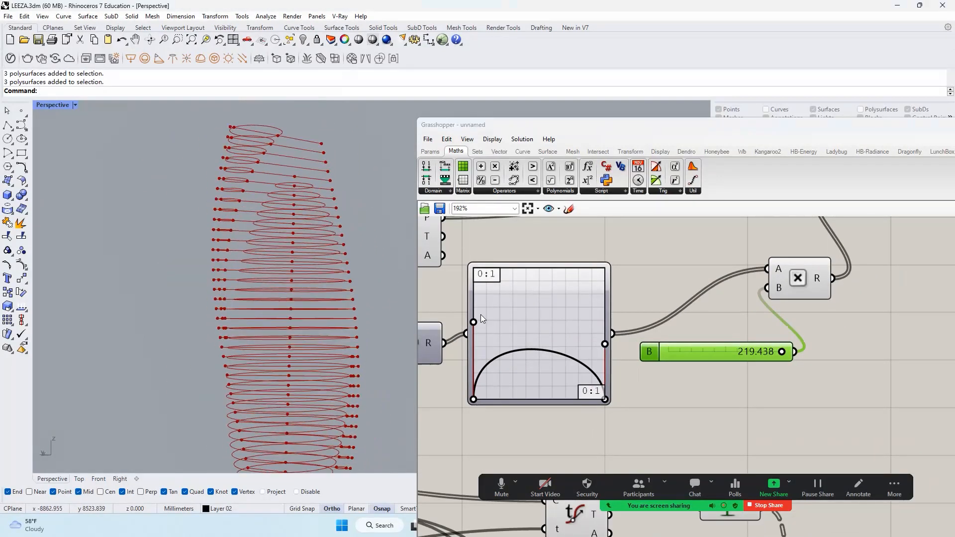
Fine-tune the radius graph by lowering its left handle and raising its right handle along the side edges
{"action": "scroll", "coordinate": [523, 350], "scroll_direction": "up", "scroll_amount": 3}
{"action": "scroll", "coordinate": [288, 279], "scroll_direction": "down", "scroll_amount": 3}
{"action": "left_click_drag", "start_coordinate": [453, 312], "coordinate": [453, 328]}
{"action": "right_click_drag", "start_coordinate": [298, 283], "coordinate": [358, 263]}
{"action": "left_click_drag", "start_coordinate": [454, 329], "coordinate": [453, 339]}
{"action": "left_click_drag", "start_coordinate": [635, 342], "coordinate": [636, 324]}
{"action": "right_click_drag", "start_coordinate": [258, 199], "coordinate": [283, 228]}
{"action": "scroll", "coordinate": [258, 198], "scroll_direction": "up", "scroll_amount": 3}
{"action": "scroll", "coordinate": [258, 198], "scroll_direction": "up", "scroll_amount": 5}
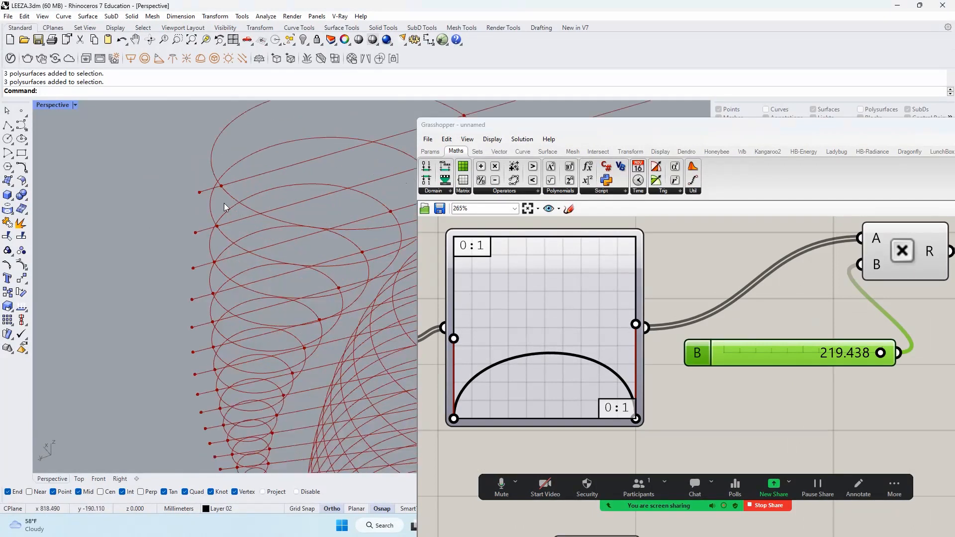
{"action": "scroll", "coordinate": [200, 187], "scroll_direction": "up", "scroll_amount": 4}
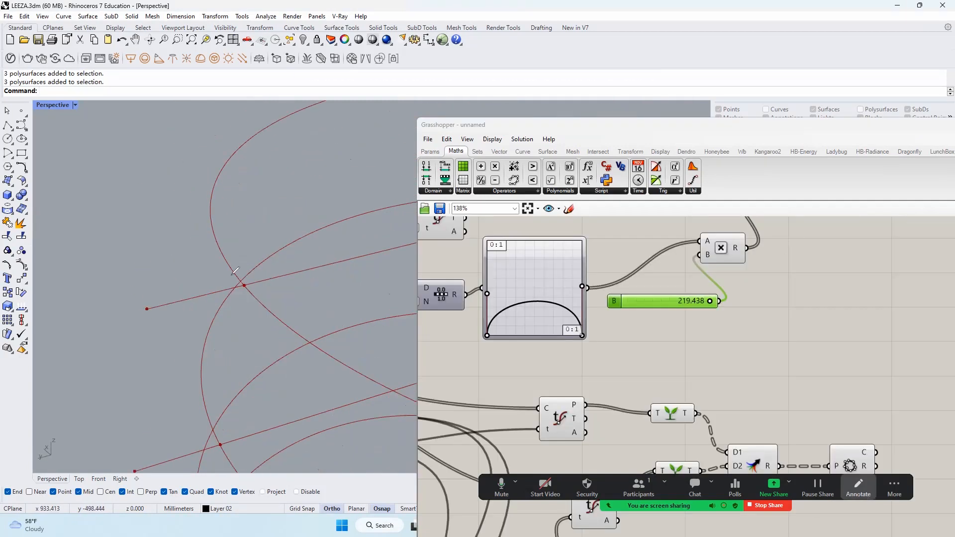
{"action": "left_click_drag", "start_coordinate": [242, 272], "coordinate": [260, 301]}
{"action": "left_click_drag", "start_coordinate": [133, 288], "coordinate": [152, 318]}
{"action": "left_click_drag", "start_coordinate": [233, 287], "coordinate": [122, 308]}
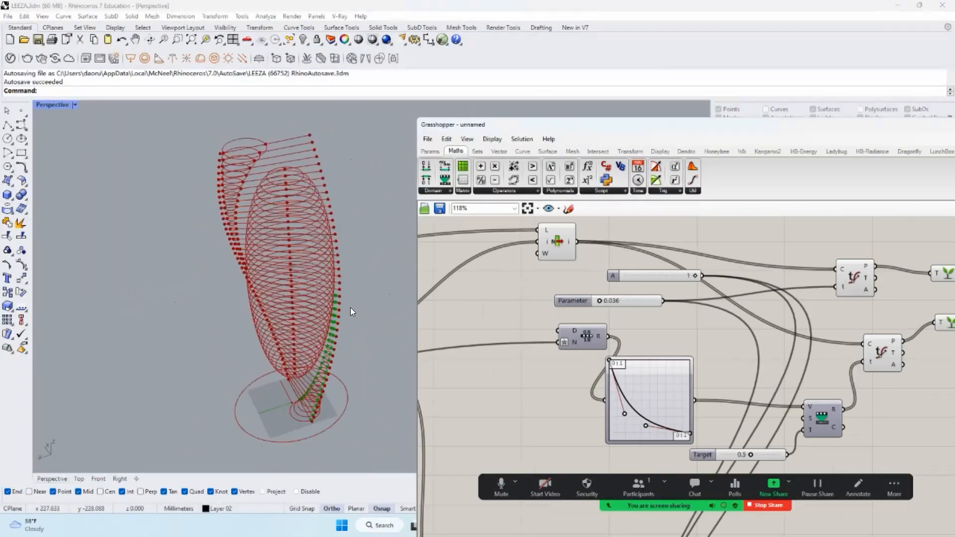
Raise the right end of the falling graph that feeds the Remap with the 0.5 target slightly
{"action": "right_click_drag", "start_coordinate": [350, 307], "coordinate": [370, 325]}
{"action": "scroll", "coordinate": [350, 307], "scroll_direction": "up", "scroll_amount": 5}
{"action": "scroll", "coordinate": [649, 291], "scroll_direction": "up", "scroll_amount": 6}
{"action": "left_click_drag", "start_coordinate": [528, 317], "coordinate": [531, 318]}
{"action": "right_click_drag", "start_coordinate": [348, 162], "coordinate": [351, 184]}
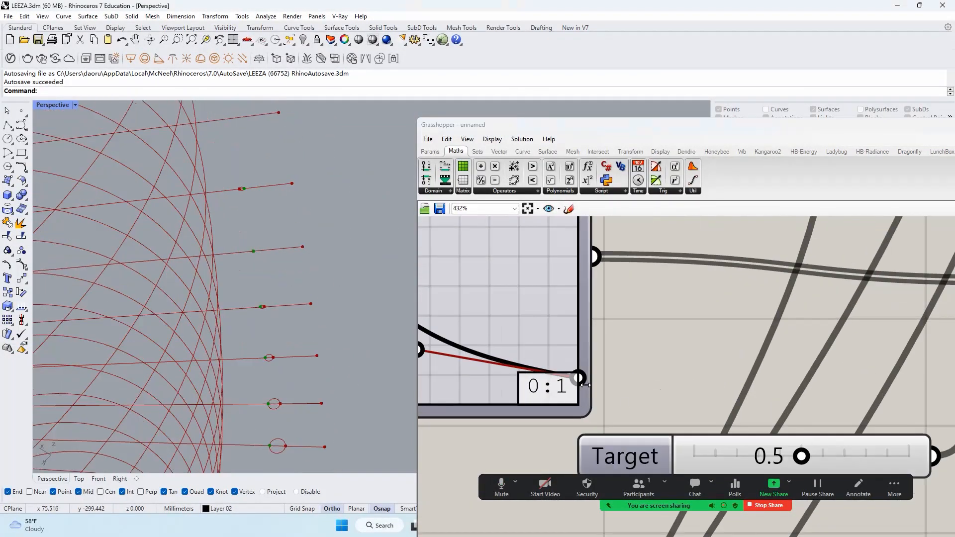
{"action": "left_click_drag", "start_coordinate": [579, 378], "coordinate": [567, 363]}
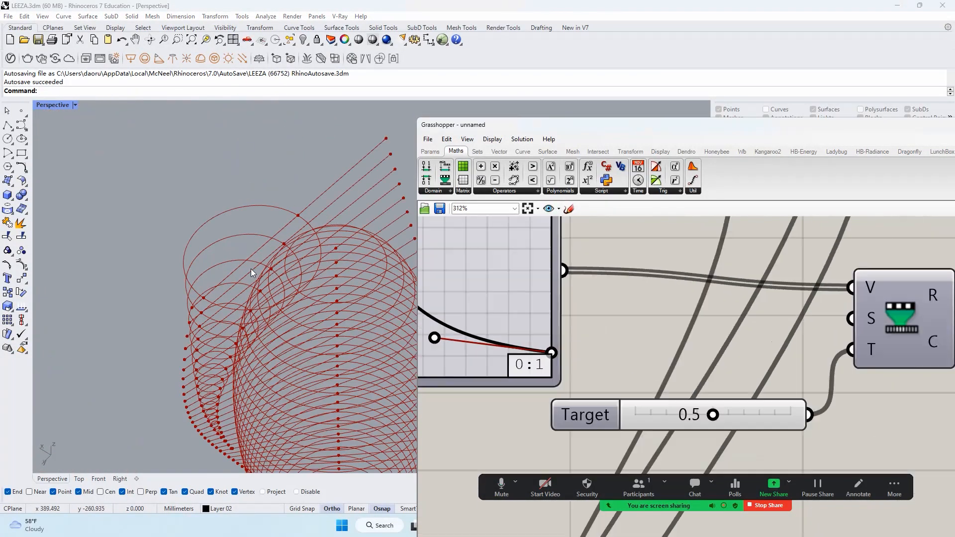
{"action": "scroll", "coordinate": [637, 297], "scroll_direction": "down", "scroll_amount": 10}
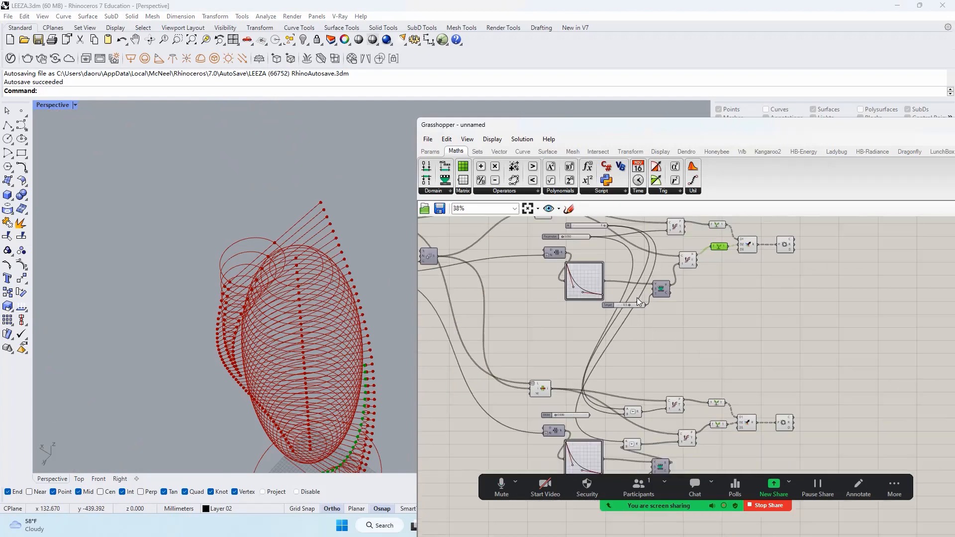
Replace the lowest branch's Graph Mapper with the one from the branch above, wiring it to the lowest Remap's value input
{"action": "scroll", "coordinate": [607, 371], "scroll_direction": "up", "scroll_amount": 3}
{"action": "right_click_drag", "start_coordinate": [582, 326], "coordinate": [584, 342]}
{"action": "scroll", "coordinate": [360, 403], "scroll_direction": "down", "scroll_amount": 2}
{"action": "right_click_drag", "start_coordinate": [365, 428], "coordinate": [373, 394]}
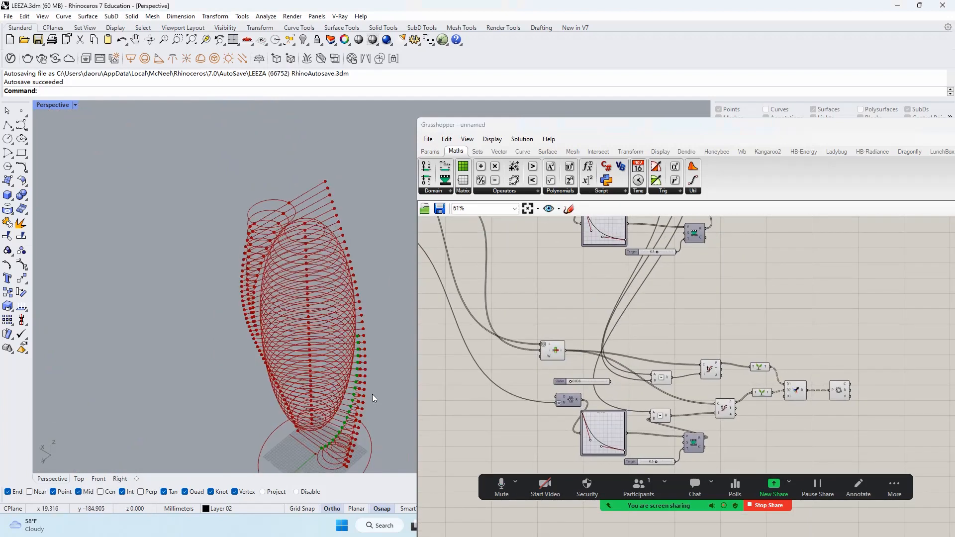
{"action": "scroll", "coordinate": [652, 331], "scroll_direction": "down", "scroll_amount": 2}
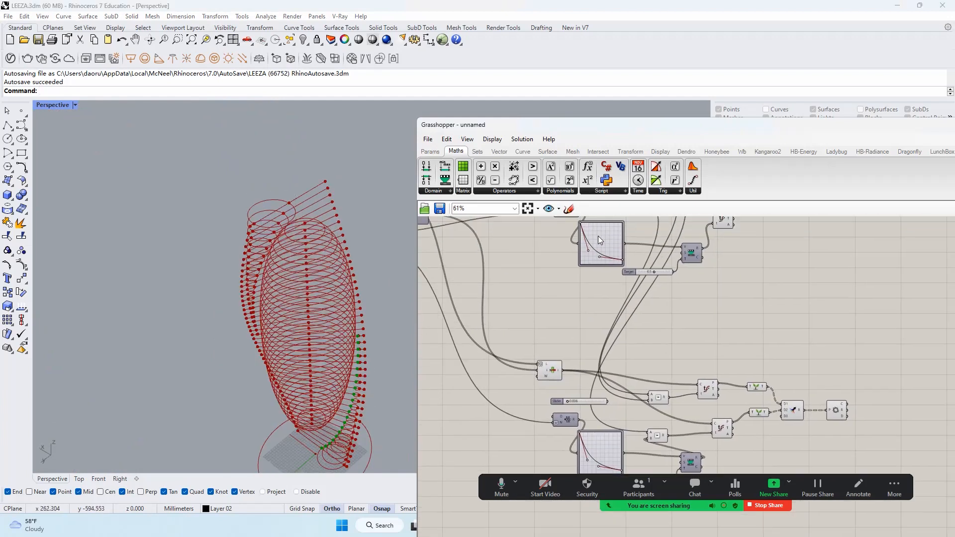
{"action": "left_click", "coordinate": [602, 259]}
{"action": "left_click_drag", "start_coordinate": [603, 258], "coordinate": [595, 422]}
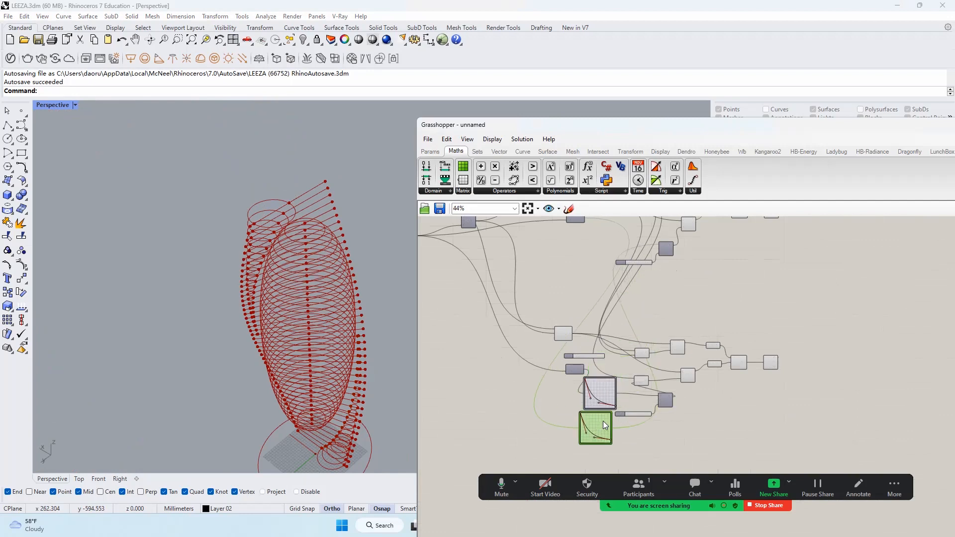
{"action": "scroll", "coordinate": [603, 421], "scroll_direction": "up", "scroll_amount": 2}
{"action": "scroll", "coordinate": [606, 348], "scroll_direction": "up", "scroll_amount": 2}
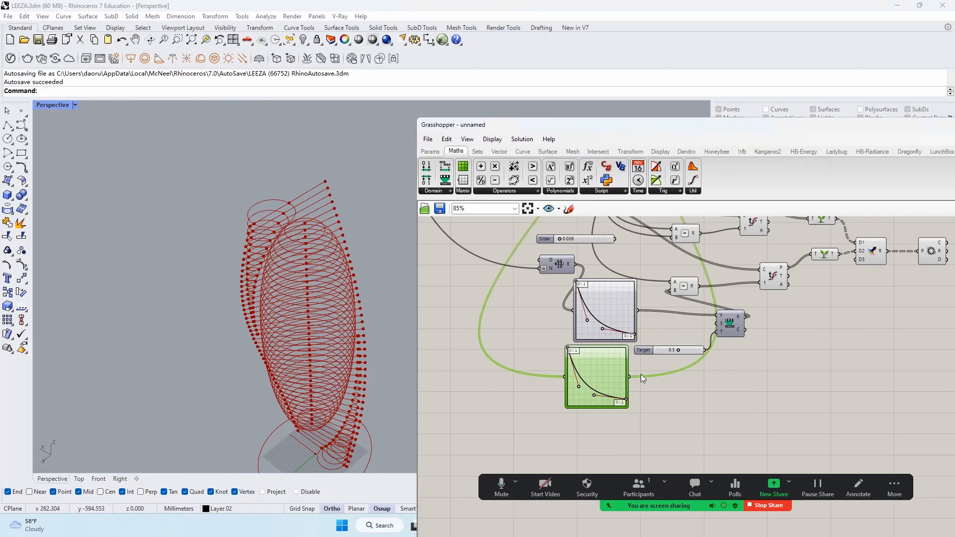
{"action": "left_click_drag", "start_coordinate": [633, 376], "coordinate": [718, 314]}
{"action": "left_click", "coordinate": [613, 306]}
{"action": "key", "text": "Delete"}
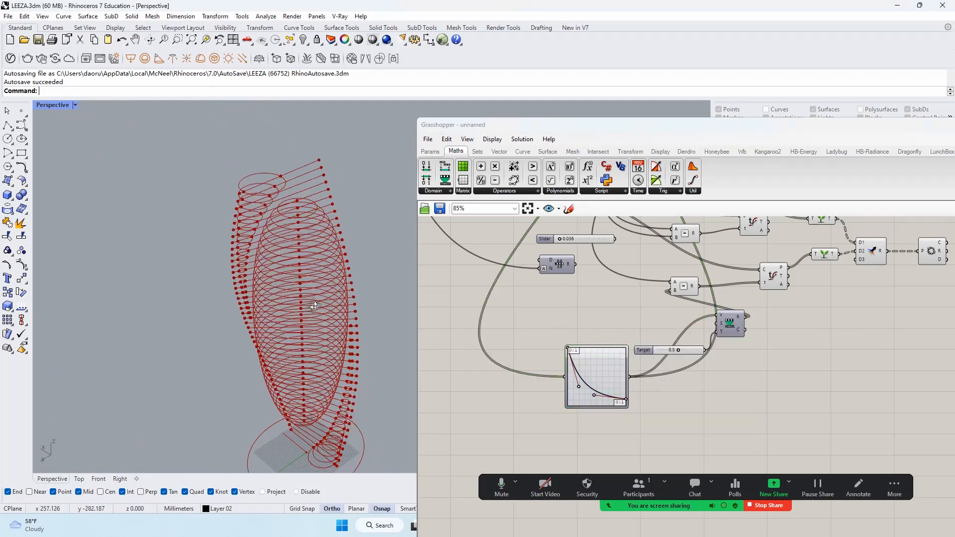
Try raising the shared Graph Mapper's right handle toward the side edge and undo the change
{"action": "left_click_drag", "start_coordinate": [592, 393], "coordinate": [636, 361]}
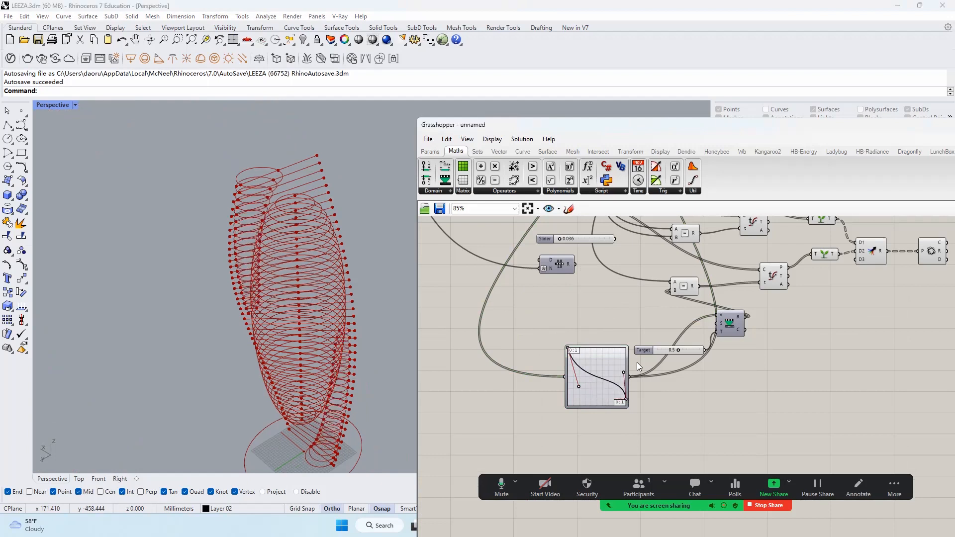
{"action": "key", "text": "ctrl+z"}
Examine from several angles how the graph-controlled circles intersect the tower's lofted surface
{"action": "scroll", "coordinate": [317, 287], "scroll_direction": "down", "scroll_amount": 4}
{"action": "right_click_drag", "start_coordinate": [317, 287], "coordinate": [293, 206]}
{"action": "scroll", "coordinate": [294, 206], "scroll_direction": "up", "scroll_amount": 4}
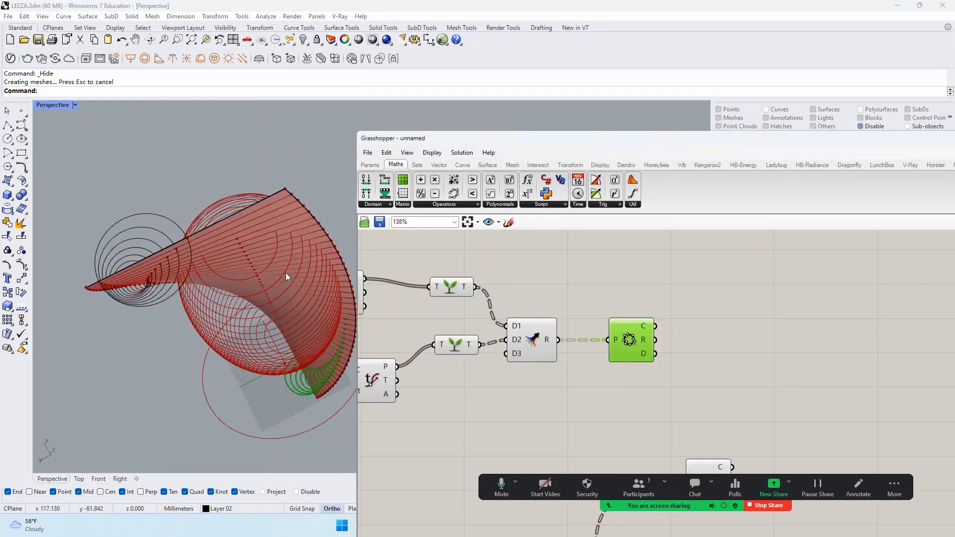
{"action": "scroll", "coordinate": [265, 238], "scroll_direction": "up", "scroll_amount": 3}
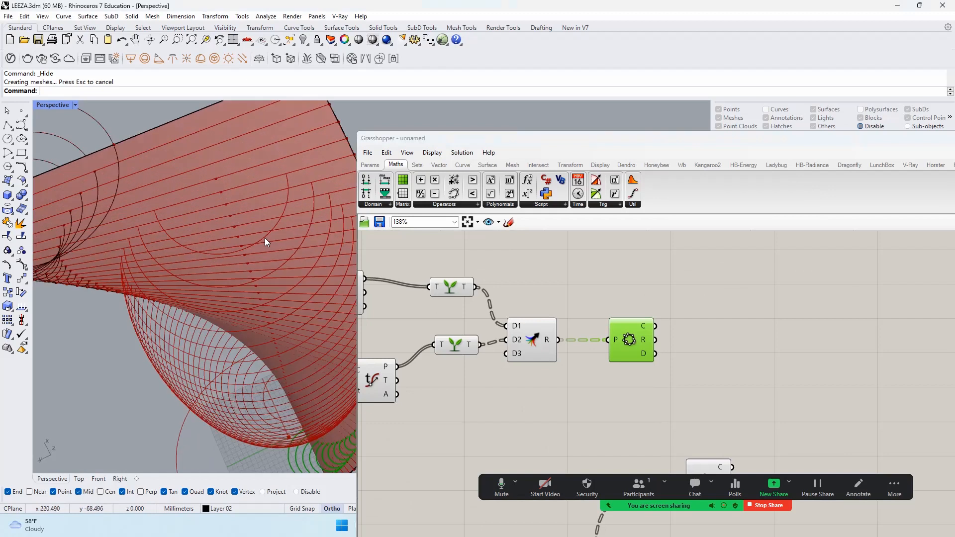
{"action": "scroll", "coordinate": [264, 237], "scroll_direction": "down", "scroll_amount": 6}
{"action": "right_click_drag", "start_coordinate": [251, 273], "coordinate": [255, 244]}
{"action": "left_click_drag", "start_coordinate": [450, 142], "coordinate": [556, 141]}
{"action": "scroll", "coordinate": [400, 229], "scroll_direction": "down", "scroll_amount": 4}
{"action": "right_click_drag", "start_coordinate": [393, 232], "coordinate": [363, 223]}
{"action": "scroll", "coordinate": [304, 231], "scroll_direction": "up", "scroll_amount": 6}
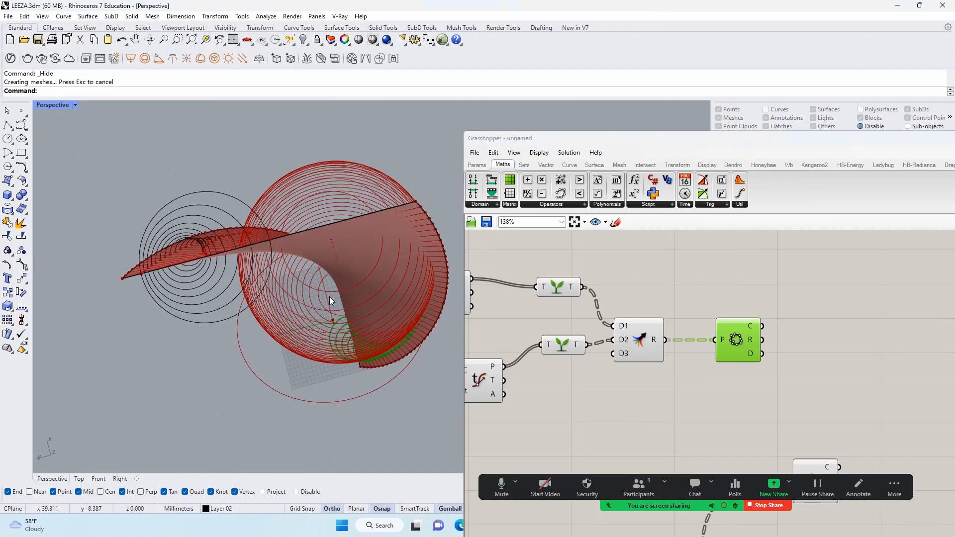
{"action": "right_click_drag", "start_coordinate": [354, 302], "coordinate": [359, 257]}
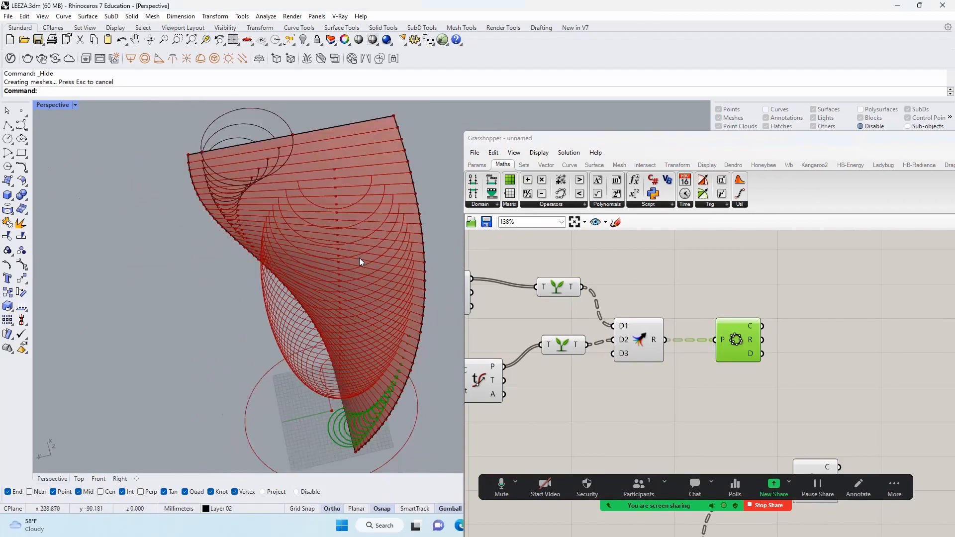
{"action": "scroll", "coordinate": [348, 220], "scroll_direction": "up", "scroll_amount": 3}
{"action": "right_click_drag", "start_coordinate": [356, 194], "coordinate": [343, 208]}
{"action": "scroll", "coordinate": [367, 123], "scroll_direction": "up", "scroll_amount": 5}
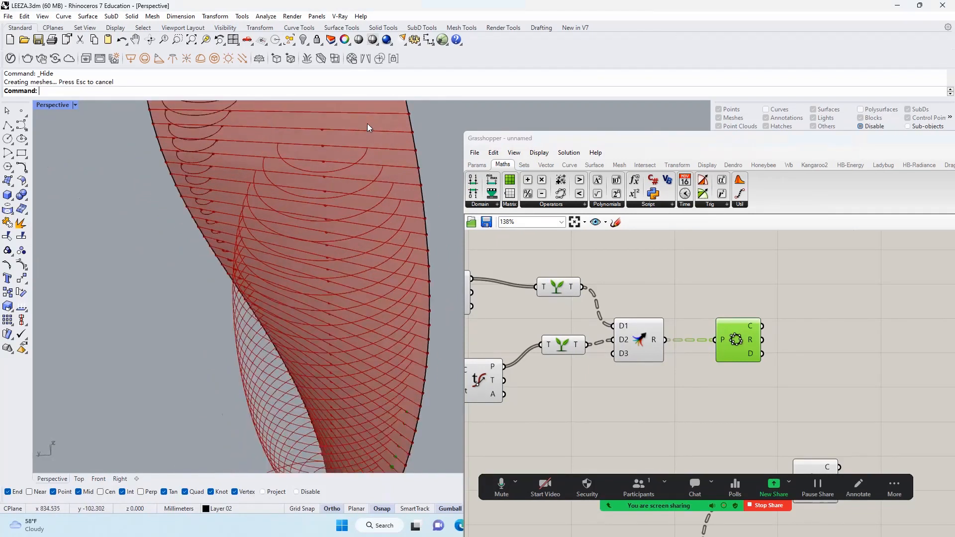
{"action": "scroll", "coordinate": [364, 154], "scroll_direction": "down", "scroll_amount": 3}
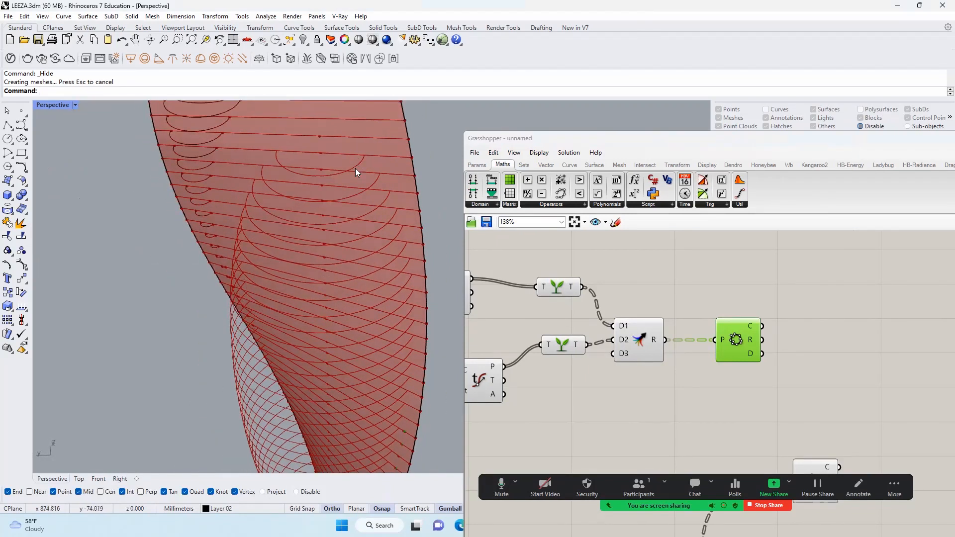
{"action": "scroll", "coordinate": [363, 199], "scroll_direction": "down", "scroll_amount": 3}
{"action": "right_click_drag", "start_coordinate": [369, 215], "coordinate": [372, 243]}
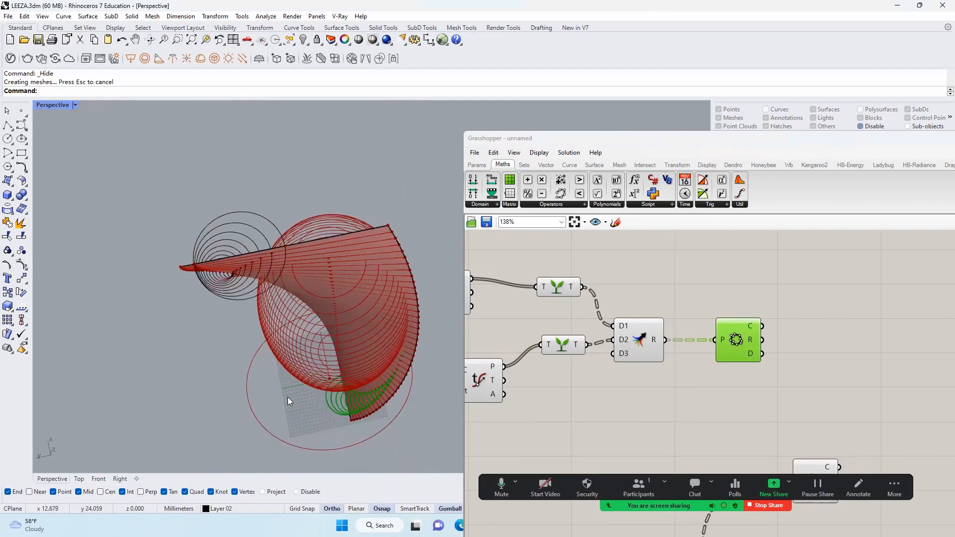
{"action": "left_click", "coordinate": [79, 478]}
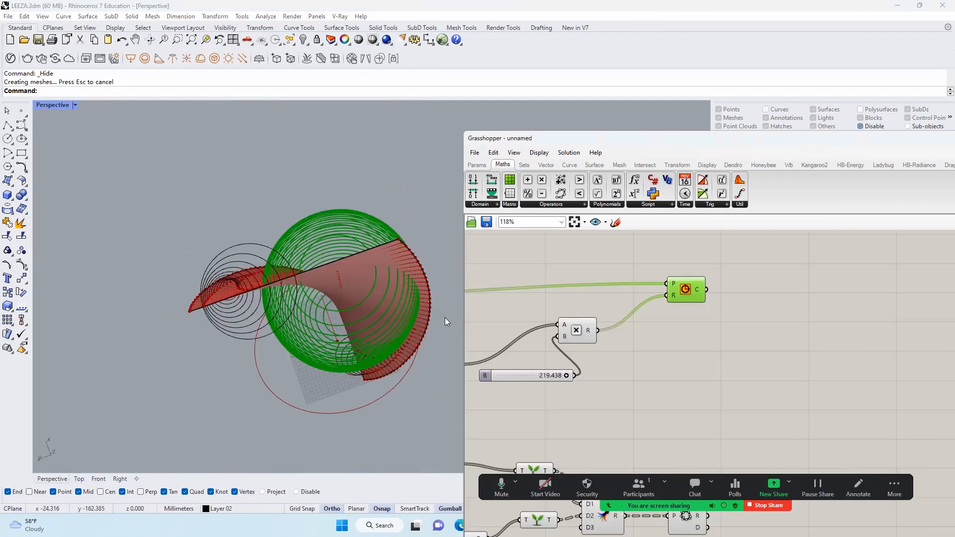
Add a Scale NU component and connect the large circles' output to its geometry input
{"action": "left_click_drag", "start_coordinate": [696, 296], "coordinate": [683, 290]}
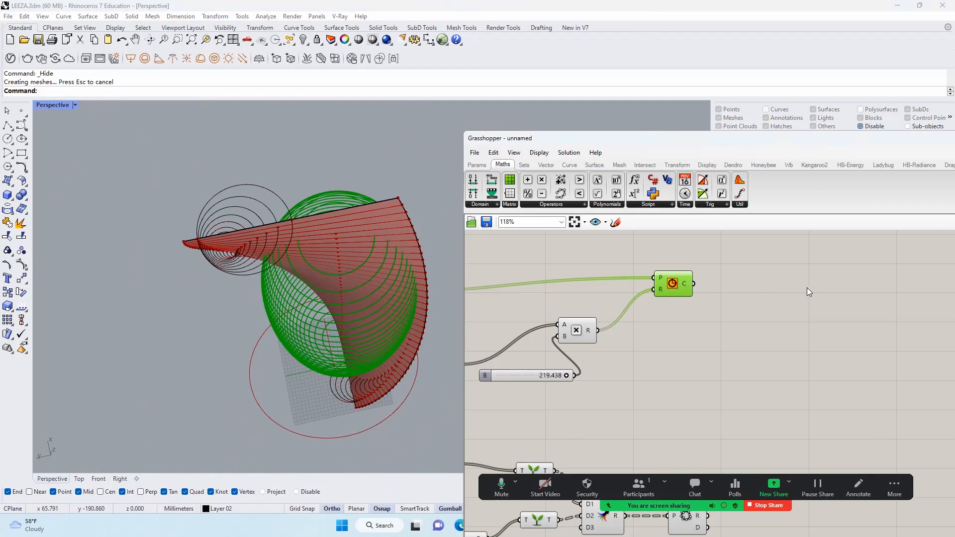
{"action": "double_click", "coordinate": [806, 287]}
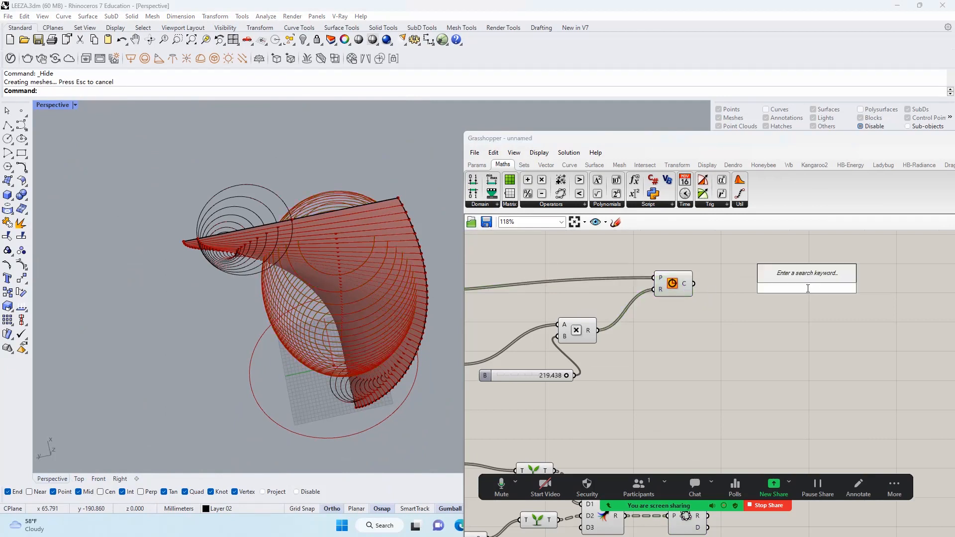
{"action": "type", "text": "SCA"}
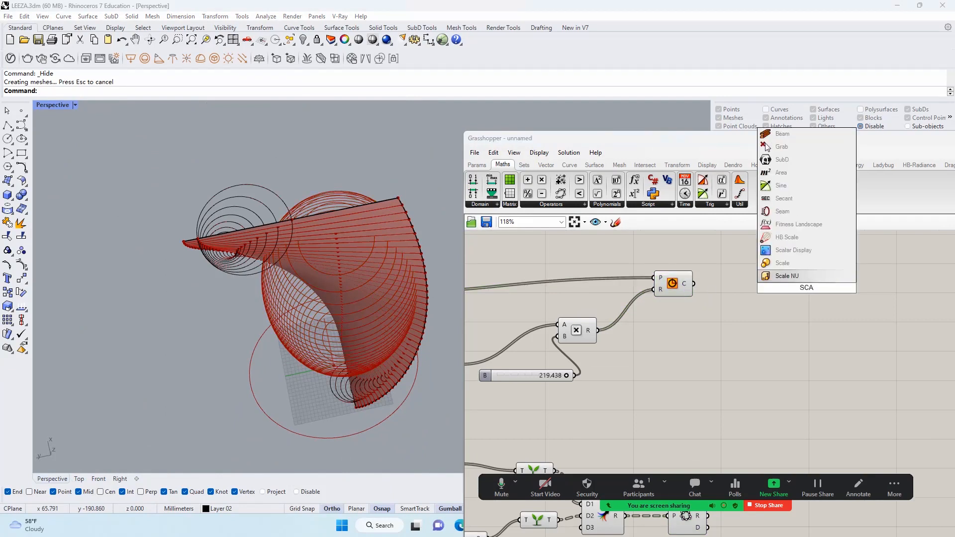
{"action": "left_click", "coordinate": [802, 277]}
{"action": "left_click_drag", "start_coordinate": [781, 274], "coordinate": [825, 303]}
Try scaling the large circles by wiring a 0.222 number slider to Scale NU's X factor
{"action": "double_click", "coordinate": [691, 313]}
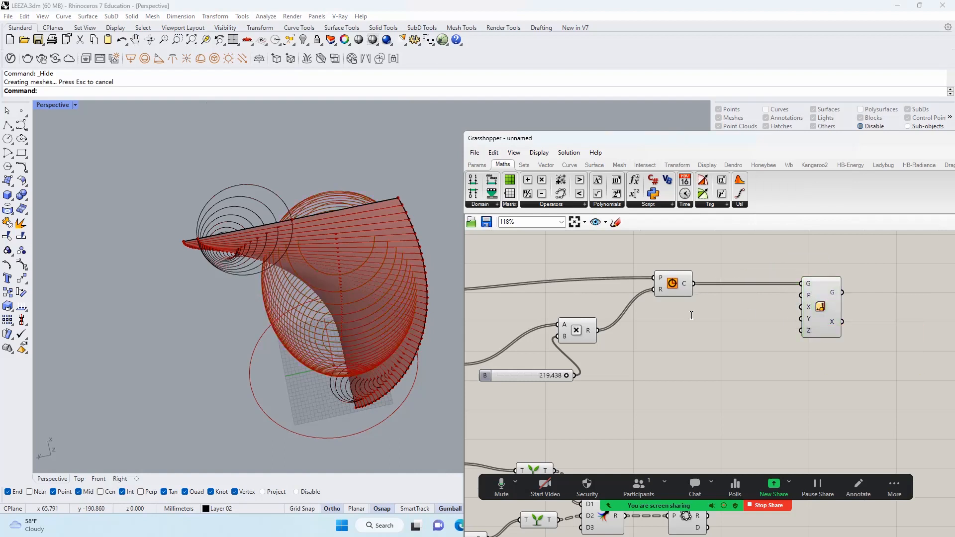
{"action": "type", "text": "0.22"}
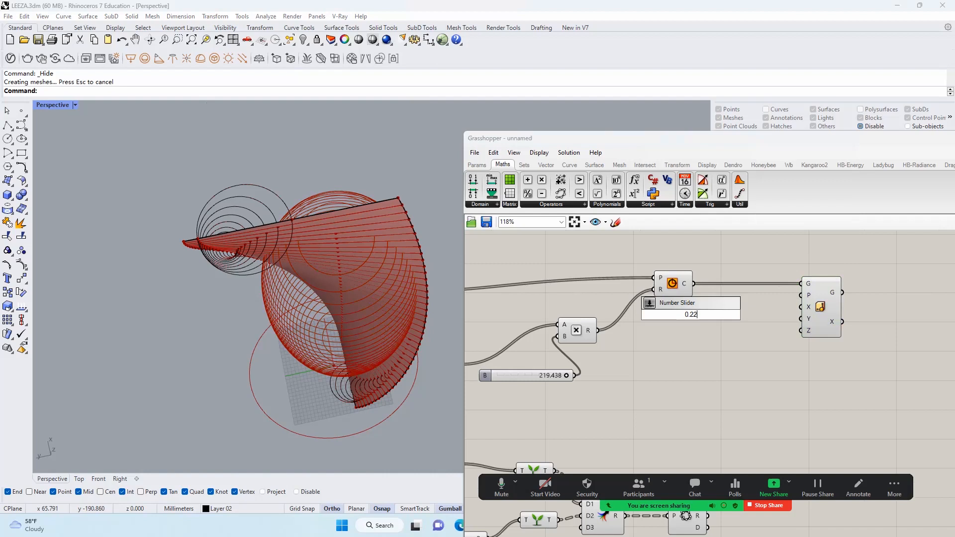
{"action": "type", "text": "2"}
{"action": "key", "text": "Return"}
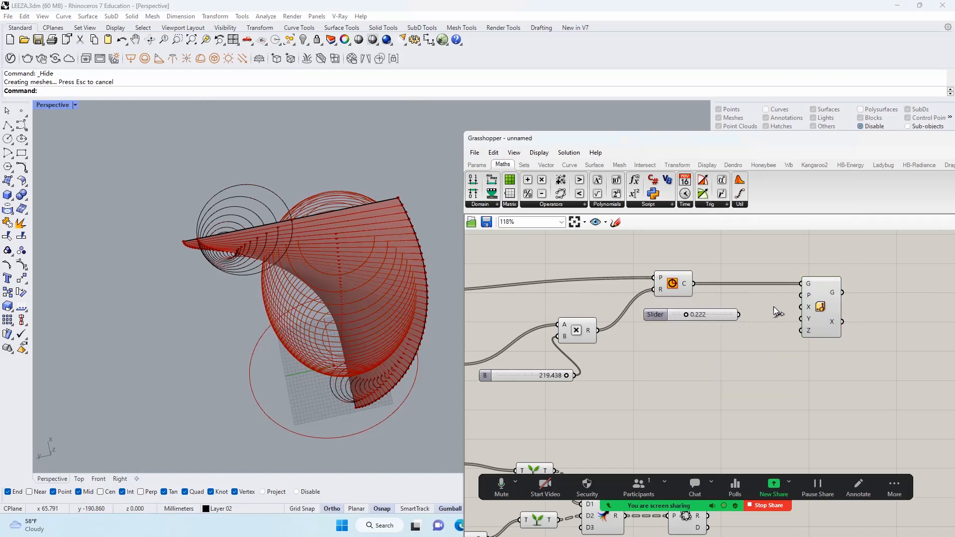
{"action": "left_click_drag", "start_coordinate": [798, 305], "coordinate": [801, 307]}
{"action": "left_click", "coordinate": [821, 307]}
Delete the Scale NU component together with its number slider
{"action": "scroll", "coordinate": [344, 258], "scroll_direction": "up", "scroll_amount": 4}
{"action": "left_click", "coordinate": [345, 259]}
{"action": "scroll", "coordinate": [344, 258], "scroll_direction": "down", "scroll_amount": 4}
{"action": "mouse_move", "coordinate": [360, 240]}
{"action": "right_mouse_down"}
{"action": "mouse_move", "coordinate": [349, 186]}
{"action": "mouse_move", "coordinate": [337, 176]}
{"action": "mouse_move", "coordinate": [353, 132]}
{"action": "mouse_move", "coordinate": [356, 209]}
{"action": "mouse_move", "coordinate": [336, 191]}
{"action": "right_mouse_up"}
{"action": "key", "text": "Escape"}
{"action": "left_click", "coordinate": [344, 160]}
{"action": "key", "text": "Escape"}
{"action": "left_click_drag", "start_coordinate": [838, 377], "coordinate": [716, 262]}
{"action": "key", "text": "Delete"}
Hide the surface that overlaps the circles in the Rhino viewport
{"action": "scroll", "coordinate": [322, 148], "scroll_direction": "up", "scroll_amount": 5}
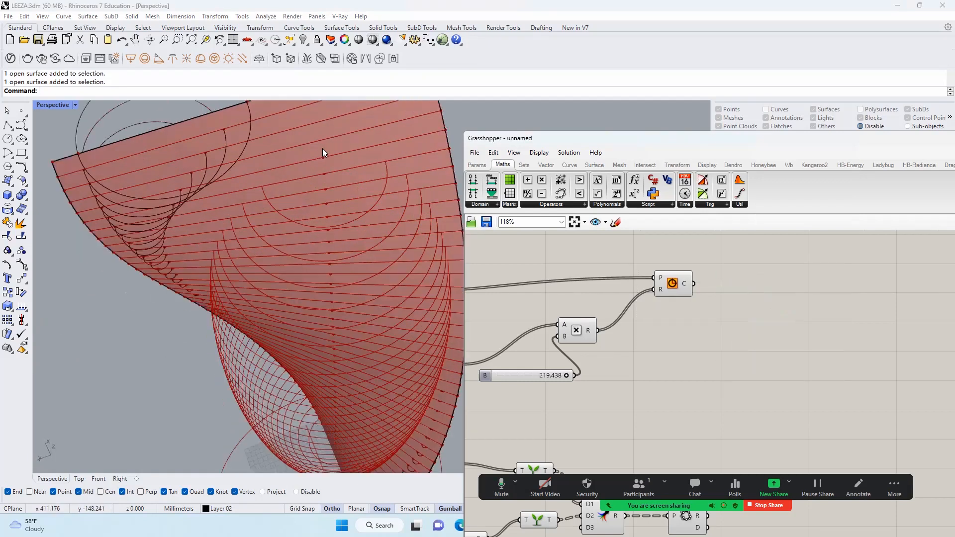
{"action": "scroll", "coordinate": [317, 197], "scroll_direction": "up", "scroll_amount": 3}
{"action": "key", "text": "ctrl+h"}
{"action": "scroll", "coordinate": [309, 190], "scroll_direction": "up", "scroll_amount": 4}
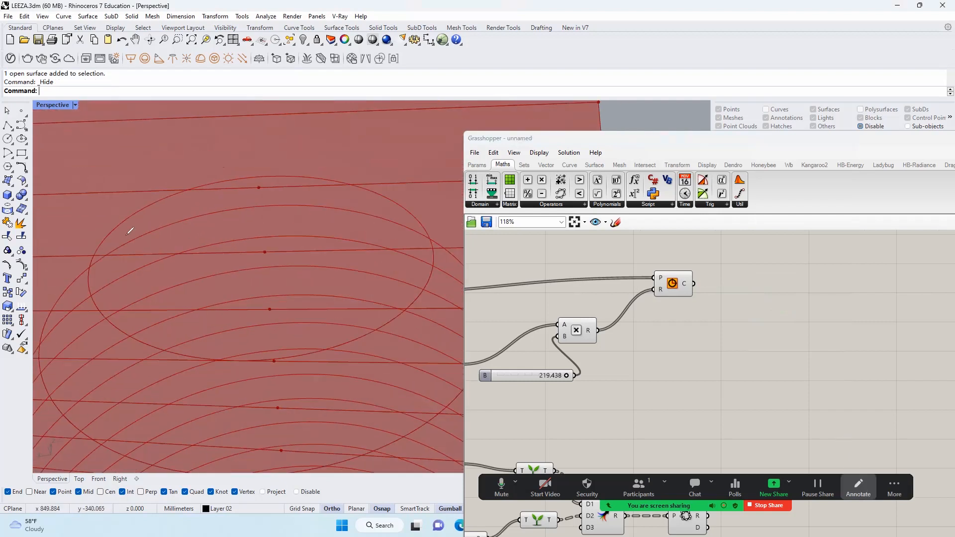
{"action": "left_click_drag", "start_coordinate": [115, 232], "coordinate": [188, 357]}
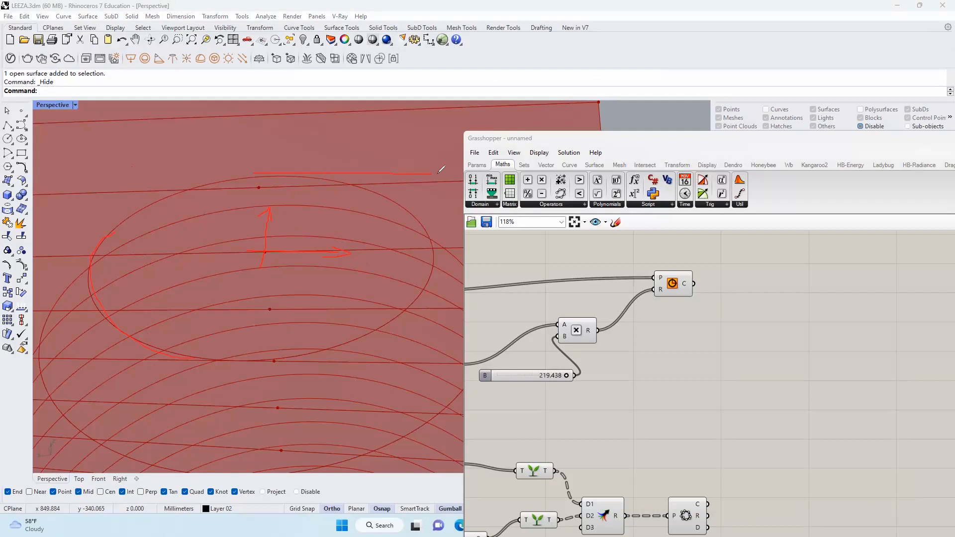
{"action": "left_click_drag", "start_coordinate": [431, 349], "coordinate": [275, 352]}
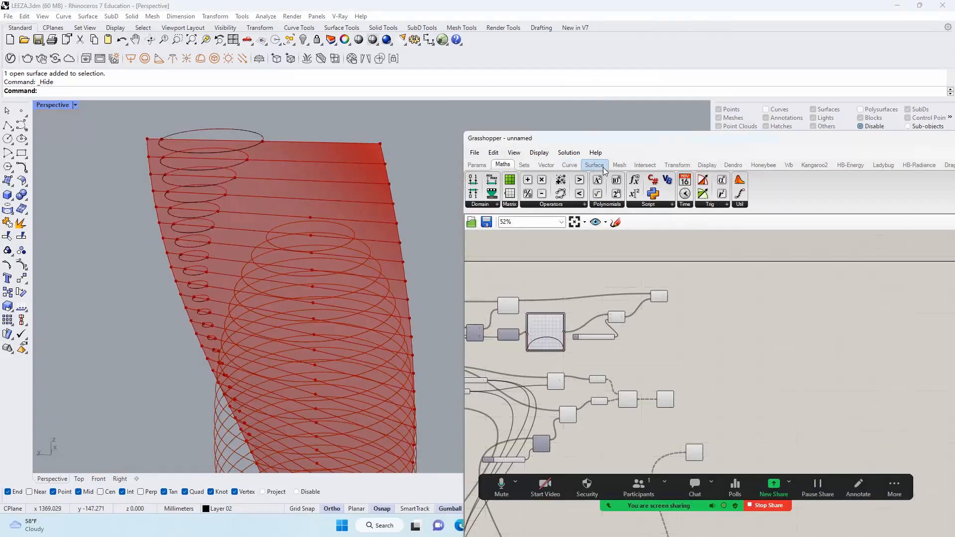
Add a Construct Plane component near the large circles' Circle component, clear of the existing wires
{"action": "left_click", "coordinate": [546, 165]}
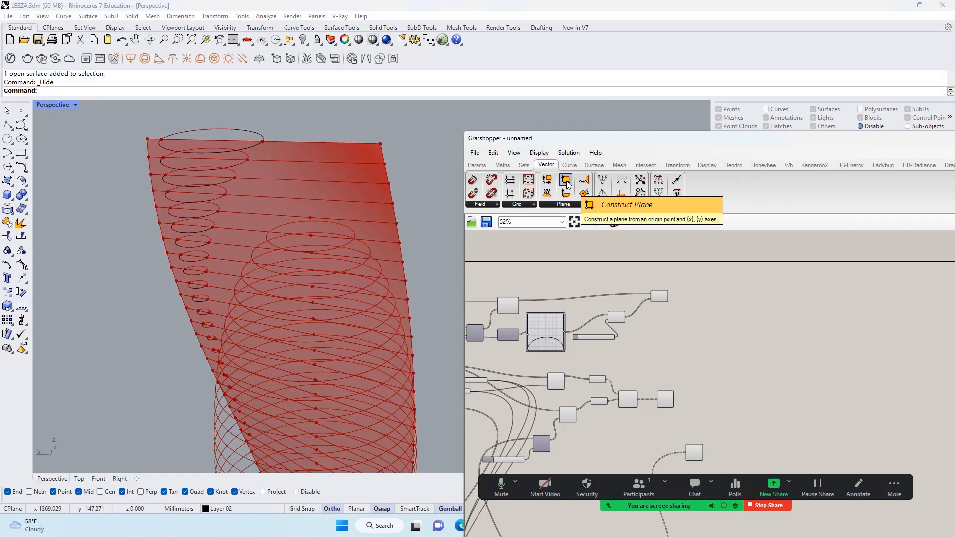
{"action": "left_click", "coordinate": [566, 182]}
{"action": "left_click", "coordinate": [726, 325]}
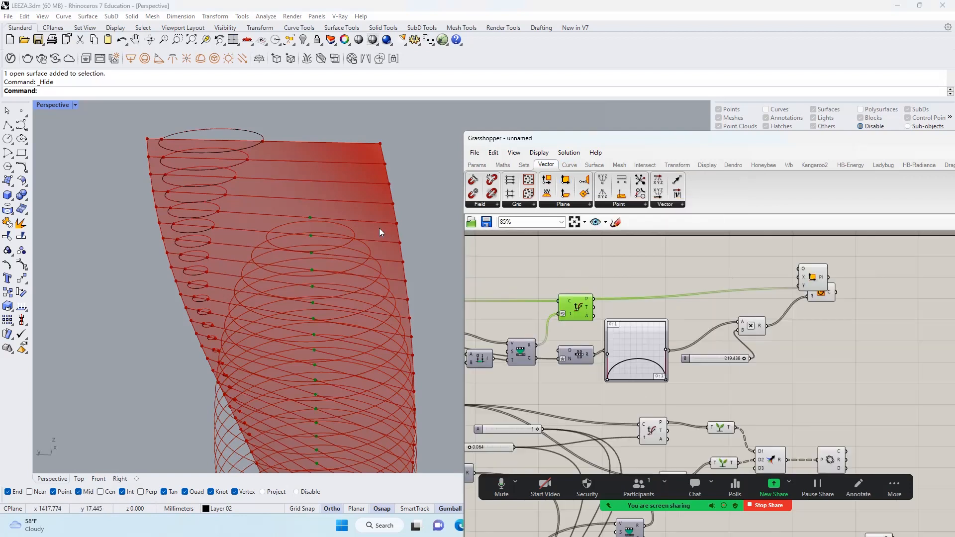
{"action": "scroll", "coordinate": [379, 228], "scroll_direction": "down", "scroll_amount": 5}
{"action": "mouse_move", "coordinate": [379, 227]}
{"action": "right_mouse_down"}
{"action": "mouse_move", "coordinate": [396, 196]}
{"action": "mouse_move", "coordinate": [417, 192]}
{"action": "mouse_move", "coordinate": [419, 243]}
{"action": "mouse_move", "coordinate": [395, 225]}
{"action": "right_mouse_up"}
{"action": "scroll", "coordinate": [395, 225], "scroll_direction": "up", "scroll_amount": 5}
{"action": "left_click_drag", "start_coordinate": [812, 276], "coordinate": [708, 274]}
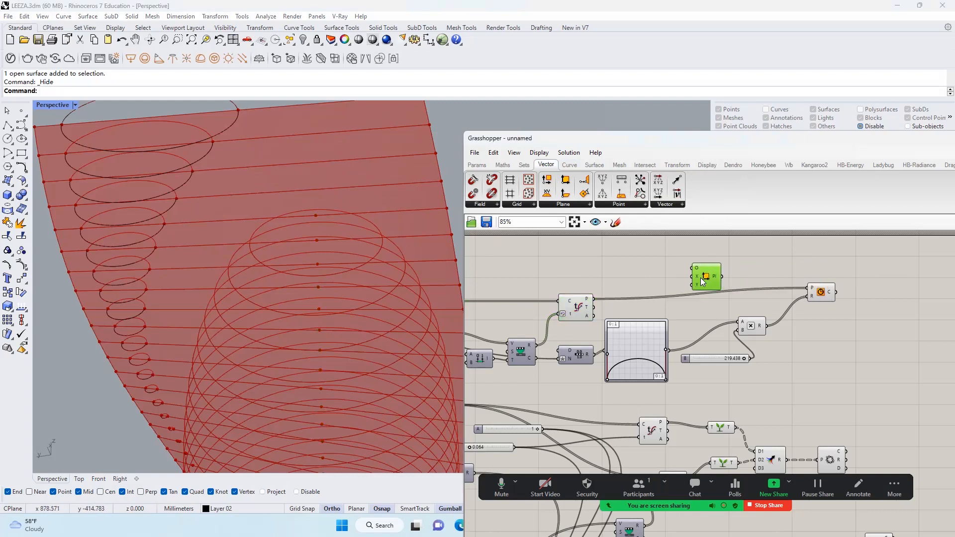
Connect the evaluated points on the floor lines to Construct Plane's origin input and place the component beyond the Circle component
{"action": "scroll", "coordinate": [609, 282], "scroll_direction": "up", "scroll_amount": 2}
{"action": "left_click_drag", "start_coordinate": [571, 307], "coordinate": [925, 297]}
{"action": "scroll", "coordinate": [712, 278], "scroll_direction": "down", "scroll_amount": 2}
{"action": "right_click_drag", "start_coordinate": [924, 297], "coordinate": [803, 300]}
{"action": "scroll", "coordinate": [802, 301], "scroll_direction": "up", "scroll_amount": 2}
{"action": "right_click_drag", "start_coordinate": [730, 274], "coordinate": [791, 273]}
{"action": "scroll", "coordinate": [735, 276], "scroll_direction": "down", "scroll_amount": 2}
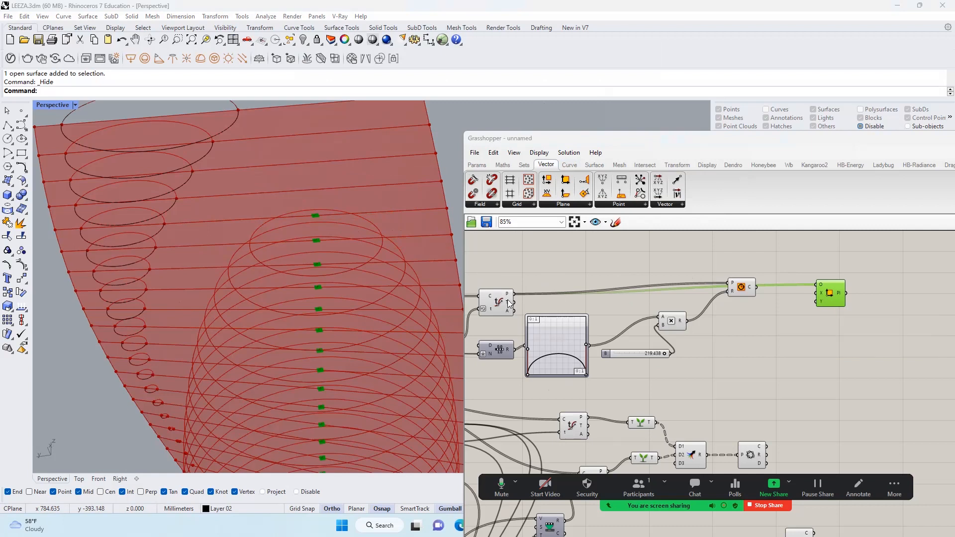
Identify the List Item holding the large circles' floor lines and add a Vector 2Pt component near it
{"action": "scroll", "coordinate": [592, 296], "scroll_direction": "down", "scroll_amount": 3}
{"action": "right_click_drag", "start_coordinate": [500, 300], "coordinate": [623, 294]}
{"action": "scroll", "coordinate": [565, 290], "scroll_direction": "up", "scroll_amount": 2}
{"action": "left_click", "coordinate": [565, 290]}
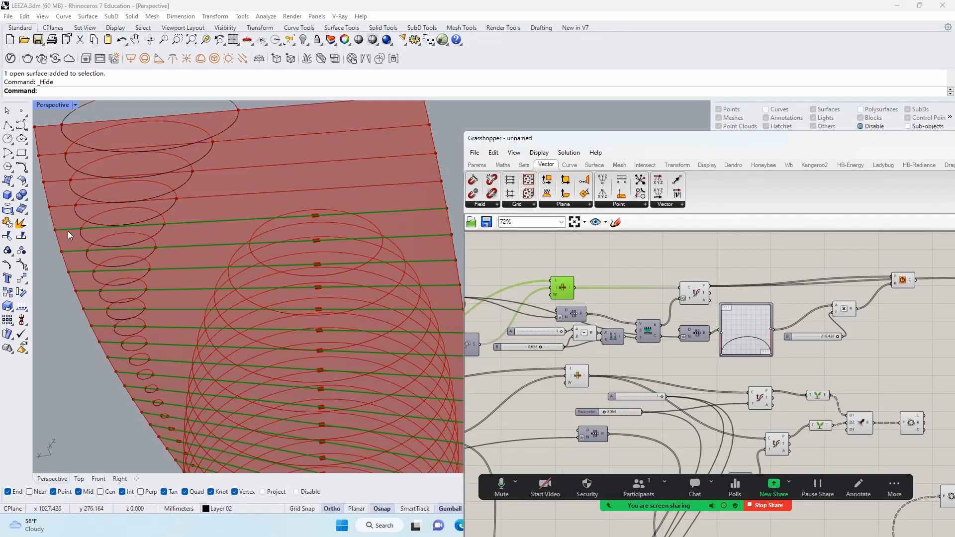
{"action": "scroll", "coordinate": [598, 270], "scroll_direction": "up", "scroll_amount": 2}
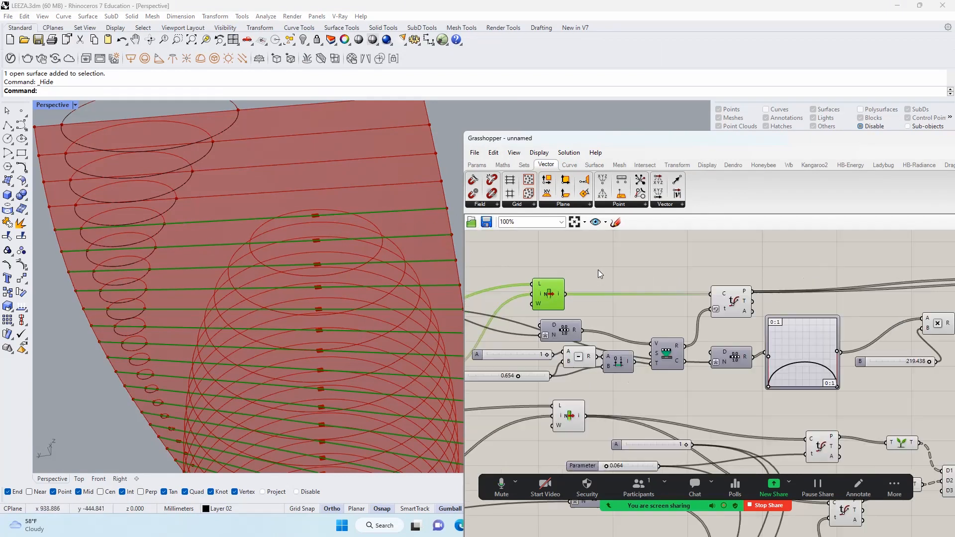
{"action": "double_click", "coordinate": [657, 275]}
{"action": "type", "text": "VEC"}
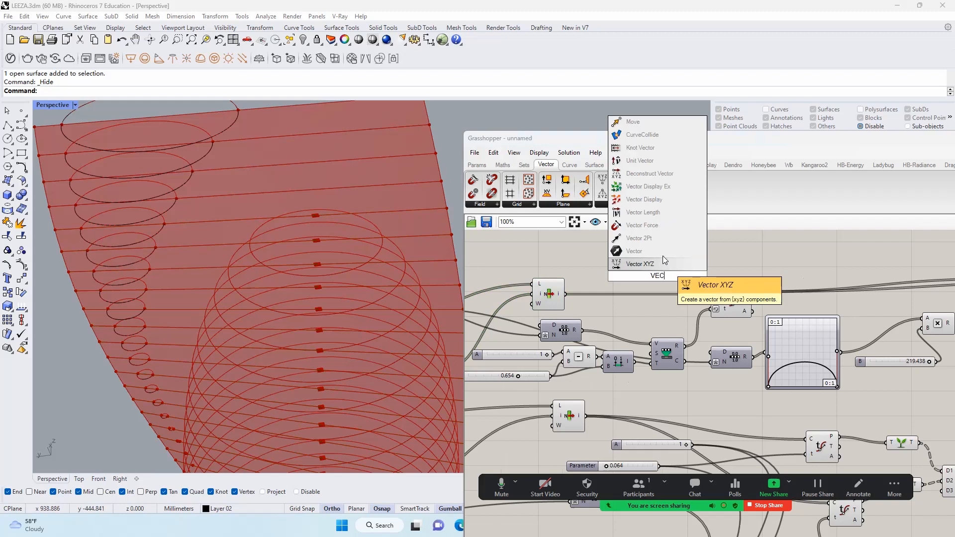
{"action": "left_click", "coordinate": [659, 237]}
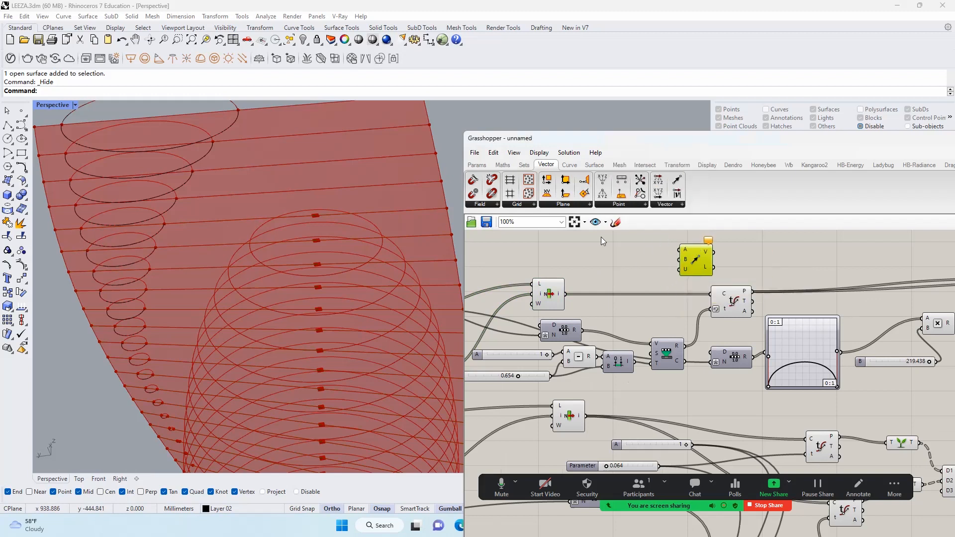
Add an End Points component for the floor lines and wire its start and end points to Vector 2Pt's A and B inputs
{"action": "left_click", "coordinate": [524, 165]}
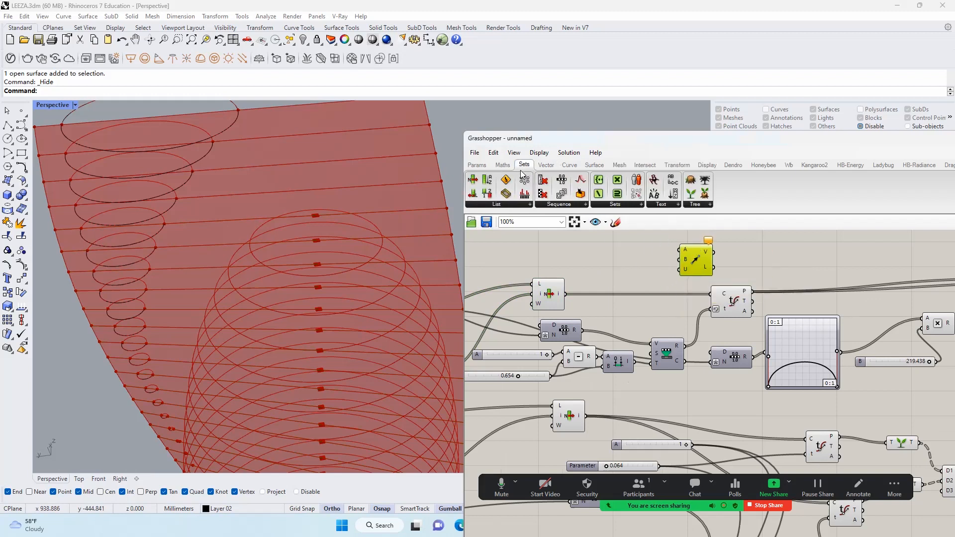
{"action": "left_click", "coordinate": [569, 165]}
{"action": "left_click", "coordinate": [487, 180]}
{"action": "left_click", "coordinate": [616, 260]}
{"action": "left_click_drag", "start_coordinate": [566, 294], "coordinate": [679, 250]}
{"action": "left_click_drag", "start_coordinate": [633, 264], "coordinate": [679, 260]}
Move Vector 2Pt closer to Construct Plane and connect its vector output to the plane's X-axis input
{"action": "left_click", "coordinate": [696, 260]}
{"action": "scroll", "coordinate": [694, 259], "scroll_direction": "down", "scroll_amount": 3}
{"action": "right_click_drag", "start_coordinate": [695, 259], "coordinate": [599, 264]}
{"action": "left_click_drag", "start_coordinate": [600, 265], "coordinate": [764, 264]}
{"action": "scroll", "coordinate": [812, 264], "scroll_direction": "up", "scroll_amount": 3}
{"action": "right_click_drag", "start_coordinate": [778, 262], "coordinate": [642, 258]}
{"action": "scroll", "coordinate": [640, 258], "scroll_direction": "up", "scroll_amount": 2}
{"action": "left_click_drag", "start_coordinate": [605, 258], "coordinate": [775, 315]}
{"action": "left_click", "coordinate": [803, 316]}
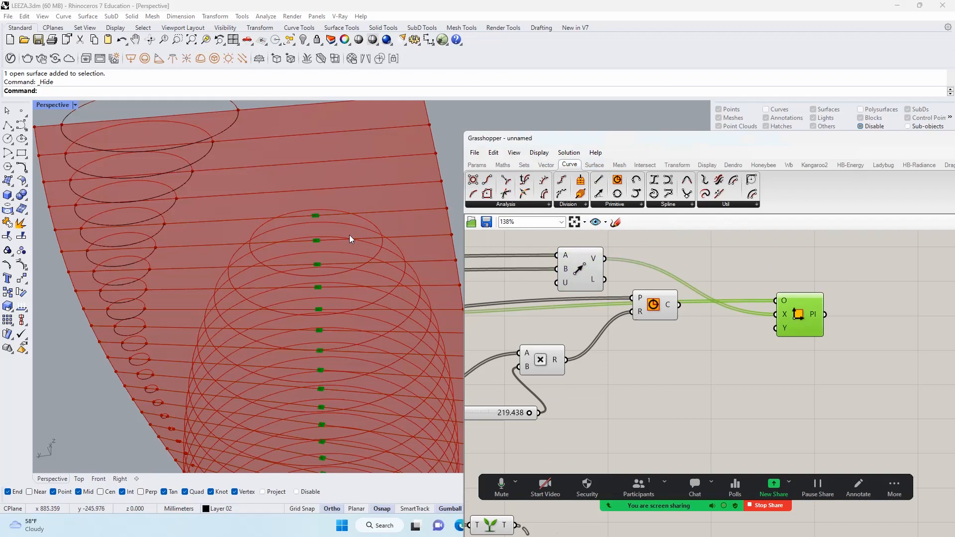
Examine how the constructed planes align with the floor lines in the viewport
{"action": "scroll", "coordinate": [349, 239], "scroll_direction": "up", "scroll_amount": 5}
{"action": "scroll", "coordinate": [271, 269], "scroll_direction": "down", "scroll_amount": 2}
{"action": "scroll", "coordinate": [262, 219], "scroll_direction": "up", "scroll_amount": 3}
{"action": "scroll", "coordinate": [269, 239], "scroll_direction": "down", "scroll_amount": 4}
{"action": "scroll", "coordinate": [274, 349], "scroll_direction": "up", "scroll_amount": 6}
{"action": "scroll", "coordinate": [254, 279], "scroll_direction": "down", "scroll_amount": 4}
{"action": "scroll", "coordinate": [256, 333], "scroll_direction": "up", "scroll_amount": 4}
{"action": "scroll", "coordinate": [258, 319], "scroll_direction": "down", "scroll_amount": 5}
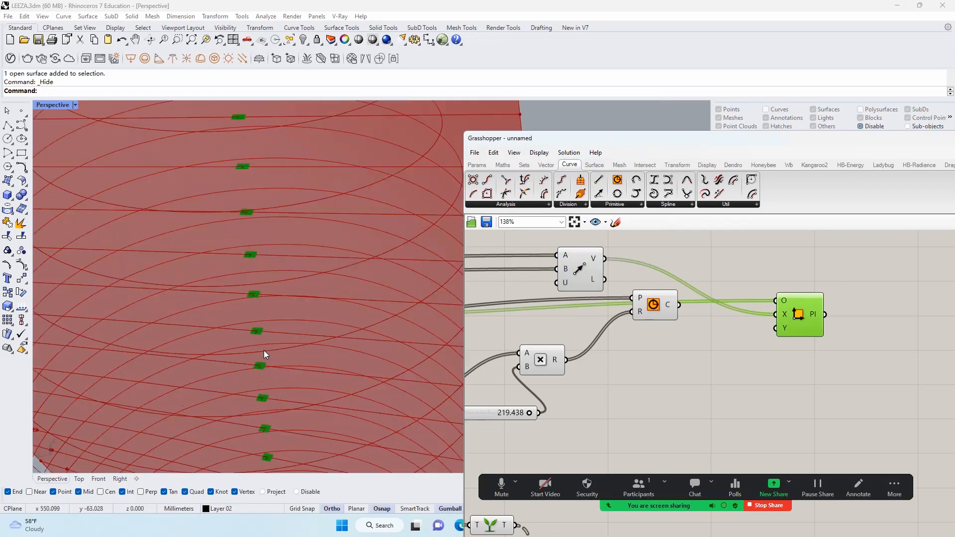
{"action": "scroll", "coordinate": [264, 354], "scroll_direction": "up", "scroll_amount": 2}
{"action": "scroll", "coordinate": [261, 376], "scroll_direction": "up", "scroll_amount": 4}
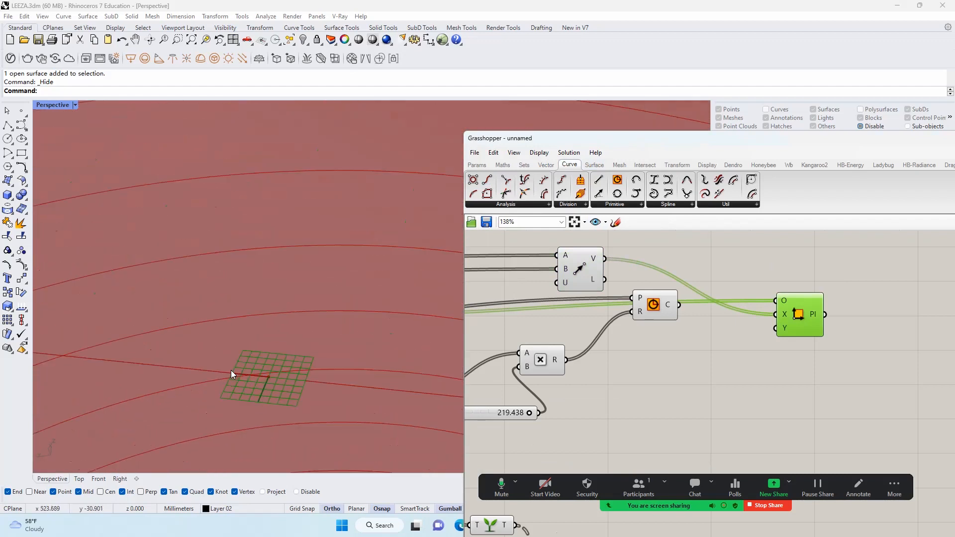
{"action": "scroll", "coordinate": [259, 368], "scroll_direction": "down", "scroll_amount": 8}
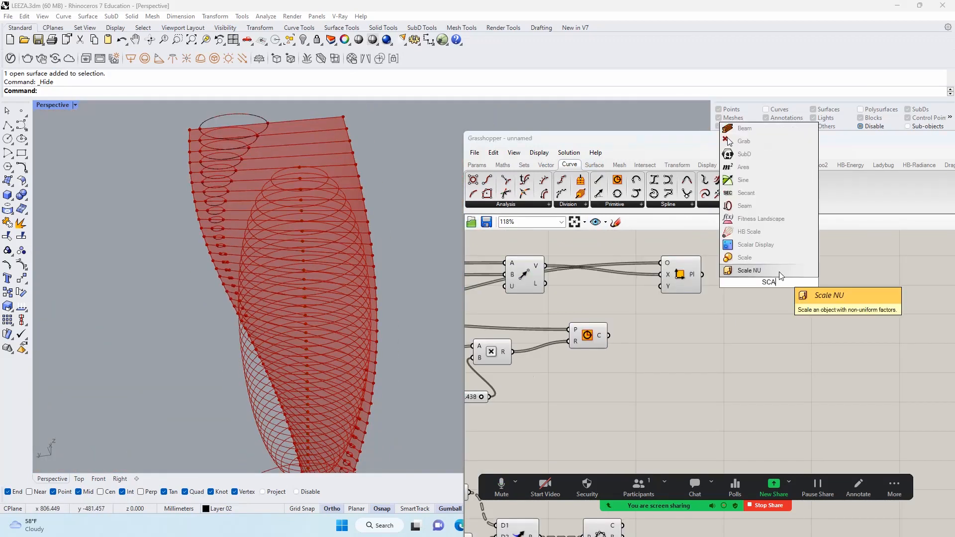
Add a Scale NU component and connect the large circles to its geometry input
{"action": "left_click", "coordinate": [775, 272]}
{"action": "scroll", "coordinate": [842, 309], "scroll_direction": "down", "scroll_amount": 3}
{"action": "left_click", "coordinate": [572, 276]}
{"action": "left_click", "coordinate": [628, 317]}
{"action": "scroll", "coordinate": [631, 316], "scroll_direction": "up", "scroll_amount": 1}
{"action": "left_click_drag", "start_coordinate": [633, 318], "coordinate": [827, 273]}
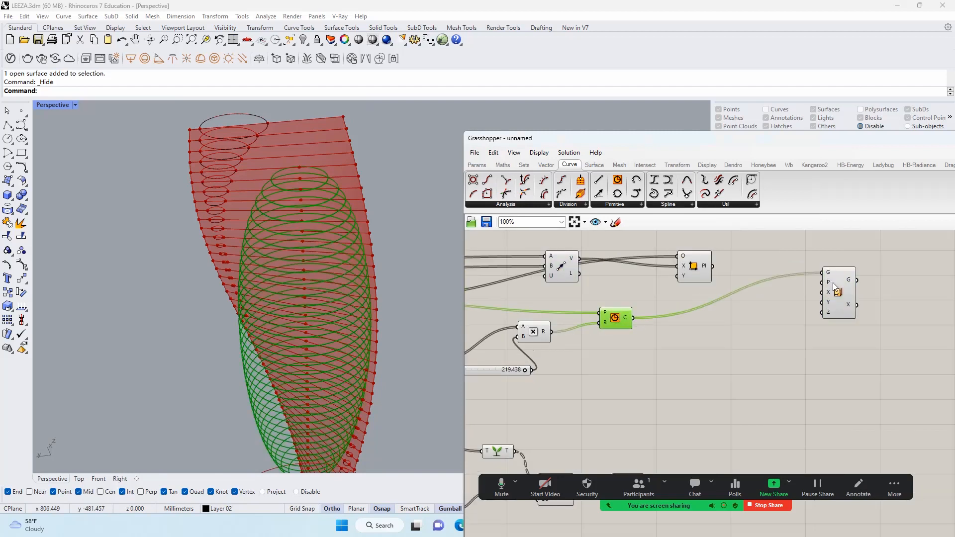
Connect the Construct Plane output to Scale NU's plane input
{"action": "scroll", "coordinate": [833, 285], "scroll_direction": "up", "scroll_amount": 3}
{"action": "scroll", "coordinate": [625, 262], "scroll_direction": "down", "scroll_amount": 3}
{"action": "right_click_drag", "start_coordinate": [624, 263], "coordinate": [709, 260]}
{"action": "scroll", "coordinate": [628, 257], "scroll_direction": "down", "scroll_amount": 2}
{"action": "scroll", "coordinate": [627, 256], "scroll_direction": "up", "scroll_amount": 1}
{"action": "left_click_drag", "start_coordinate": [699, 257], "coordinate": [794, 280]}
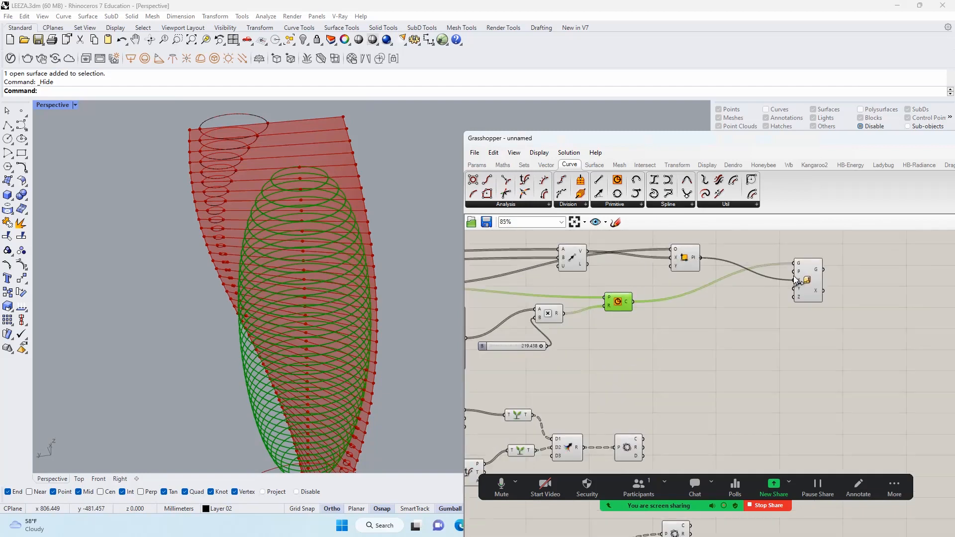
{"action": "scroll", "coordinate": [794, 279], "scroll_direction": "up", "scroll_amount": 2}
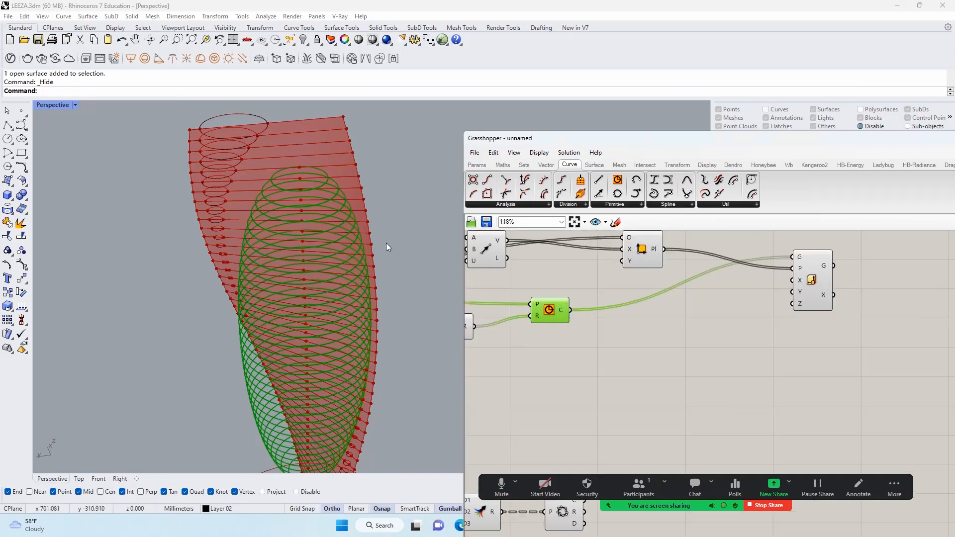
{"action": "scroll", "coordinate": [293, 193], "scroll_direction": "up", "scroll_amount": 5}
{"action": "scroll", "coordinate": [296, 205], "scroll_direction": "down", "scroll_amount": 3}
Add a 0.222 number slider and connect it to Scale NU's Y factor
{"action": "left_click", "coordinate": [710, 316]}
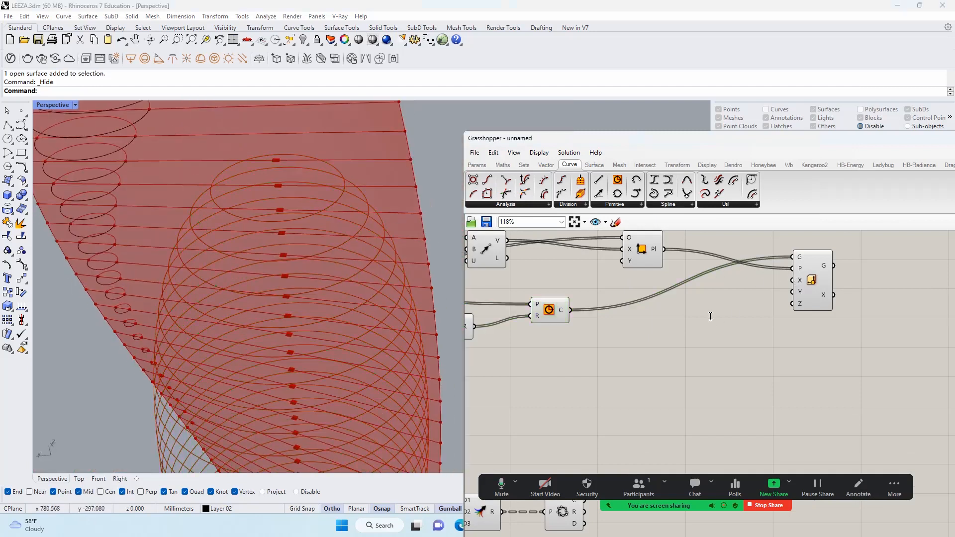
{"action": "double_click", "coordinate": [710, 317]}
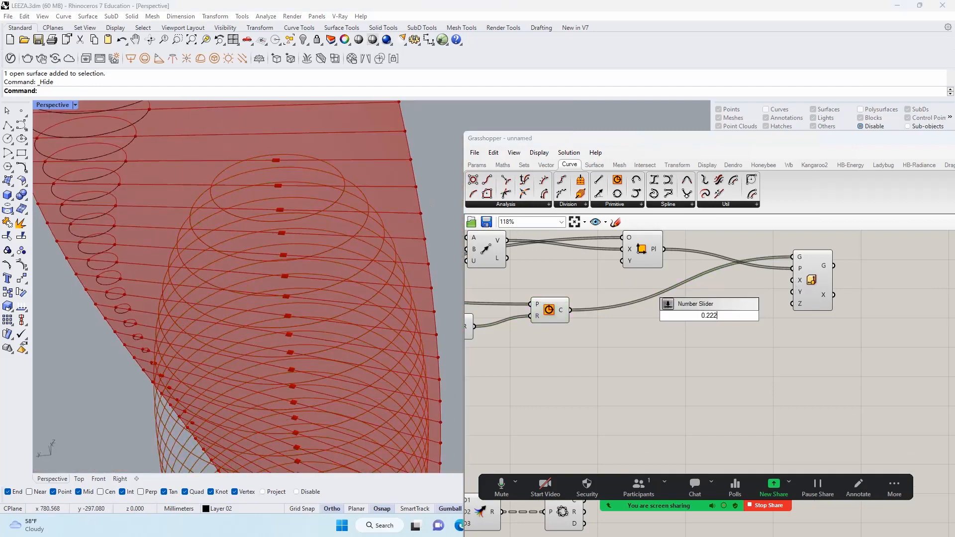
{"action": "type", "text": "0.222"}
{"action": "key", "text": "Return"}
{"action": "left_click_drag", "start_coordinate": [758, 316], "coordinate": [759, 316]}
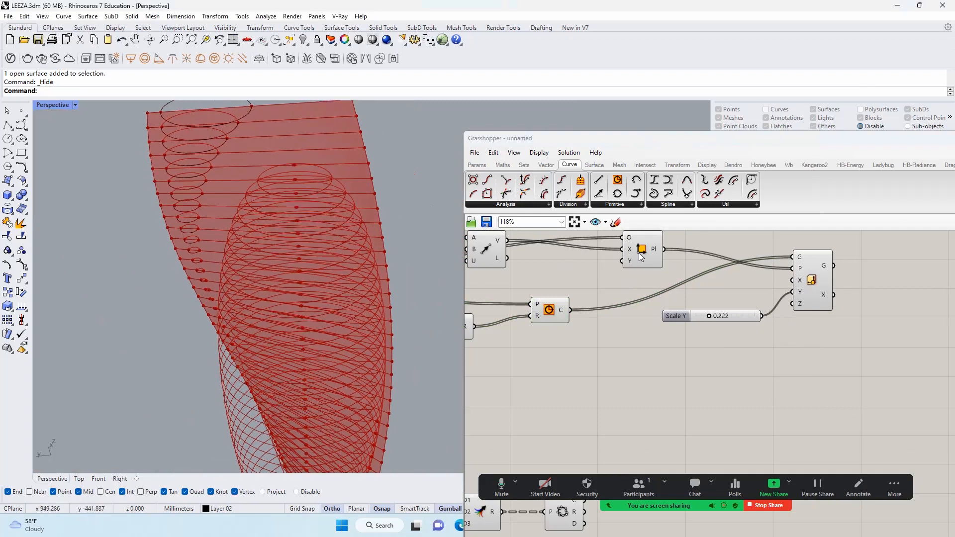
Turn off the previews of the Construct Plane and the unscaled Circle components
{"action": "left_click", "coordinate": [642, 256]}
{"action": "scroll", "coordinate": [688, 425], "scroll_direction": "down", "scroll_amount": 3}
{"action": "key", "text": "space"}
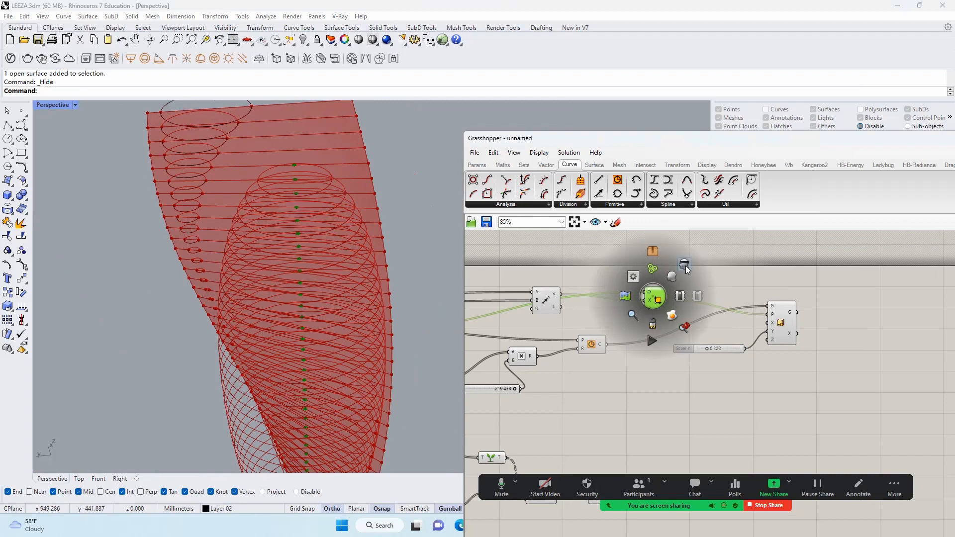
{"action": "left_click", "coordinate": [591, 344]}
{"action": "key", "text": "space"}
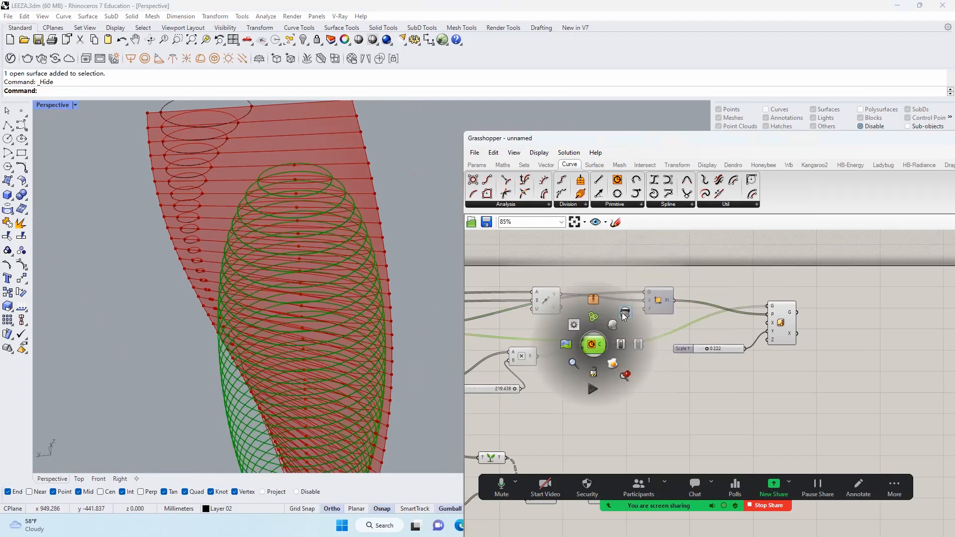
{"action": "left_click", "coordinate": [624, 313]}
Inspect the flattened circles along the floor lines and compare them with the curved floor edges in the atrium reference photo
{"action": "scroll", "coordinate": [402, 203], "scroll_direction": "down", "scroll_amount": 6}
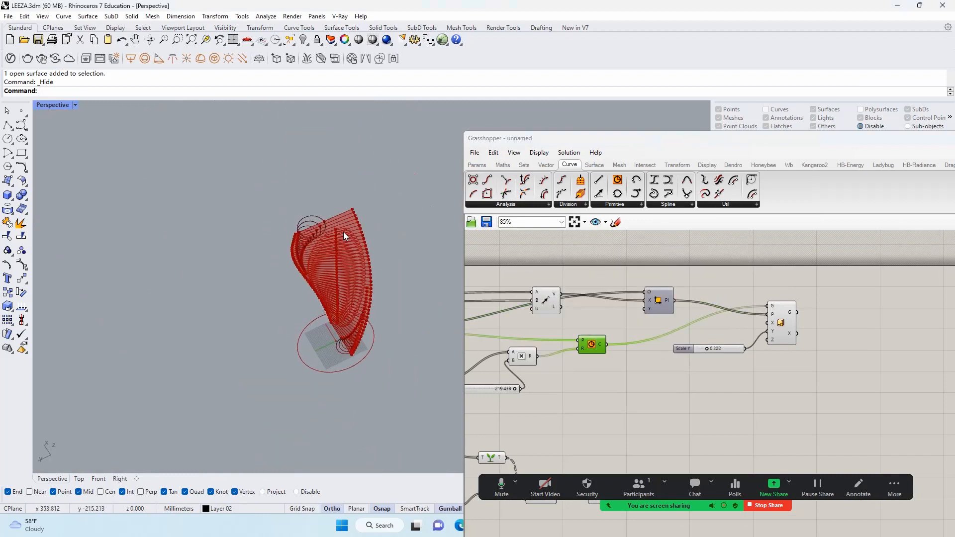
{"action": "scroll", "coordinate": [343, 231], "scroll_direction": "up", "scroll_amount": 5}
{"action": "scroll", "coordinate": [320, 202], "scroll_direction": "down", "scroll_amount": 2}
{"action": "scroll", "coordinate": [308, 236], "scroll_direction": "up", "scroll_amount": 3}
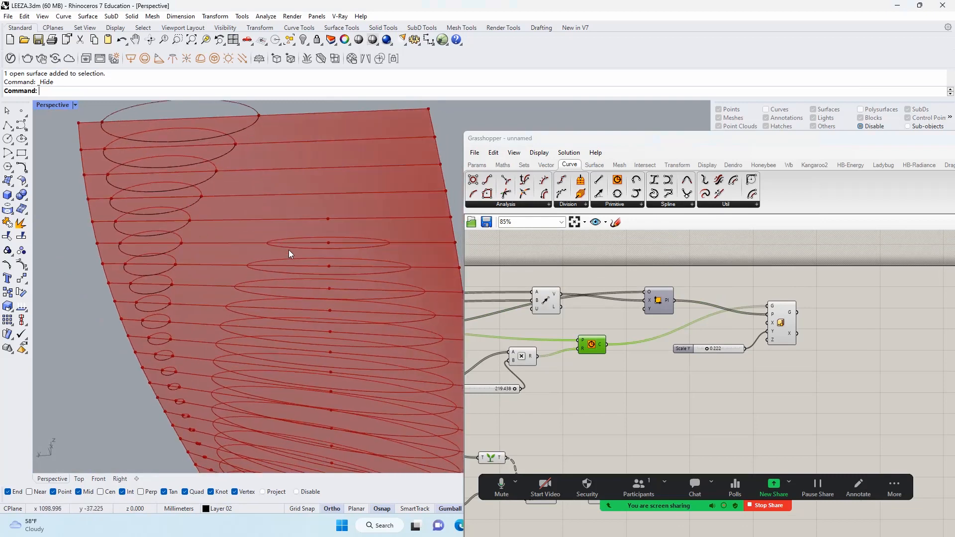
{"action": "scroll", "coordinate": [288, 250], "scroll_direction": "down", "scroll_amount": 3}
{"action": "scroll", "coordinate": [255, 249], "scroll_direction": "down", "scroll_amount": 3}
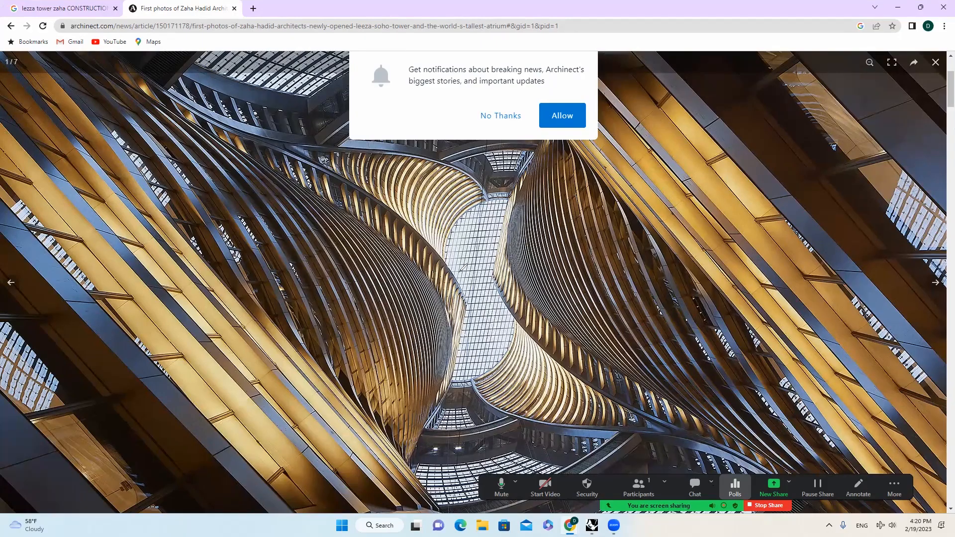
{"action": "left_click_drag", "start_coordinate": [443, 297], "coordinate": [335, 213]}
{"action": "left_click_drag", "start_coordinate": [300, 166], "coordinate": [343, 188]}
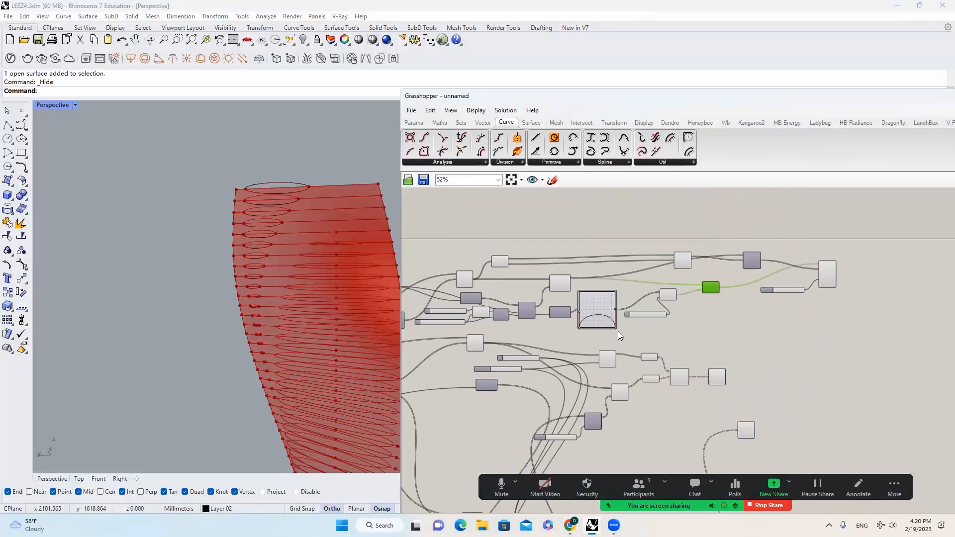
Reshape the Graph Mapper driving the large circles' radii by raising its right handle
{"action": "scroll", "coordinate": [617, 331], "scroll_direction": "up", "scroll_amount": 3}
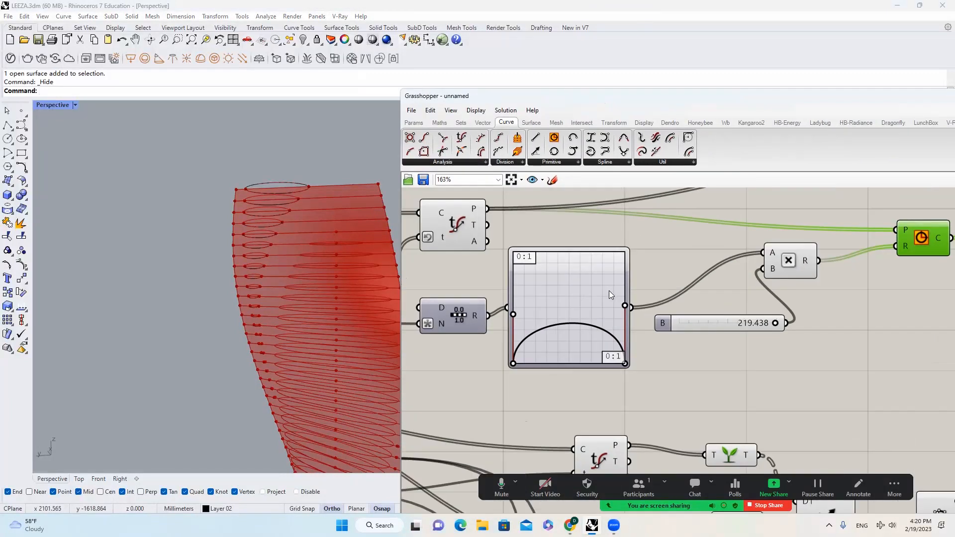
{"action": "left_click_drag", "start_coordinate": [630, 312], "coordinate": [629, 287]}
{"action": "left_click_drag", "start_coordinate": [476, 321], "coordinate": [473, 346]}
{"action": "right_click_drag", "start_coordinate": [833, 334], "coordinate": [735, 303]}
{"action": "left_click_drag", "start_coordinate": [739, 302], "coordinate": [734, 303]}
Reshape the Graph Mapper beside the 0.5 Target slider by raising its lower handle and moving its left handle up and inward
{"action": "right_click_drag", "start_coordinate": [524, 386], "coordinate": [780, 373]}
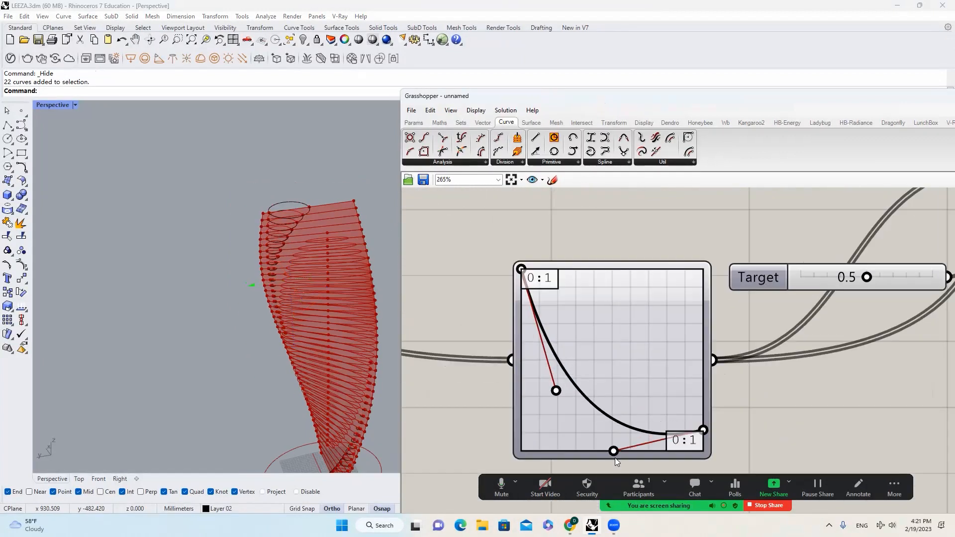
{"action": "right_click_drag", "start_coordinate": [339, 302], "coordinate": [343, 310]}
{"action": "left_click_drag", "start_coordinate": [605, 448], "coordinate": [603, 416]}
{"action": "scroll", "coordinate": [560, 440], "scroll_direction": "up", "scroll_amount": 2}
{"action": "left_click_drag", "start_coordinate": [554, 371], "coordinate": [578, 352]}
{"action": "scroll", "coordinate": [524, 212], "scroll_direction": "up", "scroll_amount": 2}
{"action": "left_click_drag", "start_coordinate": [599, 404], "coordinate": [586, 403]}
{"action": "scroll", "coordinate": [615, 312], "scroll_direction": "down", "scroll_amount": 5}
{"action": "scroll", "coordinate": [681, 284], "scroll_direction": "up", "scroll_amount": 4}
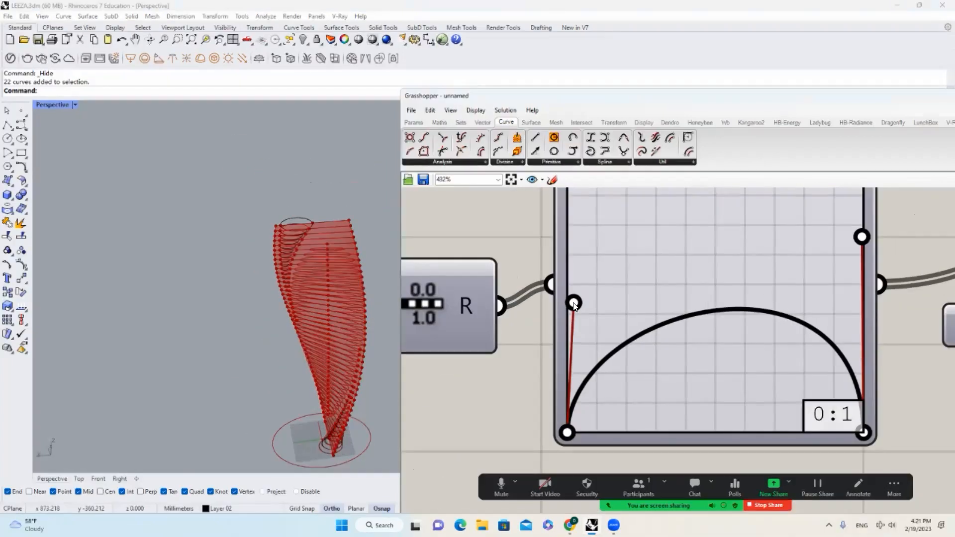
Lower both handles of the arch-shaped Graph Mapper driving the large circles' radii and increase the B factor slider
{"action": "scroll", "coordinate": [337, 353], "scroll_direction": "up", "scroll_amount": 3}
{"action": "right_click_drag", "start_coordinate": [336, 353], "coordinate": [366, 277]}
{"action": "scroll", "coordinate": [366, 277], "scroll_direction": "up", "scroll_amount": 1}
{"action": "left_click_drag", "start_coordinate": [567, 299], "coordinate": [566, 322]}
{"action": "scroll", "coordinate": [358, 308], "scroll_direction": "down", "scroll_amount": 2}
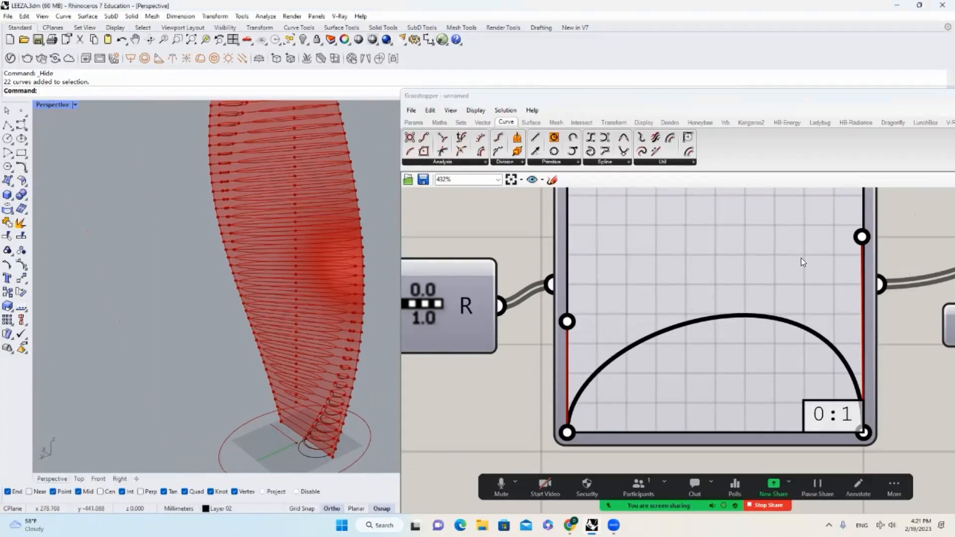
{"action": "left_click_drag", "start_coordinate": [862, 236], "coordinate": [890, 317]}
{"action": "scroll", "coordinate": [890, 318], "scroll_direction": "down", "scroll_amount": 3}
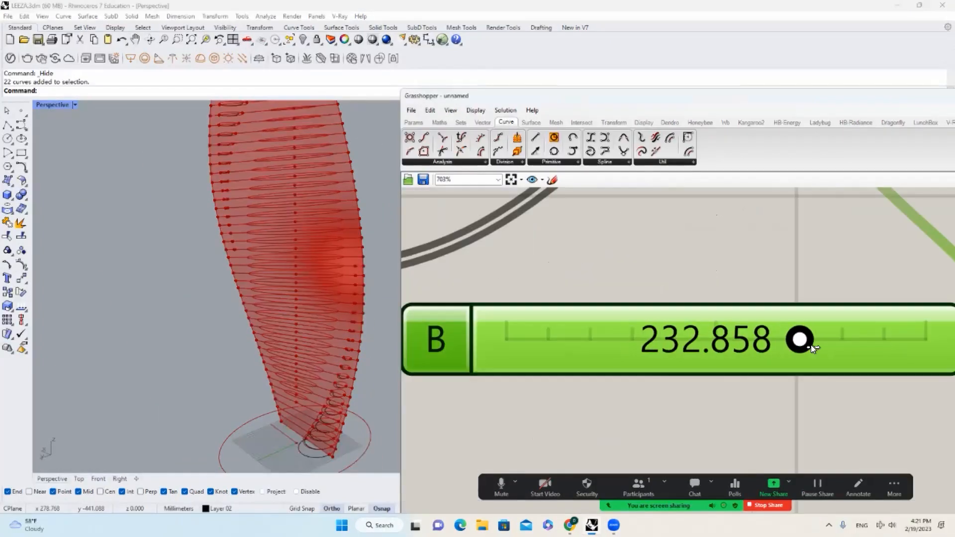
{"action": "left_click_drag", "start_coordinate": [811, 345], "coordinate": [829, 339]}
{"action": "scroll", "coordinate": [205, 296], "scroll_direction": "down", "scroll_amount": 2}
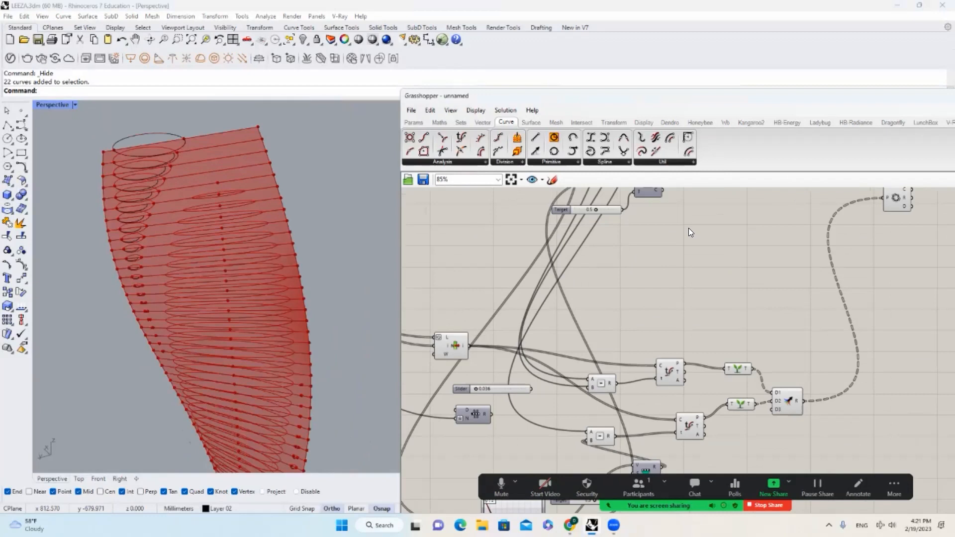
Reshape the Graph Mapper beside the 0.5 Target slider by moving its upper handle up toward the curve's start
{"action": "scroll", "coordinate": [688, 228], "scroll_direction": "up", "scroll_amount": 2}
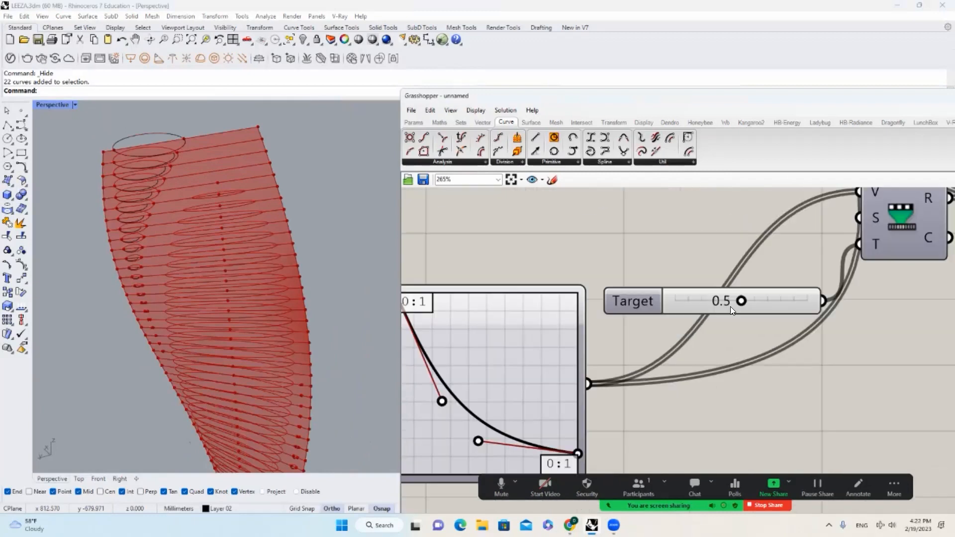
{"action": "scroll", "coordinate": [730, 306], "scroll_direction": "down", "scroll_amount": 1}
{"action": "left_click_drag", "start_coordinate": [542, 396], "coordinate": [515, 341]}
{"action": "scroll", "coordinate": [279, 256], "scroll_direction": "down", "scroll_amount": 5}
{"action": "right_click_drag", "start_coordinate": [279, 256], "coordinate": [271, 239]}
Delete the previously baked circles at the tower's top from the Rhino model
{"action": "left_click", "coordinate": [220, 180]}
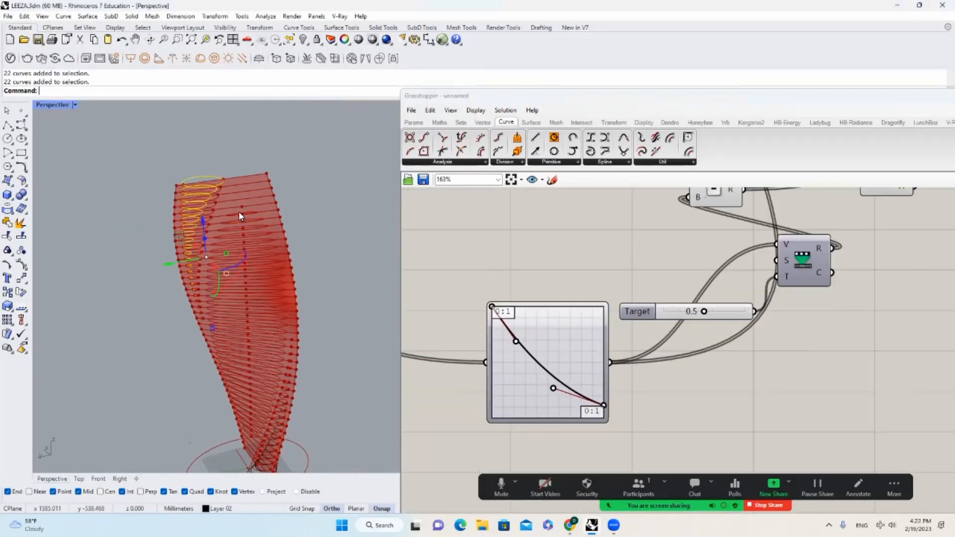
{"action": "type", "text": "E"}
{"action": "key", "text": "Return"}
{"action": "scroll", "coordinate": [225, 195], "scroll_direction": "up", "scroll_amount": 5}
{"action": "scroll", "coordinate": [292, 154], "scroll_direction": "down", "scroll_amount": 6}
{"action": "scroll", "coordinate": [316, 350], "scroll_direction": "up", "scroll_amount": 6}
{"action": "left_click", "coordinate": [293, 344]}
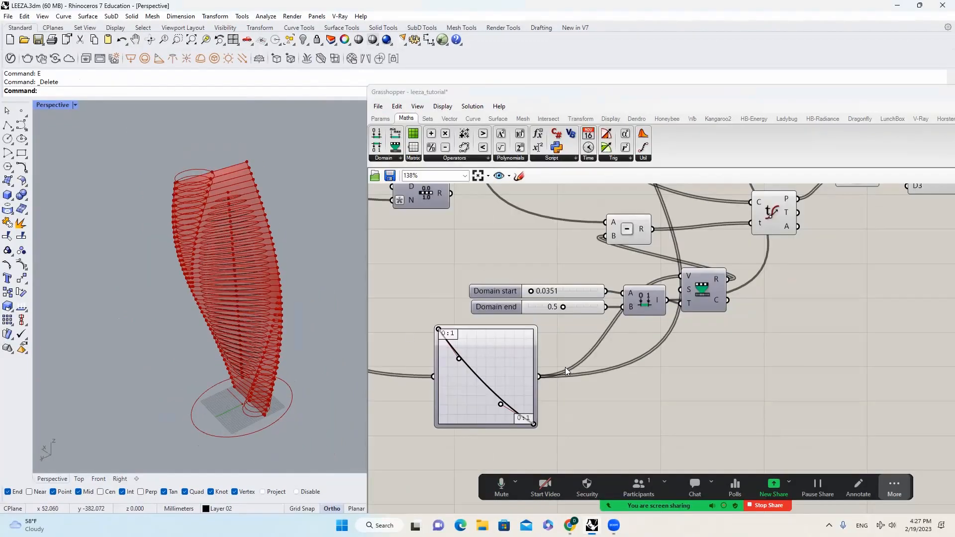
Bake the circles of the two Circle Fit components into the Rhino model and close the Grasshopper window
{"action": "scroll", "coordinate": [564, 367], "scroll_direction": "down", "scroll_amount": 5}
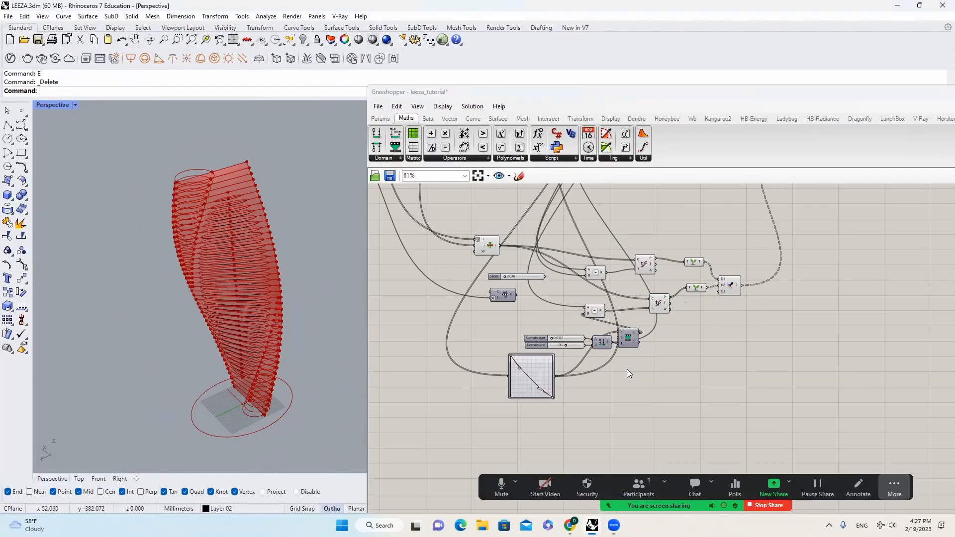
{"action": "scroll", "coordinate": [686, 234], "scroll_direction": "up", "scroll_amount": 3}
{"action": "right_click_drag", "start_coordinate": [685, 236], "coordinate": [640, 315]}
{"action": "scroll", "coordinate": [587, 280], "scroll_direction": "up", "scroll_amount": 3}
{"action": "middle_click", "coordinate": [584, 278]}
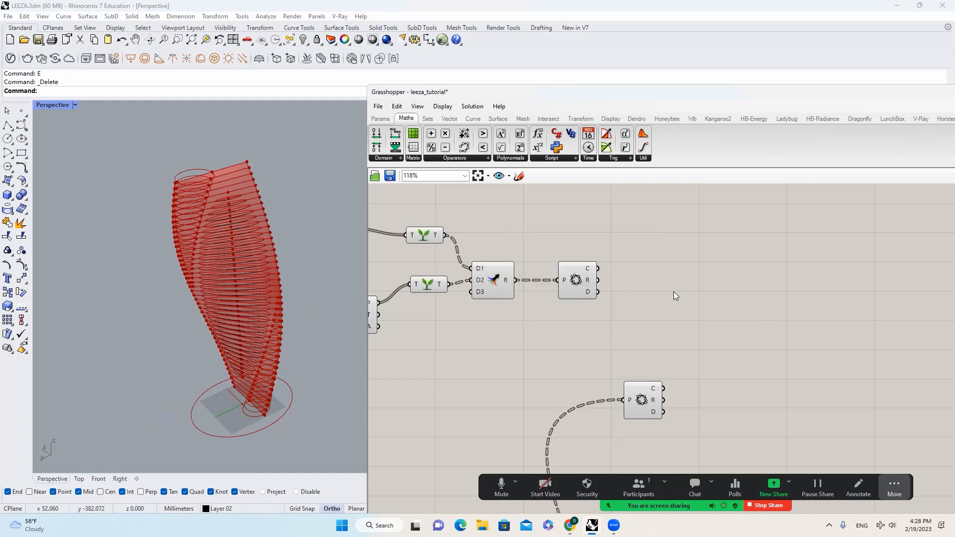
{"action": "scroll", "coordinate": [591, 269], "scroll_direction": "up", "scroll_amount": 2}
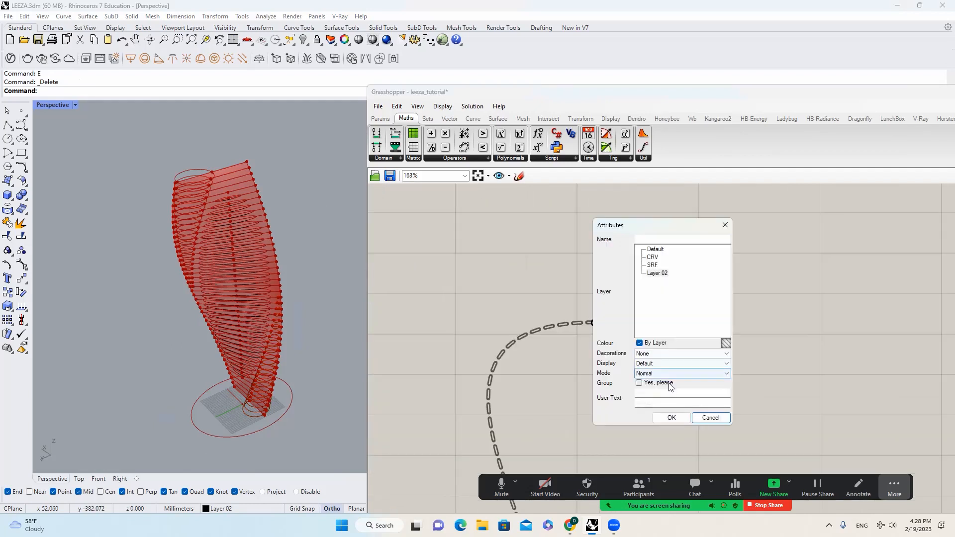
{"action": "left_click", "coordinate": [671, 418]}
{"action": "left_click_drag", "start_coordinate": [653, 94], "coordinate": [334, 117]}
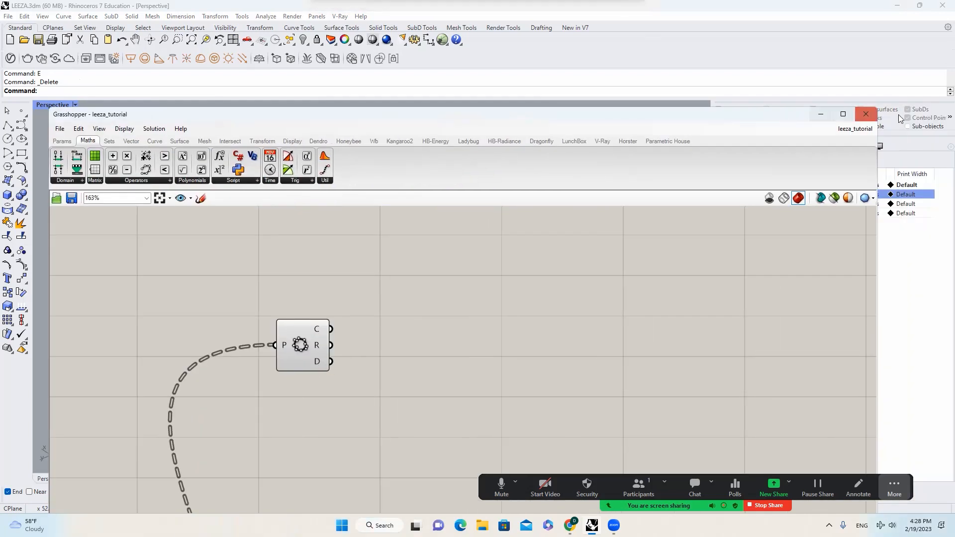
{"action": "left_click", "coordinate": [865, 114]}
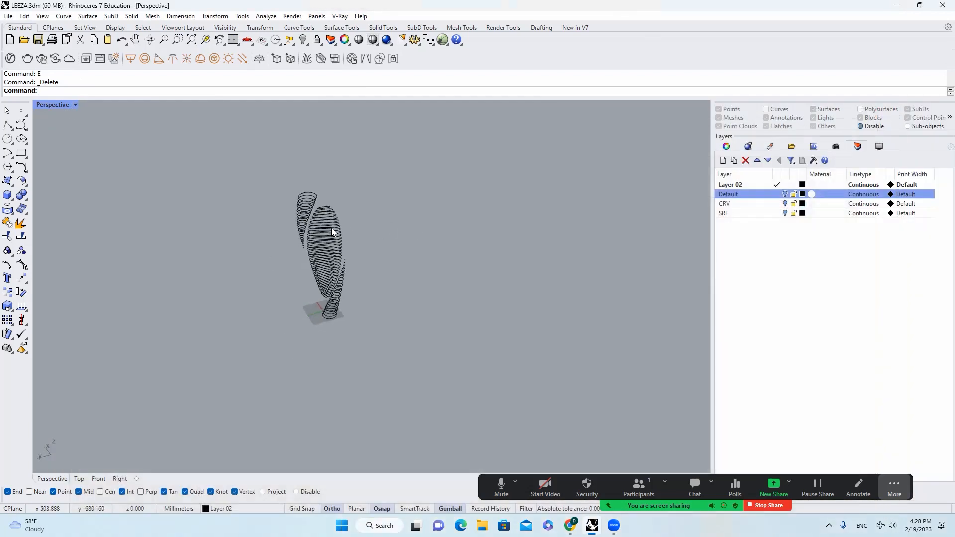
Show the hidden Rhino objects and hide one of the open tower surfaces
{"action": "scroll", "coordinate": [331, 229], "scroll_direction": "up", "scroll_amount": 7}
{"action": "right_click", "coordinate": [303, 40]}
{"action": "scroll", "coordinate": [403, 193], "scroll_direction": "down", "scroll_amount": 4}
{"action": "right_click_drag", "start_coordinate": [403, 193], "coordinate": [369, 237]}
{"action": "scroll", "coordinate": [369, 237], "scroll_direction": "up", "scroll_amount": 3}
{"action": "left_click", "coordinate": [369, 239]}
{"action": "middle_click", "coordinate": [369, 239]}
{"action": "left_click", "coordinate": [342, 234]}
{"action": "scroll", "coordinate": [355, 197], "scroll_direction": "up", "scroll_amount": 6}
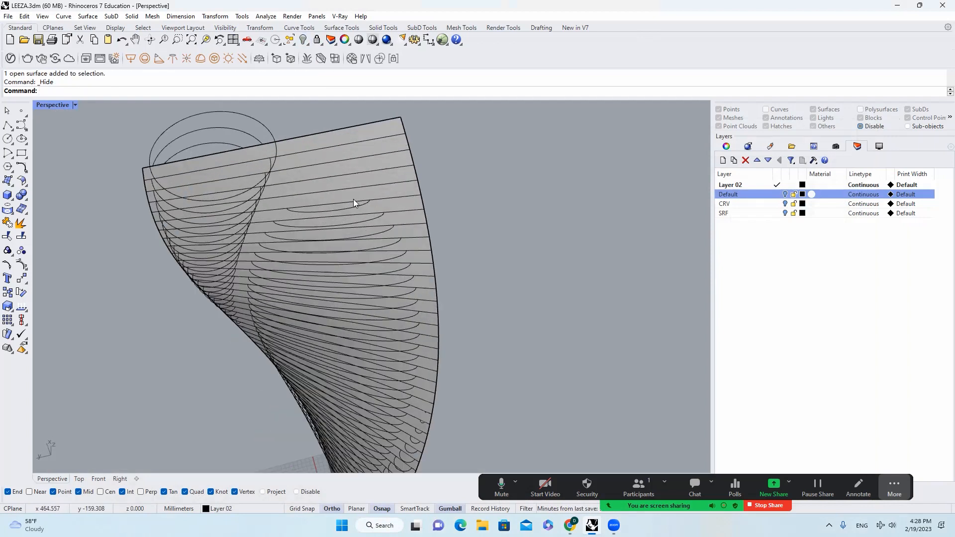
Hide the remaining tower surface behind the floor lines so only the curves are displayed
{"action": "left_click", "coordinate": [392, 185]}
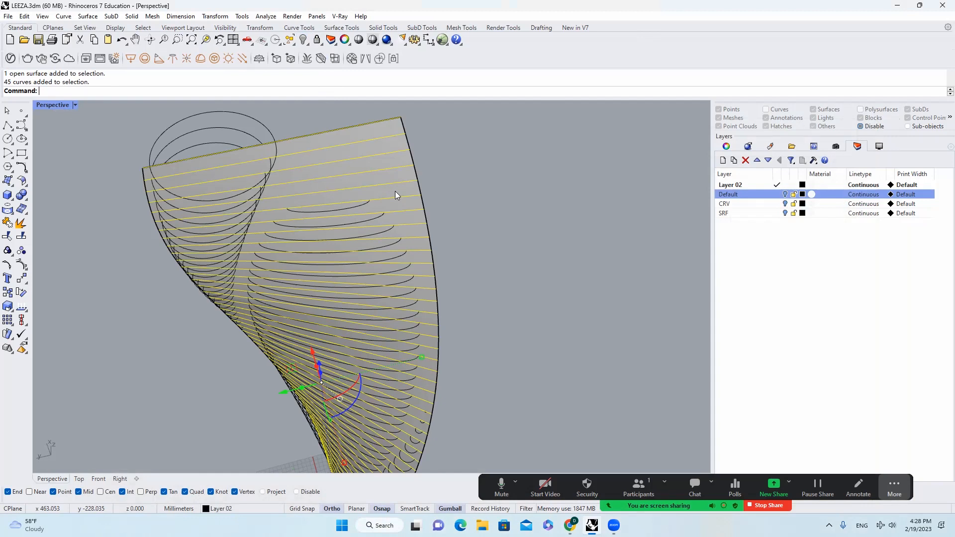
{"action": "left_click", "coordinate": [395, 190]}
{"action": "middle_click", "coordinate": [395, 192]}
{"action": "left_click", "coordinate": [369, 193]}
{"action": "scroll", "coordinate": [401, 196], "scroll_direction": "down", "scroll_amount": 7}
Isolate the floor lines together with the upper group of circles
{"action": "mouse_move", "coordinate": [401, 196]}
{"action": "right_mouse_down"}
{"action": "mouse_move", "coordinate": [403, 160]}
{"action": "mouse_move", "coordinate": [404, 199]}
{"action": "right_mouse_up"}
{"action": "scroll", "coordinate": [405, 199], "scroll_direction": "up", "scroll_amount": 3}
{"action": "left_click", "coordinate": [345, 264]}
{"action": "left_click", "coordinate": [342, 262], "text": "shift"}
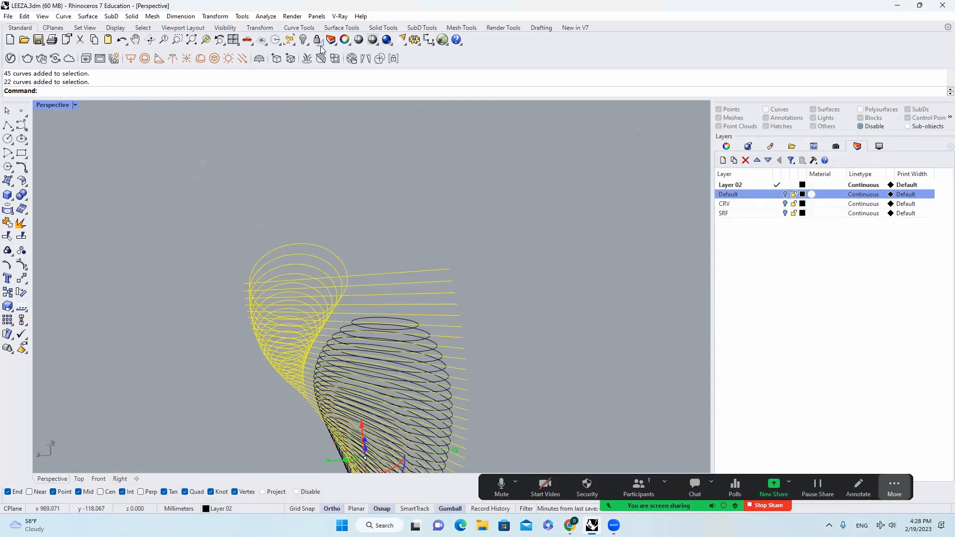
{"action": "left_click", "coordinate": [307, 43]}
{"action": "left_click", "coordinate": [339, 58]}
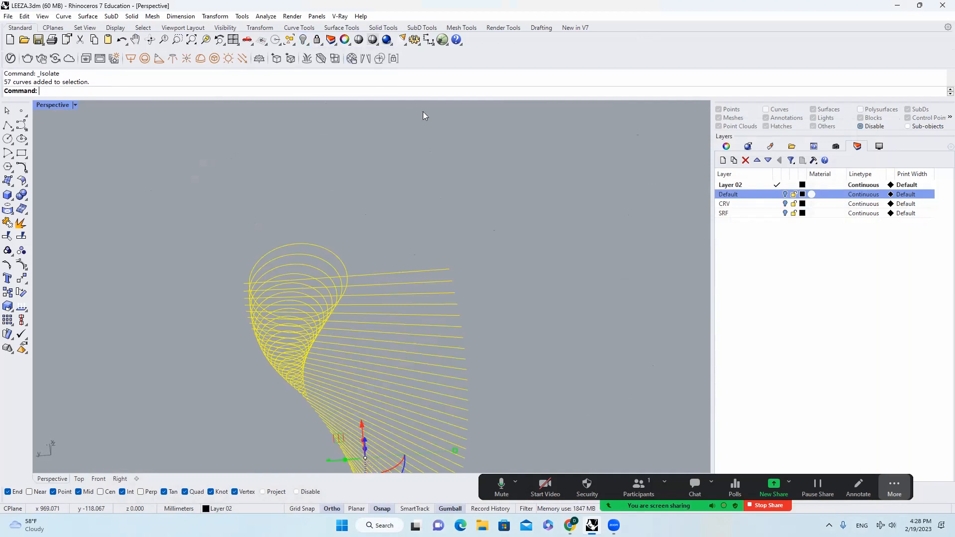
Split the upper group of circles using the floor lines as cutting objects
{"action": "right_click_drag", "start_coordinate": [430, 187], "coordinate": [431, 191]}
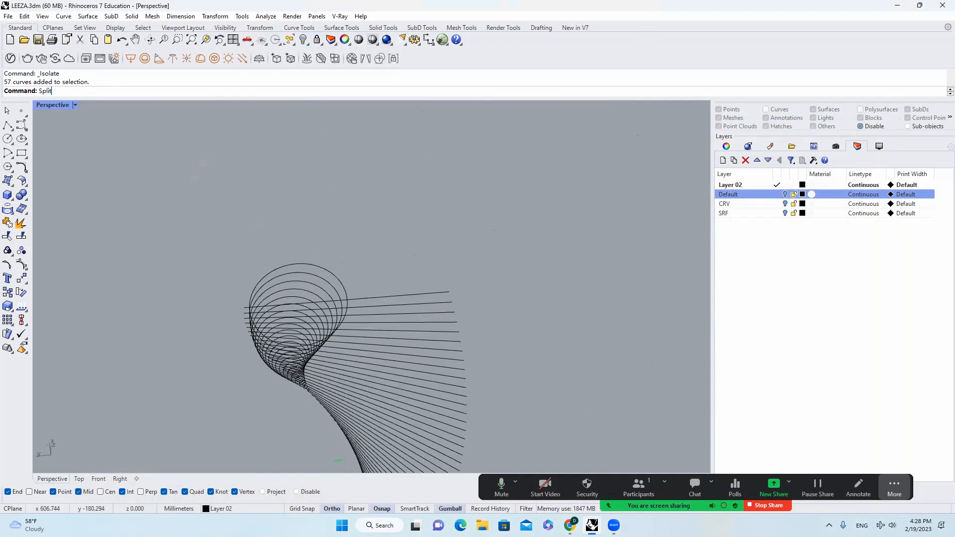
{"action": "key", "text": "Return"}
{"action": "scroll", "coordinate": [360, 223], "scroll_direction": "down", "scroll_amount": 5}
{"action": "left_click_drag", "start_coordinate": [227, 212], "coordinate": [374, 369]}
{"action": "key", "text": "Return"}
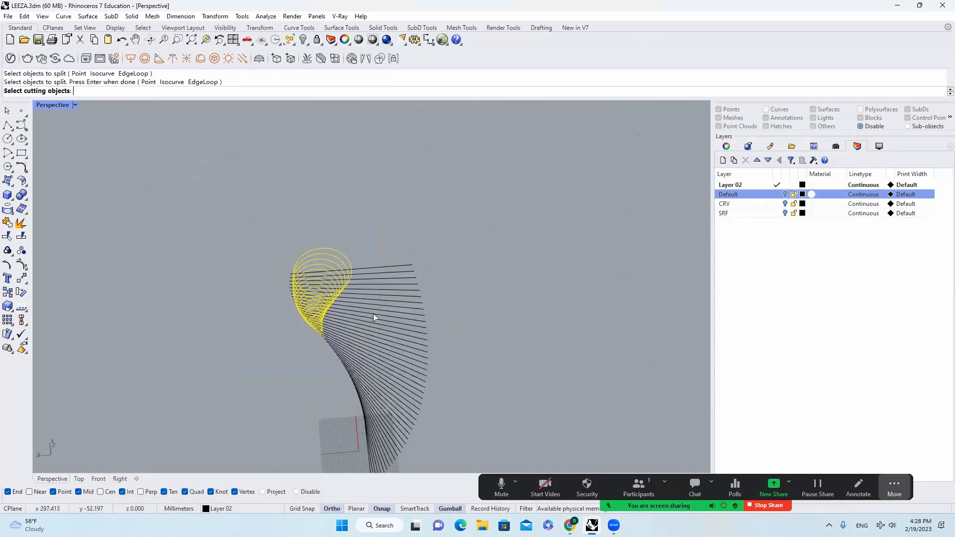
{"action": "left_click", "coordinate": [373, 313]}
{"action": "key", "text": "Return"}
Ungroup the split upper circles and delete the larger halves on the outer side of the floor lines
{"action": "right_click_drag", "start_coordinate": [340, 300], "coordinate": [269, 334]}
{"action": "left_click", "coordinate": [317, 330]}
{"action": "scroll", "coordinate": [318, 328], "scroll_direction": "up", "scroll_amount": 5}
{"action": "left_click", "coordinate": [21, 251]}
{"action": "left_click_drag", "start_coordinate": [353, 431], "coordinate": [290, 332]}
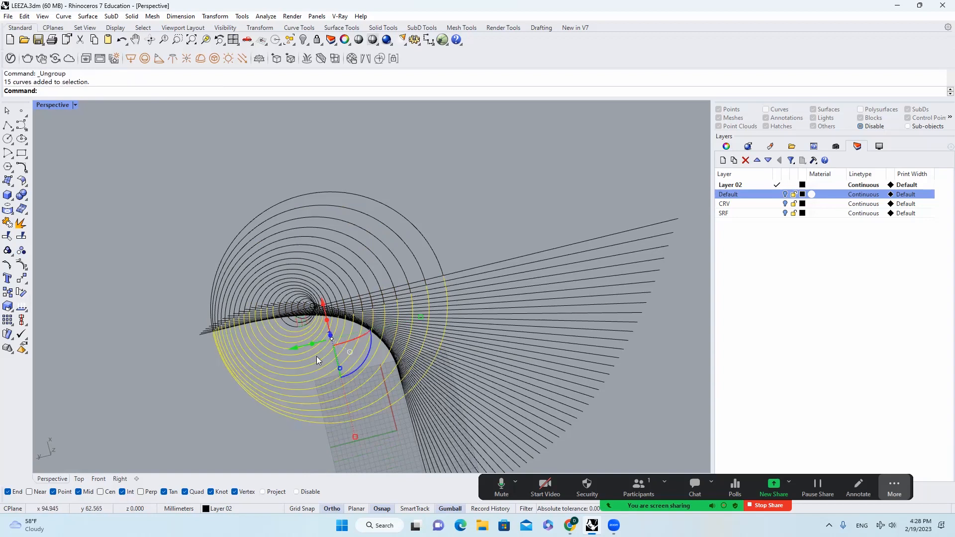
{"action": "right_click_drag", "start_coordinate": [316, 357], "coordinate": [311, 344]}
{"action": "scroll", "coordinate": [311, 346], "scroll_direction": "up", "scroll_amount": 4}
{"action": "type", "text": "e"}
{"action": "key", "text": "Return"}
Delete the remaining small outer halves of the split upper circles
{"action": "scroll", "coordinate": [313, 347], "scroll_direction": "up", "scroll_amount": 6}
{"action": "left_click_drag", "start_coordinate": [317, 353], "coordinate": [279, 319]}
{"action": "type", "text": "e"}
{"action": "key", "text": "Return"}
{"action": "scroll", "coordinate": [327, 322], "scroll_direction": "up", "scroll_amount": 3}
{"action": "left_click", "coordinate": [325, 322]}
{"action": "type", "text": "e"}
{"action": "key", "text": "Return"}
Trim away the floor-line segments enclosed by the upper half-circle arcs, using the arcs as cutting objects
{"action": "scroll", "coordinate": [326, 318], "scroll_direction": "down", "scroll_amount": 10}
{"action": "mouse_move", "coordinate": [348, 286]}
{"action": "right_mouse_down"}
{"action": "mouse_move", "coordinate": [401, 229]}
{"action": "mouse_move", "coordinate": [393, 319]}
{"action": "mouse_move", "coordinate": [362, 196]}
{"action": "mouse_move", "coordinate": [335, 254]}
{"action": "mouse_move", "coordinate": [350, 256]}
{"action": "right_mouse_up"}
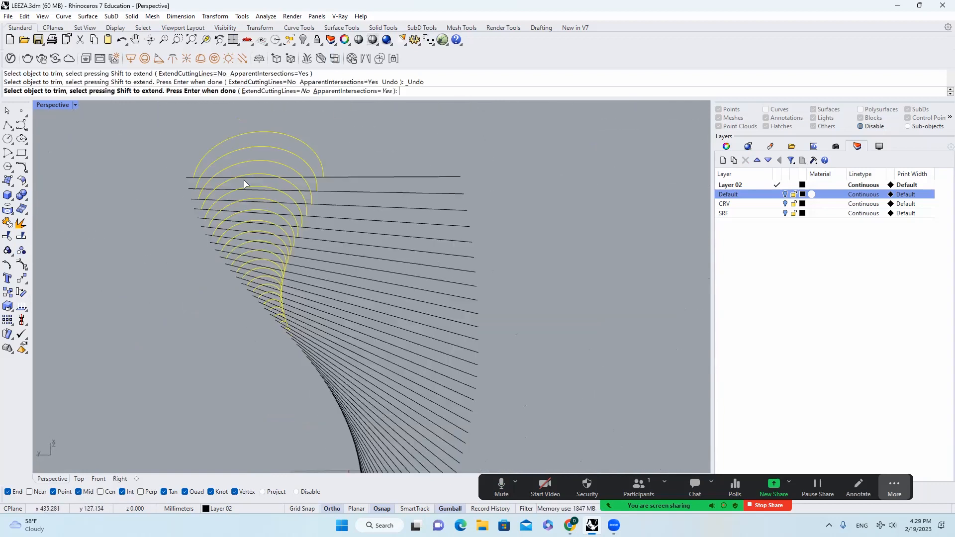
{"action": "right_click_drag", "start_coordinate": [243, 180], "coordinate": [248, 137]}
{"action": "scroll", "coordinate": [335, 222], "scroll_direction": "up", "scroll_amount": 5}
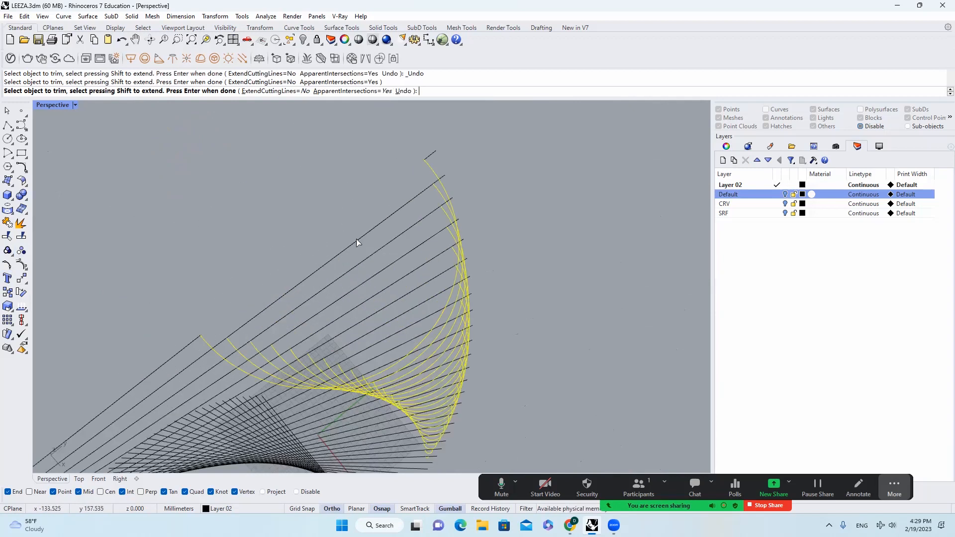
{"action": "scroll", "coordinate": [356, 238], "scroll_direction": "up", "scroll_amount": 3}
{"action": "left_click_drag", "start_coordinate": [426, 238], "coordinate": [420, 228]}
{"action": "left_click_drag", "start_coordinate": [442, 261], "coordinate": [436, 250]}
{"action": "left_click_drag", "start_coordinate": [468, 276], "coordinate": [462, 265]}
{"action": "right_click_drag", "start_coordinate": [463, 266], "coordinate": [494, 326]}
{"action": "left_click_drag", "start_coordinate": [492, 326], "coordinate": [478, 305]}
{"action": "right_click_drag", "start_coordinate": [493, 389], "coordinate": [666, 299]}
{"action": "scroll", "coordinate": [477, 328], "scroll_direction": "up", "scroll_amount": 10}
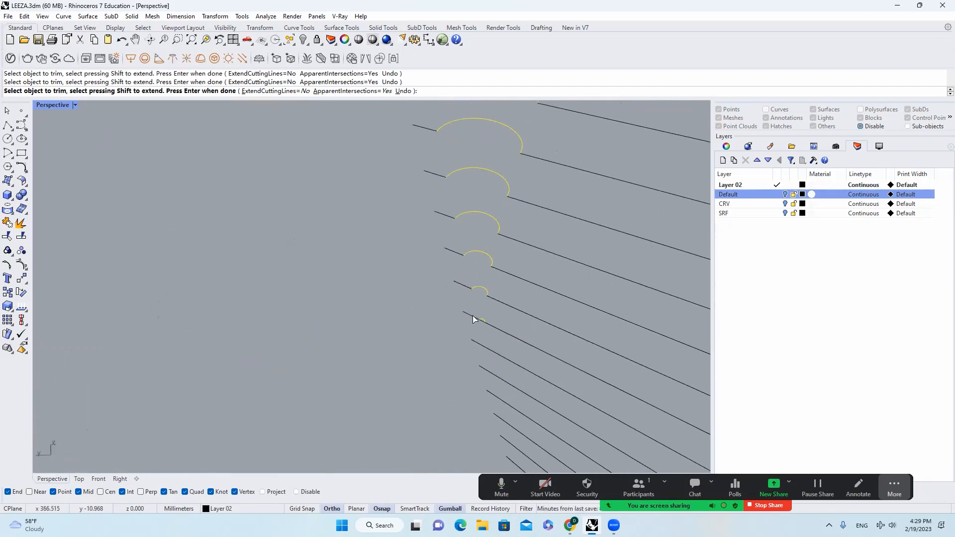
{"action": "scroll", "coordinate": [441, 308], "scroll_direction": "down", "scroll_amount": 15}
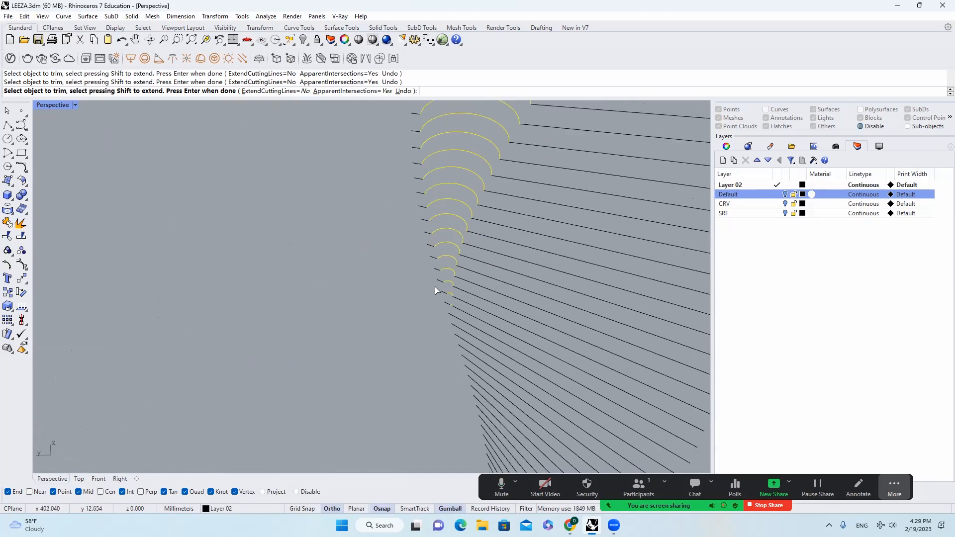
{"action": "right_click", "coordinate": [488, 336]}
Select all the trimmed floor lines and arcs and join them into continuous floor curves
{"action": "right_click_drag", "start_coordinate": [483, 339], "coordinate": [517, 343]}
{"action": "scroll", "coordinate": [462, 210], "scroll_direction": "up", "scroll_amount": 4}
{"action": "left_click_drag", "start_coordinate": [351, 159], "coordinate": [362, 193]}
{"action": "scroll", "coordinate": [432, 258], "scroll_direction": "down", "scroll_amount": 4}
{"action": "left_click", "coordinate": [535, 381]}
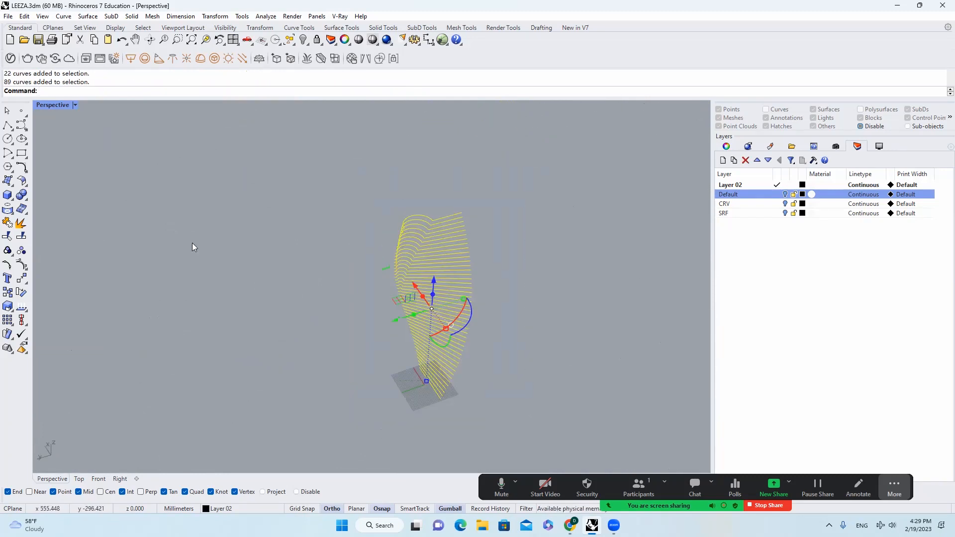
{"action": "left_click", "coordinate": [8, 222]}
Trim the leftover piece where one of the small upper arcs meets its floor line
{"action": "scroll", "coordinate": [379, 232], "scroll_direction": "up", "scroll_amount": 8}
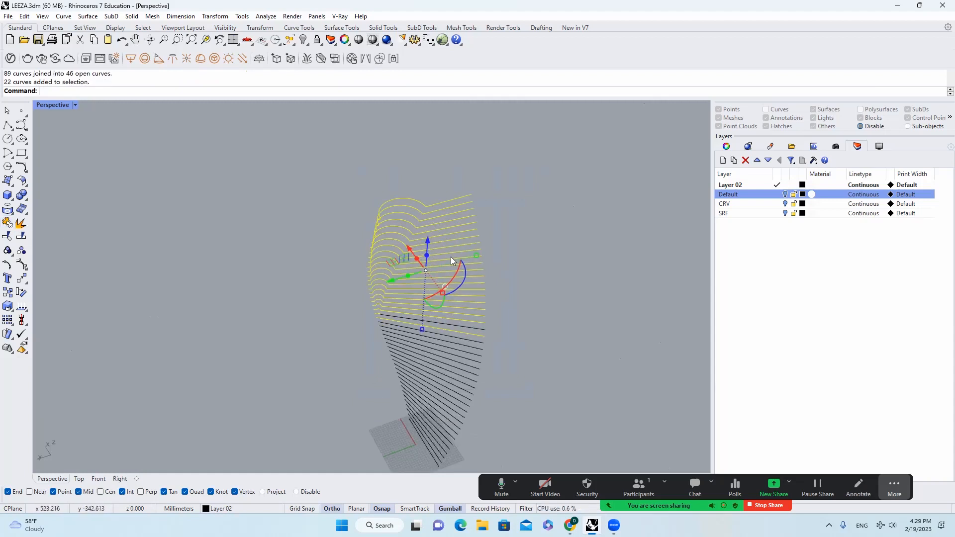
{"action": "scroll", "coordinate": [351, 352], "scroll_direction": "up", "scroll_amount": 3}
{"action": "left_click", "coordinate": [343, 359]}
{"action": "left_click", "coordinate": [321, 364]}
{"action": "scroll", "coordinate": [300, 360], "scroll_direction": "up", "scroll_amount": 14}
{"action": "left_click", "coordinate": [309, 357]}
{"action": "key", "text": "Escape"}
{"action": "scroll", "coordinate": [311, 369], "scroll_direction": "up", "scroll_amount": 5}
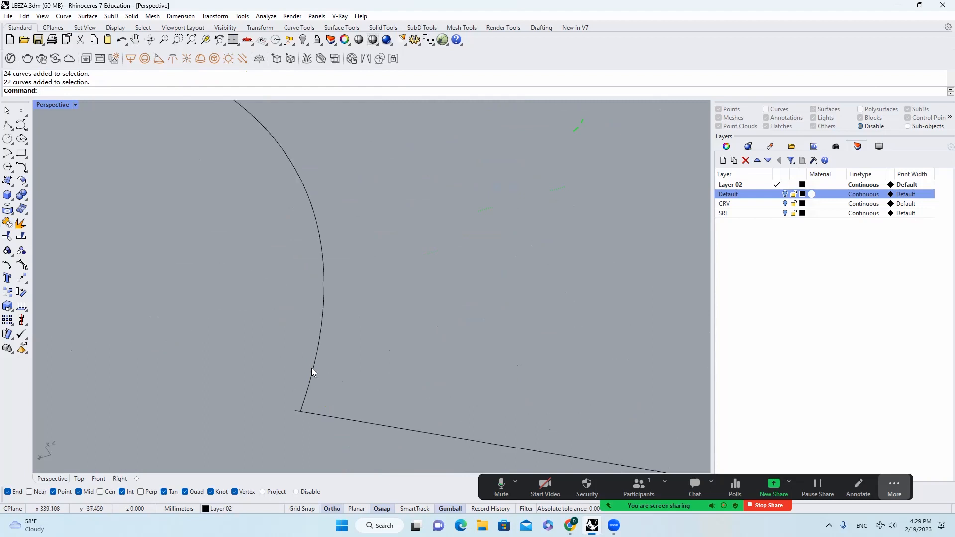
{"action": "type", "text": "trim"}
{"action": "key", "text": "Return"}
{"action": "left_click", "coordinate": [301, 404]}
{"action": "key", "text": "Return"}
Join all the floor curves again and check the joined curves by selecting them near the smallest arcs
{"action": "scroll", "coordinate": [362, 340], "scroll_direction": "down", "scroll_amount": 5}
{"action": "scroll", "coordinate": [362, 333], "scroll_direction": "down", "scroll_amount": 5}
{"action": "key", "text": "ctrl+a"}
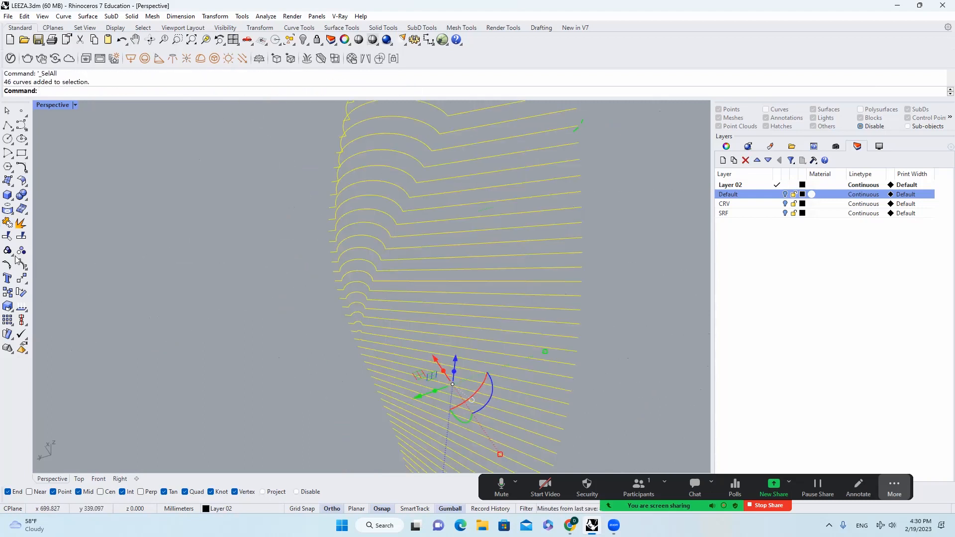
{"action": "left_click", "coordinate": [4, 224]}
{"action": "key", "text": "Escape"}
{"action": "left_click", "coordinate": [369, 324]}
{"action": "scroll", "coordinate": [377, 333], "scroll_direction": "down", "scroll_amount": 2}
{"action": "left_click", "coordinate": [388, 341]}
{"action": "scroll", "coordinate": [389, 335], "scroll_direction": "down", "scroll_amount": 2}
{"action": "key", "text": "Escape"}
Bring the hidden geometry back into view and delete the unneeded geometry overlapping the floor lines
{"action": "right_click_drag", "start_coordinate": [389, 338], "coordinate": [427, 149]}
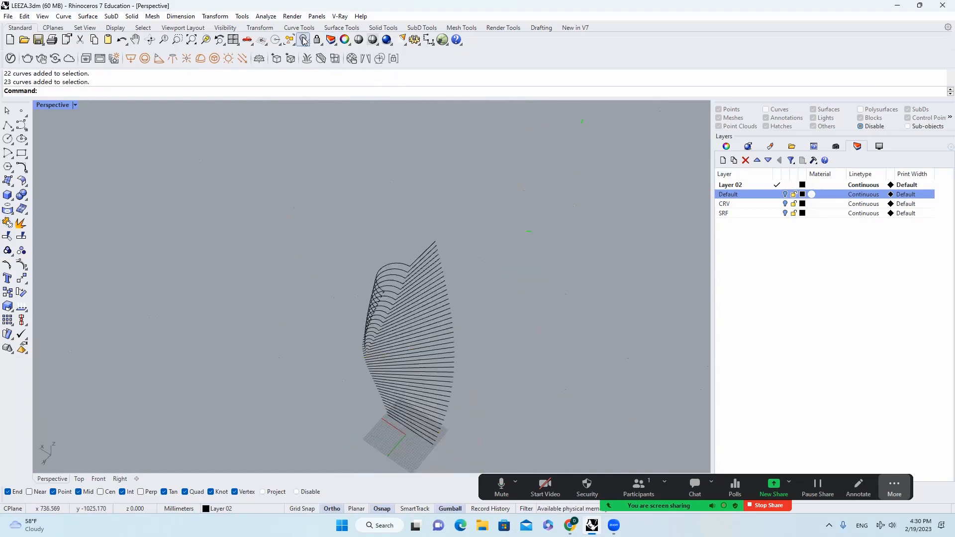
{"action": "left_click", "coordinate": [304, 40]}
{"action": "left_click", "coordinate": [433, 343]}
{"action": "type", "text": "E"}
{"action": "key", "text": "Return"}
Isolate the lower group of circles together with the floor lines that cross them
{"action": "scroll", "coordinate": [390, 291], "scroll_direction": "up", "scroll_amount": 5}
{"action": "left_click", "coordinate": [390, 292]}
{"action": "left_click", "coordinate": [402, 292], "text": "shift"}
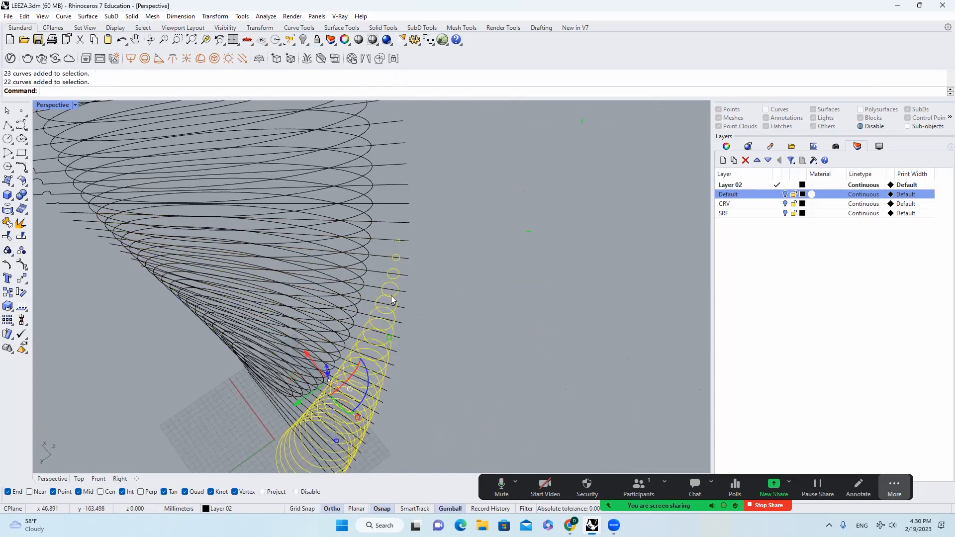
{"action": "left_click", "coordinate": [304, 42]}
{"action": "scroll", "coordinate": [416, 243], "scroll_direction": "down", "scroll_amount": 5}
Split the lower group of circles using the lower floor lines as cutting objects
{"action": "type", "text": "Split"}
{"action": "key", "text": "Return"}
{"action": "left_click", "coordinate": [333, 378]}
{"action": "left_click", "coordinate": [377, 405]}
{"action": "key", "text": "Return"}
{"action": "scroll", "coordinate": [374, 235], "scroll_direction": "up", "scroll_amount": 10}
{"action": "key", "text": "Return"}
Ungroup the split lower circles and delete their halves on the outer side of the floor lines
{"action": "left_click", "coordinate": [394, 234]}
{"action": "left_click", "coordinate": [22, 251]}
{"action": "right_click_drag", "start_coordinate": [268, 242], "coordinate": [318, 214]}
{"action": "left_click_drag", "start_coordinate": [328, 318], "coordinate": [410, 366]}
{"action": "type", "text": "E"}
{"action": "key", "text": "Return"}
{"action": "right_click_drag", "start_coordinate": [411, 365], "coordinate": [348, 365]}
{"action": "left_click_drag", "start_coordinate": [368, 355], "coordinate": [340, 380]}
{"action": "type", "text": "E"}
{"action": "key", "text": "Return"}
Group the remaining half-circle arcs along the lower floor lines
{"action": "right_click_drag", "start_coordinate": [325, 407], "coordinate": [477, 235]}
{"action": "left_click_drag", "start_coordinate": [298, 130], "coordinate": [412, 432]}
{"action": "key", "text": "ctrl+g"}
{"action": "left_click", "coordinate": [437, 233]}
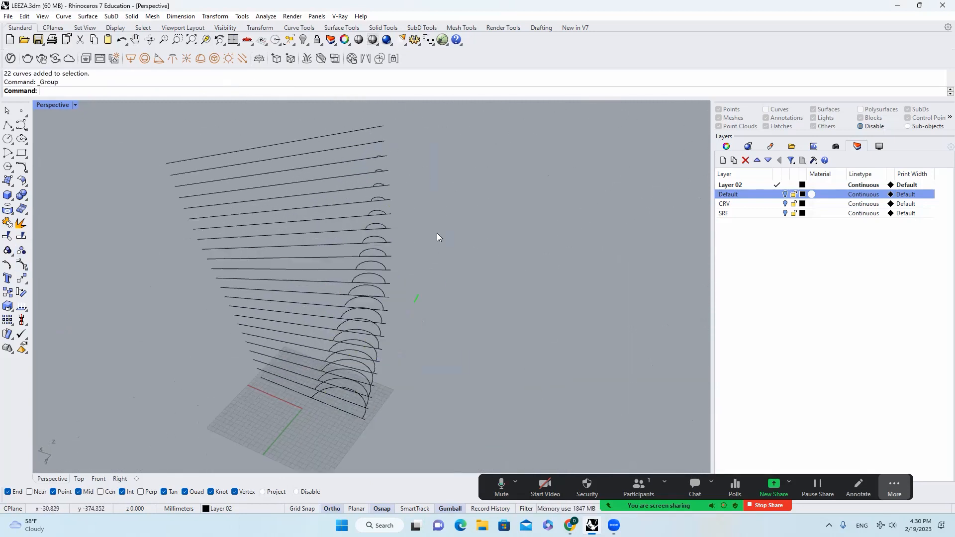
Split the lower floor lines using the grouped half-circle arcs as cutting objects
{"action": "scroll", "coordinate": [436, 232], "scroll_direction": "down", "scroll_amount": 2}
{"action": "type", "text": "Split"}
{"action": "key", "text": "Return"}
{"action": "left_click", "coordinate": [386, 226]}
{"action": "key", "text": "Return"}
{"action": "left_click_drag", "start_coordinate": [434, 137], "coordinate": [315, 412]}
{"action": "key", "text": "Return"}
Hide the lower half-circle arcs and ungroup the split floor lines
{"action": "scroll", "coordinate": [379, 279], "scroll_direction": "up", "scroll_amount": 4}
{"action": "scroll", "coordinate": [380, 280], "scroll_direction": "down", "scroll_amount": 3}
{"action": "left_click", "coordinate": [385, 248]}
{"action": "key", "text": "ctrl+h"}
{"action": "left_click_drag", "start_coordinate": [422, 134], "coordinate": [318, 428]}
{"action": "left_click", "coordinate": [21, 251]}
Delete the middle segments of the lower floor lines that lie between the ends of the half-circle arcs
{"action": "right_click_drag", "start_coordinate": [398, 249], "coordinate": [334, 249]}
{"action": "left_click_drag", "start_coordinate": [284, 162], "coordinate": [380, 455]}
{"action": "type", "text": "E"}
{"action": "key", "text": "Return"}
{"action": "key", "text": "ctrl+z"}
{"action": "scroll", "coordinate": [348, 298], "scroll_direction": "up", "scroll_amount": 2}
{"action": "left_click", "coordinate": [338, 412]}
{"action": "type", "text": "E"}
{"action": "key", "text": "Return"}
{"action": "scroll", "coordinate": [339, 248], "scroll_direction": "up", "scroll_amount": 5}
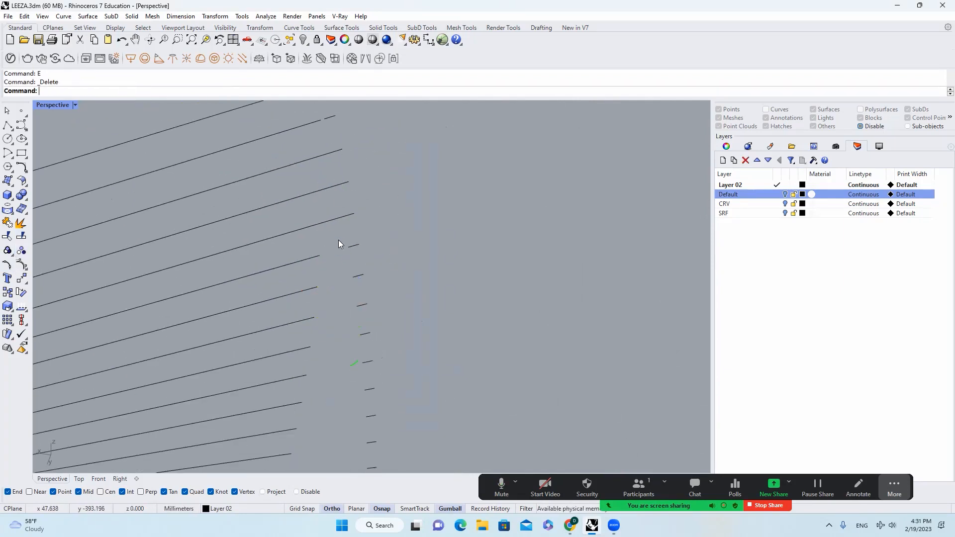
{"action": "scroll", "coordinate": [345, 223], "scroll_direction": "down", "scroll_amount": 5}
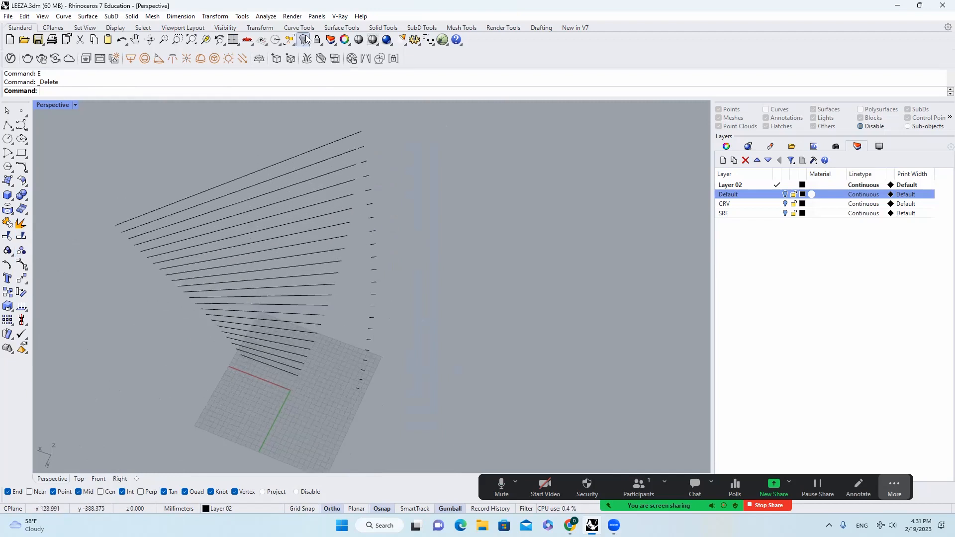
Show the hidden arcs again and join them with the trimmed lower floor lines
{"action": "left_click", "coordinate": [304, 39]}
{"action": "left_click", "coordinate": [371, 288]}
{"action": "middle_click", "coordinate": [371, 289]}
{"action": "left_click", "coordinate": [402, 276]}
{"action": "right_click_drag", "start_coordinate": [401, 277], "coordinate": [302, 272]}
{"action": "key", "text": "ctrl+a"}
{"action": "left_click", "coordinate": [8, 223]}
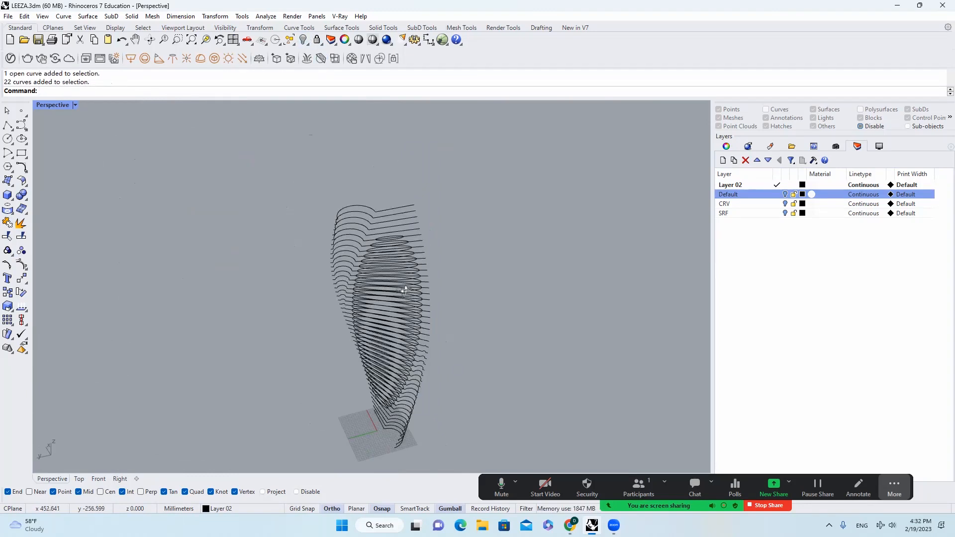
Split the large middle group of circles using the floor lines that cross them as cutting objects
{"action": "scroll", "coordinate": [413, 248], "scroll_direction": "up", "scroll_amount": 10}
{"action": "left_click", "coordinate": [375, 232]}
{"action": "key", "text": "Escape"}
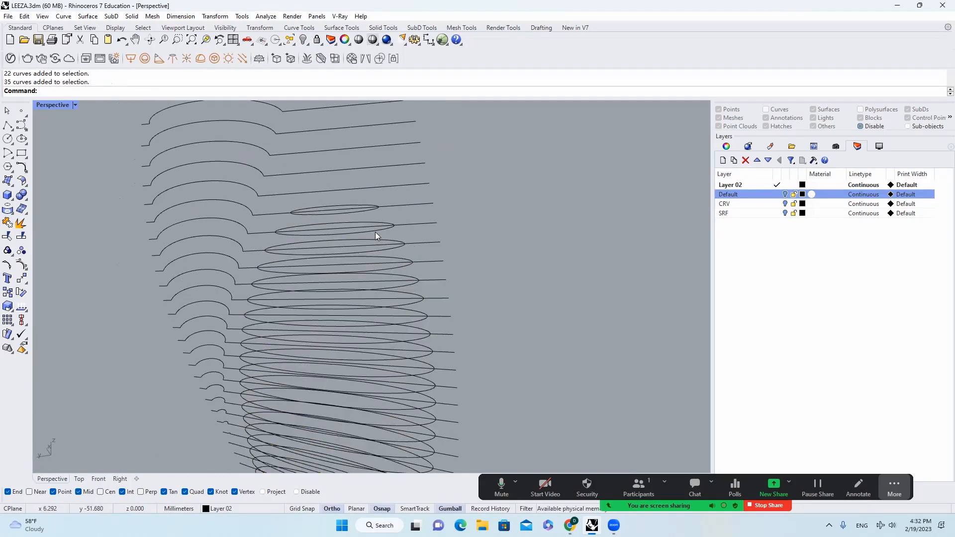
{"action": "key", "text": "Return"}
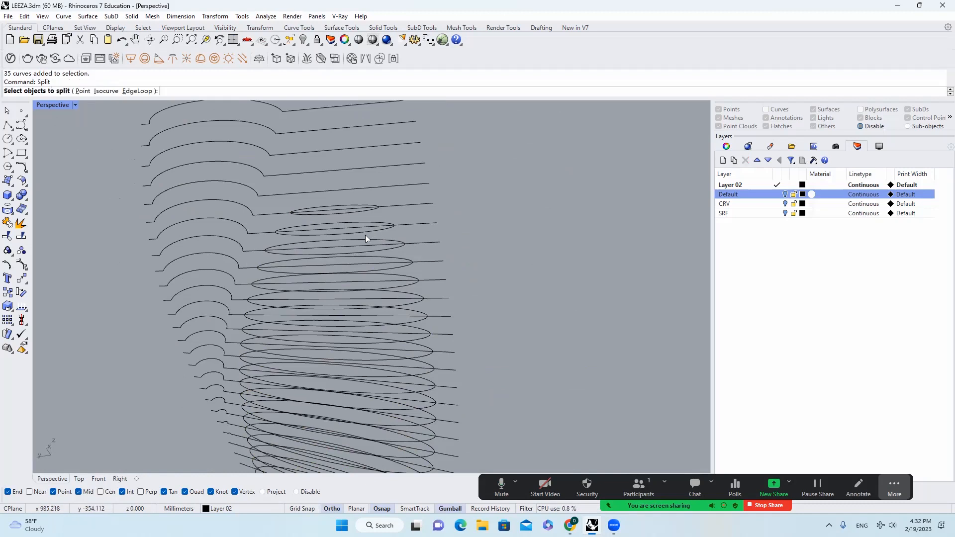
{"action": "left_click", "coordinate": [365, 234]}
{"action": "key", "text": "Return"}
{"action": "scroll", "coordinate": [365, 235], "scroll_direction": "down", "scroll_amount": 5}
{"action": "scroll", "coordinate": [271, 170], "scroll_direction": "down", "scroll_amount": 4}
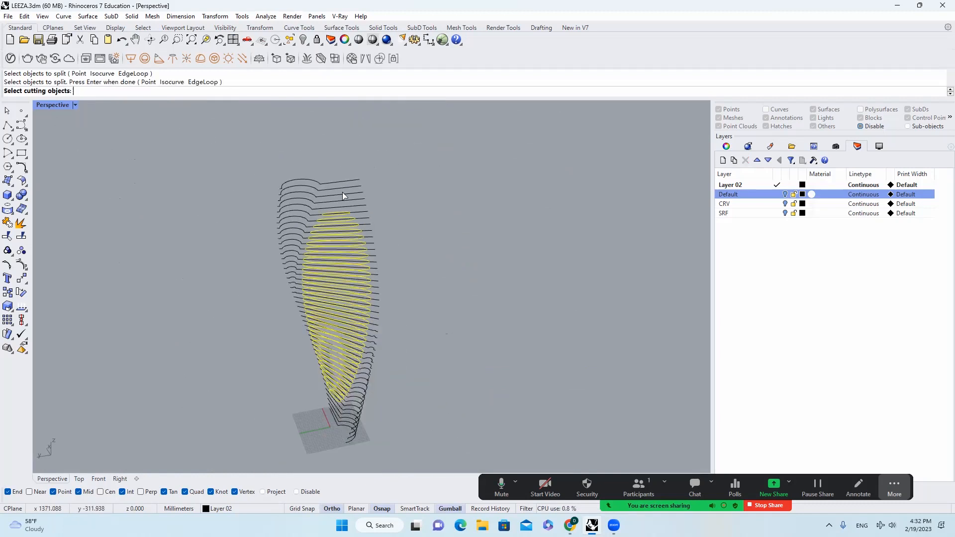
Split the elliptical curves using the surrounding floor curves as cutting objects
{"action": "scroll", "coordinate": [344, 194], "scroll_direction": "up", "scroll_amount": 4}
{"action": "left_click", "coordinate": [382, 238]}
{"action": "left_click", "coordinate": [382, 352]}
{"action": "scroll", "coordinate": [381, 350], "scroll_direction": "up", "scroll_amount": 2}
{"action": "key", "text": "Return"}
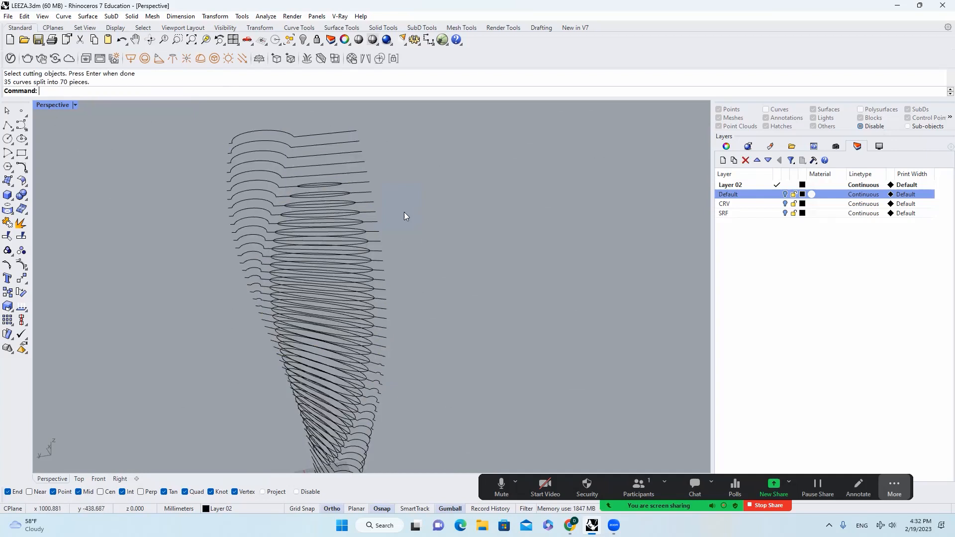
Hide the floor curves and ungroup the split ellipse pieces
{"action": "right_click_drag", "start_coordinate": [404, 212], "coordinate": [342, 250]}
{"action": "left_click", "coordinate": [341, 216]}
{"action": "left_click", "coordinate": [332, 296]}
{"action": "left_click", "coordinate": [330, 299]}
{"action": "right_click_drag", "start_coordinate": [330, 301], "coordinate": [321, 160]}
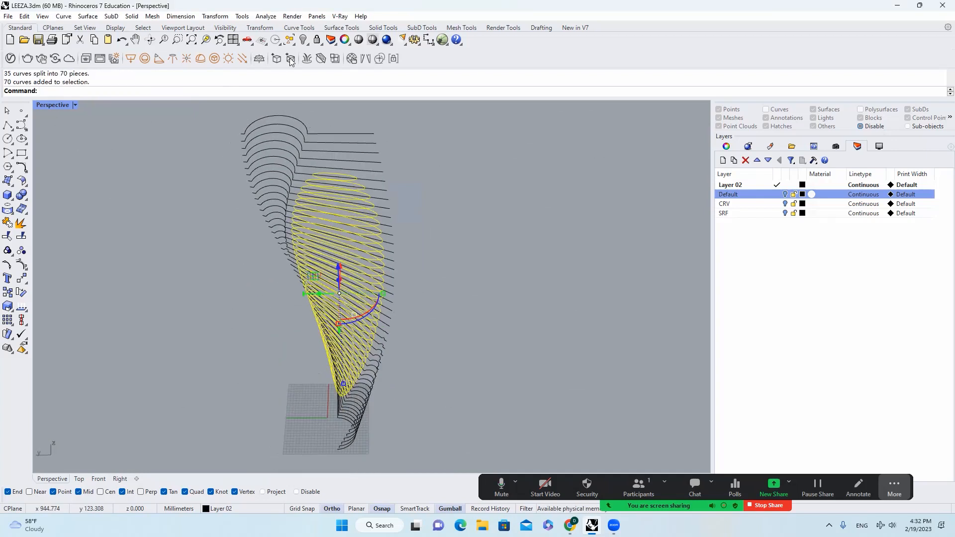
{"action": "left_click", "coordinate": [308, 44]}
{"action": "left_click", "coordinate": [346, 59]}
{"action": "right_click_drag", "start_coordinate": [388, 143], "coordinate": [403, 203]}
{"action": "left_click", "coordinate": [21, 250]}
{"action": "scroll", "coordinate": [316, 268], "scroll_direction": "up", "scroll_amount": 8}
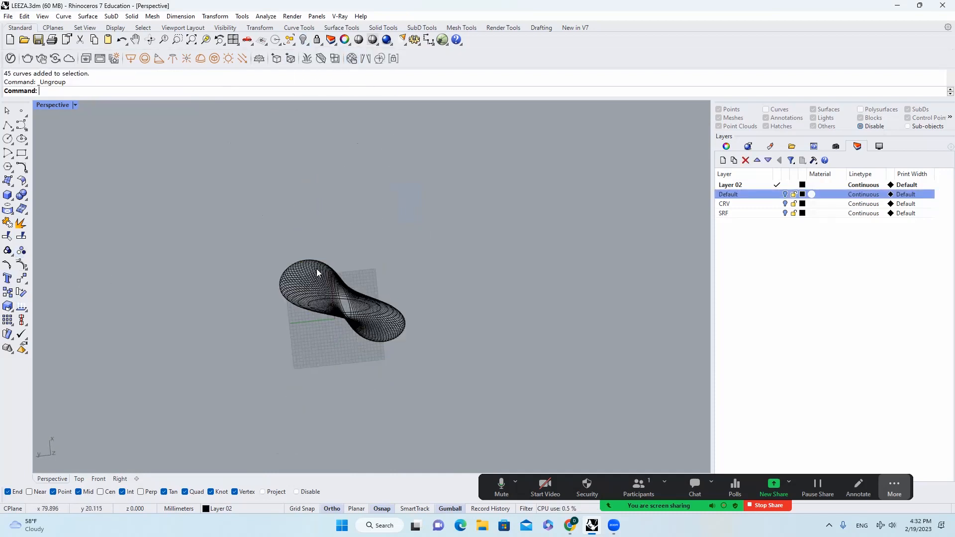
Delete one half of every split ellipse and group the remaining arcs
{"action": "left_click", "coordinate": [350, 316]}
{"action": "right_click_drag", "start_coordinate": [350, 316], "coordinate": [357, 260]}
{"action": "key", "text": "Delete"}
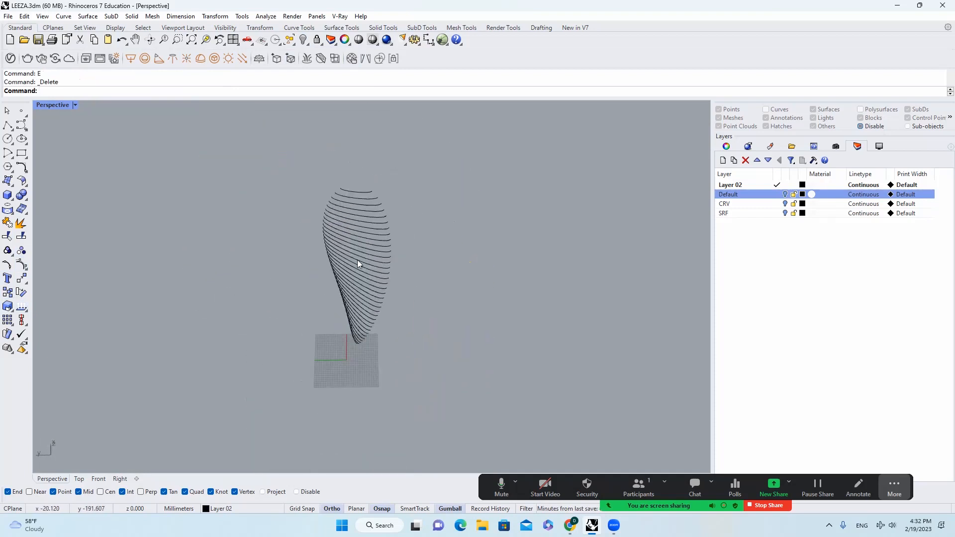
{"action": "left_click_drag", "start_coordinate": [434, 366], "coordinate": [289, 170]}
{"action": "right_click", "coordinate": [8, 248]}
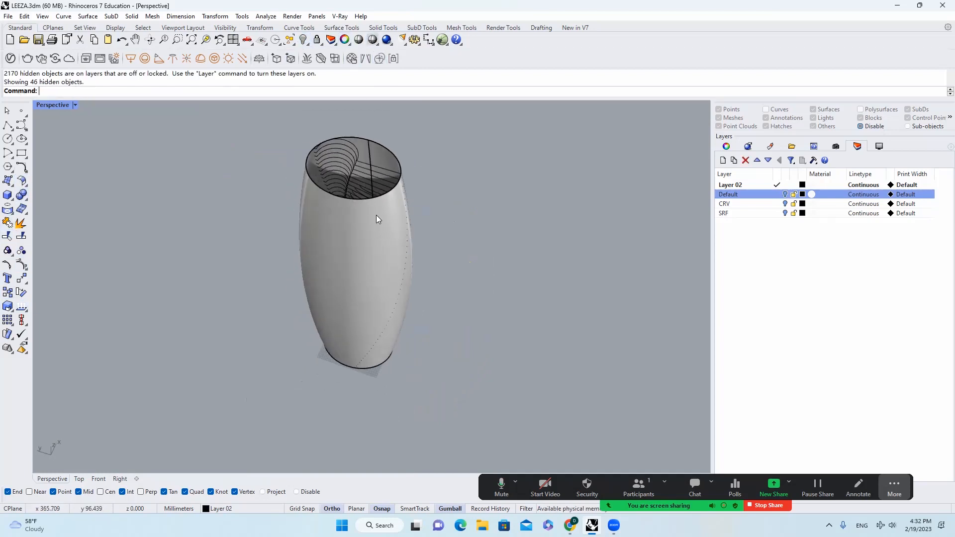
Bring back the hidden floor curves and hide the tower surface again
{"action": "left_click", "coordinate": [376, 215]}
{"action": "key", "text": "ctrl+h"}
{"action": "right_click_drag", "start_coordinate": [352, 211], "coordinate": [217, 163]}
{"action": "scroll", "coordinate": [418, 221], "scroll_direction": "up", "scroll_amount": 5}
{"action": "right_click_drag", "start_coordinate": [416, 222], "coordinate": [363, 230]}
{"action": "left_click", "coordinate": [364, 221]}
{"action": "key", "text": "Escape"}
{"action": "scroll", "coordinate": [381, 216], "scroll_direction": "down", "scroll_amount": 5}
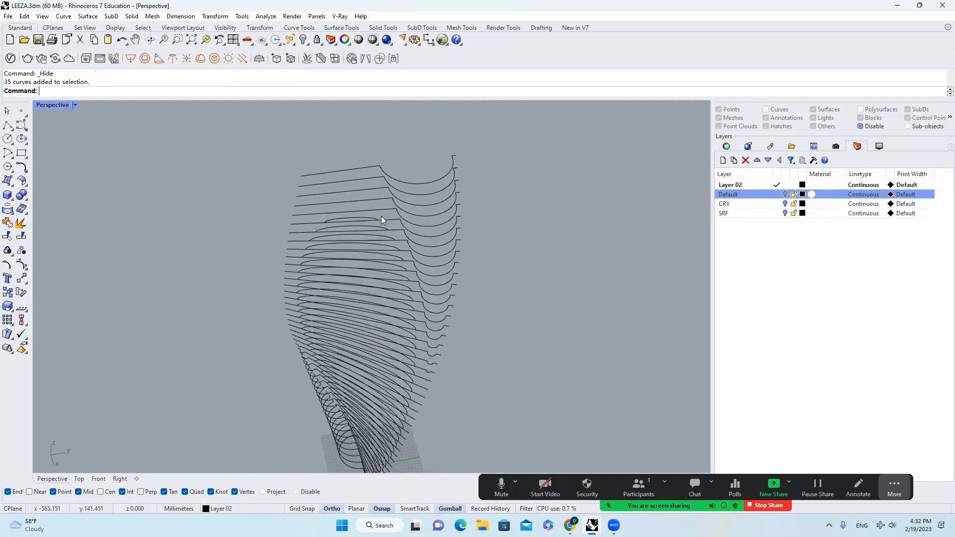
Split all the floor curves using the grouped arcs as cutting objects
{"action": "scroll", "coordinate": [381, 216], "scroll_direction": "up", "scroll_amount": 2}
{"action": "type", "text": "plit"}
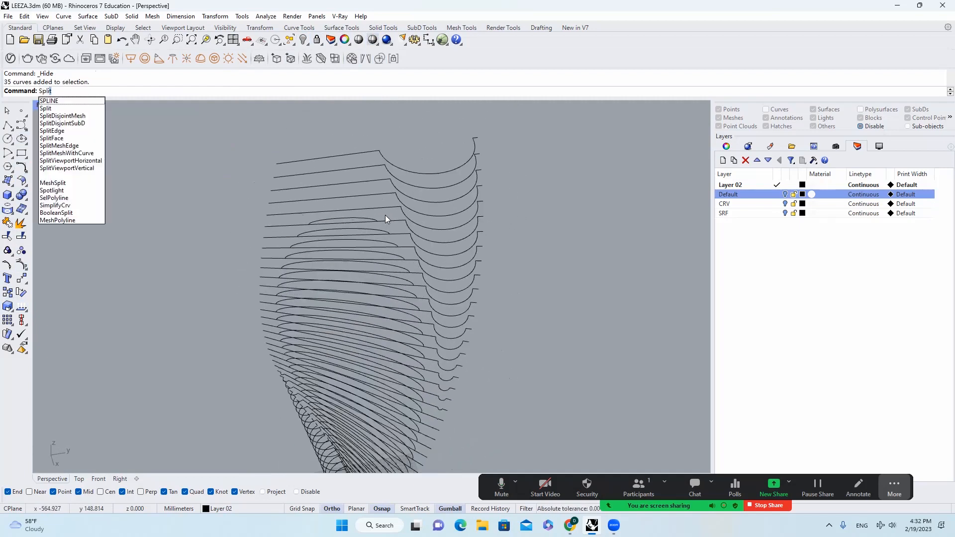
{"action": "key", "text": "Return"}
{"action": "scroll", "coordinate": [385, 215], "scroll_direction": "down", "scroll_amount": 3}
{"action": "left_click", "coordinate": [343, 190]}
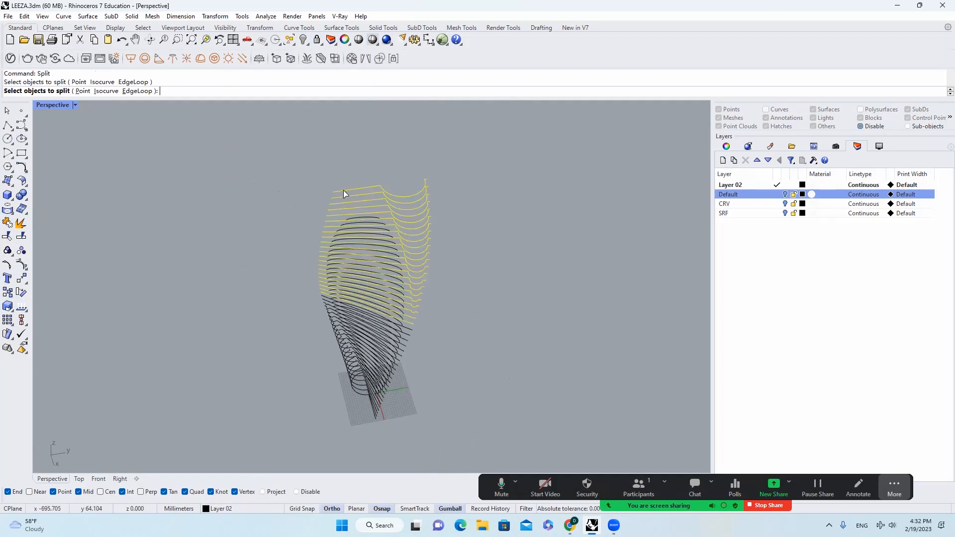
{"action": "scroll", "coordinate": [328, 297], "scroll_direction": "up", "scroll_amount": 6}
{"action": "left_click", "coordinate": [327, 299]}
{"action": "left_click", "coordinate": [325, 304]}
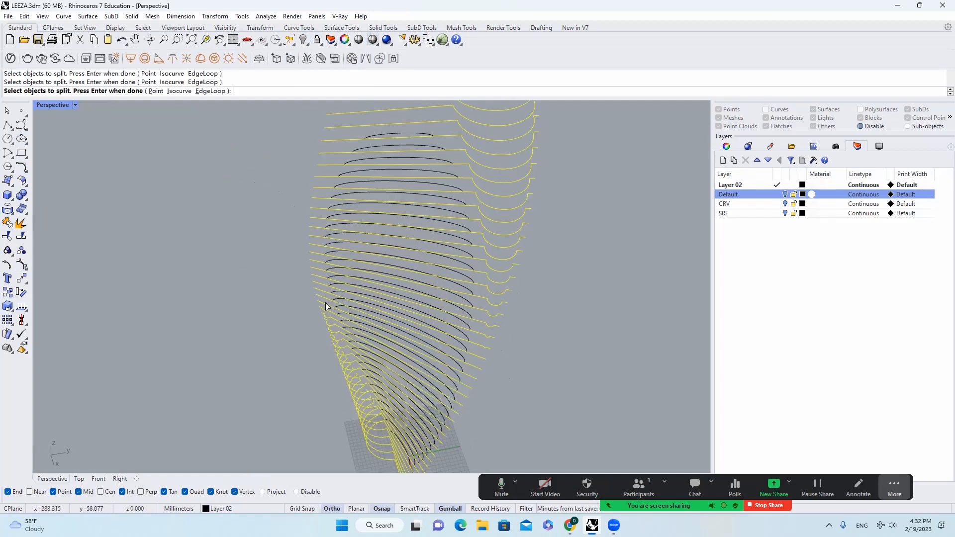
{"action": "scroll", "coordinate": [325, 302], "scroll_direction": "down", "scroll_amount": 4}
{"action": "key", "text": "Return"}
{"action": "left_click_drag", "start_coordinate": [291, 189], "coordinate": [406, 377]}
{"action": "scroll", "coordinate": [398, 351], "scroll_direction": "up", "scroll_amount": 2}
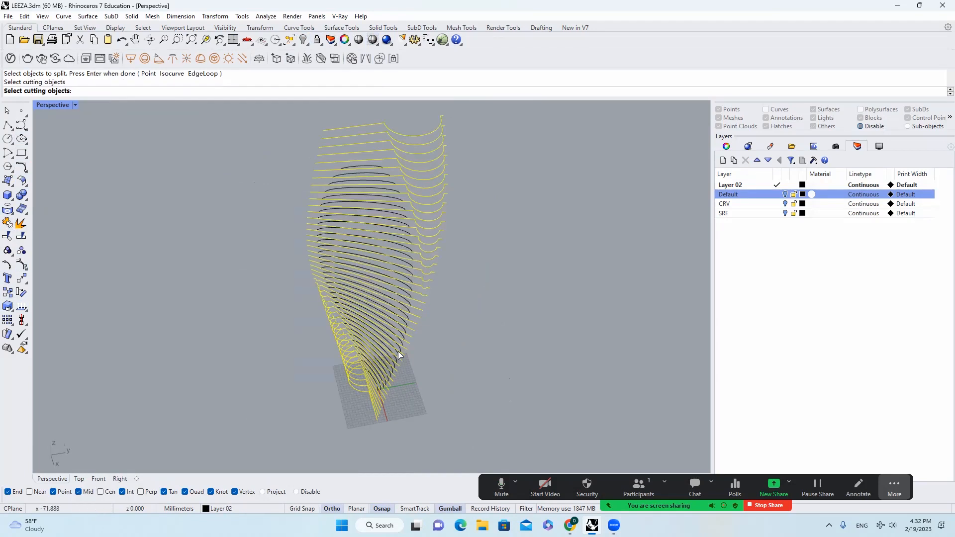
{"action": "scroll", "coordinate": [398, 351], "scroll_direction": "up", "scroll_amount": 3}
{"action": "key", "text": "Return"}
Select all the split floor curves and arcs and ungroup them
{"action": "mouse_move", "coordinate": [382, 275]}
{"action": "right_mouse_down"}
{"action": "mouse_move", "coordinate": [409, 275]}
{"action": "mouse_move", "coordinate": [377, 267]}
{"action": "right_mouse_up"}
{"action": "left_click", "coordinate": [405, 266]}
{"action": "middle_click", "coordinate": [405, 267]}
{"action": "left_click", "coordinate": [379, 266]}
{"action": "scroll", "coordinate": [377, 277], "scroll_direction": "down", "scroll_amount": 2}
{"action": "left_click", "coordinate": [377, 265]}
{"action": "left_click_drag", "start_coordinate": [473, 384], "coordinate": [175, 276]}
{"action": "left_click", "coordinate": [22, 250]}
{"action": "key", "text": "Escape"}
Delete the unwanted straight segments between the arc ends on every floor level, from the tower's top to its base
{"action": "scroll", "coordinate": [349, 288], "scroll_direction": "up", "scroll_amount": 5}
{"action": "left_click_drag", "start_coordinate": [364, 291], "coordinate": [334, 145]}
{"action": "scroll", "coordinate": [348, 199], "scroll_direction": "down", "scroll_amount": 3}
{"action": "type", "text": "E"}
{"action": "key", "text": "Return"}
{"action": "left_click", "coordinate": [351, 156]}
{"action": "type", "text": "E"}
{"action": "key", "text": "Return"}
{"action": "type", "text": "E"}
{"action": "key", "text": "Return"}
{"action": "left_click_drag", "start_coordinate": [339, 318], "coordinate": [367, 396]}
{"action": "type", "text": "E"}
{"action": "key", "text": "Return"}
{"action": "type", "text": "E"}
{"action": "key", "text": "Return"}
{"action": "scroll", "coordinate": [370, 413], "scroll_direction": "up", "scroll_amount": 3}
{"action": "left_click", "coordinate": [371, 408]}
{"action": "right_click_drag", "start_coordinate": [388, 397], "coordinate": [378, 298]}
{"action": "left_click_drag", "start_coordinate": [384, 260], "coordinate": [380, 213]}
{"action": "type", "text": "E"}
{"action": "key", "text": "Return"}
{"action": "left_click", "coordinate": [388, 181]}
Join the arcs with the remaining floor segments into one continuous curve per level
{"action": "scroll", "coordinate": [387, 279], "scroll_direction": "down", "scroll_amount": 8}
{"action": "left_click_drag", "start_coordinate": [431, 385], "coordinate": [343, 169]}
{"action": "left_click", "coordinate": [7, 224]}
{"action": "left_click_drag", "start_coordinate": [384, 332], "coordinate": [368, 201]}
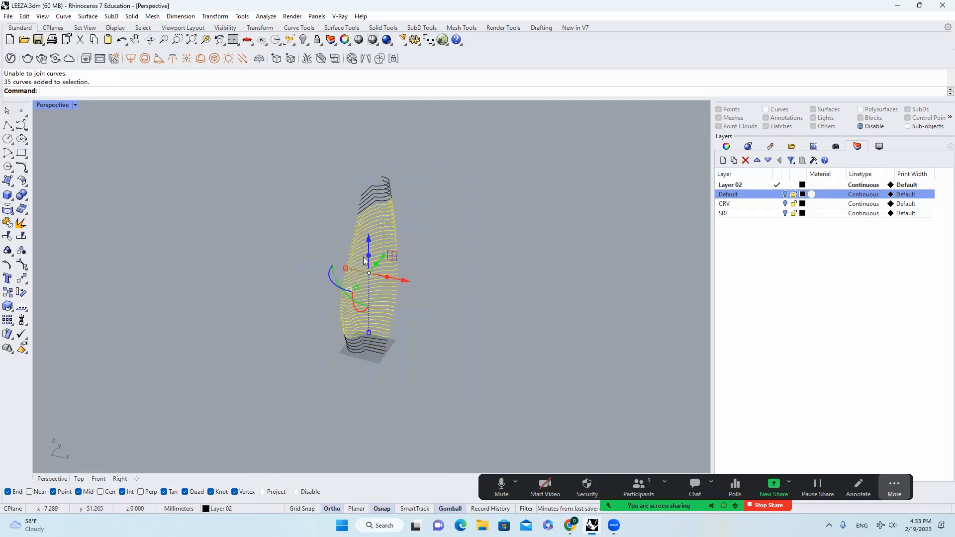
{"action": "key", "text": "Escape"}
Group the floor curves of all levels and select the new group
{"action": "left_click_drag", "start_coordinate": [408, 253], "coordinate": [406, 251]}
{"action": "left_click_drag", "start_coordinate": [476, 387], "coordinate": [344, 179]}
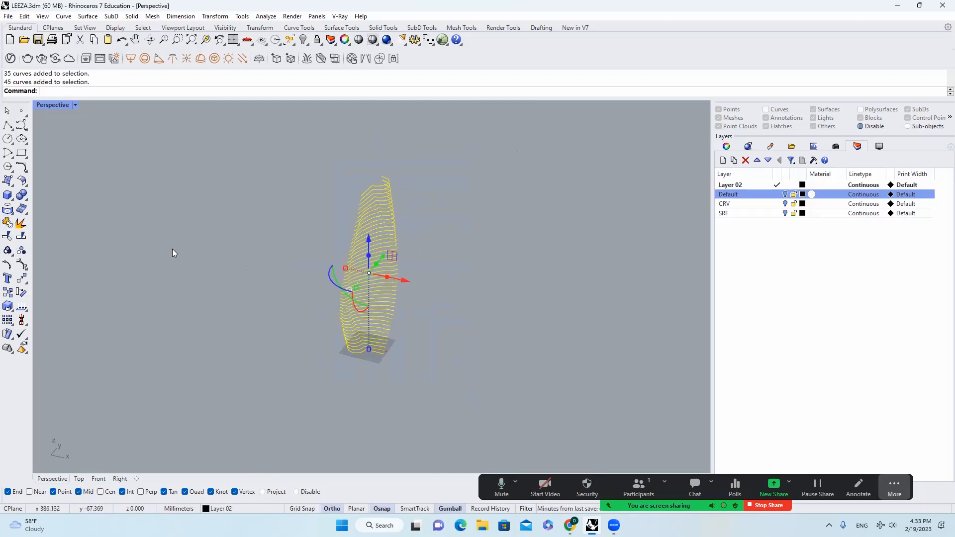
{"action": "left_click", "coordinate": [445, 249]}
{"action": "scroll", "coordinate": [437, 254], "scroll_direction": "up", "scroll_amount": 4}
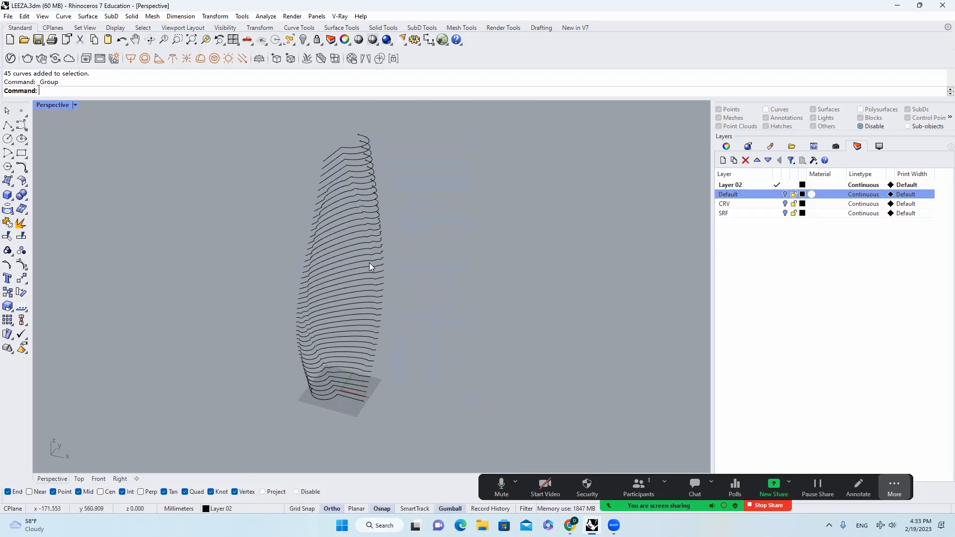
{"action": "left_click", "coordinate": [369, 265]}
{"action": "scroll", "coordinate": [370, 266], "scroll_direction": "down", "scroll_amount": 2}
{"action": "right_click_drag", "start_coordinate": [415, 268], "coordinate": [582, 279]}
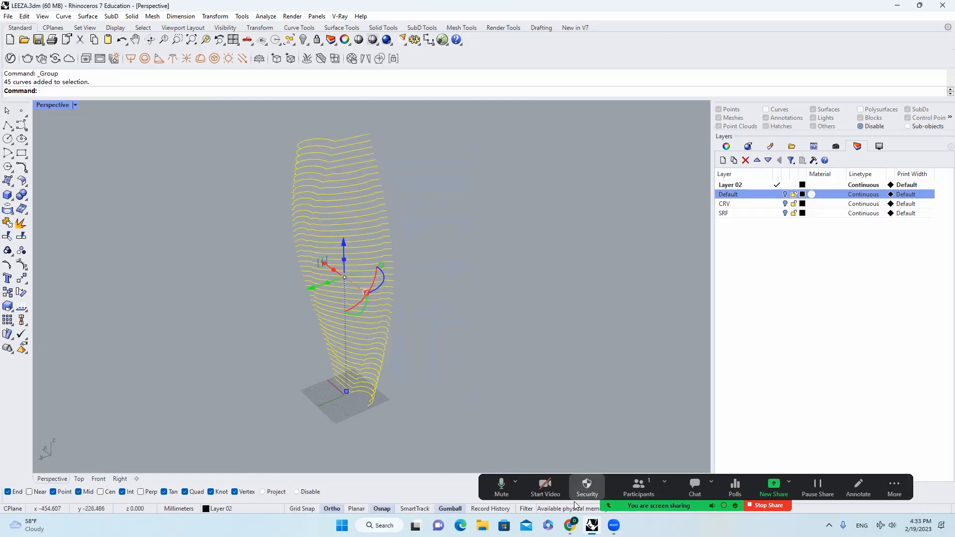
View the reference photo of the Leeza Soho tower atrium in Chrome and return to Rhino
{"action": "mouse_move", "coordinate": [570, 525]}
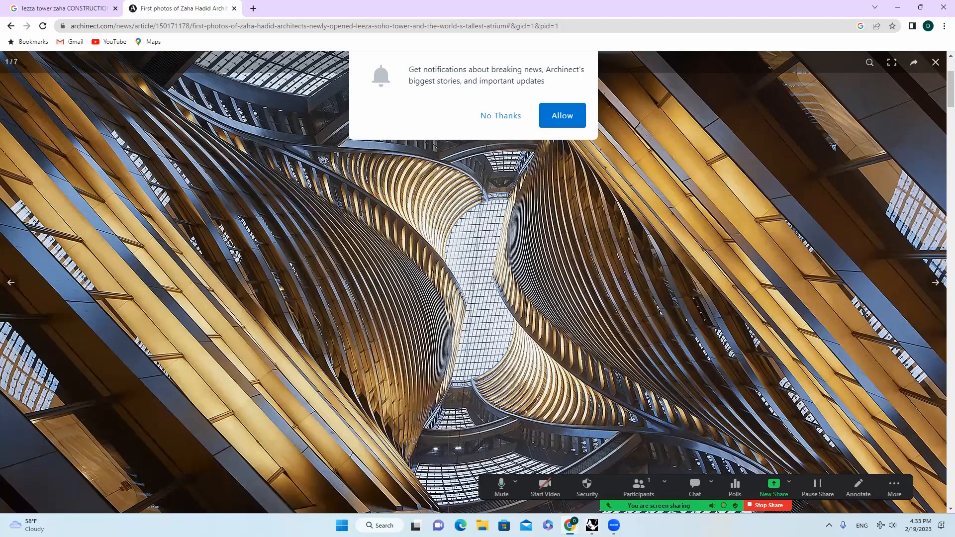
{"action": "left_click", "coordinate": [900, 7]}
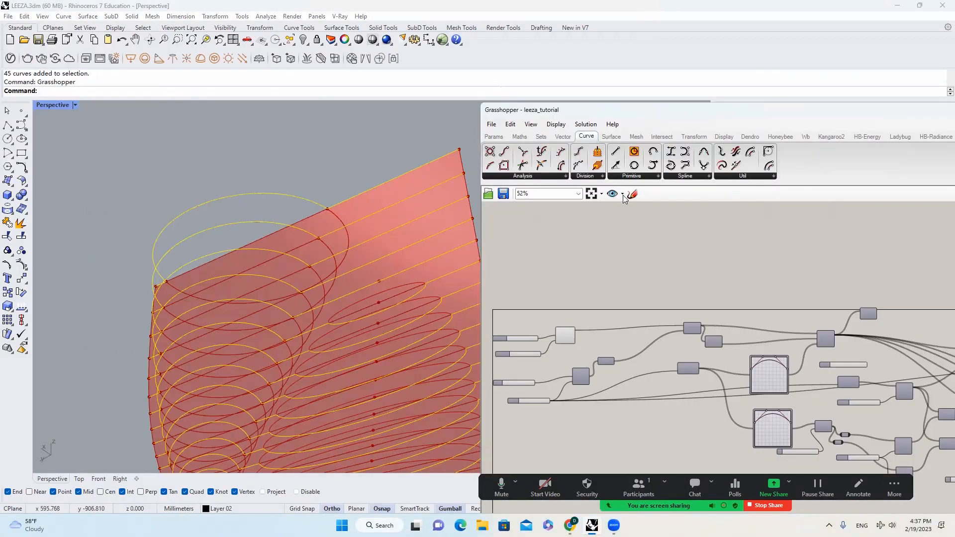
Add a curve Fillet component with curve and radius inputs to the empty area of the Grasshopper canvas
{"action": "double_click", "coordinate": [637, 253]}
{"action": "type", "text": "fil"}
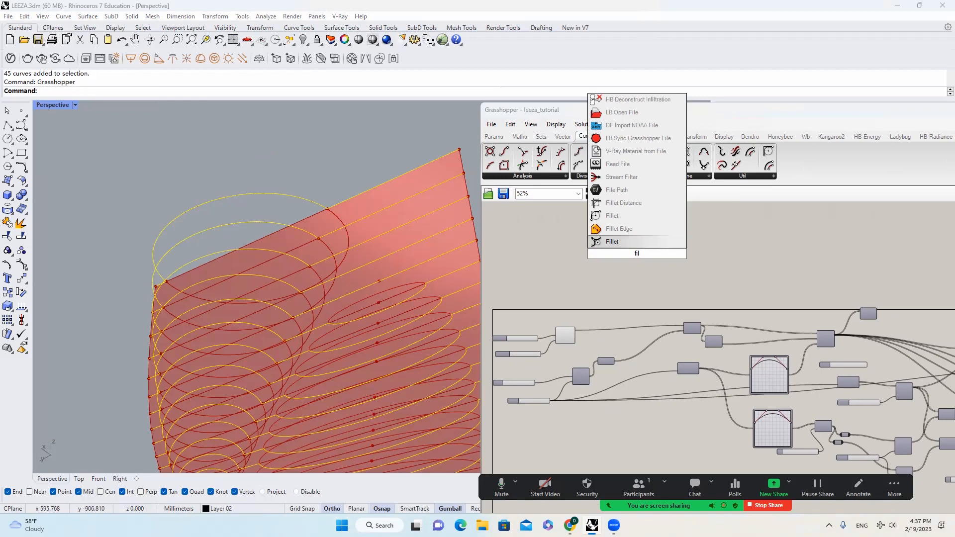
{"action": "left_click", "coordinate": [625, 220]}
{"action": "scroll", "coordinate": [635, 256], "scroll_direction": "up", "scroll_amount": 3}
{"action": "scroll", "coordinate": [635, 257], "scroll_direction": "up", "scroll_amount": 2}
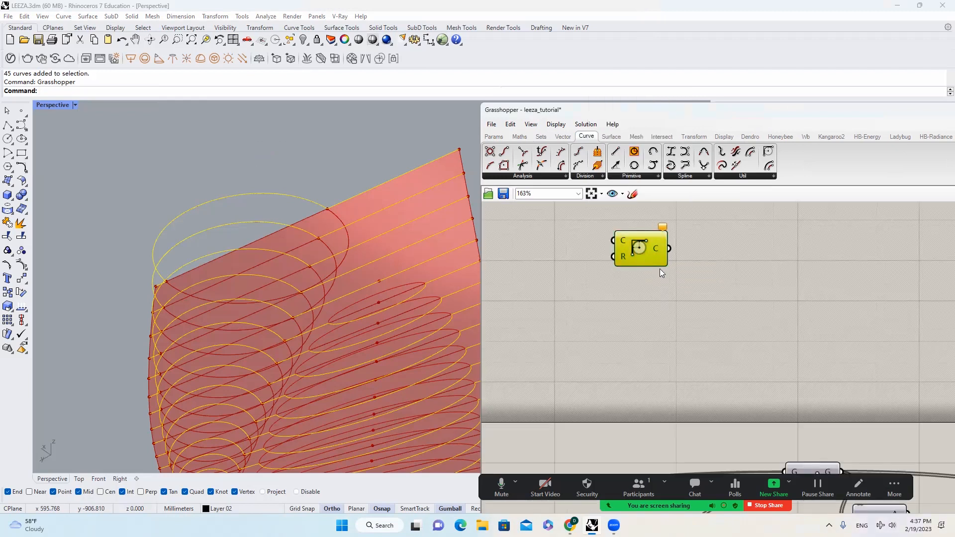
Add a Curve parameter, reference the selected floor curves in it, and connect it to the Fillet's curve input
{"action": "left_click", "coordinate": [494, 136]}
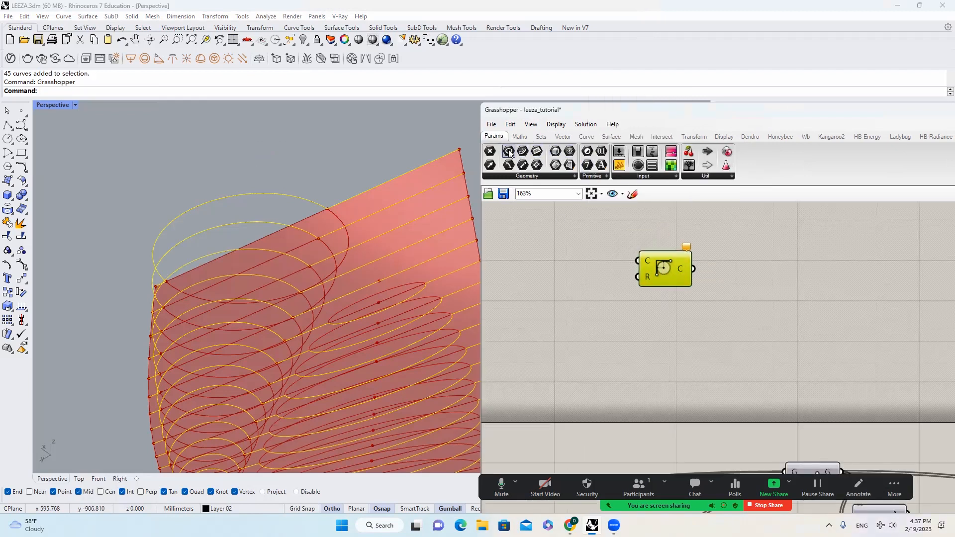
{"action": "left_click_drag", "start_coordinate": [581, 257], "coordinate": [582, 257]}
{"action": "right_click", "coordinate": [582, 258]}
{"action": "left_click", "coordinate": [645, 407]}
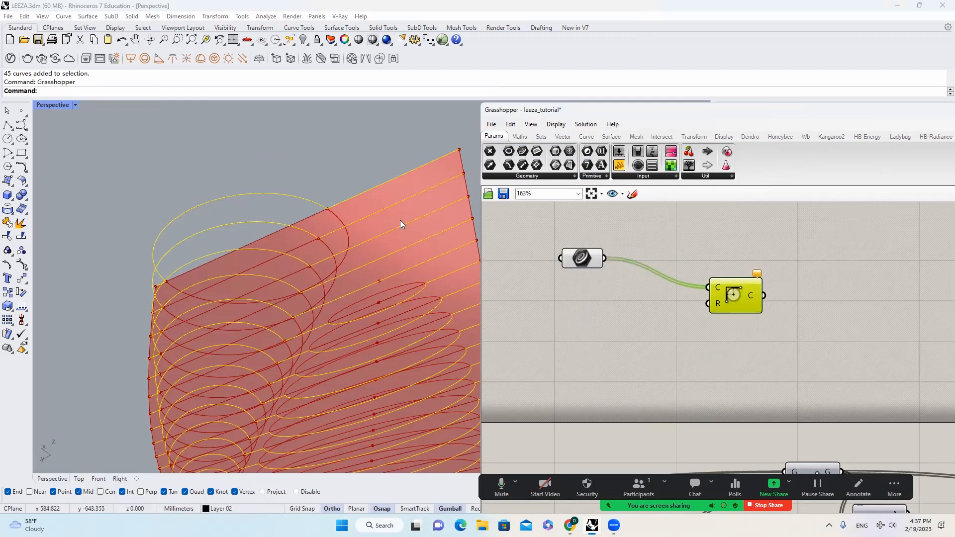
{"action": "scroll", "coordinate": [321, 208], "scroll_direction": "up", "scroll_amount": 5}
{"action": "left_click", "coordinate": [607, 320]}
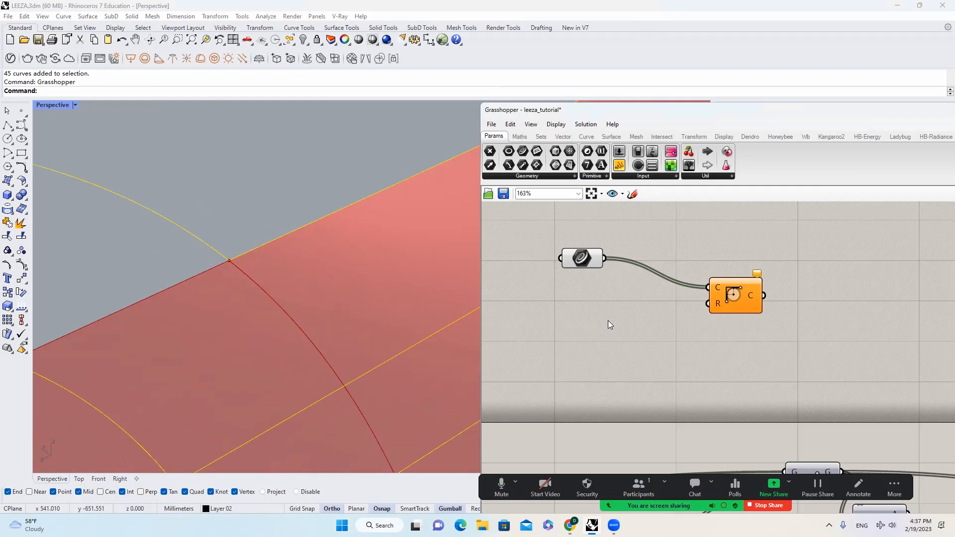
Create a number slider with value 3.3 and connect it to the Fillet's radius input
{"action": "double_click", "coordinate": [608, 321]}
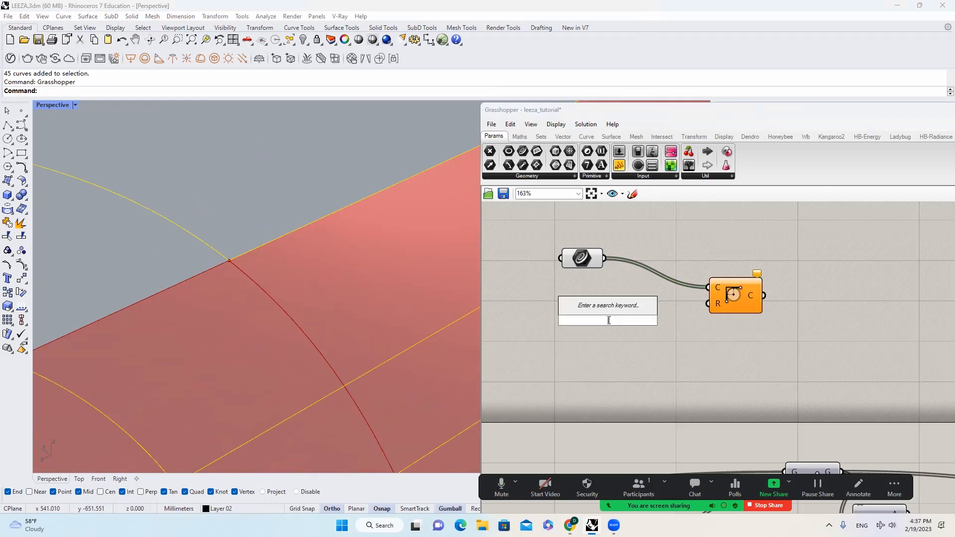
{"action": "type", "text": "3.3"}
{"action": "key", "text": "Return"}
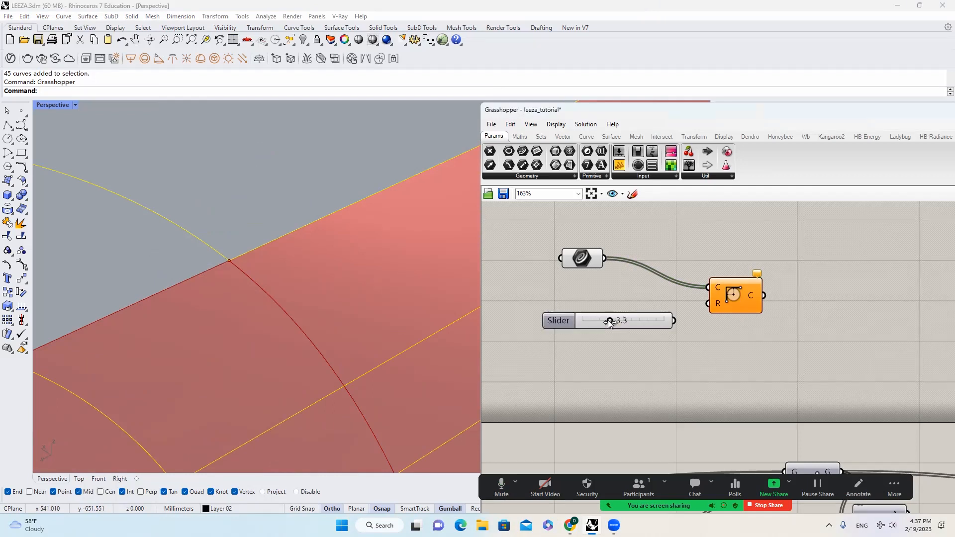
{"action": "left_click_drag", "start_coordinate": [708, 304], "coordinate": [677, 320]}
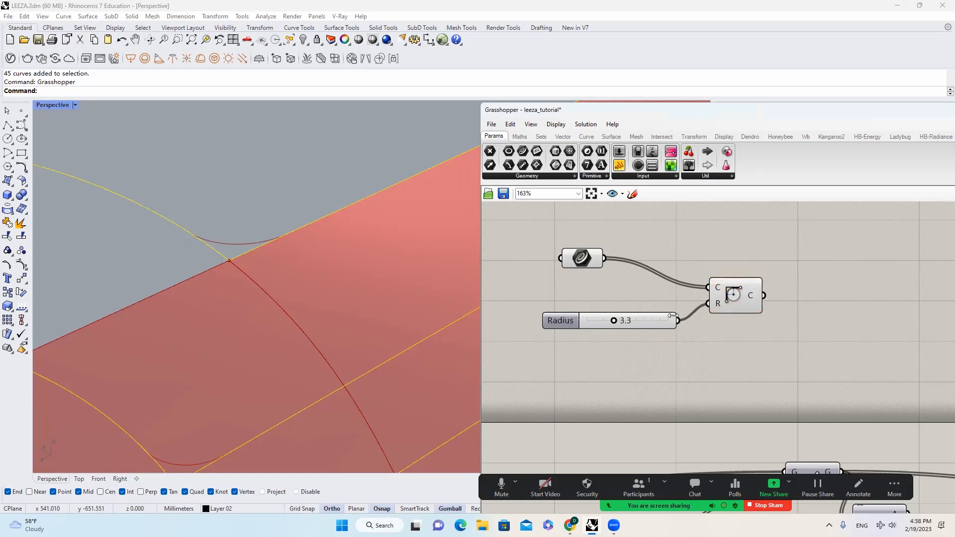
Inspect the filleted corners in the viewport and set the fillet radius slider to 0.5
{"action": "scroll", "coordinate": [192, 273], "scroll_direction": "up", "scroll_amount": 3}
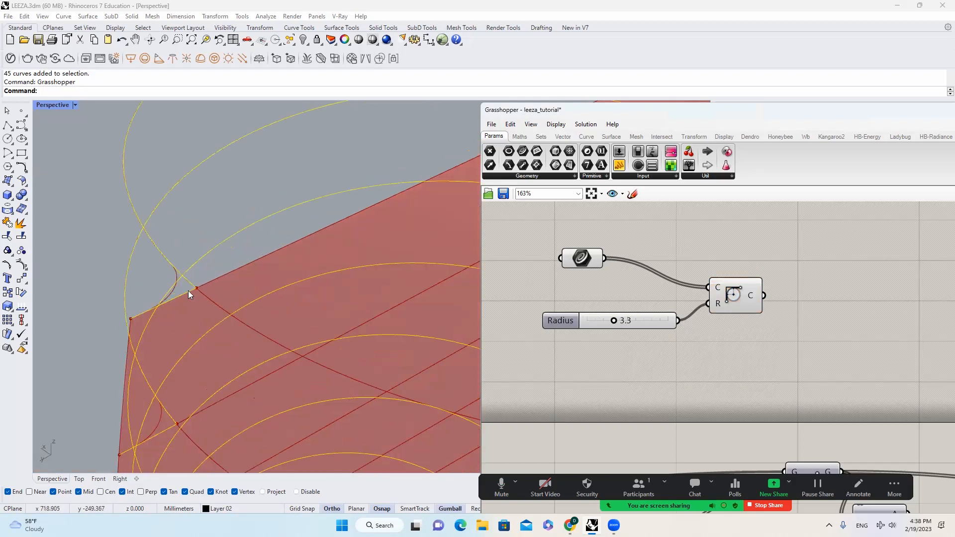
{"action": "scroll", "coordinate": [624, 325], "scroll_direction": "up", "scroll_amount": 5}
{"action": "left_click_drag", "start_coordinate": [624, 326], "coordinate": [584, 325]}
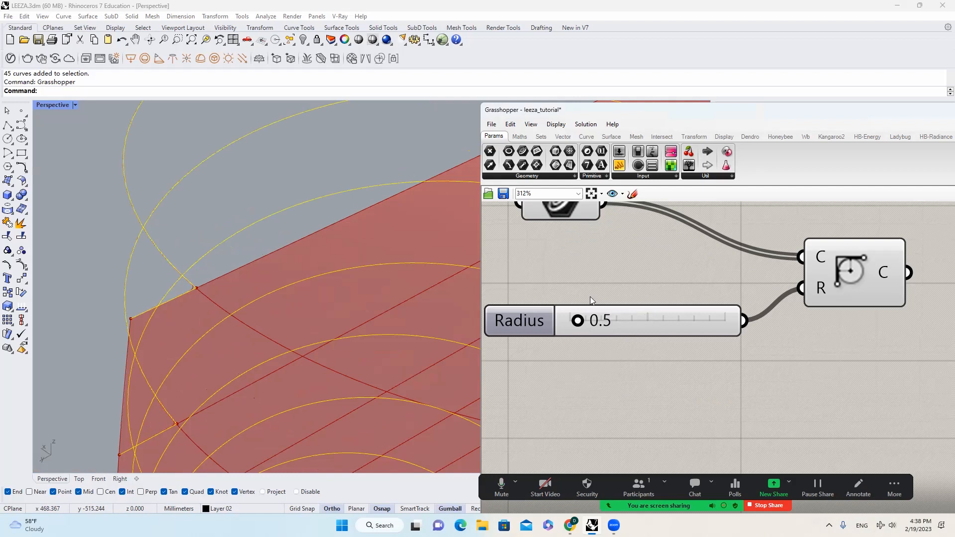
{"action": "scroll", "coordinate": [589, 296], "scroll_direction": "down", "scroll_amount": 5}
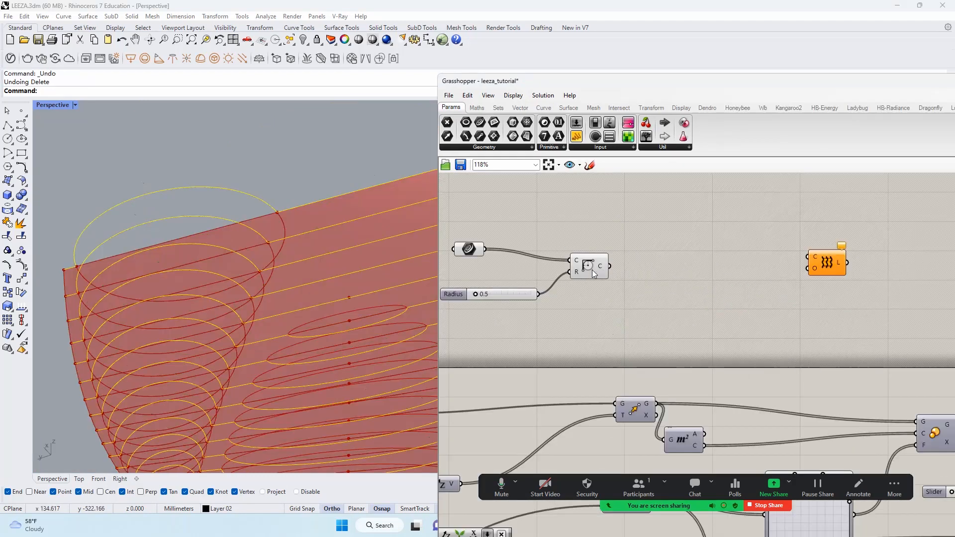
Add a Move component that shifts the filleted curves along Unit Z by a factor of 5, and space out the components
{"action": "double_click", "coordinate": [709, 269]}
{"action": "type", "text": "move"}
{"action": "key", "text": "Return"}
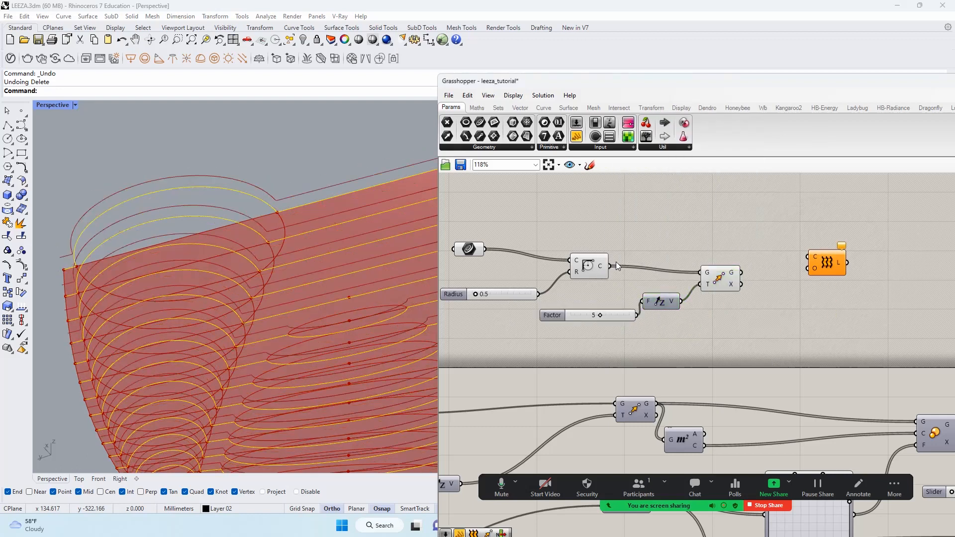
{"action": "mouse_move", "coordinate": [601, 265]}
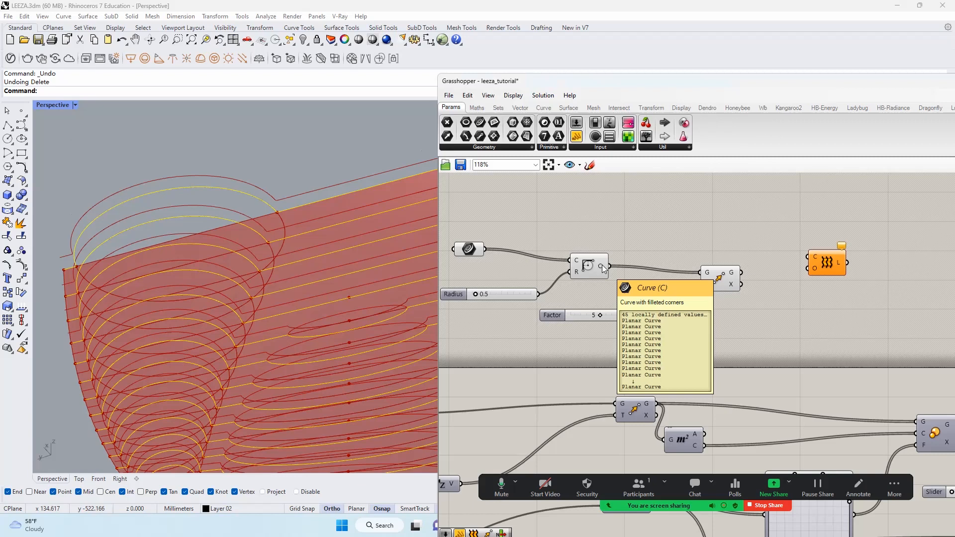
{"action": "left_click_drag", "start_coordinate": [602, 265], "coordinate": [689, 211]}
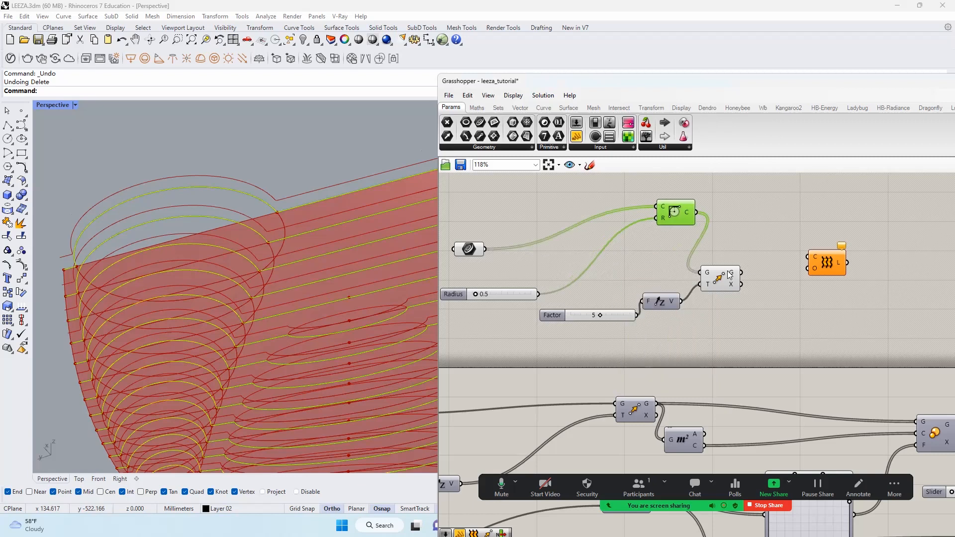
{"action": "right_click_drag", "start_coordinate": [694, 280], "coordinate": [583, 304]}
{"action": "left_click_drag", "start_coordinate": [722, 280], "coordinate": [804, 268]}
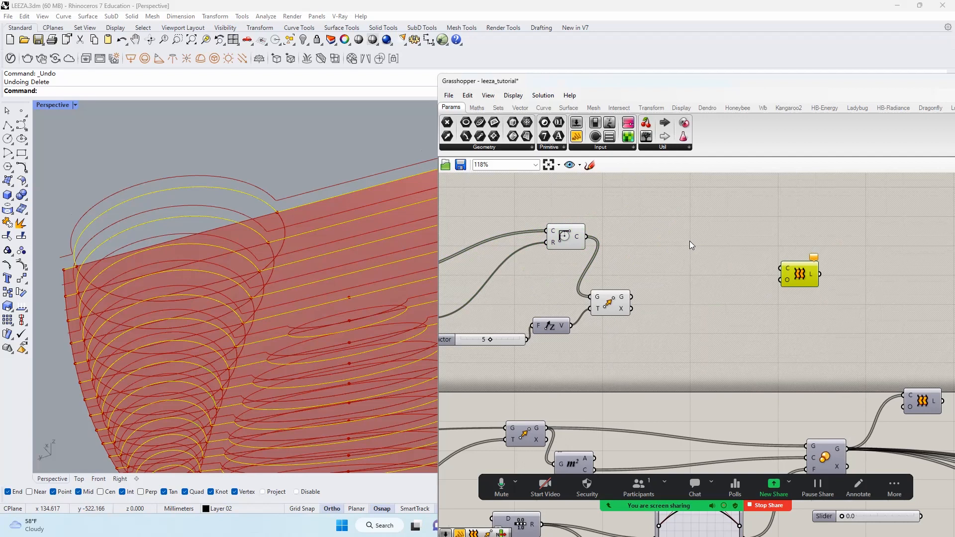
Add a Graft Tree component to the Fillet output and a copy of it to the Move geometry output
{"action": "double_click", "coordinate": [689, 240]}
{"action": "type", "text": "gra"}
{"action": "left_click", "coordinate": [683, 230]}
{"action": "left_click_drag", "start_coordinate": [672, 239], "coordinate": [581, 237]}
{"action": "left_click", "coordinate": [686, 249]}
{"action": "left_click_drag", "start_coordinate": [684, 296], "coordinate": [627, 300], "text": "alt"}
{"action": "right_click_drag", "start_coordinate": [660, 303], "coordinate": [583, 317]}
{"action": "left_click_drag", "start_coordinate": [738, 285], "coordinate": [788, 280]}
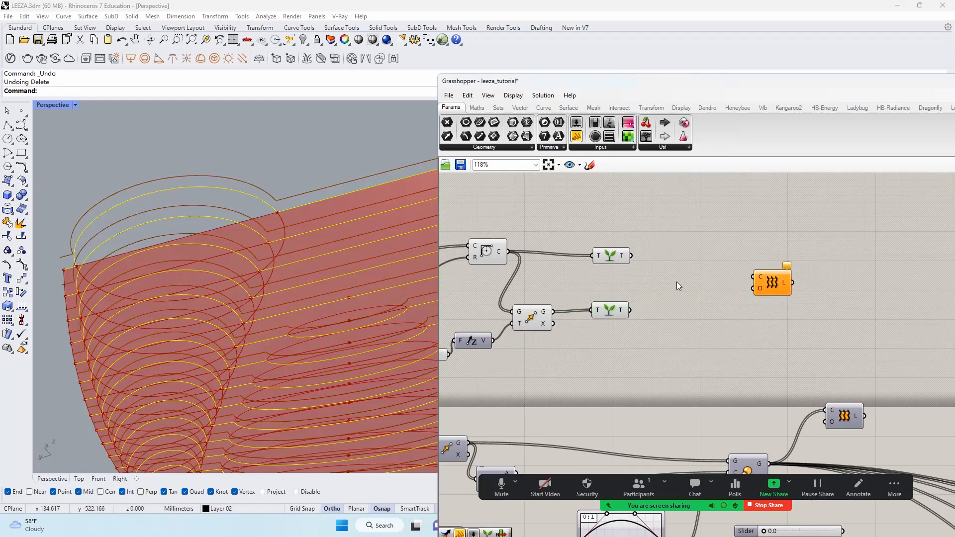
Combine both grafted curve sets with a Merge component and connect its result to the Loft's curves input
{"action": "double_click", "coordinate": [677, 281]}
{"action": "type", "text": "merge"}
{"action": "key", "text": "Return"}
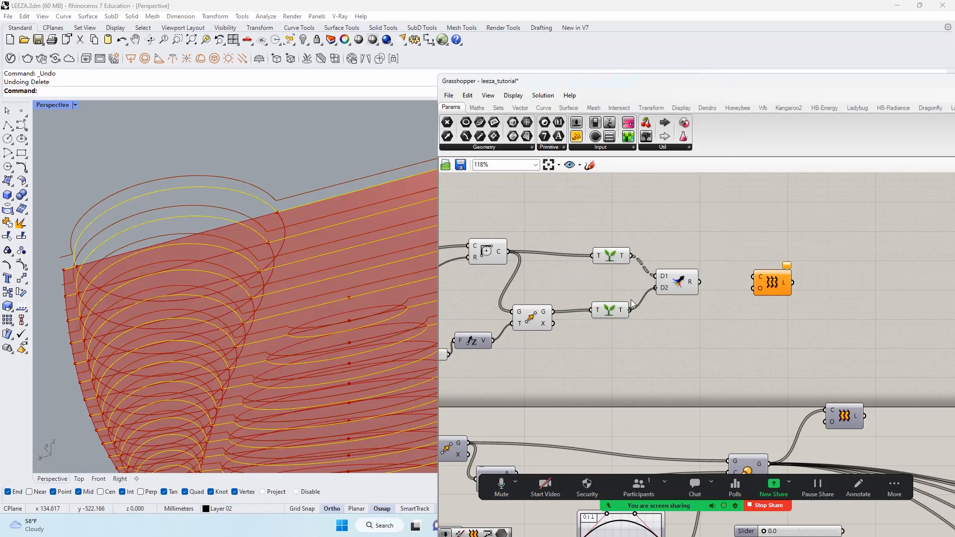
{"action": "mouse_move", "coordinate": [694, 283]}
{"action": "left_click_drag", "start_coordinate": [699, 282], "coordinate": [761, 277]}
{"action": "left_click", "coordinate": [772, 282]}
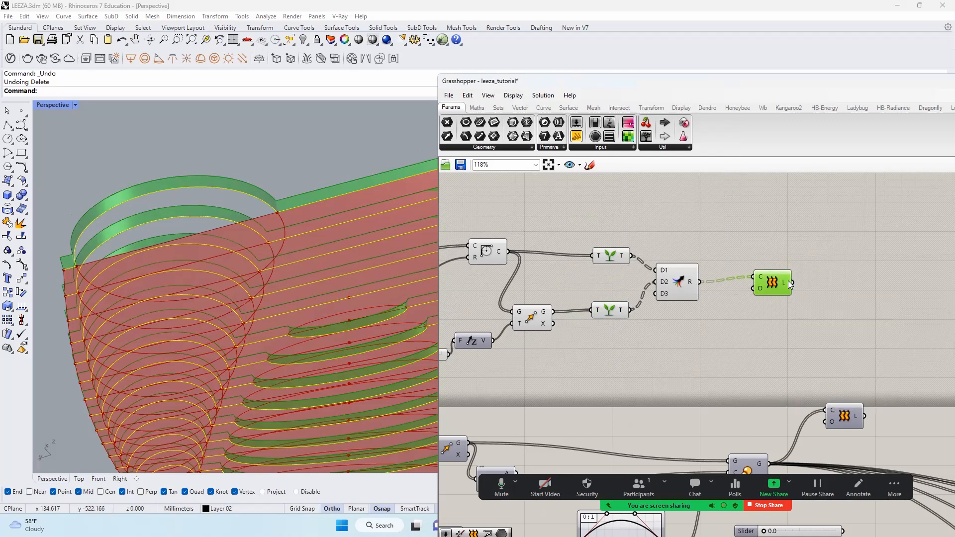
Bake the lofted strips onto Layer 02 as a group and minimize Grasshopper to view them in Rhino
{"action": "right_click", "coordinate": [786, 283]}
{"action": "left_click", "coordinate": [818, 299]}
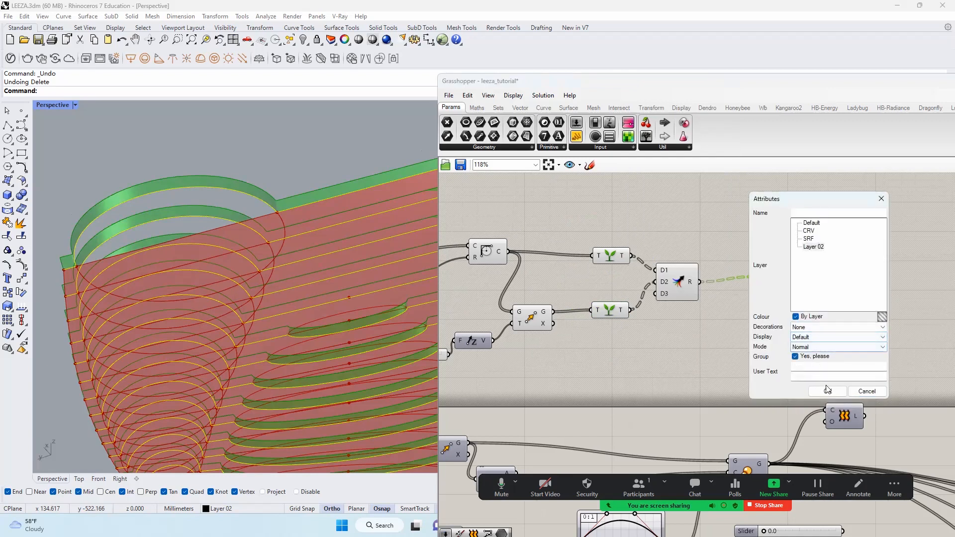
{"action": "left_click", "coordinate": [827, 390]}
{"action": "left_click_drag", "start_coordinate": [724, 81], "coordinate": [531, 134]}
{"action": "left_click", "coordinate": [782, 129]}
{"action": "left_click", "coordinate": [406, 175]}
{"action": "right_click_drag", "start_coordinate": [405, 174], "coordinate": [153, 220]}
{"action": "key", "text": "Escape"}
{"action": "left_click", "coordinate": [380, 198]}
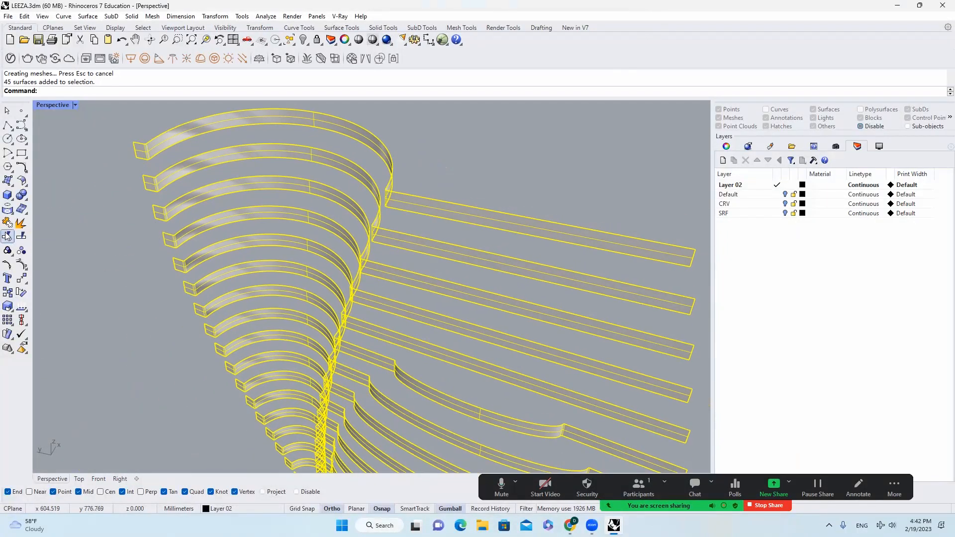
Undo the previous surface offset and offset the baked strips by 0.5 as solids with all directions flipped
{"action": "key", "text": "ctrl+z"}
{"action": "right_click_drag", "start_coordinate": [353, 192], "coordinate": [402, 208]}
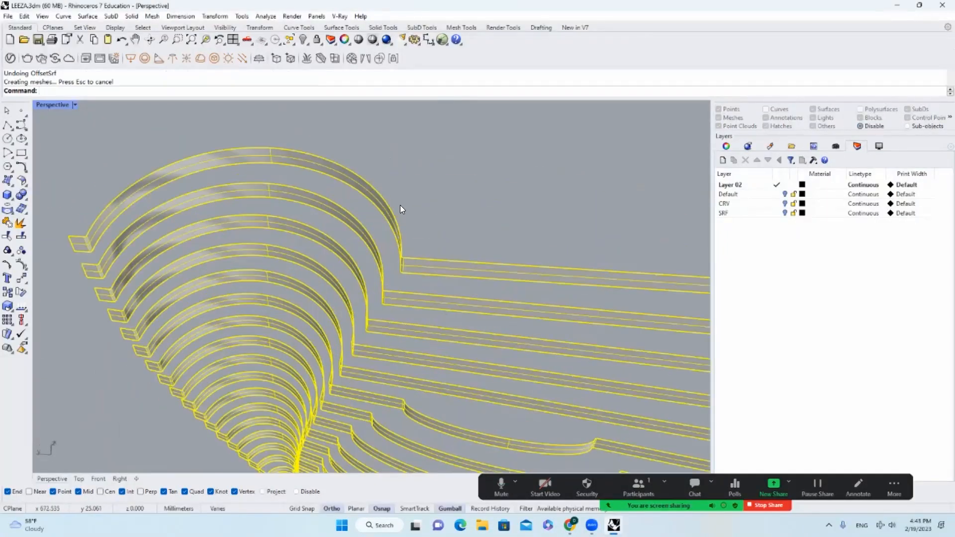
{"action": "key", "text": "Return"}
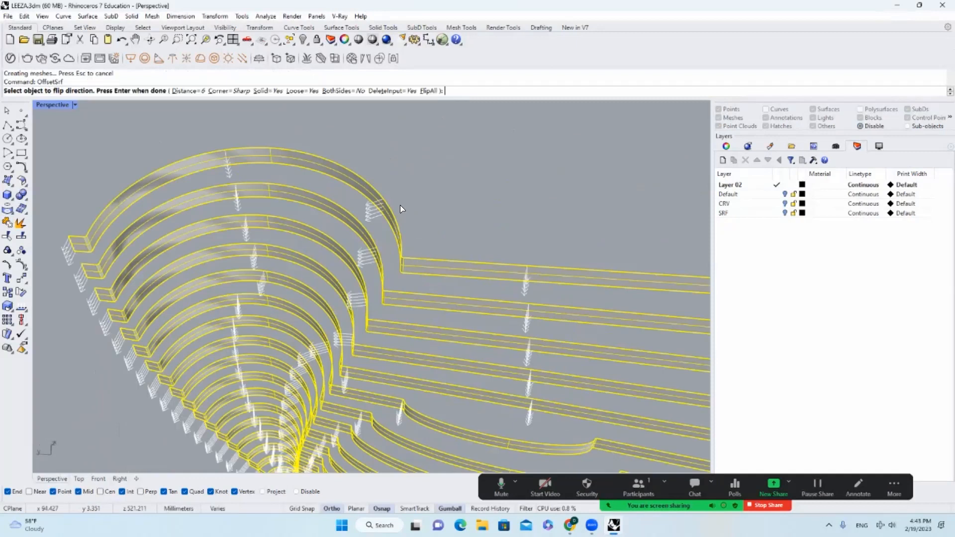
{"action": "type", "text": "0.5"}
{"action": "key", "text": "Return"}
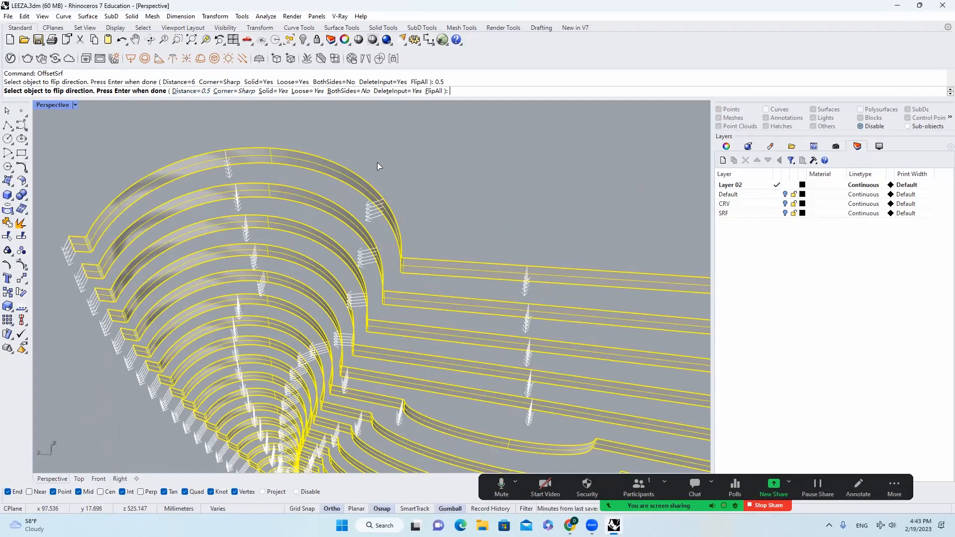
{"action": "left_click", "coordinate": [433, 91]}
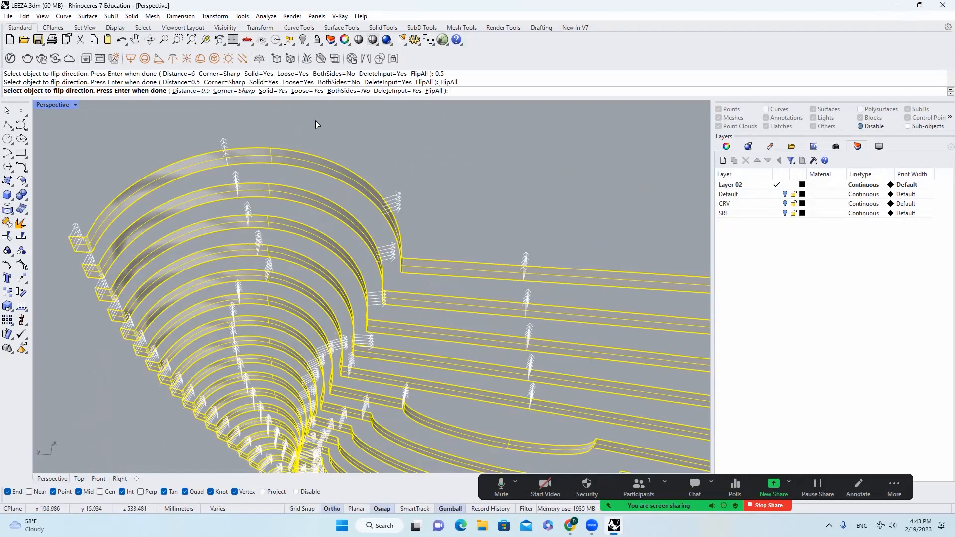
{"action": "right_click", "coordinate": [343, 164]}
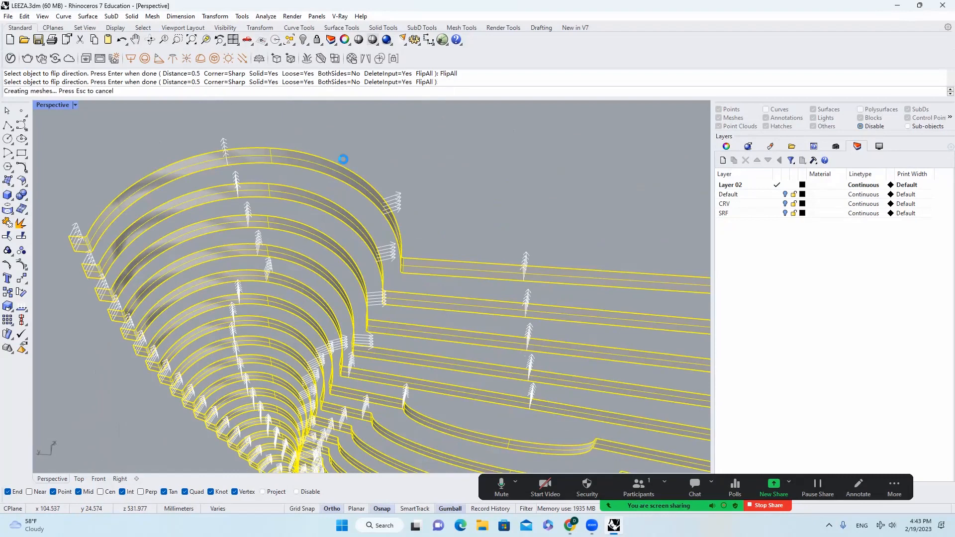
Cancel the render meshing, set the Perspective viewport to Shaded display and inspect the solid floor edges
{"action": "key", "text": "Escape"}
{"action": "right_click_drag", "start_coordinate": [343, 164], "coordinate": [328, 288]}
{"action": "scroll", "coordinate": [383, 224], "scroll_direction": "up", "scroll_amount": 5}
{"action": "scroll", "coordinate": [338, 268], "scroll_direction": "down", "scroll_amount": 5}
{"action": "left_click", "coordinate": [75, 105]}
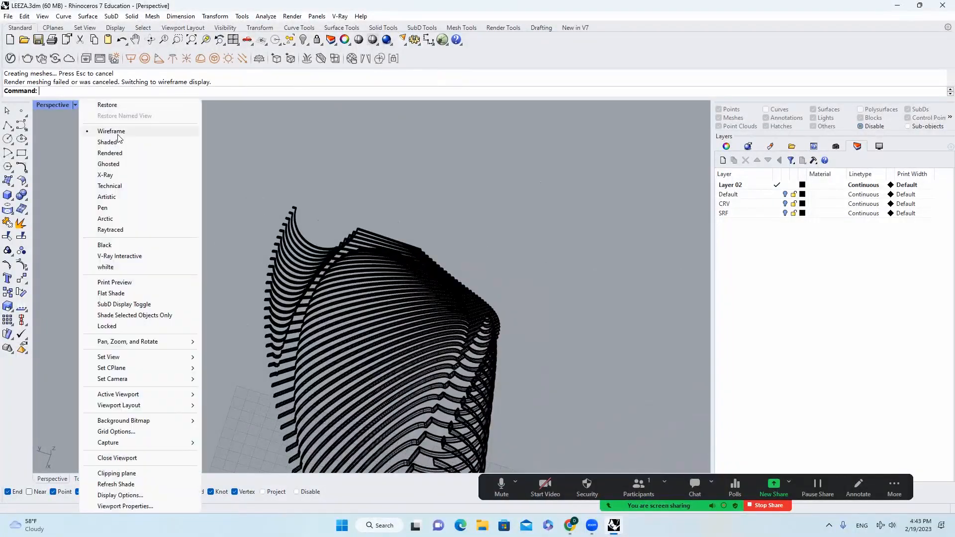
{"action": "left_click", "coordinate": [107, 142]}
{"action": "mouse_move", "coordinate": [377, 238]}
{"action": "right_mouse_down"}
{"action": "mouse_move", "coordinate": [402, 253]}
{"action": "mouse_move", "coordinate": [391, 278]}
{"action": "right_mouse_up"}
{"action": "scroll", "coordinate": [393, 266], "scroll_direction": "up", "scroll_amount": 4}
{"action": "scroll", "coordinate": [397, 282], "scroll_direction": "down", "scroll_amount": 4}
{"action": "scroll", "coordinate": [408, 303], "scroll_direction": "up", "scroll_amount": 4}
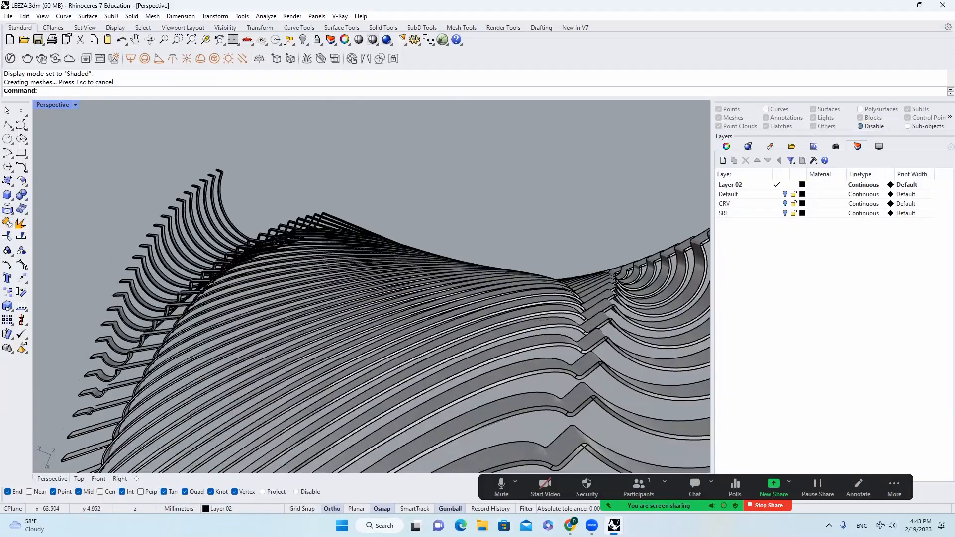
Switch to the browser to check the reference photo of the Leeza Soho atrium, and return to Rhino
{"action": "mouse_move", "coordinate": [569, 525]}
{"action": "left_click", "coordinate": [637, 478]}
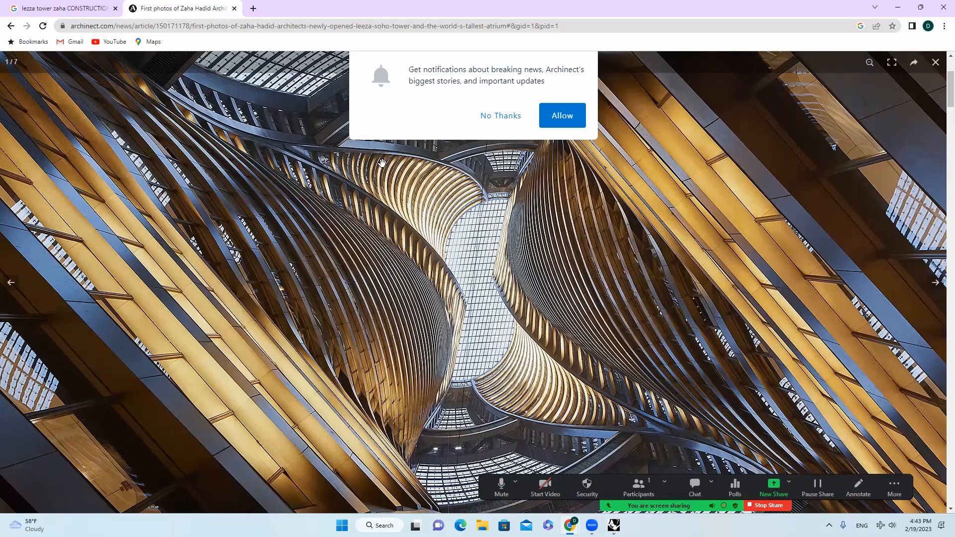
{"action": "left_click", "coordinate": [897, 10]}
Make a copy of the solid floor edges rotated 180 degrees around the origin, forming the atrium's opposite side
{"action": "right_click_drag", "start_coordinate": [378, 278], "coordinate": [378, 291]}
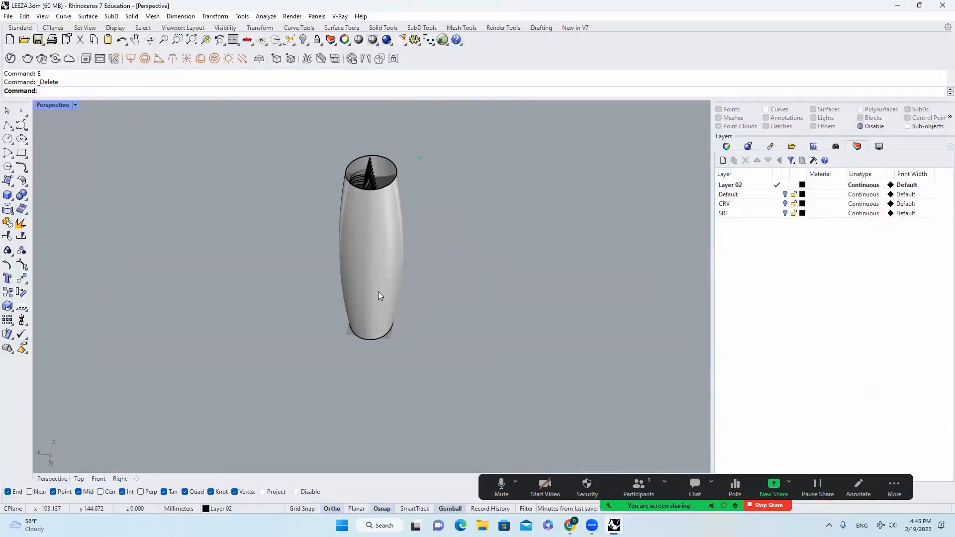
{"action": "scroll", "coordinate": [372, 253], "scroll_direction": "up", "scroll_amount": 3}
{"action": "right_click_drag", "start_coordinate": [371, 251], "coordinate": [358, 266]}
{"action": "scroll", "coordinate": [364, 214], "scroll_direction": "up", "scroll_amount": 4}
{"action": "left_click", "coordinate": [364, 213]}
{"action": "scroll", "coordinate": [387, 220], "scroll_direction": "down", "scroll_amount": 5}
{"action": "scroll", "coordinate": [390, 254], "scroll_direction": "up", "scroll_amount": 4}
{"action": "right_click_drag", "start_coordinate": [396, 225], "coordinate": [411, 243]}
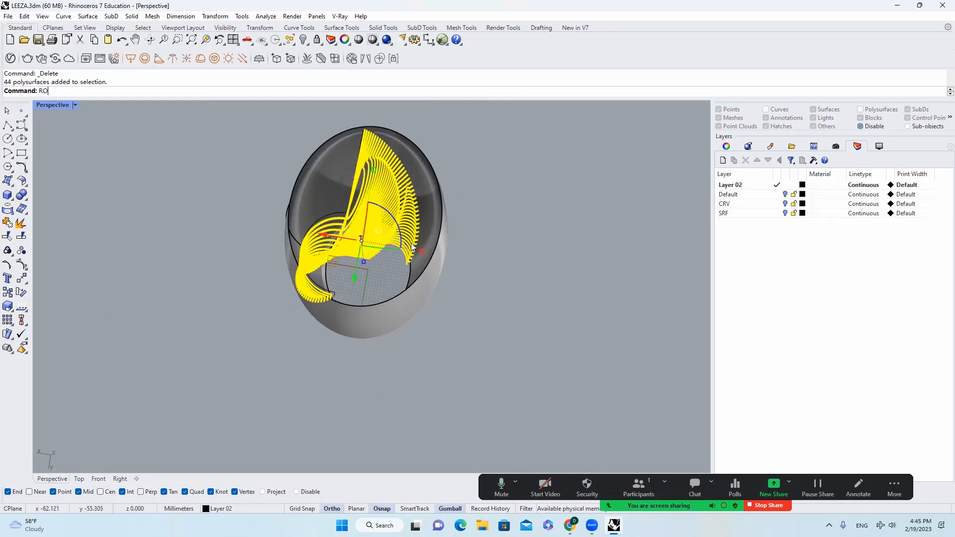
{"action": "key", "text": "Return"}
{"action": "type", "text": "0"}
{"action": "key", "text": "Return"}
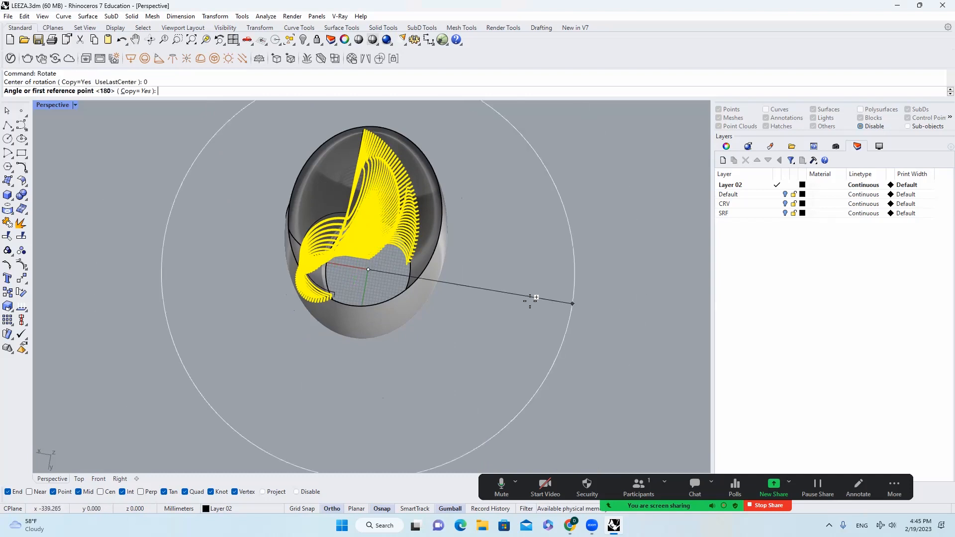
{"action": "left_click", "coordinate": [342, 399]}
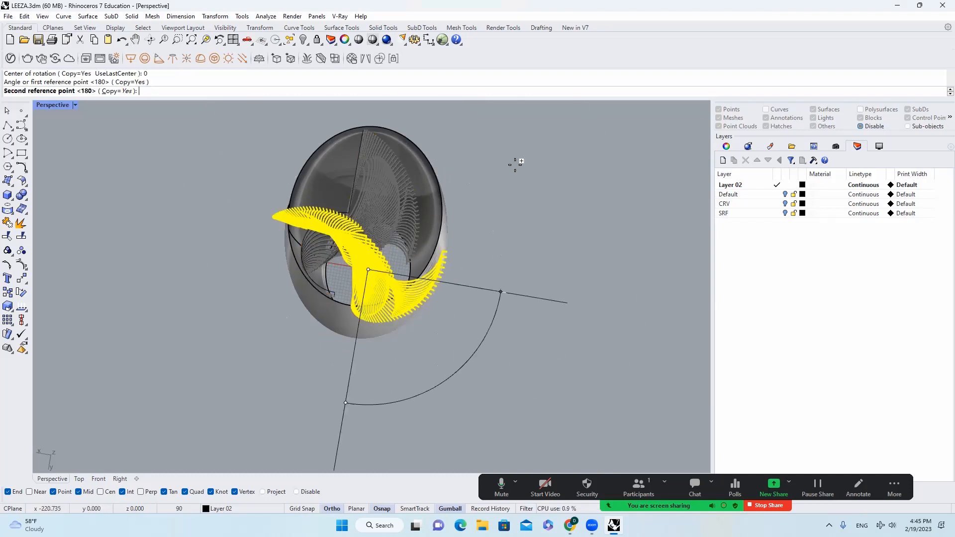
{"action": "left_click", "coordinate": [486, 151]}
{"action": "key", "text": "Return"}
{"action": "left_click", "coordinate": [456, 302]}
Examine the twisted atrium opening from above and compare it with the reference photo in the browser
{"action": "scroll", "coordinate": [457, 301], "scroll_direction": "down", "scroll_amount": 3}
{"action": "right_click_drag", "start_coordinate": [456, 301], "coordinate": [403, 302]}
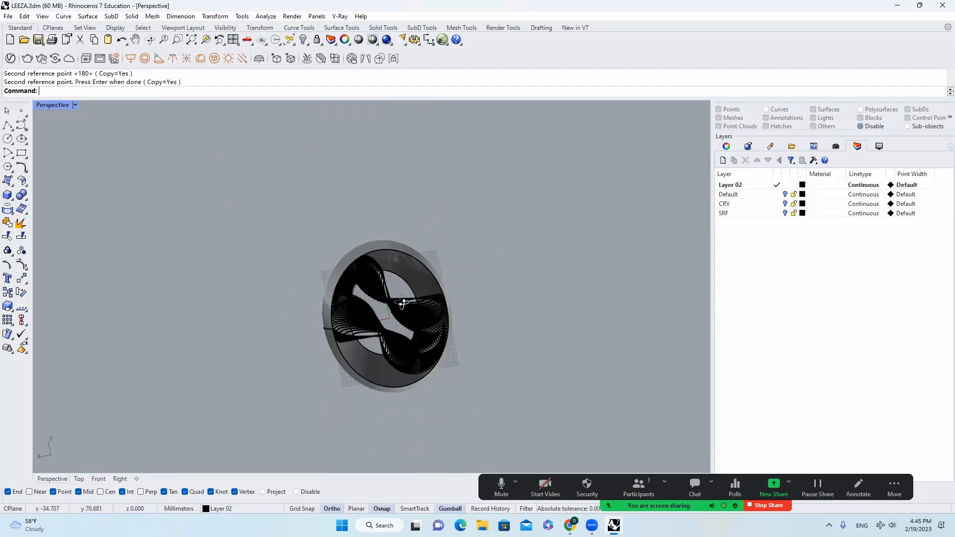
{"action": "scroll", "coordinate": [402, 302], "scroll_direction": "up", "scroll_amount": 10}
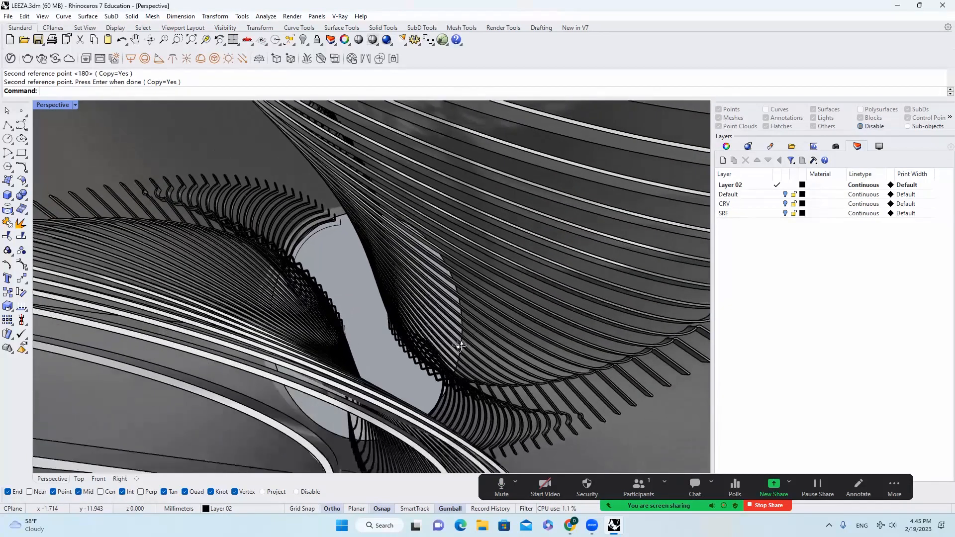
{"action": "right_click_drag", "start_coordinate": [460, 346], "coordinate": [470, 357]}
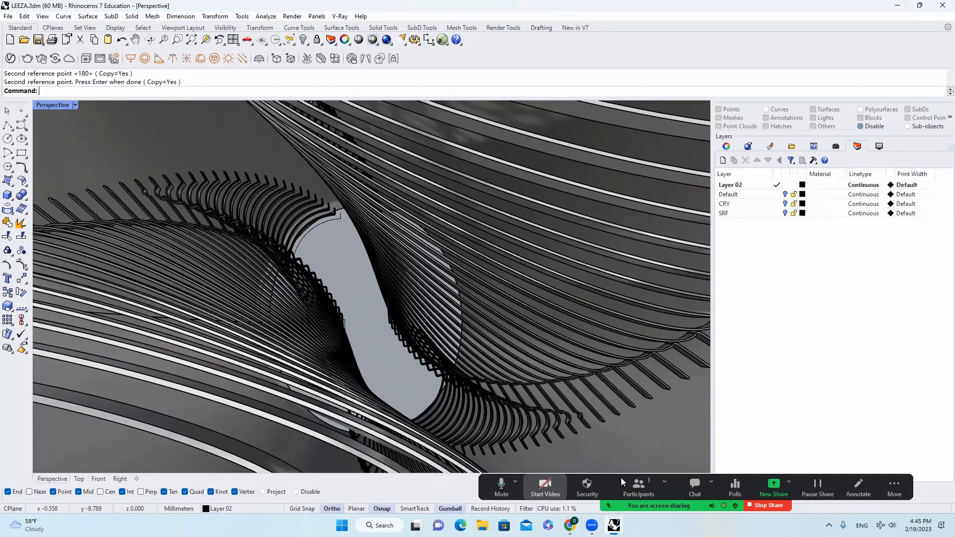
{"action": "mouse_move", "coordinate": [569, 525]}
{"action": "left_click", "coordinate": [613, 458]}
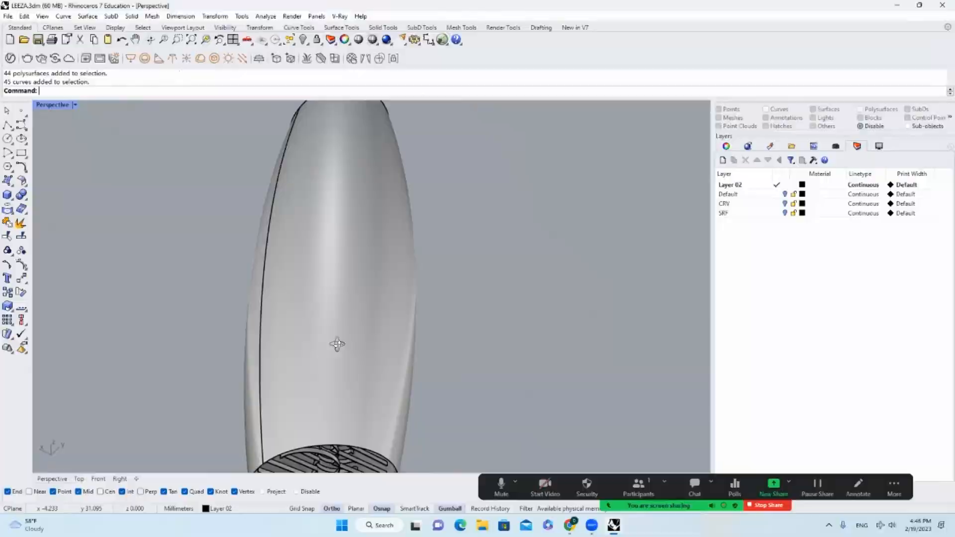
Inspect both sets of solid floor edges inside the tower shell, from above and up close
{"action": "scroll", "coordinate": [387, 239], "scroll_direction": "down", "scroll_amount": 3}
{"action": "right_click_drag", "start_coordinate": [387, 238], "coordinate": [396, 344]}
{"action": "scroll", "coordinate": [366, 227], "scroll_direction": "up", "scroll_amount": 4}
{"action": "scroll", "coordinate": [366, 227], "scroll_direction": "up", "scroll_amount": 4}
{"action": "right_click_drag", "start_coordinate": [366, 226], "coordinate": [379, 233]}
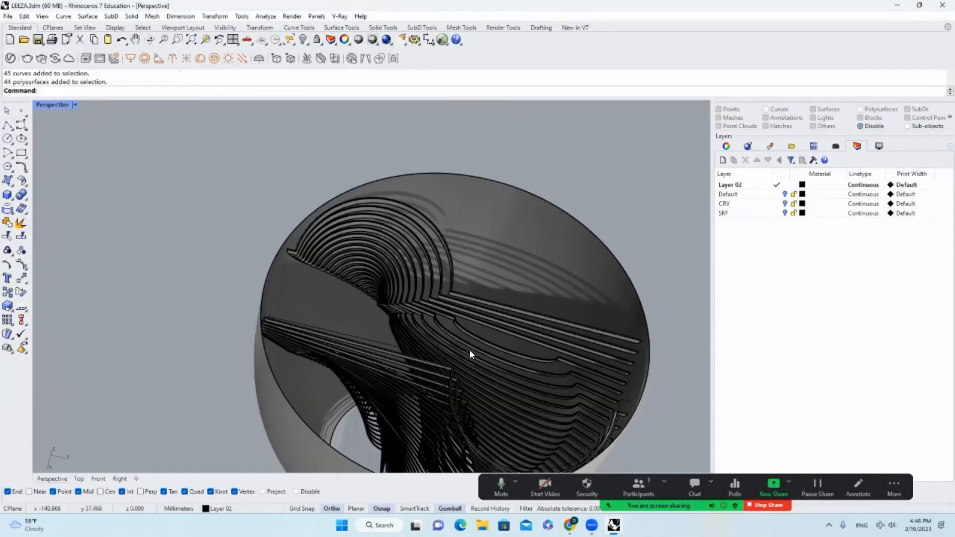
{"action": "scroll", "coordinate": [469, 350], "scroll_direction": "up", "scroll_amount": 3}
{"action": "scroll", "coordinate": [447, 319], "scroll_direction": "down", "scroll_amount": 2}
{"action": "scroll", "coordinate": [413, 287], "scroll_direction": "up", "scroll_amount": 3}
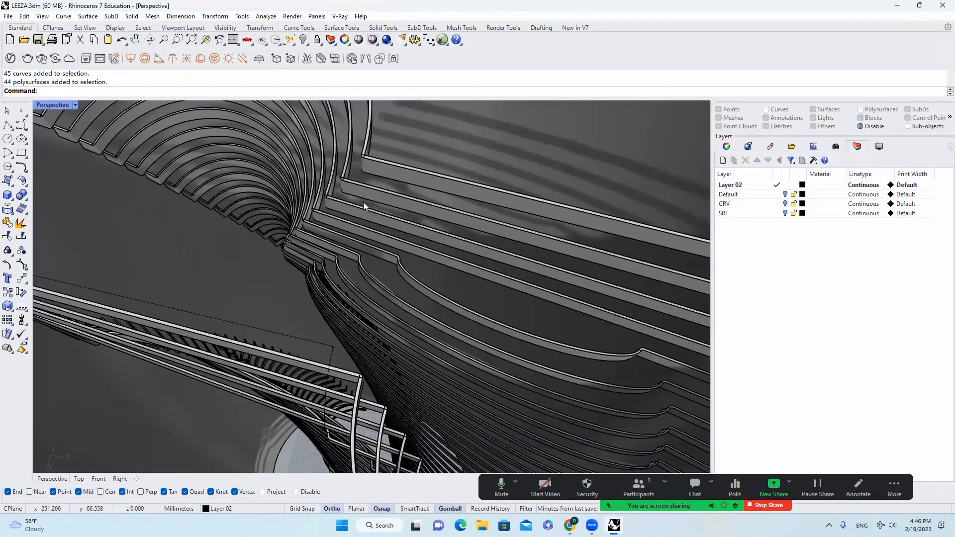
{"action": "scroll", "coordinate": [367, 209], "scroll_direction": "down", "scroll_amount": 6}
{"action": "scroll", "coordinate": [336, 234], "scroll_direction": "up", "scroll_amount": 3}
{"action": "scroll", "coordinate": [337, 234], "scroll_direction": "up", "scroll_amount": 3}
{"action": "right_click_drag", "start_coordinate": [337, 234], "coordinate": [350, 202]}
{"action": "scroll", "coordinate": [343, 217], "scroll_direction": "down", "scroll_amount": 5}
{"action": "scroll", "coordinate": [350, 202], "scroll_direction": "down", "scroll_amount": 5}
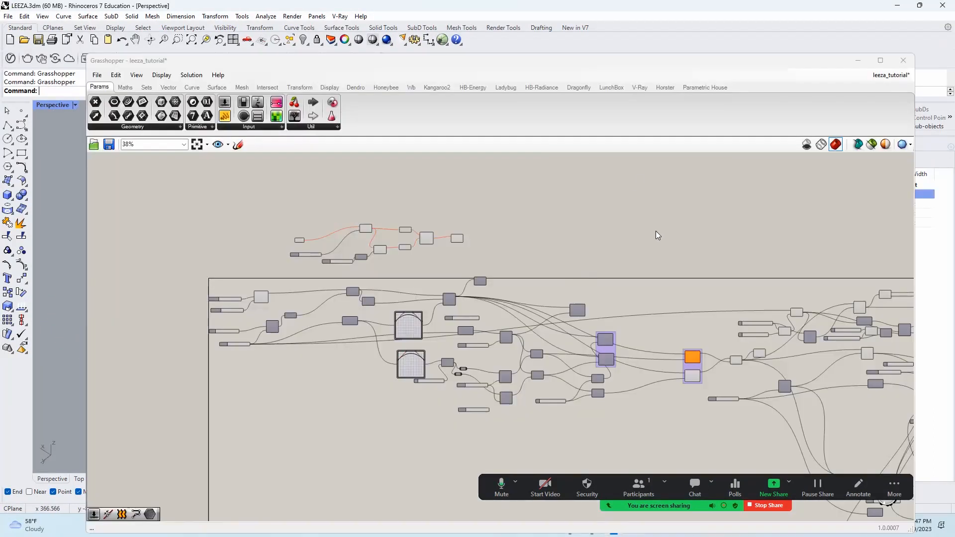
Look through the Grasshopper definition for the components that produce the tower's level outlines and atrium lines
{"action": "scroll", "coordinate": [655, 231], "scroll_direction": "down", "scroll_amount": 1}
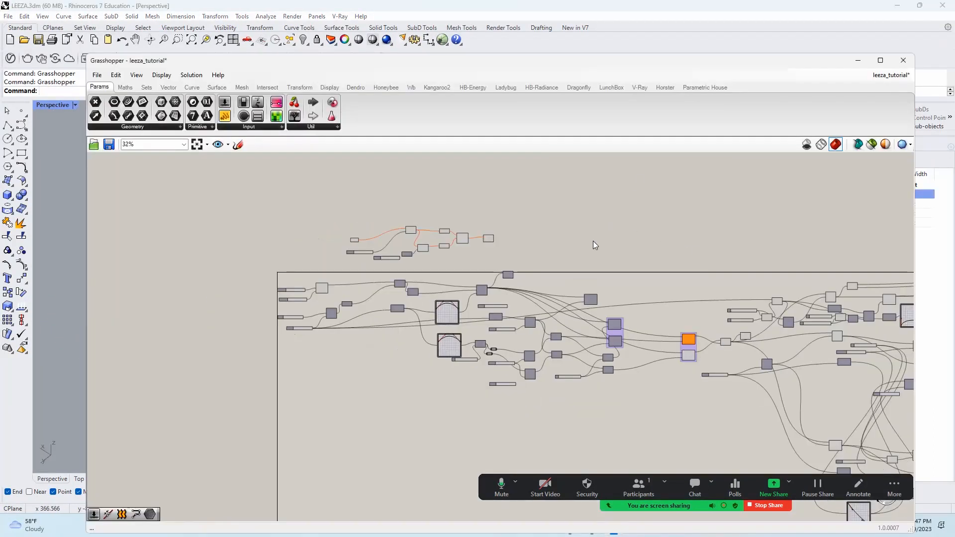
{"action": "scroll", "coordinate": [592, 245], "scroll_direction": "up", "scroll_amount": 2}
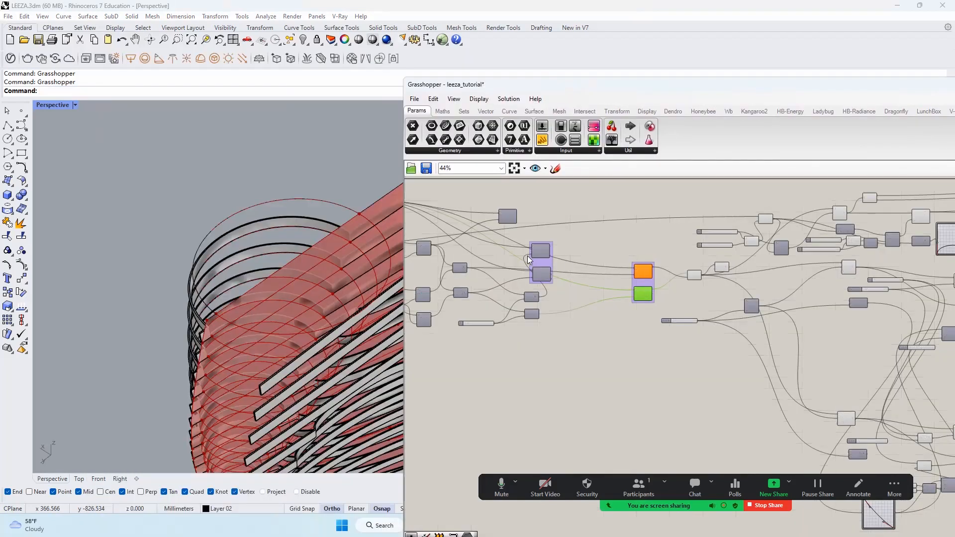
{"action": "scroll", "coordinate": [512, 233], "scroll_direction": "down", "scroll_amount": 2}
{"action": "right_click_drag", "start_coordinate": [560, 220], "coordinate": [689, 234]}
{"action": "scroll", "coordinate": [487, 224], "scroll_direction": "up", "scroll_amount": 4}
{"action": "right_click_drag", "start_coordinate": [487, 225], "coordinate": [570, 245]}
{"action": "scroll", "coordinate": [570, 245], "scroll_direction": "up", "scroll_amount": 2}
{"action": "left_click", "coordinate": [563, 256]}
{"action": "left_click", "coordinate": [601, 279]}
{"action": "right_click_drag", "start_coordinate": [633, 231], "coordinate": [517, 222]}
{"action": "scroll", "coordinate": [517, 222], "scroll_direction": "up", "scroll_amount": 1}
Bake the level outline curves from the Scale component and check them in the Rhino viewport
{"action": "left_click", "coordinate": [823, 212]}
{"action": "left_click", "coordinate": [729, 273]}
{"action": "scroll", "coordinate": [635, 240], "scroll_direction": "down", "scroll_amount": 4}
{"action": "scroll", "coordinate": [691, 240], "scroll_direction": "up", "scroll_amount": 4}
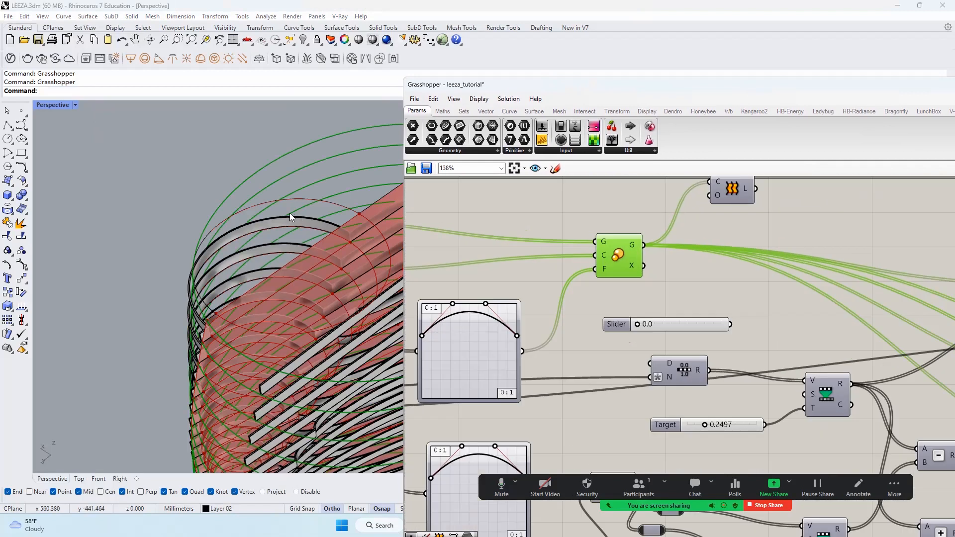
{"action": "scroll", "coordinate": [243, 224], "scroll_direction": "up", "scroll_amount": 5}
{"action": "key", "text": "Insert"}
{"action": "left_click", "coordinate": [669, 356]}
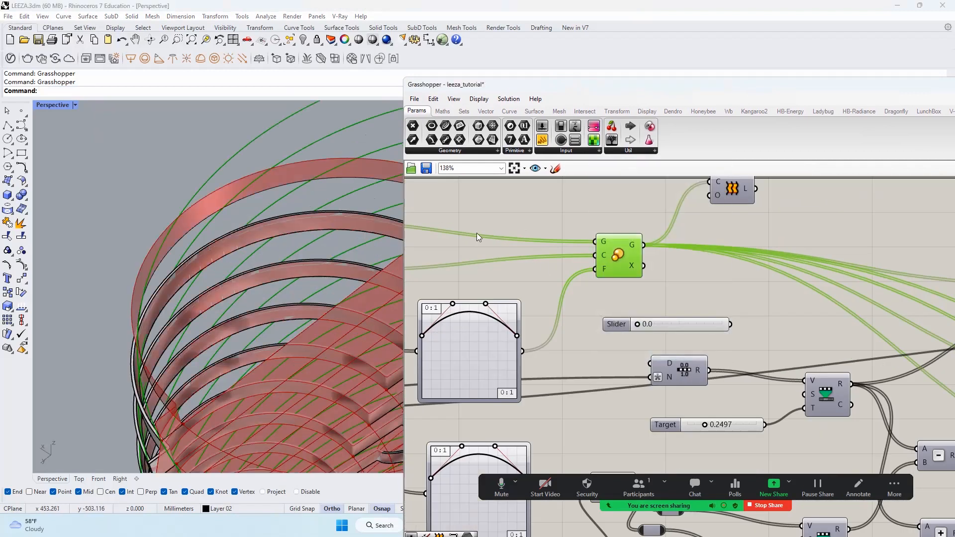
{"action": "scroll", "coordinate": [248, 172], "scroll_direction": "down", "scroll_amount": 4}
{"action": "scroll", "coordinate": [288, 165], "scroll_direction": "up", "scroll_amount": 3}
{"action": "left_click", "coordinate": [304, 169]}
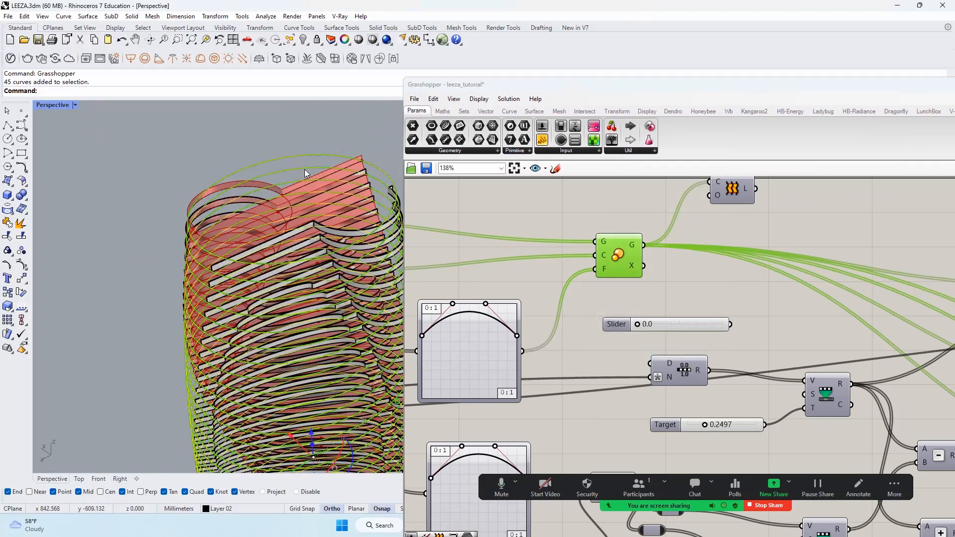
{"action": "key", "text": "Escape"}
Bake the lines from the Line component fed by the two Evaluate Curve components, and minimize Grasshopper
{"action": "scroll", "coordinate": [646, 225], "scroll_direction": "down", "scroll_amount": 5}
{"action": "scroll", "coordinate": [716, 299], "scroll_direction": "up", "scroll_amount": 5}
{"action": "left_click", "coordinate": [747, 307]}
{"action": "right_click", "coordinate": [757, 306]}
{"action": "left_click", "coordinate": [786, 330]}
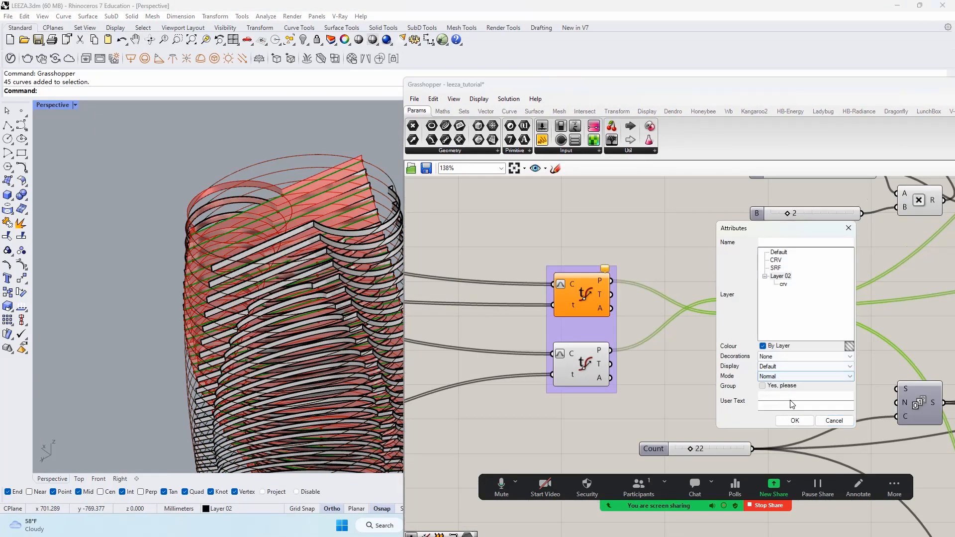
{"action": "left_click", "coordinate": [794, 421]}
{"action": "left_click", "coordinate": [592, 241]}
{"action": "scroll", "coordinate": [591, 242], "scroll_direction": "up", "scroll_amount": 2}
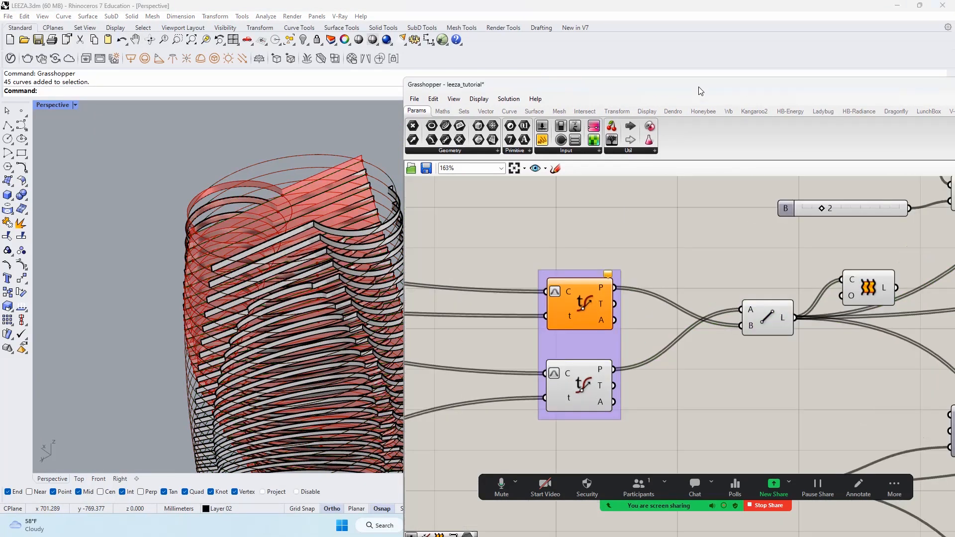
{"action": "left_click_drag", "start_coordinate": [698, 87], "coordinate": [322, 111]}
{"action": "left_click", "coordinate": [846, 109]}
Hide one of the two sets of solid floor edges to expose the curves behind them
{"action": "left_click", "coordinate": [371, 190]}
{"action": "middle_click", "coordinate": [369, 186]}
{"action": "left_click", "coordinate": [368, 185]}
{"action": "right_click_drag", "start_coordinate": [368, 184], "coordinate": [343, 193]}
{"action": "left_click", "coordinate": [342, 194]}
{"action": "left_click", "coordinate": [343, 196]}
{"action": "middle_click", "coordinate": [347, 213]}
{"action": "left_click", "coordinate": [347, 213]}
{"action": "left_click", "coordinate": [355, 200]}
Delete the group of joined floor-edge curves with the rounded corner arcs
{"action": "scroll", "coordinate": [345, 197], "scroll_direction": "up", "scroll_amount": 6}
{"action": "middle_click", "coordinate": [331, 197]}
{"action": "left_click", "coordinate": [345, 195]}
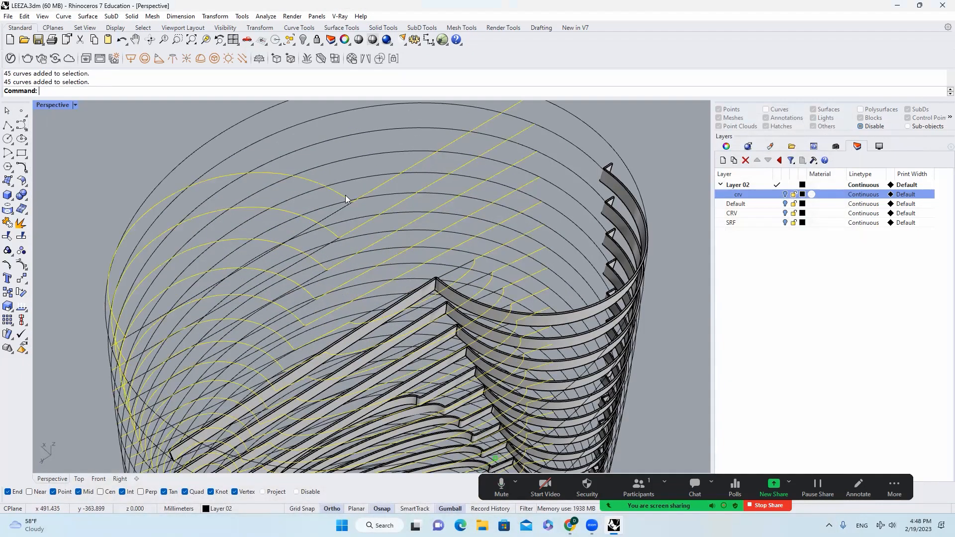
{"action": "key", "text": "Delete"}
Hide the remaining set of solid floor edges so only the level outlines and straight lines stay in view
{"action": "scroll", "coordinate": [386, 195], "scroll_direction": "down", "scroll_amount": 12}
{"action": "left_click", "coordinate": [401, 203]}
{"action": "right_click_drag", "start_coordinate": [401, 203], "coordinate": [423, 173]}
{"action": "scroll", "coordinate": [424, 173], "scroll_direction": "up", "scroll_amount": 6}
{"action": "left_click", "coordinate": [423, 183]}
{"action": "middle_click", "coordinate": [423, 183]}
{"action": "left_click", "coordinate": [411, 177]}
{"action": "scroll", "coordinate": [410, 177], "scroll_direction": "down", "scroll_amount": 6}
Make a copy of the group of straight floor lines rotated 180 degrees around the origin
{"action": "left_click", "coordinate": [371, 199]}
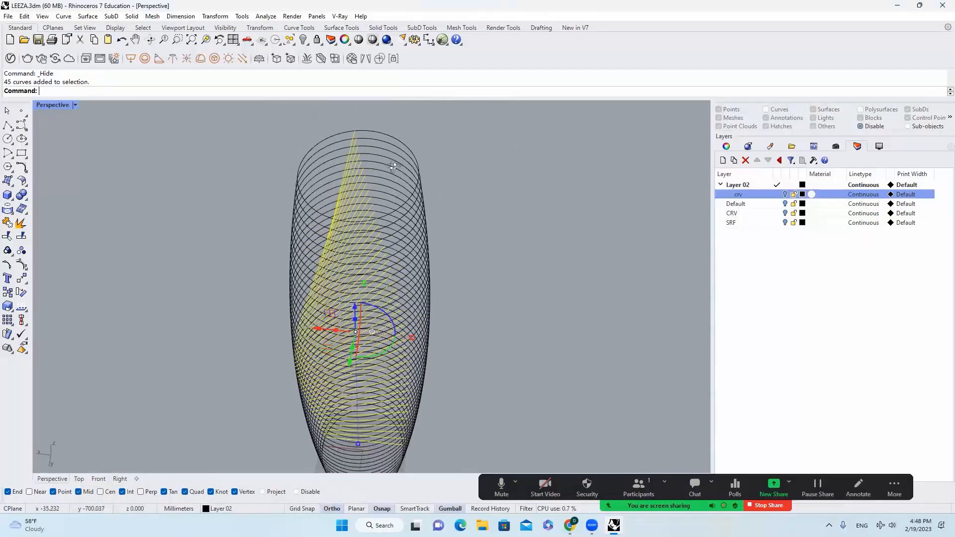
{"action": "type", "text": "RO"}
{"action": "key", "text": "Return"}
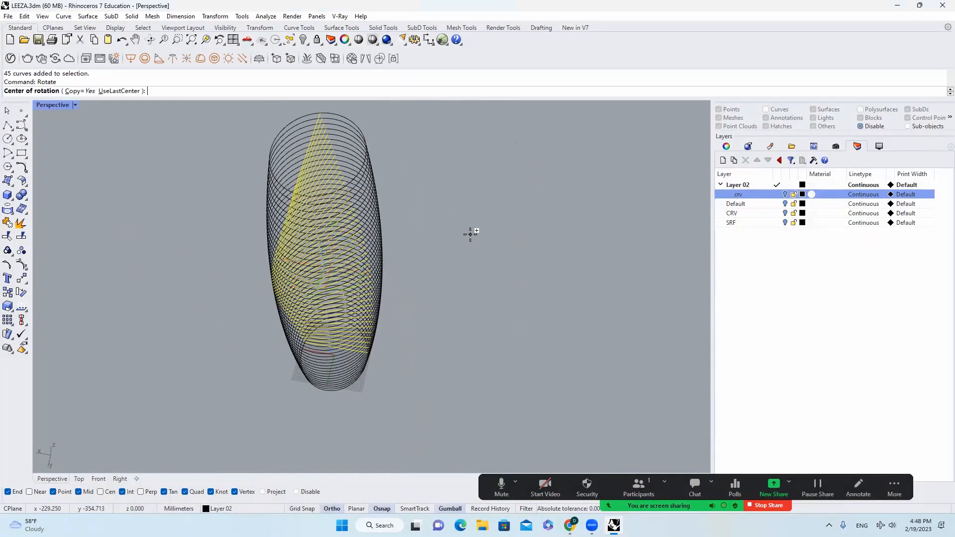
{"action": "type", "text": "0"}
{"action": "key", "text": "Return"}
{"action": "left_click", "coordinate": [487, 382]}
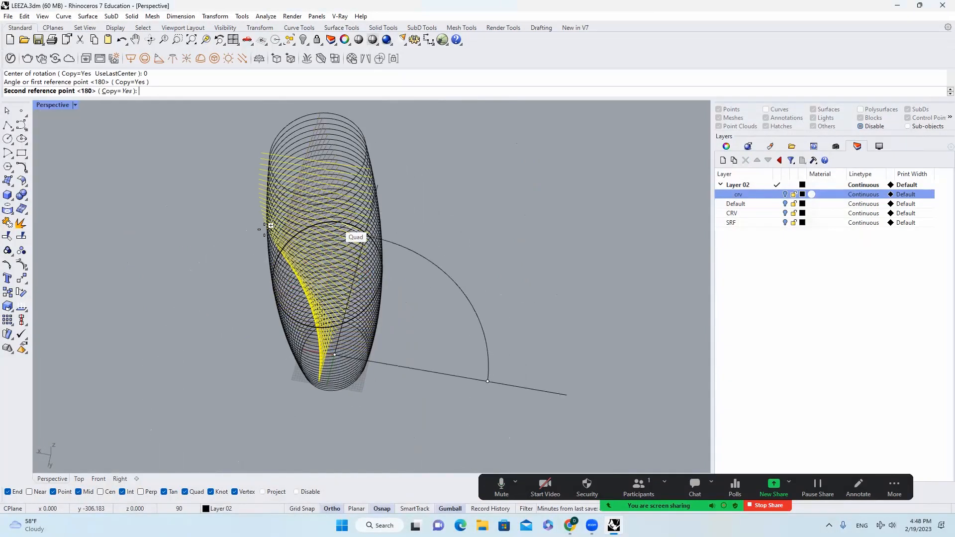
{"action": "left_click", "coordinate": [128, 321]}
{"action": "key", "text": "Return"}
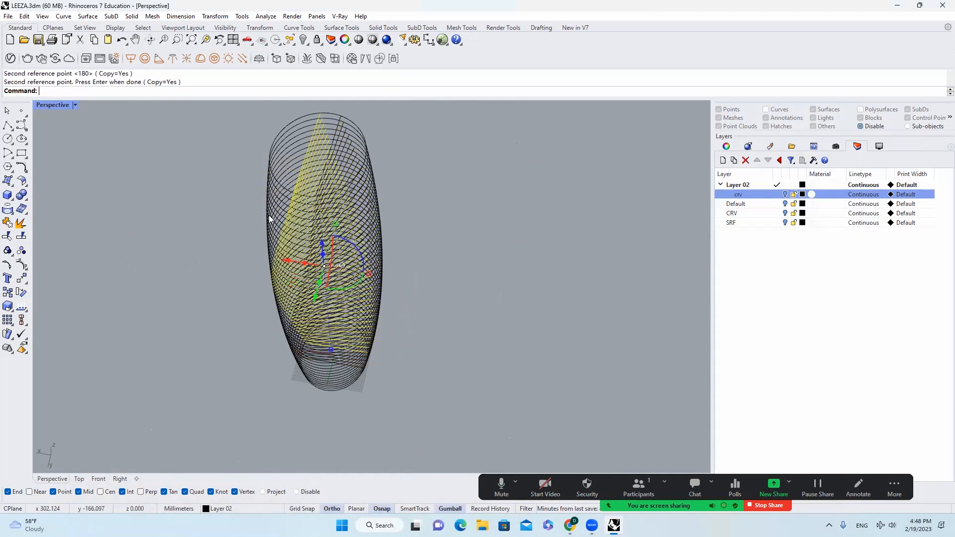
Split the group of level outlines using both sets of straight floor lines as cutting objects
{"action": "scroll", "coordinate": [366, 187], "scroll_direction": "up", "scroll_amount": 5}
{"action": "scroll", "coordinate": [366, 187], "scroll_direction": "down", "scroll_amount": 5}
{"action": "right_click_drag", "start_coordinate": [366, 187], "coordinate": [380, 332]}
{"action": "scroll", "coordinate": [338, 160], "scroll_direction": "up", "scroll_amount": 6}
{"action": "type", "text": "Split"}
{"action": "key", "text": "Return"}
{"action": "left_click", "coordinate": [405, 332]}
{"action": "scroll", "coordinate": [334, 322], "scroll_direction": "up", "scroll_amount": 2}
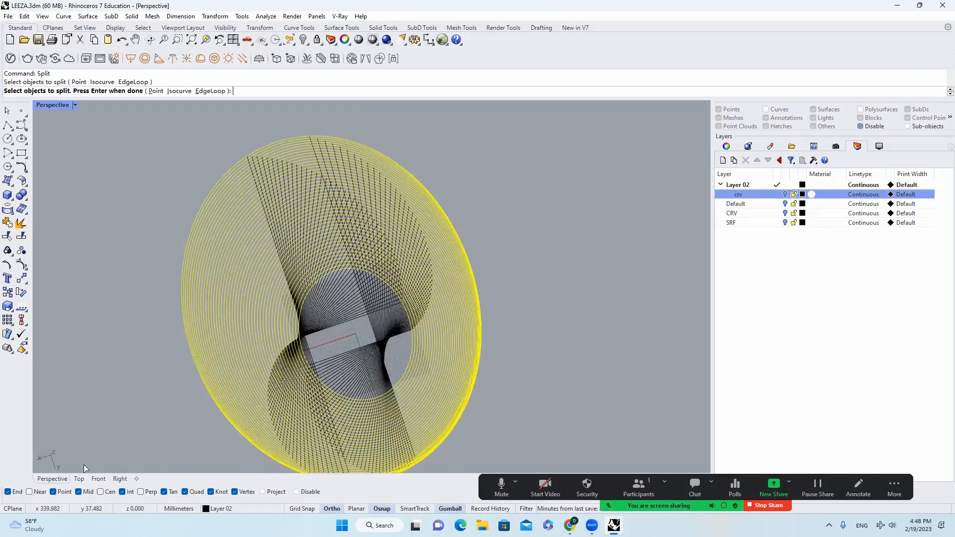
{"action": "left_click", "coordinate": [79, 478]}
{"action": "scroll", "coordinate": [268, 321], "scroll_direction": "up", "scroll_amount": 2}
{"action": "key", "text": "Return"}
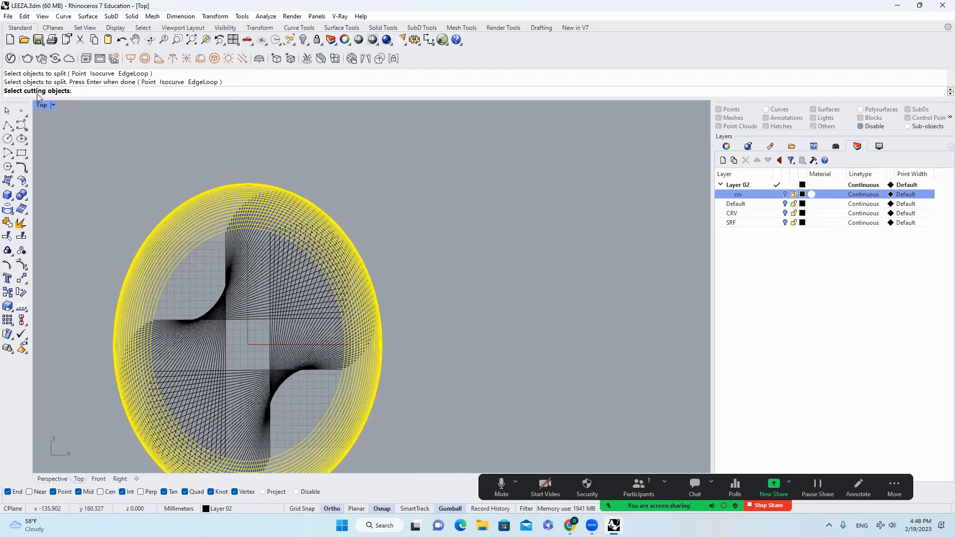
{"action": "left_click", "coordinate": [199, 294]}
{"action": "key", "text": "Return"}
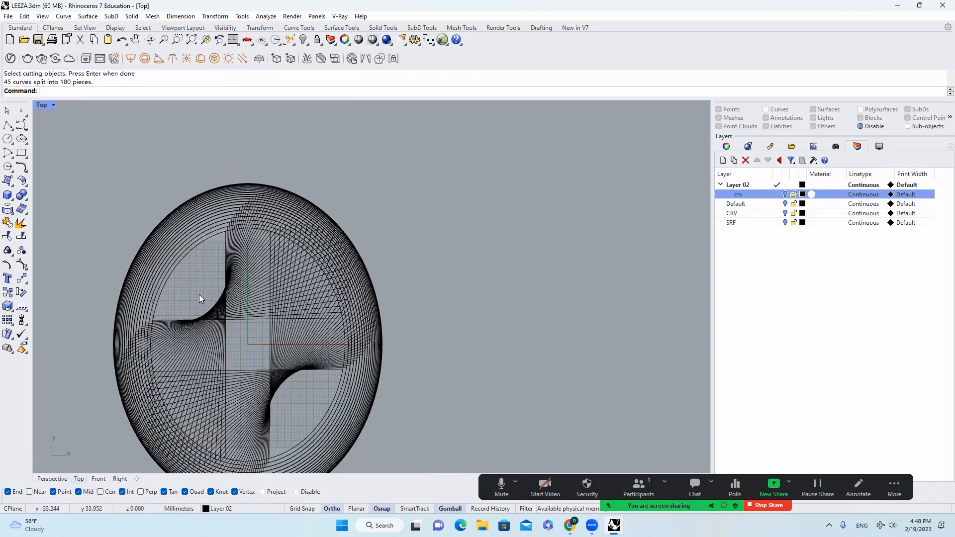
Move both groups of straight floor lines to the crv layer so only the split level outlines remain in view
{"action": "left_click", "coordinate": [53, 481]}
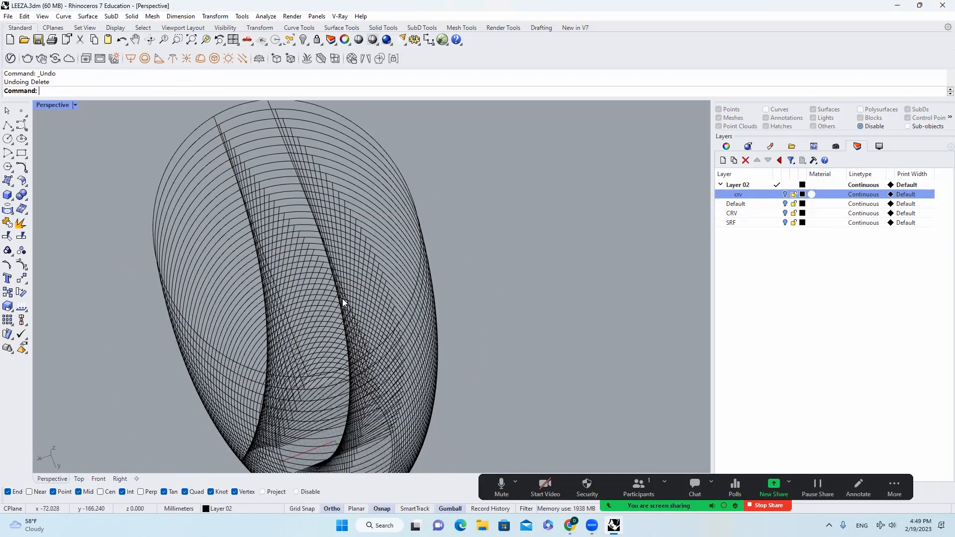
{"action": "scroll", "coordinate": [343, 301], "scroll_direction": "up", "scroll_amount": 4}
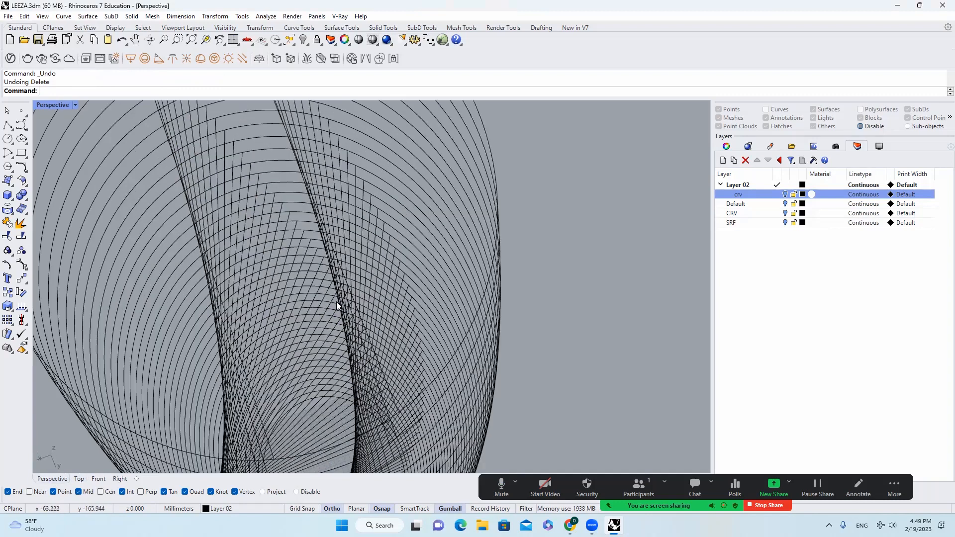
{"action": "left_click", "coordinate": [341, 303]}
{"action": "left_click", "coordinate": [370, 329]}
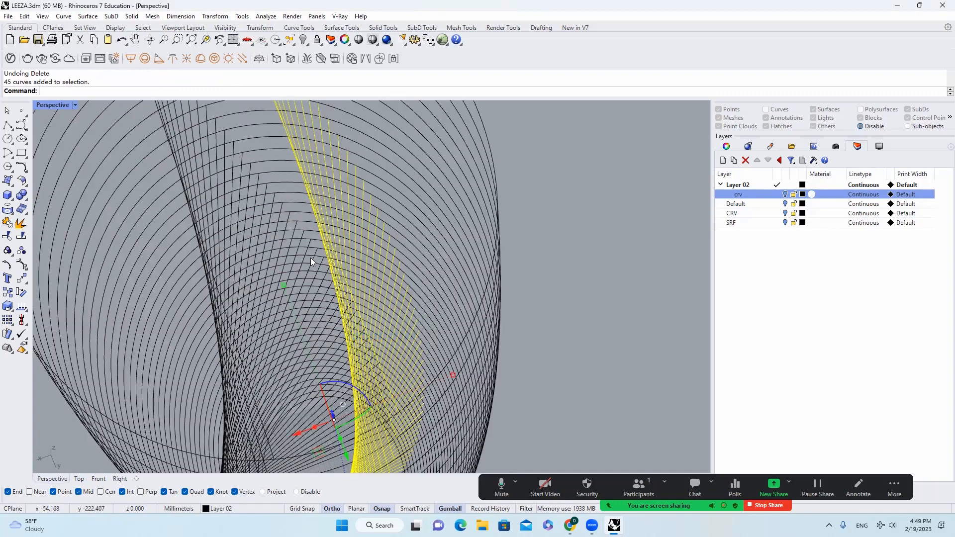
{"action": "scroll", "coordinate": [310, 255], "scroll_direction": "up", "scroll_amount": 3}
{"action": "right_click_drag", "start_coordinate": [306, 251], "coordinate": [259, 373]}
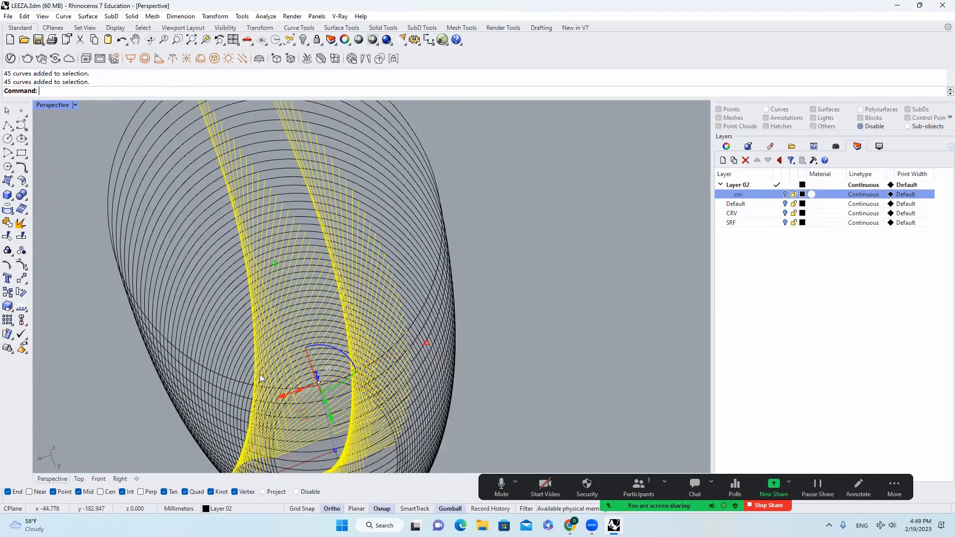
{"action": "left_click", "coordinate": [260, 509]}
{"action": "left_click", "coordinate": [233, 467]}
{"action": "scroll", "coordinate": [370, 278], "scroll_direction": "down", "scroll_amount": 3}
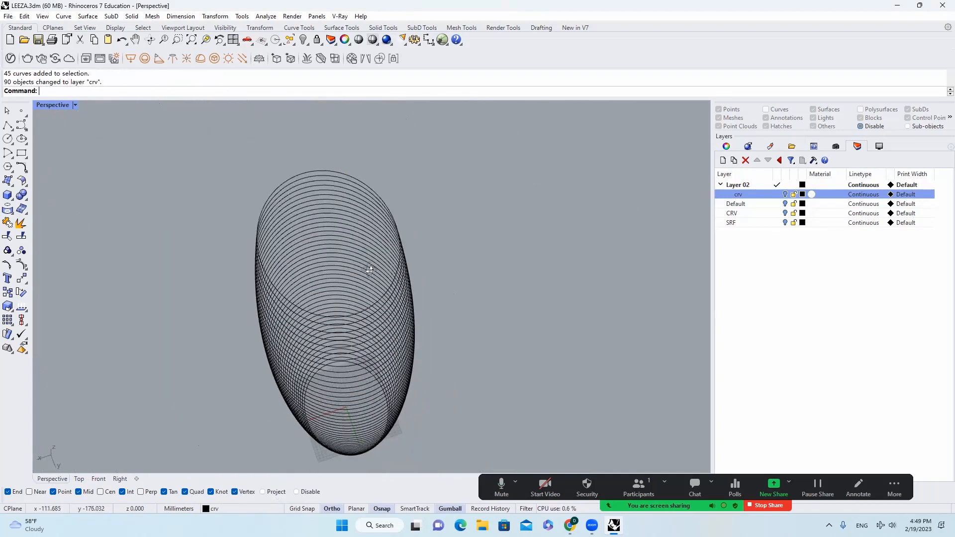
Ungroup the split level outline pieces
{"action": "left_click", "coordinate": [370, 270]}
{"action": "left_click", "coordinate": [24, 250]}
{"action": "right_click_drag", "start_coordinate": [432, 218], "coordinate": [428, 267]}
{"action": "left_click", "coordinate": [428, 267]}
Delete two of the four sets of split outline arcs, those on the positive-X side of the tower in plan
{"action": "left_click", "coordinate": [84, 479]}
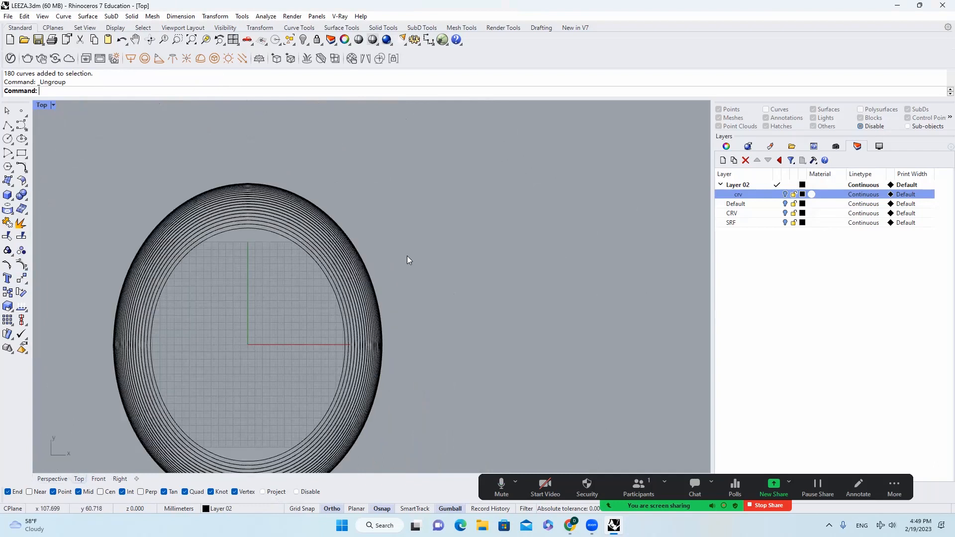
{"action": "scroll", "coordinate": [407, 256], "scroll_direction": "down", "scroll_amount": 6}
{"action": "scroll", "coordinate": [364, 242], "scroll_direction": "up", "scroll_amount": 6}
{"action": "left_click_drag", "start_coordinate": [397, 159], "coordinate": [304, 245]}
{"action": "left_click", "coordinate": [232, 163]}
{"action": "left_click_drag", "start_coordinate": [232, 163], "coordinate": [466, 377]}
{"action": "left_click", "coordinate": [249, 184]}
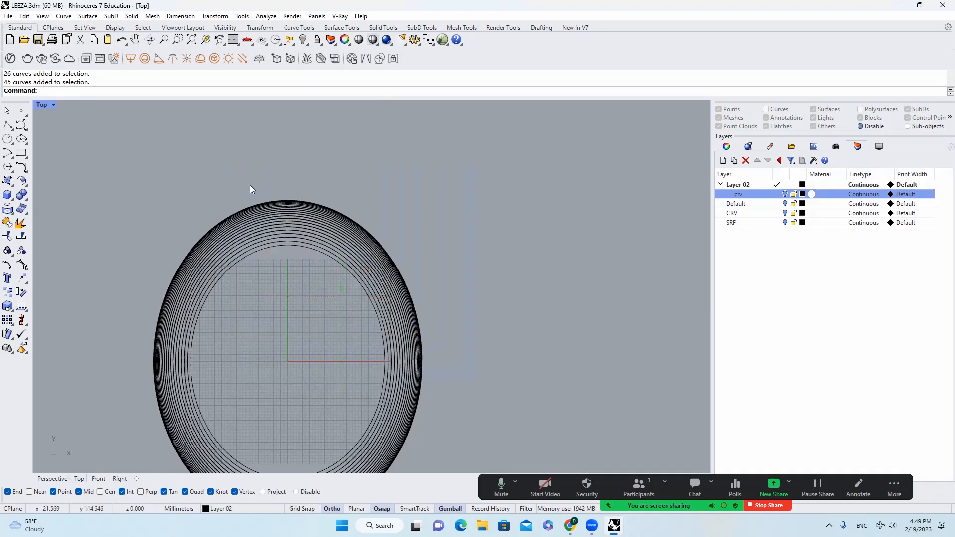
{"action": "left_click_drag", "start_coordinate": [386, 320], "coordinate": [501, 438]}
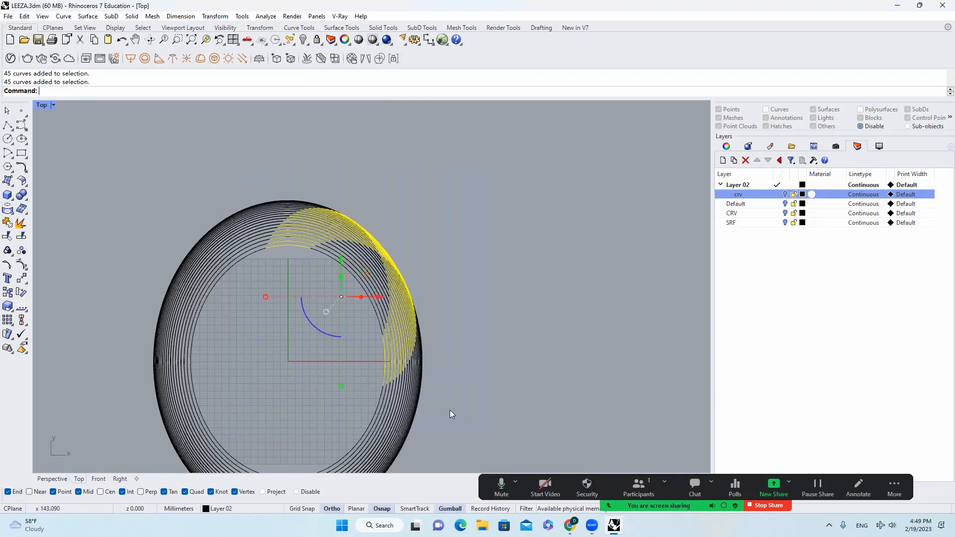
{"action": "left_click", "coordinate": [50, 479]}
{"action": "right_click_drag", "start_coordinate": [308, 299], "coordinate": [291, 269]}
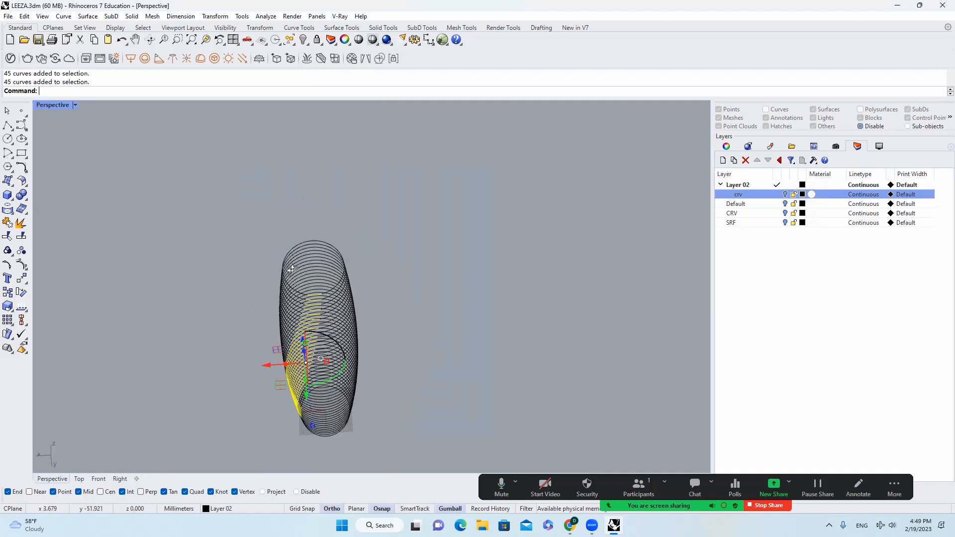
{"action": "left_click", "coordinate": [80, 479]}
{"action": "scroll", "coordinate": [359, 320], "scroll_direction": "down", "scroll_amount": 3}
{"action": "key", "text": "Delete"}
{"action": "left_click_drag", "start_coordinate": [447, 346], "coordinate": [343, 273]}
{"action": "key", "text": "Delete"}
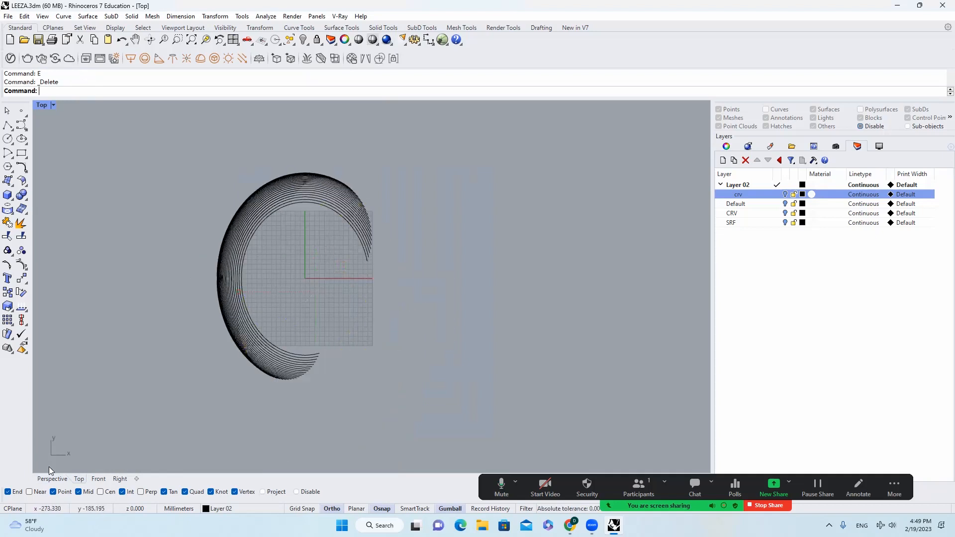
Group the remaining set of outline arcs on the tower's lower-left side in plan
{"action": "left_click_drag", "start_coordinate": [340, 406], "coordinate": [372, 450]}
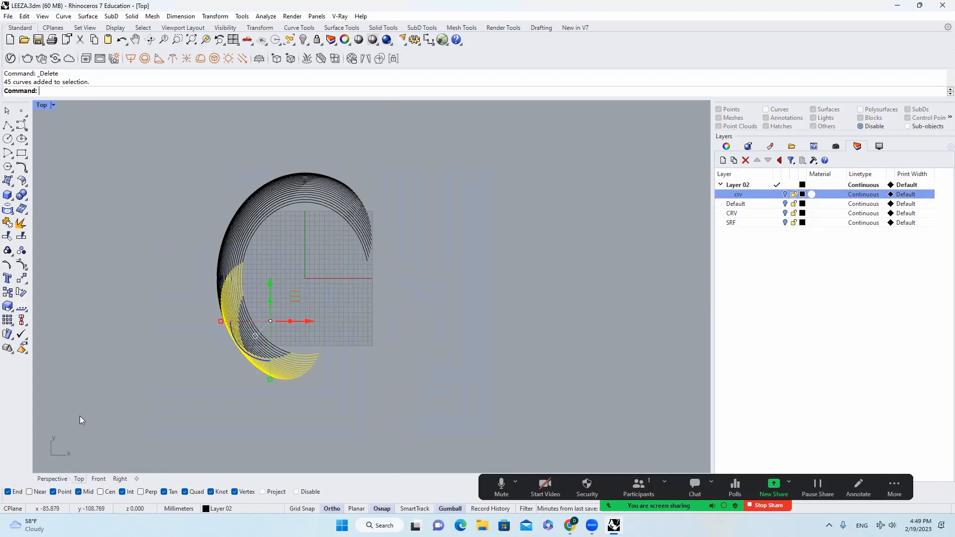
{"action": "left_click", "coordinate": [48, 481]}
{"action": "key", "text": "ctrl+g"}
{"action": "right_click_drag", "start_coordinate": [420, 276], "coordinate": [274, 276]}
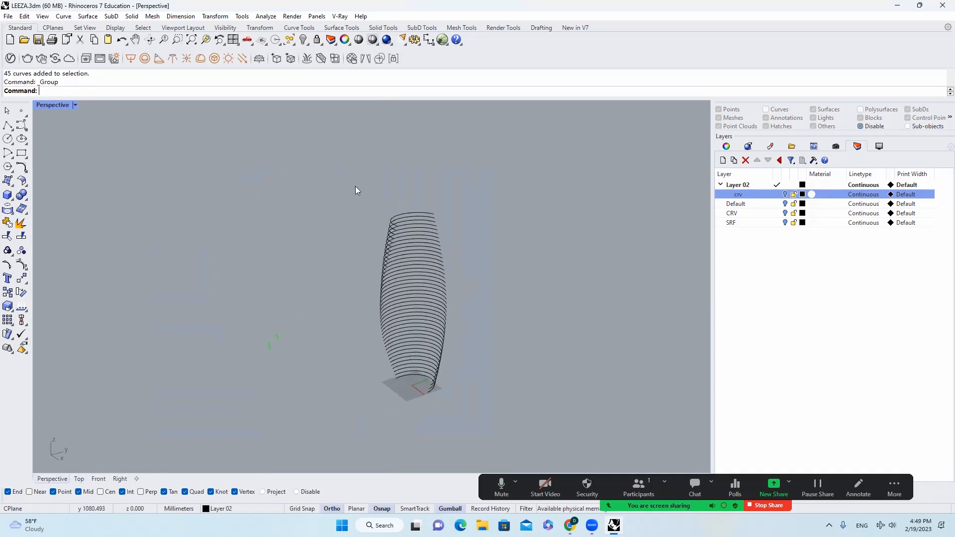
Bring back the floor-edge curves and leave only them and the outline arcs in view
{"action": "left_click_drag", "start_coordinate": [322, 176], "coordinate": [531, 446]}
{"action": "scroll", "coordinate": [372, 209], "scroll_direction": "up", "scroll_amount": 6}
{"action": "left_click", "coordinate": [322, 195], "text": "ctrl"}
{"action": "scroll", "coordinate": [322, 196], "scroll_direction": "down", "scroll_amount": 6}
{"action": "right_click_drag", "start_coordinate": [323, 197], "coordinate": [385, 235]}
{"action": "scroll", "coordinate": [420, 255], "scroll_direction": "up", "scroll_amount": 6}
{"action": "left_click", "coordinate": [390, 251]}
{"action": "scroll", "coordinate": [388, 226], "scroll_direction": "down", "scroll_amount": 3}
{"action": "scroll", "coordinate": [385, 235], "scroll_direction": "up", "scroll_amount": 3}
Make a copy of the rounded-corner floor-edge curves rotated 180 degrees around the origin
{"action": "left_click", "coordinate": [382, 237]}
{"action": "scroll", "coordinate": [380, 238], "scroll_direction": "up", "scroll_amount": 2}
{"action": "scroll", "coordinate": [382, 239], "scroll_direction": "down", "scroll_amount": 7}
{"action": "scroll", "coordinate": [304, 289], "scroll_direction": "up", "scroll_amount": 4}
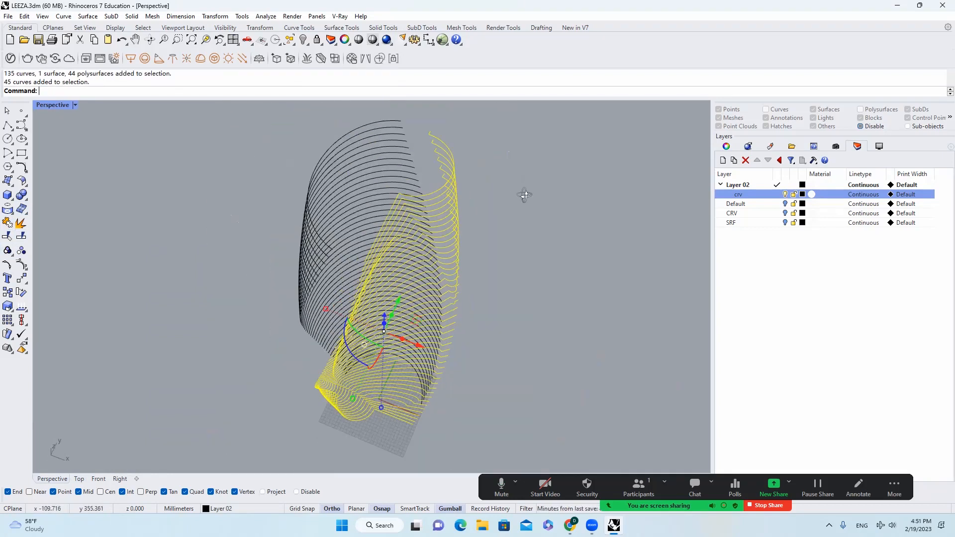
{"action": "right_click_drag", "start_coordinate": [524, 196], "coordinate": [537, 198]}
{"action": "key", "text": "Return"}
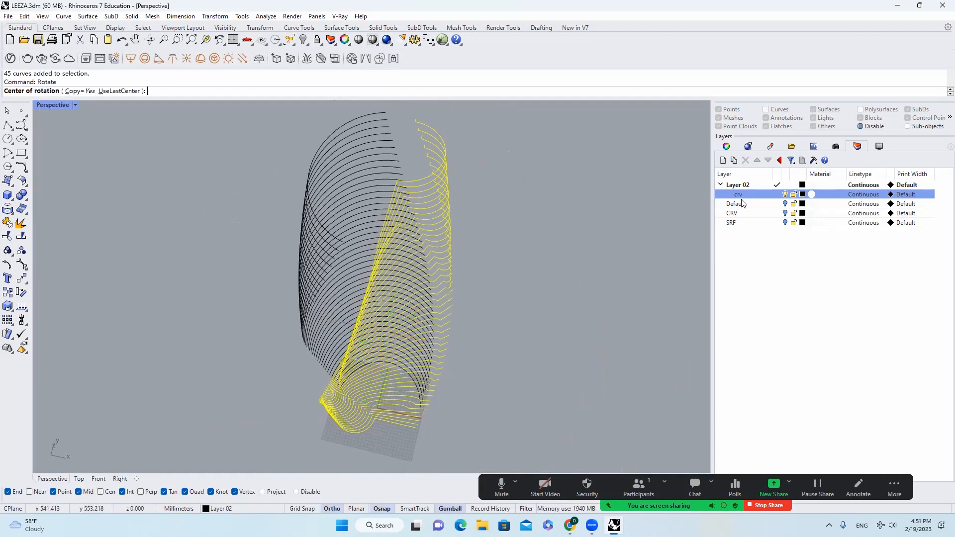
{"action": "key", "text": "Return"}
{"action": "left_click", "coordinate": [530, 367]}
{"action": "left_click", "coordinate": [238, 377]}
{"action": "key", "text": "Escape"}
{"action": "key", "text": "Escape"}
Isolate the grouped outline arcs together with the matching set of floor-edge curves
{"action": "scroll", "coordinate": [366, 214], "scroll_direction": "up", "scroll_amount": 4}
{"action": "left_click", "coordinate": [370, 200]}
{"action": "right_click_drag", "start_coordinate": [378, 198], "coordinate": [329, 124]}
{"action": "left_click", "coordinate": [342, 162], "text": "shift"}
{"action": "scroll", "coordinate": [343, 172], "scroll_direction": "down", "scroll_amount": 2}
{"action": "left_click", "coordinate": [307, 44]}
{"action": "left_click", "coordinate": [348, 61]}
{"action": "right_click_drag", "start_coordinate": [391, 136], "coordinate": [348, 161]}
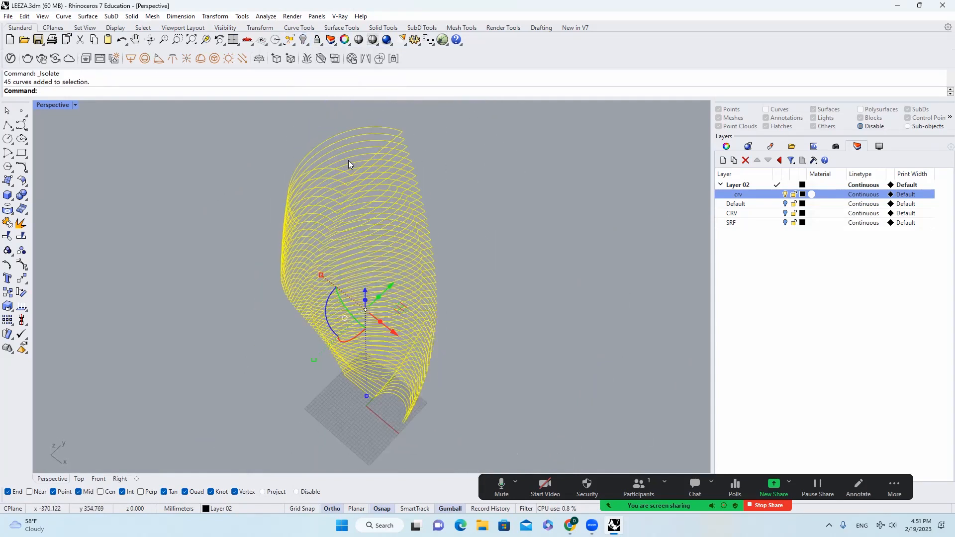
Select the group of closed floor outlines and open the Grasshopper definition beside the model
{"action": "scroll", "coordinate": [348, 160], "scroll_direction": "up", "scroll_amount": 3}
{"action": "scroll", "coordinate": [175, 215], "scroll_direction": "up", "scroll_amount": 2}
{"action": "key", "text": "Escape"}
{"action": "left_click", "coordinate": [357, 161]}
{"action": "right_click_drag", "start_coordinate": [357, 162], "coordinate": [380, 151]}
{"action": "right_click_drag", "start_coordinate": [379, 151], "coordinate": [382, 144]}
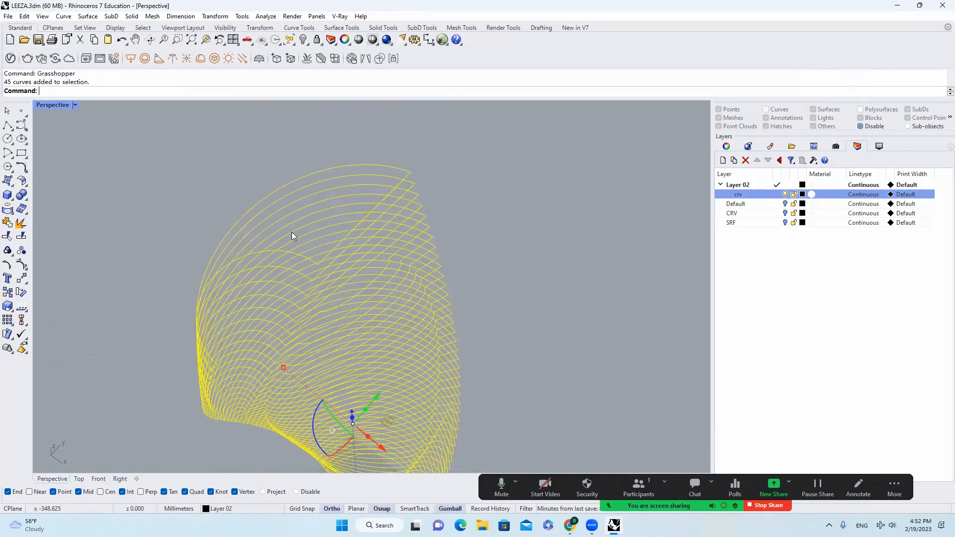
{"action": "scroll", "coordinate": [324, 220], "scroll_direction": "down", "scroll_amount": 4}
{"action": "right_click_drag", "start_coordinate": [356, 212], "coordinate": [365, 190]}
{"action": "type", "text": "Grasshopper"}
{"action": "key", "text": "Return"}
{"action": "scroll", "coordinate": [420, 226], "scroll_direction": "down", "scroll_amount": 4}
{"action": "right_click_drag", "start_coordinate": [421, 229], "coordinate": [631, 434]}
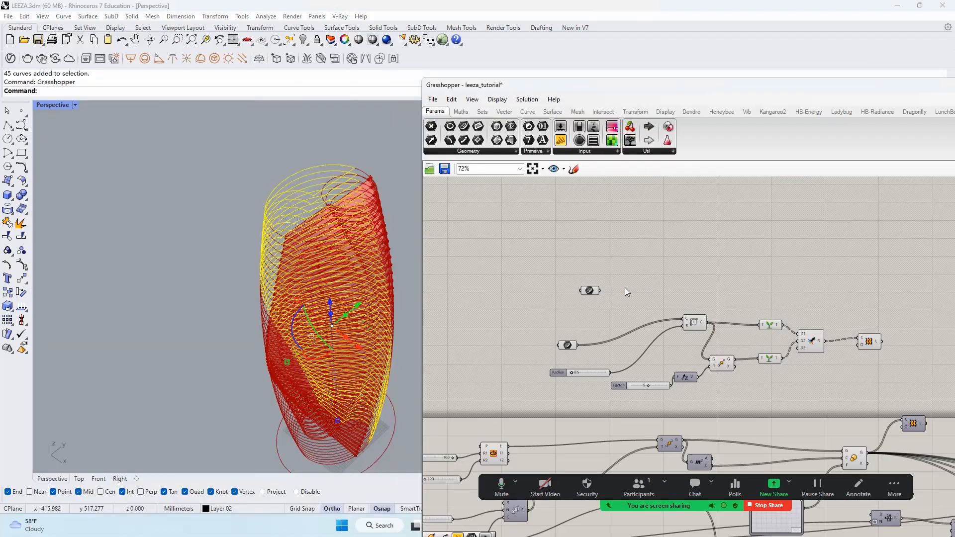
Assign the selected floor outlines to the unconnected Curve parameter and graft its data
{"action": "scroll", "coordinate": [592, 289], "scroll_direction": "up", "scroll_amount": 3}
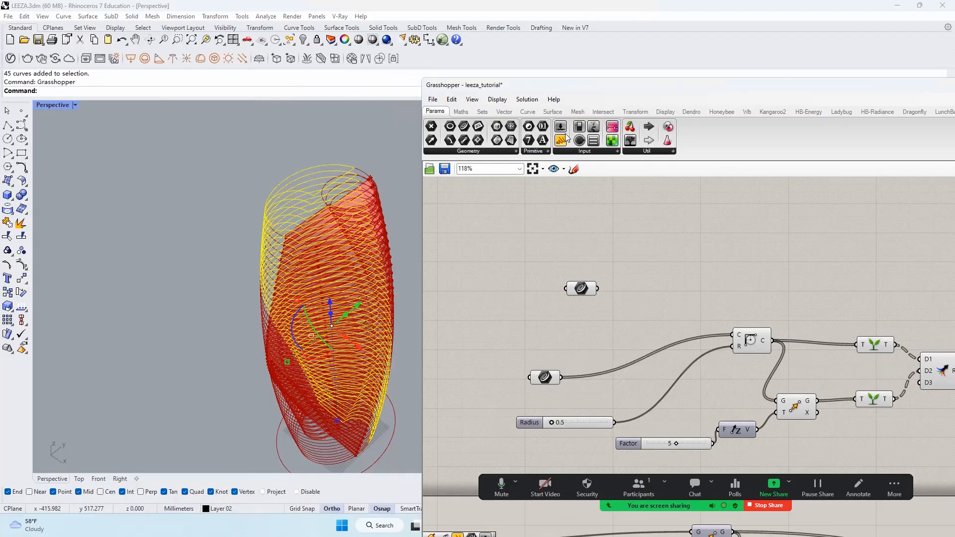
{"action": "right_click", "coordinate": [591, 287]}
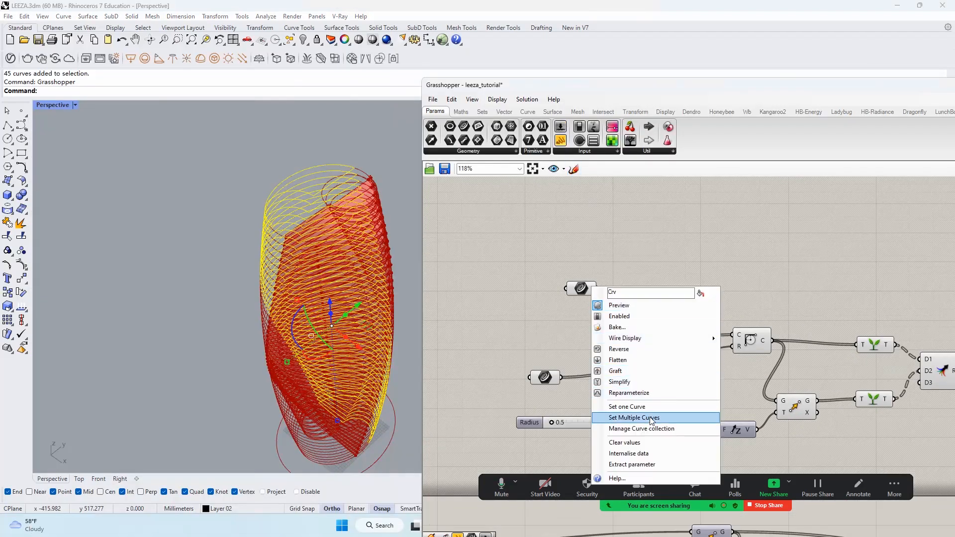
{"action": "left_click", "coordinate": [657, 376]}
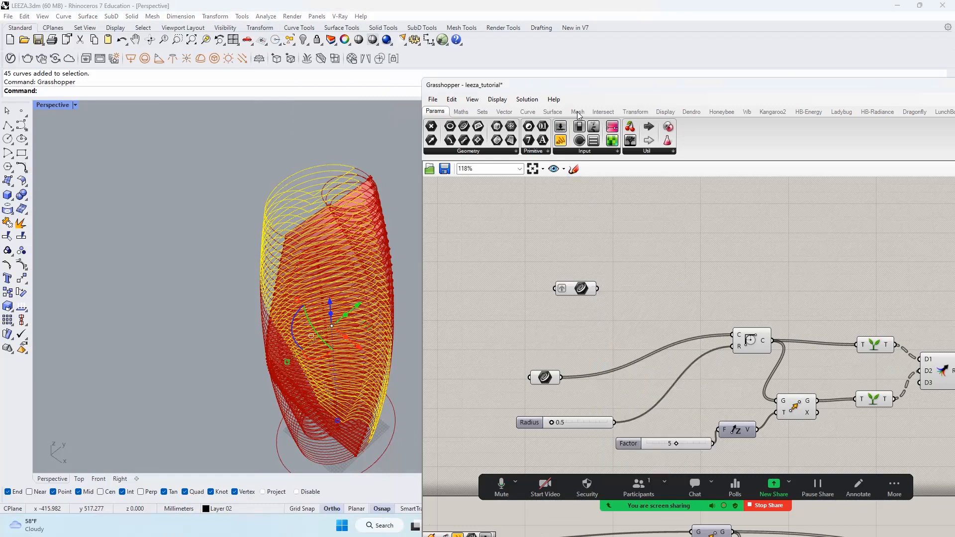
Add a Boundary Surfaces component fed by the grafted Curve parameter, bake its surfaces and put the Grasshopper window away
{"action": "left_click", "coordinate": [552, 113]}
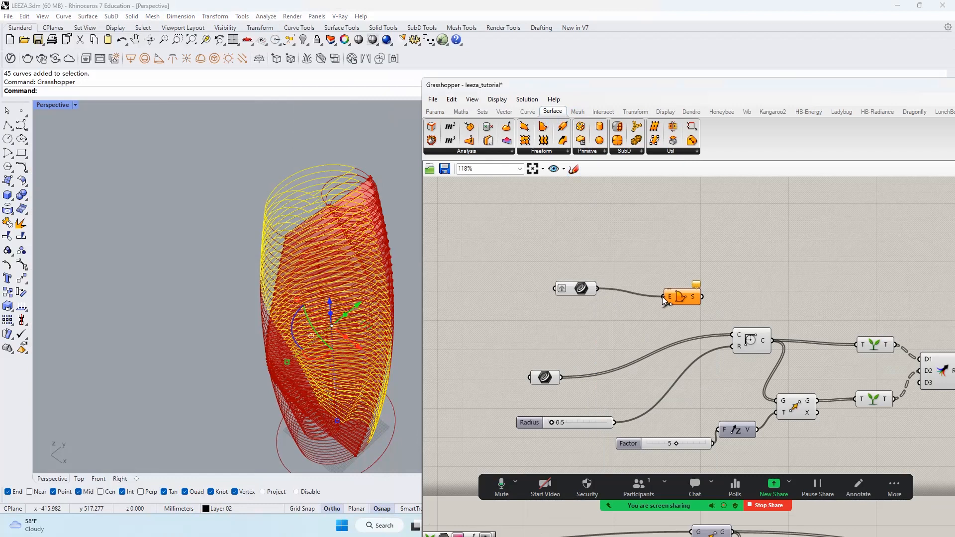
{"action": "left_click", "coordinate": [684, 298]}
{"action": "scroll", "coordinate": [688, 298], "scroll_direction": "up", "scroll_amount": 3}
{"action": "right_click", "coordinate": [703, 299]}
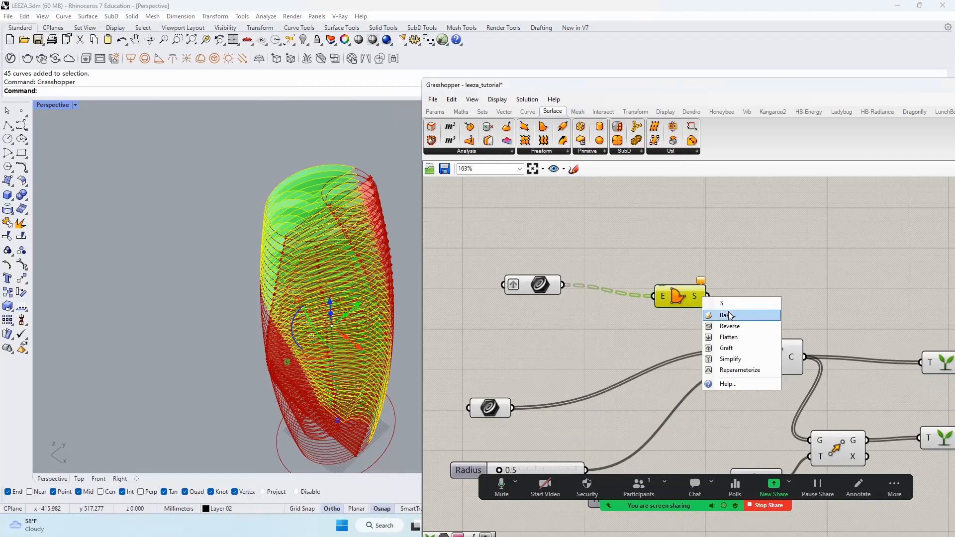
{"action": "left_click", "coordinate": [730, 316]}
{"action": "left_click", "coordinate": [743, 408]}
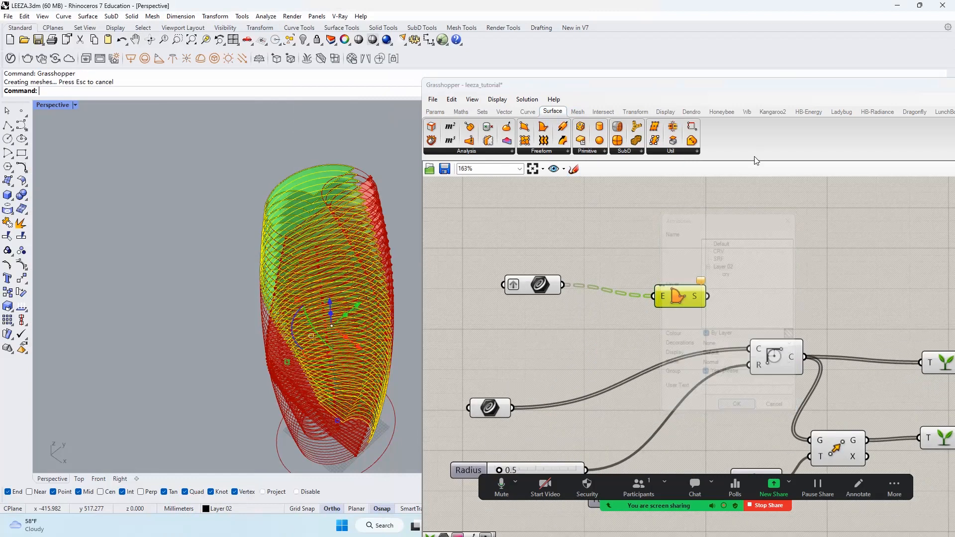
{"action": "double_click", "coordinate": [764, 85]}
{"action": "left_click", "coordinate": [805, 99]}
Extrude the baked floor surfaces vertically into solid floor slabs
{"action": "scroll", "coordinate": [316, 174], "scroll_direction": "up", "scroll_amount": 3}
{"action": "left_click", "coordinate": [316, 174]}
{"action": "scroll", "coordinate": [318, 174], "scroll_direction": "down", "scroll_amount": 4}
{"action": "right_click_drag", "start_coordinate": [318, 174], "coordinate": [275, 170]}
{"action": "scroll", "coordinate": [284, 172], "scroll_direction": "up", "scroll_amount": 5}
{"action": "scroll", "coordinate": [356, 290], "scroll_direction": "down", "scroll_amount": 3}
{"action": "scroll", "coordinate": [342, 261], "scroll_direction": "up", "scroll_amount": 5}
{"action": "left_click", "coordinate": [341, 251]}
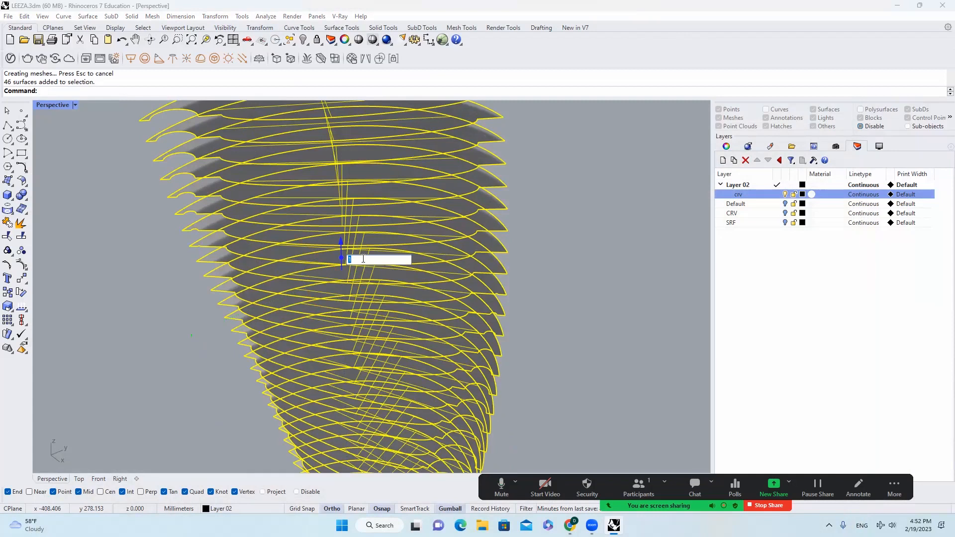
{"action": "key", "text": "Return"}
{"action": "key", "text": "Escape"}
Check the extruded floor slabs and show all hidden objects again
{"action": "scroll", "coordinate": [383, 264], "scroll_direction": "down", "scroll_amount": 4}
{"action": "right_click_drag", "start_coordinate": [386, 264], "coordinate": [407, 245]}
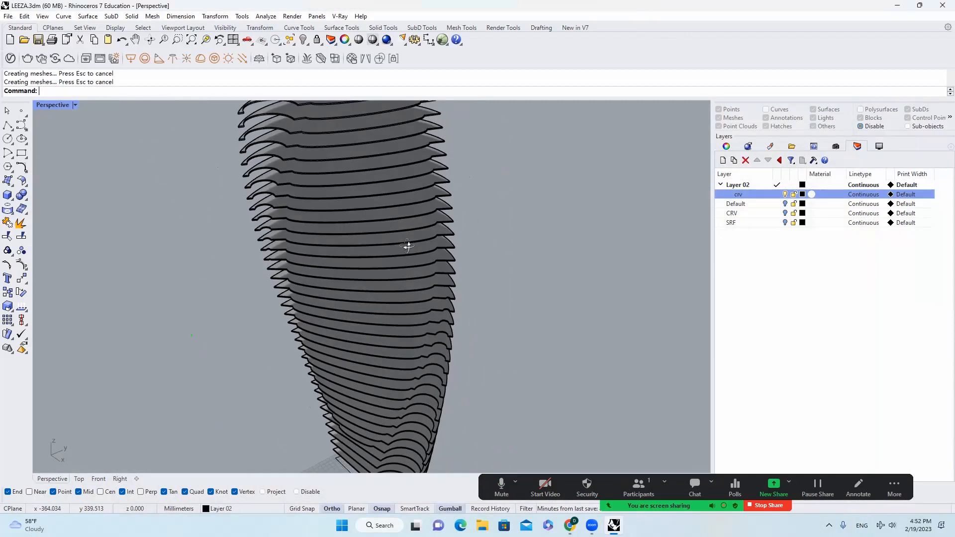
{"action": "scroll", "coordinate": [377, 291], "scroll_direction": "up", "scroll_amount": 5}
{"action": "left_click", "coordinate": [376, 291]}
{"action": "scroll", "coordinate": [374, 289], "scroll_direction": "down", "scroll_amount": 4}
{"action": "right_click_drag", "start_coordinate": [408, 280], "coordinate": [397, 210]}
{"action": "scroll", "coordinate": [366, 181], "scroll_direction": "up", "scroll_amount": 5}
{"action": "right_click_drag", "start_coordinate": [366, 181], "coordinate": [338, 145]}
{"action": "key", "text": "Escape"}
{"action": "scroll", "coordinate": [336, 131], "scroll_direction": "up", "scroll_amount": 3}
{"action": "left_click", "coordinate": [338, 133]}
{"action": "key", "text": "Escape"}
{"action": "scroll", "coordinate": [359, 117], "scroll_direction": "down", "scroll_amount": 10}
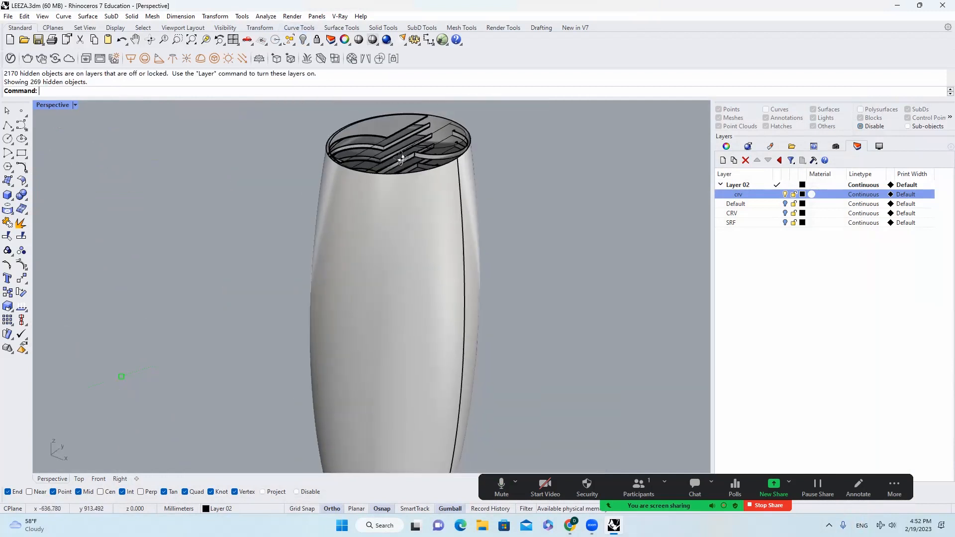
Examine the floor slabs and atrium edges inside the tower shell from above
{"action": "right_click_drag", "start_coordinate": [421, 142], "coordinate": [420, 295]}
{"action": "scroll", "coordinate": [438, 290], "scroll_direction": "up", "scroll_amount": 7}
{"action": "scroll", "coordinate": [428, 157], "scroll_direction": "down", "scroll_amount": 4}
{"action": "scroll", "coordinate": [420, 295], "scroll_direction": "up", "scroll_amount": 5}
{"action": "scroll", "coordinate": [356, 128], "scroll_direction": "up", "scroll_amount": 3}
{"action": "right_click_drag", "start_coordinate": [356, 127], "coordinate": [381, 172]}
{"action": "scroll", "coordinate": [381, 172], "scroll_direction": "down", "scroll_amount": 7}
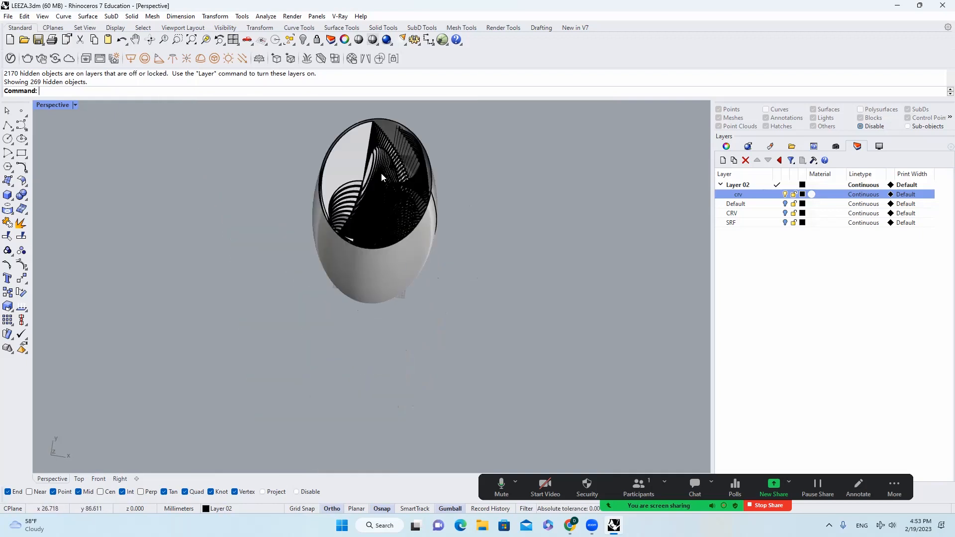
Make a copy of the solid floor slabs rotated 180 degrees around the origin
{"action": "scroll", "coordinate": [381, 172], "scroll_direction": "up", "scroll_amount": 7}
{"action": "left_click", "coordinate": [333, 161]}
{"action": "scroll", "coordinate": [398, 272], "scroll_direction": "down", "scroll_amount": 6}
{"action": "right_click_drag", "start_coordinate": [398, 299], "coordinate": [331, 269]}
{"action": "scroll", "coordinate": [332, 270], "scroll_direction": "down", "scroll_amount": 6}
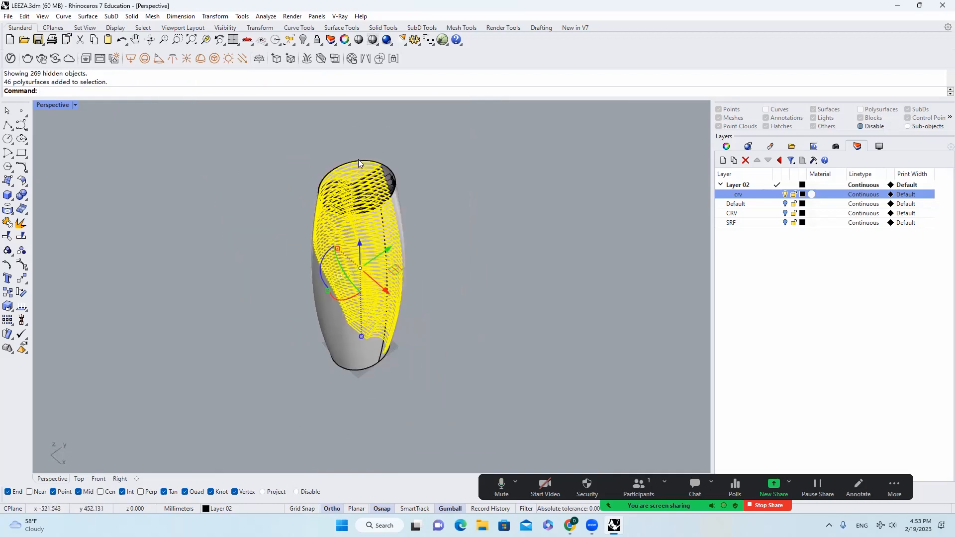
{"action": "left_click", "coordinate": [358, 160]}
{"action": "scroll", "coordinate": [358, 160], "scroll_direction": "up", "scroll_amount": 9}
{"action": "right_click_drag", "start_coordinate": [357, 188], "coordinate": [435, 248]}
{"action": "left_click", "coordinate": [340, 125]}
{"action": "scroll", "coordinate": [340, 125], "scroll_direction": "down", "scroll_amount": 12}
{"action": "scroll", "coordinate": [369, 230], "scroll_direction": "up", "scroll_amount": 3}
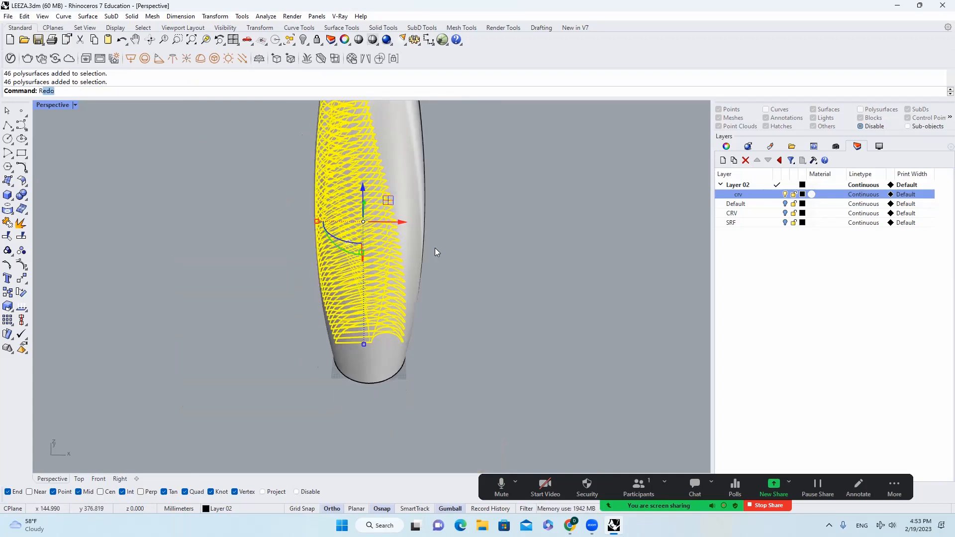
{"action": "key", "text": "Return"}
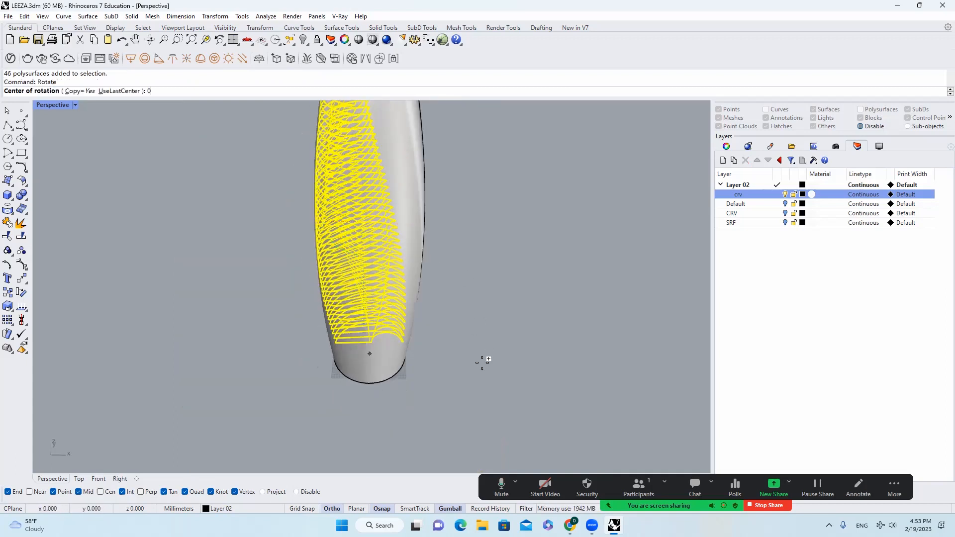
{"action": "left_click", "coordinate": [217, 369]}
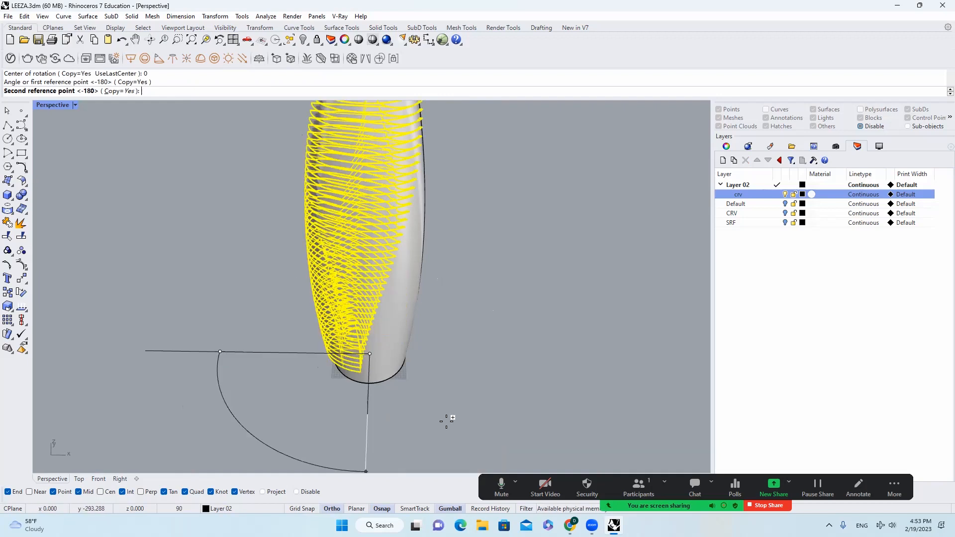
{"action": "left_click", "coordinate": [567, 350]}
{"action": "right_click", "coordinate": [564, 353]}
{"action": "left_click", "coordinate": [462, 382]}
Examine the atrium from above and inside the tower with floor slabs on both sides
{"action": "right_click_drag", "start_coordinate": [463, 382], "coordinate": [462, 192]}
{"action": "scroll", "coordinate": [382, 330], "scroll_direction": "up", "scroll_amount": 5}
{"action": "right_click_drag", "start_coordinate": [382, 330], "coordinate": [226, 257]}
{"action": "scroll", "coordinate": [302, 294], "scroll_direction": "up", "scroll_amount": 10}
{"action": "scroll", "coordinate": [433, 224], "scroll_direction": "down", "scroll_amount": 3}
{"action": "right_click_drag", "start_coordinate": [434, 223], "coordinate": [350, 242]}
{"action": "scroll", "coordinate": [348, 238], "scroll_direction": "up", "scroll_amount": 6}
{"action": "scroll", "coordinate": [394, 228], "scroll_direction": "up", "scroll_amount": 2}
{"action": "scroll", "coordinate": [346, 209], "scroll_direction": "down", "scroll_amount": 8}
{"action": "right_click_drag", "start_coordinate": [397, 304], "coordinate": [387, 267]}
{"action": "scroll", "coordinate": [343, 326], "scroll_direction": "up", "scroll_amount": 8}
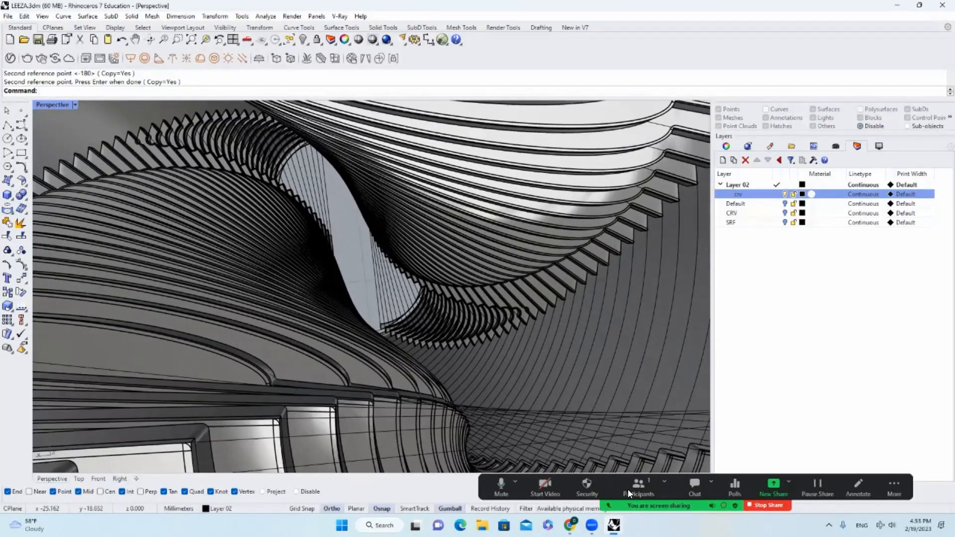
Check the atrium reference photo in the Chrome browser and compare it with the tower model in Rhino from outside
{"action": "left_click", "coordinate": [570, 525]}
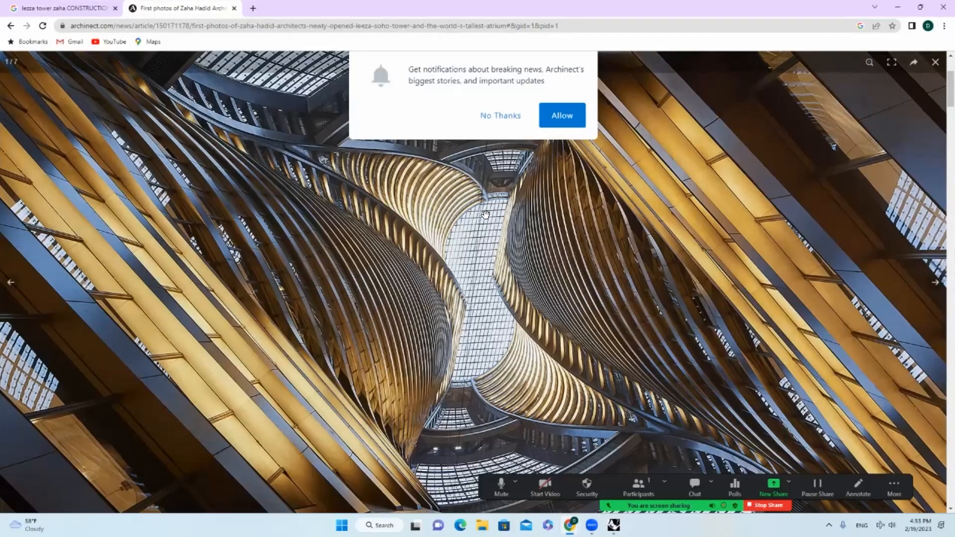
{"action": "left_click", "coordinate": [897, 7]}
{"action": "scroll", "coordinate": [511, 256], "scroll_direction": "down", "scroll_amount": 8}
{"action": "mouse_move", "coordinate": [495, 247]}
{"action": "right_mouse_down"}
{"action": "mouse_move", "coordinate": [490, 354]}
{"action": "mouse_move", "coordinate": [500, 334]}
{"action": "mouse_move", "coordinate": [401, 220]}
{"action": "mouse_move", "coordinate": [309, 208]}
{"action": "mouse_move", "coordinate": [381, 228]}
{"action": "mouse_move", "coordinate": [267, 96]}
{"action": "right_mouse_up"}
{"action": "scroll", "coordinate": [490, 354], "scroll_direction": "down", "scroll_amount": 5}
{"action": "scroll", "coordinate": [402, 221], "scroll_direction": "down", "scroll_amount": 5}
{"action": "scroll", "coordinate": [406, 196], "scroll_direction": "up", "scroll_amount": 10}
{"action": "scroll", "coordinate": [381, 229], "scroll_direction": "down", "scroll_amount": 3}
{"action": "scroll", "coordinate": [306, 126], "scroll_direction": "up", "scroll_amount": 12}
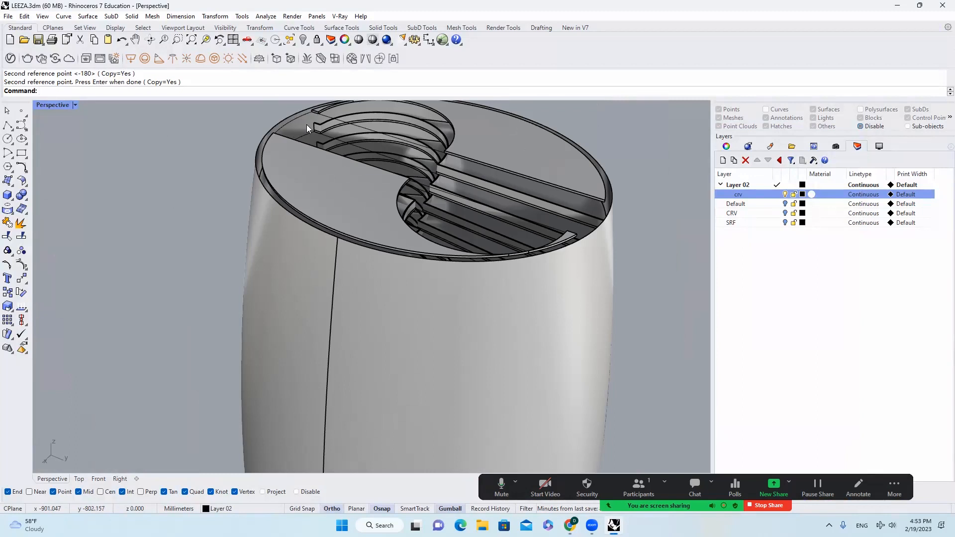
Delete the outer tower shell to expose the floor slabs and atrium edges
{"action": "left_click", "coordinate": [306, 126]}
{"action": "type", "text": "e"}
{"action": "key", "text": "space"}
{"action": "scroll", "coordinate": [307, 126], "scroll_direction": "down", "scroll_amount": 12}
{"action": "right_click_drag", "start_coordinate": [388, 170], "coordinate": [358, 183]}
{"action": "scroll", "coordinate": [358, 183], "scroll_direction": "up", "scroll_amount": 12}
{"action": "scroll", "coordinate": [411, 178], "scroll_direction": "down", "scroll_amount": 10}
{"action": "scroll", "coordinate": [379, 184], "scroll_direction": "up", "scroll_amount": 4}
Delete the existing groups of atrium edge solids on both sides of the tower
{"action": "left_click", "coordinate": [379, 185]}
{"action": "key", "text": "Escape"}
{"action": "left_click", "coordinate": [380, 187]}
{"action": "scroll", "coordinate": [393, 189], "scroll_direction": "down", "scroll_amount": 8}
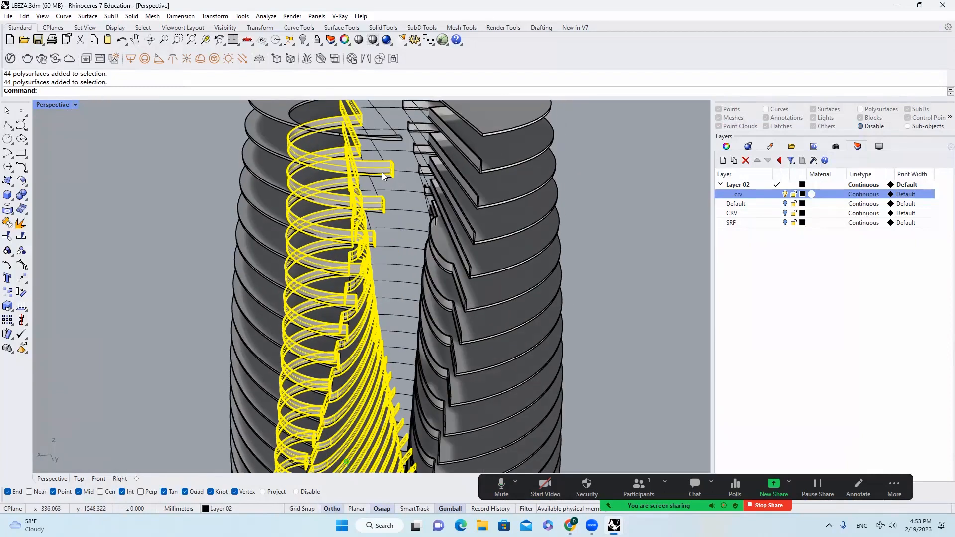
{"action": "scroll", "coordinate": [381, 170], "scroll_direction": "up", "scroll_amount": 8}
{"action": "scroll", "coordinate": [389, 177], "scroll_direction": "down", "scroll_amount": 3}
{"action": "key", "text": "Delete"}
{"action": "left_click", "coordinate": [518, 204]}
{"action": "type", "text": "e"}
{"action": "key", "text": "space"}
Bake the atrium edge loft from the Grasshopper definition and return to the Rhino model
{"action": "type", "text": "g"}
{"action": "key", "text": "space"}
{"action": "left_click_drag", "start_coordinate": [375, 64], "coordinate": [692, 98]}
{"action": "scroll", "coordinate": [550, 280], "scroll_direction": "down", "scroll_amount": 5}
{"action": "scroll", "coordinate": [731, 318], "scroll_direction": "up", "scroll_amount": 2}
{"action": "left_click", "coordinate": [722, 316]}
{"action": "scroll", "coordinate": [720, 316], "scroll_direction": "up", "scroll_amount": 4}
{"action": "right_click", "coordinate": [677, 304]}
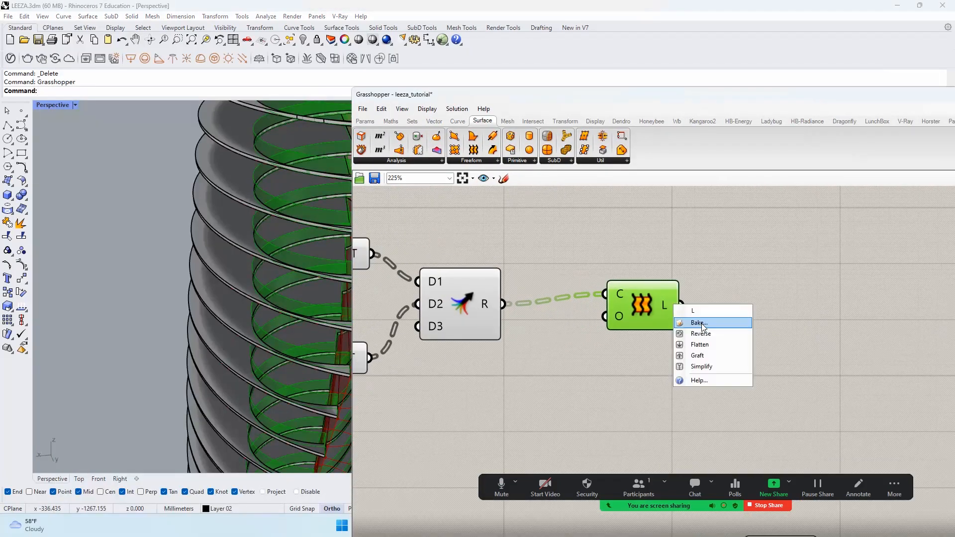
{"action": "left_click", "coordinate": [700, 323]}
{"action": "left_click", "coordinate": [725, 422]}
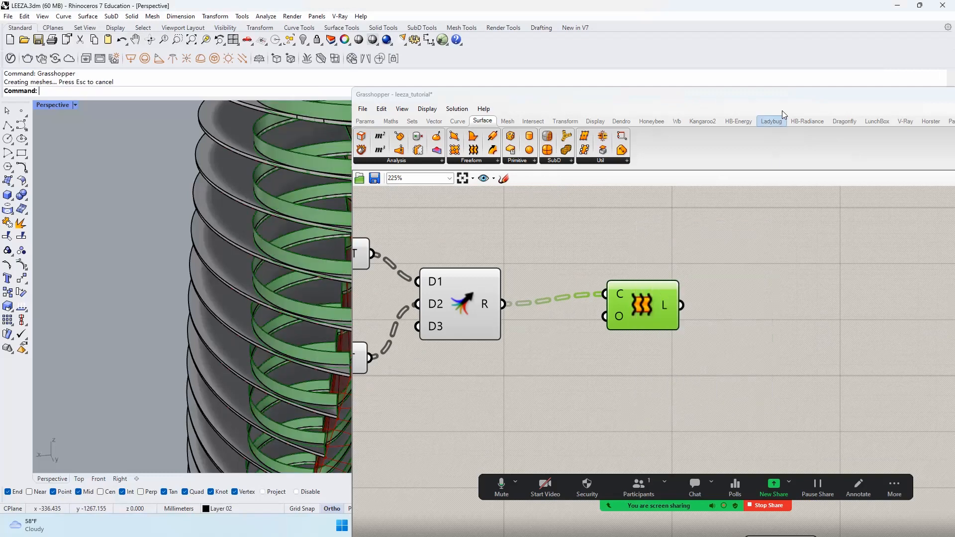
{"action": "left_click_drag", "start_coordinate": [785, 97], "coordinate": [423, 116]}
{"action": "left_click", "coordinate": [806, 115]}
{"action": "scroll", "coordinate": [374, 180], "scroll_direction": "up", "scroll_amount": 5}
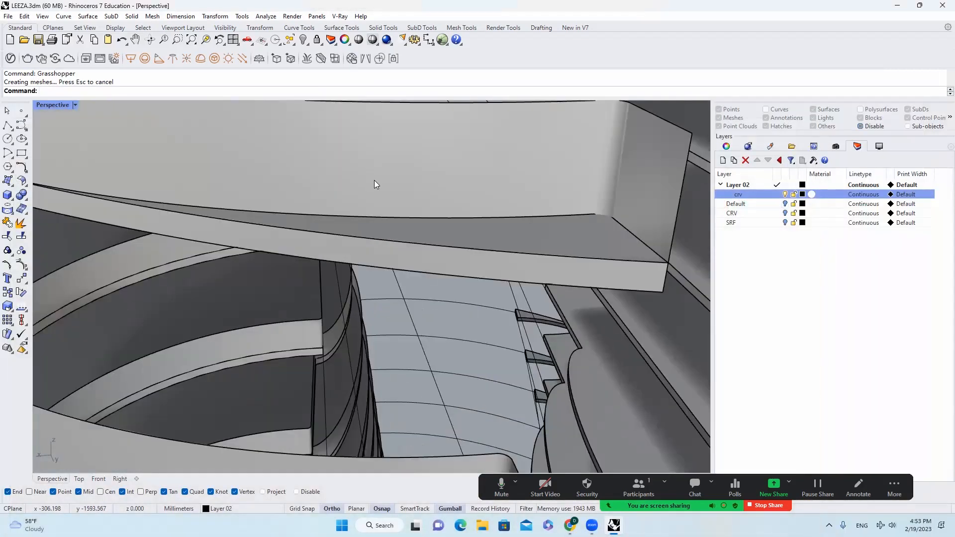
Try to offset the baked atrium edge surfaces as open, non-solid surfaces
{"action": "scroll", "coordinate": [379, 187], "scroll_direction": "down", "scroll_amount": 4}
{"action": "left_click", "coordinate": [366, 181]}
{"action": "scroll", "coordinate": [365, 181], "scroll_direction": "down", "scroll_amount": 3}
{"action": "right_click_drag", "start_coordinate": [365, 181], "coordinate": [365, 182]}
{"action": "scroll", "coordinate": [348, 179], "scroll_direction": "up", "scroll_amount": 8}
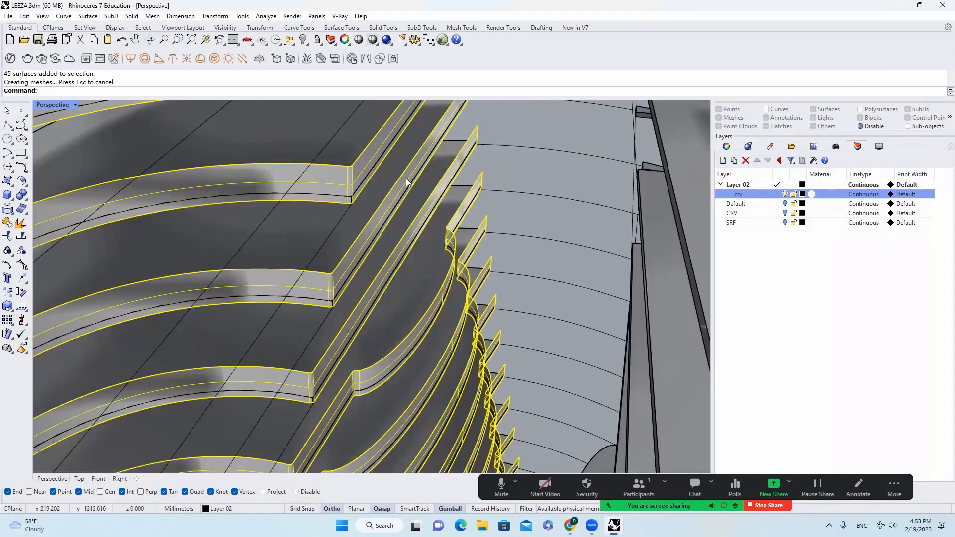
{"action": "scroll", "coordinate": [418, 184], "scroll_direction": "down", "scroll_amount": 3}
{"action": "key", "text": "Return"}
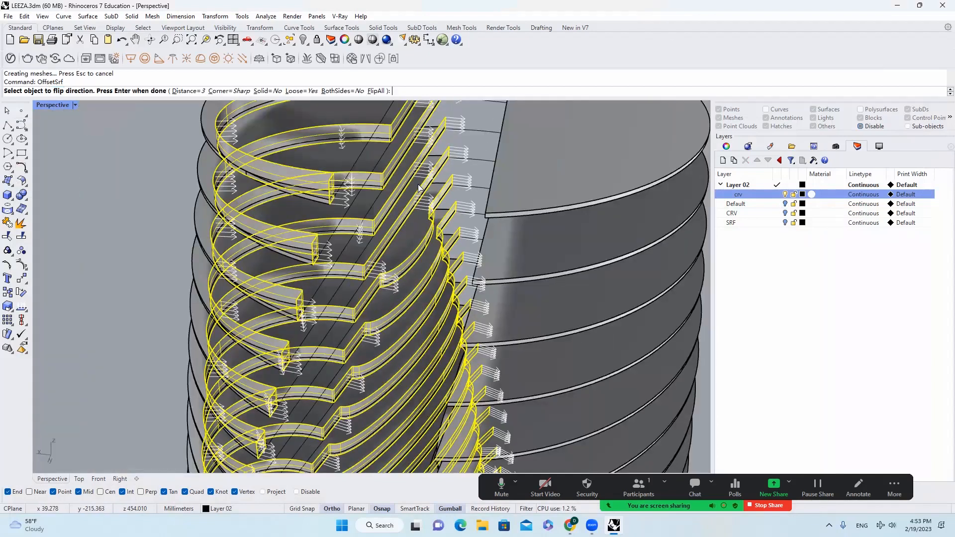
{"action": "key", "text": "Return"}
Offset the baked atrium edge surfaces by a distance of 2 with the Solid option set to Yes
{"action": "scroll", "coordinate": [357, 136], "scroll_direction": "up", "scroll_amount": 4}
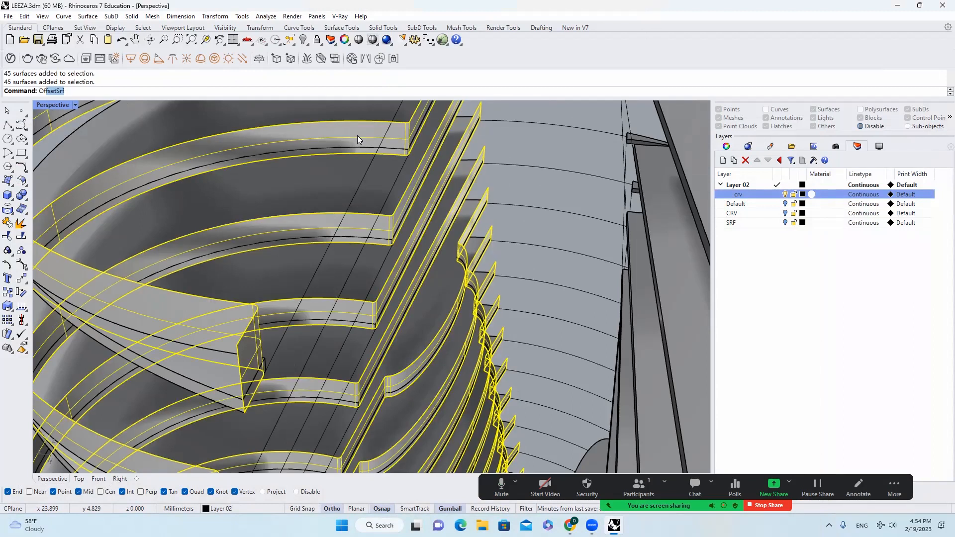
{"action": "type", "text": "Of"}
{"action": "key", "text": "Return"}
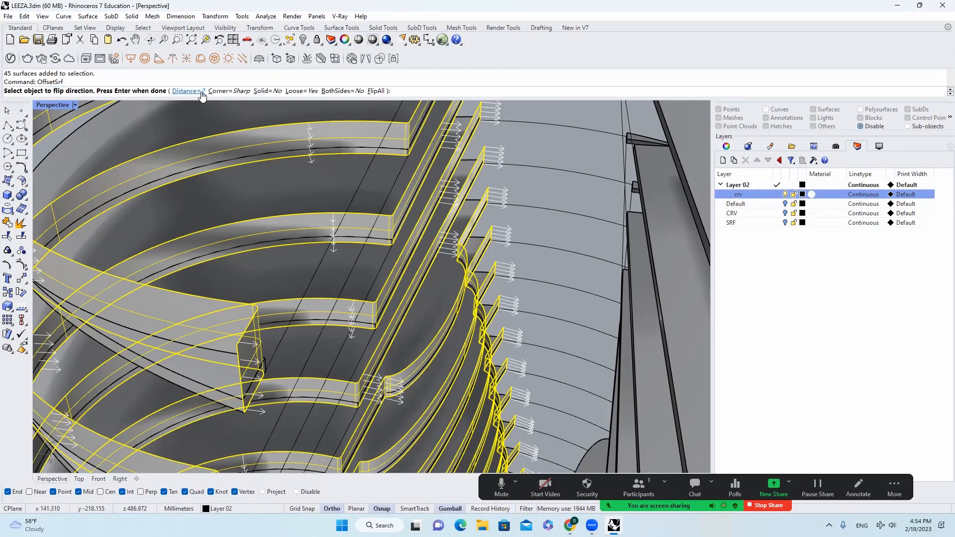
{"action": "left_click", "coordinate": [263, 91]}
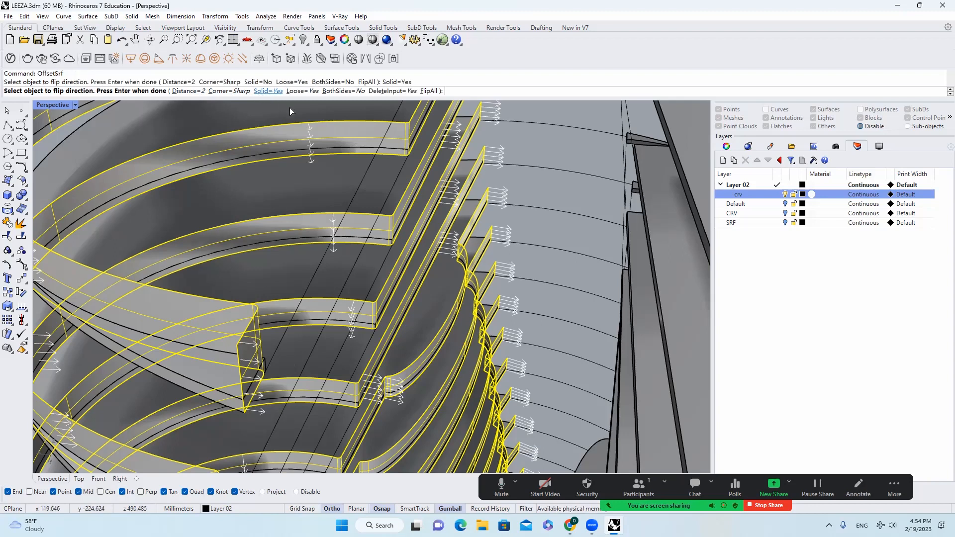
{"action": "key", "text": "Return"}
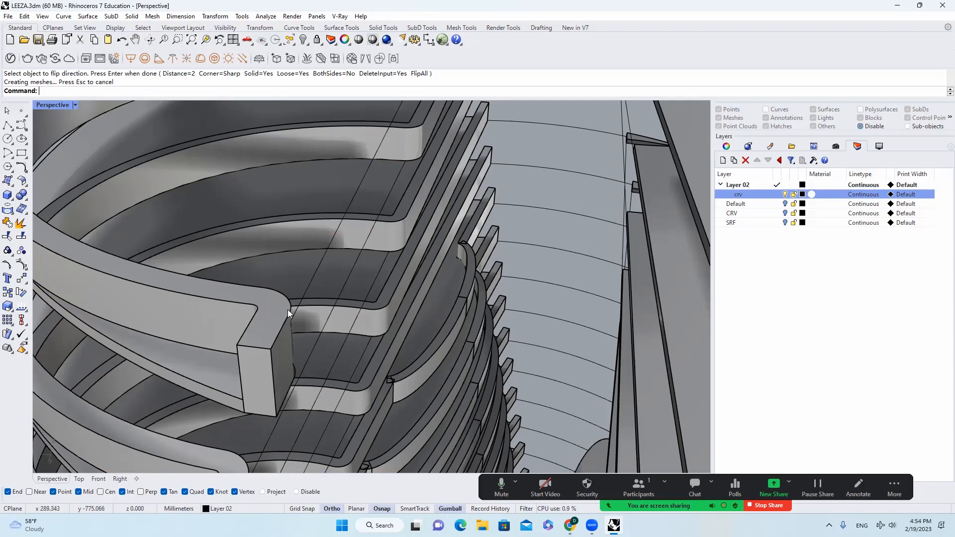
Set the Perspective viewport to Shaded display and inspect the thickened atrium edges from above
{"action": "left_click", "coordinate": [288, 309]}
{"action": "scroll", "coordinate": [363, 253], "scroll_direction": "down", "scroll_amount": 6}
{"action": "right_click_drag", "start_coordinate": [362, 241], "coordinate": [318, 230]}
{"action": "key", "text": "Escape"}
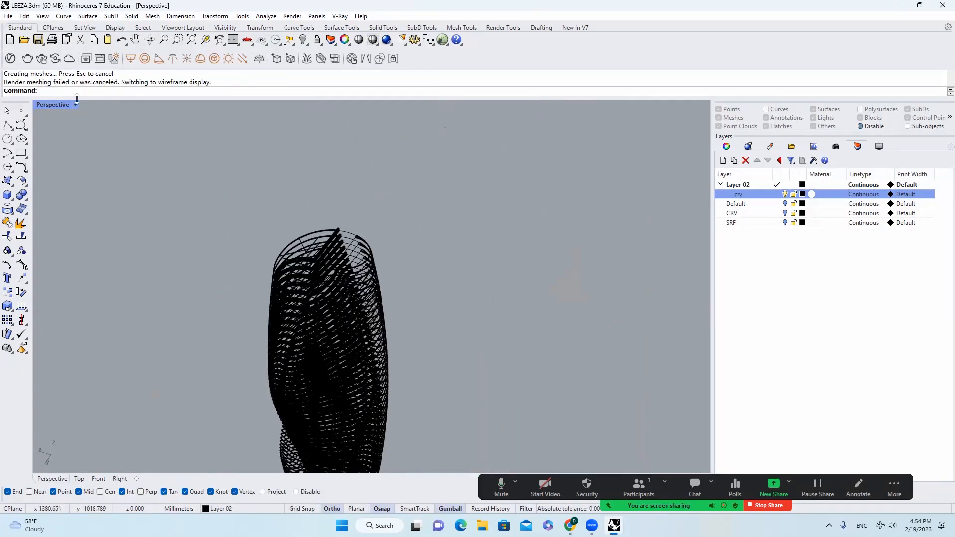
{"action": "left_click", "coordinate": [75, 105]}
{"action": "left_click", "coordinate": [97, 142]}
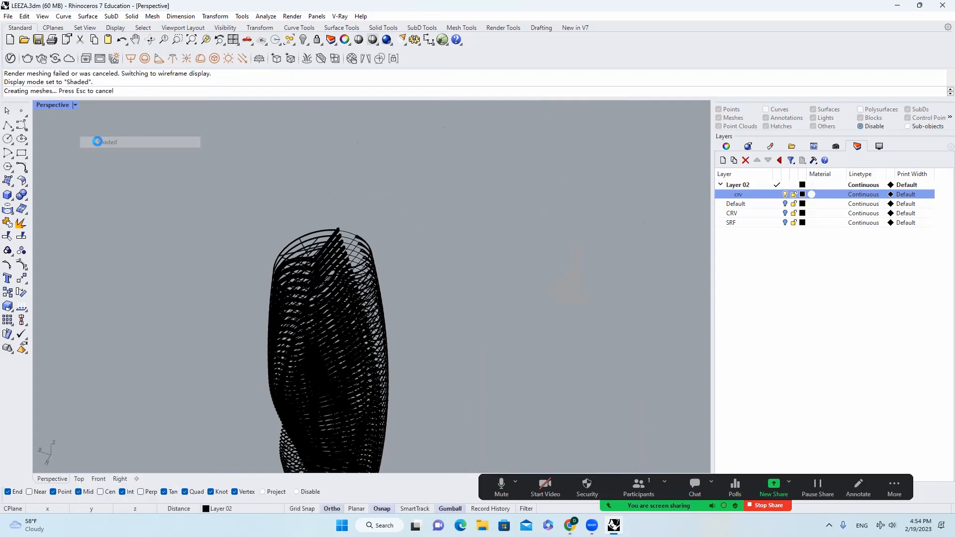
{"action": "scroll", "coordinate": [283, 272], "scroll_direction": "up", "scroll_amount": 6}
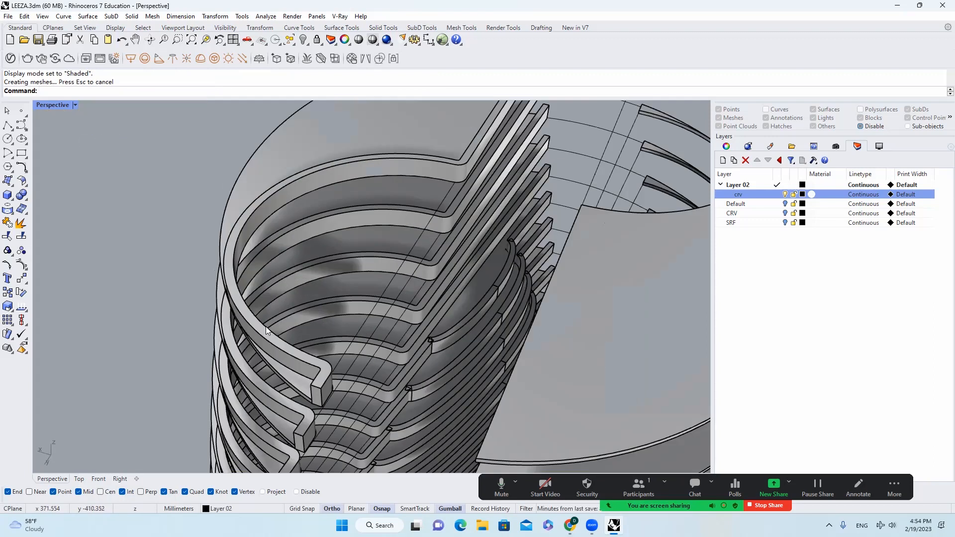
{"action": "right_click_drag", "start_coordinate": [265, 326], "coordinate": [281, 318]}
{"action": "scroll", "coordinate": [289, 297], "scroll_direction": "up", "scroll_amount": 5}
{"action": "scroll", "coordinate": [298, 282], "scroll_direction": "down", "scroll_amount": 7}
{"action": "right_click_drag", "start_coordinate": [301, 279], "coordinate": [319, 239]}
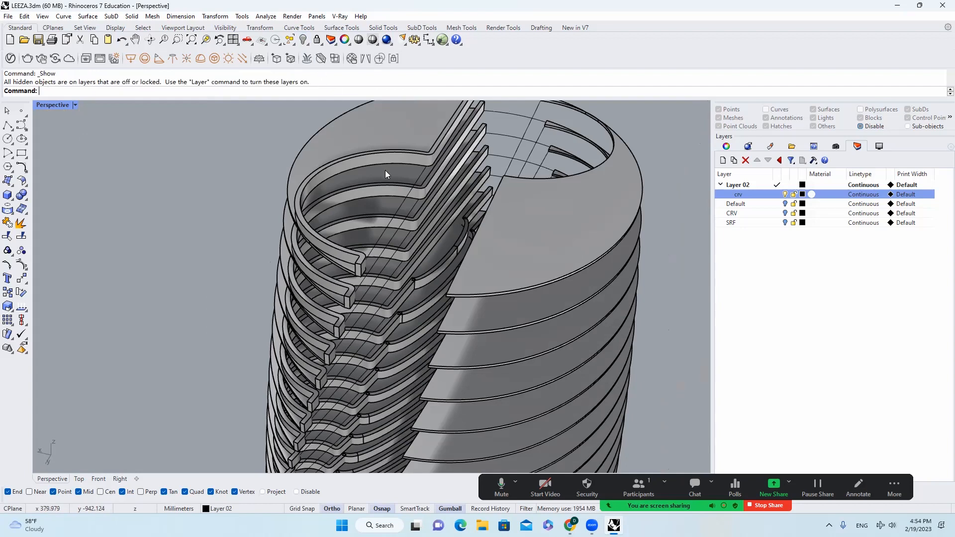
Bake the outer tower shell loft from the Grasshopper definition and close the Grasshopper window
{"action": "scroll", "coordinate": [386, 172], "scroll_direction": "down", "scroll_amount": 6}
{"action": "scroll", "coordinate": [453, 172], "scroll_direction": "up", "scroll_amount": 4}
{"action": "type", "text": "Grasshopper"}
{"action": "key", "text": "Return"}
{"action": "scroll", "coordinate": [545, 285], "scroll_direction": "down", "scroll_amount": 3}
{"action": "scroll", "coordinate": [546, 286], "scroll_direction": "down", "scroll_amount": 3}
{"action": "scroll", "coordinate": [494, 335], "scroll_direction": "up", "scroll_amount": 5}
{"action": "left_click", "coordinate": [534, 319]}
{"action": "middle_click", "coordinate": [534, 319]}
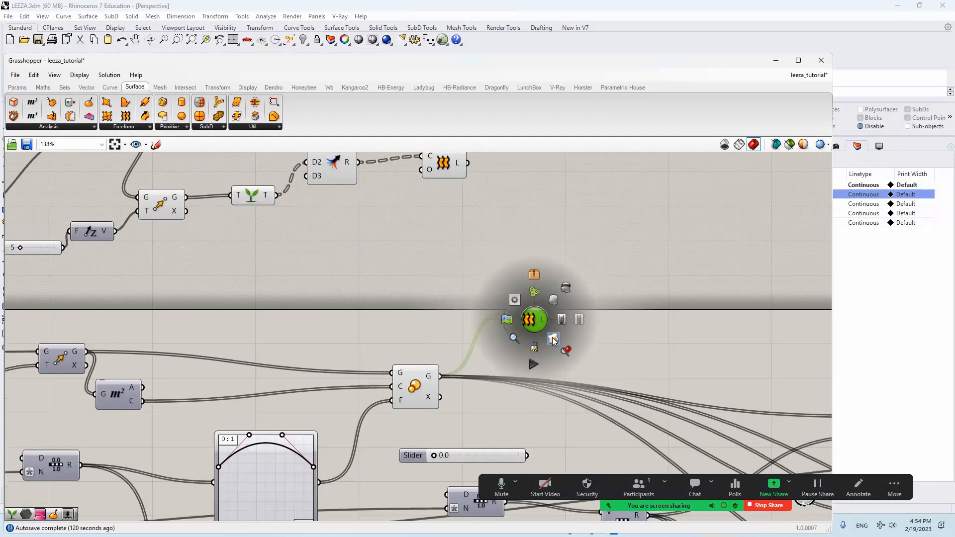
{"action": "left_click", "coordinate": [820, 60]}
{"action": "scroll", "coordinate": [354, 206], "scroll_direction": "up", "scroll_amount": 6}
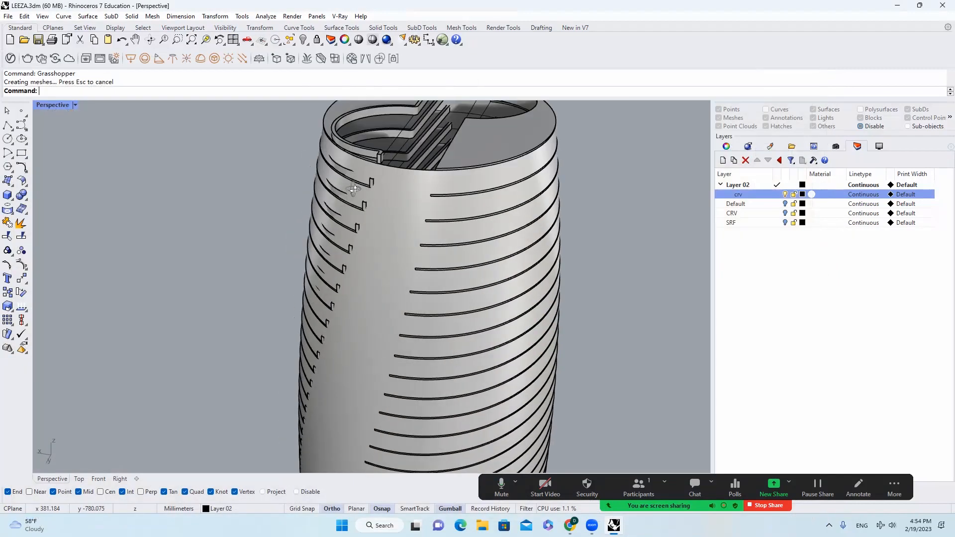
Examine how the baked shell meets the floor slabs and atrium edges near the tower's top
{"action": "scroll", "coordinate": [329, 232], "scroll_direction": "down", "scroll_amount": 6}
{"action": "right_click_drag", "start_coordinate": [329, 231], "coordinate": [365, 201]}
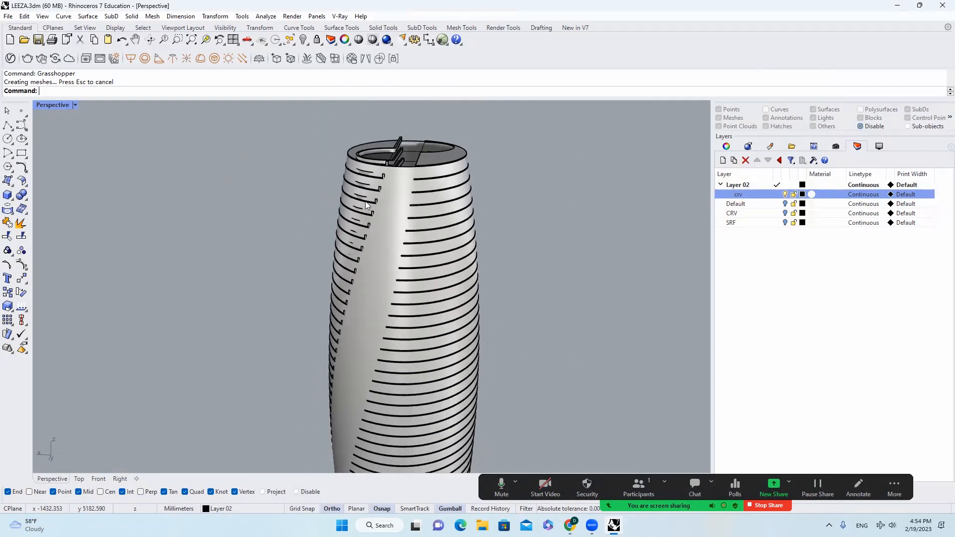
{"action": "scroll", "coordinate": [323, 202], "scroll_direction": "up", "scroll_amount": 6}
{"action": "left_click", "coordinate": [302, 203]}
{"action": "scroll", "coordinate": [327, 165], "scroll_direction": "down", "scroll_amount": 5}
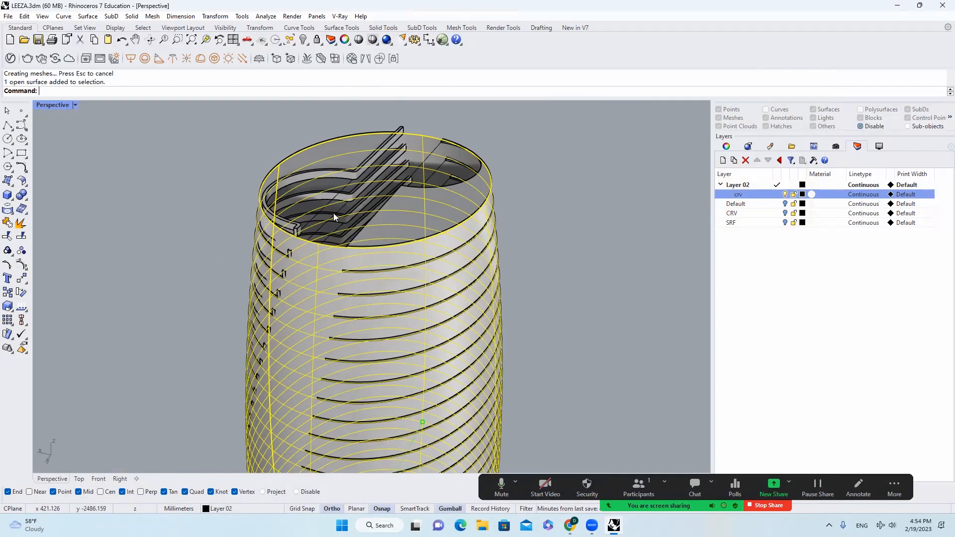
{"action": "scroll", "coordinate": [280, 256], "scroll_direction": "up", "scroll_amount": 6}
{"action": "scroll", "coordinate": [296, 204], "scroll_direction": "down", "scroll_amount": 4}
{"action": "right_click_drag", "start_coordinate": [309, 227], "coordinate": [360, 178]}
{"action": "key", "text": "Escape"}
Delete the topmost atrium edge solid, keeping the edges on the levels below
{"action": "scroll", "coordinate": [382, 241], "scroll_direction": "up", "scroll_amount": 4}
{"action": "scroll", "coordinate": [365, 236], "scroll_direction": "down", "scroll_amount": 7}
{"action": "scroll", "coordinate": [364, 145], "scroll_direction": "up", "scroll_amount": 5}
{"action": "left_click", "coordinate": [361, 162]}
{"action": "scroll", "coordinate": [393, 149], "scroll_direction": "up", "scroll_amount": 3}
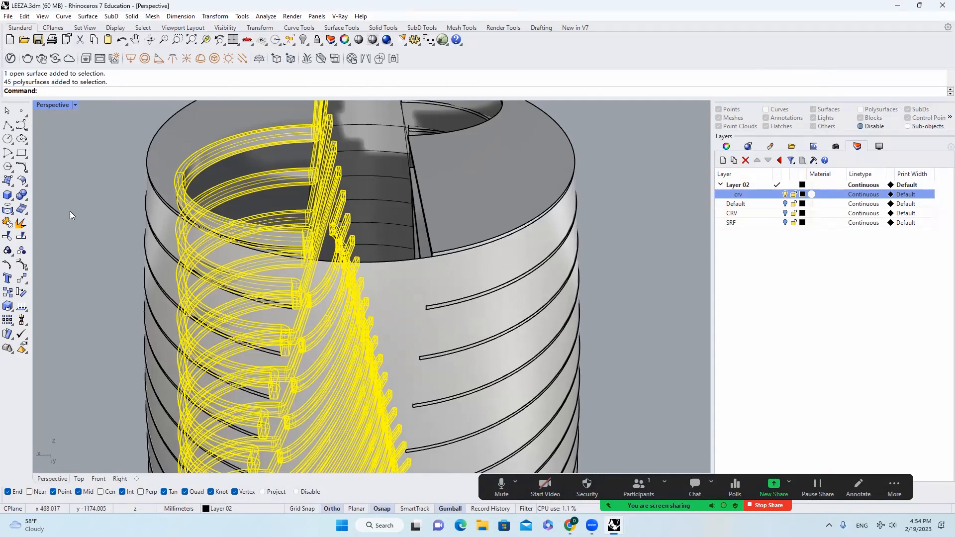
{"action": "left_click", "coordinate": [227, 223], "text": "ctrl"}
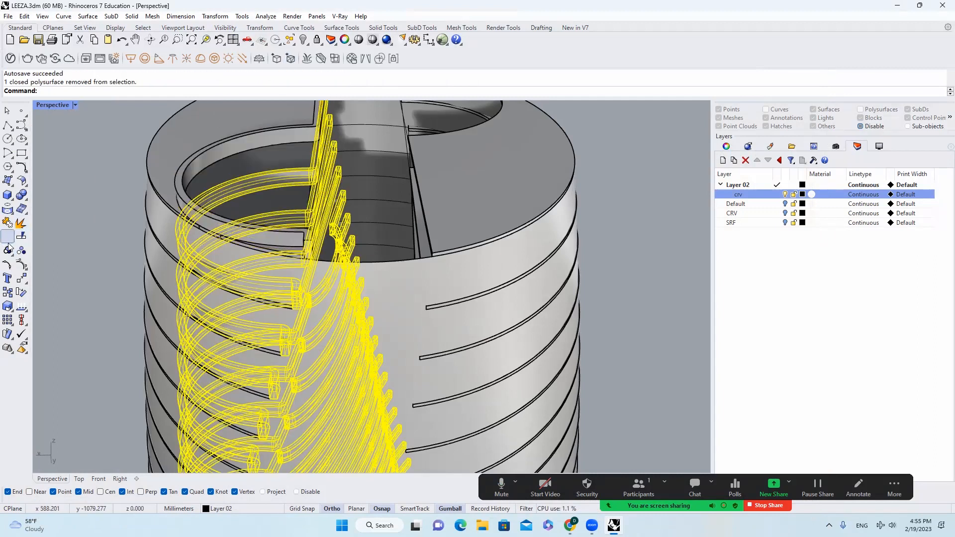
{"action": "type", "text": "E"}
{"action": "key", "text": "Return"}
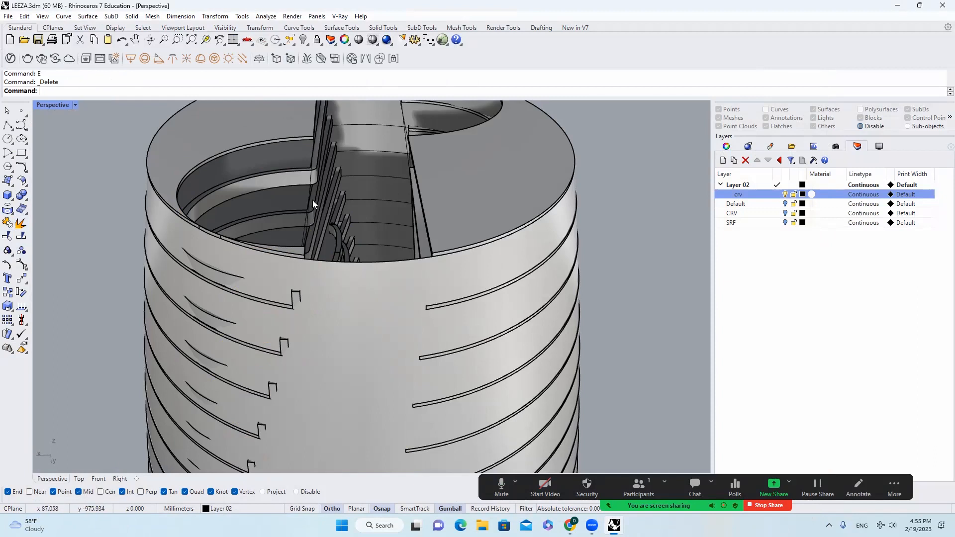
Make a copy of the remaining atrium edge solids rotated 180 degrees around the origin
{"action": "left_click", "coordinate": [316, 180]}
{"action": "scroll", "coordinate": [316, 180], "scroll_direction": "down", "scroll_amount": 14}
{"action": "right_click_drag", "start_coordinate": [363, 172], "coordinate": [417, 211]}
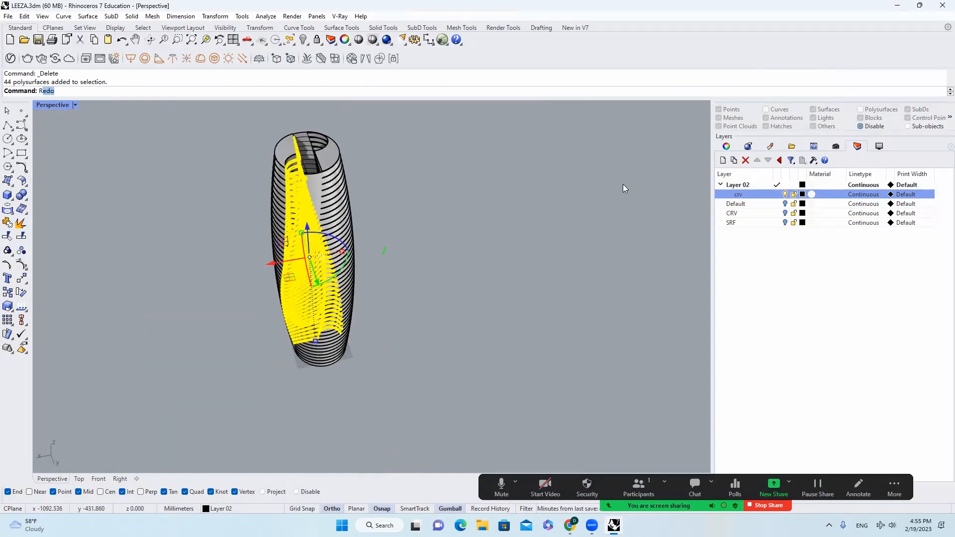
{"action": "type", "text": "ro"}
{"action": "key", "text": "Return"}
{"action": "type", "text": "0"}
{"action": "key", "text": "Return"}
{"action": "left_click", "coordinate": [350, 443]}
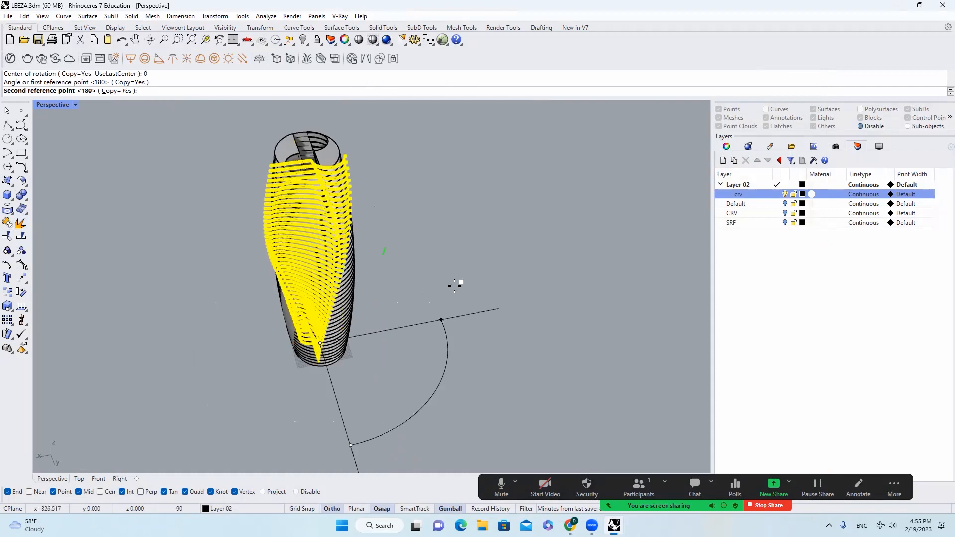
{"action": "left_click", "coordinate": [362, 137]}
{"action": "key", "text": "Return"}
{"action": "key", "text": "Escape"}
Examine the atrium edges on both sides from inside the tower, near its base and from above
{"action": "scroll", "coordinate": [369, 166], "scroll_direction": "up", "scroll_amount": 10}
{"action": "scroll", "coordinate": [398, 192], "scroll_direction": "up", "scroll_amount": 10}
{"action": "left_click", "coordinate": [433, 160]}
{"action": "left_click", "coordinate": [433, 160]}
{"action": "key", "text": "Escape"}
{"action": "scroll", "coordinate": [428, 169], "scroll_direction": "down", "scroll_amount": 18}
{"action": "right_click_drag", "start_coordinate": [428, 169], "coordinate": [390, 517]}
{"action": "scroll", "coordinate": [403, 214], "scroll_direction": "up", "scroll_amount": 20}
{"action": "right_click_drag", "start_coordinate": [402, 214], "coordinate": [352, 183]}
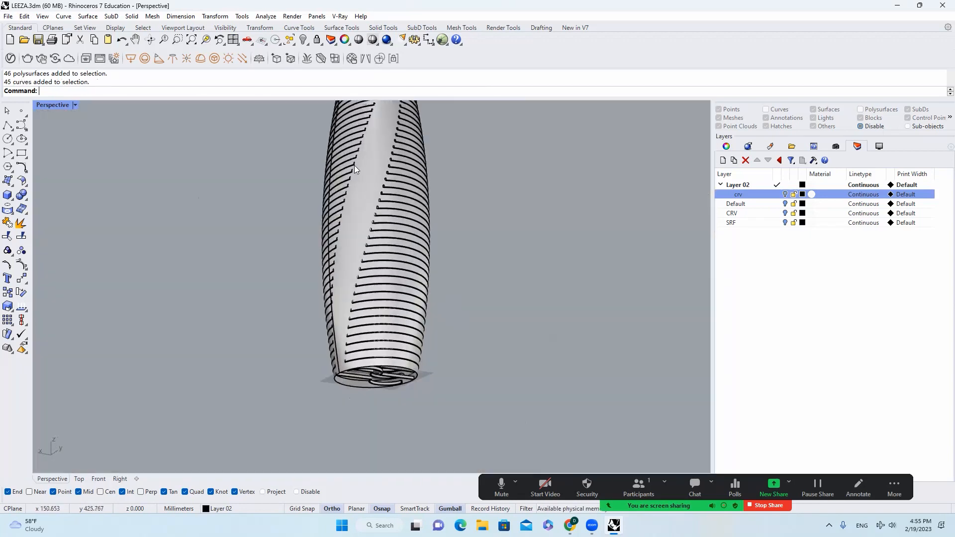
{"action": "right_click_drag", "start_coordinate": [354, 165], "coordinate": [336, 299]}
{"action": "scroll", "coordinate": [373, 197], "scroll_direction": "up", "scroll_amount": 11}
{"action": "scroll", "coordinate": [355, 316], "scroll_direction": "down", "scroll_amount": 6}
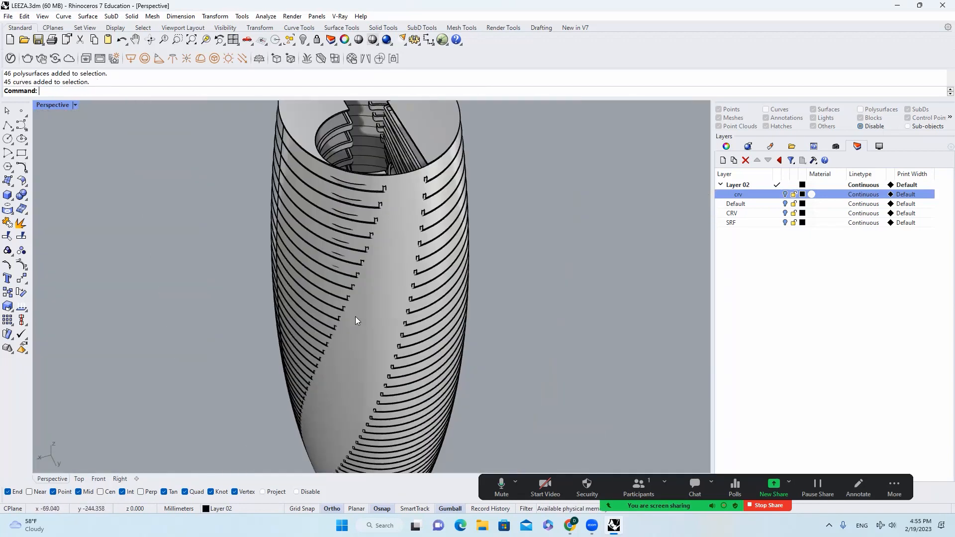
Inspect where the ends of the atrium edge solids protrude through the outer shell
{"action": "scroll", "coordinate": [374, 275], "scroll_direction": "down", "scroll_amount": 3}
{"action": "scroll", "coordinate": [368, 248], "scroll_direction": "up", "scroll_amount": 10}
{"action": "scroll", "coordinate": [338, 237], "scroll_direction": "down", "scroll_amount": 3}
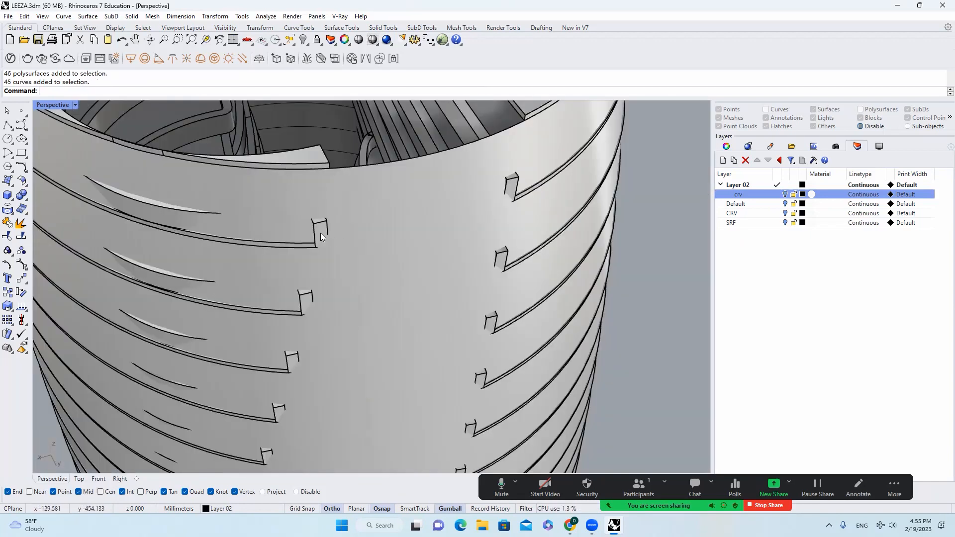
{"action": "left_click", "coordinate": [176, 214]}
{"action": "key", "text": "Escape"}
{"action": "left_click", "coordinate": [324, 233]}
{"action": "key", "text": "Escape"}
{"action": "scroll", "coordinate": [367, 233], "scroll_direction": "down", "scroll_amount": 9}
{"action": "right_click_drag", "start_coordinate": [367, 233], "coordinate": [357, 232]}
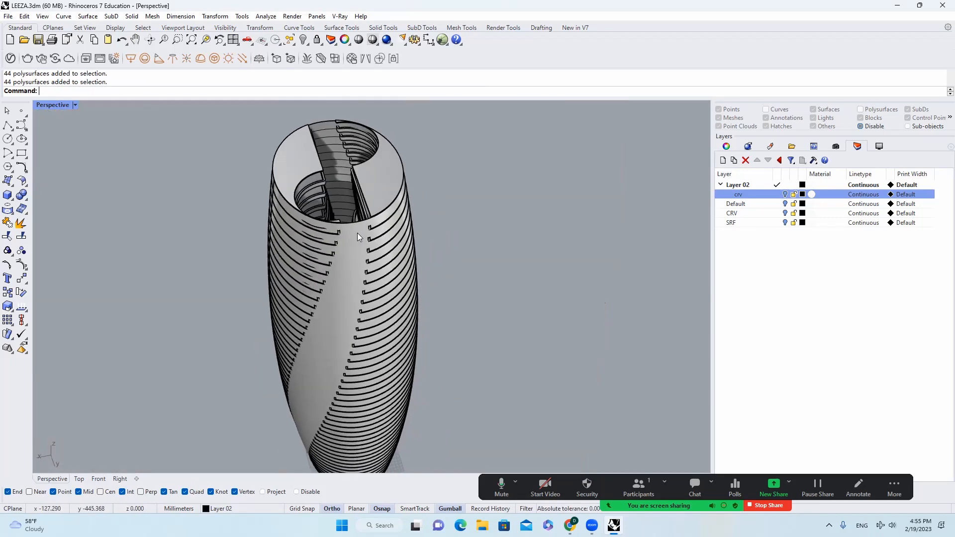
Isolate the outer tower shell together with the atrium edge solids of both sides
{"action": "scroll", "coordinate": [357, 232], "scroll_direction": "up", "scroll_amount": 7}
{"action": "key", "text": "ctrl+z"}
{"action": "left_click", "coordinate": [401, 215]}
{"action": "scroll", "coordinate": [388, 224], "scroll_direction": "up", "scroll_amount": 8}
{"action": "left_click", "coordinate": [374, 231], "text": "shift"}
{"action": "scroll", "coordinate": [374, 232], "scroll_direction": "down", "scroll_amount": 9}
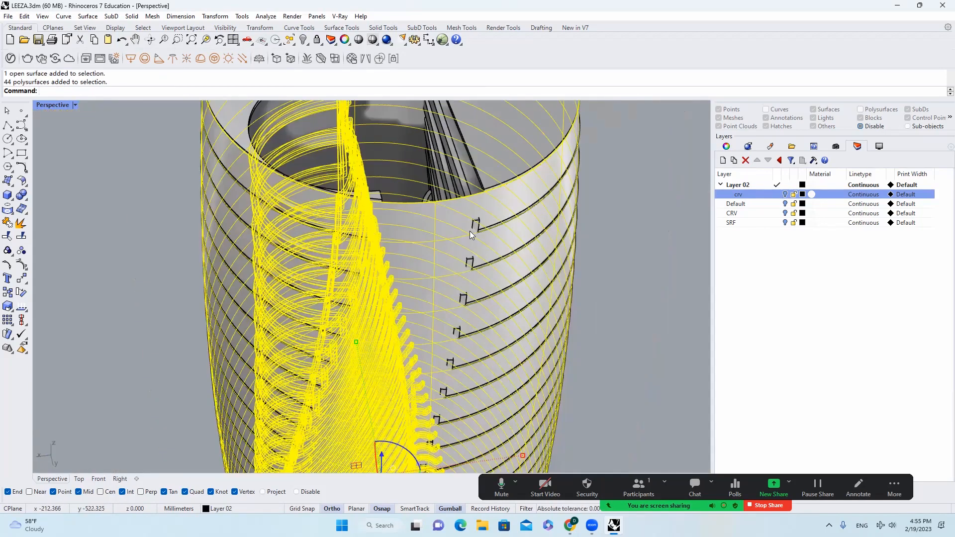
{"action": "scroll", "coordinate": [472, 230], "scroll_direction": "up", "scroll_amount": 4}
{"action": "left_click", "coordinate": [477, 222], "text": "shift"}
{"action": "scroll", "coordinate": [362, 222], "scroll_direction": "down", "scroll_amount": 5}
{"action": "scroll", "coordinate": [304, 174], "scroll_direction": "up", "scroll_amount": 3}
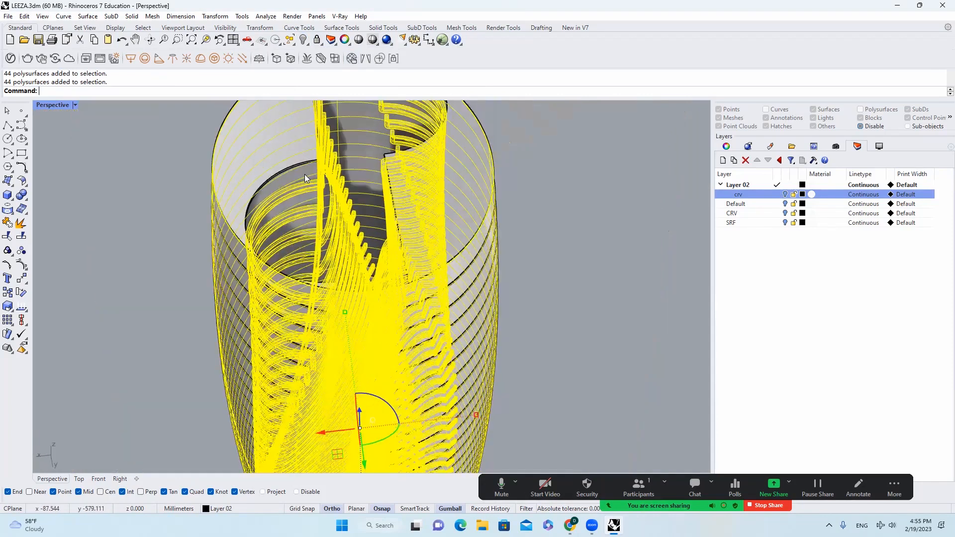
{"action": "left_click", "coordinate": [309, 43]}
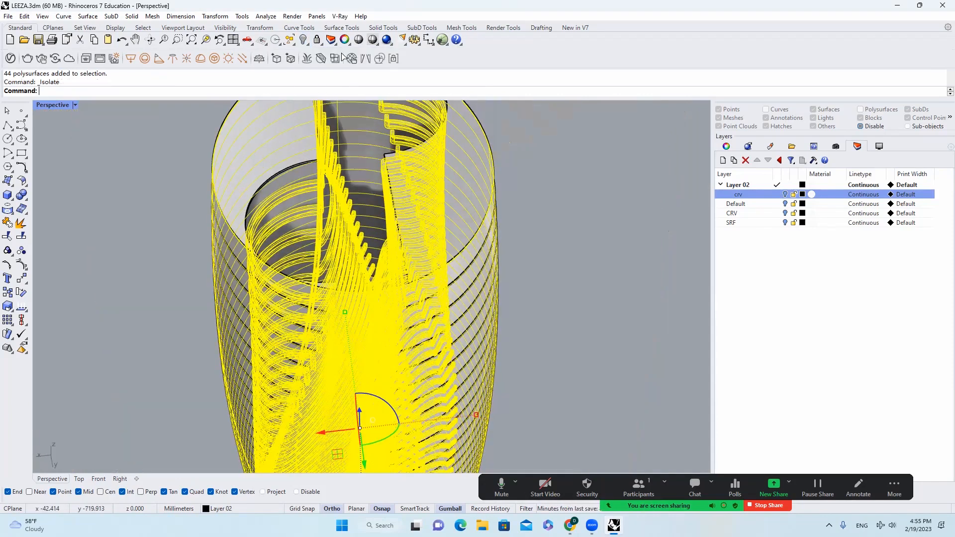
Boolean-split the atrium edge solids of both sides with the outer tower shell as the cutting surface
{"action": "scroll", "coordinate": [408, 230], "scroll_direction": "down", "scroll_amount": 5}
{"action": "right_click_drag", "start_coordinate": [405, 234], "coordinate": [56, 201]}
{"action": "left_click", "coordinate": [27, 184]}
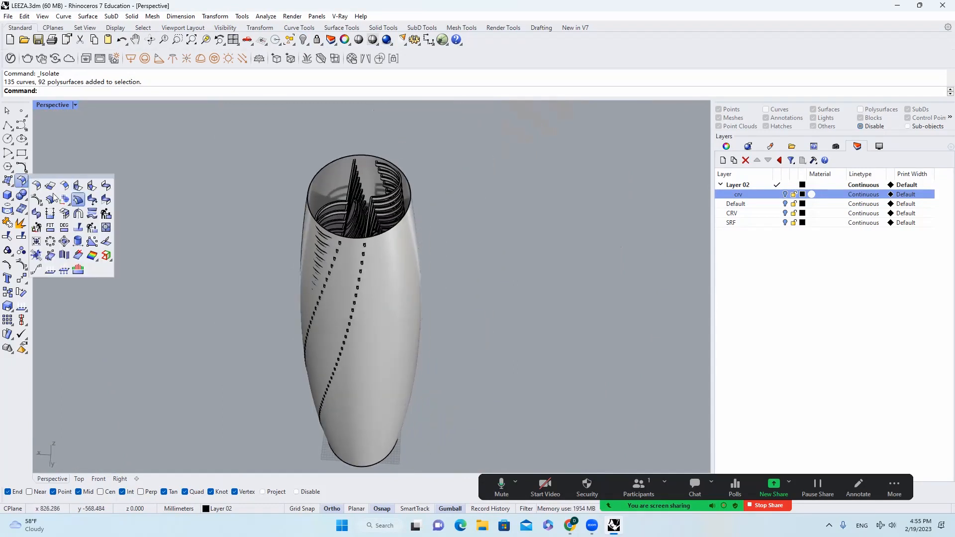
{"action": "left_click", "coordinate": [25, 197]}
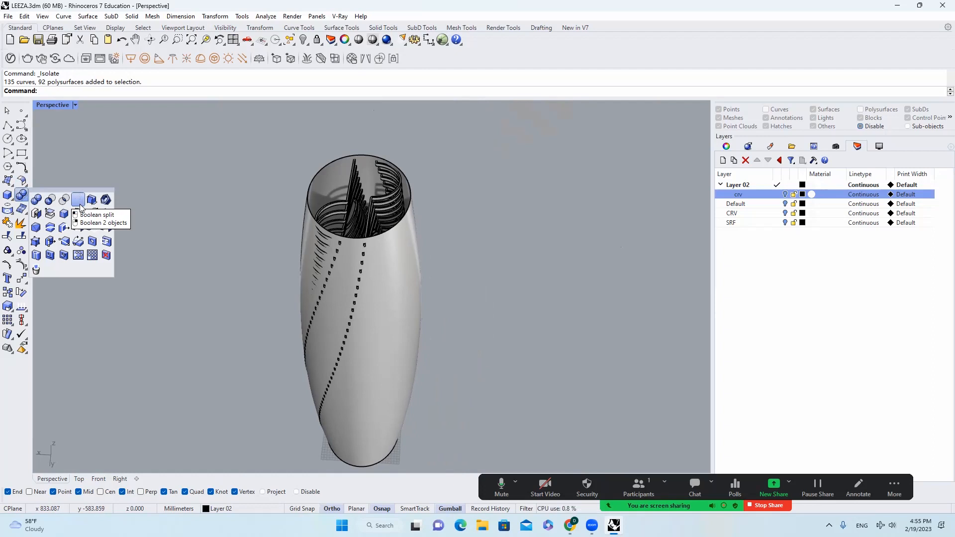
{"action": "left_click", "coordinate": [78, 199]}
{"action": "right_click_drag", "start_coordinate": [235, 254], "coordinate": [372, 201]}
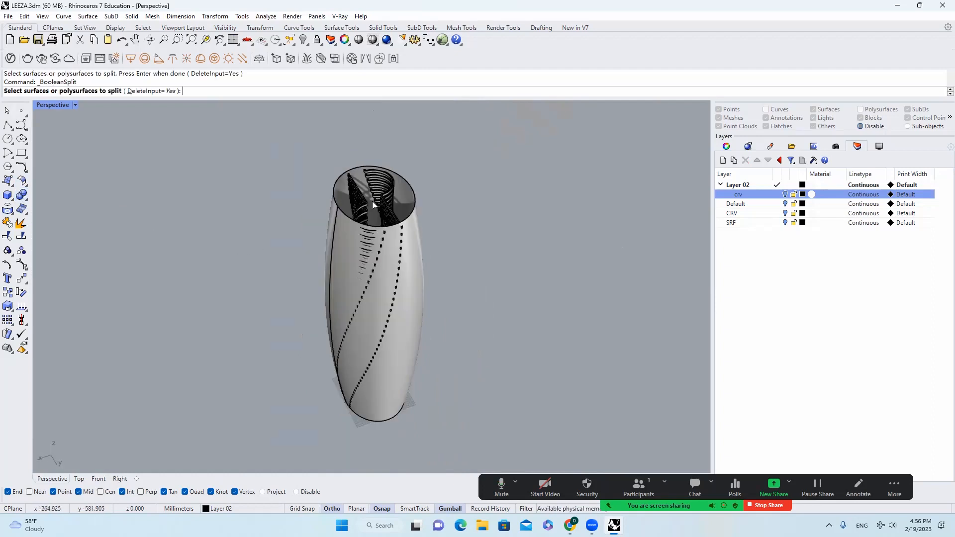
{"action": "left_click", "coordinate": [366, 264]}
{"action": "left_click", "coordinate": [421, 339]}
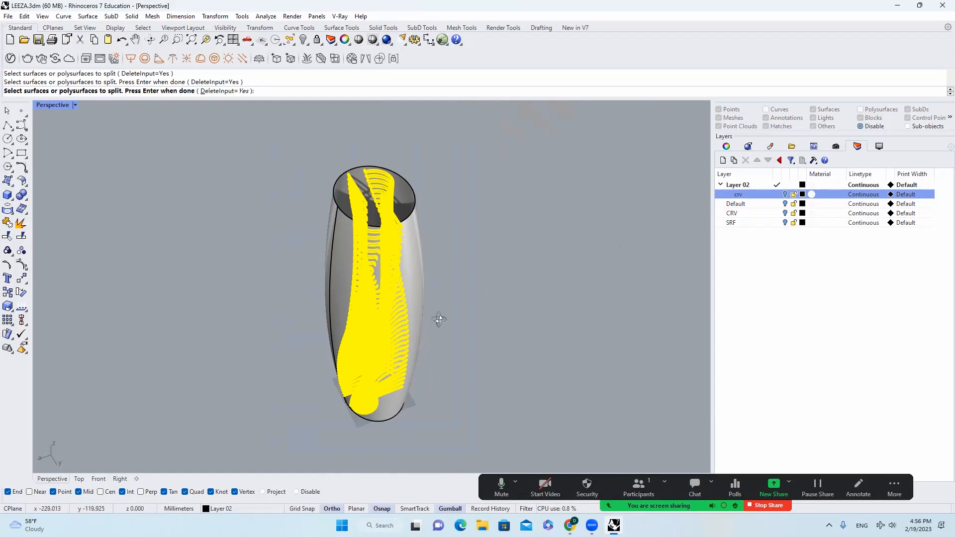
{"action": "right_click_drag", "start_coordinate": [439, 320], "coordinate": [445, 284]}
{"action": "key", "text": "Return"}
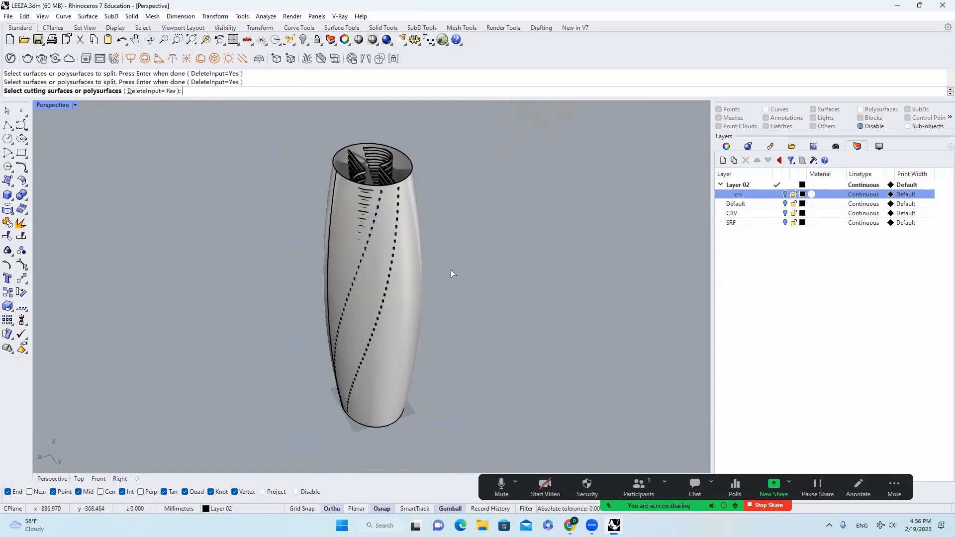
{"action": "left_click", "coordinate": [424, 271]}
{"action": "key", "text": "Return"}
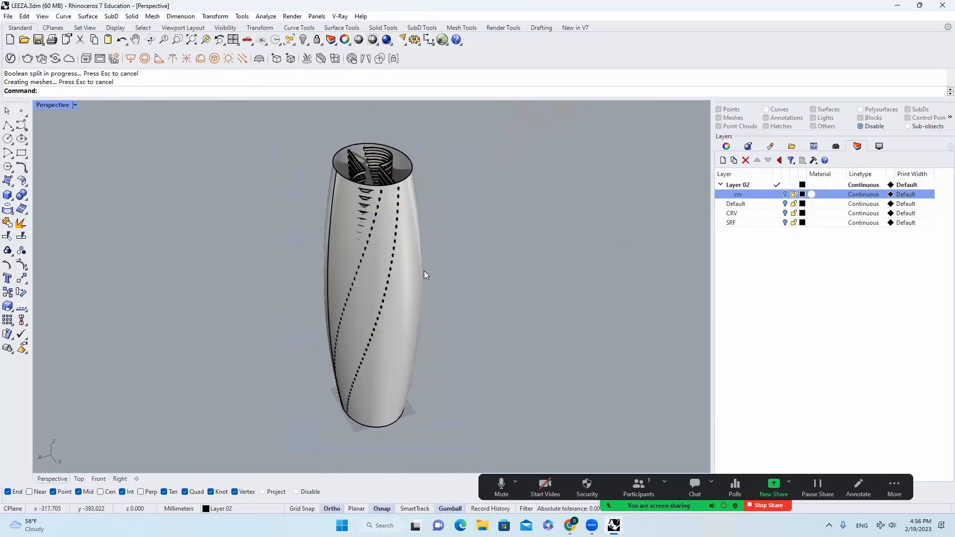
Hide the outer tower shell to leave only the split atrium edge solids in view
{"action": "right_click_drag", "start_coordinate": [425, 272], "coordinate": [408, 356]}
{"action": "left_click_drag", "start_coordinate": [408, 356], "coordinate": [137, 310]}
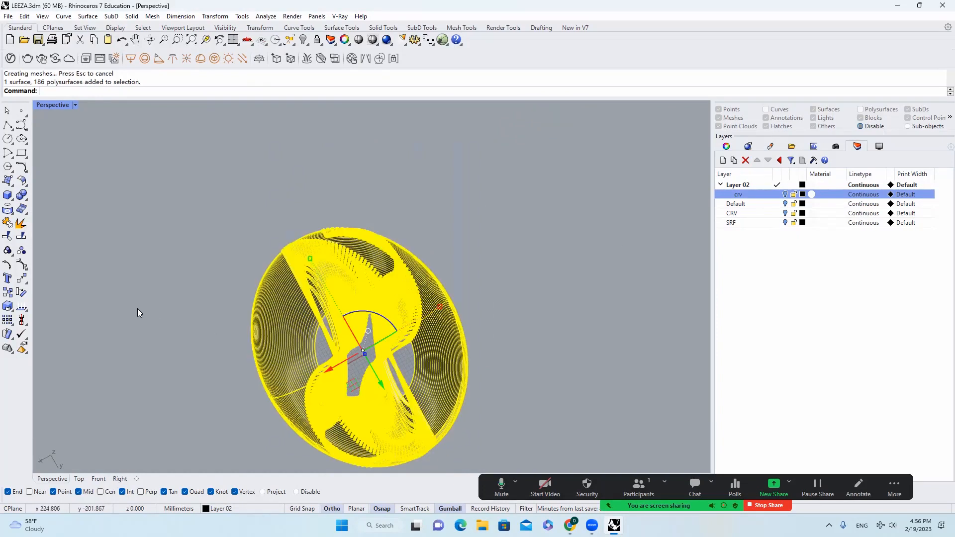
{"action": "key", "text": "Escape"}
{"action": "left_click", "coordinate": [440, 359]}
{"action": "scroll", "coordinate": [441, 359], "scroll_direction": "up", "scroll_amount": 3}
{"action": "middle_click", "coordinate": [441, 359]}
{"action": "left_click", "coordinate": [417, 352]}
Ungroup all of the split atrium edge solids
{"action": "left_click_drag", "start_coordinate": [418, 353], "coordinate": [107, 317]}
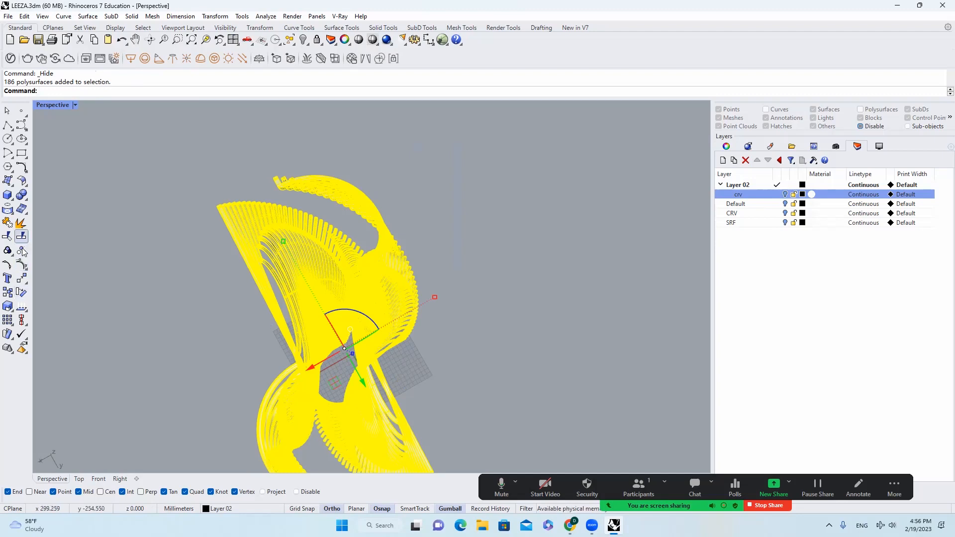
{"action": "key", "text": "Escape"}
{"action": "left_click_drag", "start_coordinate": [213, 304], "coordinate": [213, 304]}
{"action": "scroll", "coordinate": [373, 293], "scroll_direction": "down", "scroll_amount": 2}
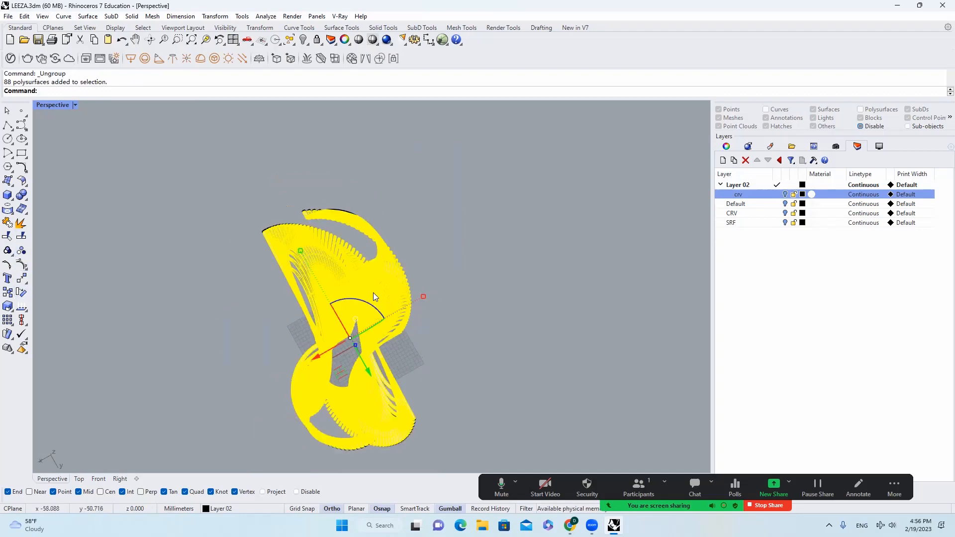
{"action": "right_click_drag", "start_coordinate": [373, 294], "coordinate": [140, 312]}
{"action": "key", "text": "Escape"}
Delete the split-off end pieces outside the shell while the main atrium edge solids are hidden, and unhide everything
{"action": "left_click", "coordinate": [371, 270]}
{"action": "middle_click", "coordinate": [371, 269]}
{"action": "left_click", "coordinate": [370, 268]}
{"action": "right_click_drag", "start_coordinate": [370, 268], "coordinate": [280, 165]}
{"action": "left_click_drag", "start_coordinate": [473, 381], "coordinate": [467, 365]}
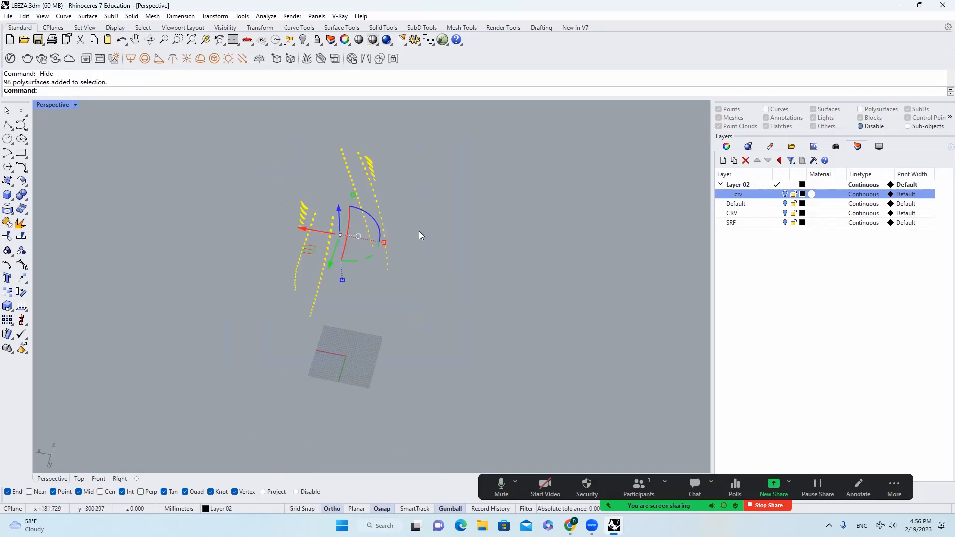
{"action": "scroll", "coordinate": [418, 231], "scroll_direction": "up", "scroll_amount": 2}
{"action": "key", "text": "Delete"}
{"action": "right_click", "coordinate": [303, 40]}
Examine the trimmed ends of the atrium edges along the outer shell and near the tower's top
{"action": "left_click", "coordinate": [440, 185]}
{"action": "scroll", "coordinate": [440, 185], "scroll_direction": "down", "scroll_amount": 4}
{"action": "right_click_drag", "start_coordinate": [439, 185], "coordinate": [319, 169]}
{"action": "scroll", "coordinate": [420, 155], "scroll_direction": "up", "scroll_amount": 5}
{"action": "scroll", "coordinate": [421, 154], "scroll_direction": "down", "scroll_amount": 5}
{"action": "left_click", "coordinate": [423, 159]}
{"action": "scroll", "coordinate": [426, 169], "scroll_direction": "down", "scroll_amount": 4}
{"action": "left_click", "coordinate": [527, 182]}
{"action": "scroll", "coordinate": [433, 134], "scroll_direction": "up", "scroll_amount": 5}
{"action": "scroll", "coordinate": [372, 201], "scroll_direction": "up", "scroll_amount": 6}
{"action": "scroll", "coordinate": [360, 214], "scroll_direction": "down", "scroll_amount": 5}
{"action": "scroll", "coordinate": [358, 211], "scroll_direction": "up", "scroll_amount": 3}
{"action": "scroll", "coordinate": [348, 199], "scroll_direction": "down", "scroll_amount": 5}
{"action": "scroll", "coordinate": [317, 167], "scroll_direction": "up", "scroll_amount": 5}
{"action": "scroll", "coordinate": [368, 171], "scroll_direction": "down", "scroll_amount": 5}
{"action": "right_click_drag", "start_coordinate": [409, 186], "coordinate": [507, 195]}
{"action": "scroll", "coordinate": [511, 197], "scroll_direction": "up", "scroll_amount": 5}
Switch to Grasshopper and bake the lofted atrium surface into the Rhino model
{"action": "key", "text": "alt+Tab"}
{"action": "scroll", "coordinate": [549, 248], "scroll_direction": "down", "scroll_amount": 4}
{"action": "right_click_drag", "start_coordinate": [788, 313], "coordinate": [447, 235]}
{"action": "scroll", "coordinate": [447, 235], "scroll_direction": "down", "scroll_amount": 4}
{"action": "scroll", "coordinate": [597, 297], "scroll_direction": "up", "scroll_amount": 5}
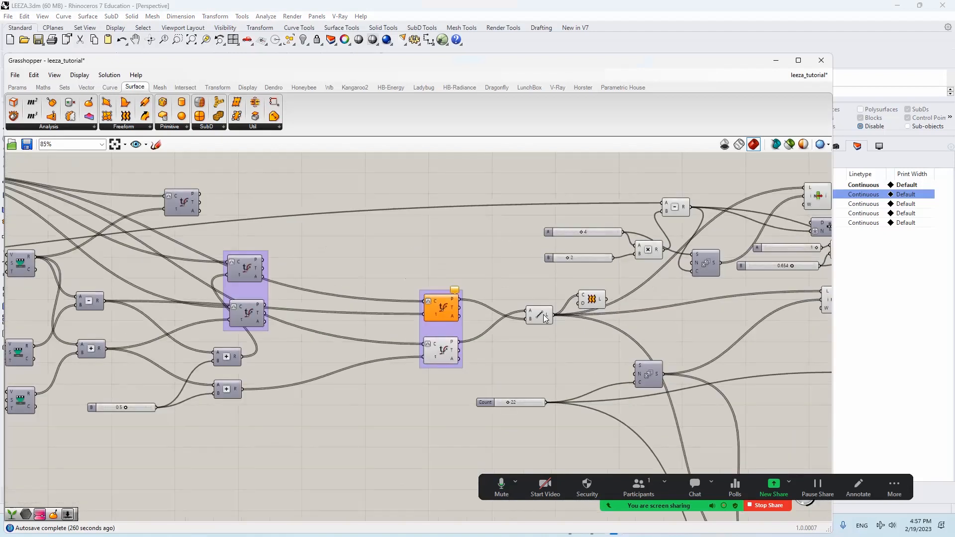
{"action": "left_click_drag", "start_coordinate": [556, 73], "coordinate": [563, 264]}
{"action": "scroll", "coordinate": [507, 381], "scroll_direction": "down", "scroll_amount": 5}
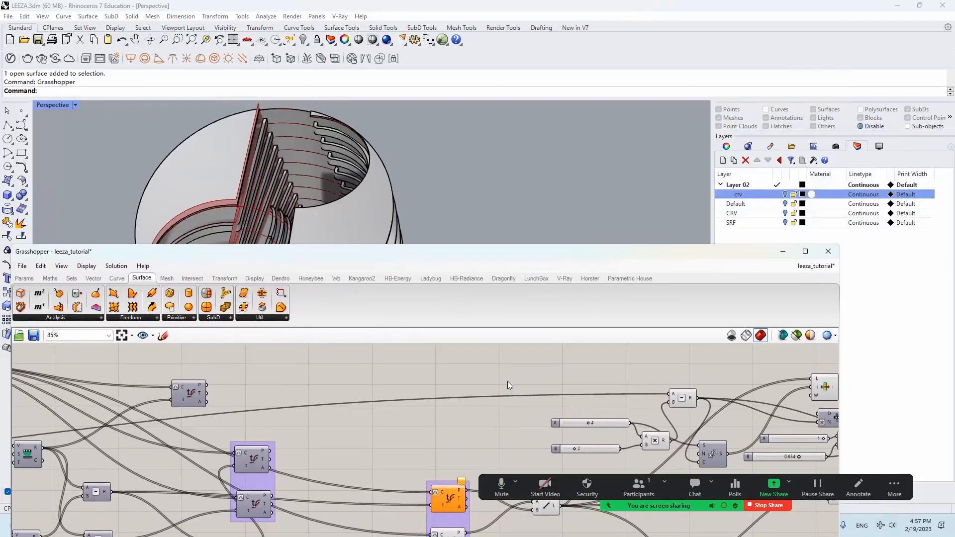
{"action": "scroll", "coordinate": [459, 375], "scroll_direction": "up", "scroll_amount": 3}
{"action": "right_click_drag", "start_coordinate": [459, 374], "coordinate": [417, 358]}
{"action": "scroll", "coordinate": [418, 358], "scroll_direction": "up", "scroll_amount": 3}
{"action": "left_click", "coordinate": [444, 381]}
{"action": "middle_click", "coordinate": [443, 382]}
{"action": "left_click", "coordinate": [464, 395]}
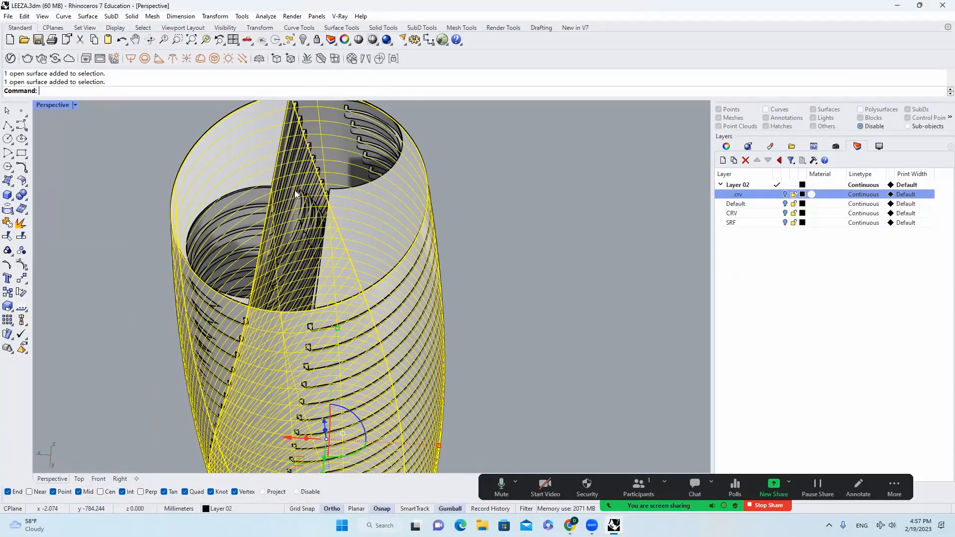
Isolate the atrium surface together with the outer tower shell
{"action": "key", "text": "Escape"}
{"action": "left_click", "coordinate": [259, 262]}
{"action": "left_click", "coordinate": [267, 316], "text": "shift"}
{"action": "left_click", "coordinate": [307, 44]}
{"action": "left_click", "coordinate": [345, 59]}
Make a copy of the atrium surface rotated 180 degrees around the origin
{"action": "left_click", "coordinate": [280, 191]}
{"action": "scroll", "coordinate": [437, 129], "scroll_direction": "down", "scroll_amount": 6}
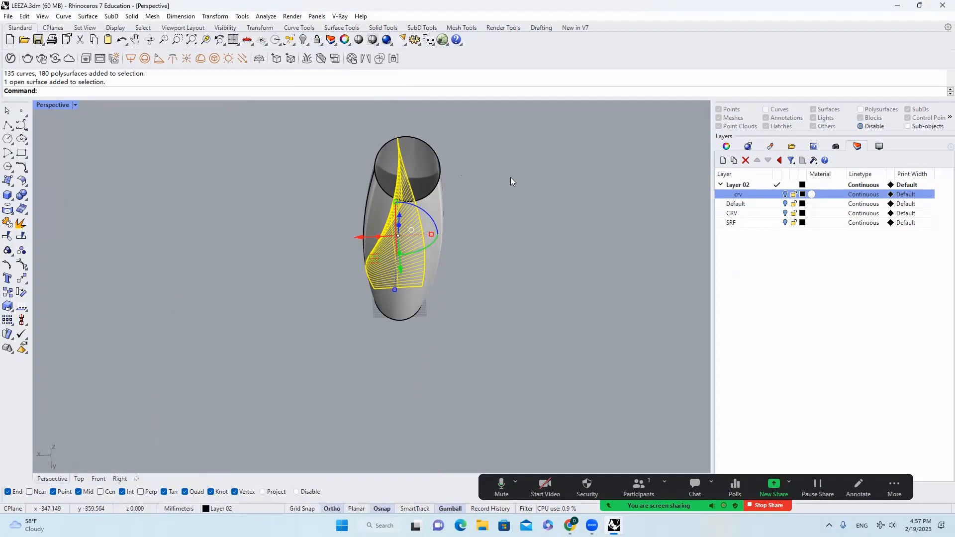
{"action": "key", "text": "Return"}
{"action": "key", "text": "Return"}
{"action": "left_click", "coordinate": [390, 372]}
{"action": "left_click", "coordinate": [465, 118]}
{"action": "key", "text": "Return"}
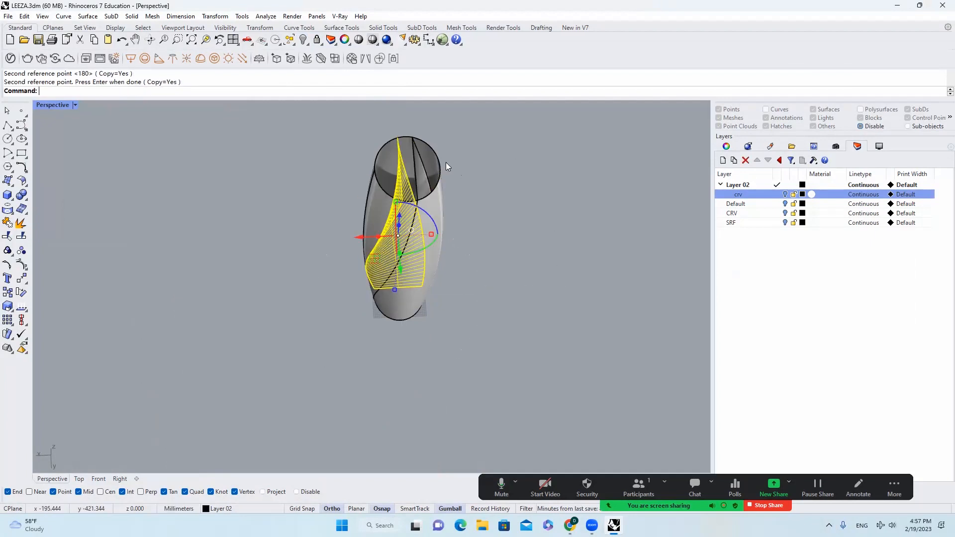
{"action": "key", "text": "Escape"}
Split the outer tower shell using both atrium surfaces as cutting objects
{"action": "scroll", "coordinate": [432, 157], "scroll_direction": "up", "scroll_amount": 5}
{"action": "right_click_drag", "start_coordinate": [449, 175], "coordinate": [460, 172]}
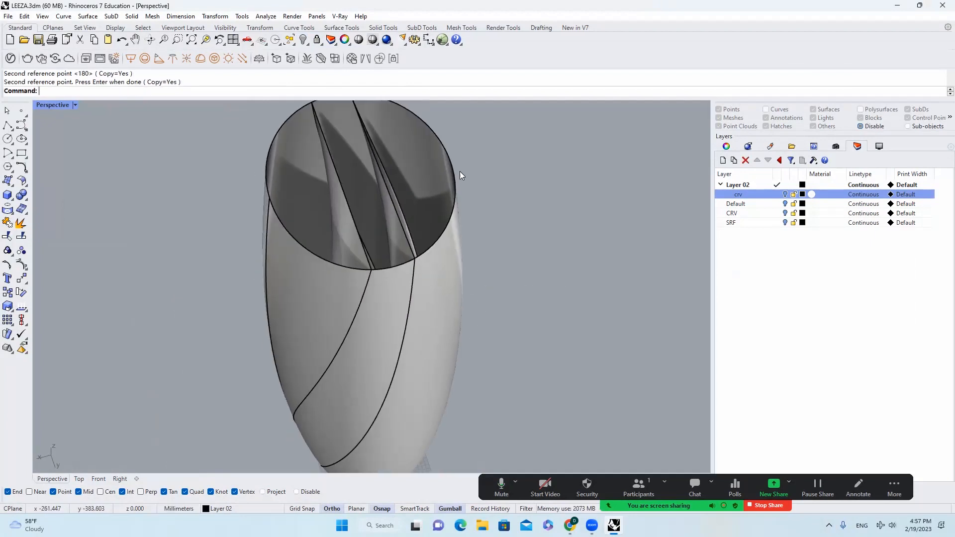
{"action": "type", "text": "S"}
{"action": "type", "text": ";"}
{"action": "key", "text": "BackSpace"}
{"action": "type", "text": "plit"}
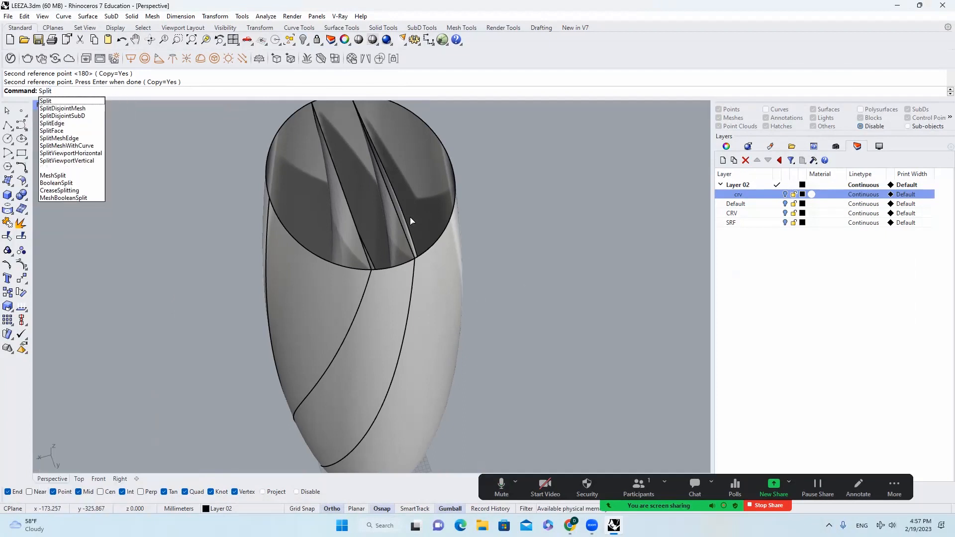
{"action": "key", "text": "Return"}
{"action": "left_click", "coordinate": [388, 305]}
{"action": "key", "text": "Return"}
{"action": "right_click_drag", "start_coordinate": [368, 209], "coordinate": [326, 216]}
{"action": "scroll", "coordinate": [326, 216], "scroll_direction": "up", "scroll_amount": 2}
{"action": "left_click", "coordinate": [332, 229]}
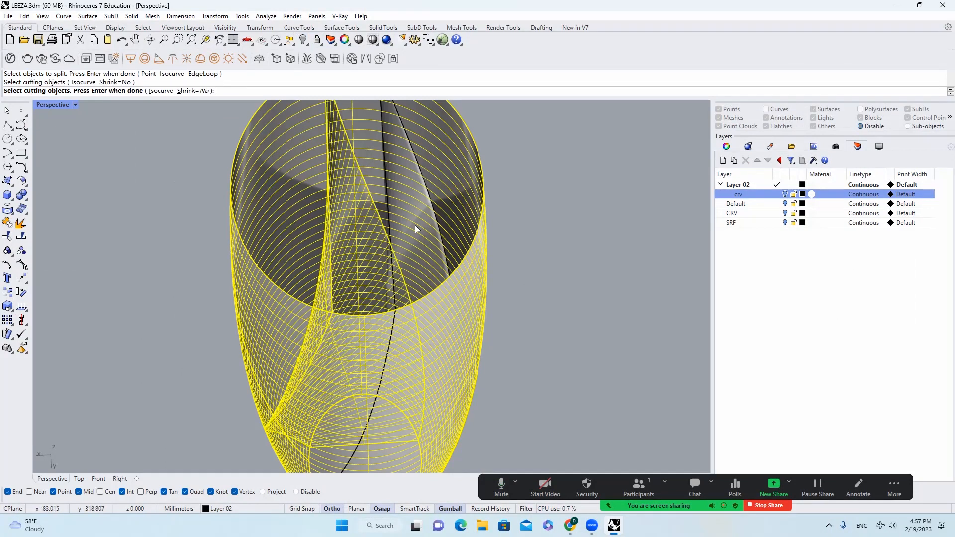
{"action": "left_click", "coordinate": [414, 225]}
{"action": "key", "text": "Return"}
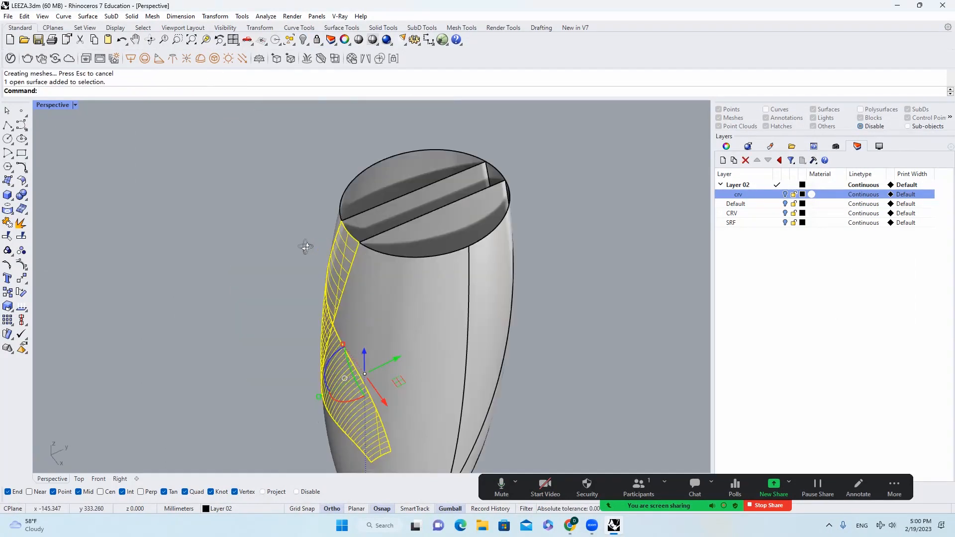
Delete the narrow strips of the split shell lying between the two atrium surfaces
{"action": "right_click_drag", "start_coordinate": [462, 224], "coordinate": [401, 252]}
{"action": "scroll", "coordinate": [442, 248], "scroll_direction": "up", "scroll_amount": 3}
{"action": "left_click", "coordinate": [440, 247]}
{"action": "key", "text": "Delete"}
{"action": "left_click", "coordinate": [478, 258]}
{"action": "scroll", "coordinate": [432, 255], "scroll_direction": "down", "scroll_amount": 4}
{"action": "key", "text": "Delete"}
{"action": "scroll", "coordinate": [400, 251], "scroll_direction": "down", "scroll_amount": 1}
Delete one large side portion of the split shell and the small triangular sliver at the tower's base
{"action": "left_click", "coordinate": [415, 213]}
{"action": "right_click_drag", "start_coordinate": [460, 410], "coordinate": [437, 343], "text": "shift"}
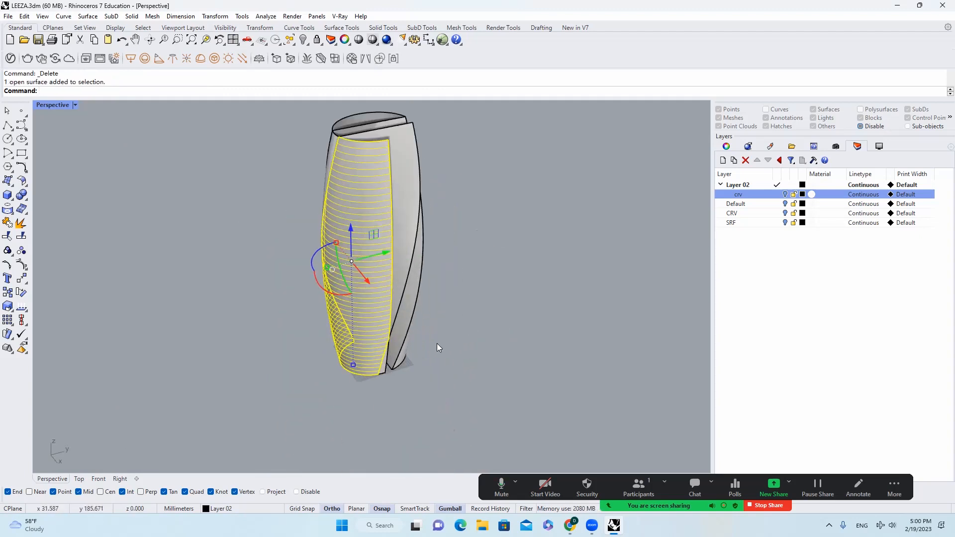
{"action": "scroll", "coordinate": [392, 342], "scroll_direction": "up", "scroll_amount": 6}
{"action": "key", "text": "Delete"}
{"action": "scroll", "coordinate": [391, 341], "scroll_direction": "up", "scroll_amount": 3}
{"action": "left_click", "coordinate": [369, 371]}
{"action": "scroll", "coordinate": [370, 371], "scroll_direction": "down", "scroll_amount": 6}
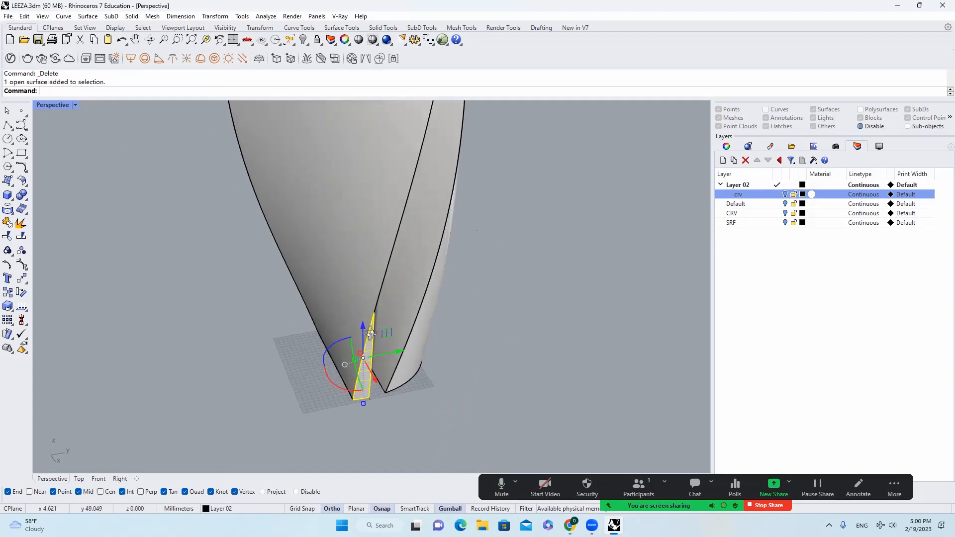
{"action": "right_click_drag", "start_coordinate": [384, 170], "coordinate": [426, 259]}
{"action": "scroll", "coordinate": [387, 210], "scroll_direction": "up", "scroll_amount": 2}
{"action": "type", "text": "e"}
{"action": "key", "text": "space"}
Isolate the remaining parts of the split tower shell
{"action": "right_click_drag", "start_coordinate": [387, 210], "coordinate": [497, 207]}
{"action": "scroll", "coordinate": [399, 196], "scroll_direction": "up", "scroll_amount": 5}
{"action": "left_click", "coordinate": [418, 228]}
{"action": "scroll", "coordinate": [423, 224], "scroll_direction": "down", "scroll_amount": 5}
{"action": "scroll", "coordinate": [448, 233], "scroll_direction": "up", "scroll_amount": 5}
{"action": "left_click", "coordinate": [447, 235], "text": "shift"}
{"action": "scroll", "coordinate": [228, 169], "scroll_direction": "down", "scroll_amount": 5}
{"action": "right_click", "coordinate": [119, 4]}
{"action": "left_click", "coordinate": [384, 166]}
{"action": "scroll", "coordinate": [368, 159], "scroll_direction": "up", "scroll_amount": 3}
{"action": "left_click", "coordinate": [307, 44]}
{"action": "left_click", "coordinate": [345, 59]}
Isolate the single large shell surface on one side of the tower
{"action": "scroll", "coordinate": [404, 194], "scroll_direction": "down", "scroll_amount": 5}
{"action": "left_click", "coordinate": [405, 194]}
{"action": "scroll", "coordinate": [332, 214], "scroll_direction": "up", "scroll_amount": 4}
{"action": "left_click", "coordinate": [332, 214]}
{"action": "mouse_move", "coordinate": [368, 210]}
{"action": "right_mouse_down"}
{"action": "mouse_move", "coordinate": [398, 207]}
{"action": "mouse_move", "coordinate": [384, 213]}
{"action": "right_mouse_up"}
{"action": "left_click", "coordinate": [306, 43]}
{"action": "left_click", "coordinate": [345, 59]}
Extract the wireframe of the isolated shell surface and move the selection to the crv layer
{"action": "scroll", "coordinate": [323, 234], "scroll_direction": "up", "scroll_amount": 4}
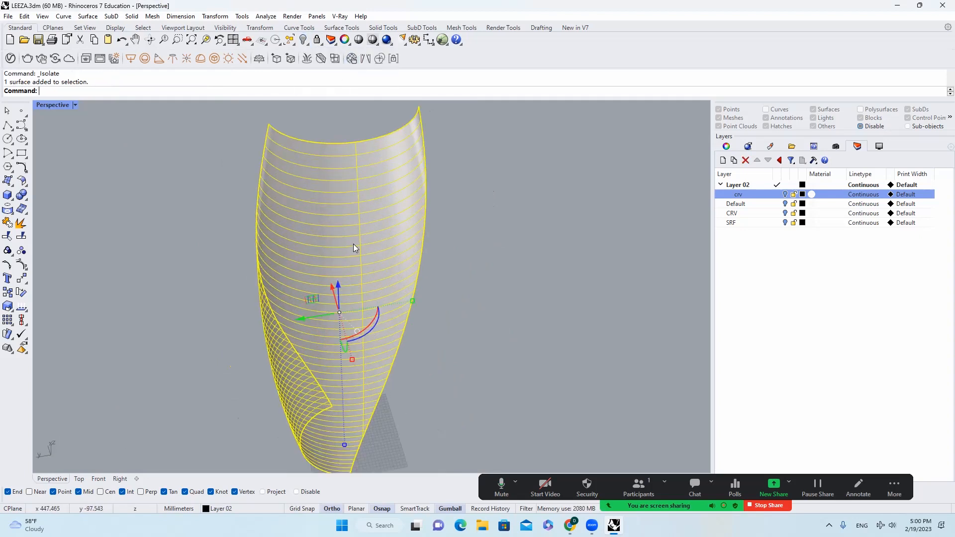
{"action": "key", "text": "Return"}
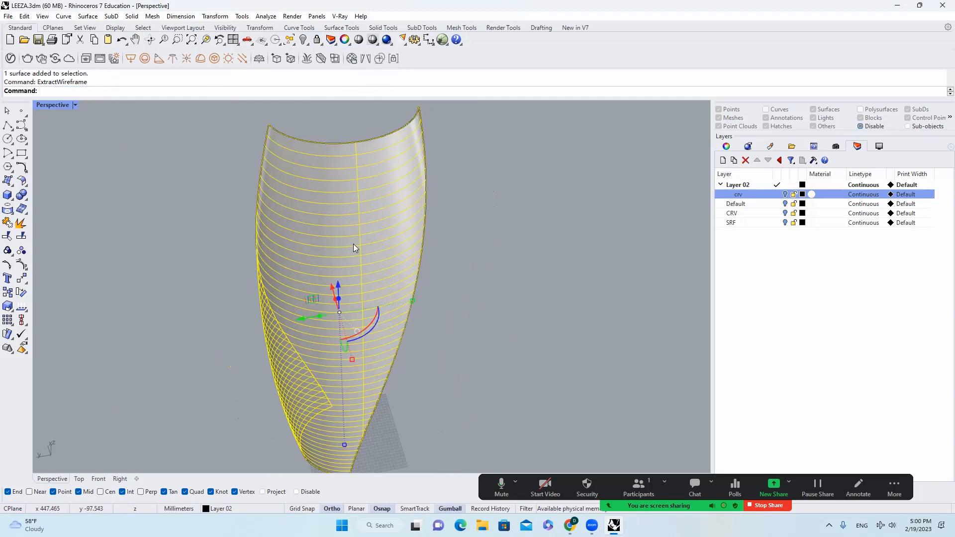
{"action": "scroll", "coordinate": [353, 243], "scroll_direction": "down", "scroll_amount": 2}
{"action": "left_click", "coordinate": [222, 509]}
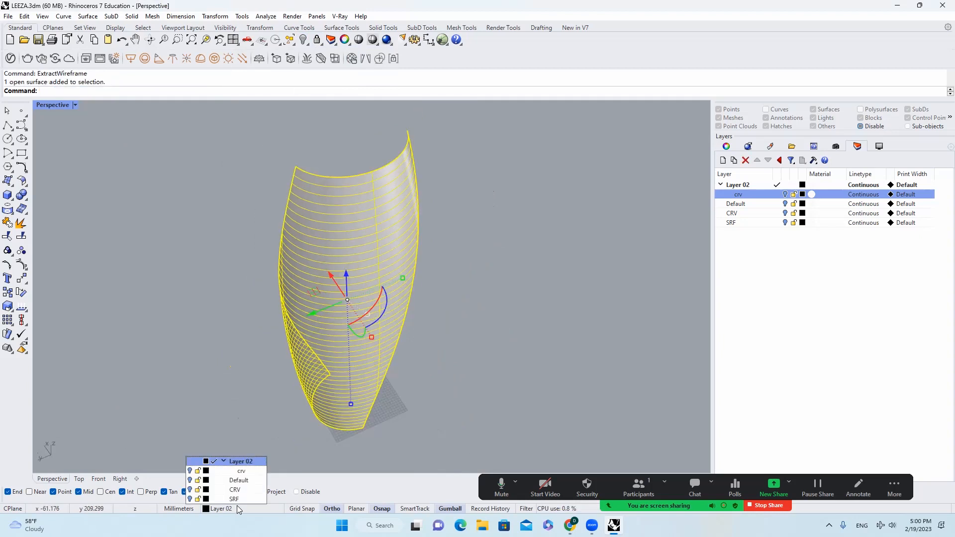
{"action": "left_click", "coordinate": [241, 471]}
Delete the vertical curve running down the middle of the extracted wireframe
{"action": "left_click", "coordinate": [379, 252]}
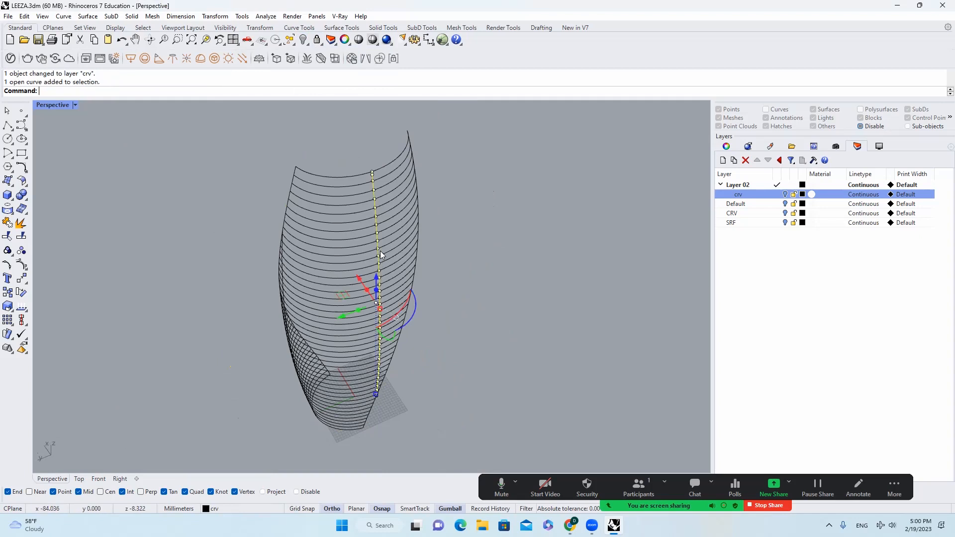
{"action": "scroll", "coordinate": [379, 249], "scroll_direction": "up", "scroll_amount": 4}
{"action": "type", "text": "e"}
{"action": "key", "text": "Return"}
{"action": "scroll", "coordinate": [303, 275], "scroll_direction": "down", "scroll_amount": 7}
Delete the edge curves along both sides of the wireframe, keeping the horizontal curves
{"action": "scroll", "coordinate": [315, 219], "scroll_direction": "up", "scroll_amount": 5}
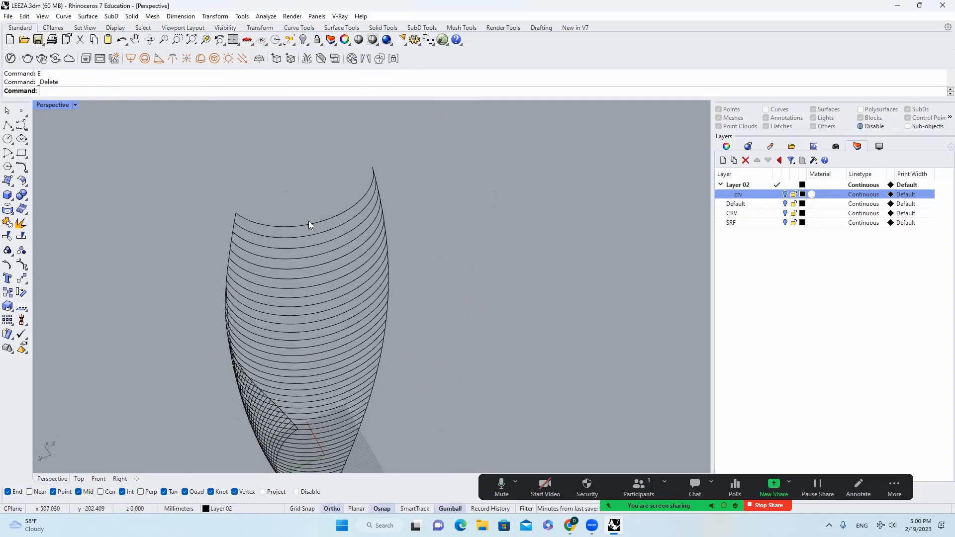
{"action": "left_click", "coordinate": [237, 219]}
{"action": "type", "text": "e"}
{"action": "key", "text": "Return"}
{"action": "scroll", "coordinate": [373, 175], "scroll_direction": "up", "scroll_amount": 6}
{"action": "left_click", "coordinate": [377, 173]}
{"action": "left_click", "coordinate": [405, 201]}
{"action": "key", "text": "e"}
{"action": "key", "text": "Return"}
Select all the horizontal wireframe curves of the shell and group them
{"action": "scroll", "coordinate": [379, 167], "scroll_direction": "down", "scroll_amount": 10}
{"action": "scroll", "coordinate": [329, 368], "scroll_direction": "up", "scroll_amount": 5}
{"action": "scroll", "coordinate": [413, 292], "scroll_direction": "down", "scroll_amount": 8}
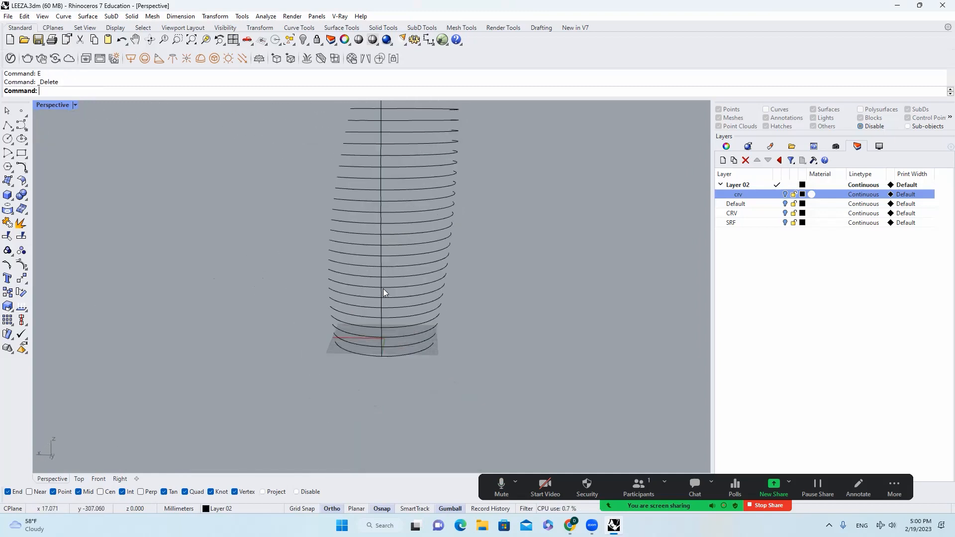
{"action": "left_click_drag", "start_coordinate": [290, 130], "coordinate": [456, 359]}
{"action": "scroll", "coordinate": [430, 184], "scroll_direction": "up", "scroll_amount": 5}
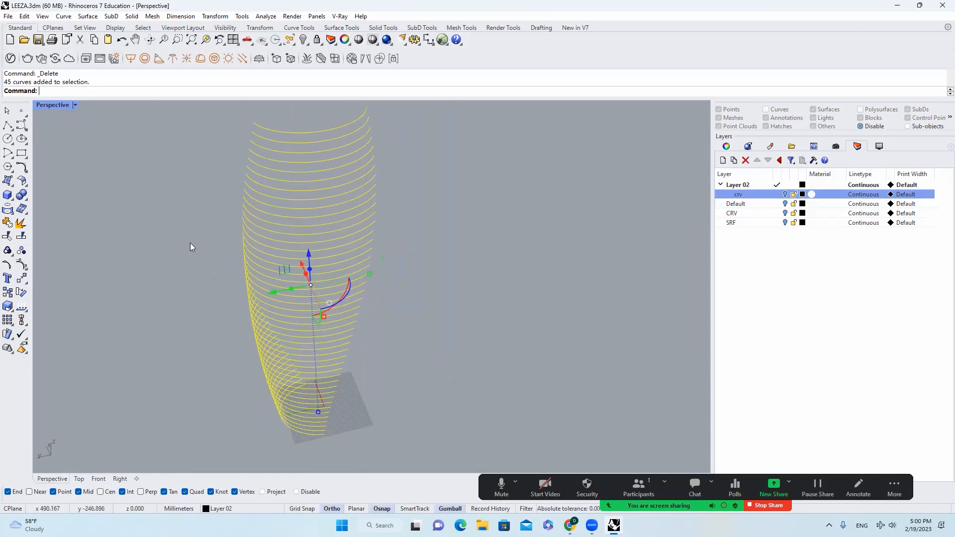
{"action": "left_click", "coordinate": [9, 251]}
{"action": "left_click", "coordinate": [202, 281]}
{"action": "scroll", "coordinate": [202, 281], "scroll_direction": "down", "scroll_amount": 6}
{"action": "left_click", "coordinate": [279, 282]}
{"action": "scroll", "coordinate": [408, 282], "scroll_direction": "up", "scroll_amount": 2}
{"action": "type", "text": "gr"}
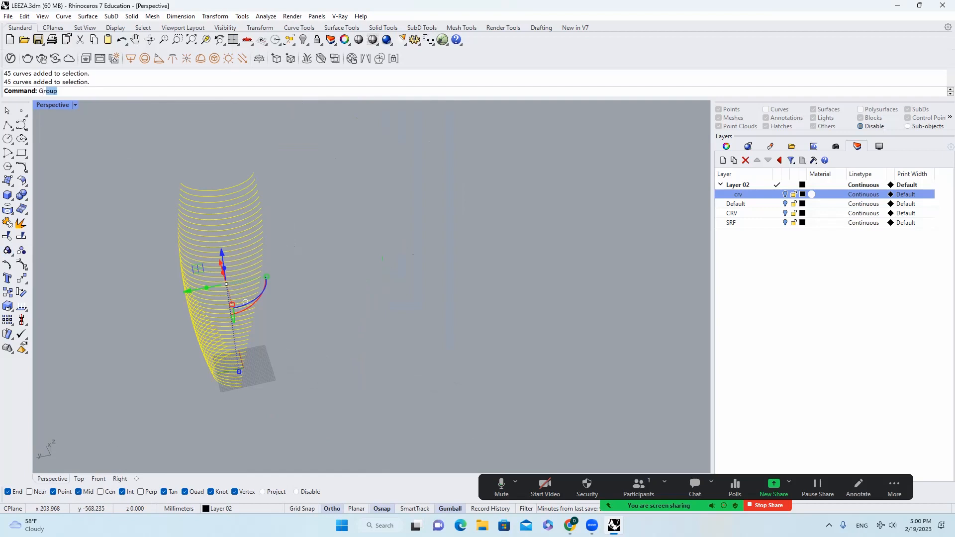
{"action": "key", "text": "Return"}
{"action": "scroll", "coordinate": [437, 328], "scroll_direction": "down", "scroll_amount": 4}
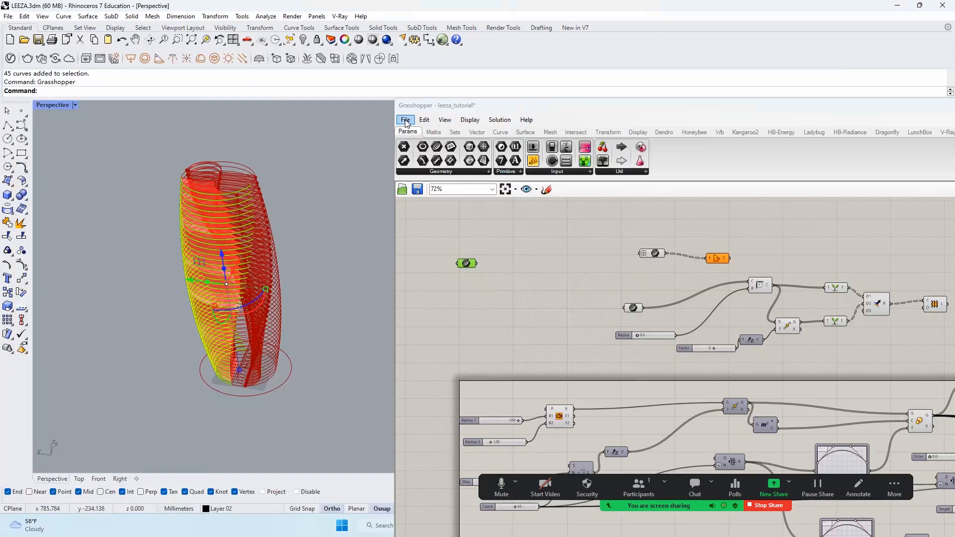
Create a new Grasshopper definition and place a Curve parameter on its canvas
{"action": "left_click", "coordinate": [405, 120]}
{"action": "left_click", "coordinate": [436, 131]}
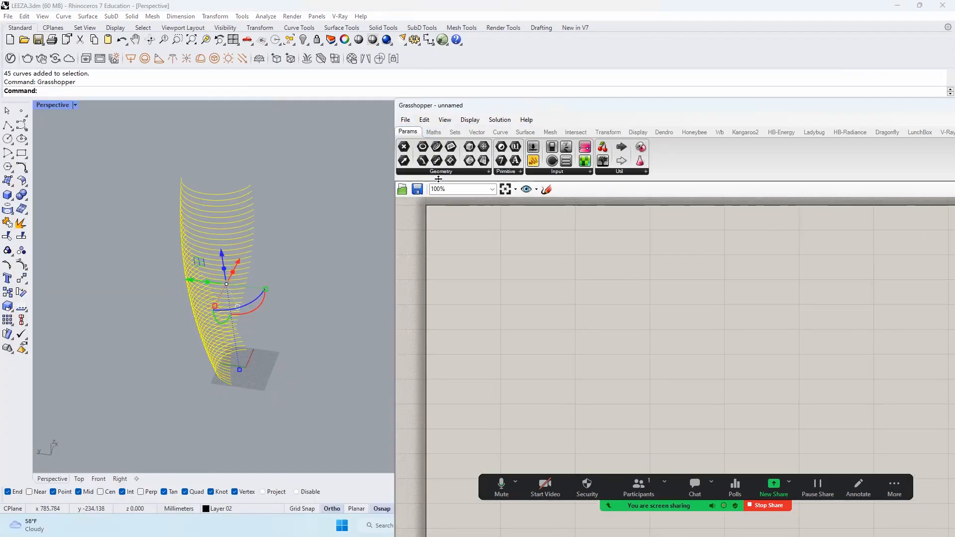
{"action": "left_click_drag", "start_coordinate": [449, 160], "coordinate": [487, 230]}
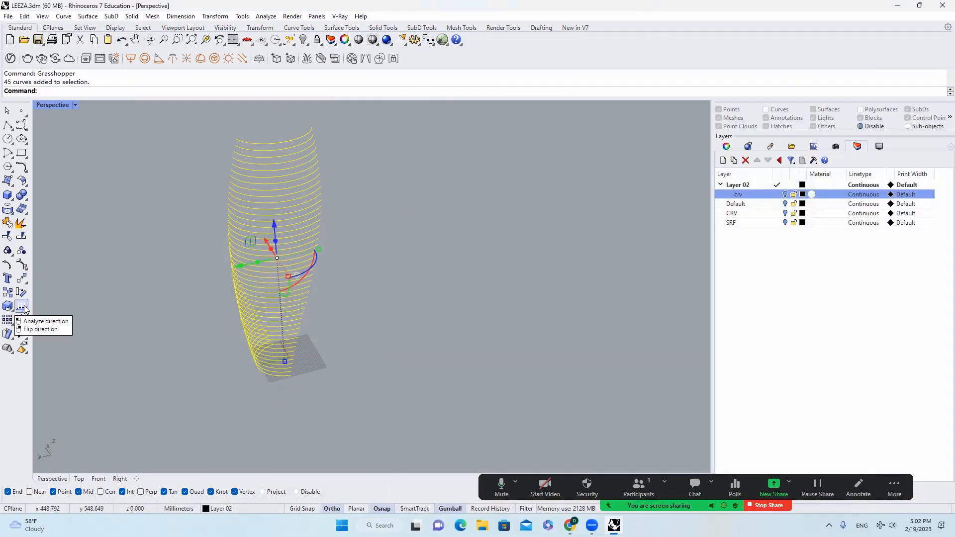
Analyze the directions of the grouped shell curves and flip the lowest curve to match the others
{"action": "left_click", "coordinate": [21, 307]}
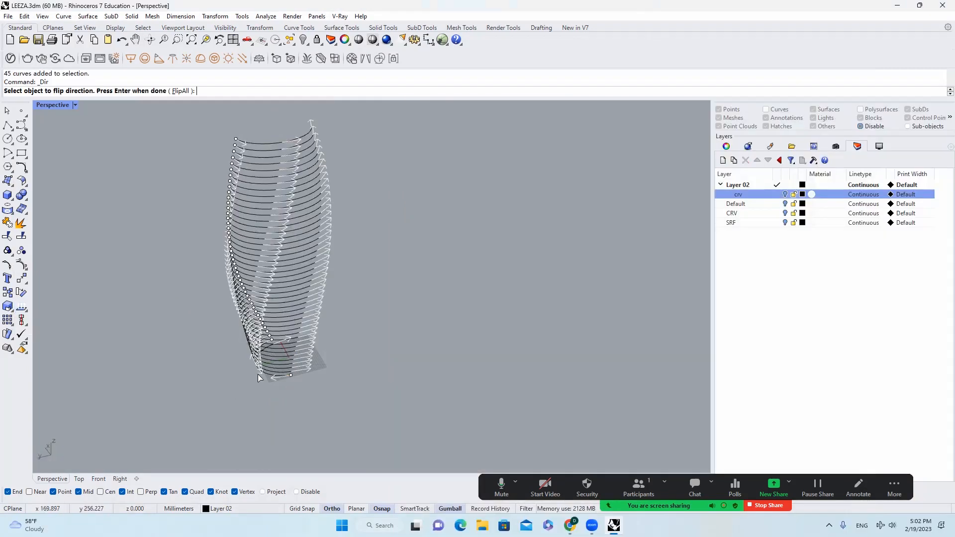
{"action": "scroll", "coordinate": [257, 374], "scroll_direction": "up", "scroll_amount": 10}
{"action": "left_click", "coordinate": [320, 379]}
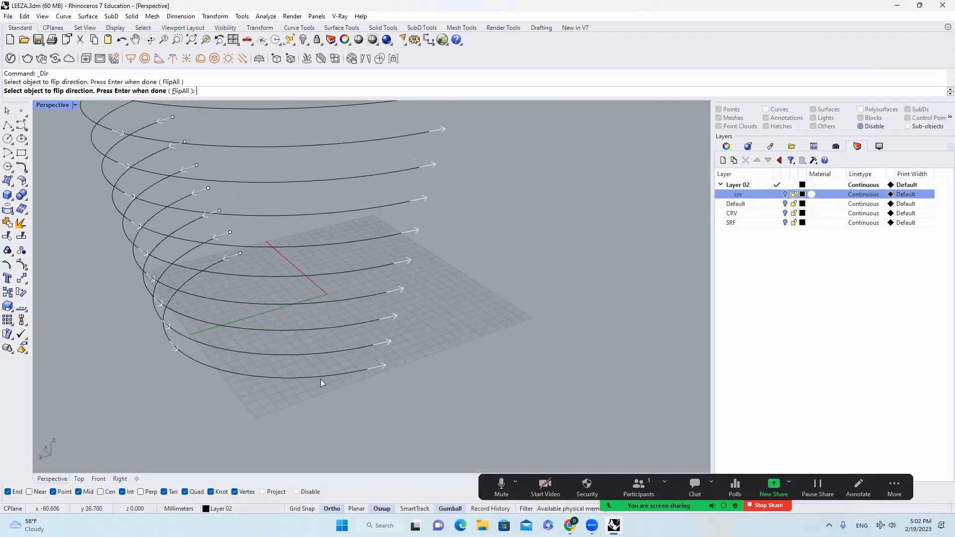
{"action": "scroll", "coordinate": [311, 388], "scroll_direction": "down", "scroll_amount": 5}
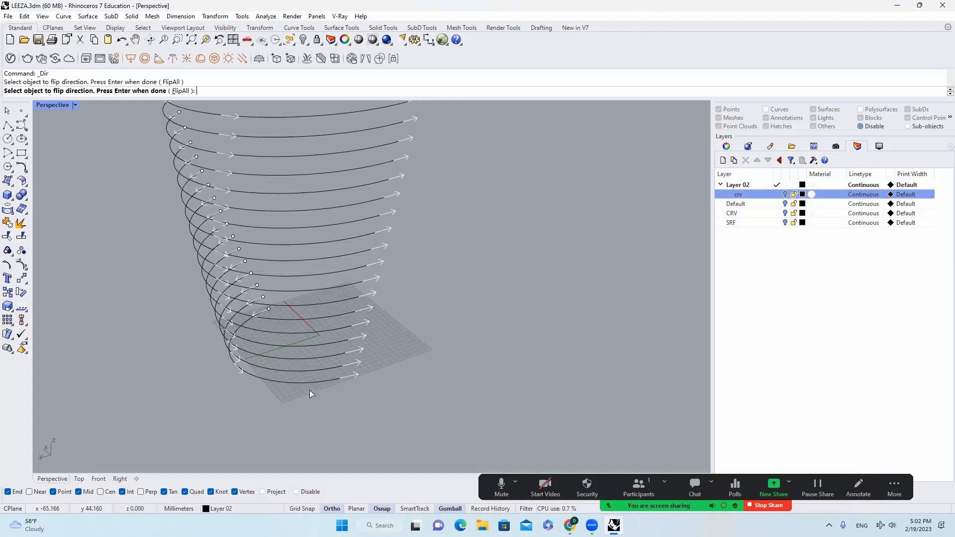
{"action": "right_click", "coordinate": [309, 390]}
{"action": "left_click", "coordinate": [327, 399]}
{"action": "scroll", "coordinate": [343, 396], "scroll_direction": "down", "scroll_amount": 6}
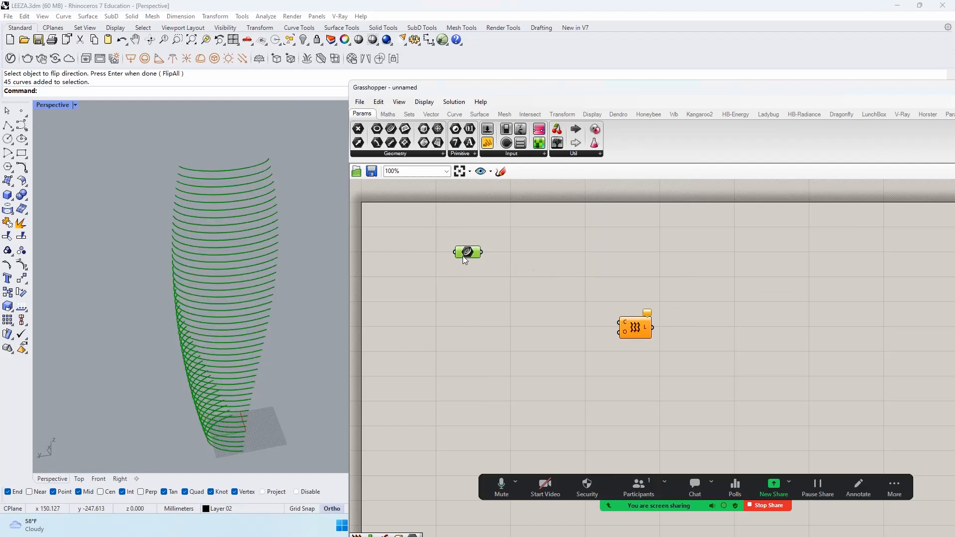
Reference all the horizontal shell curves into the Curve parameter as multiple curves, picking them in order from the base to the top
{"action": "right_click", "coordinate": [467, 253]}
{"action": "left_click", "coordinate": [509, 350]}
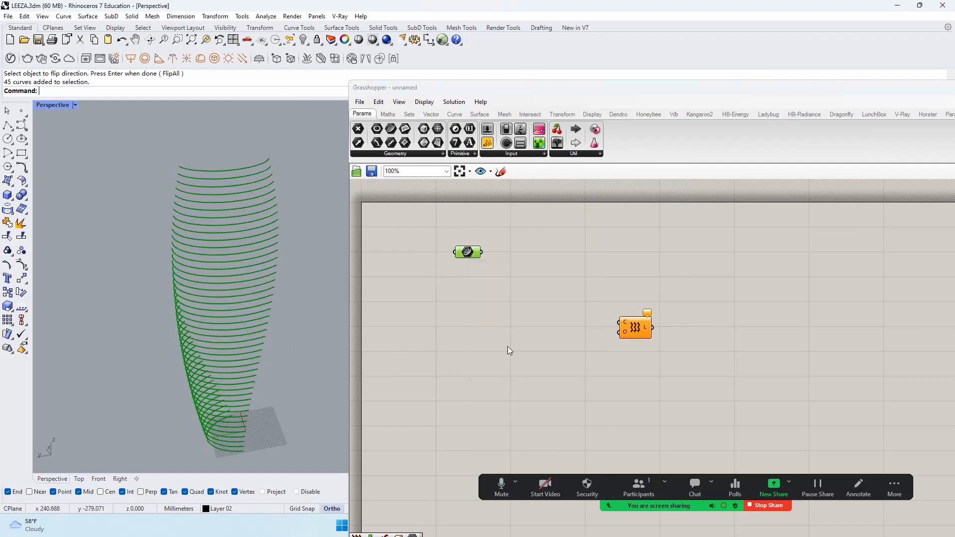
{"action": "right_click", "coordinate": [468, 254]}
{"action": "left_click", "coordinate": [554, 388]}
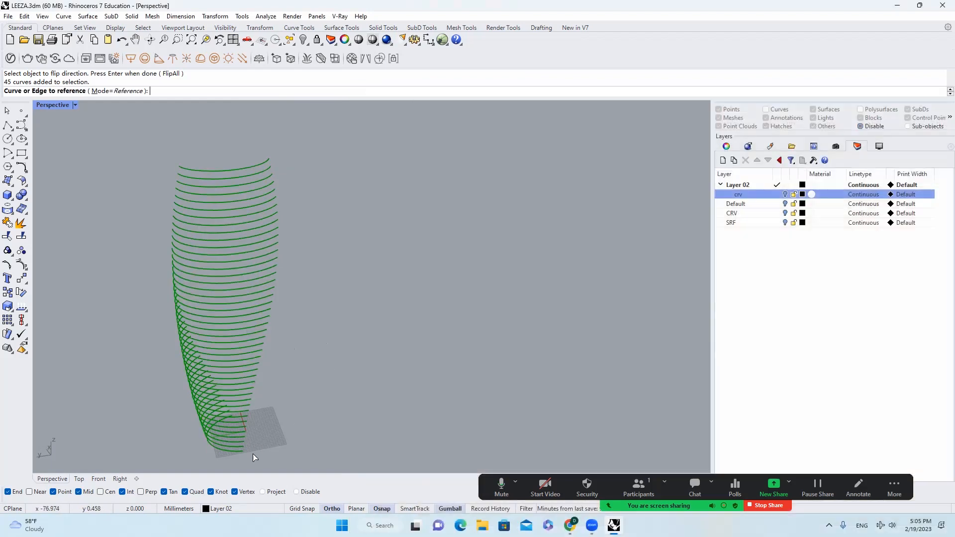
{"action": "left_click", "coordinate": [240, 451]}
{"action": "scroll", "coordinate": [242, 447], "scroll_direction": "up", "scroll_amount": 4}
{"action": "left_click", "coordinate": [242, 445]}
{"action": "left_click", "coordinate": [241, 436]}
{"action": "left_click", "coordinate": [243, 429]}
{"action": "left_click", "coordinate": [246, 421]}
{"action": "left_click_drag", "start_coordinate": [246, 418], "coordinate": [280, 239]}
{"action": "scroll", "coordinate": [278, 249], "scroll_direction": "down", "scroll_amount": 5}
{"action": "mouse_move", "coordinate": [246, 326]}
{"action": "left_mouse_down"}
{"action": "mouse_move", "coordinate": [261, 222]}
{"action": "mouse_move", "coordinate": [255, 159]}
{"action": "left_mouse_up"}
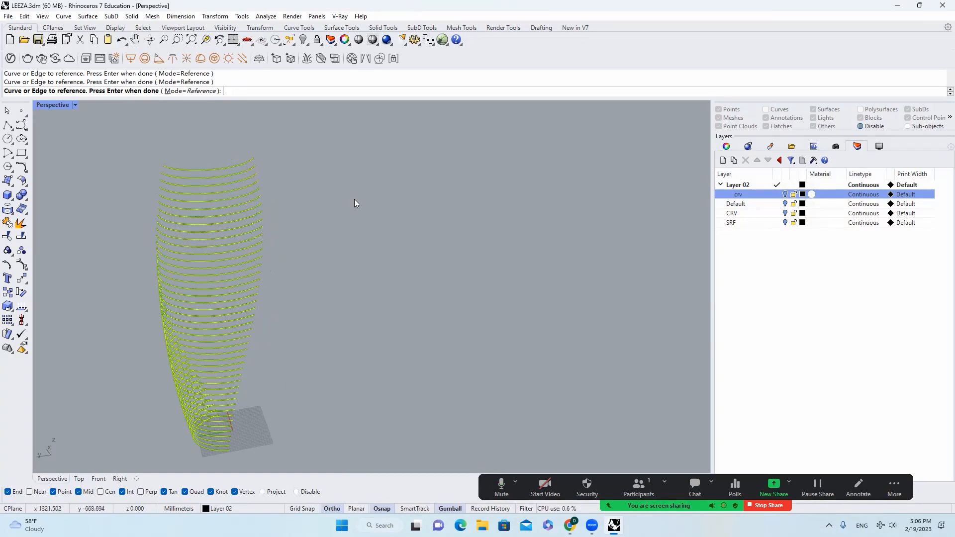
{"action": "key", "text": "Return"}
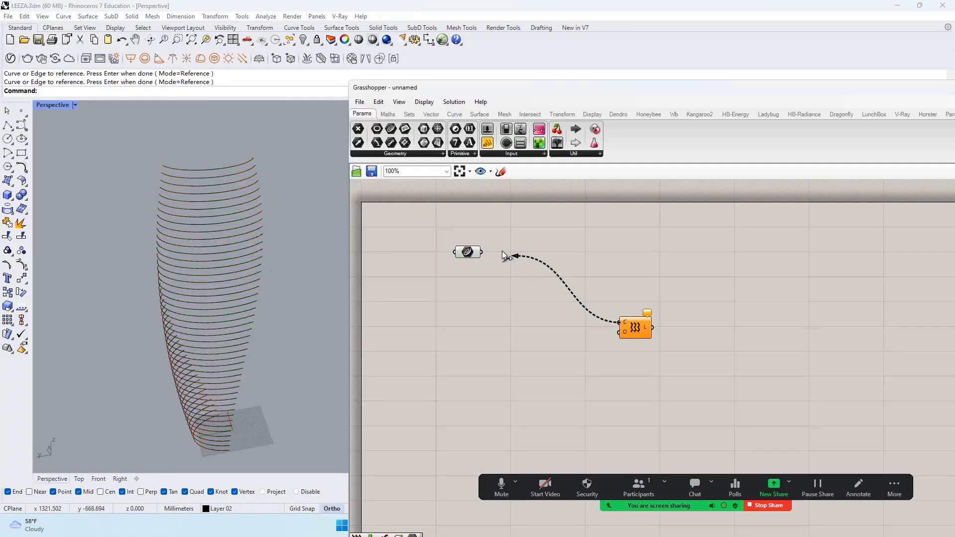
Connect the Curve parameter to the Loft component's curve input and inspect the lofted surface
{"action": "left_click_drag", "start_coordinate": [503, 251], "coordinate": [481, 251]}
{"action": "scroll", "coordinate": [279, 219], "scroll_direction": "up", "scroll_amount": 6}
{"action": "scroll", "coordinate": [279, 220], "scroll_direction": "down", "scroll_amount": 6}
{"action": "right_click_drag", "start_coordinate": [260, 218], "coordinate": [309, 218]}
{"action": "scroll", "coordinate": [309, 219], "scroll_direction": "up", "scroll_amount": 3}
{"action": "left_click", "coordinate": [513, 293]}
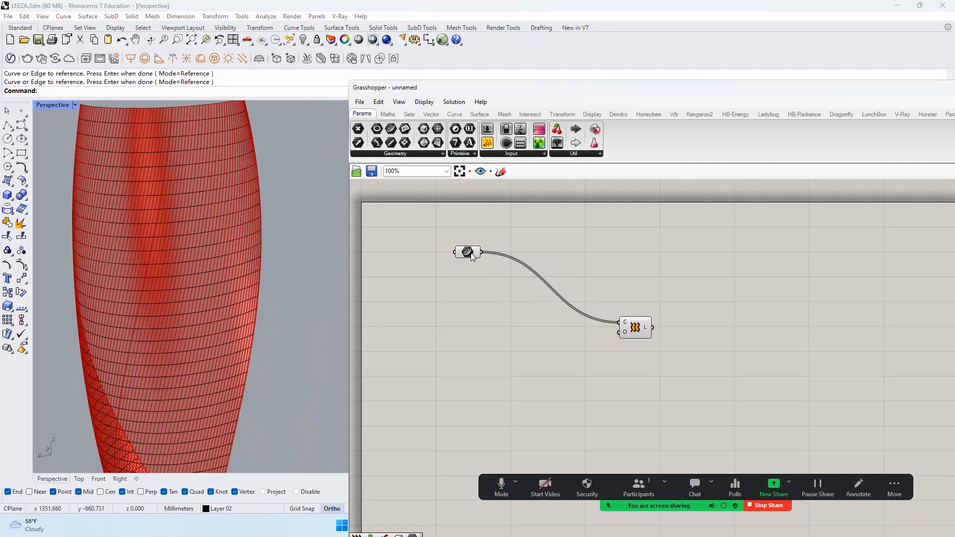
Add a Divide Curve component fed by the Curve parameter and a count slider of 20
{"action": "left_click_drag", "start_coordinate": [473, 255], "coordinate": [452, 267]}
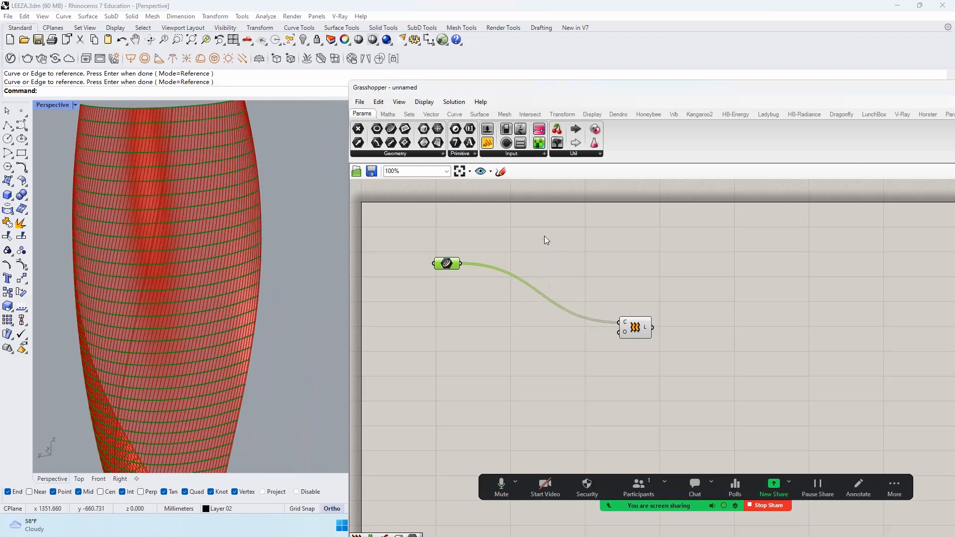
{"action": "left_click", "coordinate": [488, 117]}
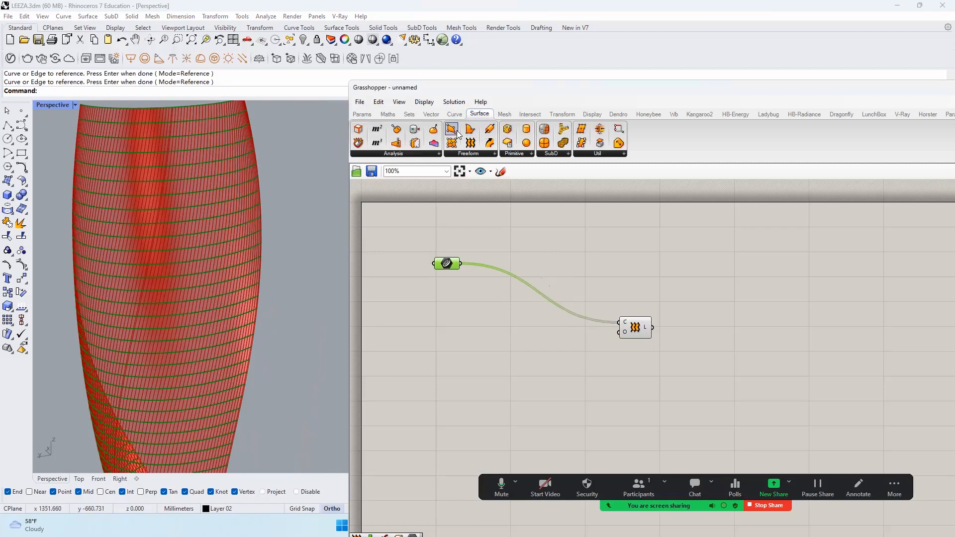
{"action": "left_click", "coordinate": [454, 114]}
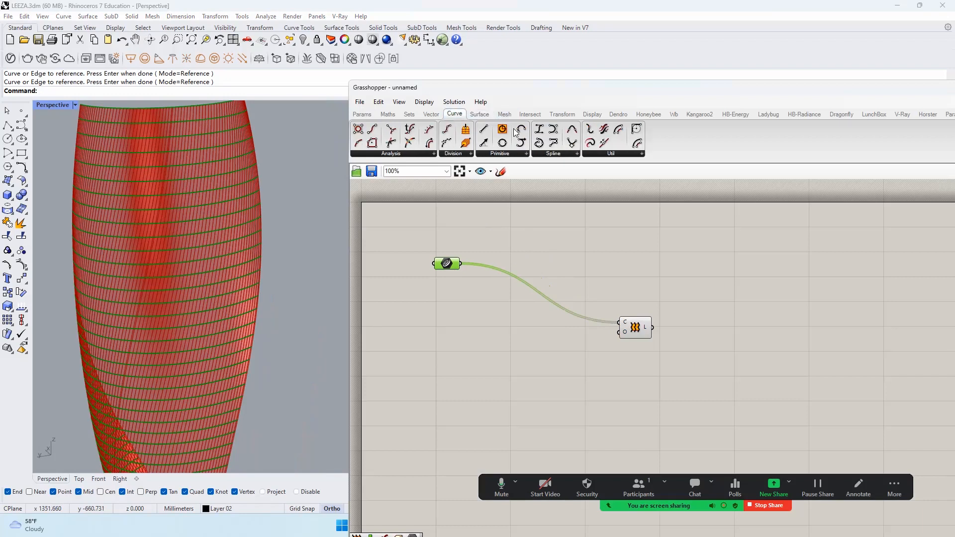
{"action": "left_click_drag", "start_coordinate": [615, 256], "coordinate": [553, 326]}
{"action": "double_click", "coordinate": [472, 337]}
{"action": "type", "text": "2"}
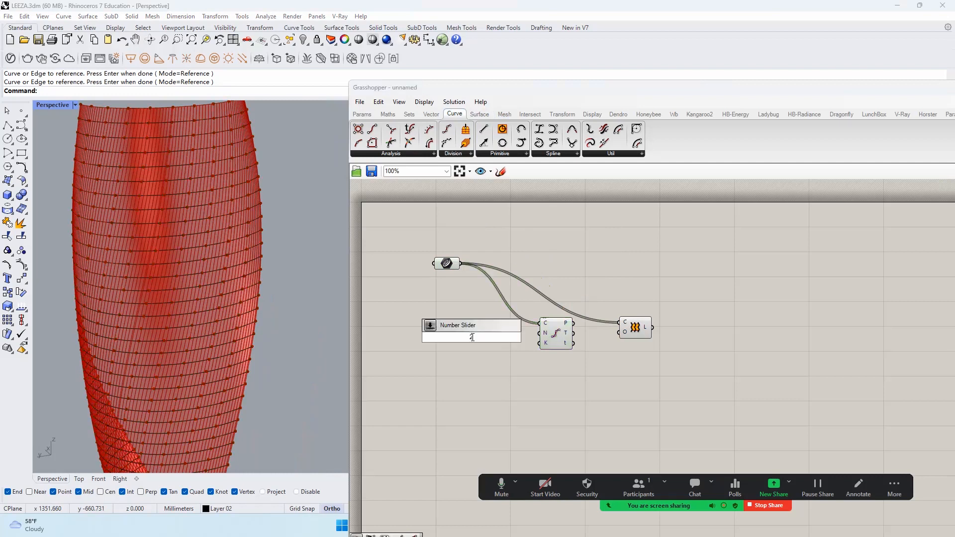
{"action": "type", "text": "0"}
{"action": "key", "text": "Return"}
{"action": "left_click_drag", "start_coordinate": [514, 337], "coordinate": [554, 336]}
{"action": "left_click", "coordinate": [553, 332]}
Delete the Loft component and set the Divide Curve count slider to 30
{"action": "left_click_drag", "start_coordinate": [630, 324], "coordinate": [715, 324]}
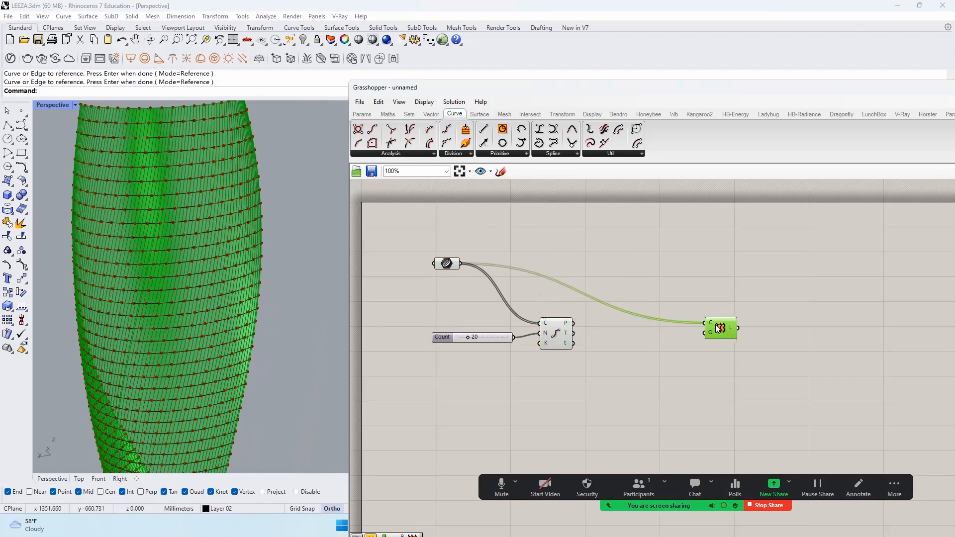
{"action": "key", "text": "Delete"}
{"action": "scroll", "coordinate": [493, 341], "scroll_direction": "up", "scroll_amount": 2}
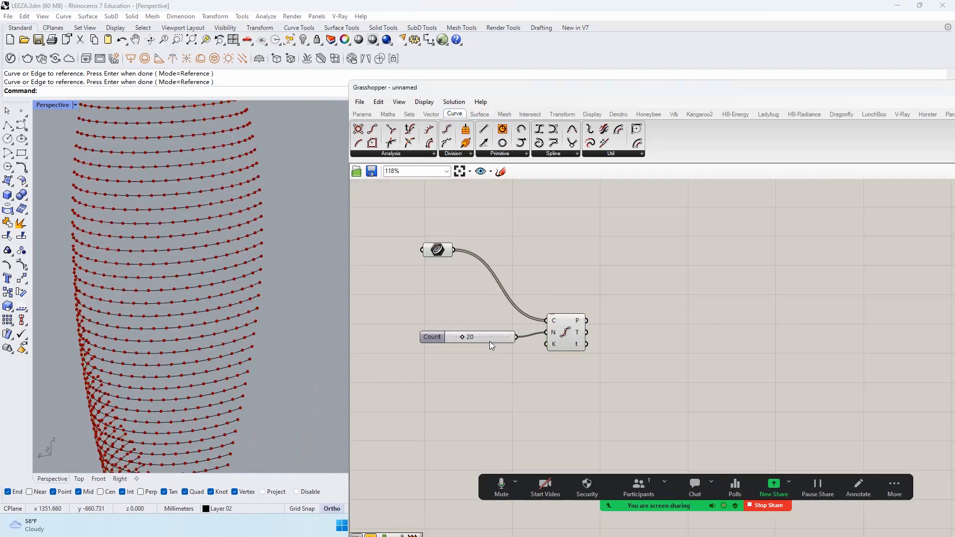
{"action": "double_click", "coordinate": [484, 338]}
{"action": "type", "text": "30"}
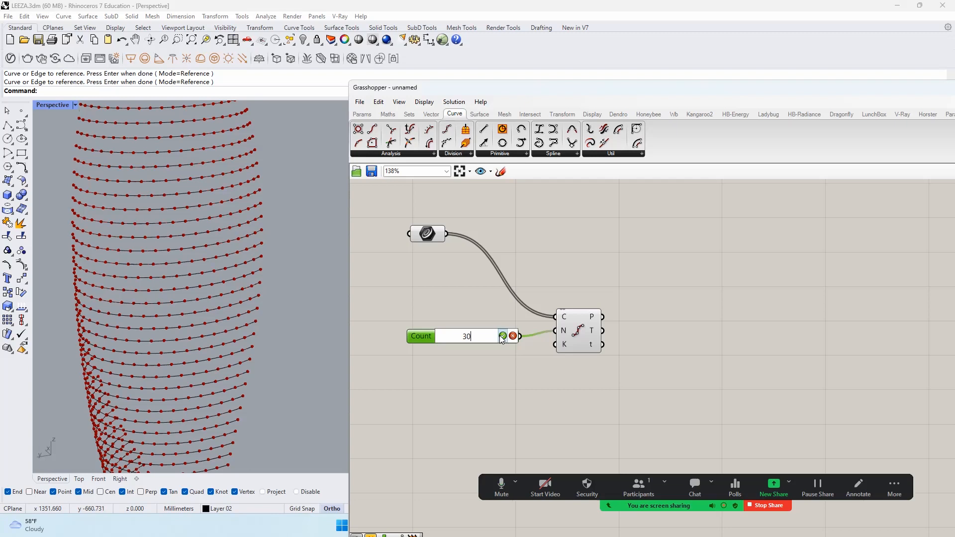
{"action": "left_click", "coordinate": [502, 336]}
{"action": "scroll", "coordinate": [552, 266], "scroll_direction": "down", "scroll_amount": 2}
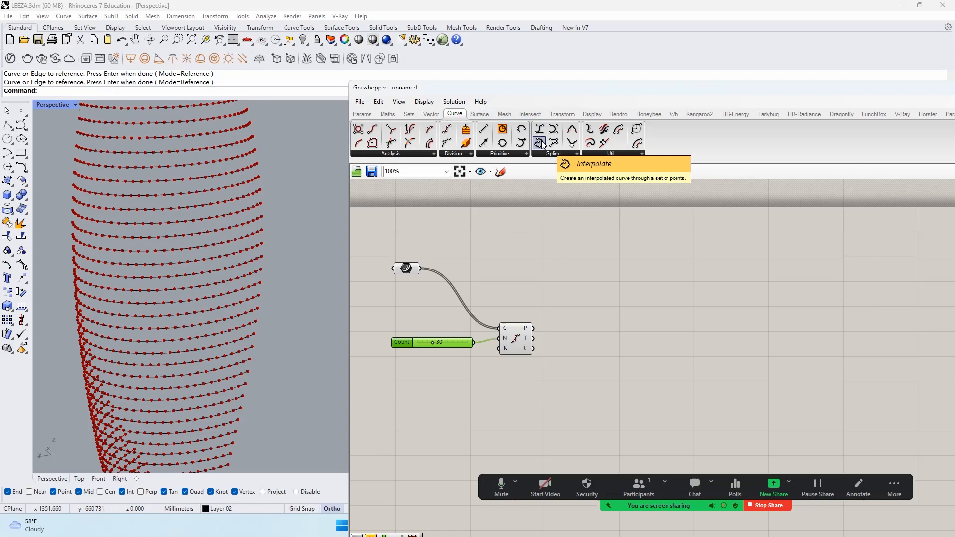
Add an Interpolate component through the division points and connect its curve output to a new Loft component
{"action": "left_click_drag", "start_coordinate": [615, 333], "coordinate": [616, 334]}
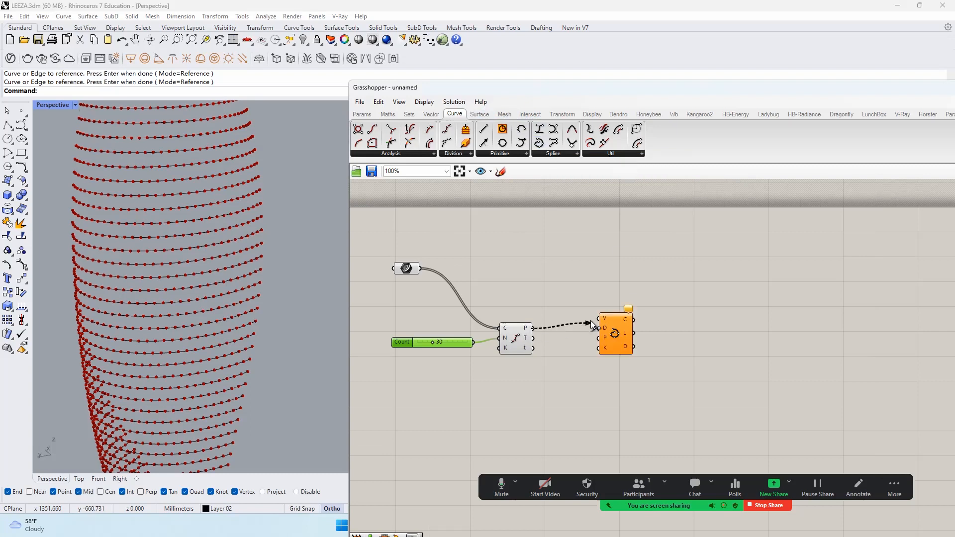
{"action": "double_click", "coordinate": [667, 333]}
{"action": "type", "text": "loft"}
{"action": "key", "text": "Return"}
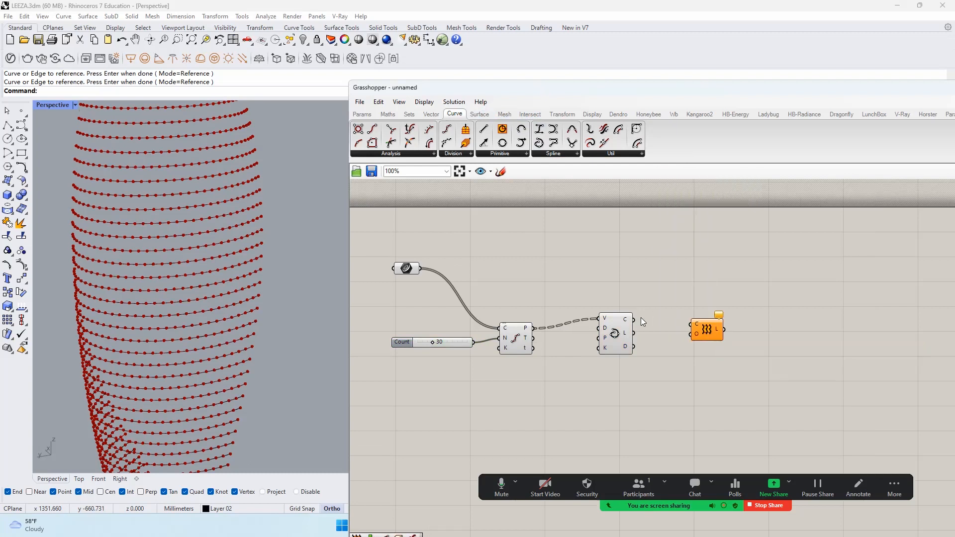
{"action": "left_click_drag", "start_coordinate": [691, 323], "coordinate": [692, 324]}
Flatten the Interpolate component's curve output and bake the lofted surface into Rhino
{"action": "scroll", "coordinate": [606, 318], "scroll_direction": "up", "scroll_amount": 1}
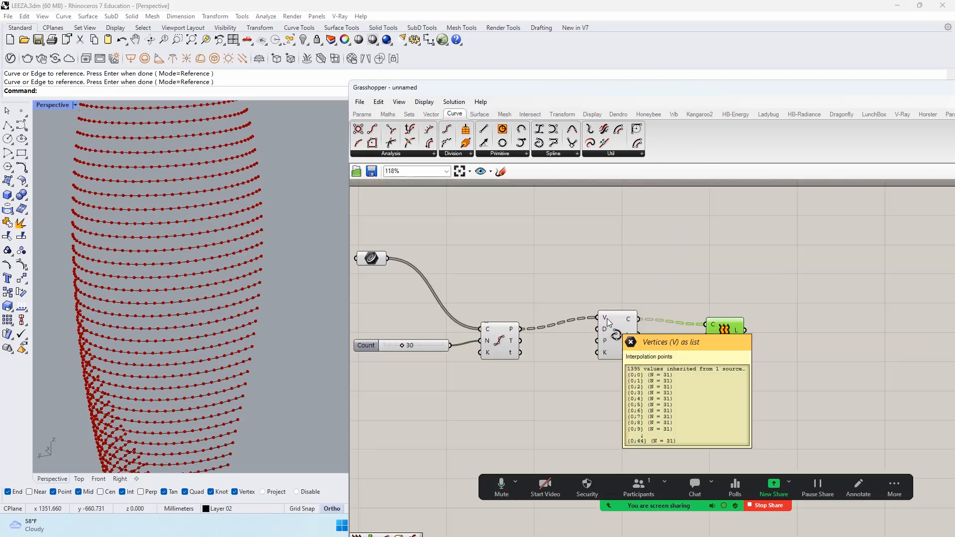
{"action": "right_click", "coordinate": [629, 318]}
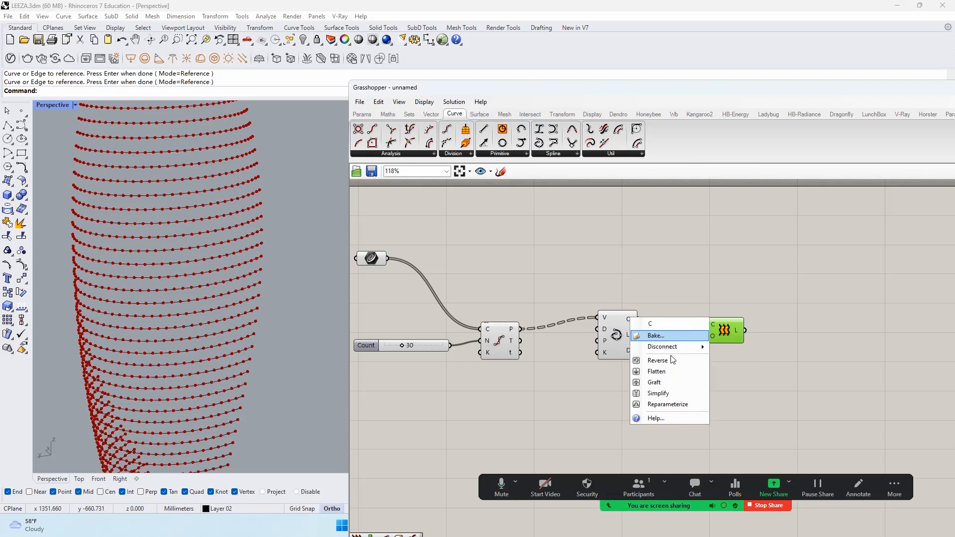
{"action": "left_click", "coordinate": [648, 367]}
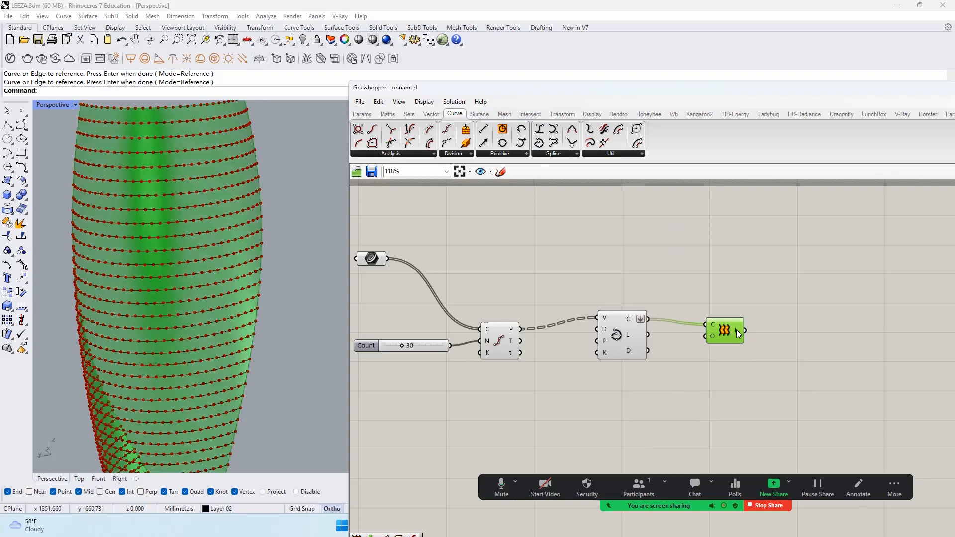
{"action": "middle_click", "coordinate": [733, 330]}
{"action": "left_click", "coordinate": [768, 361]}
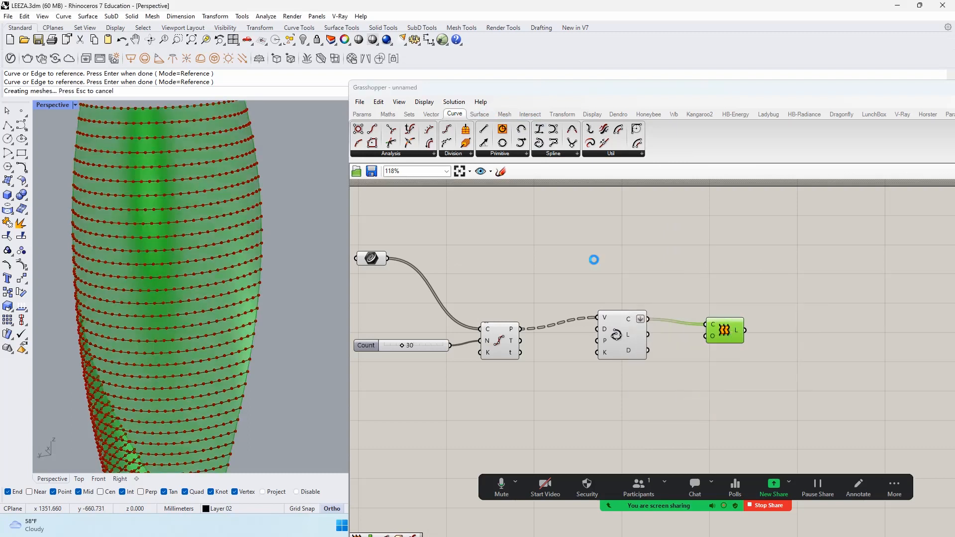
{"action": "scroll", "coordinate": [602, 266], "scroll_direction": "down", "scroll_amount": 4}
{"action": "right_click_drag", "start_coordinate": [943, 235], "coordinate": [875, 245]}
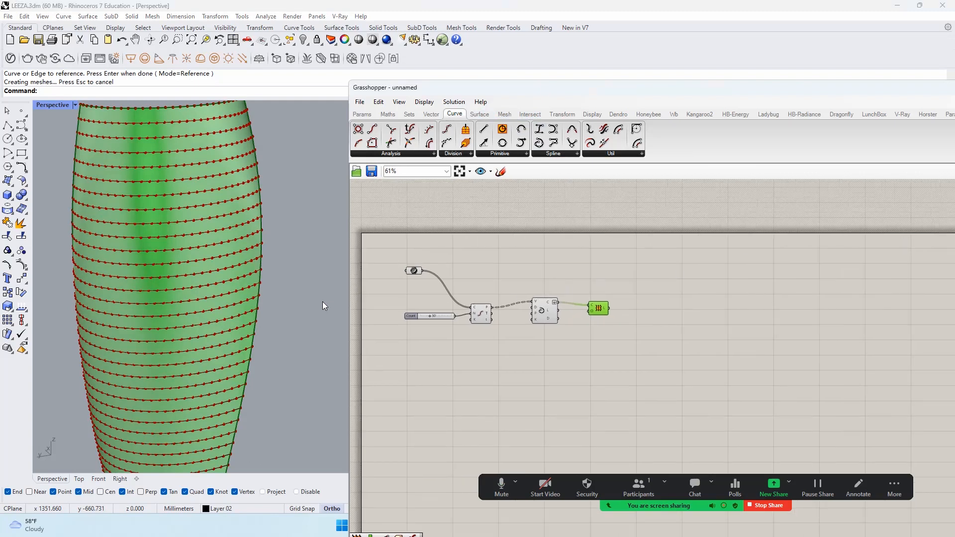
Show the hidden tower objects, isolate the narrow shell surface beside the lofted one, and select it
{"action": "scroll", "coordinate": [204, 285], "scroll_direction": "down", "scroll_amount": 5}
{"action": "left_click", "coordinate": [303, 40]}
{"action": "scroll", "coordinate": [180, 243], "scroll_direction": "up", "scroll_amount": 2}
{"action": "left_click", "coordinate": [180, 246]}
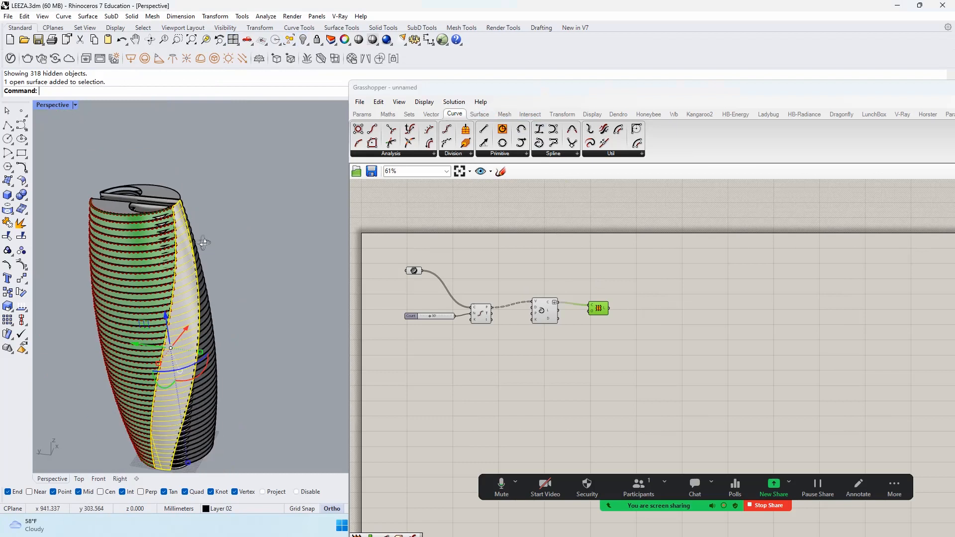
{"action": "right_click_drag", "start_coordinate": [204, 243], "coordinate": [224, 234]}
{"action": "left_click", "coordinate": [308, 44]}
{"action": "left_click", "coordinate": [346, 59]}
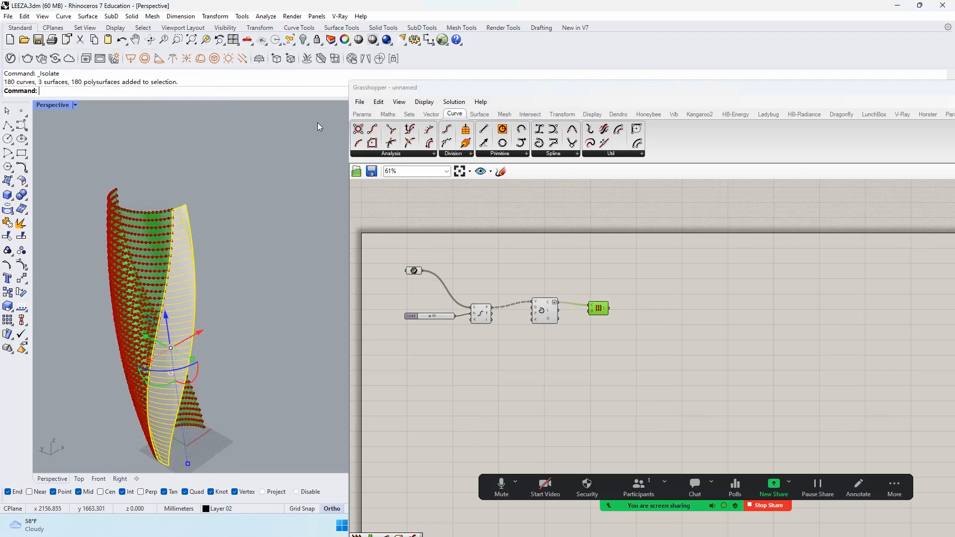
{"action": "scroll", "coordinate": [318, 125], "scroll_direction": "down", "scroll_amount": 5}
{"action": "scroll", "coordinate": [234, 198], "scroll_direction": "up", "scroll_amount": 10}
{"action": "left_click", "coordinate": [250, 202]}
{"action": "scroll", "coordinate": [277, 205], "scroll_direction": "down", "scroll_amount": 5}
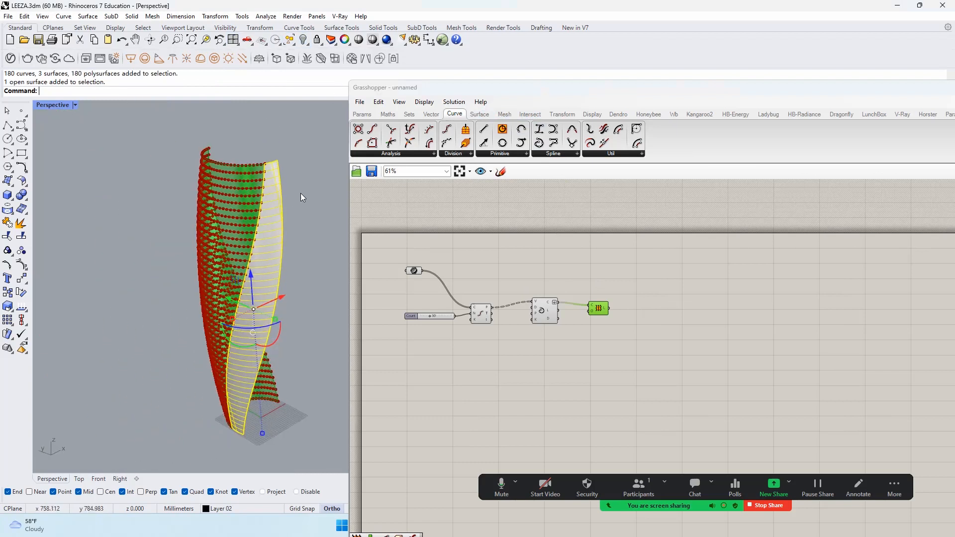
Duplicate the whole curve division and loft definition below the original on the Grasshopper canvas
{"action": "left_click_drag", "start_coordinate": [558, 89], "coordinate": [594, 89]}
{"action": "left_click_drag", "start_coordinate": [763, 347], "coordinate": [561, 263]}
{"action": "left_click_drag", "start_coordinate": [632, 312], "coordinate": [635, 396], "text": "alt"}
Try to isolate the narrow shell surface again and reselect it
{"action": "scroll", "coordinate": [278, 227], "scroll_direction": "up", "scroll_amount": 5}
{"action": "left_click", "coordinate": [278, 227]}
{"action": "scroll", "coordinate": [278, 218], "scroll_direction": "down", "scroll_amount": 3}
{"action": "left_click", "coordinate": [307, 44]}
{"action": "left_click", "coordinate": [344, 59]}
{"action": "scroll", "coordinate": [269, 164], "scroll_direction": "up", "scroll_amount": 3}
{"action": "left_click", "coordinate": [270, 164]}
Close the Grasshopper window and extract the wireframe of the selected narrow shell surface
{"action": "left_click_drag", "start_coordinate": [518, 84], "coordinate": [150, 179]}
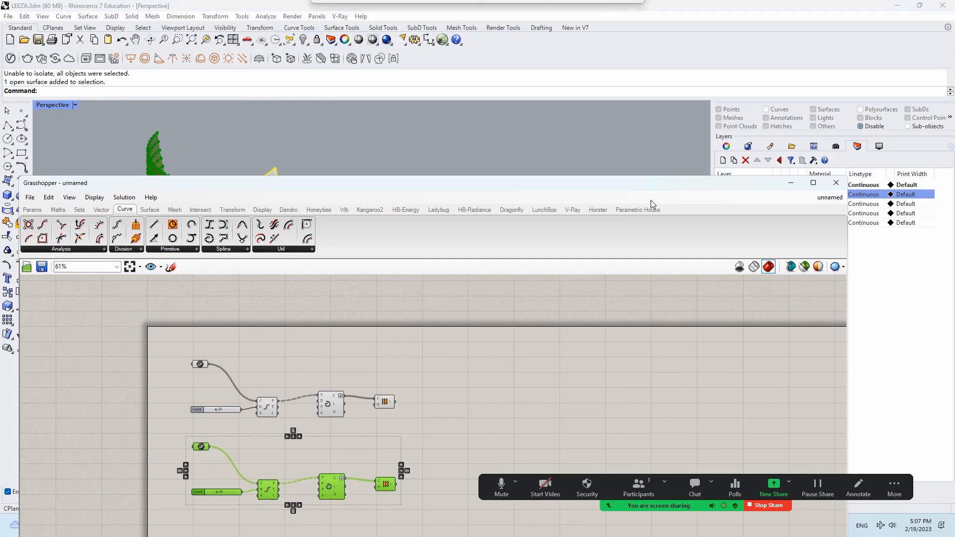
{"action": "left_click", "coordinate": [837, 184]}
{"action": "scroll", "coordinate": [343, 209], "scroll_direction": "down", "scroll_amount": 4}
{"action": "scroll", "coordinate": [338, 210], "scroll_direction": "up", "scroll_amount": 4}
{"action": "type", "text": "EX"}
{"action": "key", "text": "Return"}
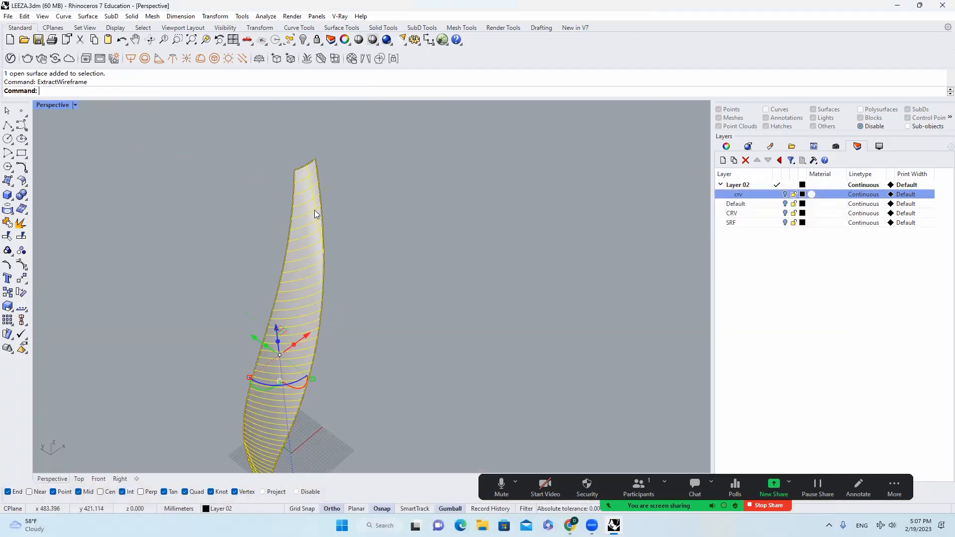
{"action": "key", "text": "Delete"}
{"action": "scroll", "coordinate": [317, 209], "scroll_direction": "up", "scroll_amount": 4}
{"action": "key", "text": "ctrl+z"}
Select the narrow shell surface and move it to the crv layer
{"action": "scroll", "coordinate": [317, 208], "scroll_direction": "up", "scroll_amount": 3}
{"action": "left_click", "coordinate": [318, 207]}
{"action": "left_click", "coordinate": [256, 508]}
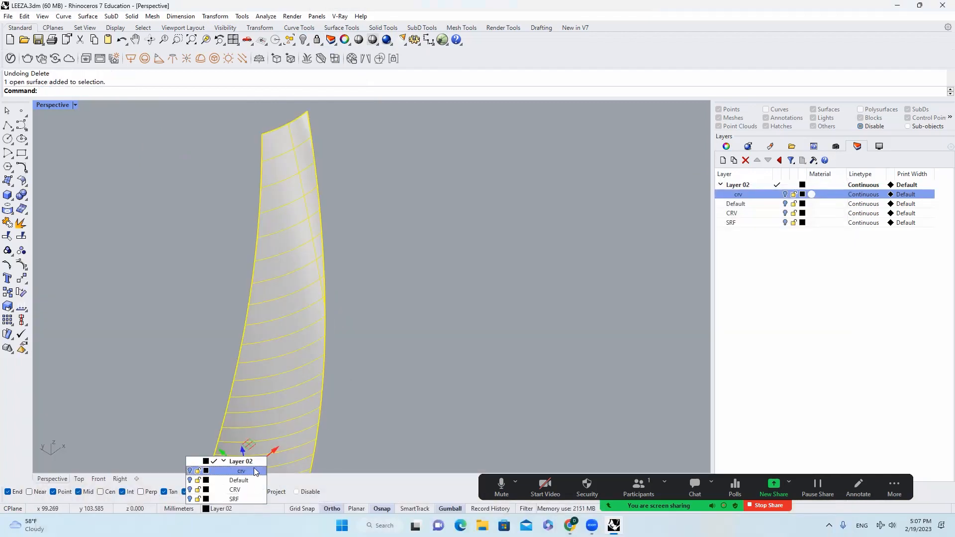
{"action": "left_click", "coordinate": [241, 471]}
Remove everything except the horizontal wireframe curves of the narrow shell surface, deleting the edge and vertical curves
{"action": "left_click", "coordinate": [262, 144]}
{"action": "key", "text": "Delete"}
{"action": "left_click", "coordinate": [308, 138]}
{"action": "scroll", "coordinate": [349, 153], "scroll_direction": "down", "scroll_amount": 5}
{"action": "type", "text": "e"}
{"action": "key", "text": "Return"}
{"action": "scroll", "coordinate": [294, 351], "scroll_direction": "up", "scroll_amount": 9}
{"action": "left_click", "coordinate": [312, 334]}
{"action": "type", "text": "e"}
{"action": "key", "text": "Return"}
{"action": "left_click", "coordinate": [300, 323]}
{"action": "type", "text": "e"}
{"action": "key", "text": "Return"}
{"action": "scroll", "coordinate": [303, 361], "scroll_direction": "down", "scroll_amount": 8}
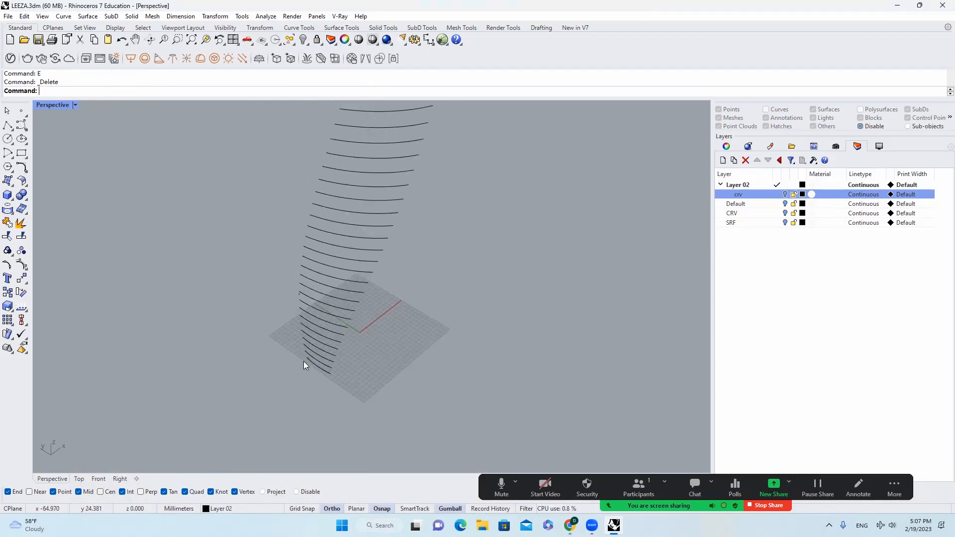
Reopen Grasshopper and reference multiple curves in the lower Curve parameter, picking the lowest horizontal facade curves in the Front view
{"action": "scroll", "coordinate": [393, 209], "scroll_direction": "up", "scroll_amount": 5}
{"action": "right_click_drag", "start_coordinate": [374, 212], "coordinate": [373, 210]}
{"action": "scroll", "coordinate": [477, 244], "scroll_direction": "down", "scroll_amount": 5}
{"action": "type", "text": "Grasshopper"}
{"action": "key", "text": "Return"}
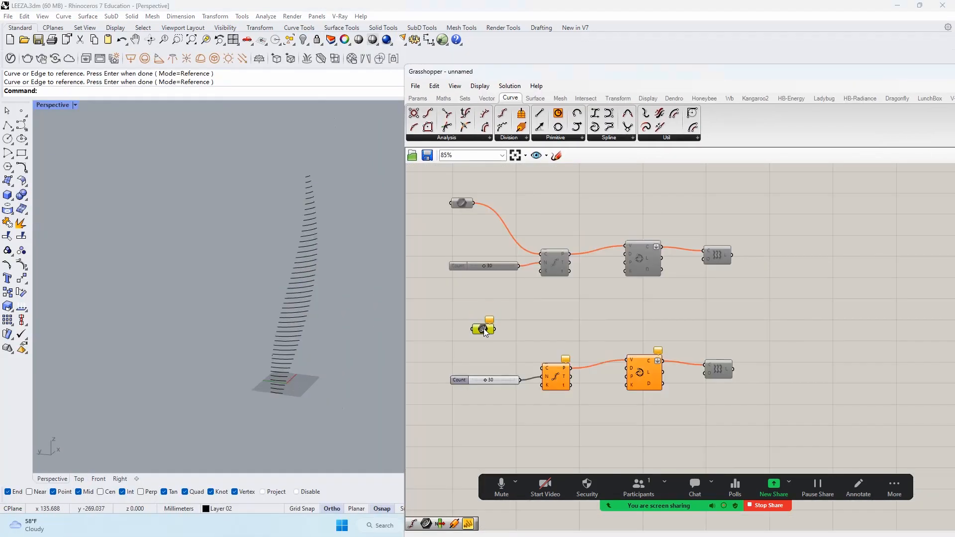
{"action": "right_click", "coordinate": [480, 331]}
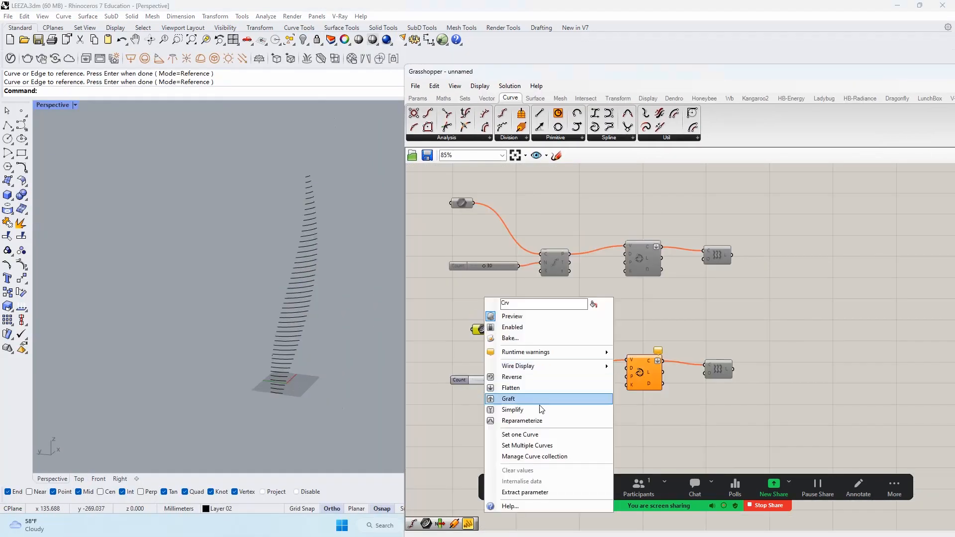
{"action": "left_click", "coordinate": [531, 446]}
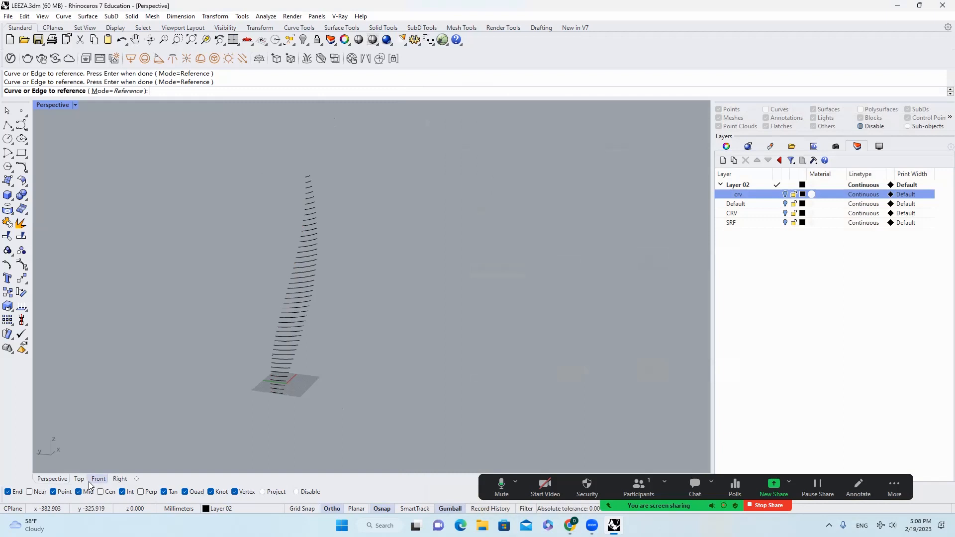
{"action": "left_click", "coordinate": [93, 480]}
{"action": "scroll", "coordinate": [311, 408], "scroll_direction": "down", "scroll_amount": 15}
{"action": "scroll", "coordinate": [311, 419], "scroll_direction": "up", "scroll_amount": 5}
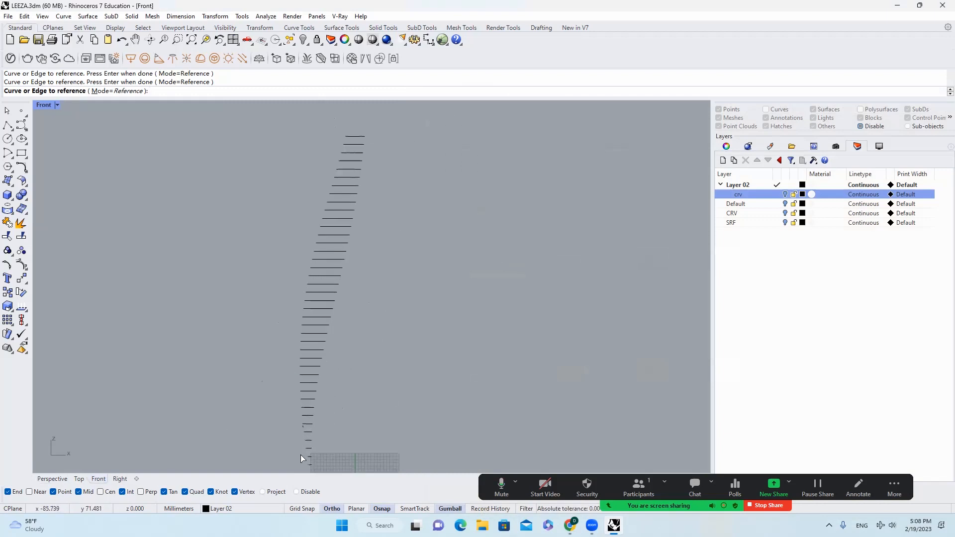
{"action": "right_click_drag", "start_coordinate": [322, 408], "coordinate": [347, 311]}
{"action": "scroll", "coordinate": [358, 413], "scroll_direction": "up", "scroll_amount": 6}
{"action": "mouse_move", "coordinate": [343, 398]}
{"action": "left_mouse_down"}
{"action": "mouse_move", "coordinate": [304, 364]}
{"action": "mouse_move", "coordinate": [280, 264]}
{"action": "left_mouse_up"}
{"action": "left_click", "coordinate": [316, 344]}
Add the remaining horizontal curves up to the tower's top to the Curve parameter and finish the selection
{"action": "right_click_drag", "start_coordinate": [363, 247], "coordinate": [369, 372]}
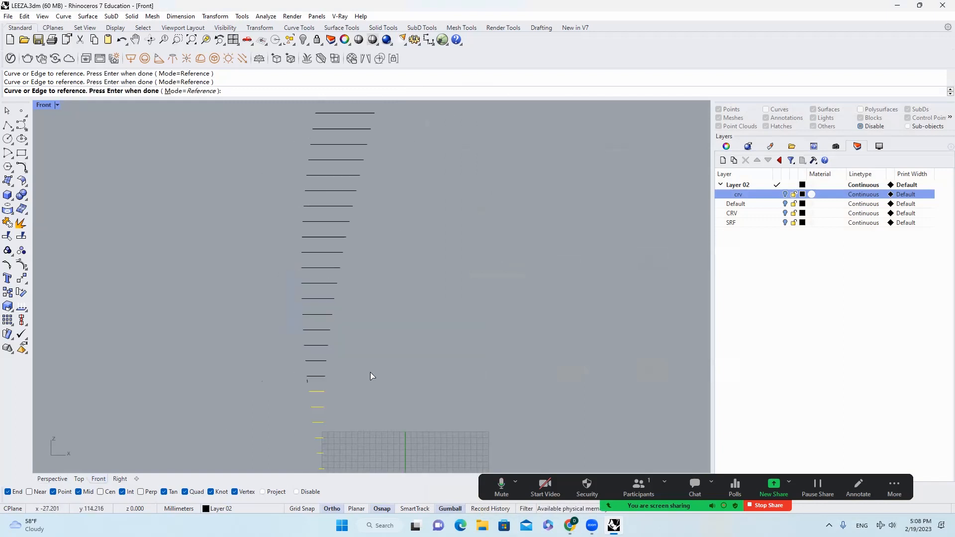
{"action": "left_click_drag", "start_coordinate": [315, 246], "coordinate": [312, 242]}
{"action": "scroll", "coordinate": [368, 298], "scroll_direction": "down", "scroll_amount": 4}
{"action": "left_click_drag", "start_coordinate": [419, 390], "coordinate": [350, 191]}
{"action": "right_click_drag", "start_coordinate": [502, 230], "coordinate": [468, 311]}
{"action": "scroll", "coordinate": [388, 199], "scroll_direction": "up", "scroll_amount": 8}
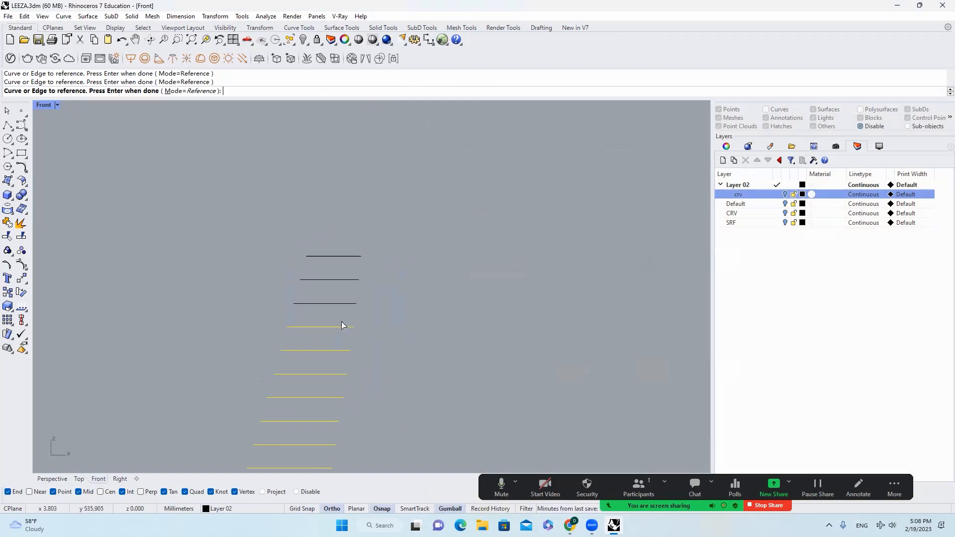
{"action": "left_click_drag", "start_coordinate": [341, 321], "coordinate": [293, 244]}
{"action": "key", "text": "Return"}
Return to the Perspective view, connect the Curve parameter to the lower Divide Curve component, and enable the Loft component
{"action": "left_click", "coordinate": [52, 479]}
{"action": "scroll", "coordinate": [583, 352], "scroll_direction": "up", "scroll_amount": 2}
{"action": "left_click_drag", "start_coordinate": [525, 374], "coordinate": [462, 322]}
{"action": "scroll", "coordinate": [327, 249], "scroll_direction": "up", "scroll_amount": 4}
{"action": "left_click", "coordinate": [771, 378]}
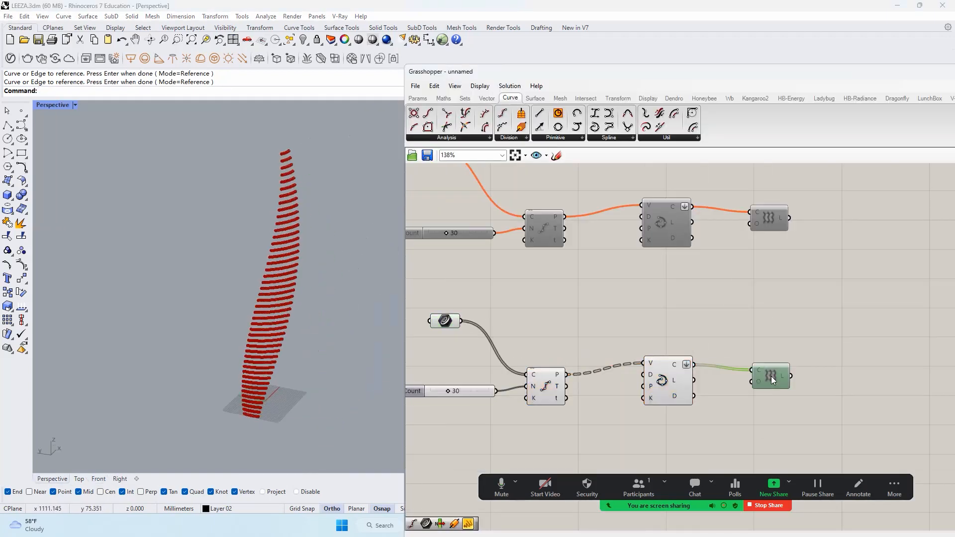
{"action": "key", "text": "ctrl+e"}
{"action": "left_click", "coordinate": [726, 415]}
Flip the direction of the lowest horizontal curve to match the other loft curves
{"action": "scroll", "coordinate": [246, 404], "scroll_direction": "up", "scroll_amount": 7}
{"action": "scroll", "coordinate": [245, 406], "scroll_direction": "up", "scroll_amount": 5}
{"action": "left_click", "coordinate": [232, 424]}
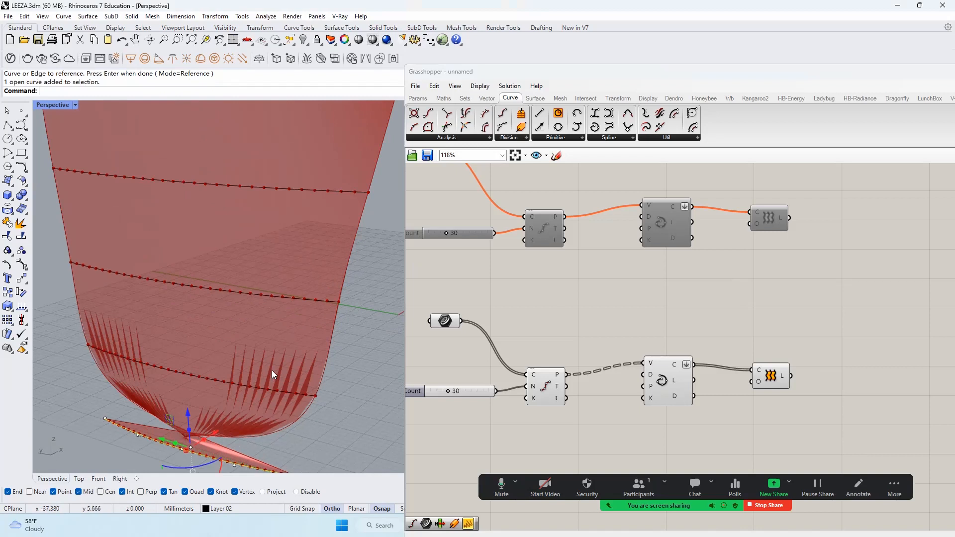
{"action": "scroll", "coordinate": [271, 370], "scroll_direction": "down", "scroll_amount": 3}
{"action": "left_click", "coordinate": [22, 308]}
{"action": "left_click", "coordinate": [253, 419]}
{"action": "key", "text": "Return"}
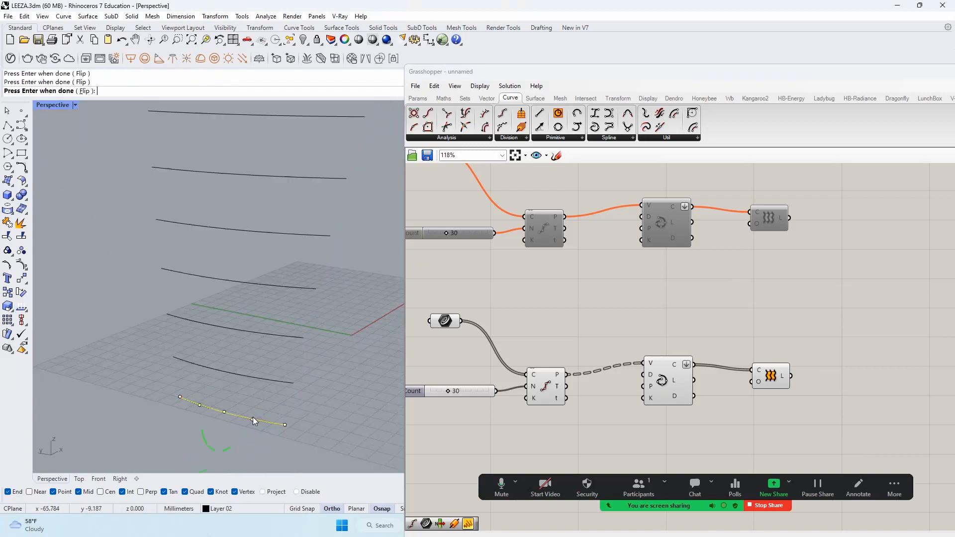
{"action": "scroll", "coordinate": [305, 413], "scroll_direction": "down", "scroll_amount": 5}
{"action": "right_click_drag", "start_coordinate": [298, 412], "coordinate": [303, 370]}
Check the loft along the tower's height and set the lower Divide Curve's Count slider to 8
{"action": "left_click", "coordinate": [779, 381]}
{"action": "scroll", "coordinate": [531, 370], "scroll_direction": "up", "scroll_amount": 3}
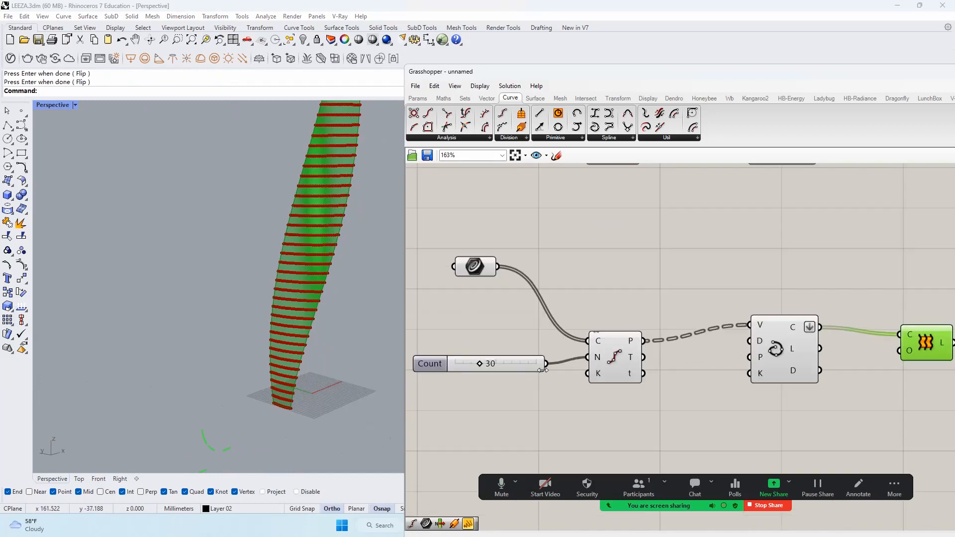
{"action": "scroll", "coordinate": [320, 222], "scroll_direction": "up", "scroll_amount": 5}
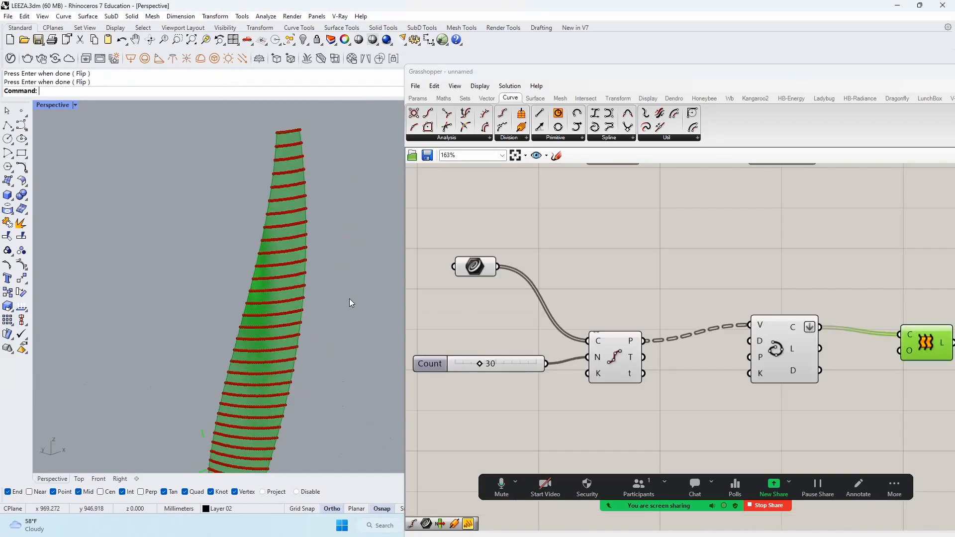
{"action": "left_click", "coordinate": [525, 371]}
{"action": "double_click", "coordinate": [525, 368]}
{"action": "type", "text": "80"}
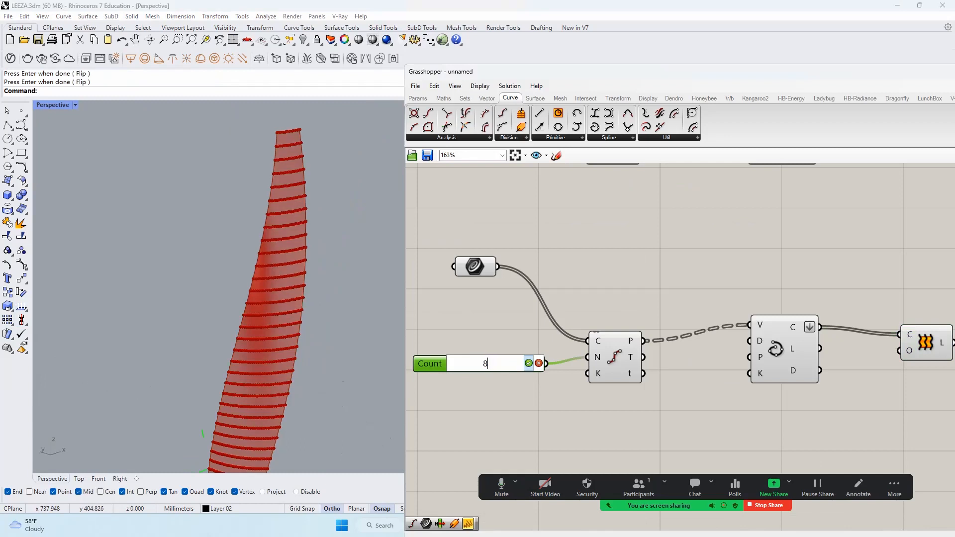
{"action": "left_click", "coordinate": [531, 363]}
Bake the lofted narrow shell surface from the lower Loft component
{"action": "scroll", "coordinate": [616, 294], "scroll_direction": "down", "scroll_amount": 4}
{"action": "right_click_drag", "start_coordinate": [776, 316], "coordinate": [658, 318]}
{"action": "scroll", "coordinate": [663, 319], "scroll_direction": "up", "scroll_amount": 4}
{"action": "left_click", "coordinate": [665, 320]}
{"action": "middle_click", "coordinate": [665, 320]}
{"action": "left_click", "coordinate": [686, 339]}
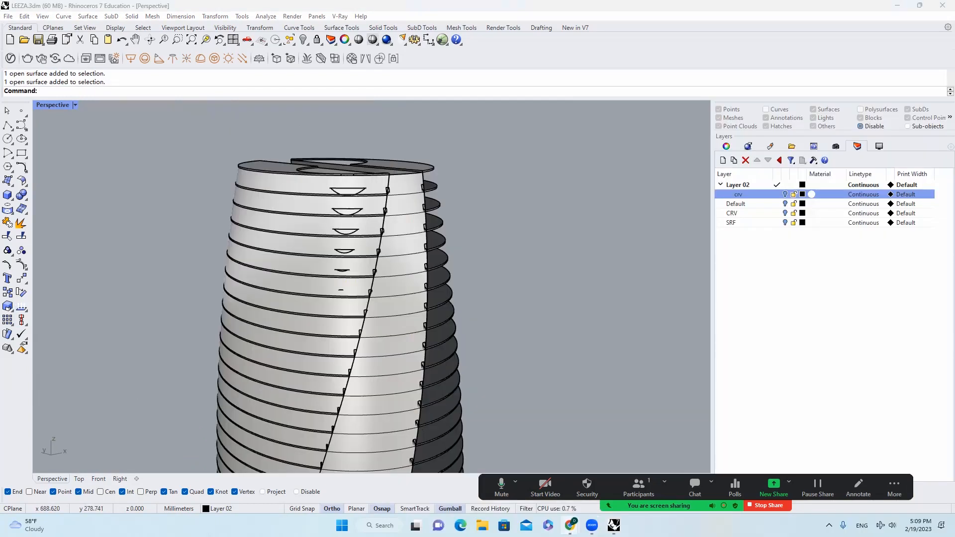
Switch to Chrome and examine the Leeza Soho facade photo in the CNN article, then return to Rhino
{"action": "mouse_move", "coordinate": [570, 525]}
{"action": "left_click", "coordinate": [650, 465]}
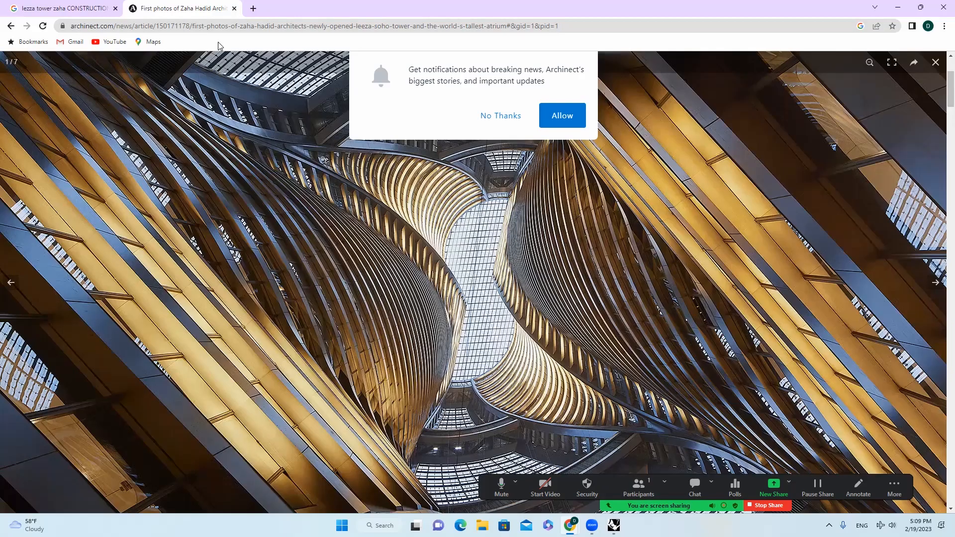
{"action": "left_click", "coordinate": [72, 8]}
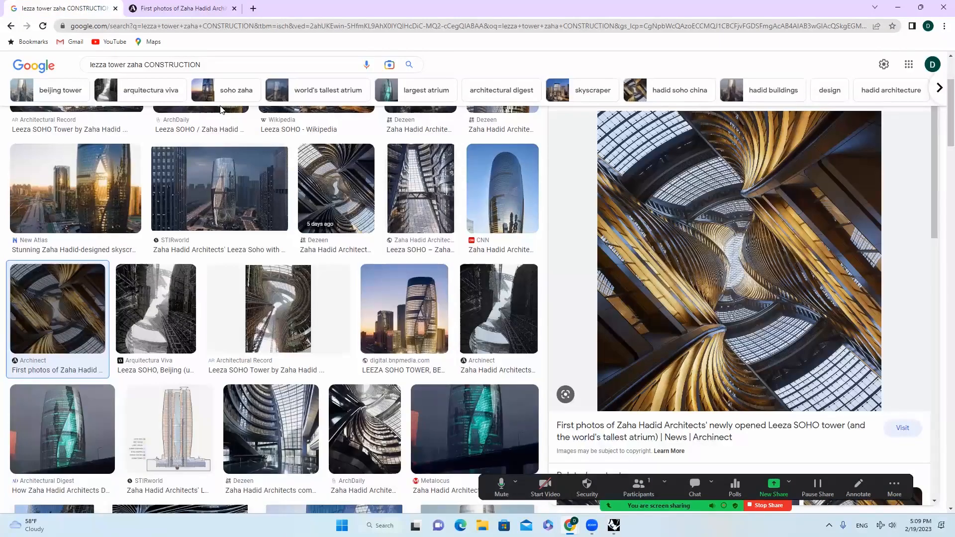
{"action": "left_click", "coordinate": [473, 200]}
{"action": "left_click", "coordinate": [747, 198]}
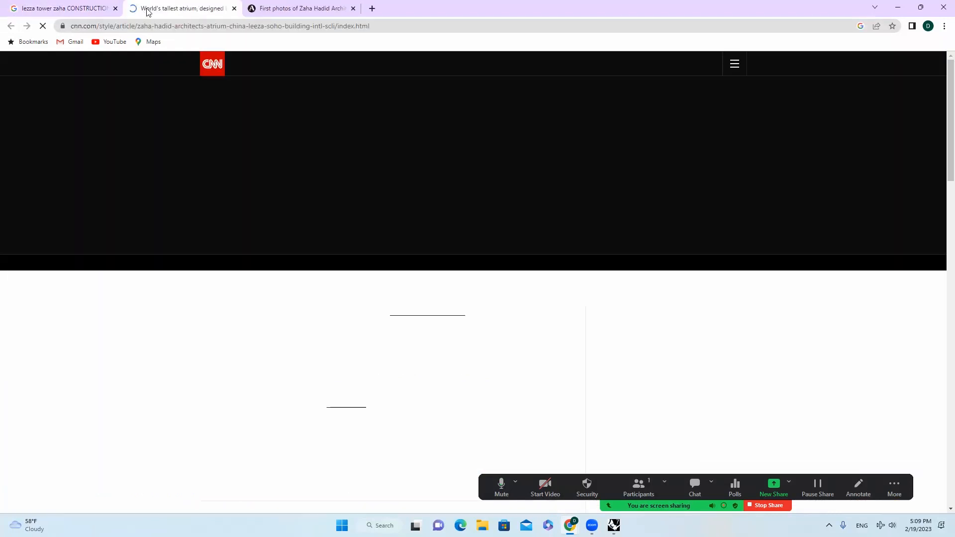
{"action": "scroll", "coordinate": [425, 250], "scroll_direction": "down", "scroll_amount": 8}
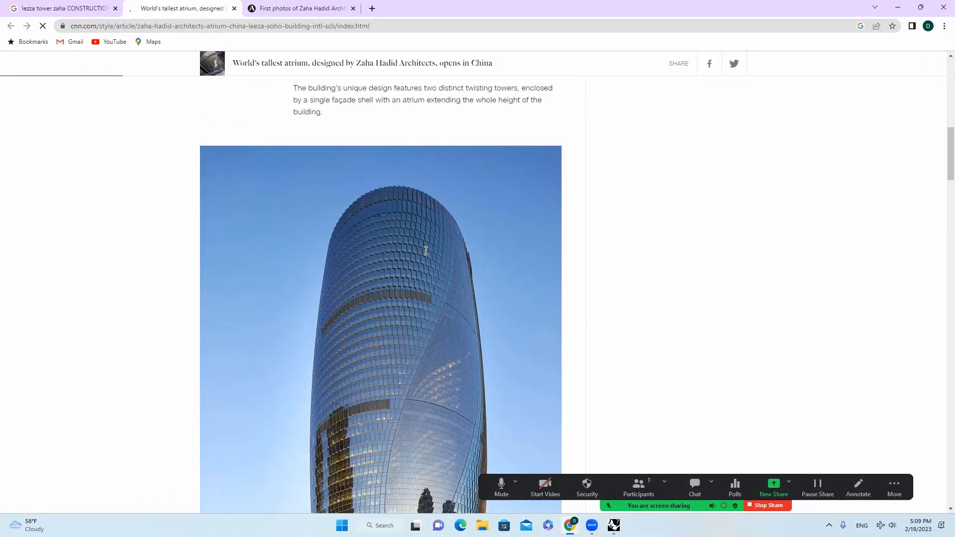
{"action": "scroll", "coordinate": [393, 258], "scroll_direction": "down", "scroll_amount": 3}
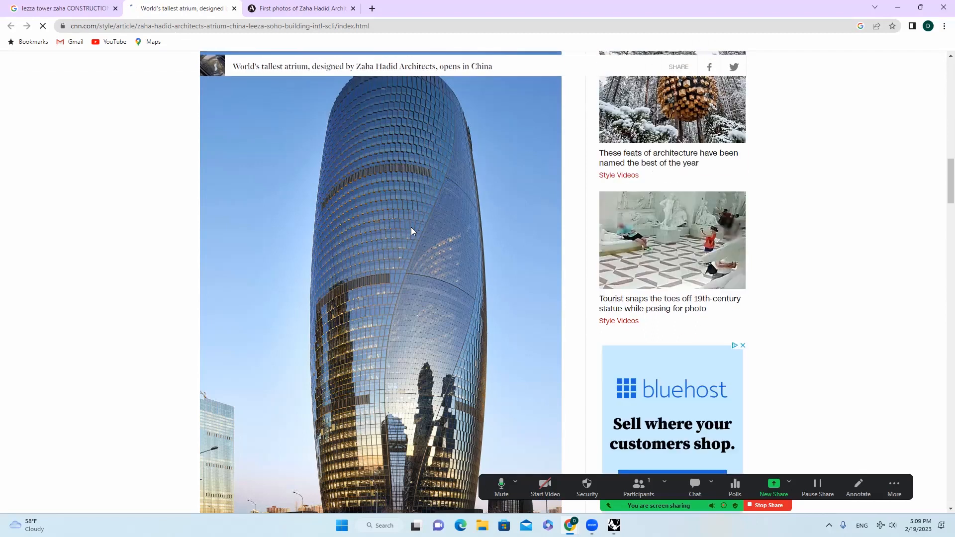
{"action": "scroll", "coordinate": [403, 107], "scroll_direction": "up", "scroll_amount": 2}
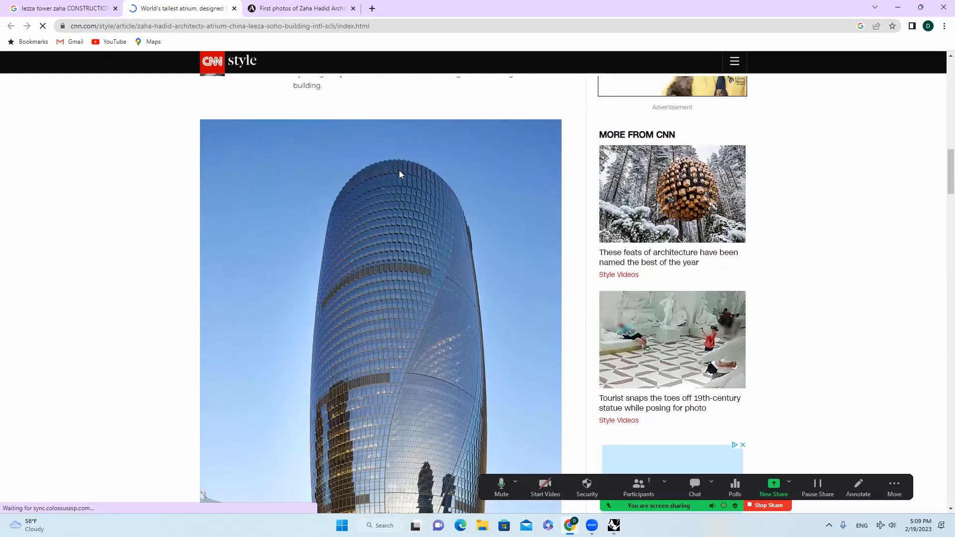
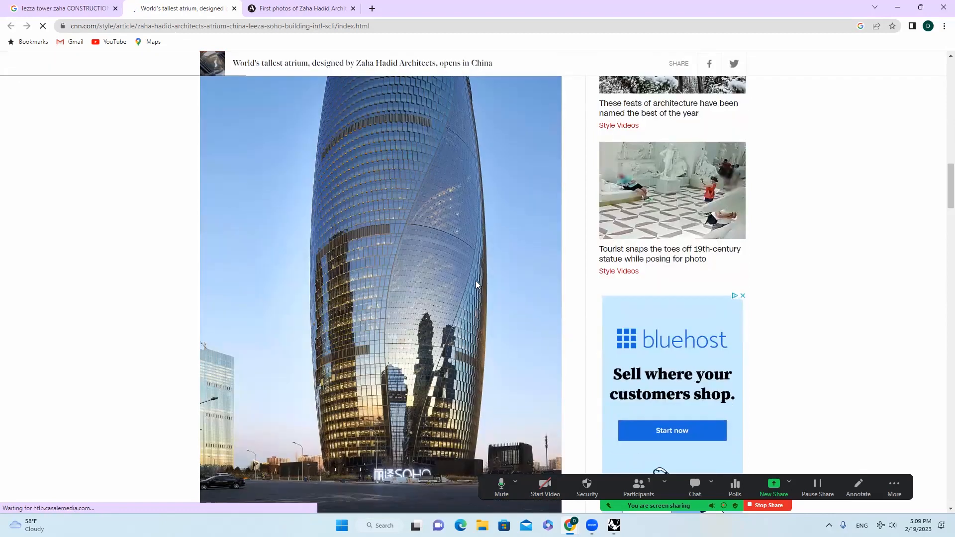
{"action": "left_click", "coordinate": [897, 8]}
Select the wide outer shell surface beside the narrow one and reference it in a new geometry parameter in Grasshopper
{"action": "right_click_drag", "start_coordinate": [348, 272], "coordinate": [309, 273]}
{"action": "left_click", "coordinate": [308, 273]}
{"action": "right_click_drag", "start_coordinate": [431, 282], "coordinate": [387, 285]}
{"action": "scroll", "coordinate": [406, 283], "scroll_direction": "up", "scroll_amount": 3}
{"action": "left_click", "coordinate": [404, 280], "text": "shift"}
{"action": "scroll", "coordinate": [404, 280], "scroll_direction": "down", "scroll_amount": 4}
{"action": "type", "text": "g"}
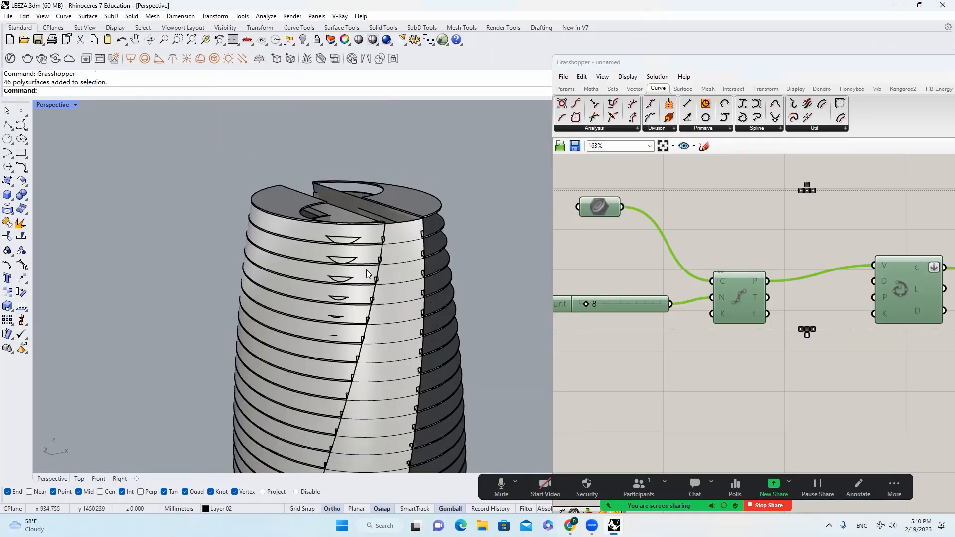
{"action": "left_click", "coordinate": [366, 270]}
{"action": "left_click", "coordinate": [565, 89]}
{"action": "left_click_drag", "start_coordinate": [640, 117], "coordinate": [610, 355]}
{"action": "right_click", "coordinate": [612, 354]}
{"action": "left_click", "coordinate": [682, 438]}
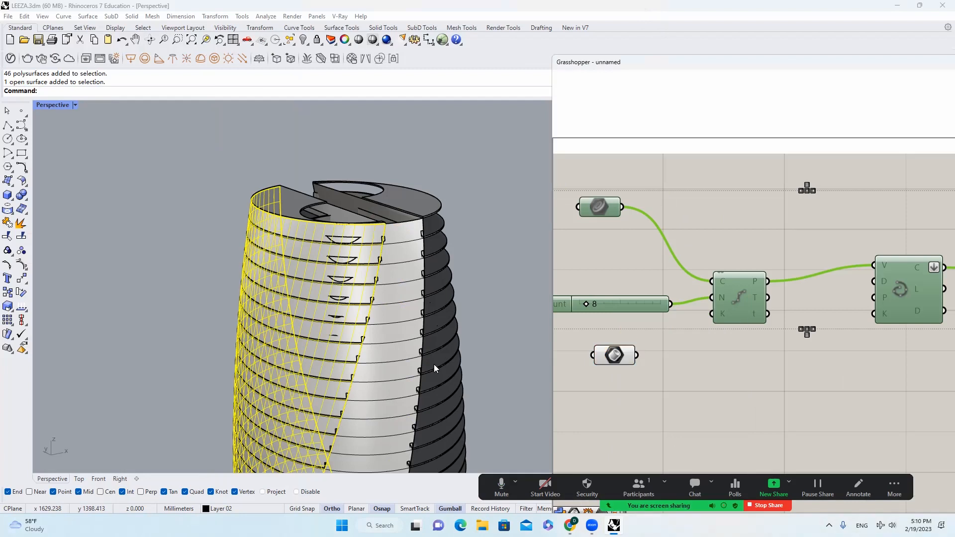
Add an Isotrim component and connect the wide shell's geometry parameter to its surface input
{"action": "scroll", "coordinate": [470, 310], "scroll_direction": "down", "scroll_amount": 3}
{"action": "right_click_drag", "start_coordinate": [470, 309], "coordinate": [472, 327]}
{"action": "left_click", "coordinate": [480, 326]}
{"action": "scroll", "coordinate": [481, 326], "scroll_direction": "up", "scroll_amount": 4}
{"action": "right_click_drag", "start_coordinate": [706, 381], "coordinate": [692, 362]}
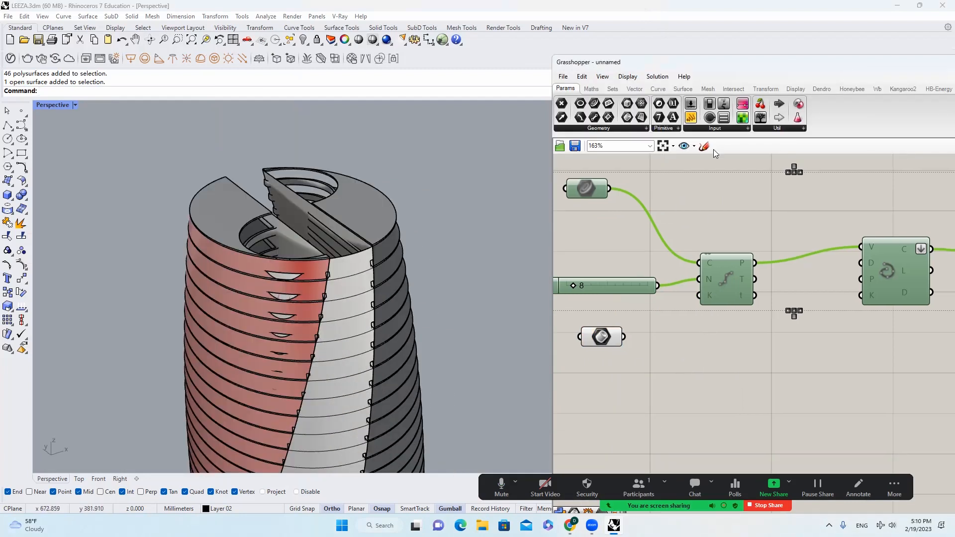
{"action": "left_click", "coordinate": [683, 89]}
{"action": "double_click", "coordinate": [774, 351]}
{"action": "type", "text": "isotrim"}
{"action": "key", "text": "Return"}
{"action": "mouse_move", "coordinate": [747, 348]}
{"action": "right_mouse_down"}
{"action": "mouse_move", "coordinate": [698, 334]}
{"action": "mouse_move", "coordinate": [741, 341]}
{"action": "right_mouse_up"}
{"action": "left_click_drag", "start_coordinate": [722, 62], "coordinate": [550, 56]}
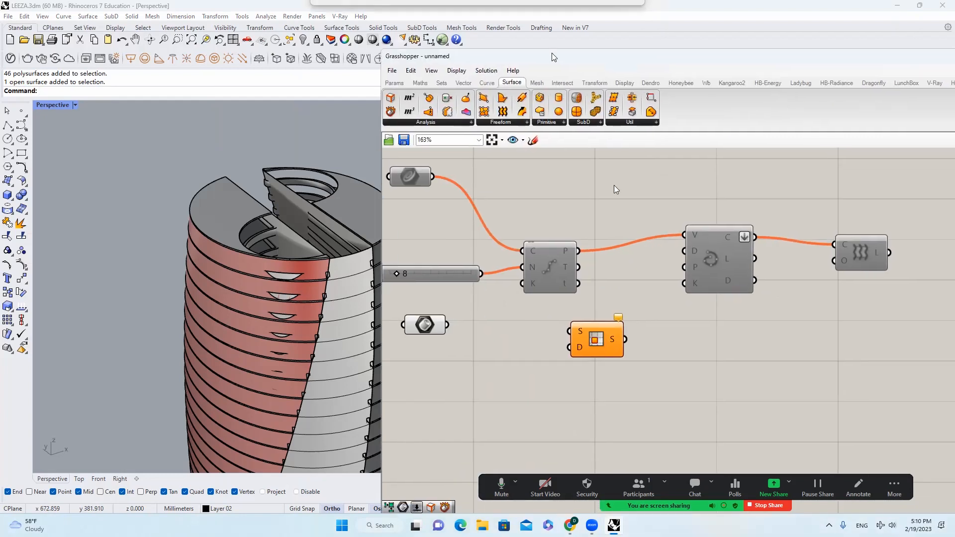
{"action": "left_click_drag", "start_coordinate": [445, 324], "coordinate": [681, 345]}
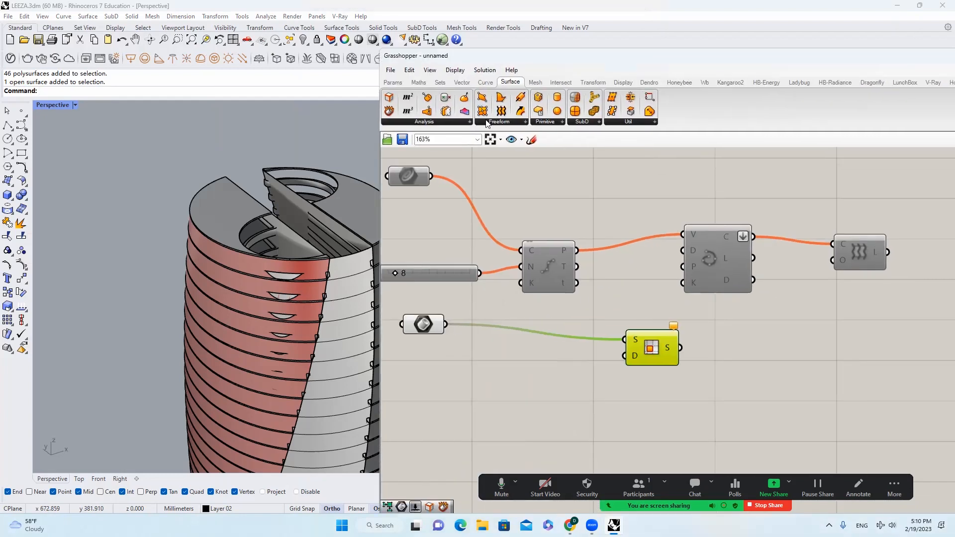
Add a Divide Domain² component and feed the wide shell surface into its domain input
{"action": "left_click", "coordinate": [418, 82]}
{"action": "left_click", "coordinate": [407, 124]}
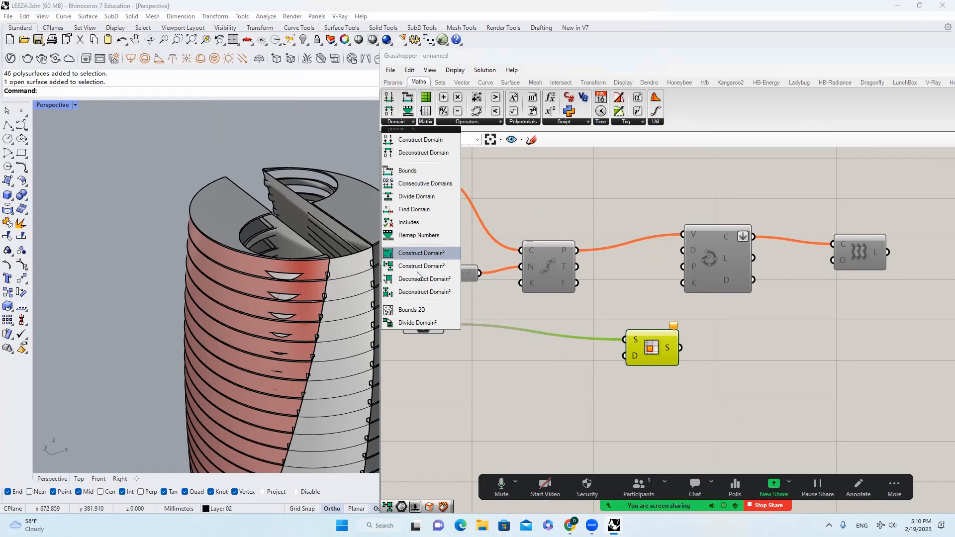
{"action": "left_click", "coordinate": [418, 320]}
{"action": "left_click", "coordinate": [521, 394]}
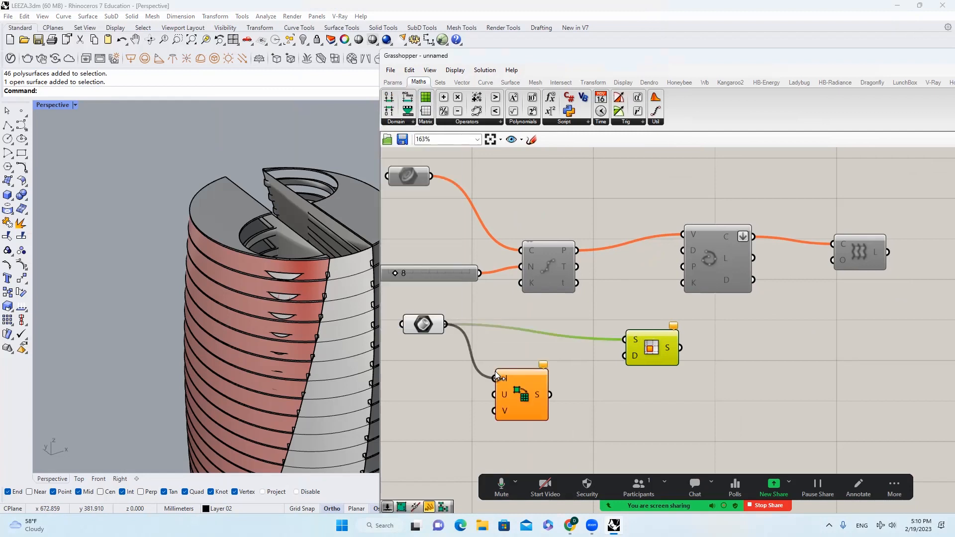
{"action": "left_click_drag", "start_coordinate": [494, 371], "coordinate": [495, 373]}
{"action": "right_click_drag", "start_coordinate": [457, 382], "coordinate": [520, 360]}
Give Divide Domain² a U Count slider of 44 and connect the divided domains to Isotrim's domain input
{"action": "double_click", "coordinate": [485, 365]}
{"action": "type", "text": "4"}
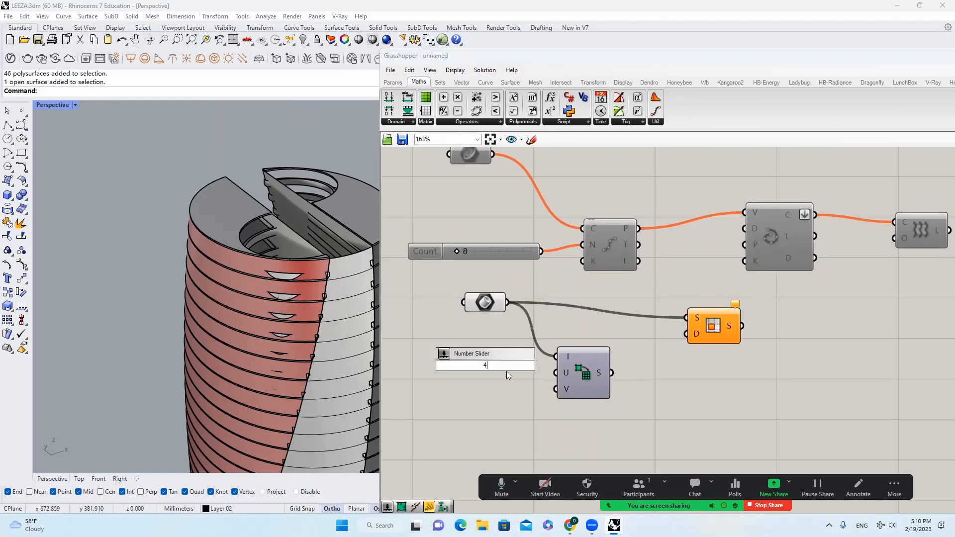
{"action": "type", "text": "4"}
{"action": "key", "text": "Return"}
{"action": "left_click_drag", "start_coordinate": [612, 373], "coordinate": [688, 334]}
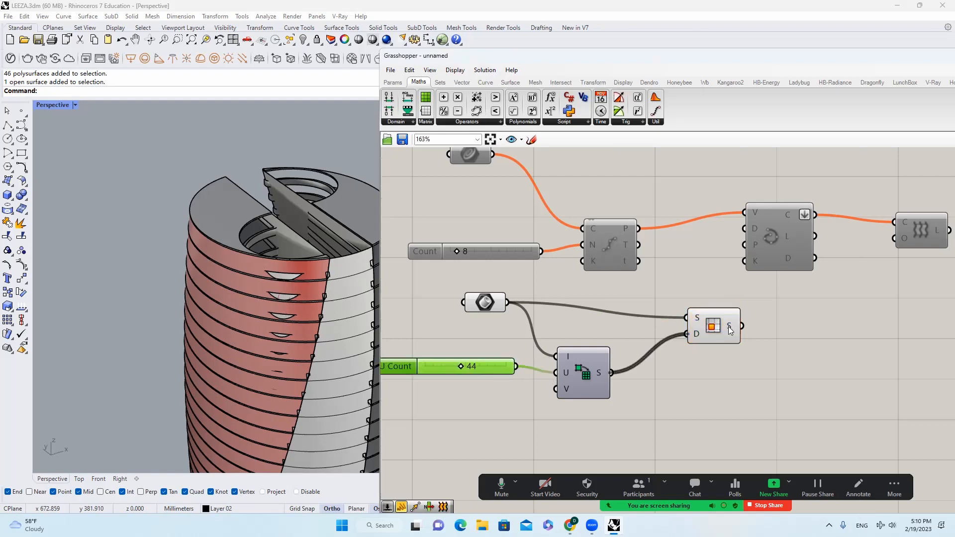
Turn off the preview of the wide shell's geometry parameter and hide its original surface in Rhino
{"action": "left_click", "coordinate": [727, 329]}
{"action": "right_click", "coordinate": [395, 258]}
{"action": "right_click_drag", "start_coordinate": [281, 269], "coordinate": [303, 233]}
{"action": "left_click", "coordinate": [485, 298]}
{"action": "middle_click", "coordinate": [485, 297]}
{"action": "left_click", "coordinate": [519, 264]}
{"action": "left_click", "coordinate": [259, 229]}
{"action": "middle_click", "coordinate": [259, 229]}
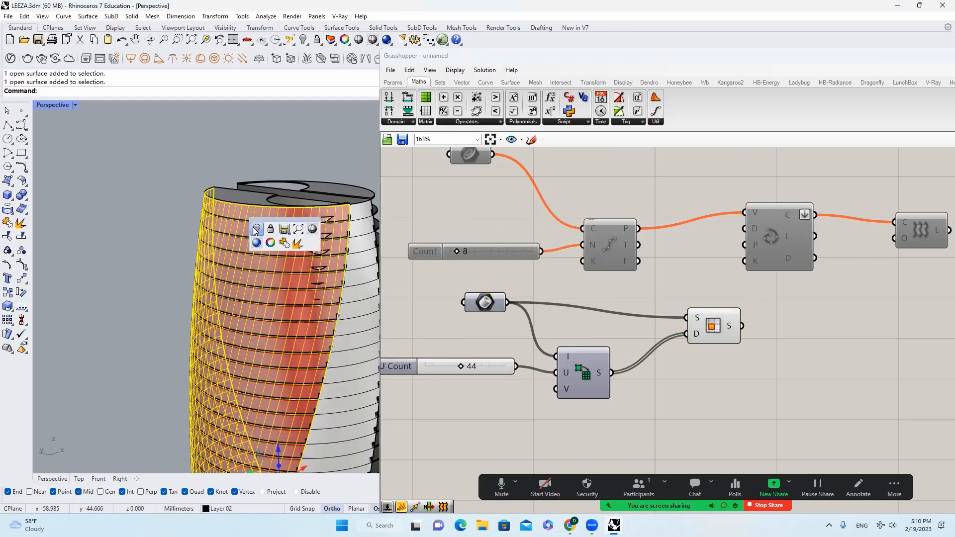
{"action": "left_click", "coordinate": [259, 229]}
{"action": "scroll", "coordinate": [256, 206], "scroll_direction": "up", "scroll_amount": 7}
{"action": "right_click_drag", "start_coordinate": [245, 197], "coordinate": [293, 245]}
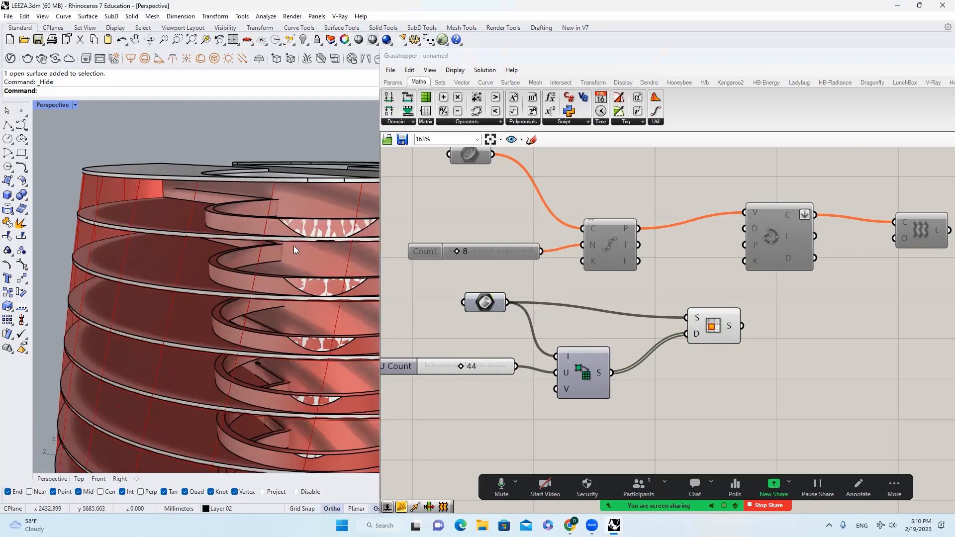
Add a number slider set to 30 and connect it to the V input of Divide Domain²
{"action": "left_click", "coordinate": [697, 327]}
{"action": "scroll", "coordinate": [261, 257], "scroll_direction": "down", "scroll_amount": 5}
{"action": "double_click", "coordinate": [427, 425]}
{"action": "type", "text": "30"}
{"action": "key", "text": "Return"}
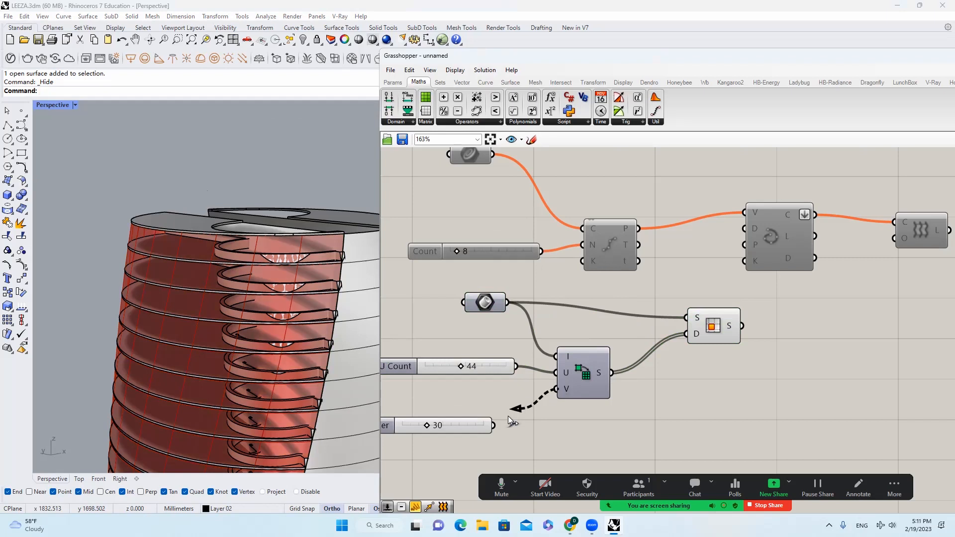
{"action": "left_click_drag", "start_coordinate": [477, 421], "coordinate": [478, 422]}
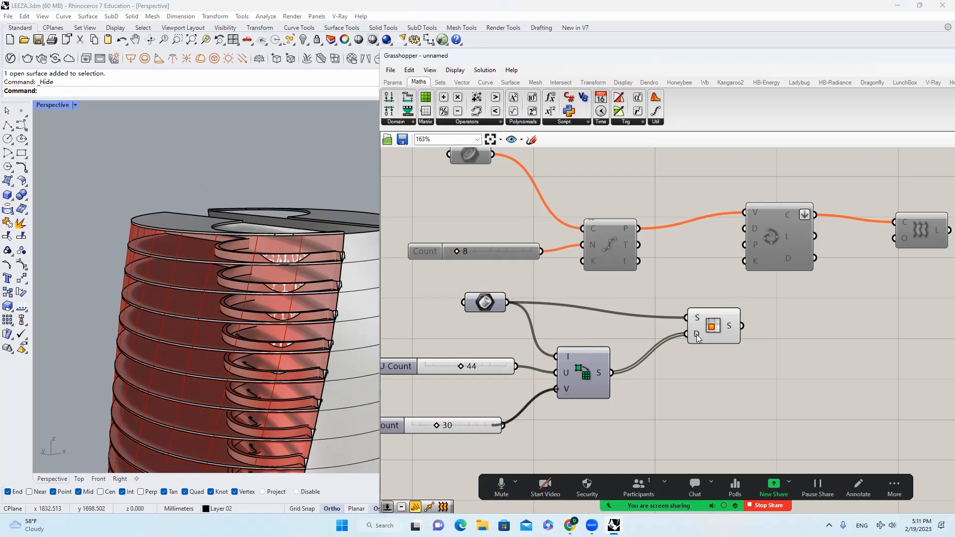
Bake the wide shell's Isotrim panels into the model as a group
{"action": "right_click", "coordinate": [732, 325]}
{"action": "left_click", "coordinate": [748, 342]}
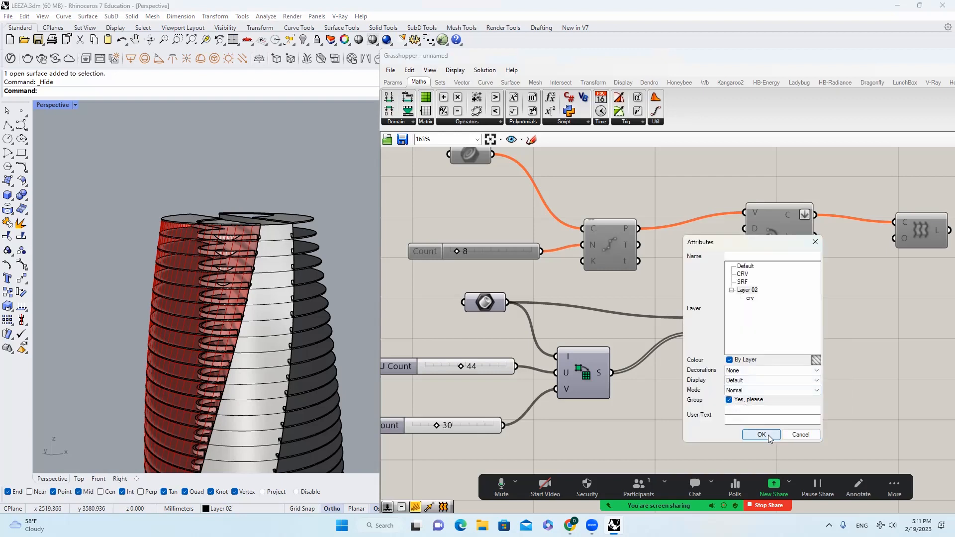
{"action": "left_click", "coordinate": [761, 434]}
{"action": "scroll", "coordinate": [594, 278], "scroll_direction": "down", "scroll_amount": 3}
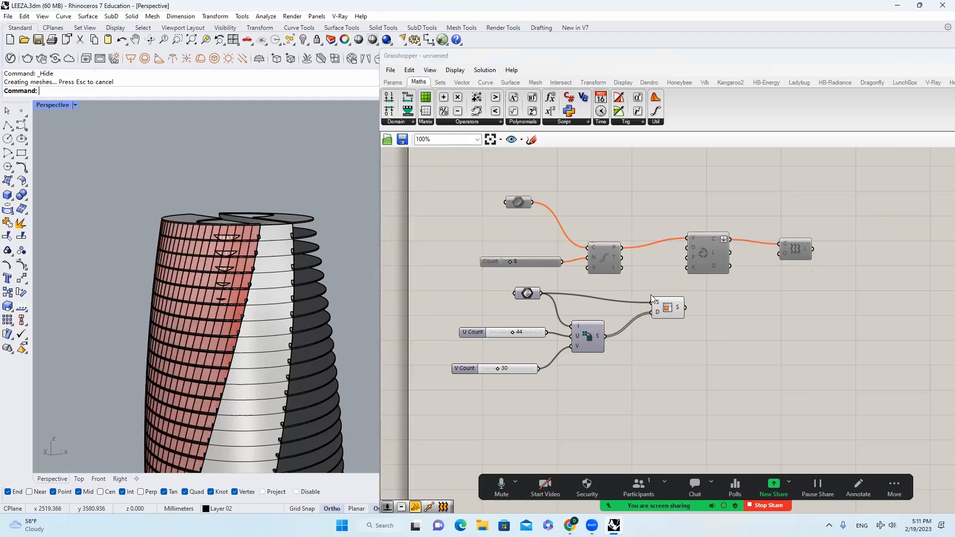
Assign the narrow twisting shell surface as the single Brep of the panel definition's geometry parameter
{"action": "scroll", "coordinate": [277, 273], "scroll_direction": "up", "scroll_amount": 4}
{"action": "left_click", "coordinate": [278, 255]}
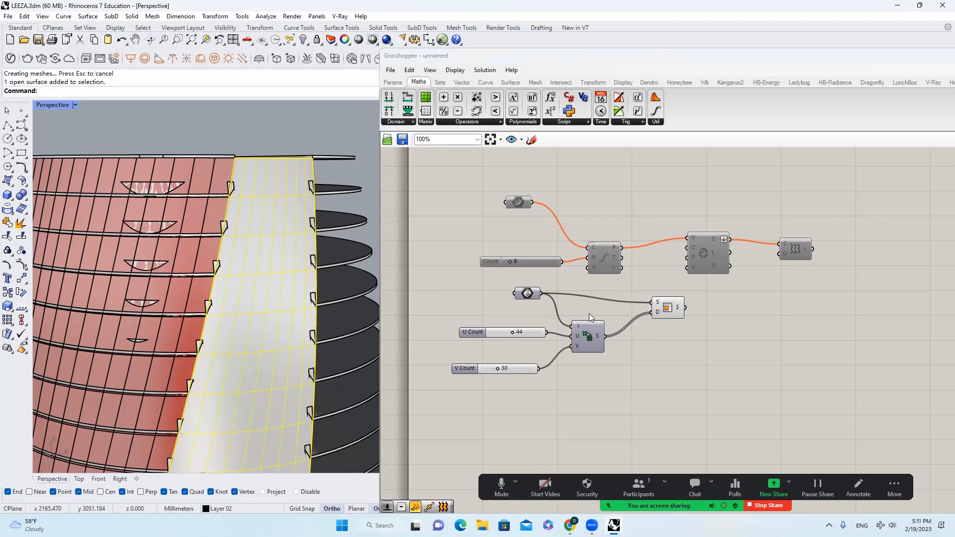
{"action": "right_click_drag", "start_coordinate": [534, 297], "coordinate": [566, 287]}
{"action": "left_click", "coordinate": [559, 283]}
{"action": "right_click", "coordinate": [565, 288]}
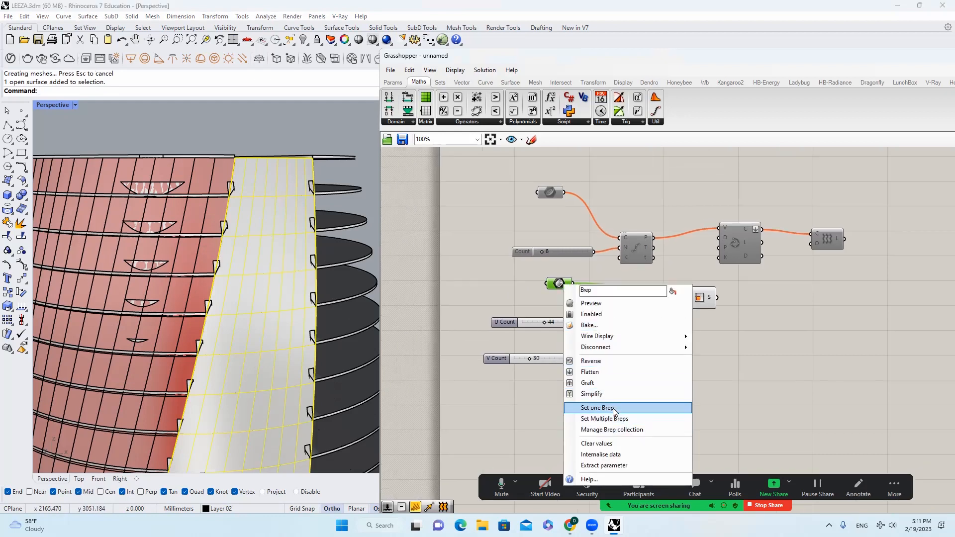
{"action": "left_click", "coordinate": [597, 405]}
{"action": "scroll", "coordinate": [567, 362], "scroll_direction": "up", "scroll_amount": 3}
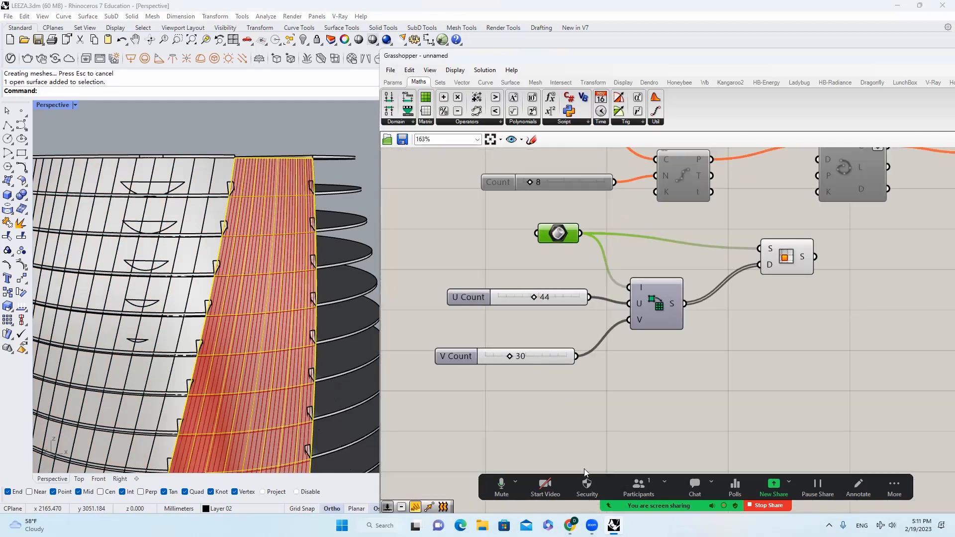
Set the V Count to 8 and bake the narrow shell's Isotrim panels into the model
{"action": "double_click", "coordinate": [523, 357]}
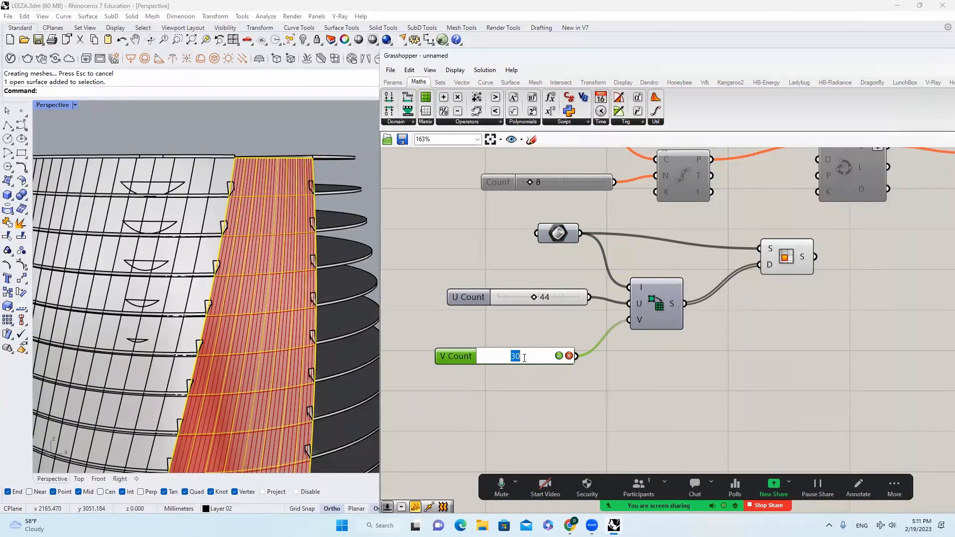
{"action": "left_click", "coordinate": [557, 355]}
{"action": "right_click", "coordinate": [671, 272]}
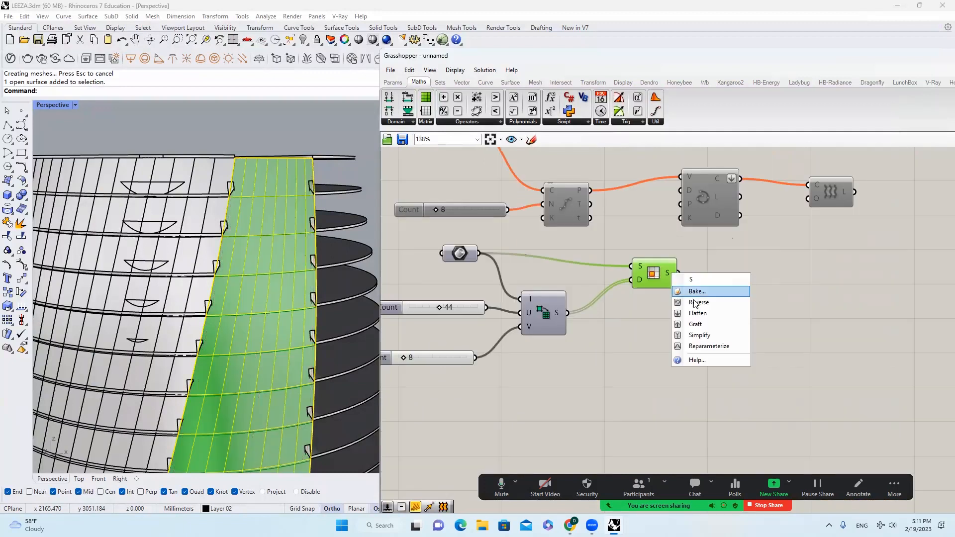
{"action": "left_click", "coordinate": [695, 292]}
{"action": "left_click", "coordinate": [705, 387]}
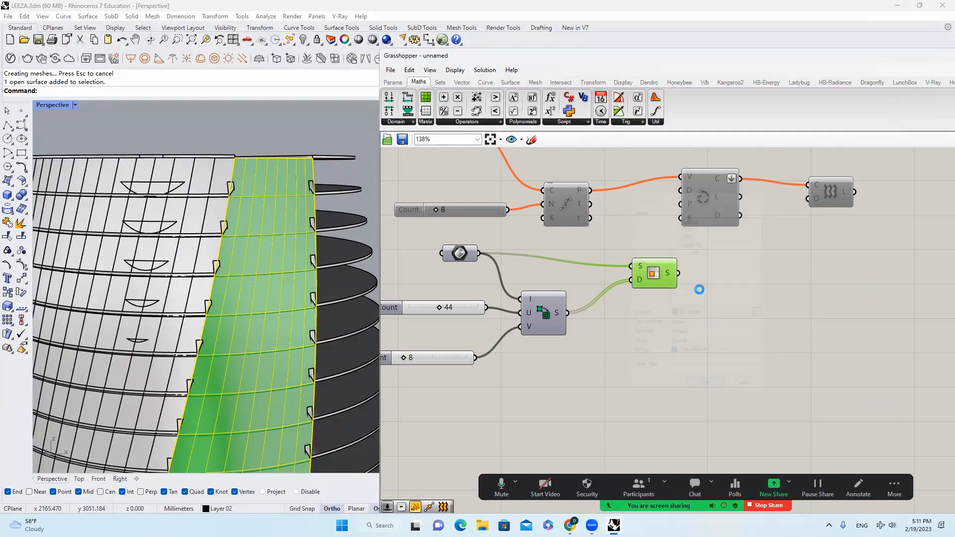
Disable the panel subdivision components and put the Grasshopper window away to expose the whole Rhino viewport
{"action": "scroll", "coordinate": [696, 281], "scroll_direction": "down", "scroll_amount": 3}
{"action": "left_click_drag", "start_coordinate": [710, 373], "coordinate": [505, 252]}
{"action": "key", "text": "ctrl+e"}
{"action": "scroll", "coordinate": [616, 290], "scroll_direction": "up", "scroll_amount": 1}
{"action": "scroll", "coordinate": [320, 164], "scroll_direction": "down", "scroll_amount": 5}
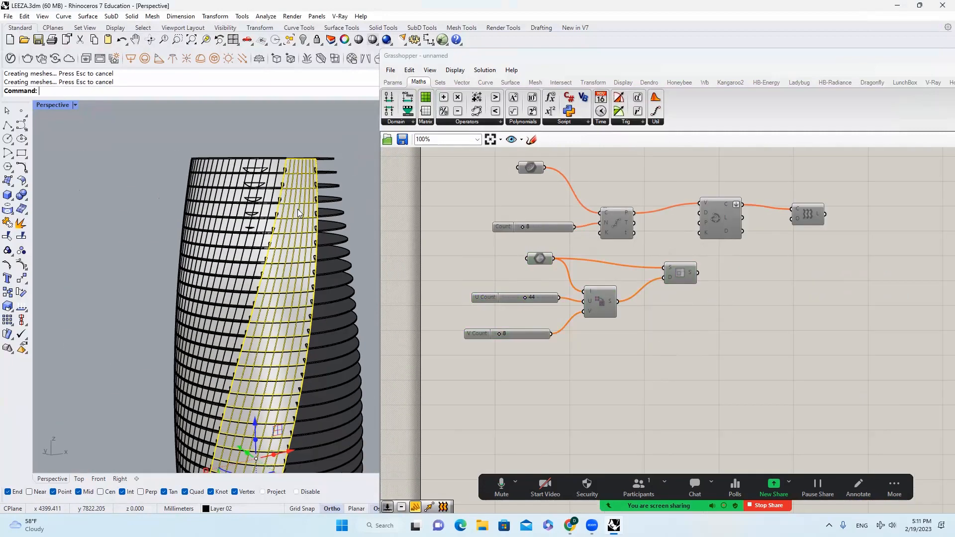
{"action": "left_click_drag", "start_coordinate": [736, 55], "coordinate": [451, 92]}
{"action": "left_click", "coordinate": [911, 94]}
Rotate the baked facade panel groups about the origin onto the tower's opposite half
{"action": "scroll", "coordinate": [278, 219], "scroll_direction": "up", "scroll_amount": 6}
{"action": "right_click_drag", "start_coordinate": [299, 219], "coordinate": [262, 205]}
{"action": "left_click", "coordinate": [262, 205]}
{"action": "scroll", "coordinate": [296, 212], "scroll_direction": "down", "scroll_amount": 6}
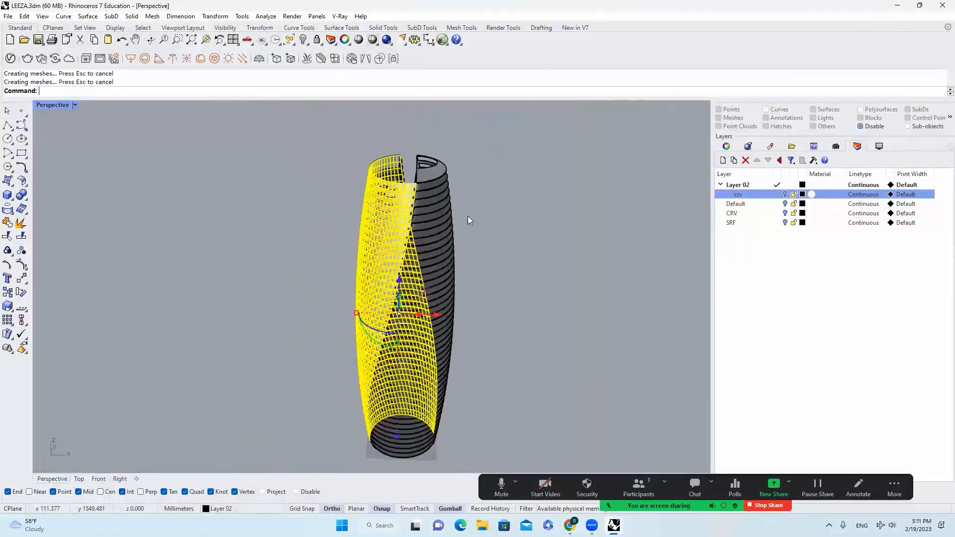
{"action": "scroll", "coordinate": [516, 225], "scroll_direction": "up", "scroll_amount": 3}
{"action": "type", "text": "RO"}
{"action": "key", "text": "Return"}
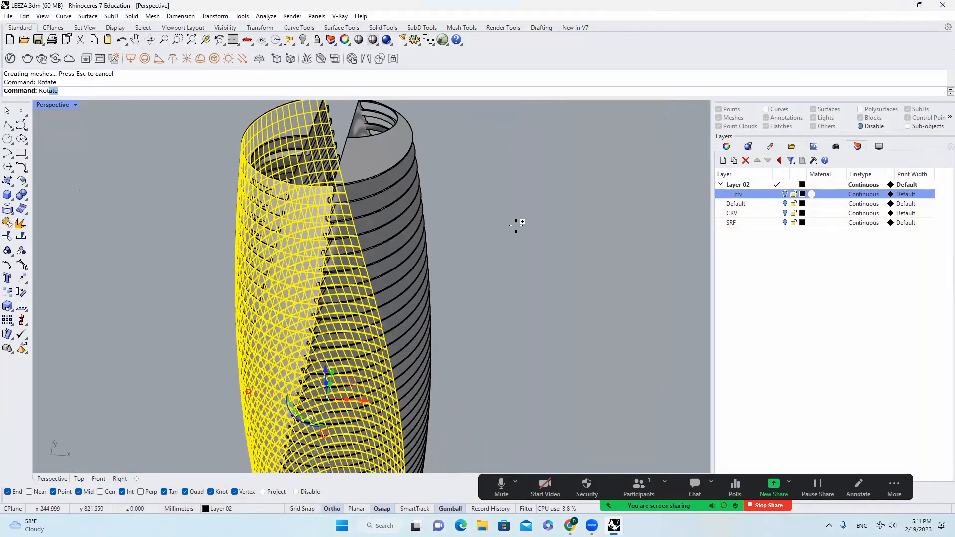
{"action": "type", "text": "0"}
{"action": "key", "text": "Return"}
{"action": "scroll", "coordinate": [441, 198], "scroll_direction": "down", "scroll_amount": 5}
{"action": "left_click", "coordinate": [447, 383]}
{"action": "left_click", "coordinate": [544, 236]}
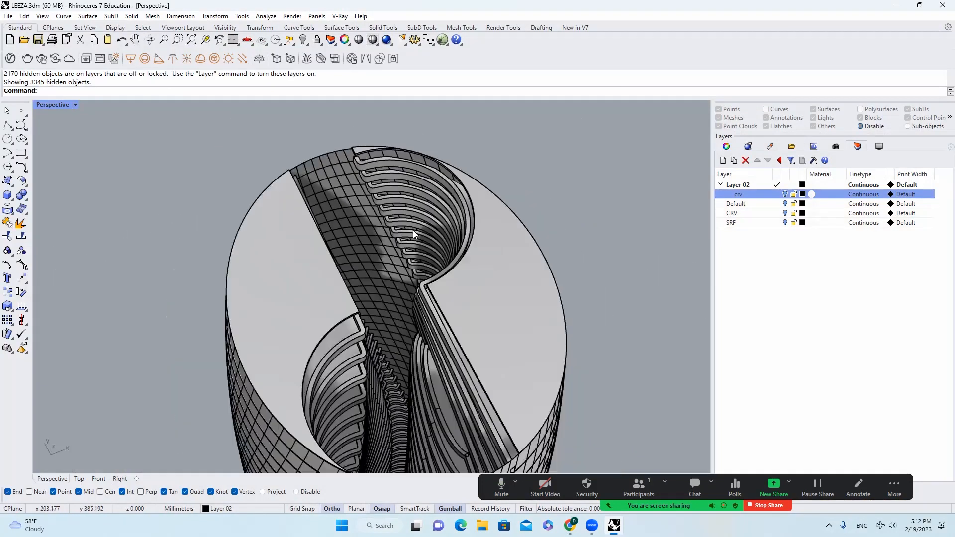
Compare the modelled atrium seen from inside with the reference photo in Chrome, tracing the photo's curved atrium edges in red
{"action": "mouse_move", "coordinate": [413, 230]}
{"action": "right_mouse_down"}
{"action": "mouse_move", "coordinate": [381, 167]}
{"action": "mouse_move", "coordinate": [403, 290]}
{"action": "mouse_move", "coordinate": [409, 246]}
{"action": "right_mouse_up"}
{"action": "scroll", "coordinate": [398, 200], "scroll_direction": "up", "scroll_amount": 4}
{"action": "right_click_drag", "start_coordinate": [398, 200], "coordinate": [389, 221]}
{"action": "scroll", "coordinate": [335, 159], "scroll_direction": "up", "scroll_amount": 7}
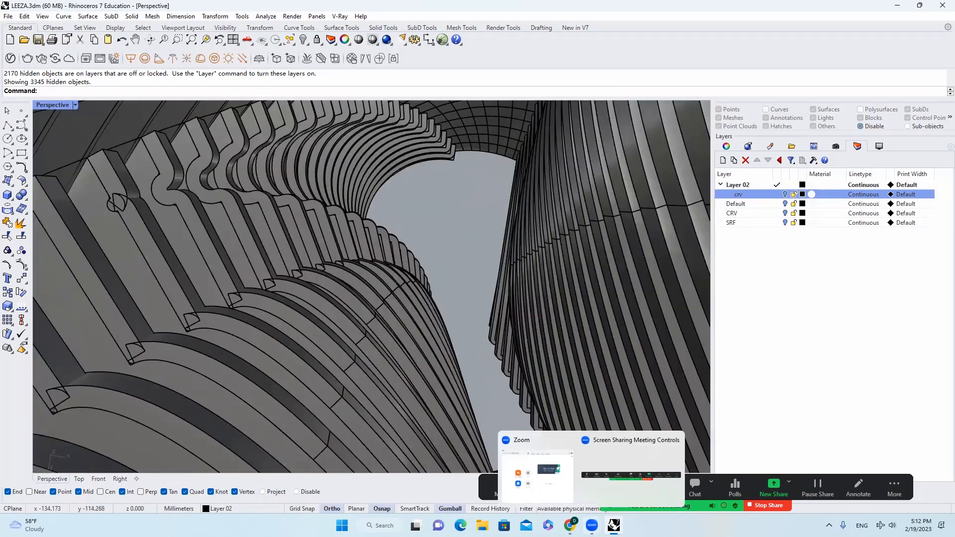
{"action": "left_click", "coordinate": [570, 525]}
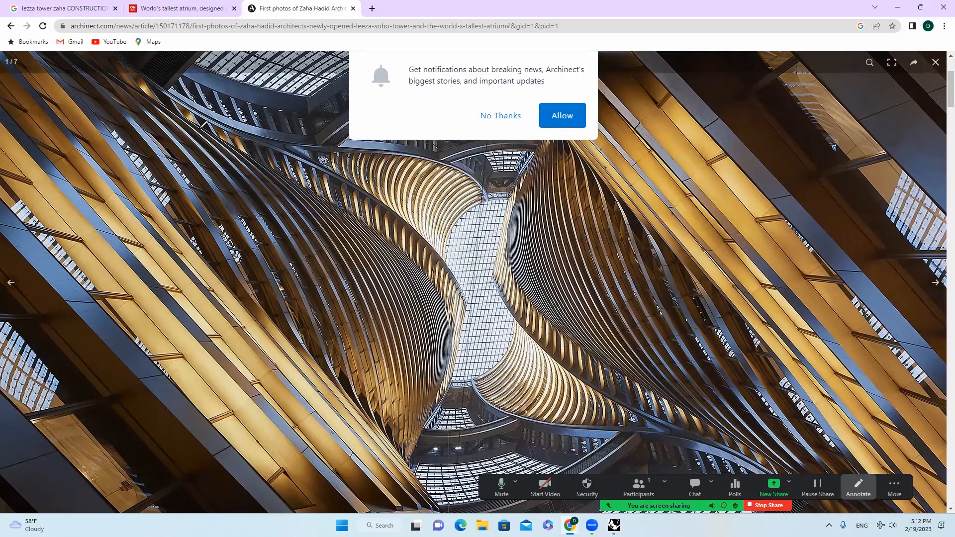
{"action": "left_click_drag", "start_coordinate": [218, 117], "coordinate": [318, 145]}
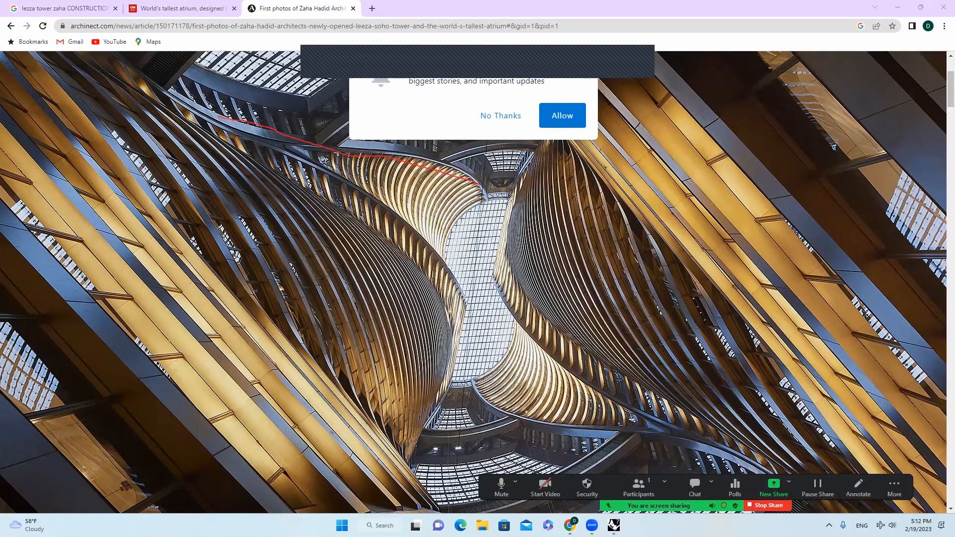
{"action": "key", "text": "ctrl+z"}
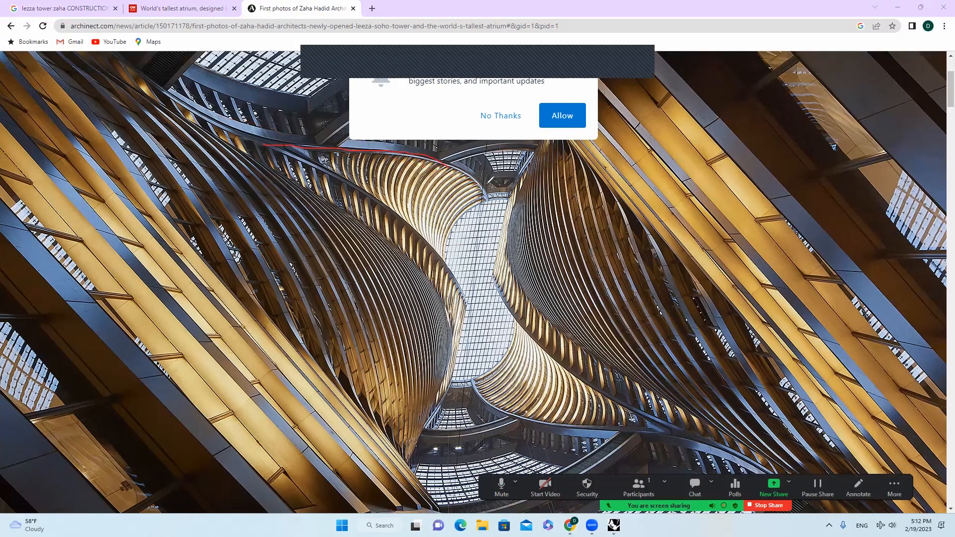
{"action": "left_click_drag", "start_coordinate": [487, 183], "coordinate": [485, 184]}
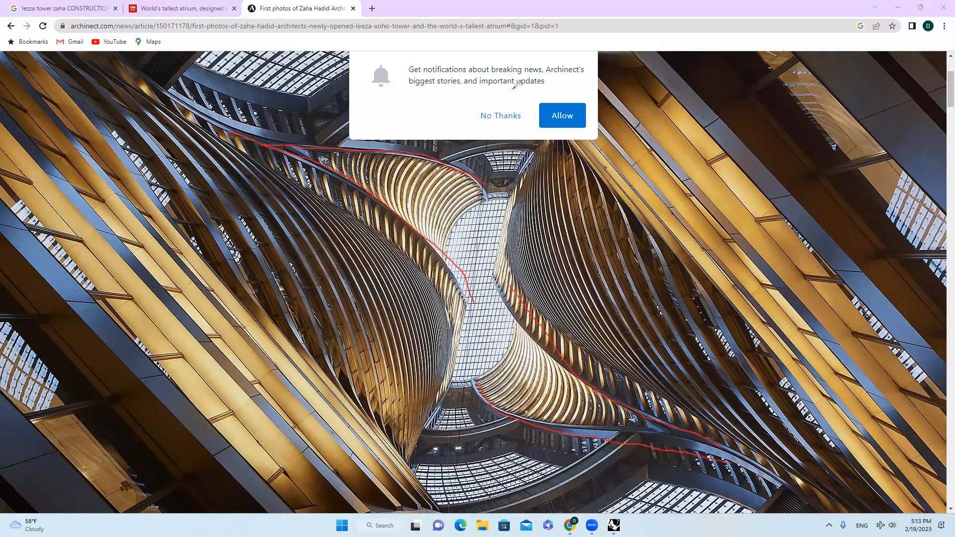
Examine the merged point pairs feeding the Circle Fit component in the leeza_tutorial definition and on the tower's inner edge
{"action": "right_click_drag", "start_coordinate": [736, 249], "coordinate": [615, 249]}
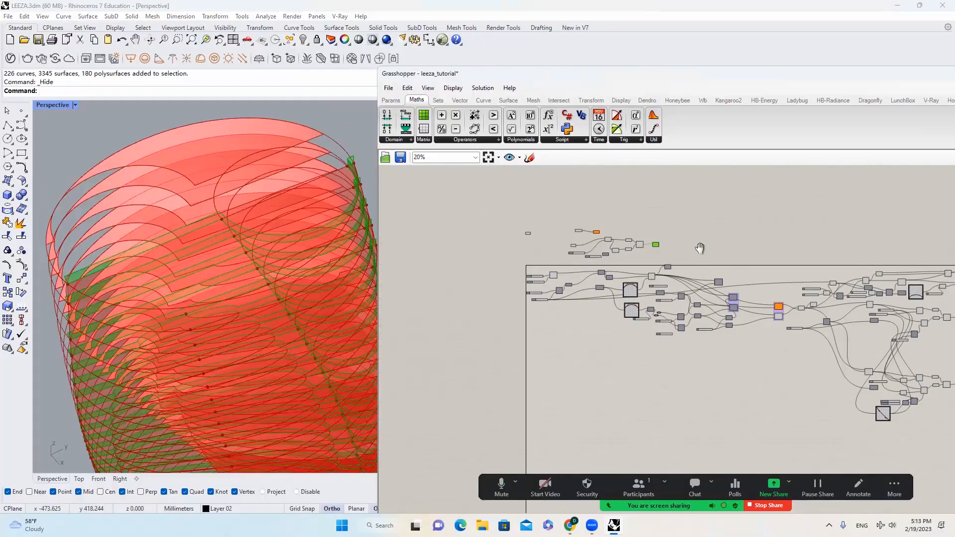
{"action": "scroll", "coordinate": [780, 281], "scroll_direction": "up", "scroll_amount": 5}
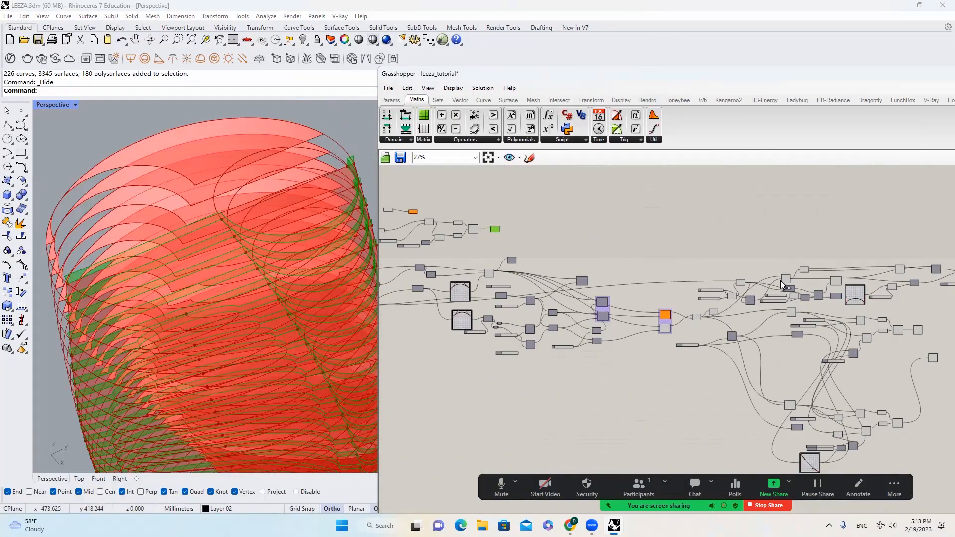
{"action": "right_click_drag", "start_coordinate": [788, 280], "coordinate": [680, 271]}
{"action": "scroll", "coordinate": [681, 243], "scroll_direction": "down", "scroll_amount": 1}
{"action": "right_click_drag", "start_coordinate": [894, 353], "coordinate": [777, 325]}
{"action": "scroll", "coordinate": [778, 325], "scroll_direction": "up", "scroll_amount": 2}
{"action": "left_click", "coordinate": [769, 316]}
{"action": "right_click_drag", "start_coordinate": [249, 281], "coordinate": [373, 283]}
{"action": "scroll", "coordinate": [270, 244], "scroll_direction": "down", "scroll_amount": 5}
{"action": "scroll", "coordinate": [689, 366], "scroll_direction": "up", "scroll_amount": 3}
{"action": "left_click", "coordinate": [741, 282]}
{"action": "right_click_drag", "start_coordinate": [321, 322], "coordinate": [298, 276]}
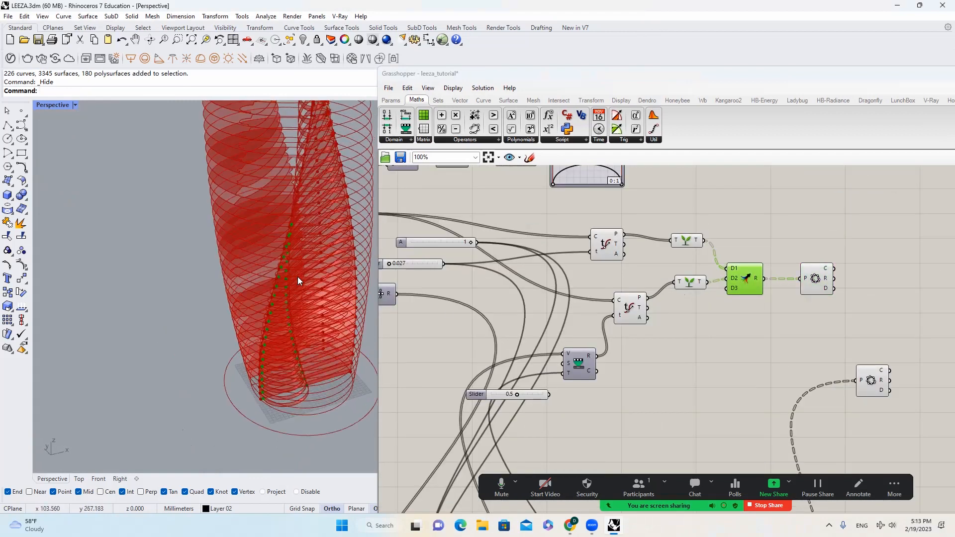
{"action": "scroll", "coordinate": [277, 271], "scroll_direction": "up", "scroll_amount": 5}
{"action": "scroll", "coordinate": [248, 202], "scroll_direction": "down", "scroll_amount": 5}
{"action": "scroll", "coordinate": [234, 181], "scroll_direction": "up", "scroll_amount": 5}
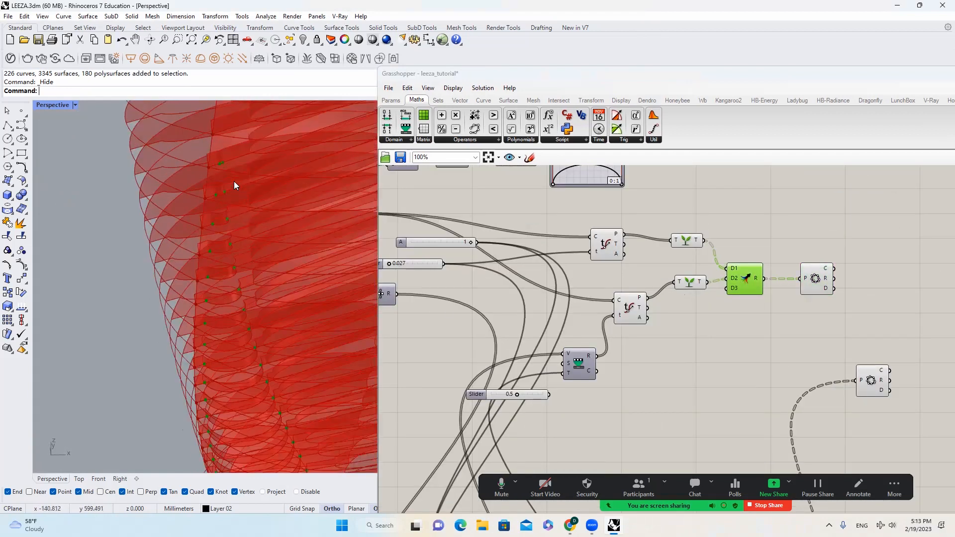
{"action": "scroll", "coordinate": [230, 183], "scroll_direction": "down", "scroll_amount": 5}
{"action": "scroll", "coordinate": [230, 183], "scroll_direction": "up", "scroll_amount": 4}
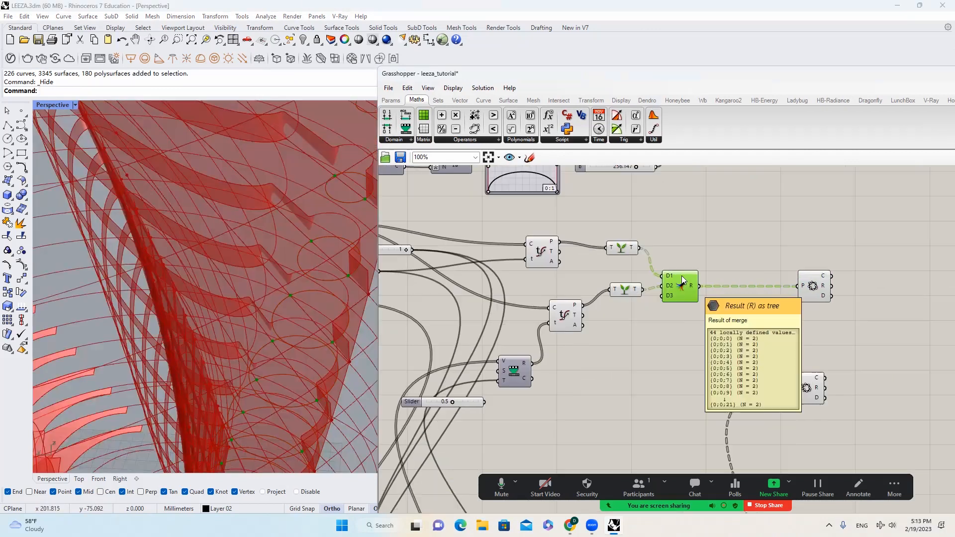
Add an Interpolate curve component and connect the upper Evaluate Curve's points to its vertices input
{"action": "left_click", "coordinate": [630, 246]}
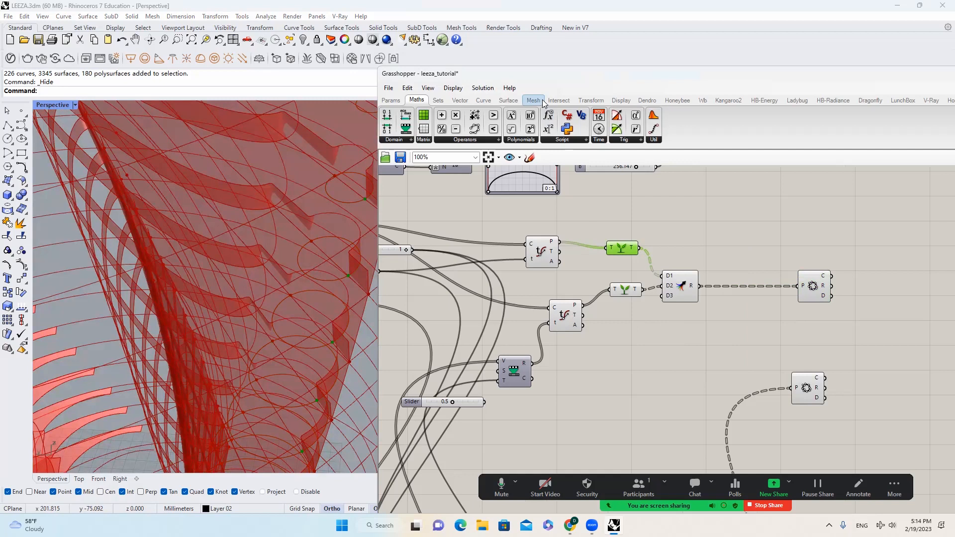
{"action": "left_click", "coordinate": [485, 101]}
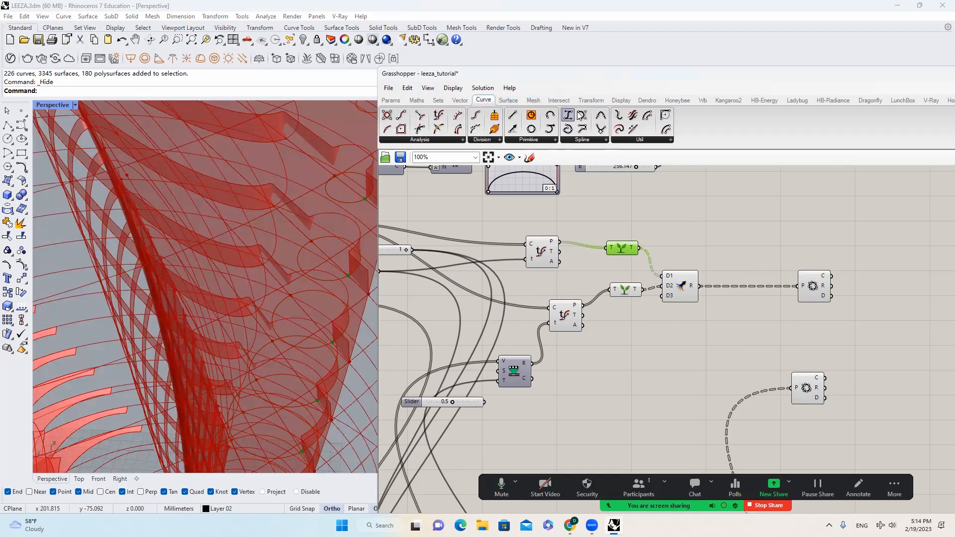
{"action": "left_click", "coordinate": [568, 129]}
{"action": "left_click", "coordinate": [712, 232]}
{"action": "left_click_drag", "start_coordinate": [559, 242], "coordinate": [697, 217]}
{"action": "left_click", "coordinate": [712, 230]}
{"action": "scroll", "coordinate": [324, 280], "scroll_direction": "down", "scroll_amount": 6}
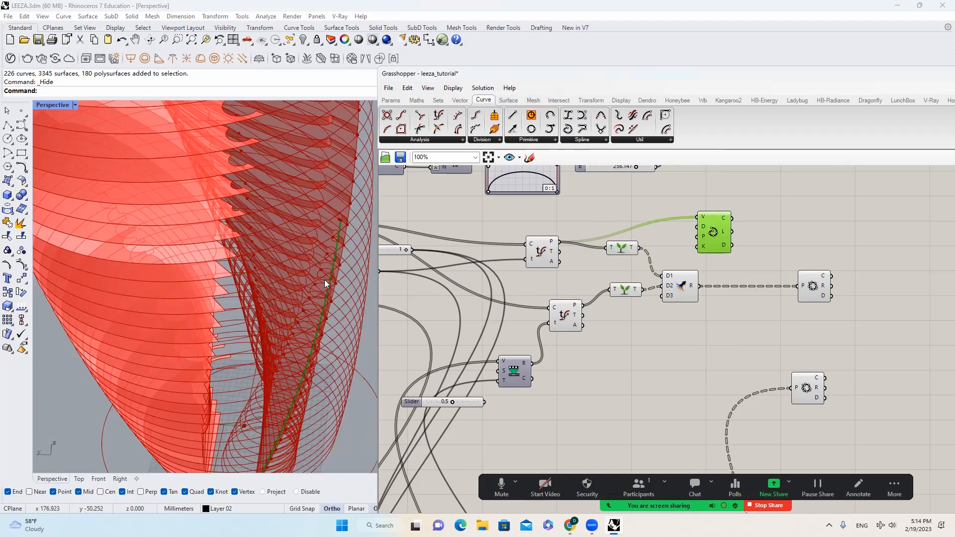
{"action": "right_click_drag", "start_coordinate": [324, 279], "coordinate": [336, 242]}
Place a second Interpolate component below the first and connect the lower Evaluate Curve's points to its vertices input
{"action": "left_click_drag", "start_coordinate": [713, 232], "coordinate": [763, 343]}
{"action": "left_click_drag", "start_coordinate": [745, 324], "coordinate": [583, 306]}
{"action": "scroll", "coordinate": [354, 270], "scroll_direction": "down", "scroll_amount": 4}
{"action": "scroll", "coordinate": [344, 228], "scroll_direction": "up", "scroll_amount": 5}
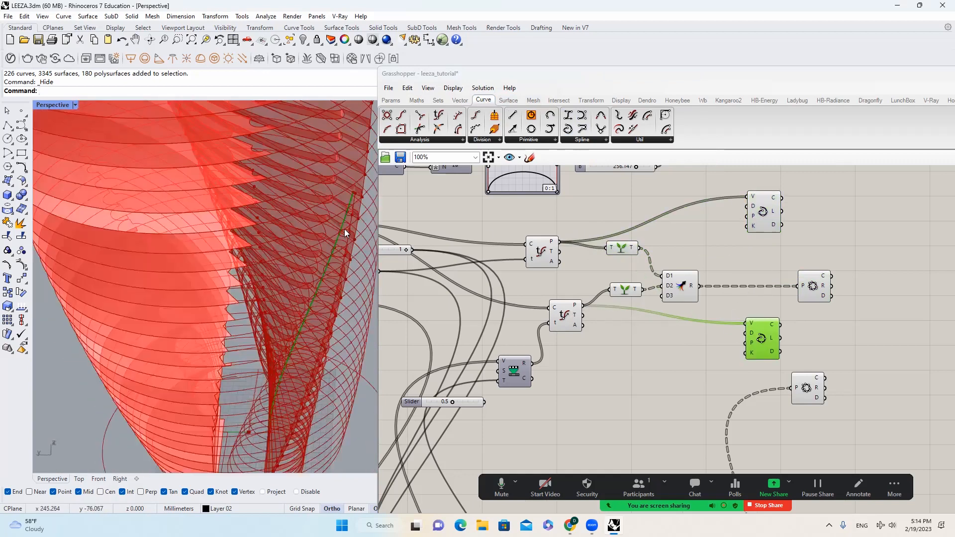
Study the atrium photo in Chrome and trace the curved edge band above the lower gold ribs in red
{"action": "mouse_move", "coordinate": [570, 525]}
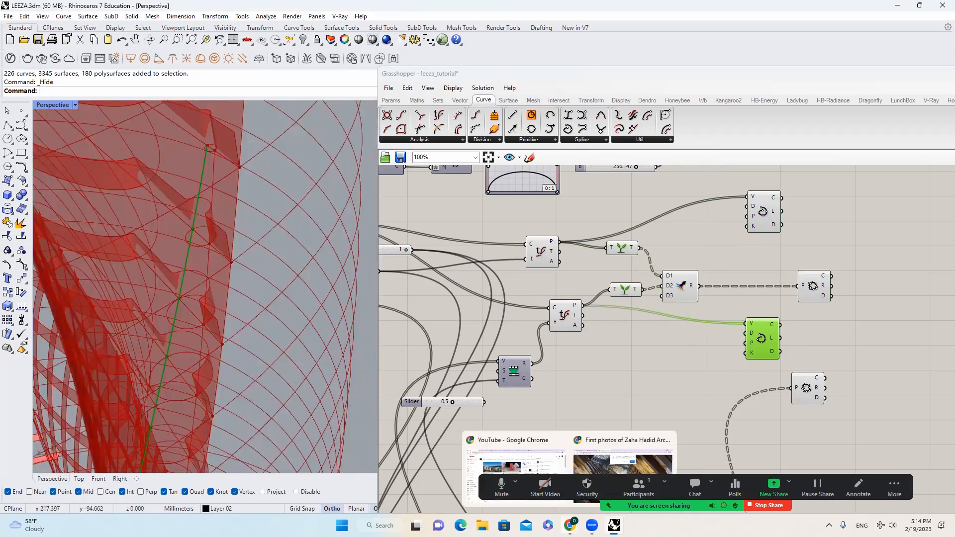
{"action": "left_click", "coordinate": [597, 463]}
{"action": "scroll", "coordinate": [533, 395], "scroll_direction": "down", "scroll_amount": 1}
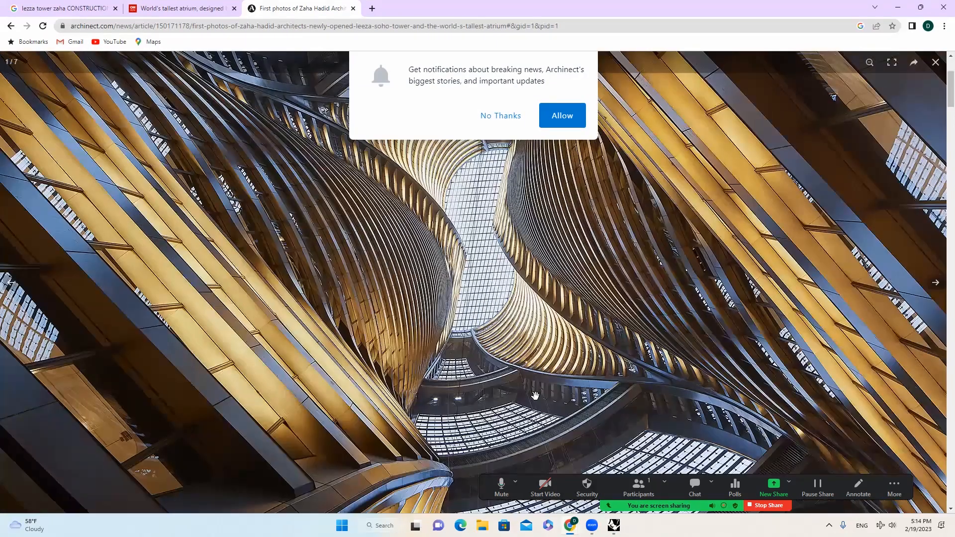
{"action": "scroll", "coordinate": [618, 397], "scroll_direction": "down", "scroll_amount": 2}
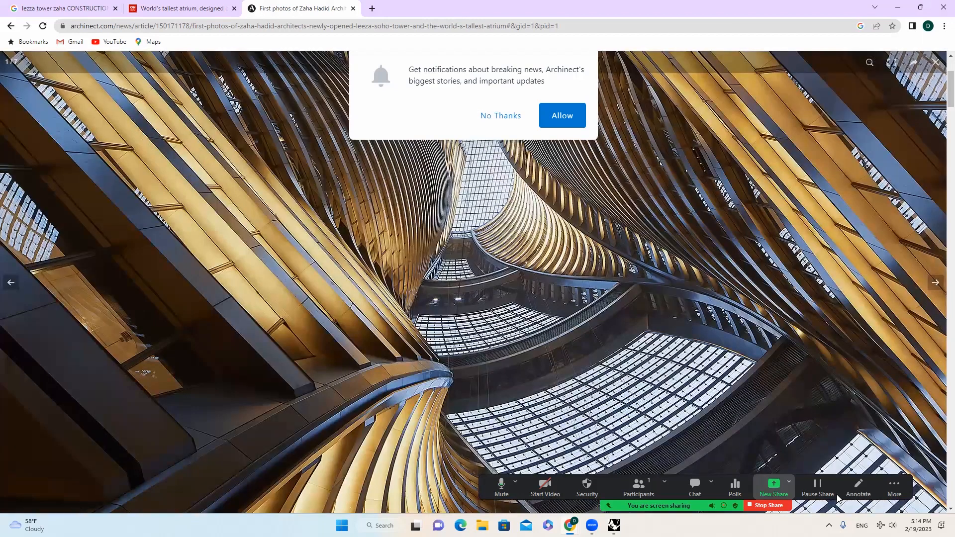
{"action": "left_click", "coordinate": [849, 492]}
{"action": "left_click_drag", "start_coordinate": [451, 370], "coordinate": [274, 426]}
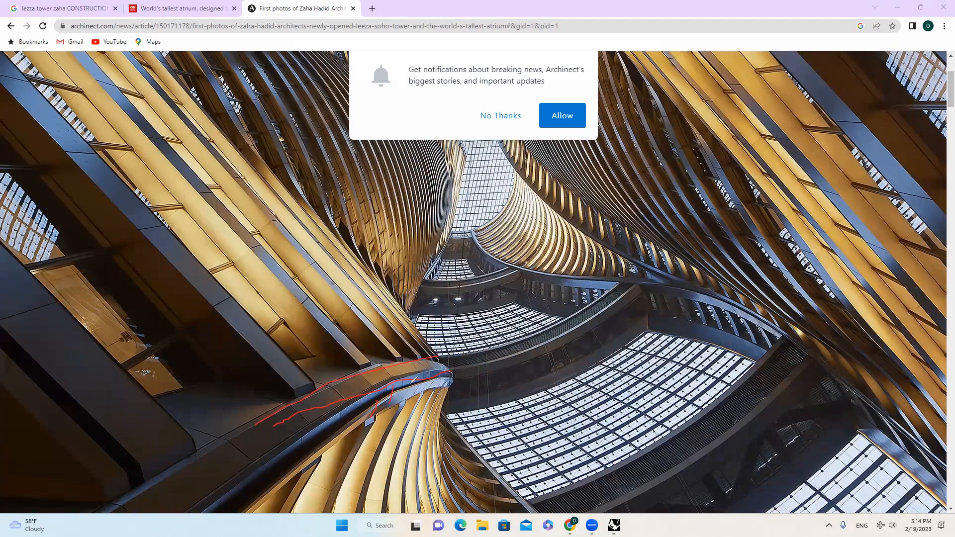
Move the lower Circle Fit component aside and turn on the preview of both Circle Fit components
{"action": "scroll", "coordinate": [336, 283], "scroll_direction": "down", "scroll_amount": 5}
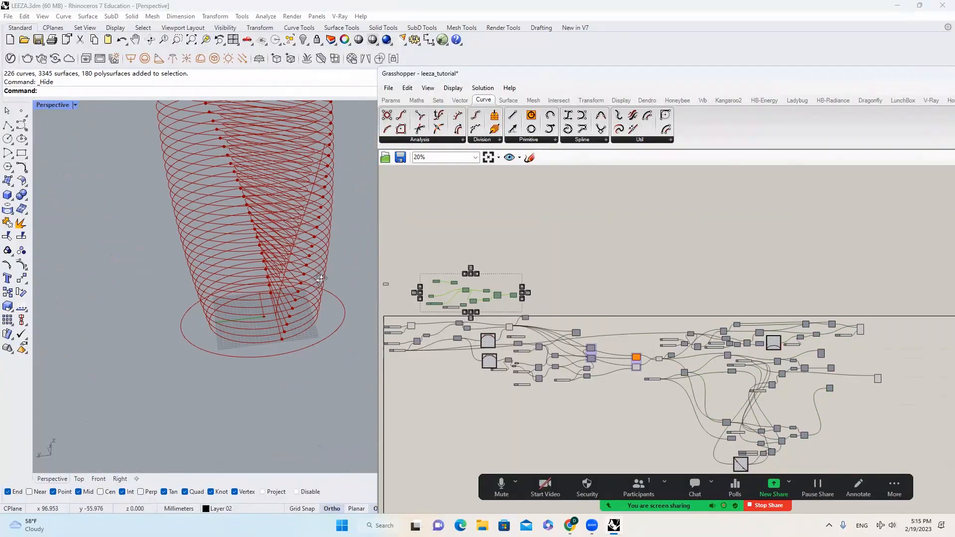
{"action": "scroll", "coordinate": [336, 283], "scroll_direction": "up", "scroll_amount": 8}
{"action": "scroll", "coordinate": [272, 262], "scroll_direction": "down", "scroll_amount": 5}
{"action": "right_click_drag", "start_coordinate": [278, 268], "coordinate": [316, 288]}
{"action": "scroll", "coordinate": [317, 288], "scroll_direction": "up", "scroll_amount": 2}
{"action": "scroll", "coordinate": [832, 322], "scroll_direction": "up", "scroll_amount": 5}
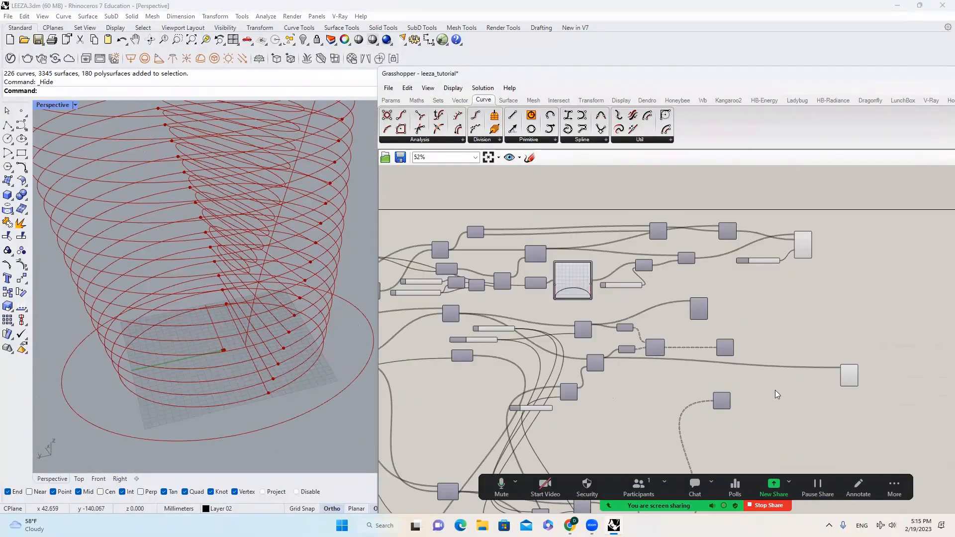
{"action": "scroll", "coordinate": [850, 381], "scroll_direction": "up", "scroll_amount": 2}
{"action": "left_click", "coordinate": [849, 378]}
{"action": "left_click_drag", "start_coordinate": [676, 407], "coordinate": [783, 398]}
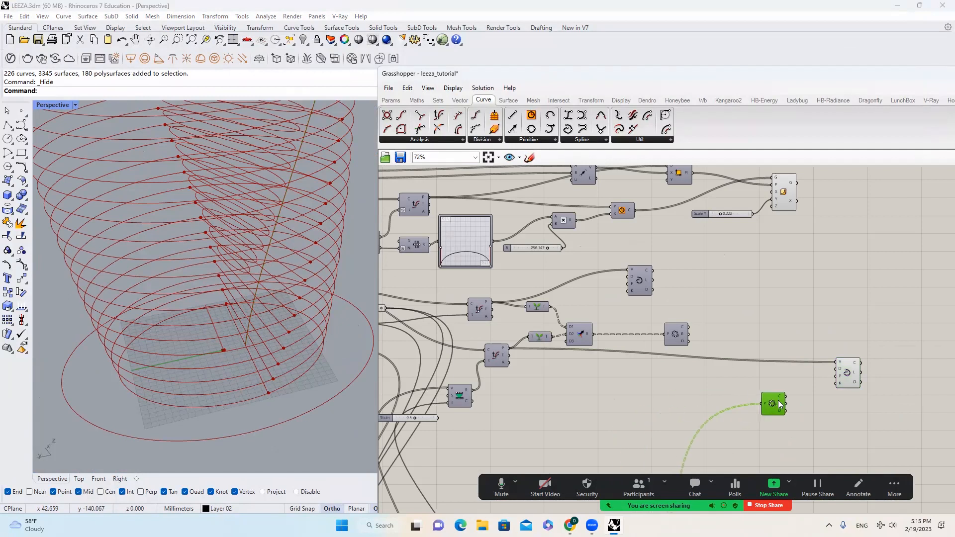
{"action": "middle_click", "coordinate": [783, 398]}
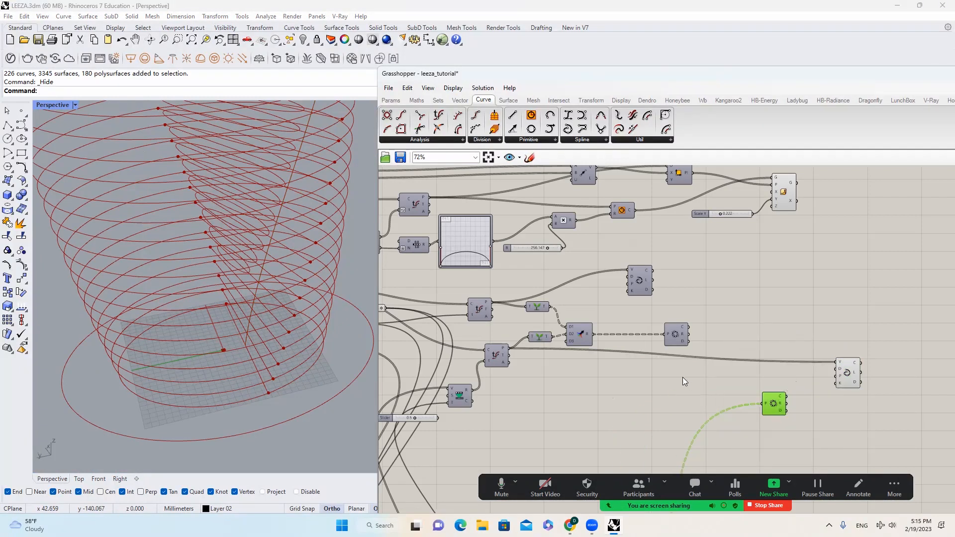
{"action": "left_click", "coordinate": [683, 335]}
{"action": "middle_click", "coordinate": [683, 335]}
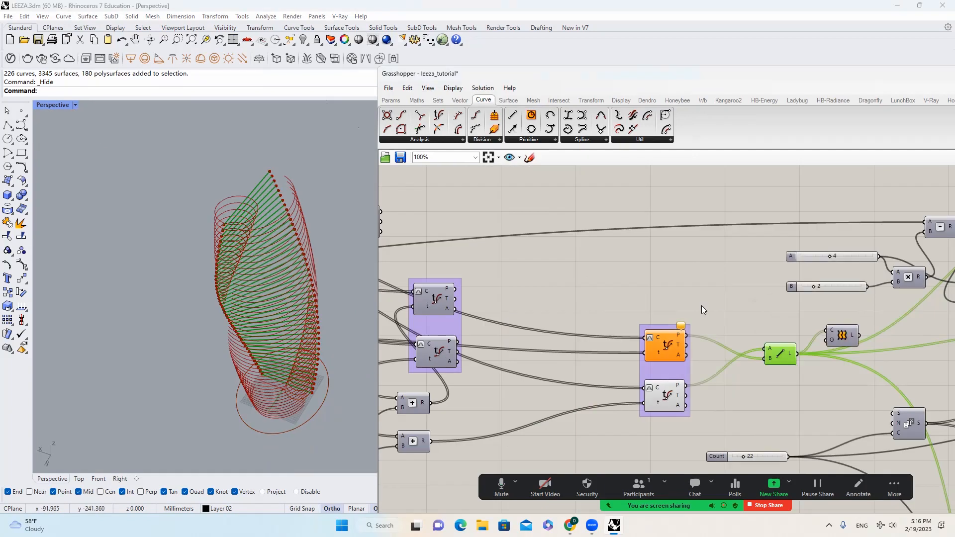
Examine the lines joining the two Evaluate Curve point sets along the tower's cut edges
{"action": "right_click_drag", "start_coordinate": [219, 310], "coordinate": [205, 266]}
{"action": "scroll", "coordinate": [296, 325], "scroll_direction": "up", "scroll_amount": 7}
{"action": "right_click_drag", "start_coordinate": [611, 340], "coordinate": [554, 324]}
{"action": "right_click_drag", "start_coordinate": [307, 374], "coordinate": [229, 343]}
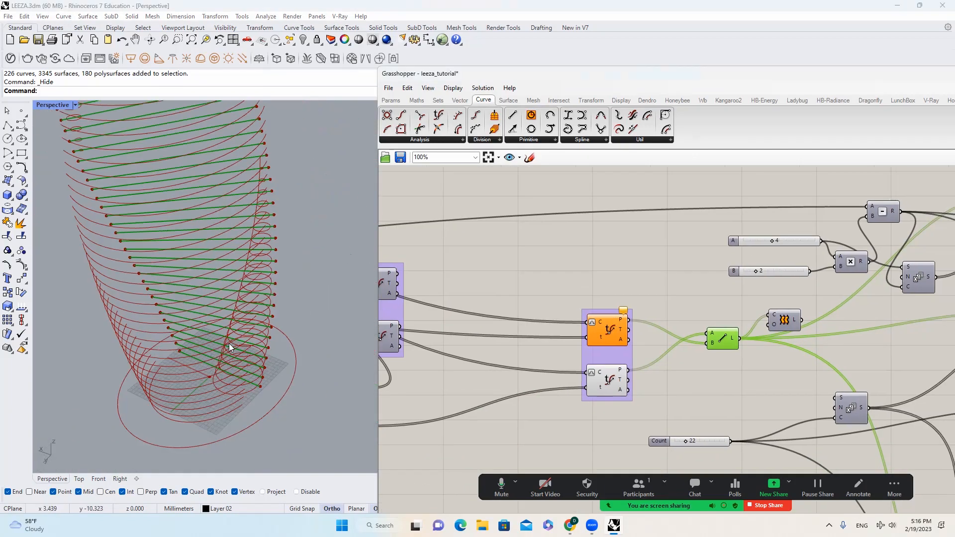
{"action": "right_click_drag", "start_coordinate": [693, 298], "coordinate": [588, 270]}
{"action": "scroll", "coordinate": [191, 363], "scroll_direction": "up", "scroll_amount": 14}
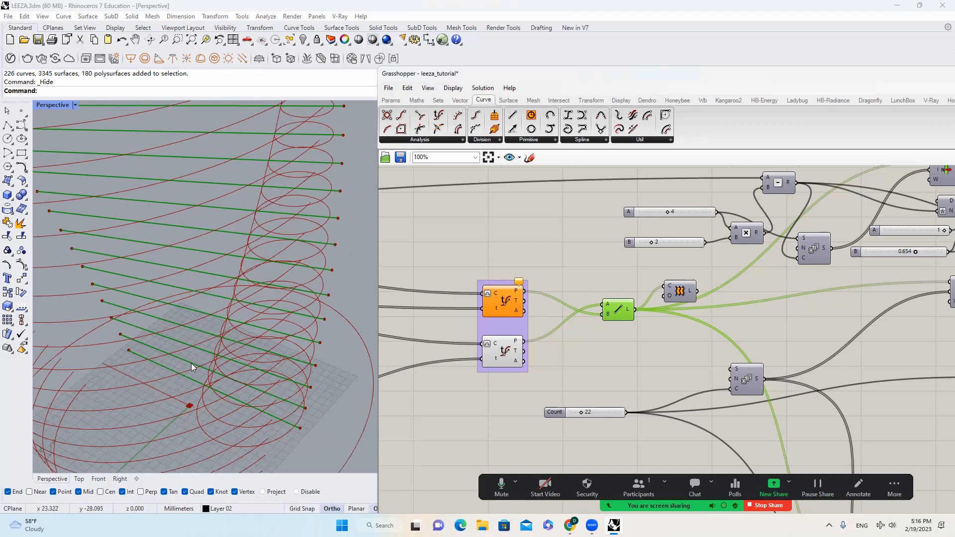
Duplicate the lower List Item component, turn on the copy's preview and switch off Reverse on its list input
{"action": "scroll", "coordinate": [225, 398], "scroll_direction": "down", "scroll_amount": 7}
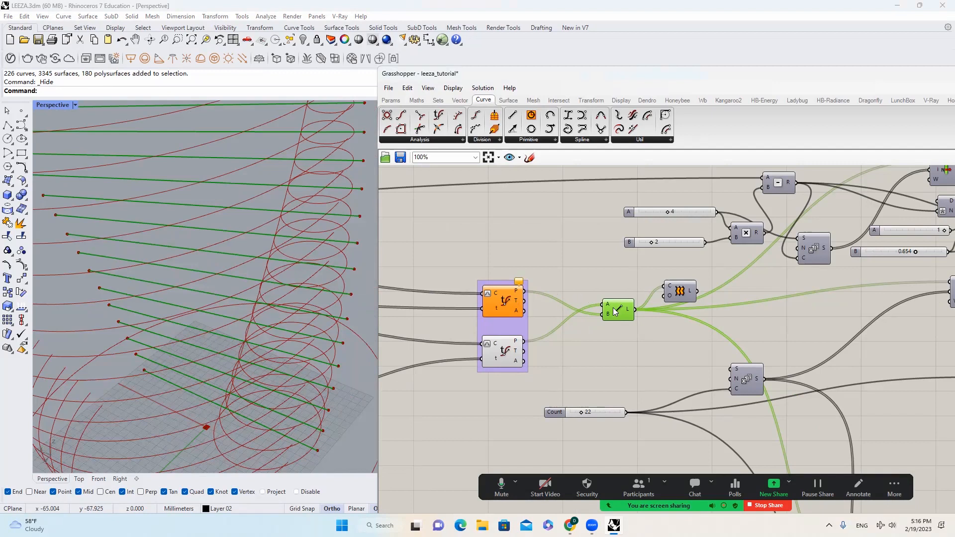
{"action": "left_click", "coordinate": [610, 282]}
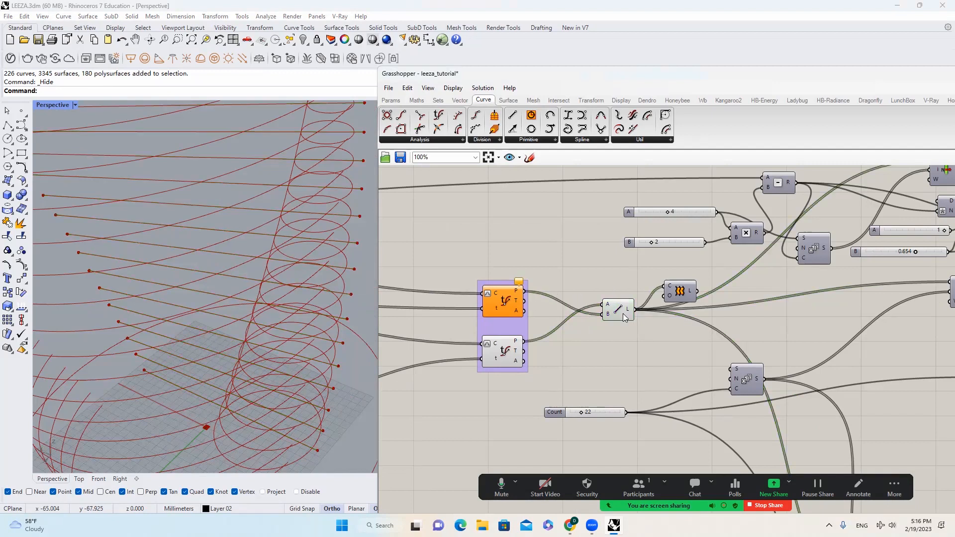
{"action": "scroll", "coordinate": [571, 274], "scroll_direction": "down", "scroll_amount": 5}
{"action": "scroll", "coordinate": [638, 314], "scroll_direction": "up", "scroll_amount": 5}
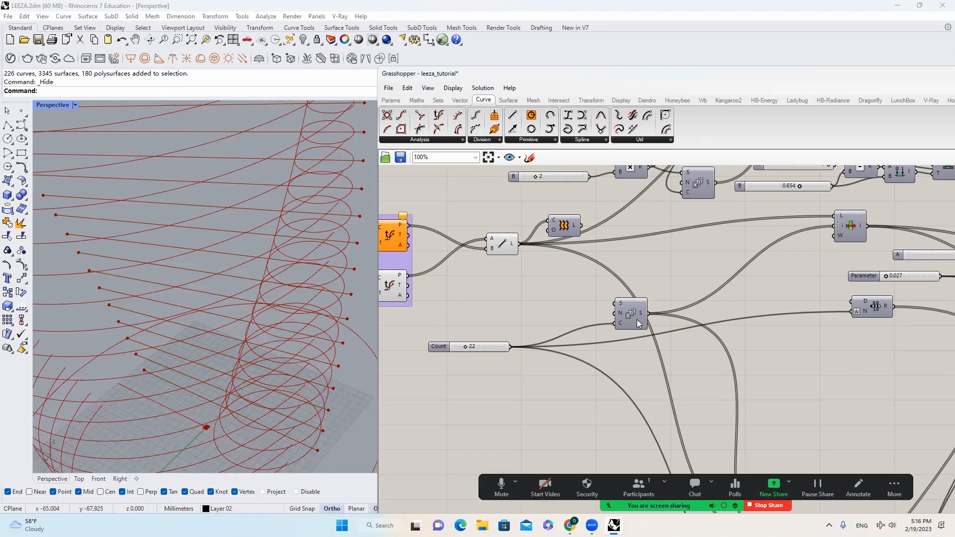
{"action": "scroll", "coordinate": [636, 318], "scroll_direction": "down", "scroll_amount": 5}
{"action": "scroll", "coordinate": [706, 412], "scroll_direction": "up", "scroll_amount": 4}
{"action": "scroll", "coordinate": [699, 418], "scroll_direction": "down", "scroll_amount": 1}
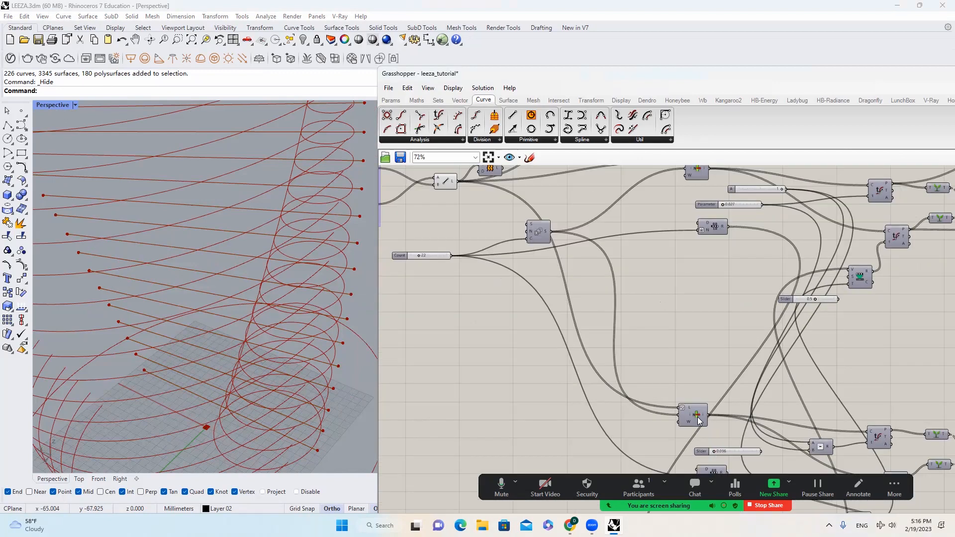
{"action": "left_click_drag", "start_coordinate": [698, 417], "coordinate": [700, 356], "text": "alt"}
{"action": "middle_click", "coordinate": [700, 356]}
{"action": "left_click", "coordinate": [716, 341]}
{"action": "scroll", "coordinate": [700, 352], "scroll_direction": "down", "scroll_amount": 3}
{"action": "scroll", "coordinate": [700, 352], "scroll_direction": "up", "scroll_amount": 4}
{"action": "right_click", "coordinate": [684, 348]}
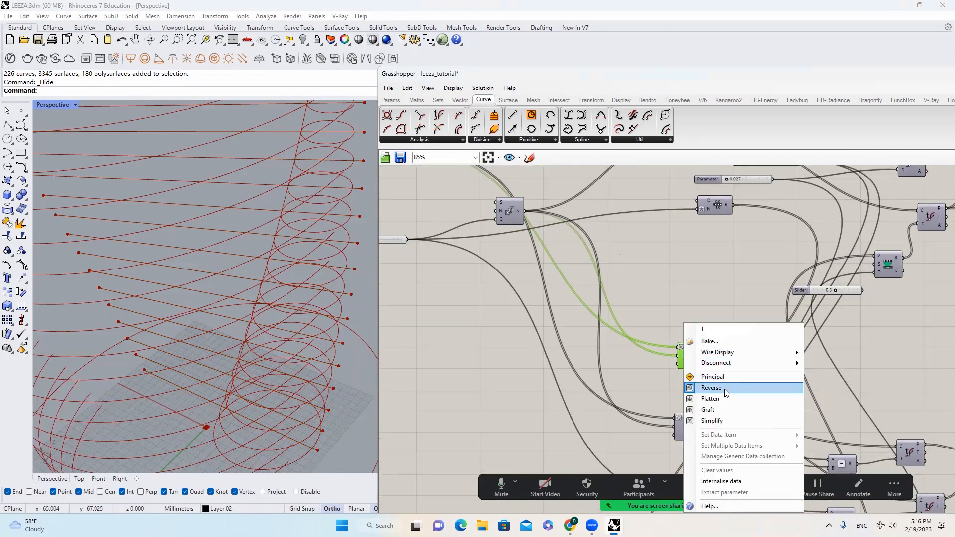
{"action": "left_click", "coordinate": [724, 389]}
Move the duplicated List Item beside the lower Circle Fit component and inspect its lines along the tower's cut edge
{"action": "scroll", "coordinate": [237, 354], "scroll_direction": "down", "scroll_amount": 5}
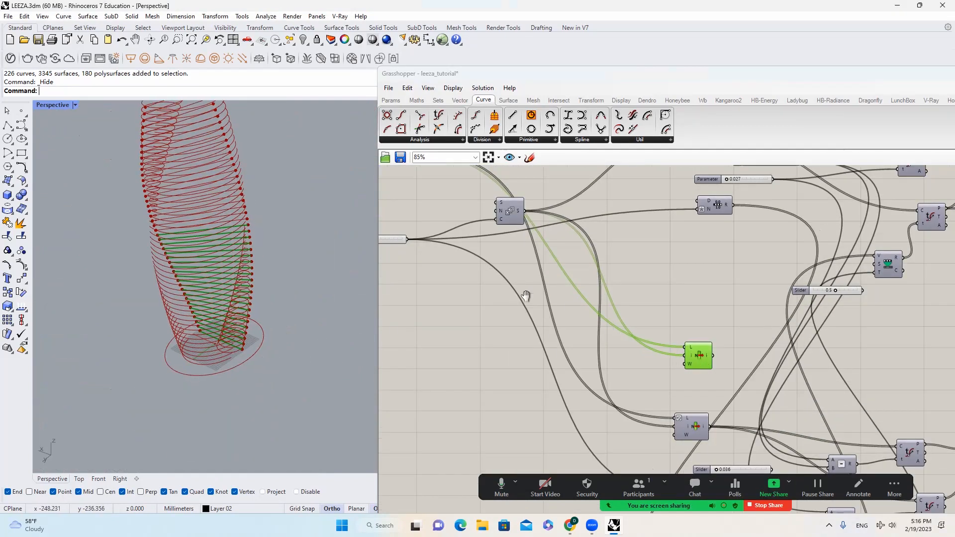
{"action": "scroll", "coordinate": [517, 279], "scroll_direction": "down", "scroll_amount": 5}
{"action": "scroll", "coordinate": [736, 351], "scroll_direction": "up", "scroll_amount": 5}
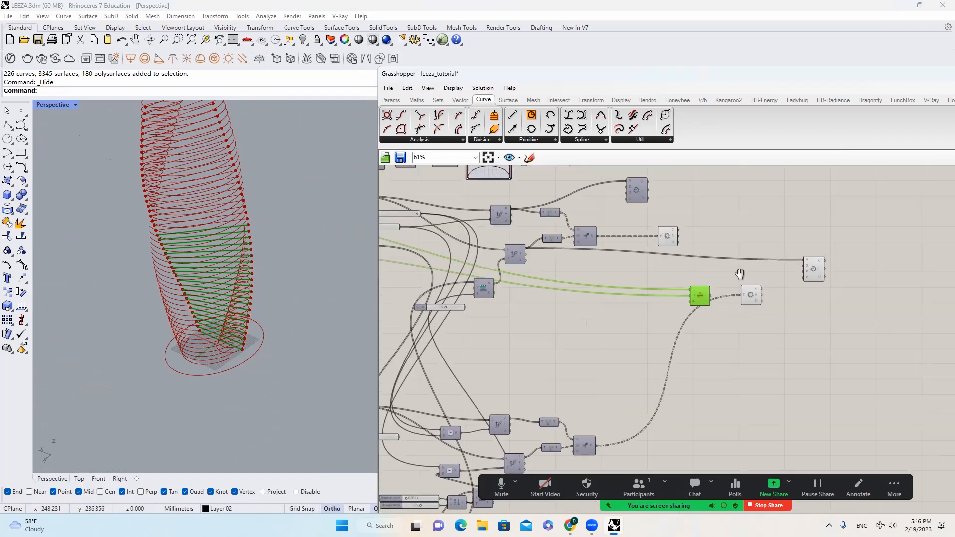
{"action": "scroll", "coordinate": [621, 333], "scroll_direction": "down", "scroll_amount": 3}
{"action": "scroll", "coordinate": [543, 323], "scroll_direction": "up", "scroll_amount": 4}
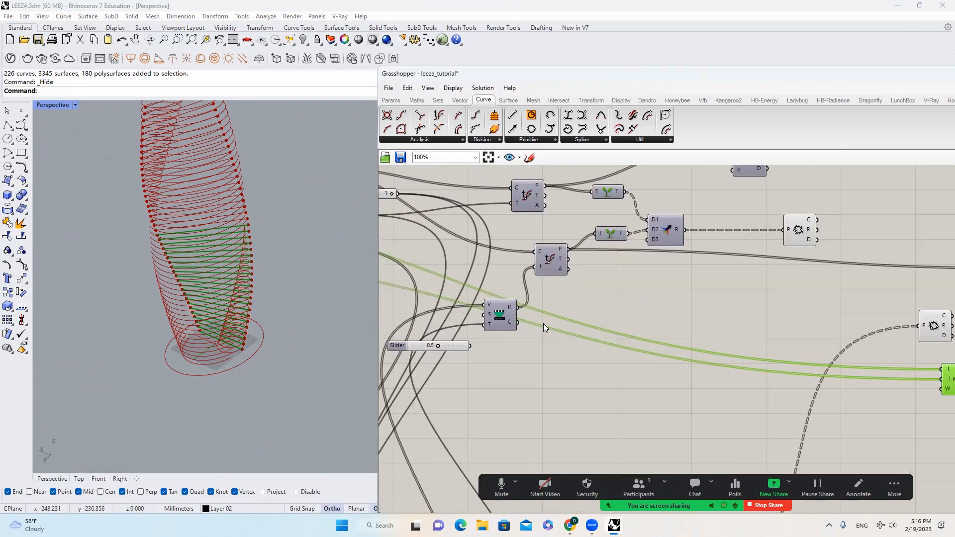
{"action": "scroll", "coordinate": [250, 231], "scroll_direction": "up", "scroll_amount": 3}
{"action": "scroll", "coordinate": [218, 273], "scroll_direction": "up", "scroll_amount": 4}
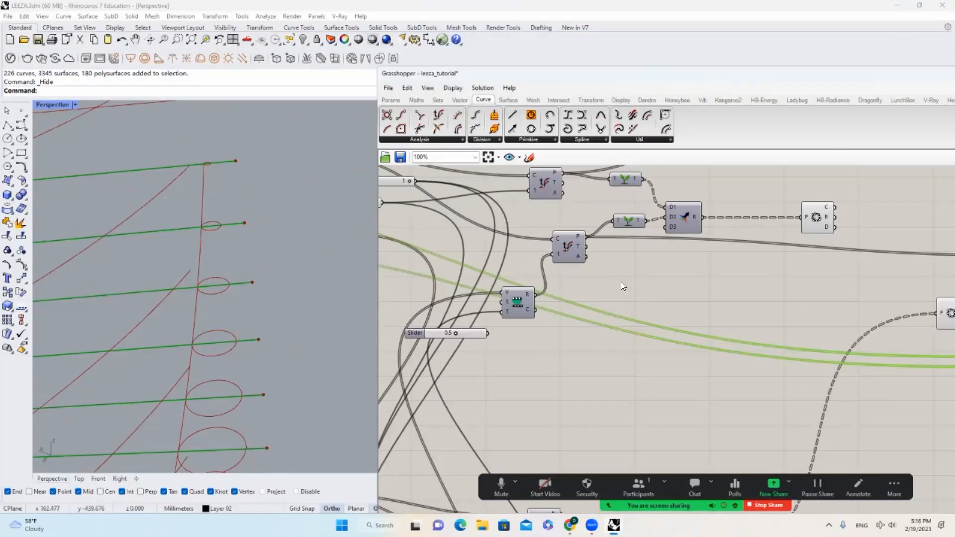
{"action": "scroll", "coordinate": [621, 281], "scroll_direction": "down", "scroll_amount": 3}
{"action": "scroll", "coordinate": [767, 282], "scroll_direction": "up", "scroll_amount": 2}
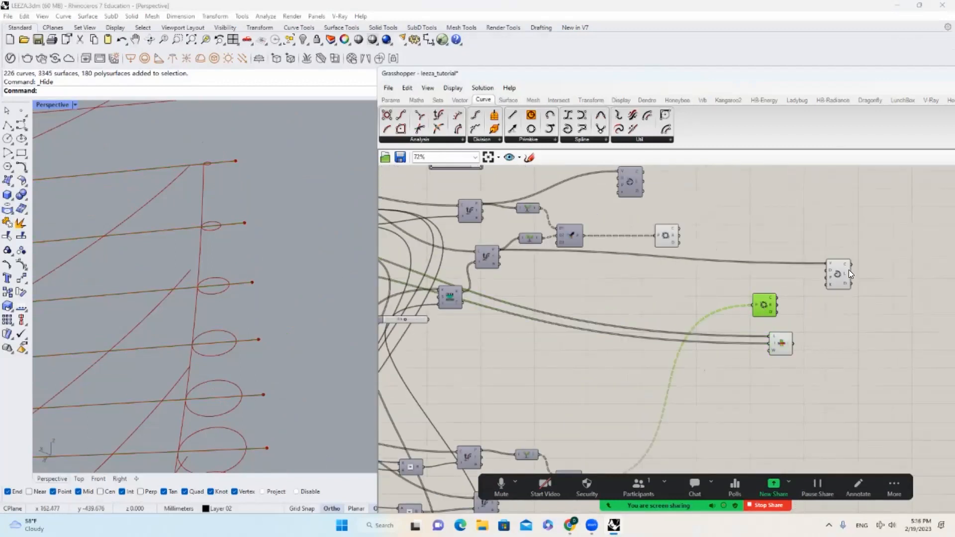
Check the lower Interpolate curve and turn on the preview of the Evaluate Curve component that feeds it
{"action": "left_click", "coordinate": [833, 270]}
{"action": "scroll", "coordinate": [784, 276], "scroll_direction": "down", "scroll_amount": 2}
{"action": "scroll", "coordinate": [579, 258], "scroll_direction": "up", "scroll_amount": 3}
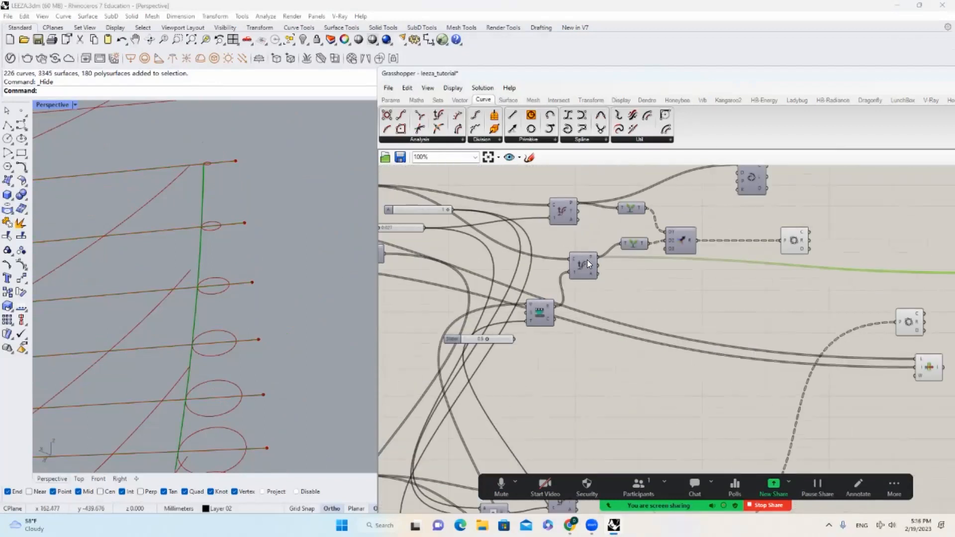
{"action": "scroll", "coordinate": [586, 259], "scroll_direction": "up", "scroll_amount": 2}
{"action": "left_click", "coordinate": [580, 266]}
{"action": "middle_click", "coordinate": [578, 266]}
{"action": "left_click", "coordinate": [598, 249]}
Duplicate the Construct Plane component near the List Item and connect the previewed Evaluate Curve's points to its origin input
{"action": "scroll", "coordinate": [580, 260], "scroll_direction": "down", "scroll_amount": 2}
{"action": "right_click_drag", "start_coordinate": [903, 345], "coordinate": [784, 333]}
{"action": "scroll", "coordinate": [716, 387], "scroll_direction": "down", "scroll_amount": 2}
{"action": "left_click_drag", "start_coordinate": [698, 182], "coordinate": [740, 359], "text": "alt"}
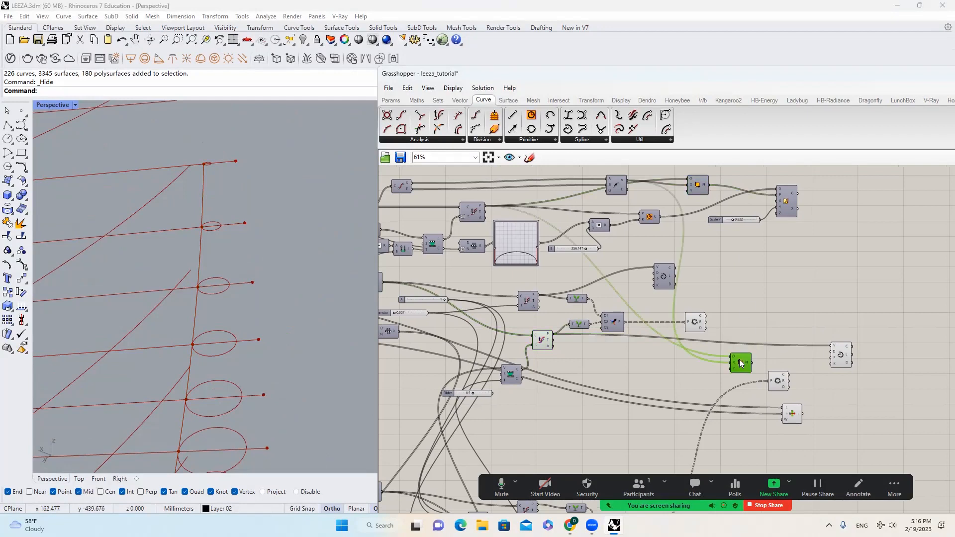
{"action": "scroll", "coordinate": [740, 364], "scroll_direction": "up", "scroll_amount": 3}
{"action": "scroll", "coordinate": [739, 363], "scroll_direction": "down", "scroll_amount": 2}
{"action": "scroll", "coordinate": [533, 342], "scroll_direction": "up", "scroll_amount": 1}
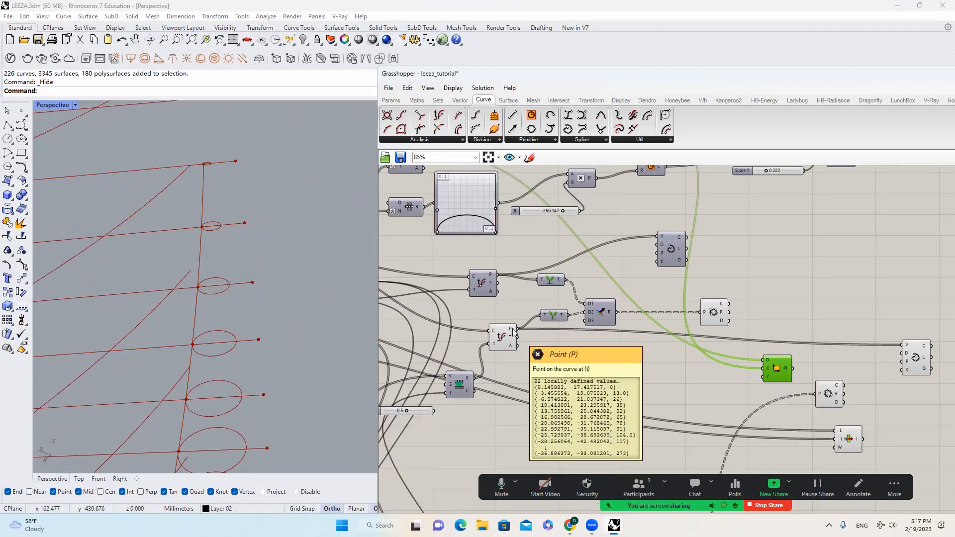
{"action": "left_click_drag", "start_coordinate": [613, 357], "coordinate": [899, 402]}
{"action": "right_click_drag", "start_coordinate": [899, 401], "coordinate": [817, 377]}
{"action": "scroll", "coordinate": [817, 376], "scroll_direction": "up", "scroll_amount": 1}
{"action": "scroll", "coordinate": [816, 377], "scroll_direction": "up", "scroll_amount": 1}
Add an End Points component after the duplicated List Item, connect the item output to its curve input and make room beside it
{"action": "left_click_drag", "start_coordinate": [814, 378], "coordinate": [832, 434]}
{"action": "right_click_drag", "start_coordinate": [723, 390], "coordinate": [675, 328]}
{"action": "left_click_drag", "start_coordinate": [702, 369], "coordinate": [653, 399]}
{"action": "right_click_drag", "start_coordinate": [696, 429], "coordinate": [701, 395]}
{"action": "left_click", "coordinate": [401, 115]}
{"action": "left_click", "coordinate": [728, 395]}
{"action": "left_click_drag", "start_coordinate": [655, 362], "coordinate": [663, 368]}
{"action": "left_click_drag", "start_coordinate": [682, 367], "coordinate": [712, 395]}
{"action": "left_click_drag", "start_coordinate": [789, 335], "coordinate": [851, 335]}
Add a Vector 2Pt component fed by the start and end points and connect its vector to the Construct Plane's X input
{"action": "double_click", "coordinate": [811, 399]}
{"action": "type", "text": "vec"}
{"action": "left_click", "coordinate": [810, 390]}
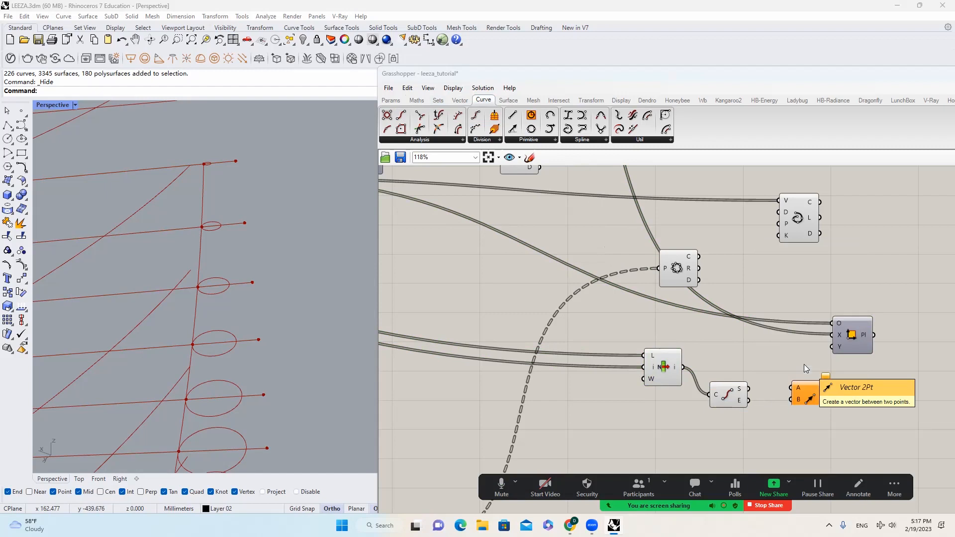
{"action": "left_click_drag", "start_coordinate": [749, 390], "coordinate": [832, 335]}
{"action": "left_click", "coordinate": [849, 335]}
Rearrange the Interpolate and Circle Fit components and turn on the preview of the Construct Plane component
{"action": "scroll", "coordinate": [829, 322], "scroll_direction": "down", "scroll_amount": 3}
{"action": "left_click_drag", "start_coordinate": [715, 244], "coordinate": [782, 244]}
{"action": "left_click_drag", "start_coordinate": [643, 295], "coordinate": [670, 297]}
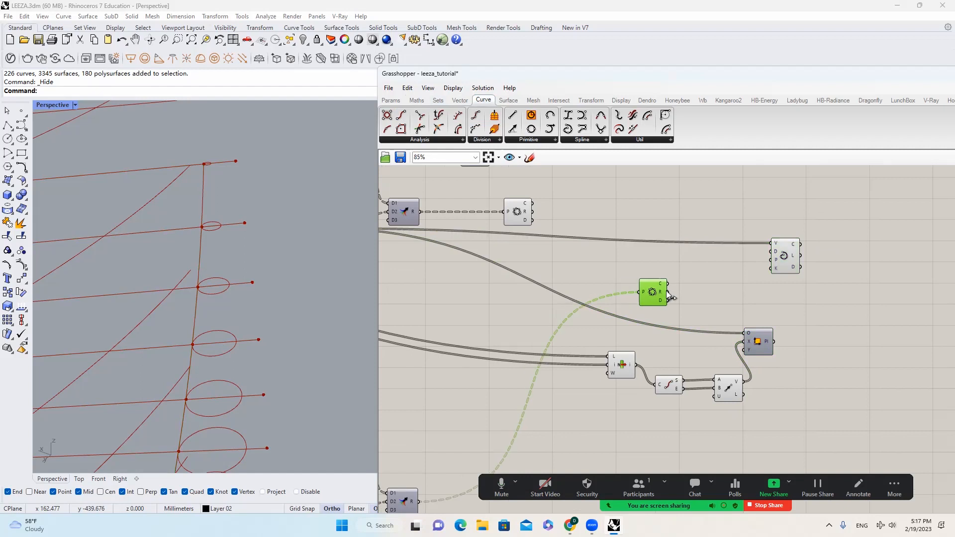
{"action": "left_click", "coordinate": [758, 342]}
{"action": "key", "text": "space"}
{"action": "left_click", "coordinate": [791, 324]}
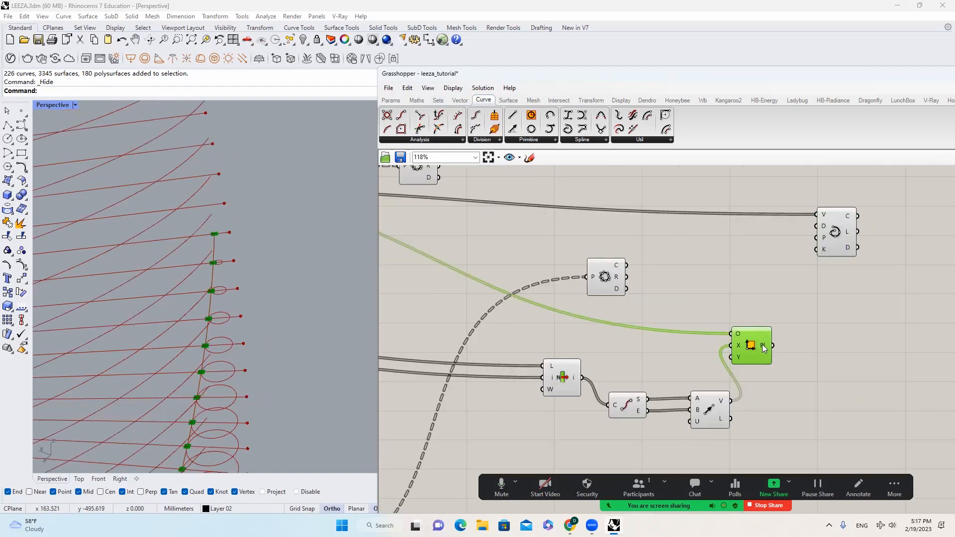
{"action": "scroll", "coordinate": [765, 293], "scroll_direction": "up", "scroll_amount": 3}
Add a Rectangle on the constructed planes, sized in X and Y by a slider-driven Construct Domain with expression -x on input A
{"action": "double_click", "coordinate": [779, 305]}
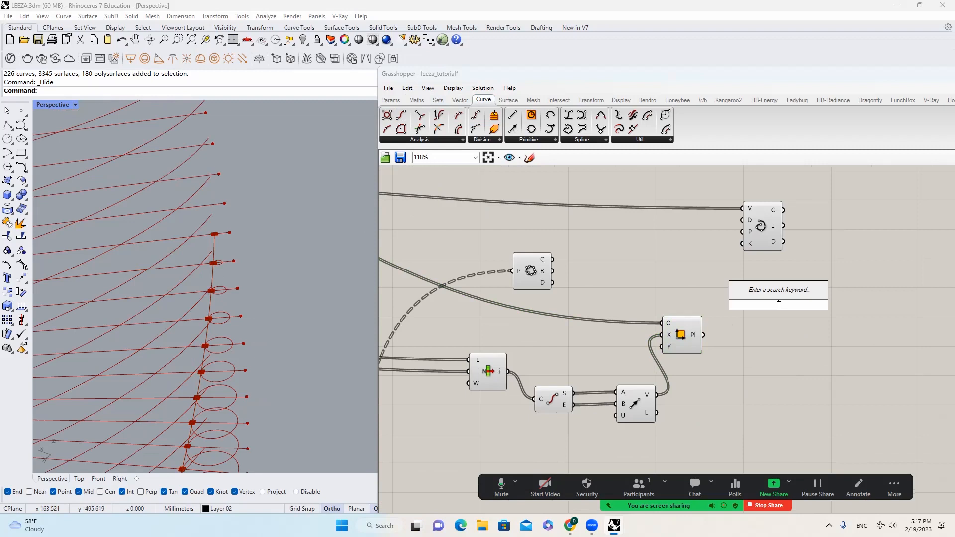
{"action": "type", "text": "rec"}
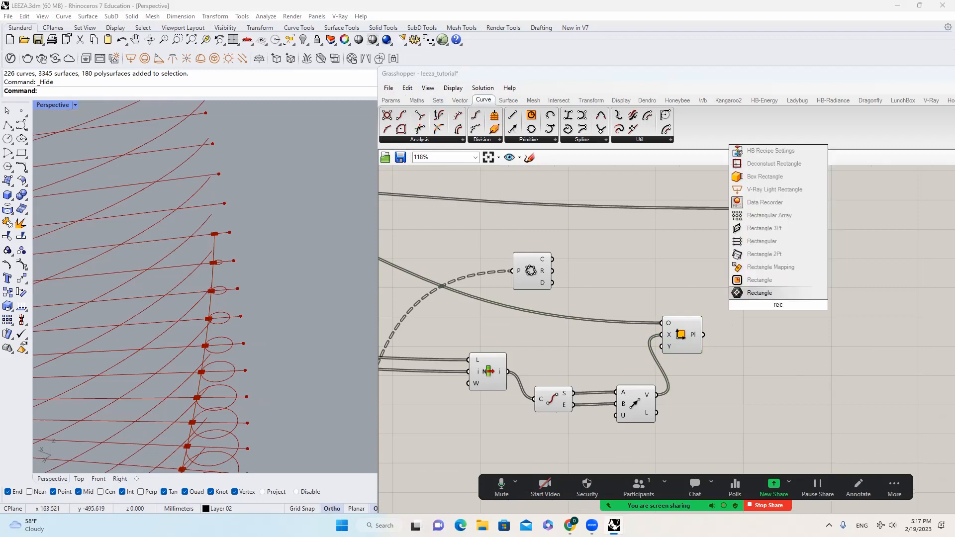
{"action": "left_click", "coordinate": [760, 280]}
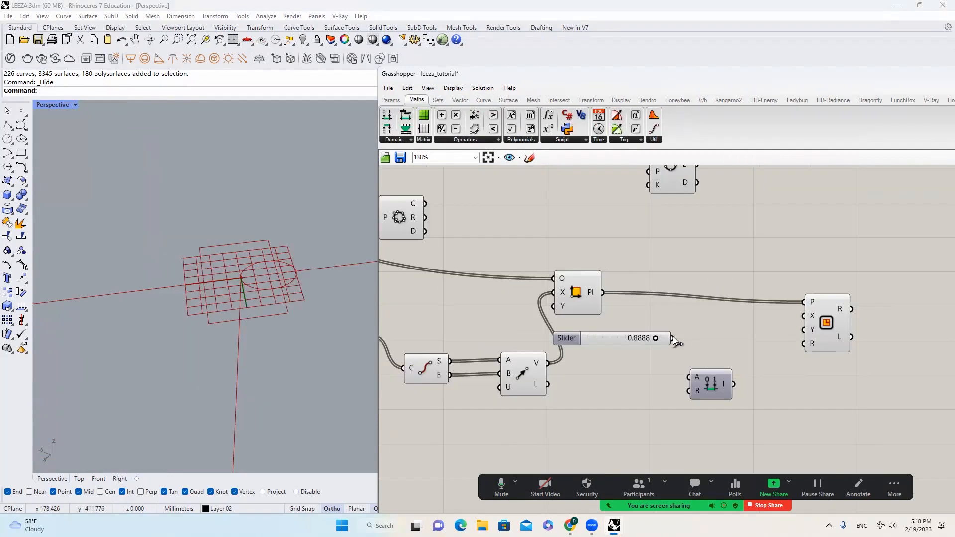
{"action": "scroll", "coordinate": [733, 335], "scroll_direction": "up", "scroll_amount": 1}
{"action": "left_click_drag", "start_coordinate": [705, 381], "coordinate": [816, 328]}
{"action": "right_click", "coordinate": [721, 329]}
{"action": "mouse_move", "coordinate": [795, 424]}
{"action": "left_click", "coordinate": [699, 433]}
{"action": "type", "text": "-x"}
{"action": "key", "text": "Return"}
{"action": "left_click", "coordinate": [842, 321]}
Inspect the rectangles along the cut edge and enlarge them with the Domain start slider
{"action": "scroll", "coordinate": [582, 373], "scroll_direction": "down", "scroll_amount": 5}
{"action": "scroll", "coordinate": [283, 280], "scroll_direction": "down", "scroll_amount": 20}
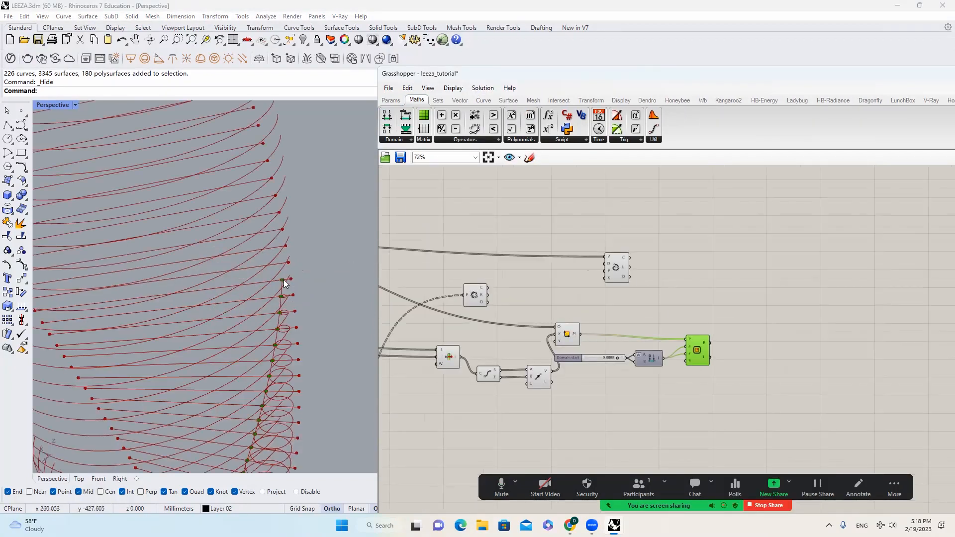
{"action": "scroll", "coordinate": [283, 279], "scroll_direction": "up", "scroll_amount": 5}
{"action": "scroll", "coordinate": [613, 366], "scroll_direction": "up", "scroll_amount": 4}
{"action": "scroll", "coordinate": [611, 362], "scroll_direction": "up", "scroll_amount": 1}
{"action": "left_click_drag", "start_coordinate": [611, 362], "coordinate": [626, 362]}
Add a Loft component and connect the Rectangle output to its curves input
{"action": "scroll", "coordinate": [724, 279], "scroll_direction": "down", "scroll_amount": 4}
{"action": "right_click_drag", "start_coordinate": [724, 279], "coordinate": [661, 304]}
{"action": "double_click", "coordinate": [824, 301]}
{"action": "type", "text": "lo"}
{"action": "key", "text": "Return"}
{"action": "left_click_drag", "start_coordinate": [824, 303], "coordinate": [712, 328]}
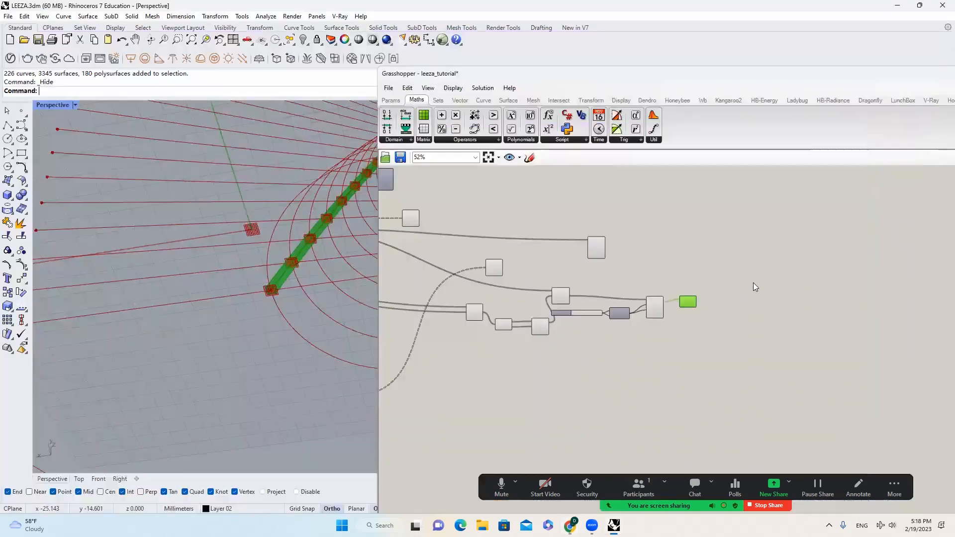
Set the Domain start slider to 3
{"action": "scroll", "coordinate": [675, 311], "scroll_direction": "up", "scroll_amount": 3}
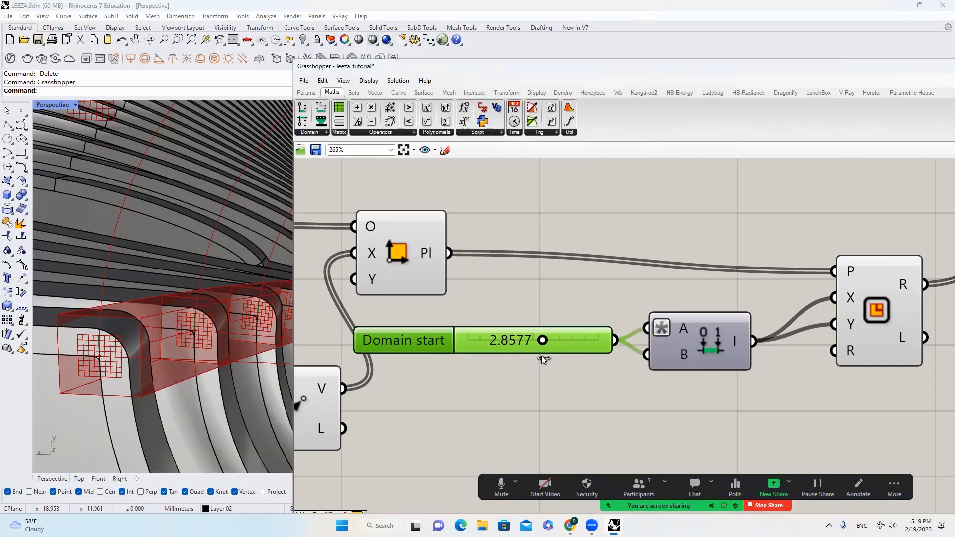
{"action": "left_click_drag", "start_coordinate": [541, 356], "coordinate": [542, 356]}
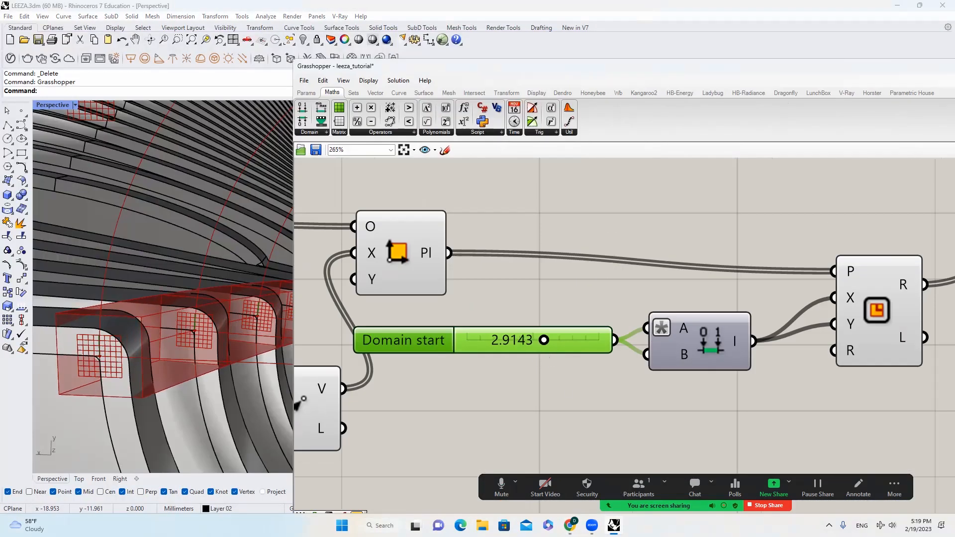
{"action": "left_click", "coordinate": [624, 470]}
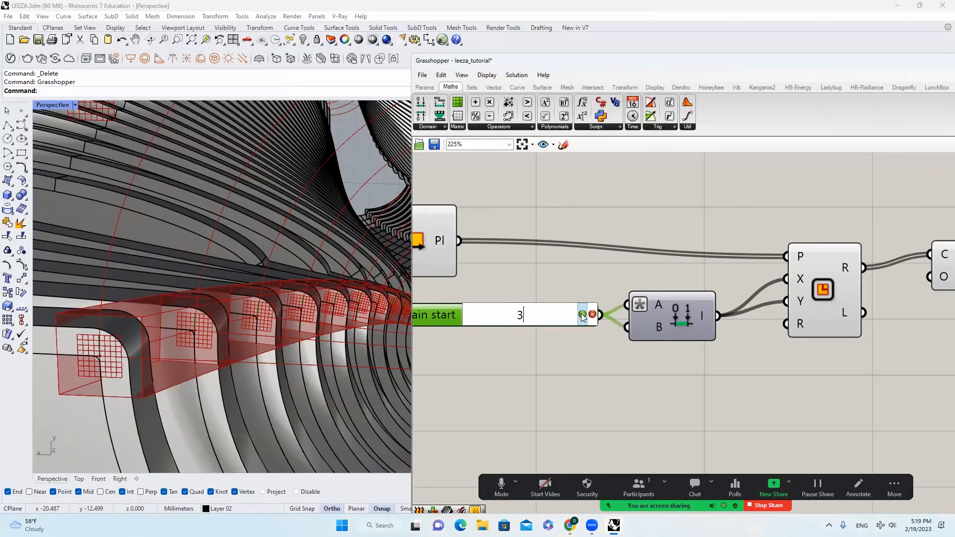
{"action": "key", "text": "Return"}
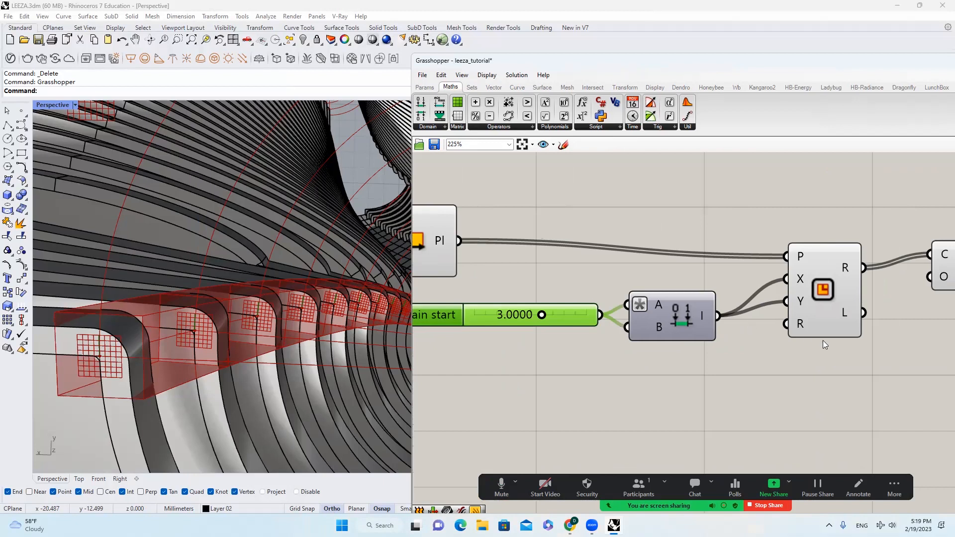
{"action": "left_click", "coordinate": [824, 344]}
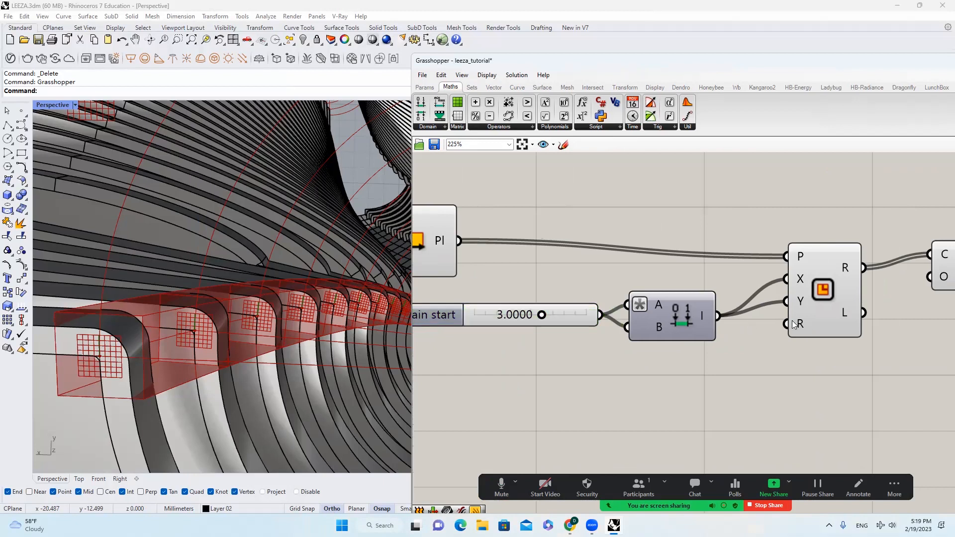
Add a 0.22 number slider and connect it to the Rectangle component's radius input
{"action": "double_click", "coordinate": [662, 378]}
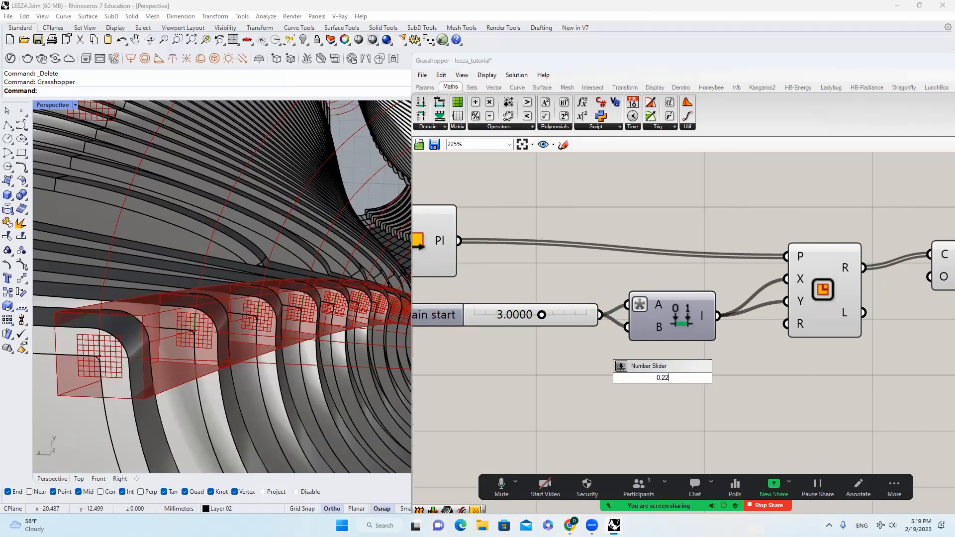
{"action": "key", "text": "Return"}
{"action": "left_click_drag", "start_coordinate": [782, 332], "coordinate": [754, 378]}
{"action": "scroll", "coordinate": [682, 299], "scroll_direction": "down", "scroll_amount": 4}
{"action": "scroll", "coordinate": [841, 289], "scroll_direction": "up", "scroll_amount": 4}
Bake the lofted edge band into the Rhino model and deselect it
{"action": "left_click", "coordinate": [757, 289]}
{"action": "middle_click", "coordinate": [757, 289]}
{"action": "left_click", "coordinate": [787, 316]}
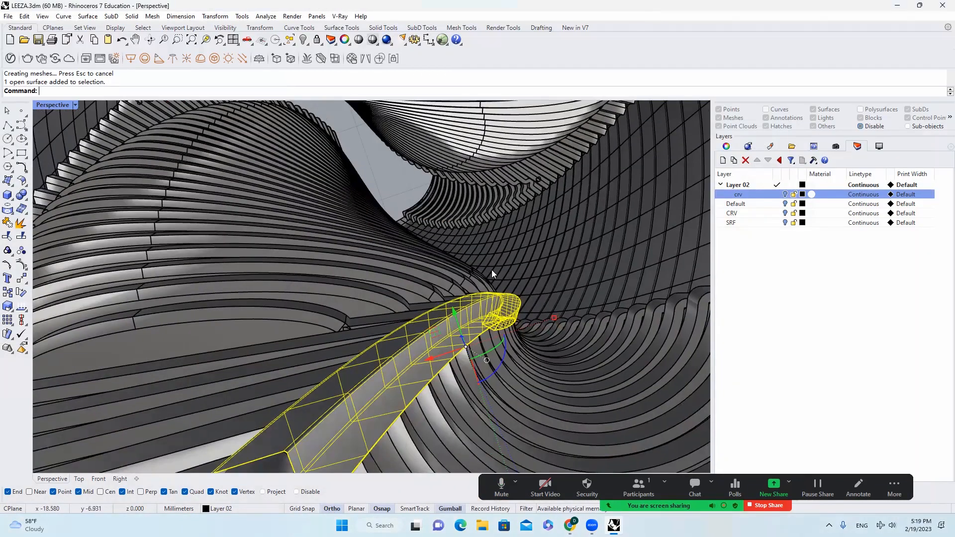
{"action": "key", "text": "Escape"}
Compare the baked edge band inside the atrium with the atrium reference photo in Chrome
{"action": "right_click_drag", "start_coordinate": [498, 282], "coordinate": [451, 215], "text": "shift"}
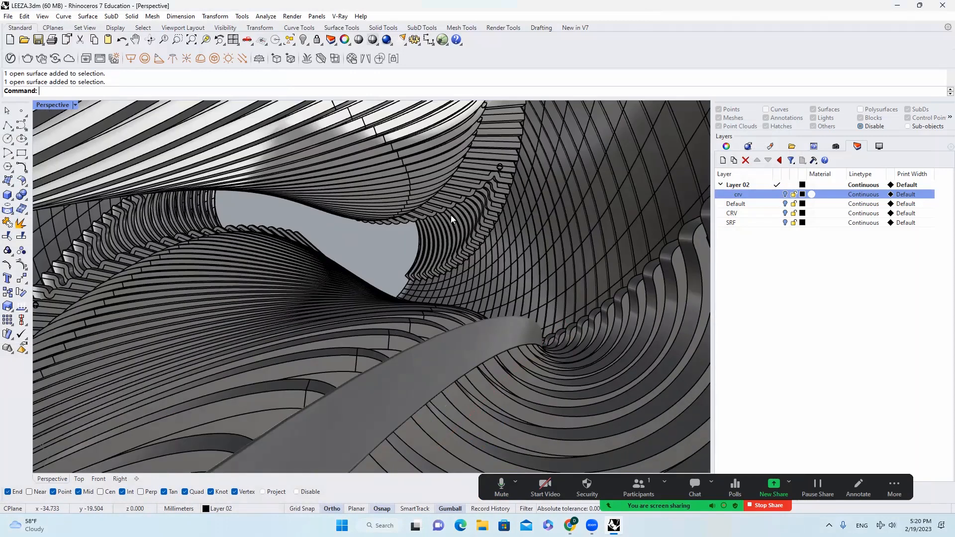
{"action": "right_click_drag", "start_coordinate": [439, 261], "coordinate": [500, 319]}
{"action": "left_click", "coordinate": [488, 245]}
{"action": "left_click", "coordinate": [570, 525]}
{"action": "left_click", "coordinate": [626, 472]}
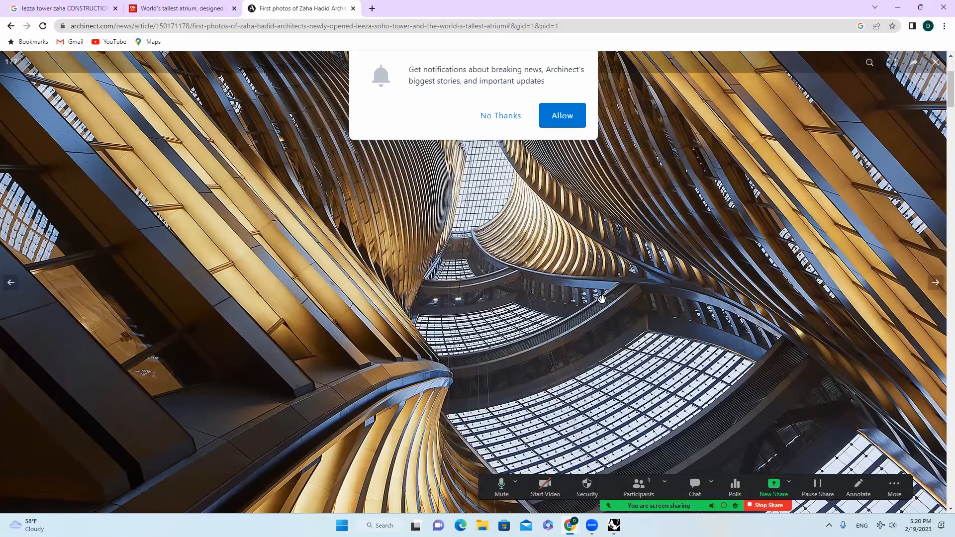
{"action": "scroll", "coordinate": [597, 237], "scroll_direction": "down", "scroll_amount": 4}
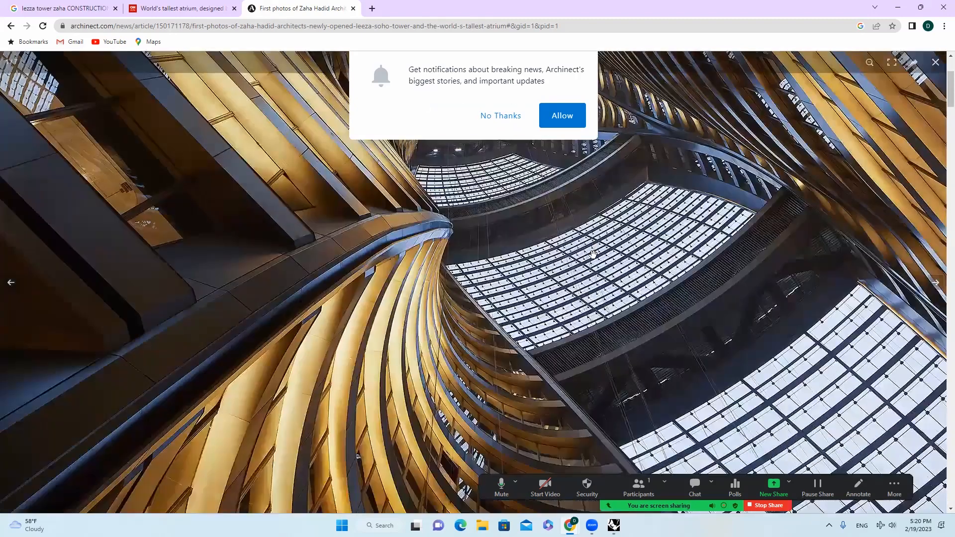
Switch back to Rhino and hide the group of panel surfaces covering the diagonal strip on the tower's outer shell
{"action": "key", "text": "alt+Tab"}
{"action": "scroll", "coordinate": [377, 236], "scroll_direction": "up", "scroll_amount": 5}
{"action": "scroll", "coordinate": [370, 214], "scroll_direction": "down", "scroll_amount": 3}
{"action": "left_click", "coordinate": [358, 200]}
{"action": "key", "text": "Escape"}
{"action": "scroll", "coordinate": [378, 211], "scroll_direction": "down", "scroll_amount": 5}
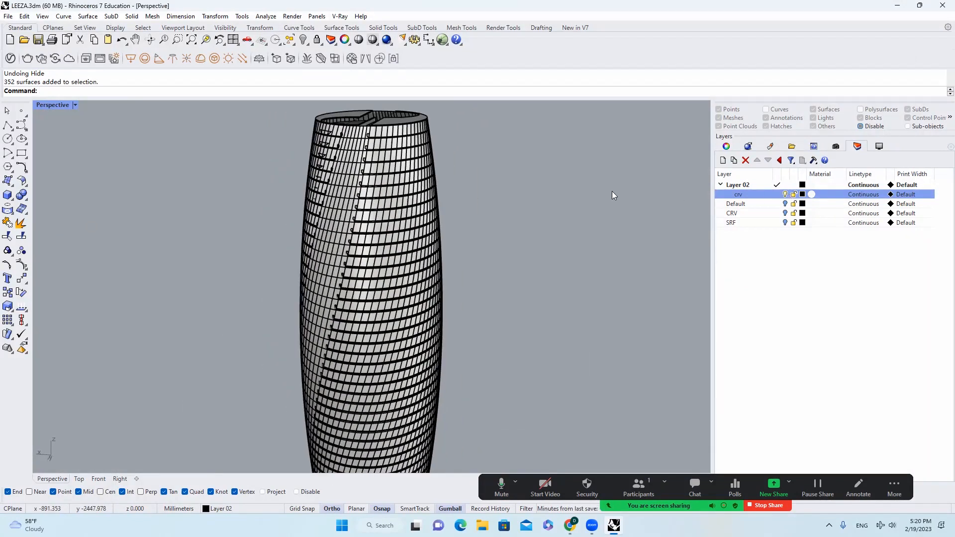
{"action": "scroll", "coordinate": [354, 174], "scroll_direction": "up", "scroll_amount": 5}
{"action": "left_click", "coordinate": [354, 174]}
{"action": "middle_click", "coordinate": [354, 174]}
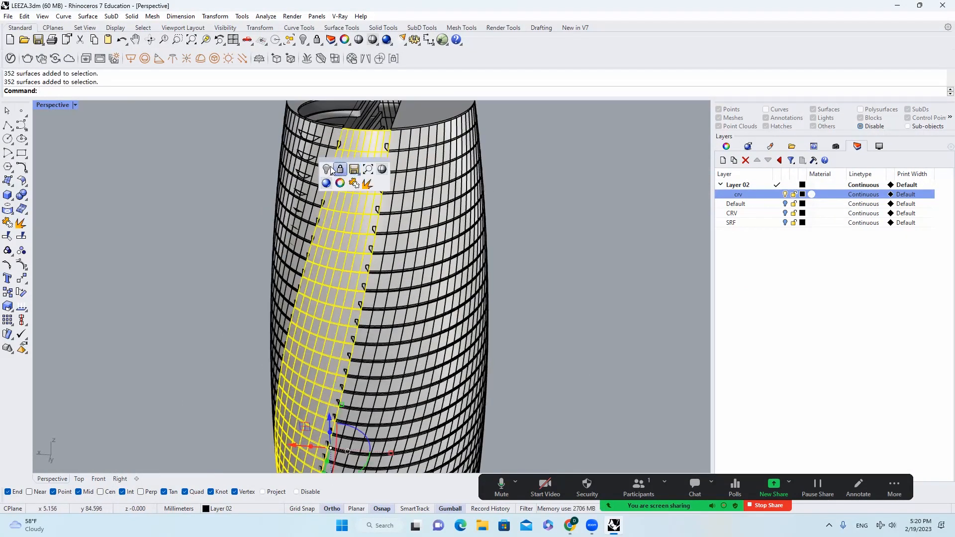
{"action": "left_click", "coordinate": [327, 169]}
Select the smooth diagonal strip surface of the outer shell and isolate it
{"action": "right_click_drag", "start_coordinate": [377, 182], "coordinate": [388, 206]}
{"action": "left_click", "coordinate": [393, 157]}
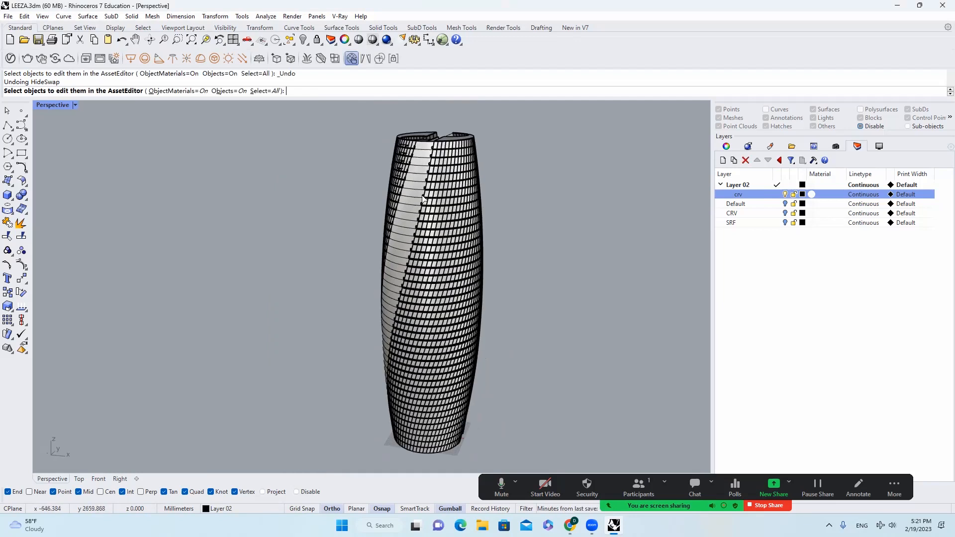
{"action": "key", "text": "Escape"}
{"action": "left_click", "coordinate": [415, 197]}
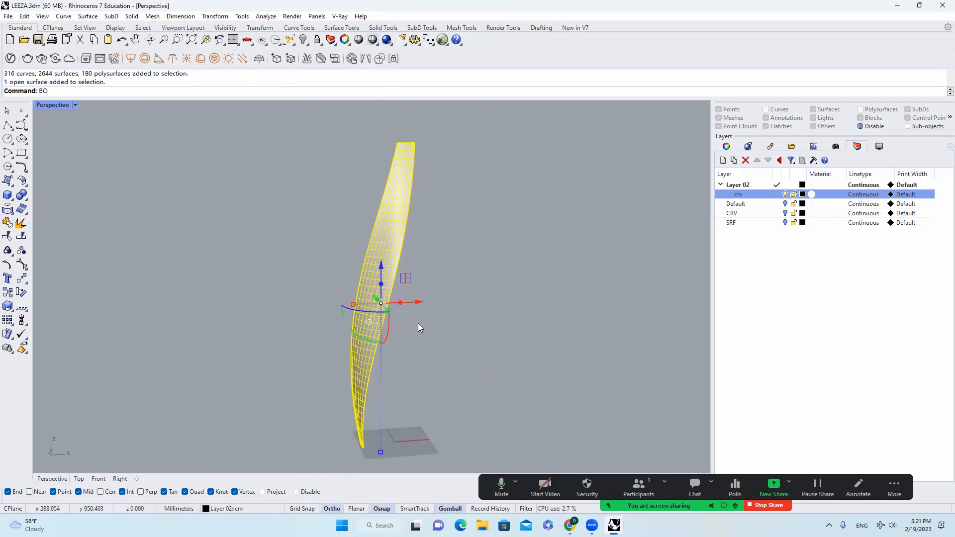
Create a bounding box around the isolated diagonal strip surface
{"action": "type", "text": "UND"}
{"action": "key", "text": "Return"}
{"action": "key", "text": "Return"}
{"action": "left_click", "coordinate": [410, 331]}
{"action": "right_click_drag", "start_coordinate": [409, 331], "coordinate": [412, 358]}
{"action": "scroll", "coordinate": [411, 358], "scroll_direction": "down", "scroll_amount": 2}
{"action": "key", "text": "Escape"}
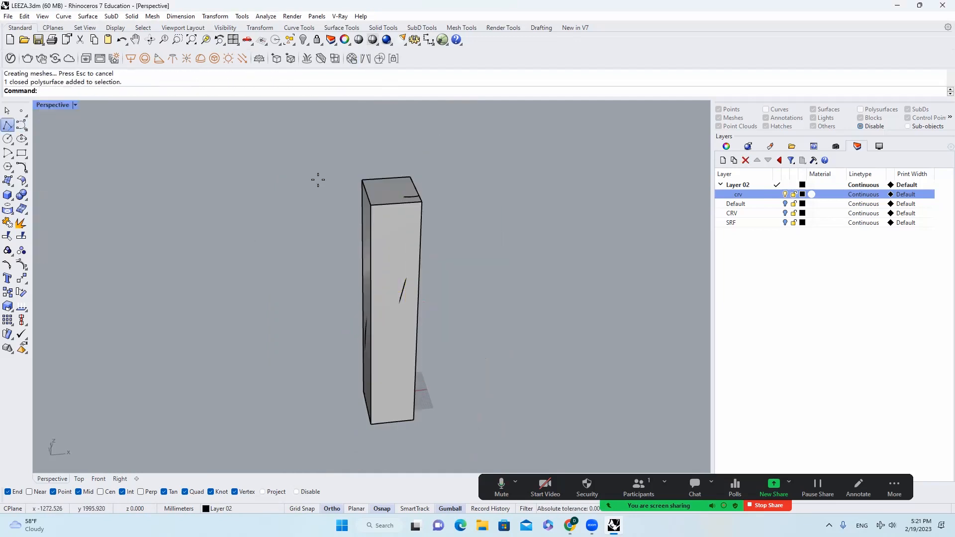
Draw a vertical line along one corner edge of the bounding box, then delete the box
{"action": "left_click", "coordinate": [362, 180]}
{"action": "right_click_drag", "start_coordinate": [354, 316], "coordinate": [393, 294]}
{"action": "left_click", "coordinate": [342, 431]}
{"action": "key", "text": "Return"}
{"action": "left_click", "coordinate": [388, 396]}
{"action": "key", "text": "Delete"}
Divide the vertical line into four equal segments with points
{"action": "left_click", "coordinate": [345, 357]}
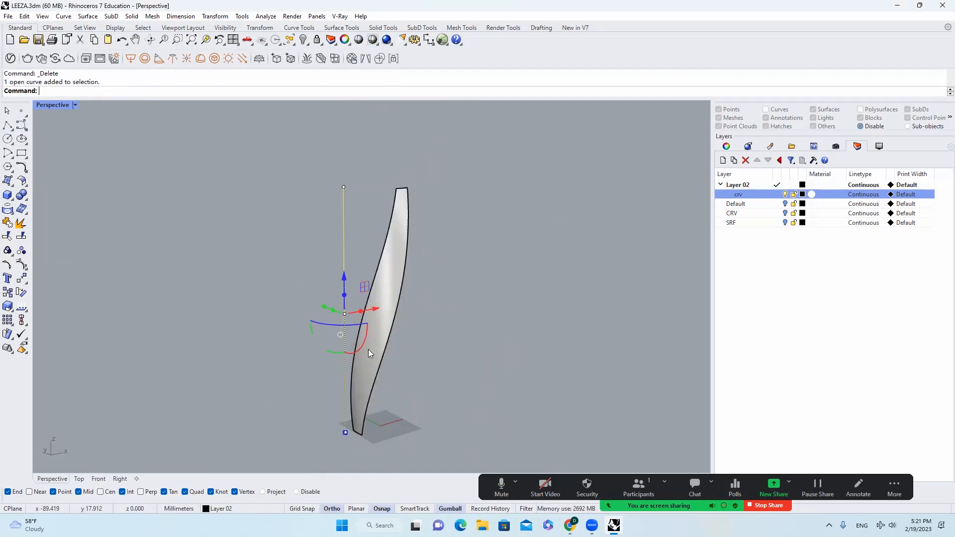
{"action": "scroll", "coordinate": [368, 352], "scroll_direction": "up", "scroll_amount": 3}
{"action": "type", "text": "D"}
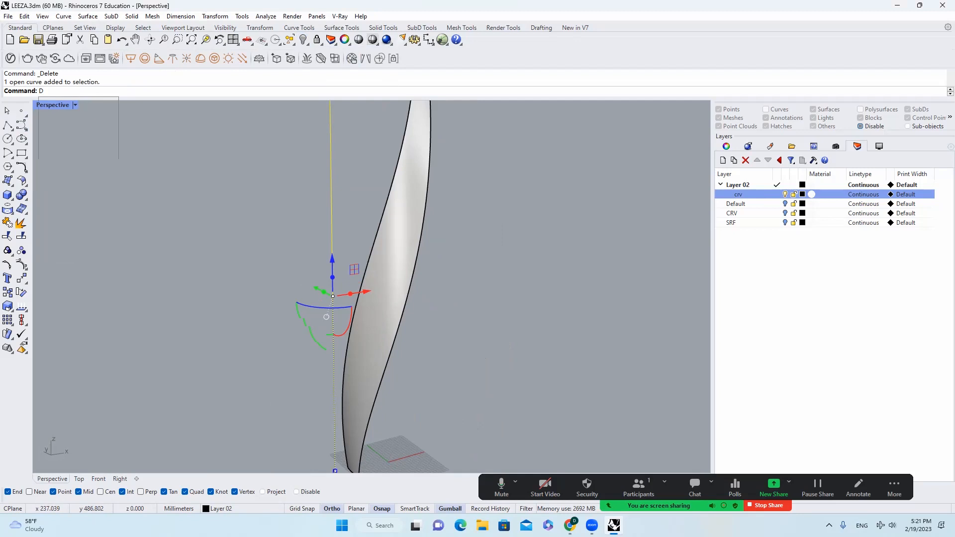
{"action": "type", "text": "IVIDE"}
{"action": "key", "text": "Return"}
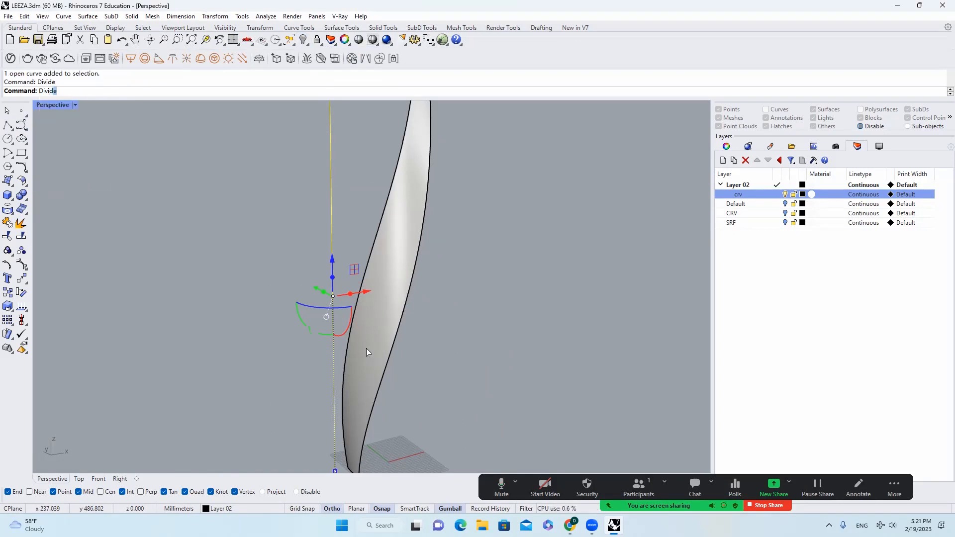
{"action": "key", "text": "Return"}
Shift the upper division point horizontally to the strip's edge in the Front view and hide the overlapping strip surface
{"action": "scroll", "coordinate": [366, 348], "scroll_direction": "down", "scroll_amount": 4}
{"action": "left_click", "coordinate": [393, 252]}
{"action": "scroll", "coordinate": [392, 251], "scroll_direction": "up", "scroll_amount": 5}
{"action": "right_click_drag", "start_coordinate": [391, 251], "coordinate": [377, 249]}
{"action": "left_click", "coordinate": [99, 478]}
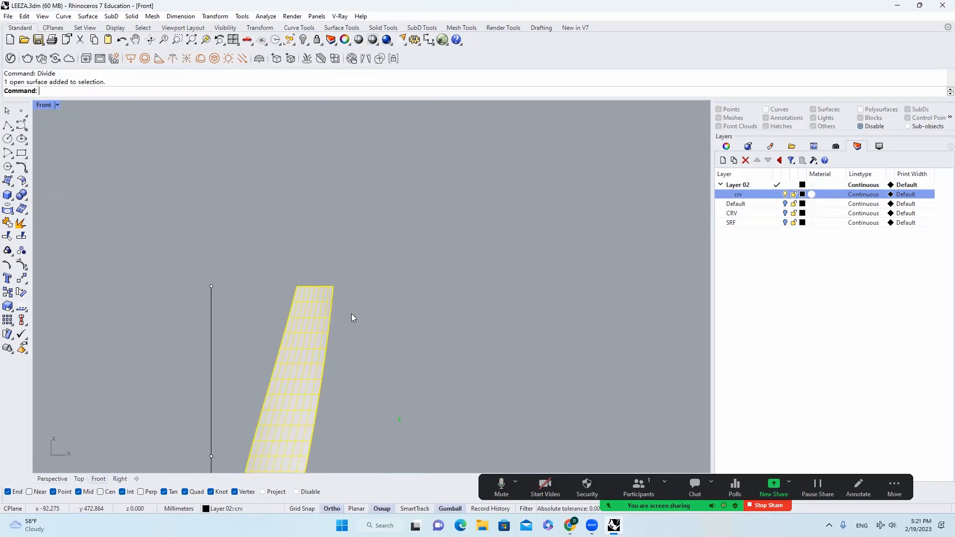
{"action": "scroll", "coordinate": [292, 383], "scroll_direction": "up", "scroll_amount": 4}
{"action": "left_click_drag", "start_coordinate": [215, 319], "coordinate": [266, 344]}
{"action": "left_click_drag", "start_coordinate": [278, 333], "coordinate": [367, 334]}
{"action": "scroll", "coordinate": [347, 335], "scroll_direction": "up", "scroll_amount": 3}
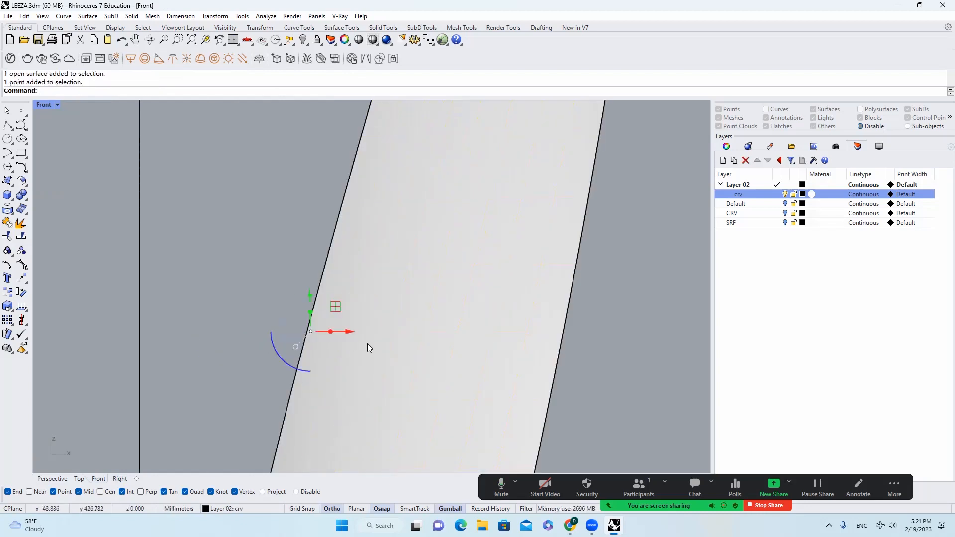
{"action": "left_click", "coordinate": [309, 336]}
{"action": "key", "text": "ctrl+h"}
{"action": "scroll", "coordinate": [393, 291], "scroll_direction": "down", "scroll_amount": 4}
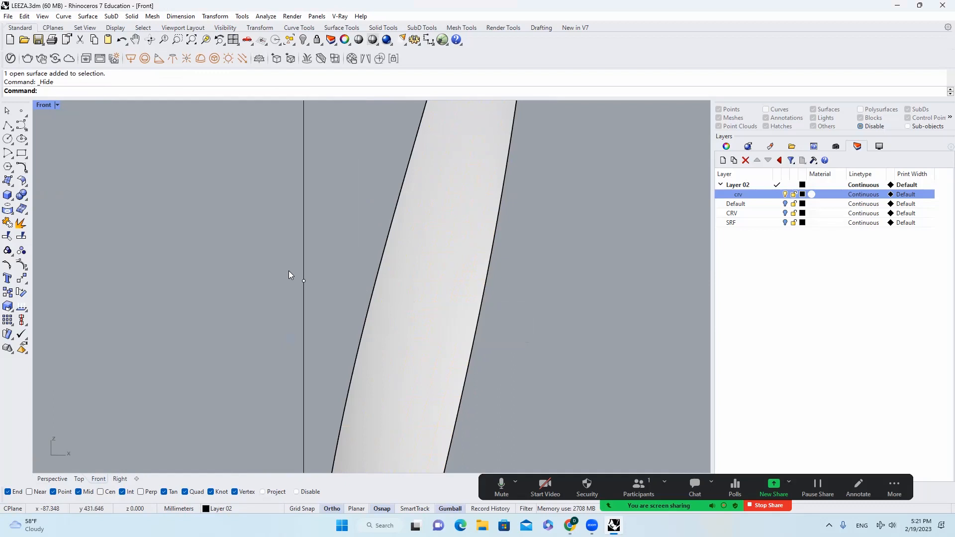
Split the diagonal strip by isocurves in the V direction, just above and below the levels of the division points
{"action": "left_click", "coordinate": [303, 280]}
{"action": "left_click", "coordinate": [410, 289]}
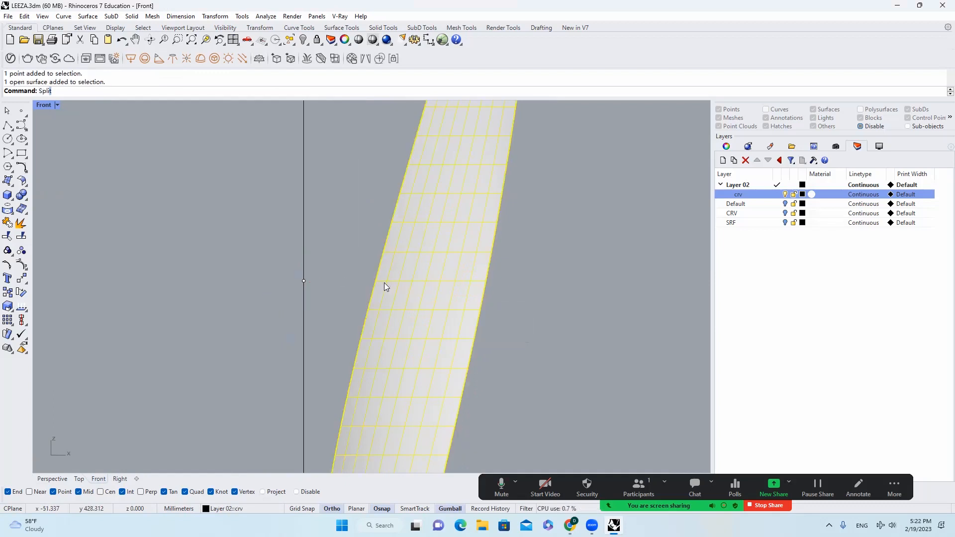
{"action": "key", "text": "Return"}
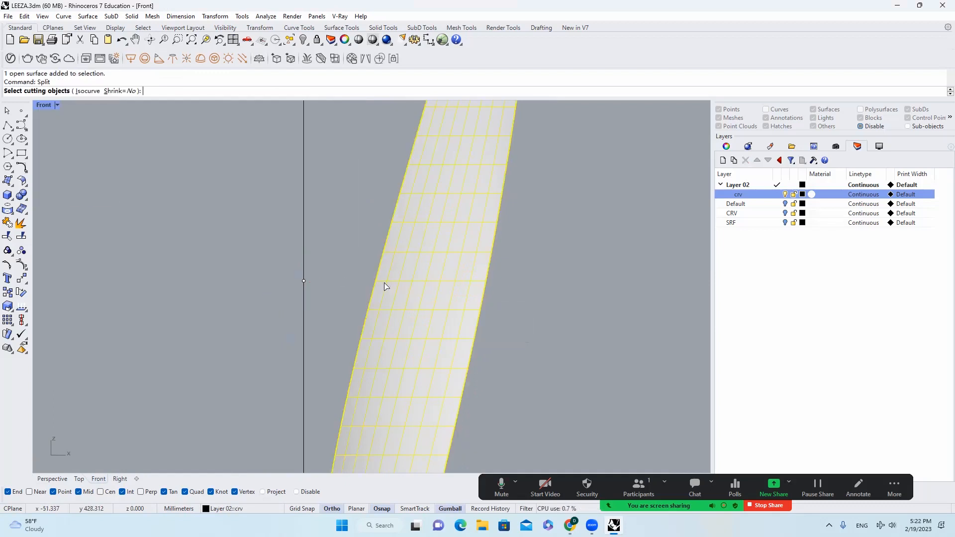
{"action": "left_click", "coordinate": [96, 91]}
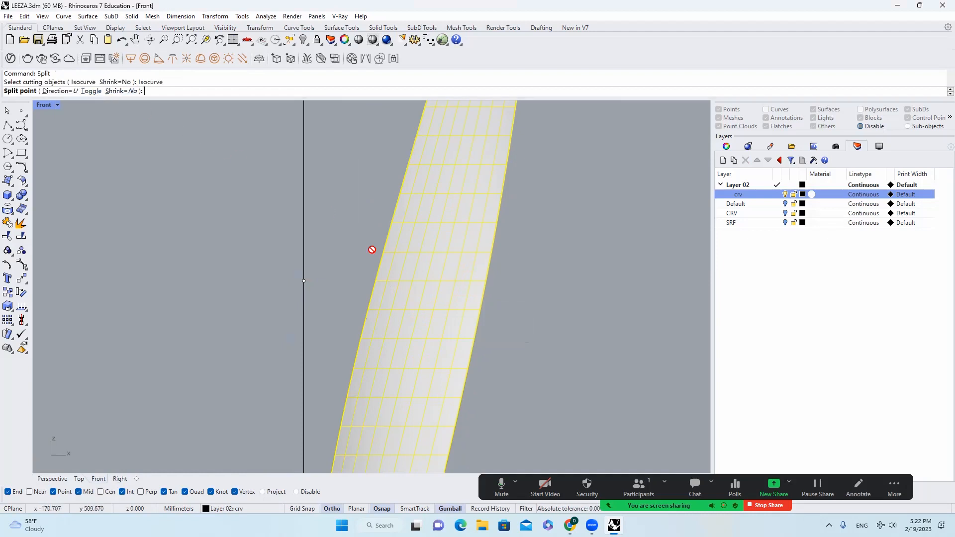
{"action": "left_click", "coordinate": [74, 92]}
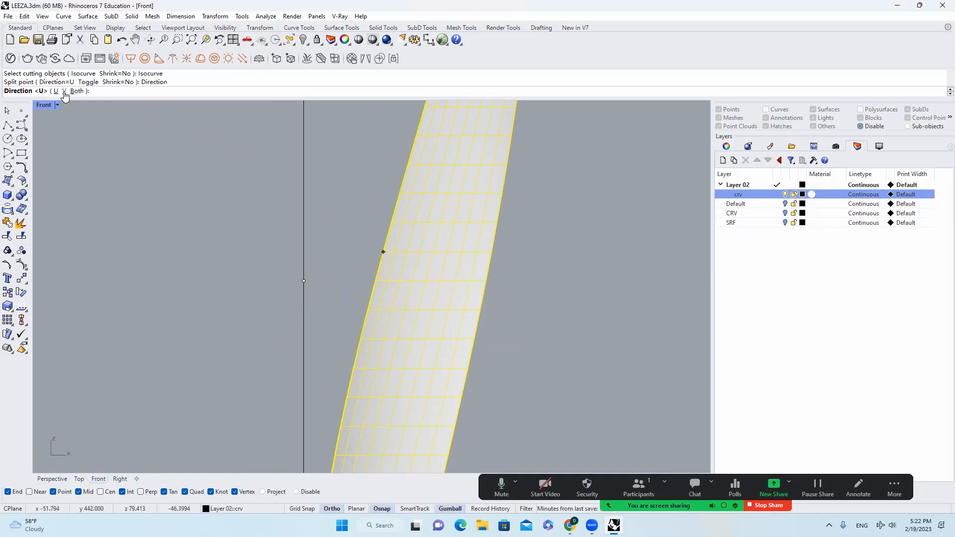
{"action": "left_click", "coordinate": [64, 91]}
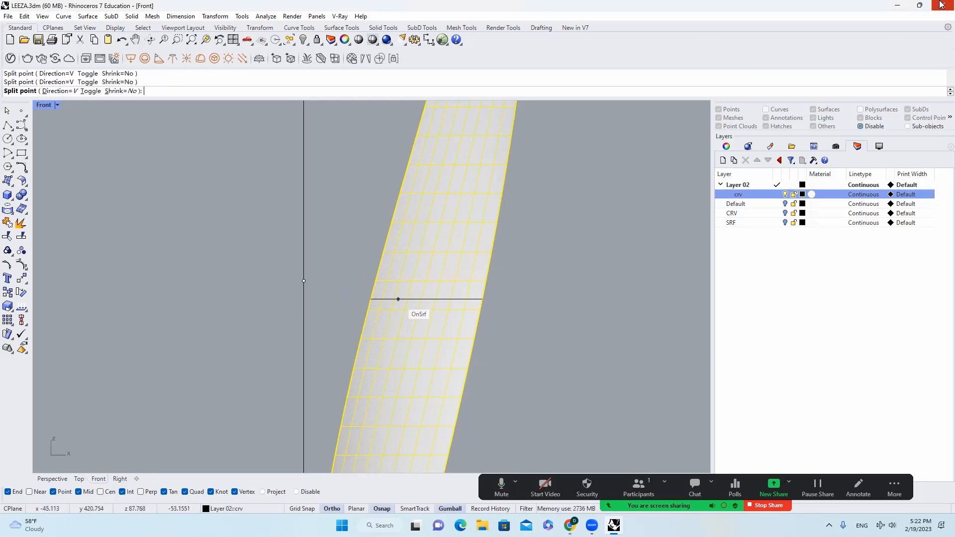
{"action": "scroll", "coordinate": [514, 224], "scroll_direction": "down", "scroll_amount": 3}
{"action": "scroll", "coordinate": [430, 318], "scroll_direction": "up", "scroll_amount": 3}
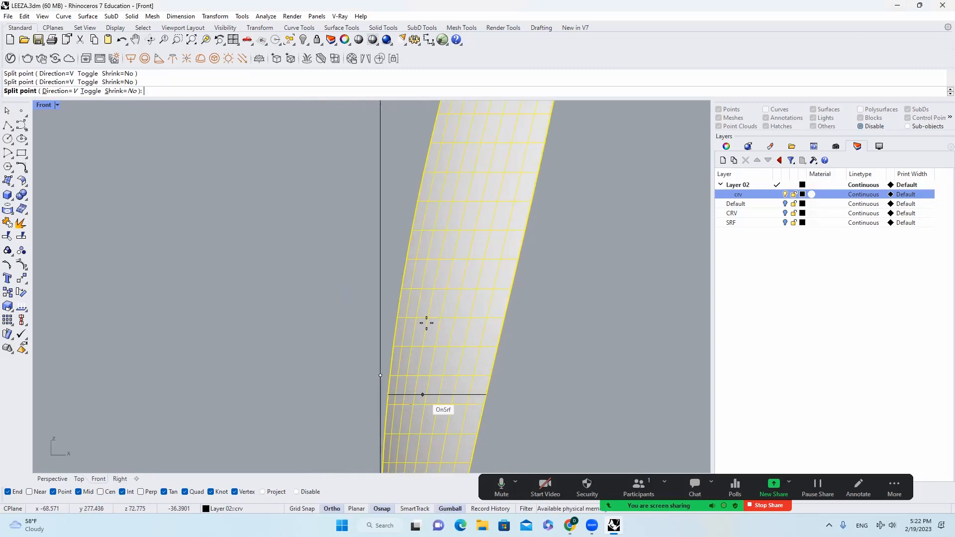
{"action": "scroll", "coordinate": [426, 323], "scroll_direction": "down", "scroll_amount": 3}
{"action": "scroll", "coordinate": [420, 398], "scroll_direction": "down", "scroll_amount": 2}
{"action": "scroll", "coordinate": [399, 336], "scroll_direction": "up", "scroll_amount": 4}
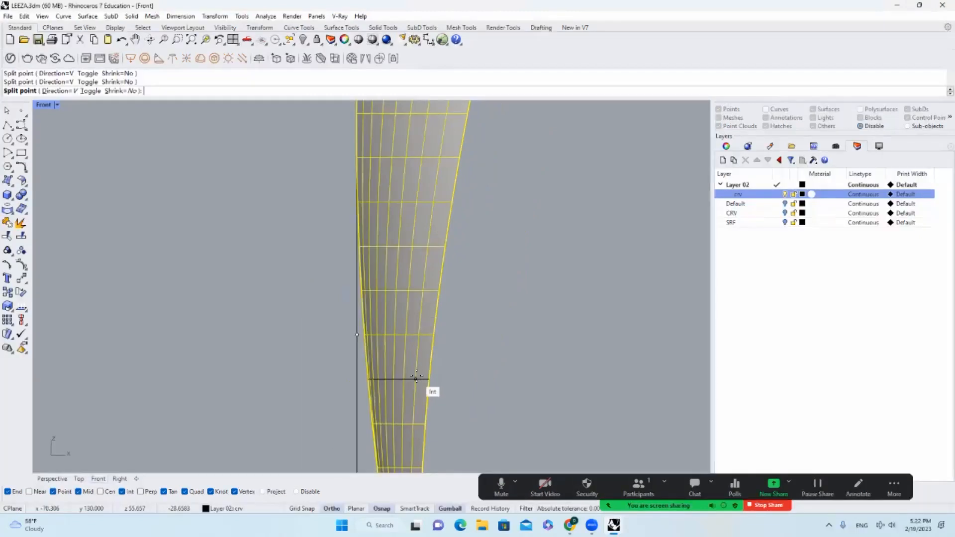
{"action": "scroll", "coordinate": [406, 412], "scroll_direction": "down", "scroll_amount": 12}
{"action": "scroll", "coordinate": [448, 168], "scroll_direction": "up", "scroll_amount": 8}
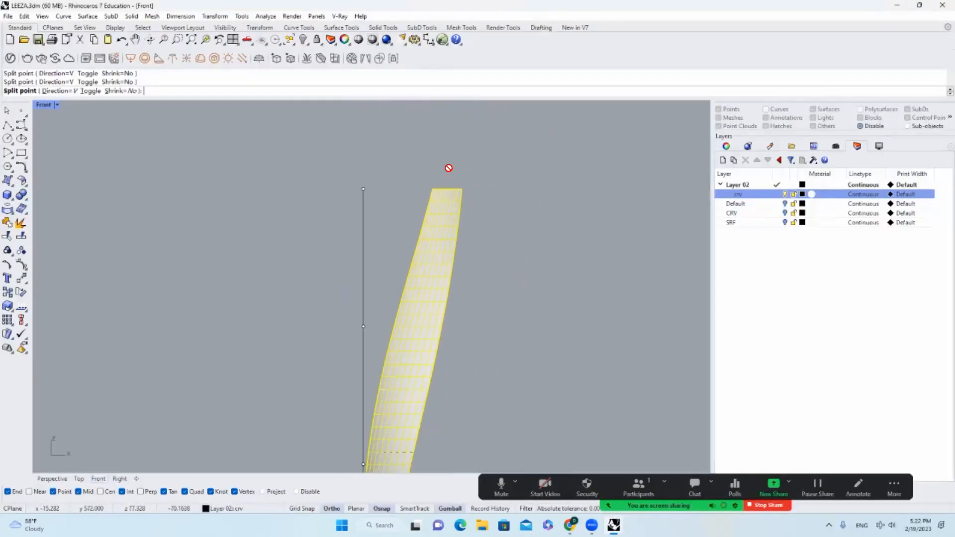
{"action": "right_click", "coordinate": [453, 236]}
Delete the long strip segments between and below the short bands, keeping only the four bands
{"action": "left_click", "coordinate": [439, 261]}
{"action": "scroll", "coordinate": [438, 269], "scroll_direction": "down", "scroll_amount": 2}
{"action": "type", "text": "e"}
{"action": "key", "text": "space"}
{"action": "left_click", "coordinate": [406, 363]}
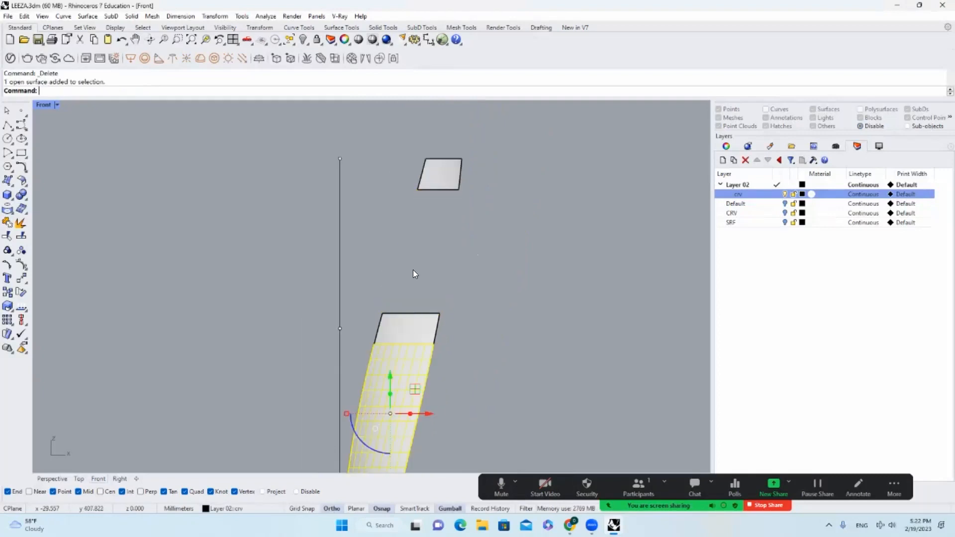
{"action": "scroll", "coordinate": [450, 252], "scroll_direction": "down", "scroll_amount": 6}
{"action": "scroll", "coordinate": [419, 376], "scroll_direction": "up", "scroll_amount": 6}
{"action": "type", "text": "e"}
{"action": "key", "text": "space"}
{"action": "left_click", "coordinate": [406, 432]}
{"action": "scroll", "coordinate": [588, 318], "scroll_direction": "down", "scroll_amount": 5}
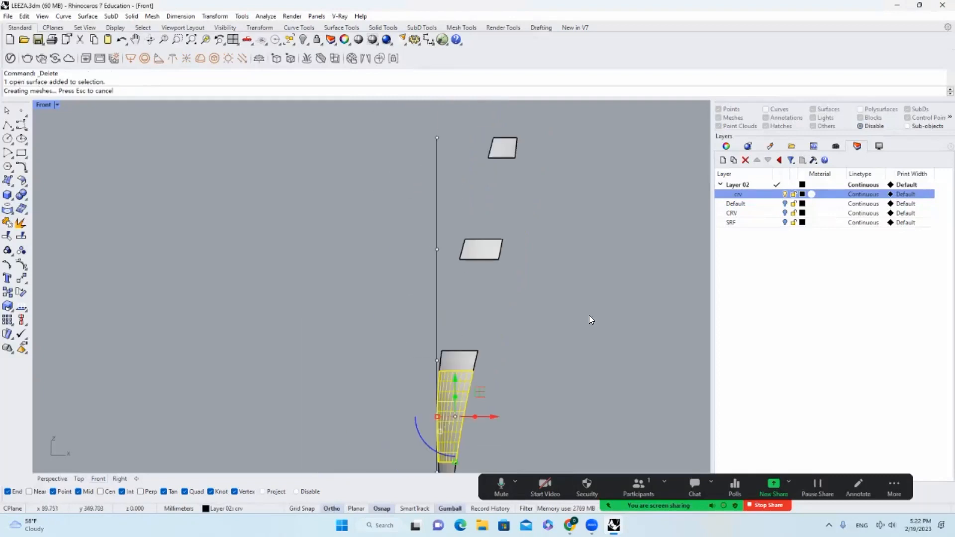
{"action": "scroll", "coordinate": [425, 315], "scroll_direction": "up", "scroll_amount": 3}
{"action": "type", "text": "e"}
{"action": "key", "text": "space"}
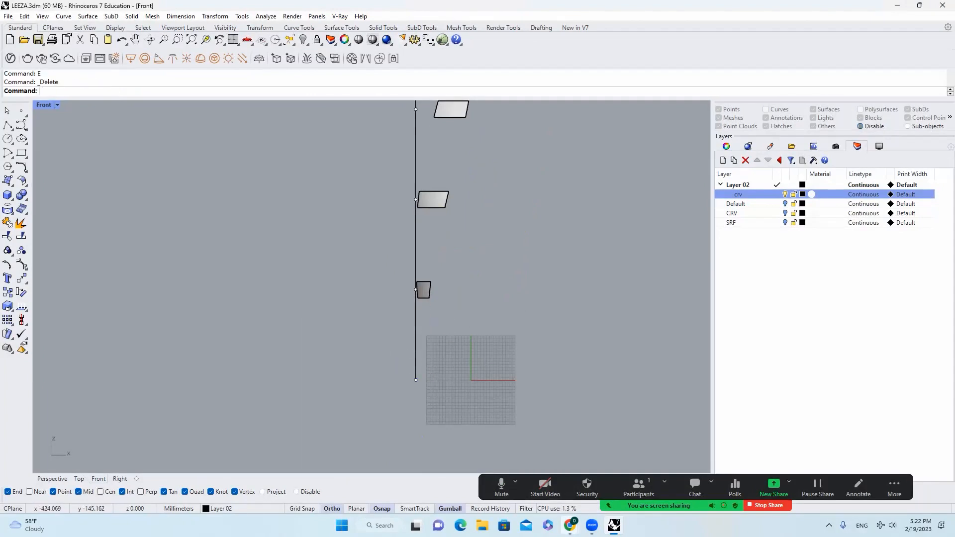
Group the four remaining short bands in the Perspective view
{"action": "left_click", "coordinate": [50, 479]}
{"action": "key", "text": "ctrl+g"}
{"action": "left_click", "coordinate": [404, 257]}
{"action": "scroll", "coordinate": [404, 257], "scroll_direction": "down", "scroll_amount": 4}
{"action": "right_click_drag", "start_coordinate": [417, 253], "coordinate": [420, 256]}
Extend the left side edges of the short bands slightly outward with ExtendSrf, using smooth type and merge
{"action": "type", "text": "EXTENDSRF"}
{"action": "key", "text": "Return"}
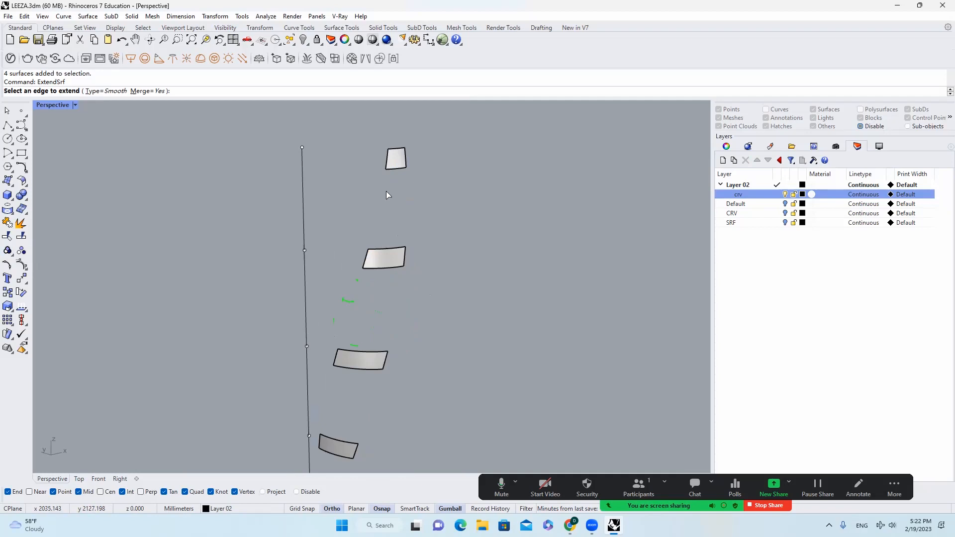
{"action": "left_click", "coordinate": [387, 165]}
{"action": "left_click", "coordinate": [370, 183]}
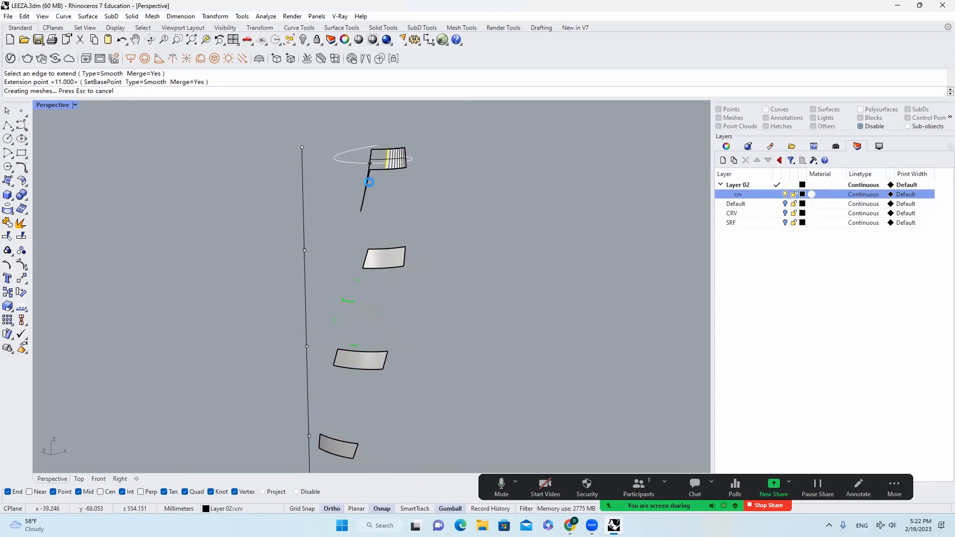
{"action": "scroll", "coordinate": [394, 215], "scroll_direction": "up", "scroll_amount": 3}
{"action": "scroll", "coordinate": [371, 207], "scroll_direction": "down", "scroll_amount": 6}
{"action": "left_click", "coordinate": [341, 323]}
{"action": "left_click", "coordinate": [335, 321]}
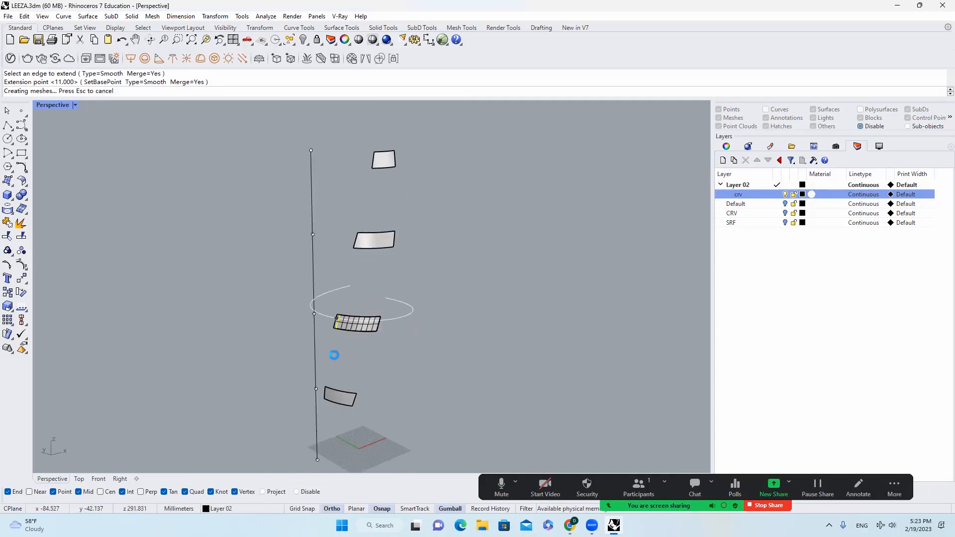
{"action": "scroll", "coordinate": [335, 398], "scroll_direction": "up", "scroll_amount": 4}
{"action": "left_click", "coordinate": [319, 390]}
{"action": "left_click", "coordinate": [314, 388]}
Extend the right side edges of the four bands slightly outward, working from the lowest band up
{"action": "left_click", "coordinate": [363, 401]}
{"action": "left_click", "coordinate": [383, 402]}
{"action": "left_click", "coordinate": [400, 287]}
{"action": "left_click", "coordinate": [409, 285]}
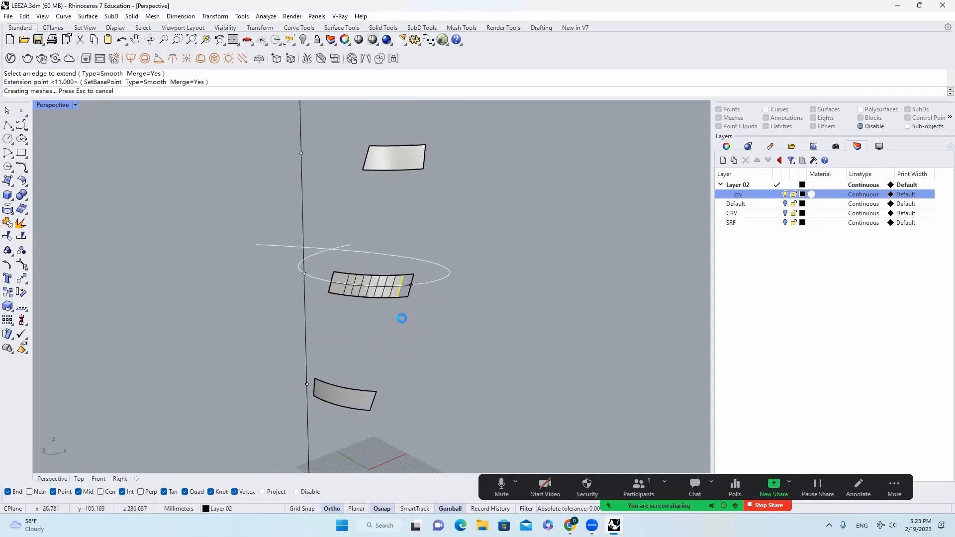
{"action": "scroll", "coordinate": [393, 318], "scroll_direction": "down", "scroll_amount": 5}
{"action": "left_click", "coordinate": [398, 236]}
{"action": "left_click", "coordinate": [409, 234]}
{"action": "scroll", "coordinate": [380, 326], "scroll_direction": "down", "scroll_amount": 3}
{"action": "scroll", "coordinate": [398, 184], "scroll_direction": "up", "scroll_amount": 5}
{"action": "left_click", "coordinate": [396, 191]}
{"action": "left_click", "coordinate": [414, 207]}
Offset the four band surfaces inward as solids with a distance of 8
{"action": "scroll", "coordinate": [417, 208], "scroll_direction": "down", "scroll_amount": 5}
{"action": "left_click_drag", "start_coordinate": [435, 179], "coordinate": [362, 405]}
{"action": "scroll", "coordinate": [435, 237], "scroll_direction": "up", "scroll_amount": 2}
{"action": "scroll", "coordinate": [436, 234], "scroll_direction": "up", "scroll_amount": 3}
{"action": "right_click_drag", "start_coordinate": [437, 229], "coordinate": [395, 209]}
{"action": "type", "text": "OffsetSrf"}
{"action": "key", "text": "Return"}
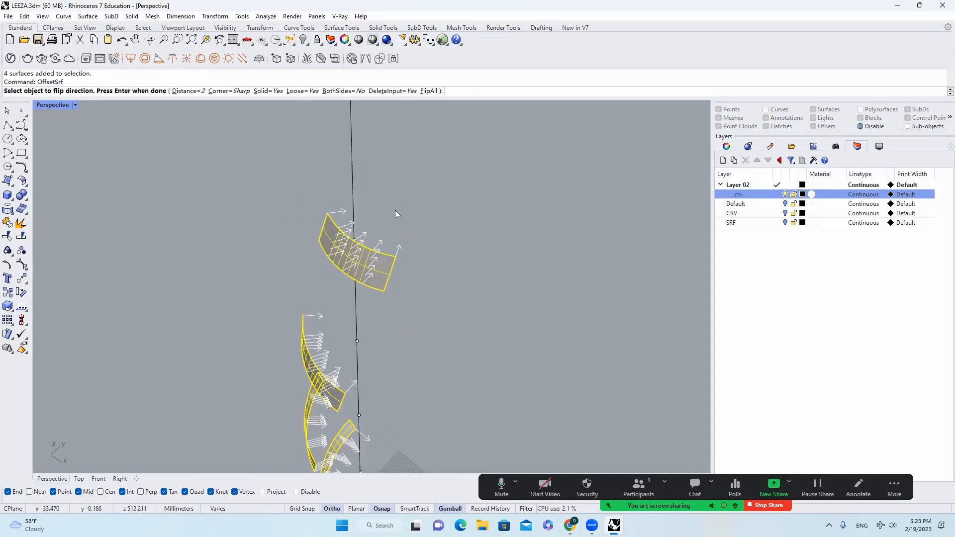
{"action": "type", "text": "8"}
{"action": "key", "text": "Return"}
{"action": "key", "text": "Return"}
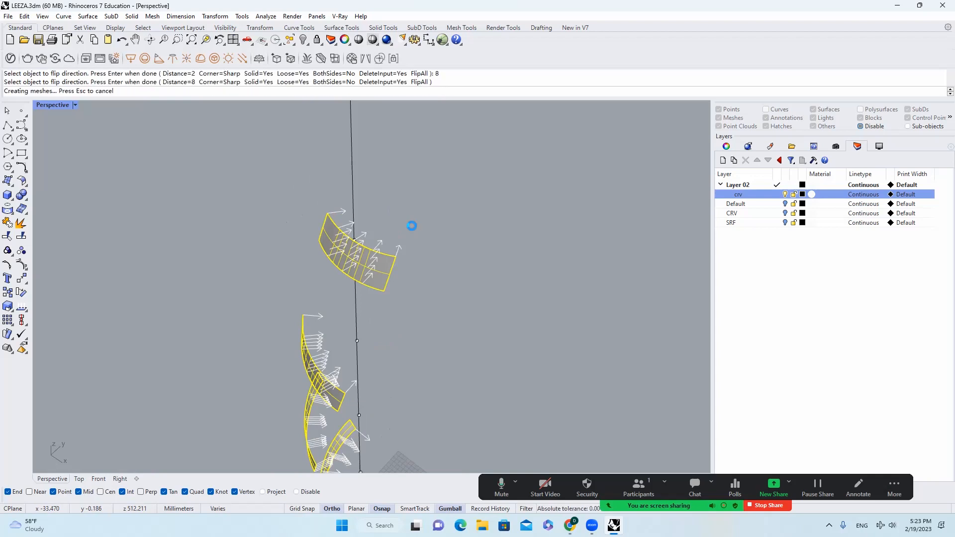
Show all hidden objects and hide the panel group covering the diagonal strip of the shell
{"action": "key", "text": "ctrl+alt+h"}
{"action": "scroll", "coordinate": [386, 222], "scroll_direction": "up", "scroll_amount": 5}
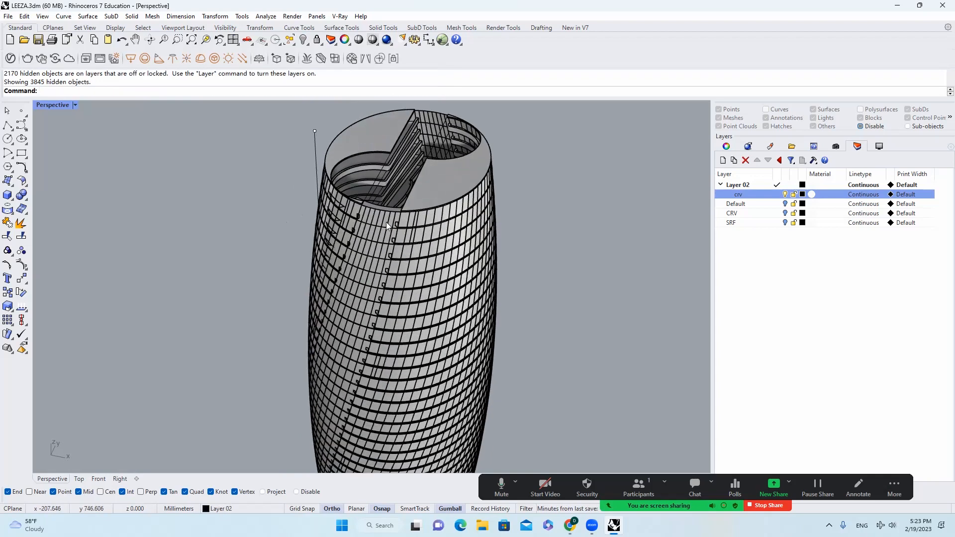
{"action": "left_click", "coordinate": [385, 221]}
{"action": "key", "text": "Return"}
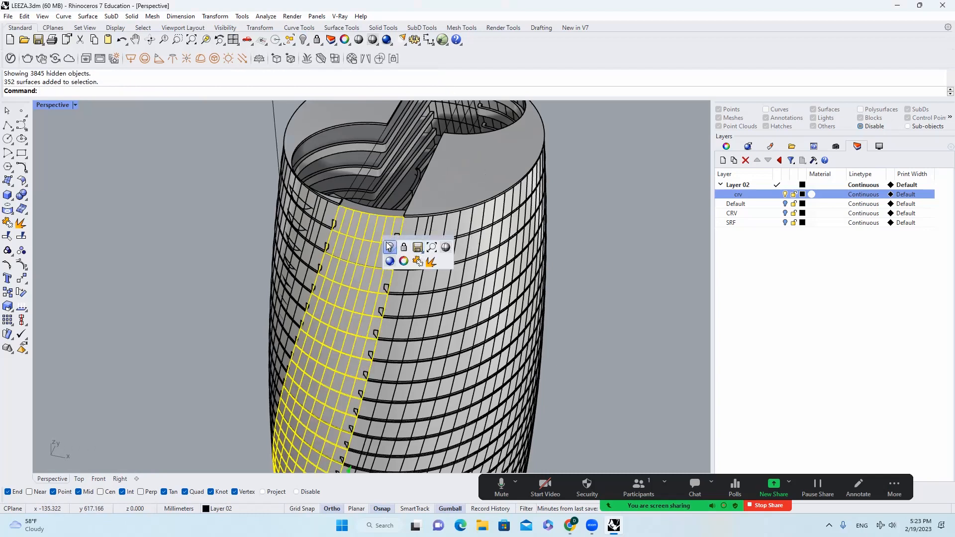
{"action": "key", "text": "ctrl+h"}
Delete the smooth diagonal strip surface behind the hidden panels to open the shell around the four bands
{"action": "left_click", "coordinate": [379, 253]}
{"action": "type", "text": "E"}
{"action": "key", "text": "space"}
{"action": "right_click_drag", "start_coordinate": [380, 253], "coordinate": [474, 181]}
{"action": "scroll", "coordinate": [474, 181], "scroll_direction": "down", "scroll_amount": 8}
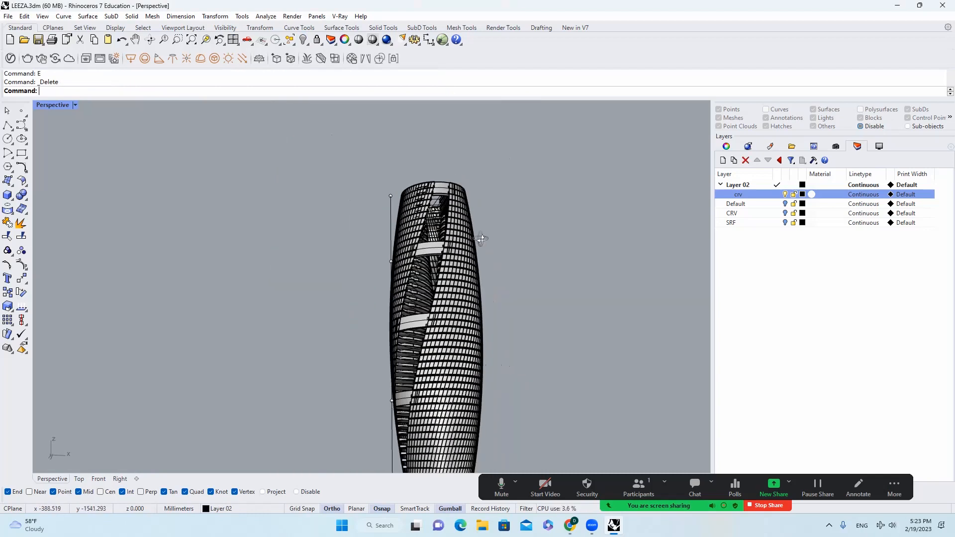
{"action": "scroll", "coordinate": [411, 346], "scroll_direction": "up", "scroll_amount": 8}
{"action": "scroll", "coordinate": [412, 346], "scroll_direction": "up", "scroll_amount": 3}
{"action": "right_click_drag", "start_coordinate": [412, 346], "coordinate": [377, 350]}
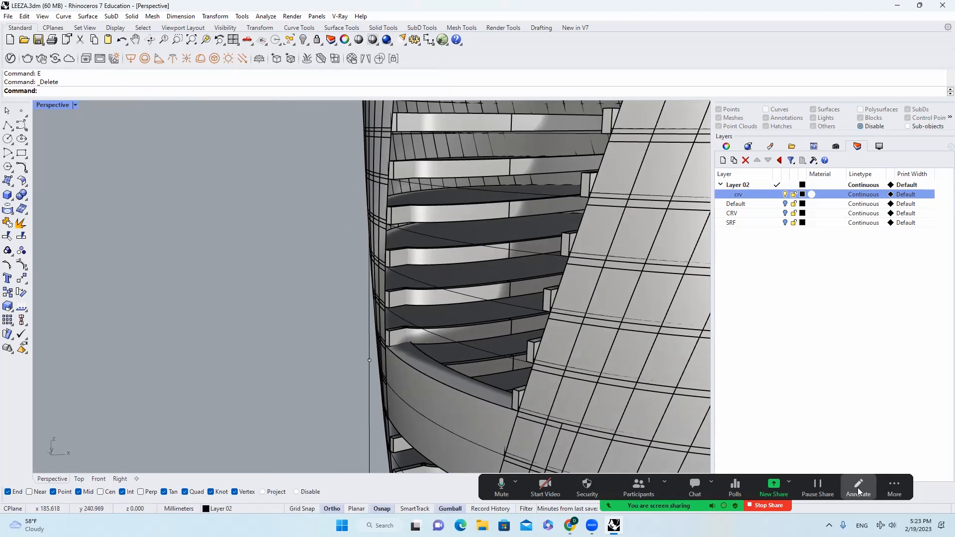
{"action": "left_click_drag", "start_coordinate": [422, 146], "coordinate": [407, 248]}
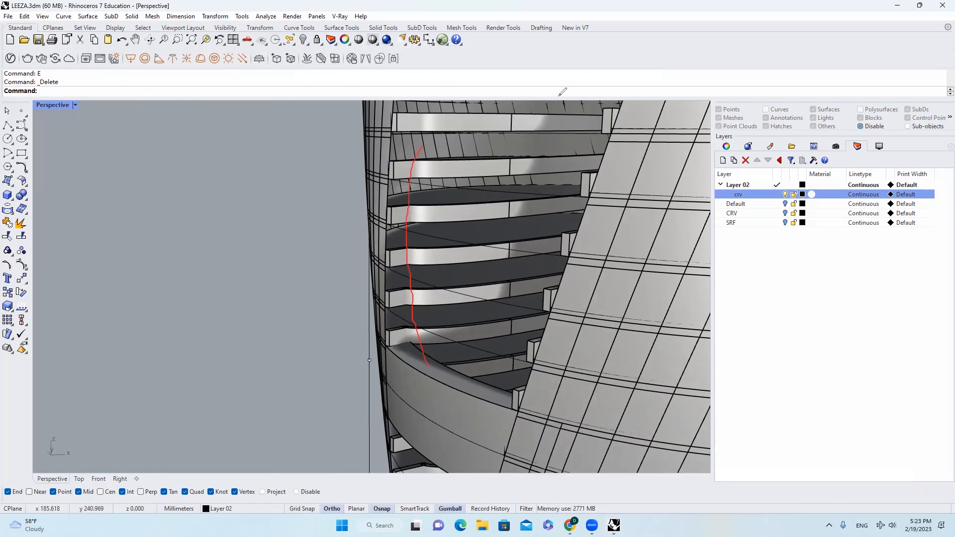
Rotate a copy of the four thickened bands 180 degrees about the origin to the opposite side of the tower
{"action": "scroll", "coordinate": [390, 343], "scroll_direction": "down", "scroll_amount": 10}
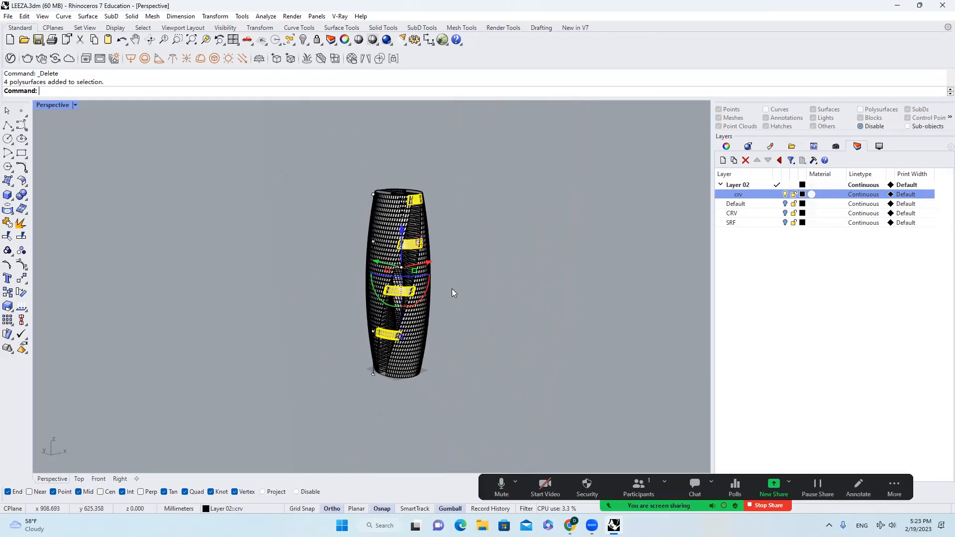
{"action": "mouse_move", "coordinate": [451, 292]}
{"action": "right_mouse_down"}
{"action": "mouse_move", "coordinate": [442, 279]}
{"action": "mouse_move", "coordinate": [459, 307]}
{"action": "right_mouse_up"}
{"action": "key", "text": "Return"}
{"action": "type", "text": "0"}
{"action": "key", "text": "Return"}
{"action": "left_click", "coordinate": [299, 423]}
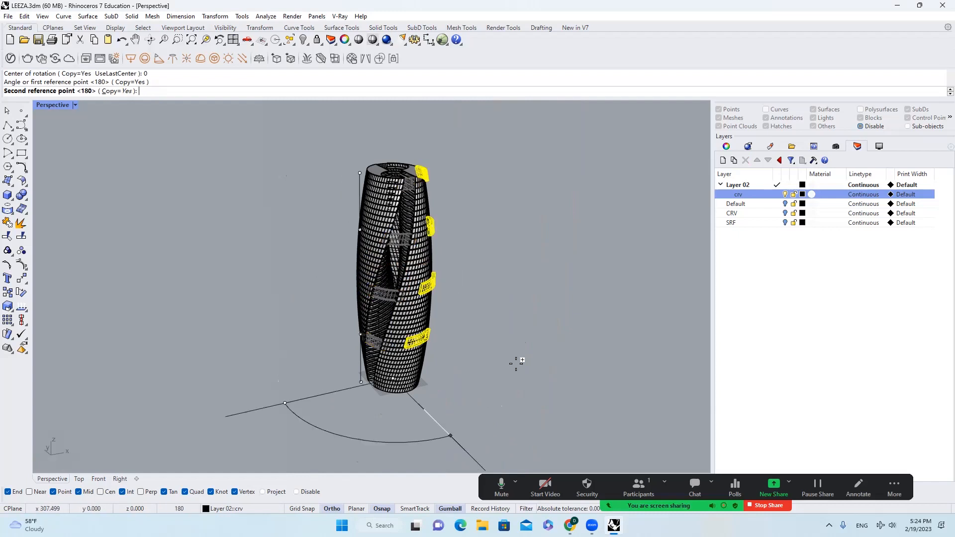
{"action": "left_click", "coordinate": [528, 328]}
{"action": "key", "text": "Return"}
{"action": "right_click_drag", "start_coordinate": [524, 265], "coordinate": [433, 290]}
Hide the panel group covering the opposite diagonal strip of the outer shell
{"action": "key", "text": "Escape"}
{"action": "scroll", "coordinate": [450, 197], "scroll_direction": "up", "scroll_amount": 7}
{"action": "right_click_drag", "start_coordinate": [448, 195], "coordinate": [307, 205]}
{"action": "scroll", "coordinate": [310, 203], "scroll_direction": "up", "scroll_amount": 4}
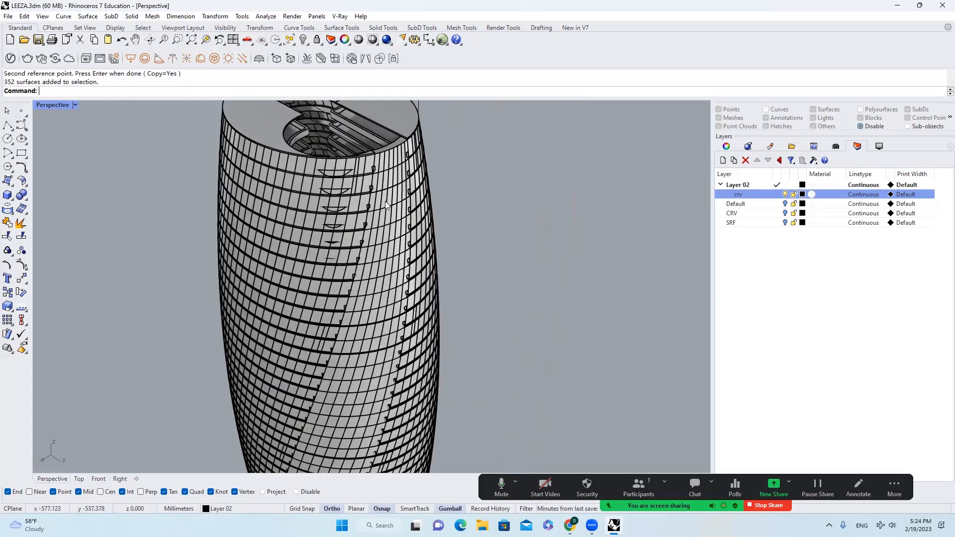
{"action": "left_click", "coordinate": [385, 201]}
{"action": "middle_click", "coordinate": [383, 197]}
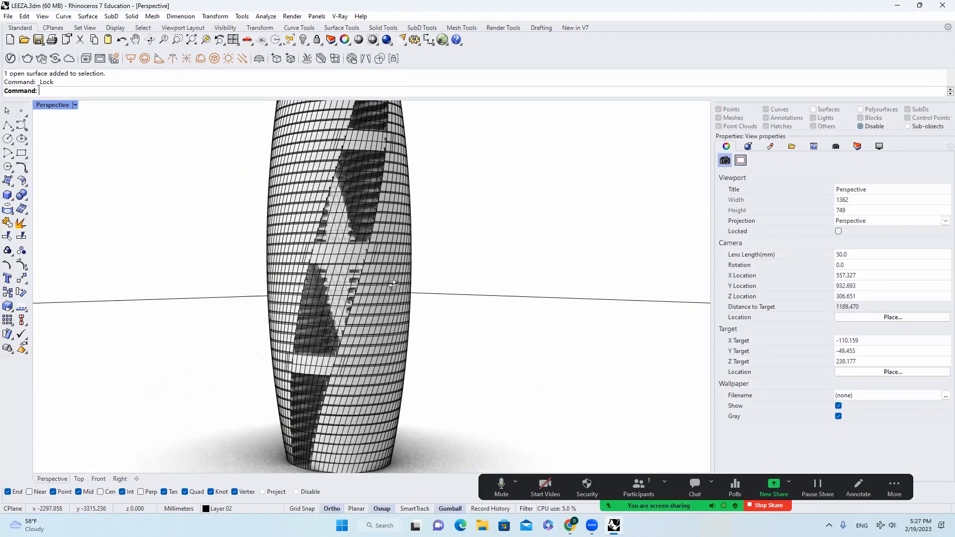
Look over the rendered tower's diagonal openings and bands from several sides, and unlock the locked surface
{"action": "right_click_drag", "start_coordinate": [394, 284], "coordinate": [318, 413]}
{"action": "scroll", "coordinate": [330, 302], "scroll_direction": "down", "scroll_amount": 4}
{"action": "scroll", "coordinate": [356, 307], "scroll_direction": "up", "scroll_amount": 2}
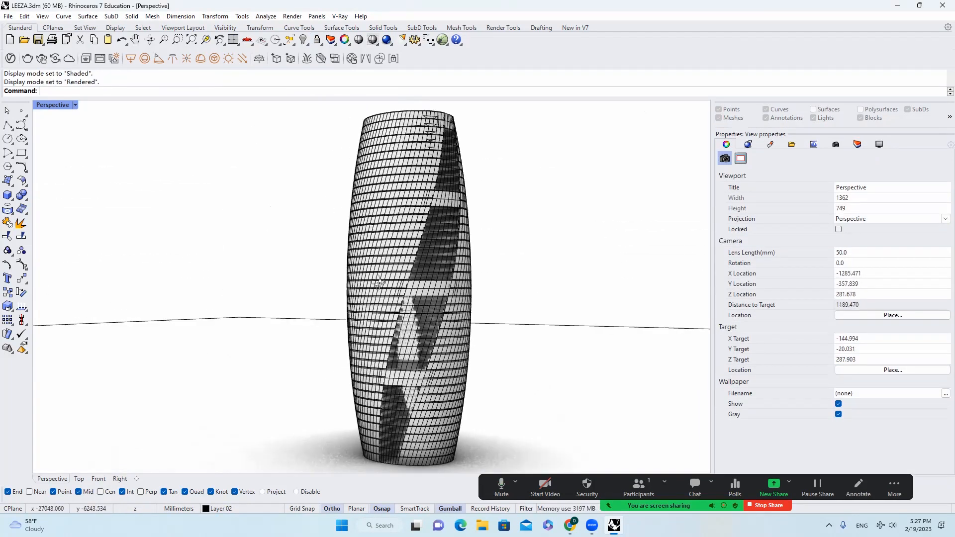
{"action": "right_click_drag", "start_coordinate": [378, 280], "coordinate": [305, 283]}
{"action": "scroll", "coordinate": [444, 296], "scroll_direction": "down", "scroll_amount": 6}
{"action": "right_click_drag", "start_coordinate": [444, 296], "coordinate": [557, 304]}
{"action": "scroll", "coordinate": [557, 305], "scroll_direction": "up", "scroll_amount": 4}
{"action": "right_click", "coordinate": [317, 40]}
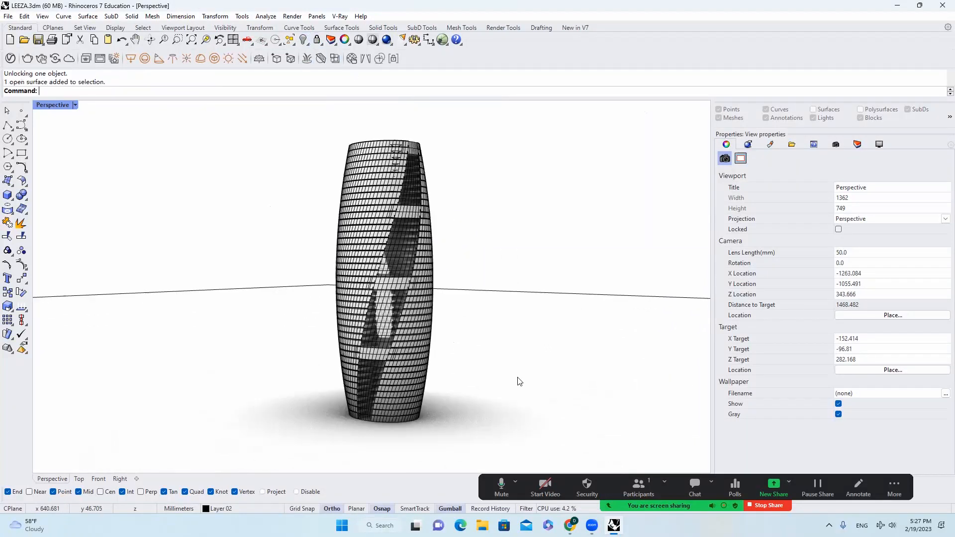
Delete the unlocked open surface from the tower
{"action": "type", "text": "E"}
{"action": "key", "text": "Delete"}
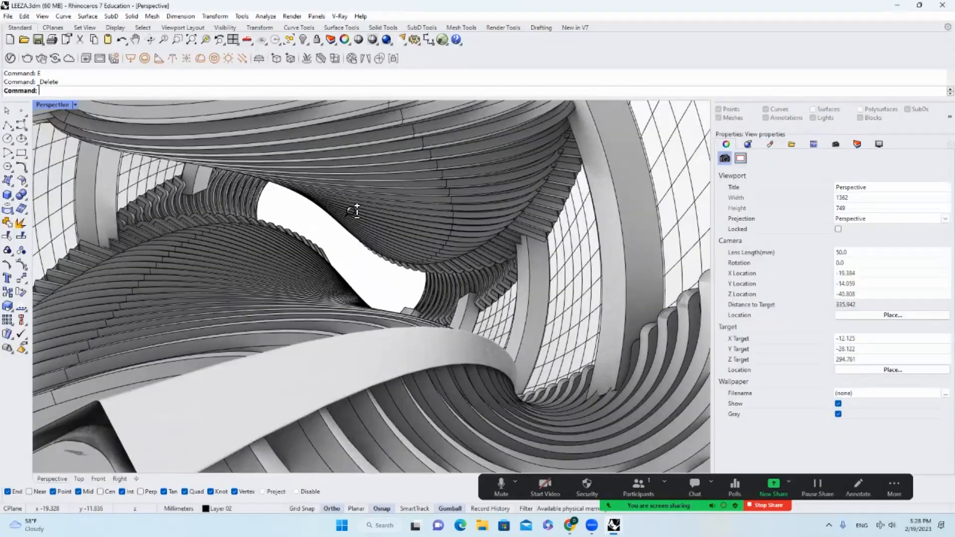
View the atrium from inside the tower and mark the stepped floor-slab edge with a red freehand annotation line
{"action": "scroll", "coordinate": [354, 207], "scroll_direction": "up", "scroll_amount": 5}
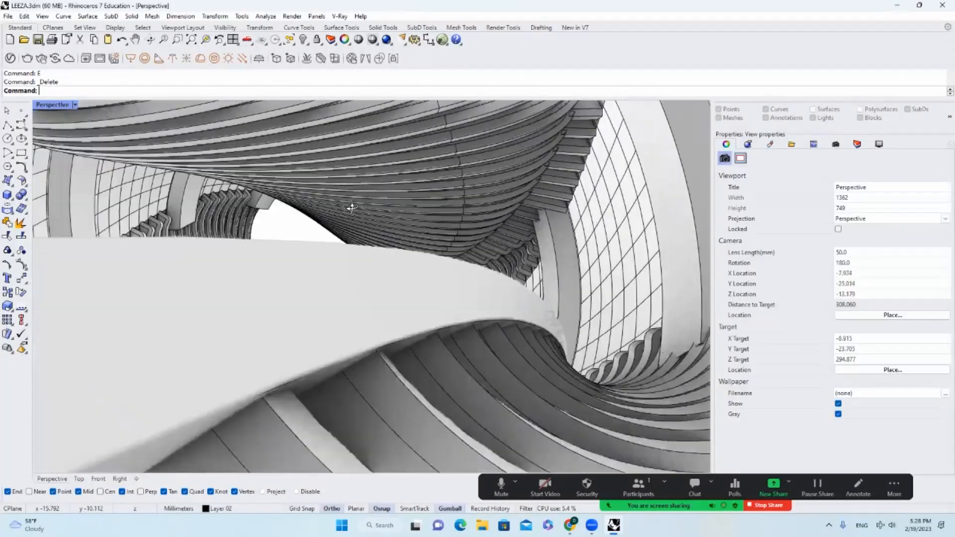
{"action": "right_click_drag", "start_coordinate": [352, 208], "coordinate": [367, 213]}
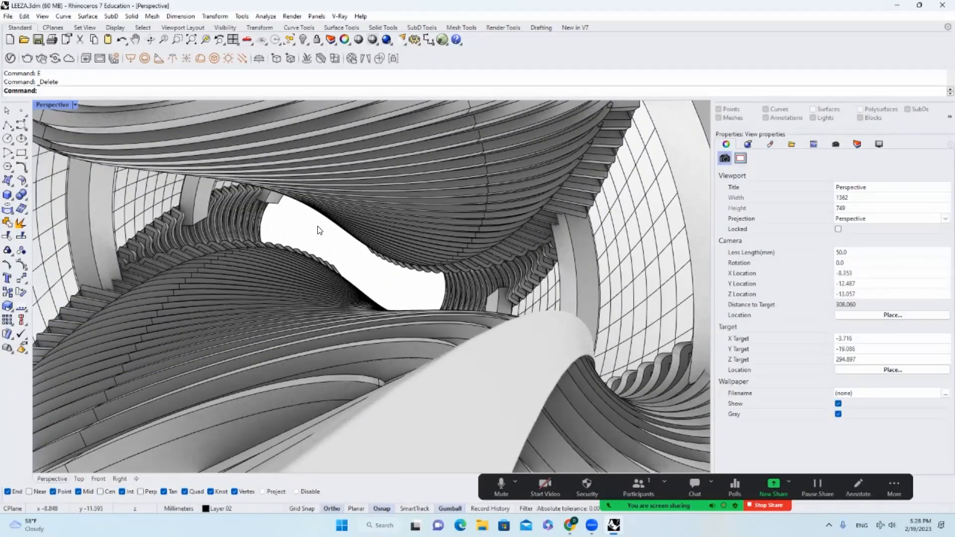
{"action": "left_click", "coordinate": [480, 349]}
{"action": "key", "text": "Escape"}
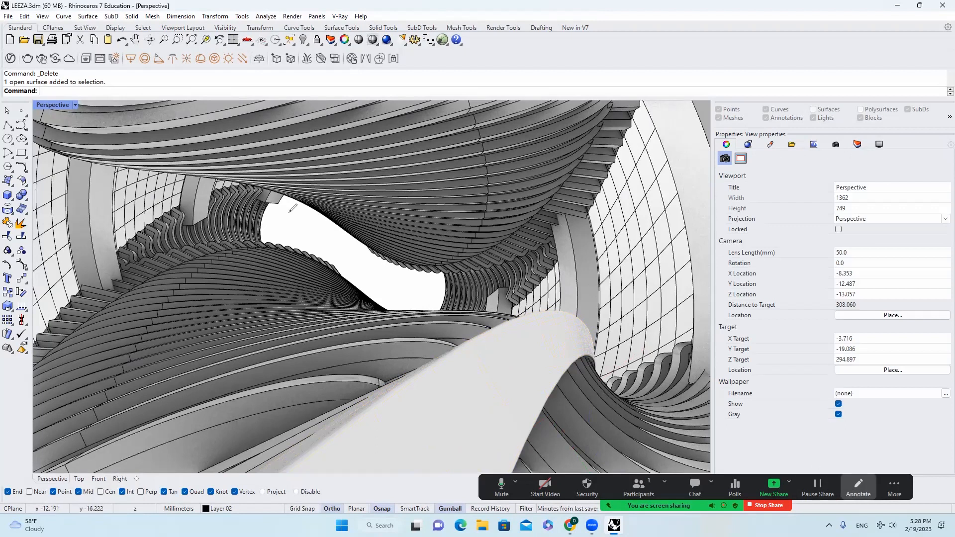
{"action": "left_click_drag", "start_coordinate": [280, 203], "coordinate": [94, 304]}
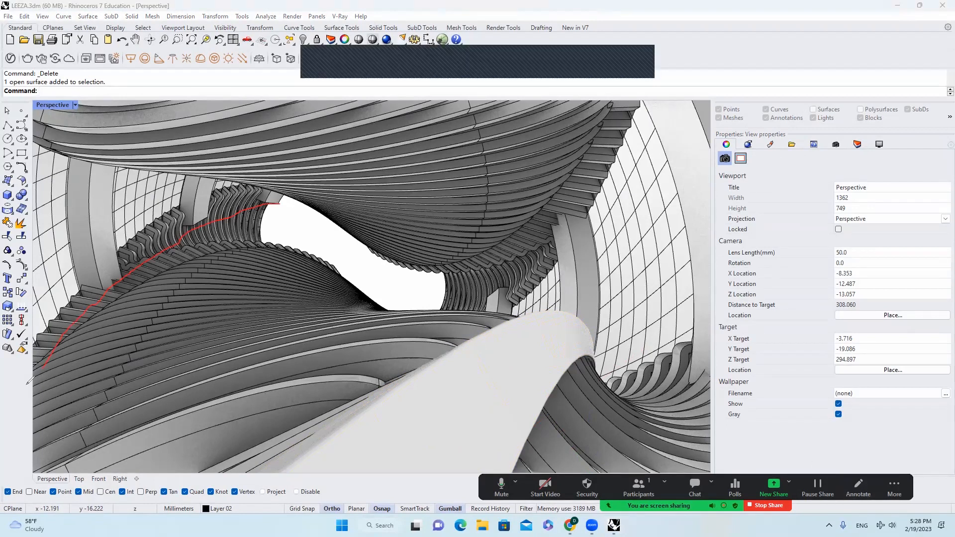
{"action": "left_click_drag", "start_coordinate": [29, 380], "coordinate": [26, 384]}
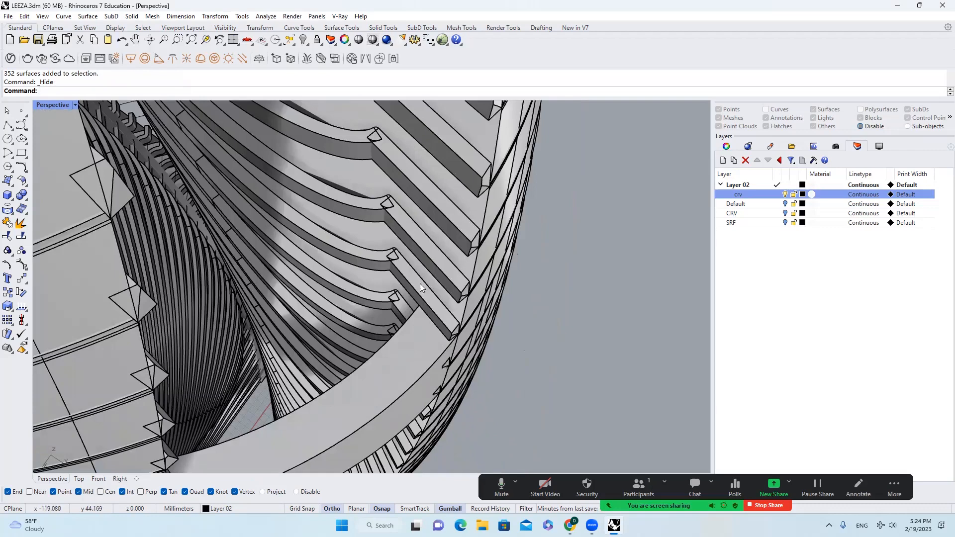
Examine the floor-slab edges and connecting bands inside the atrium, from the outer shell down into the central void
{"action": "right_click_drag", "start_coordinate": [419, 284], "coordinate": [365, 227]}
{"action": "scroll", "coordinate": [397, 239], "scroll_direction": "down", "scroll_amount": 10}
{"action": "scroll", "coordinate": [298, 350], "scroll_direction": "up", "scroll_amount": 10}
{"action": "right_click_drag", "start_coordinate": [311, 320], "coordinate": [273, 308]}
{"action": "scroll", "coordinate": [318, 274], "scroll_direction": "up", "scroll_amount": 6}
{"action": "scroll", "coordinate": [276, 327], "scroll_direction": "up", "scroll_amount": 4}
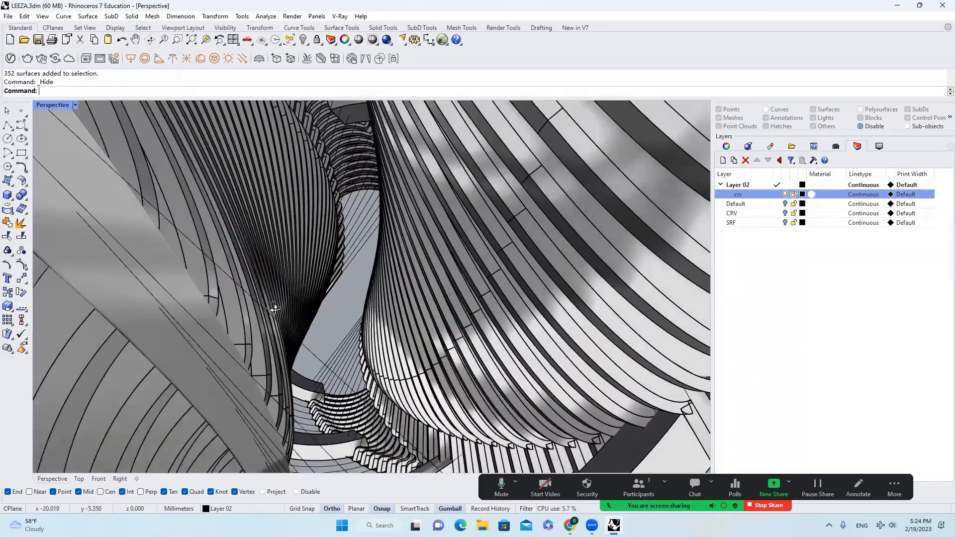